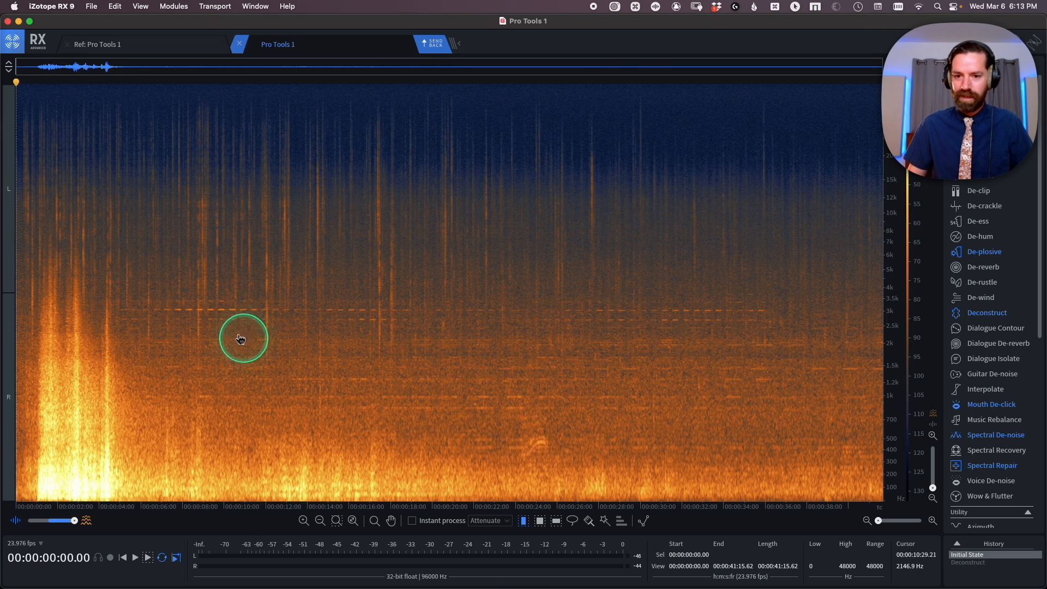
Step: Play the recording from its start to about 15 seconds
key(super+equal)
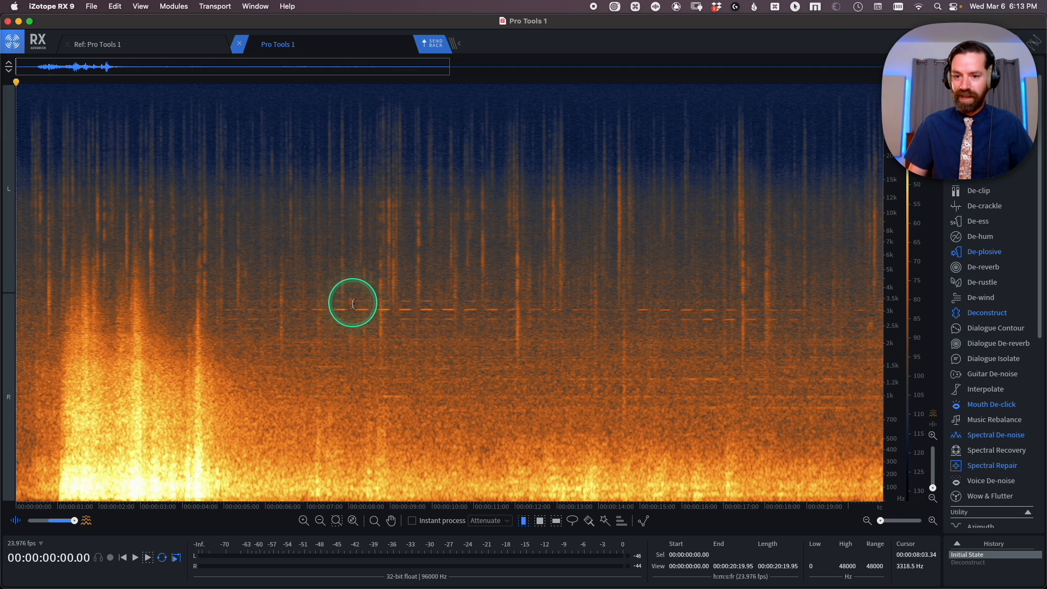
key(super+minus)
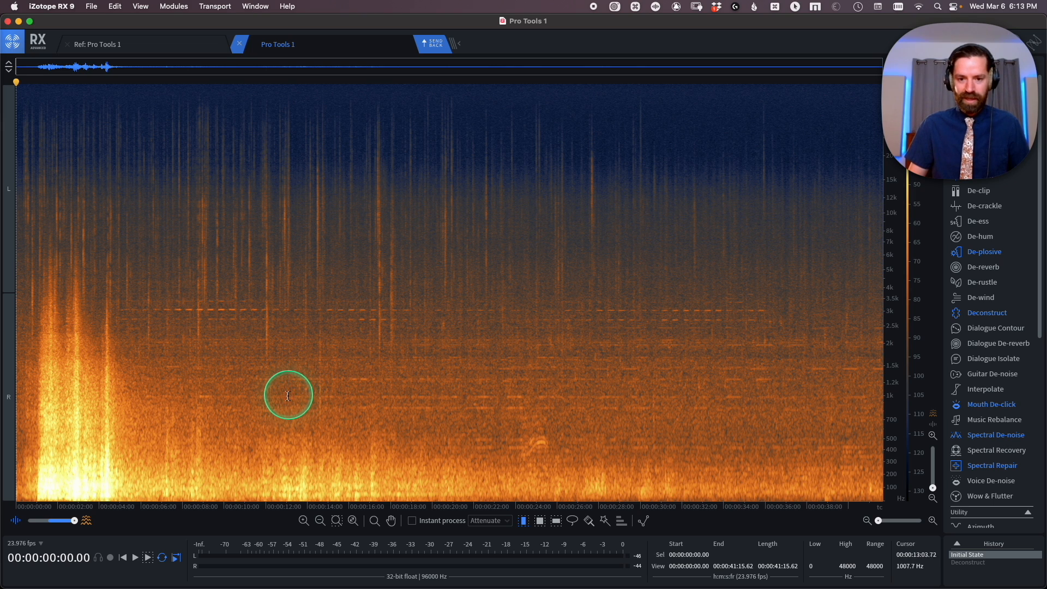
key(space)
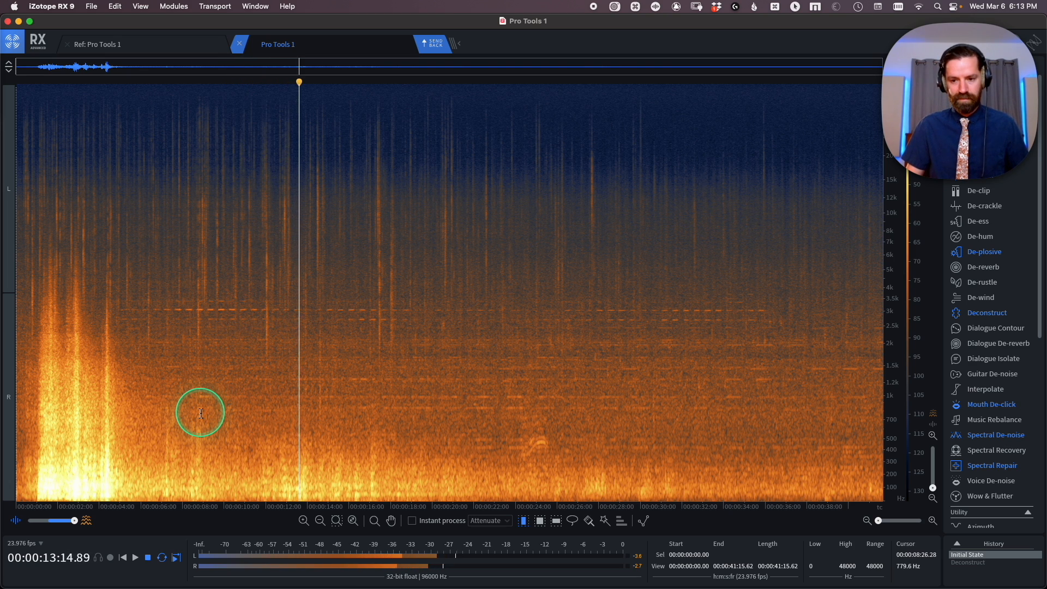
key(space)
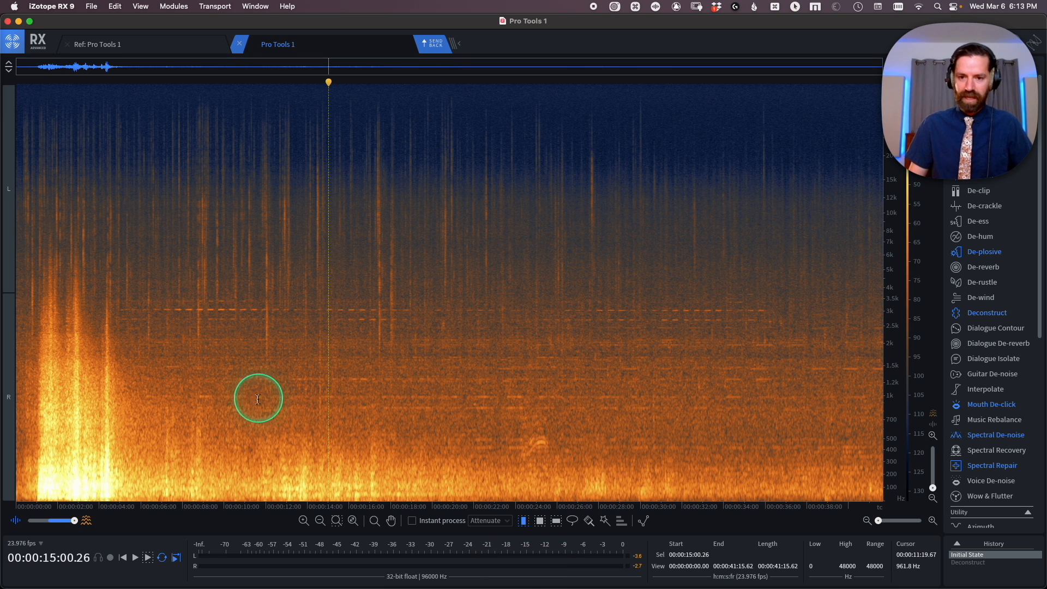
Step: Examine the dashed tonal lines around 3 kHz in the spectrogram, both close up and across the whole recording
key(super+equal)
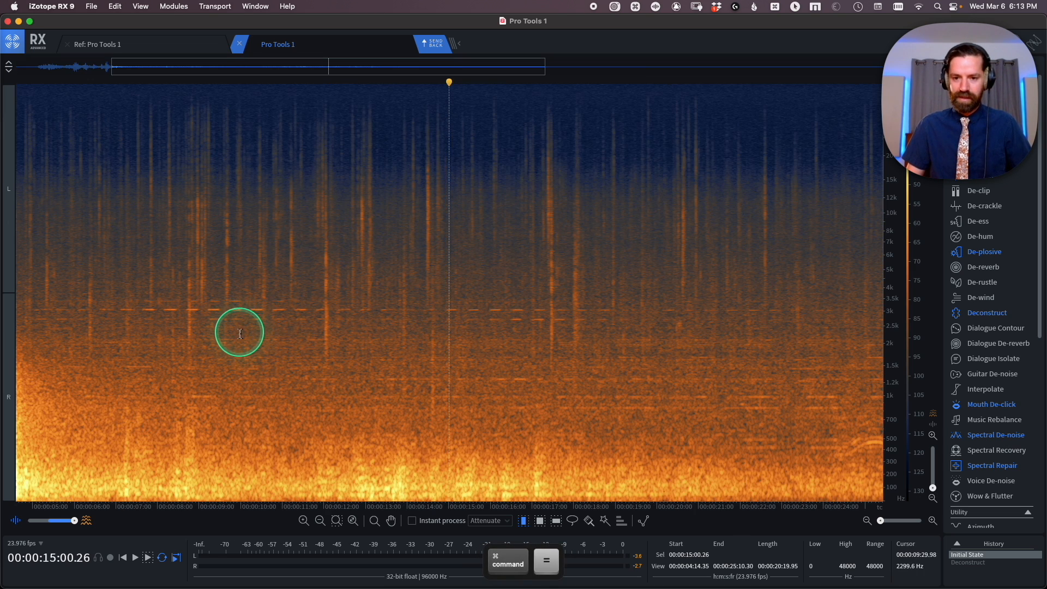
key(Return)
key(super+minus)
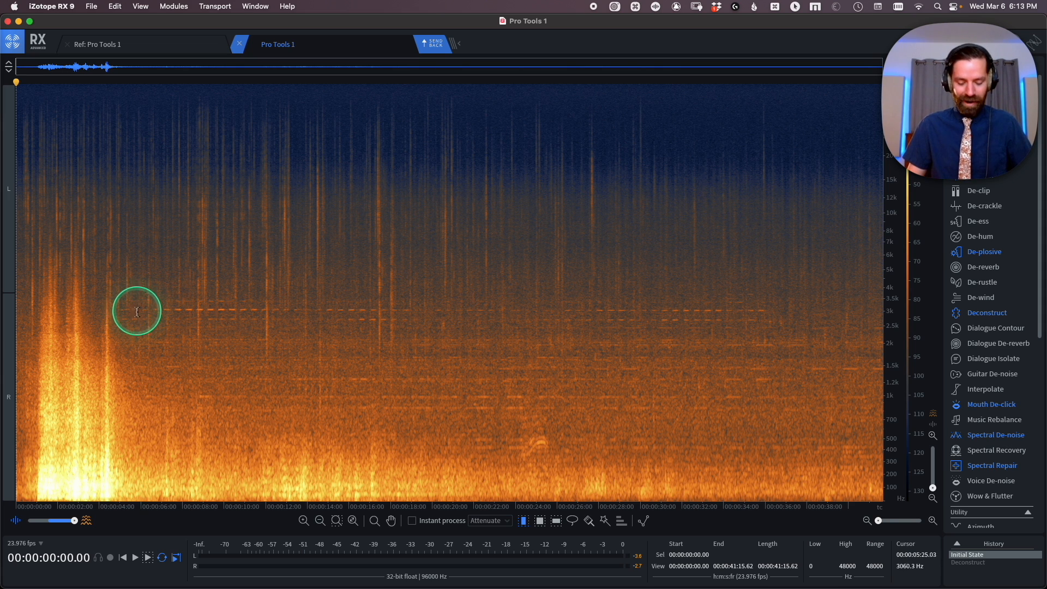
key(super+equal)
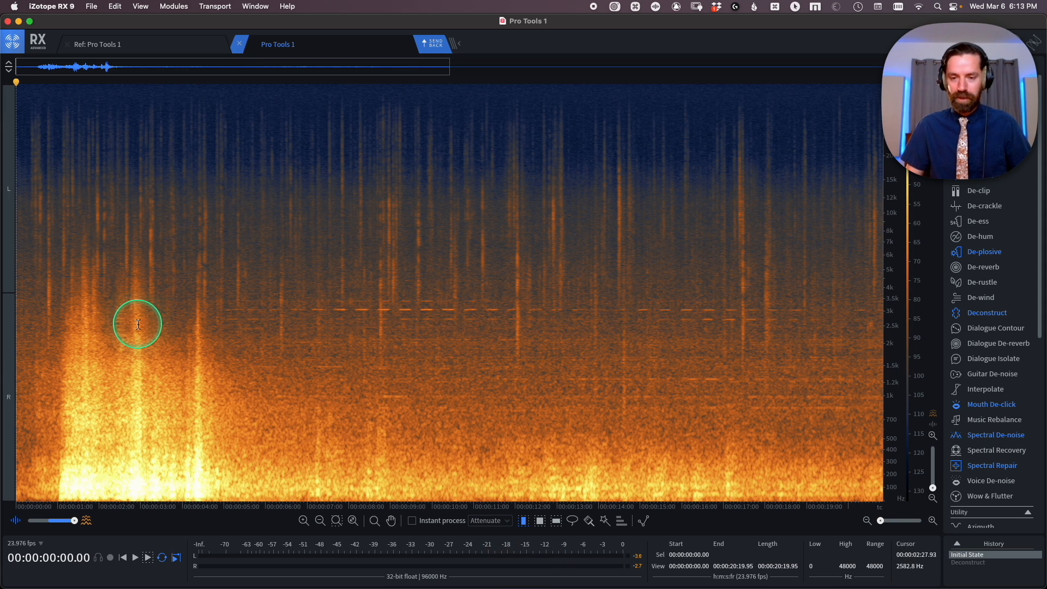
key(super+minus)
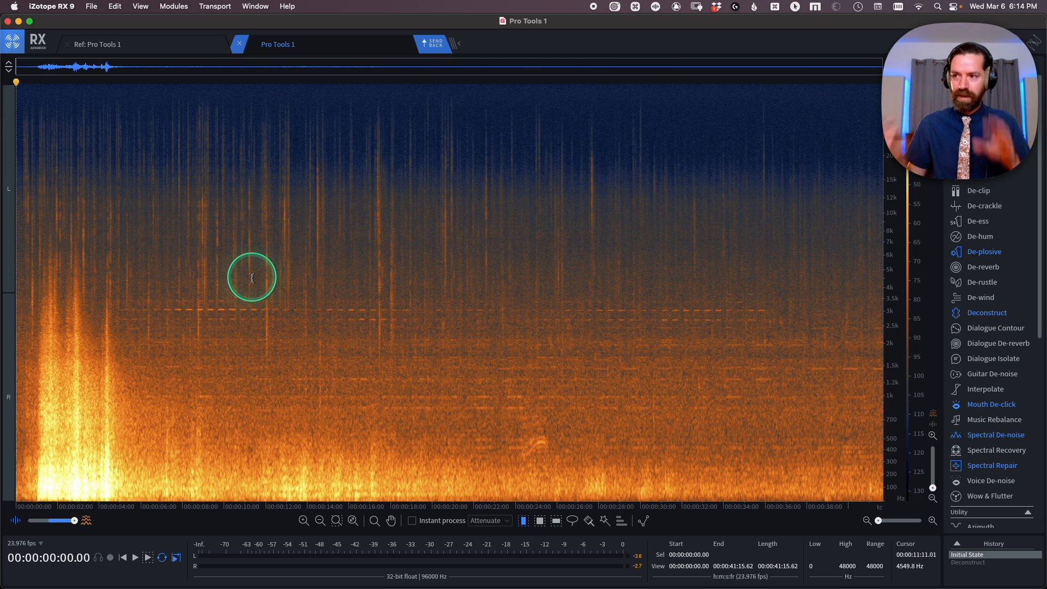
key(super+equal)
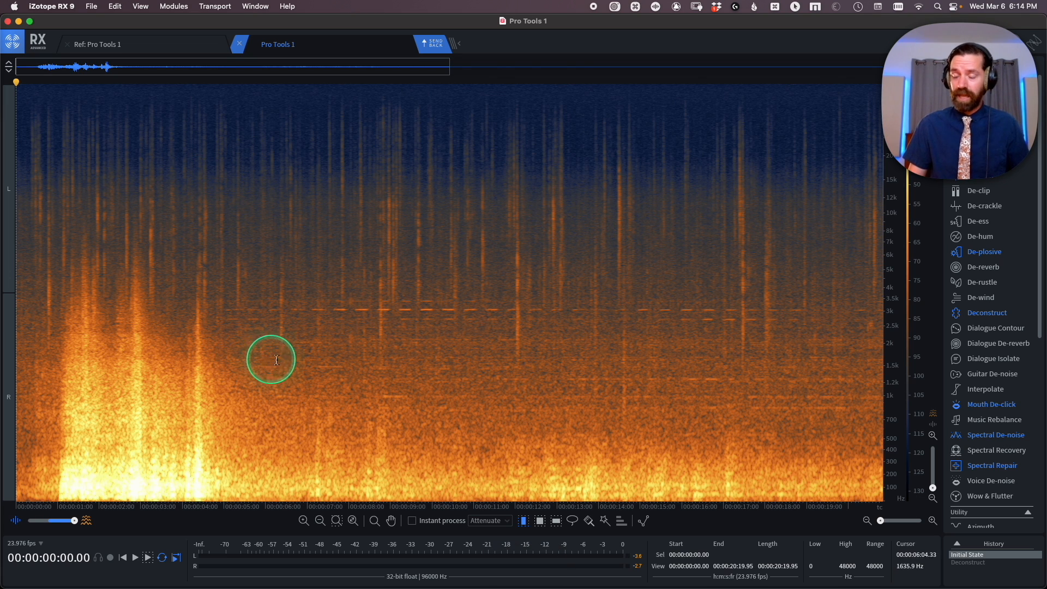
key(super+minus)
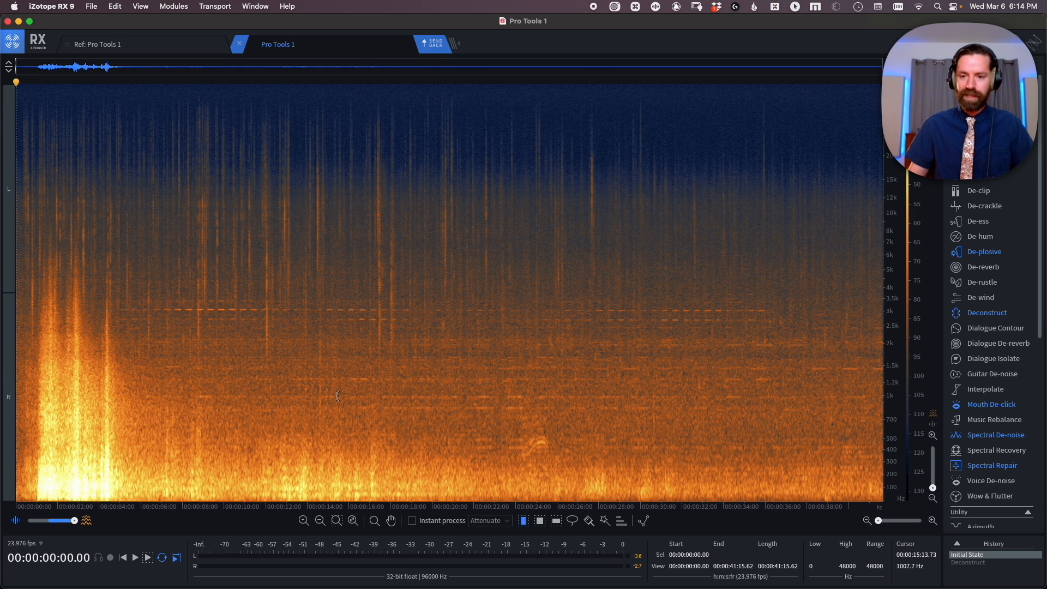
key(super+equal)
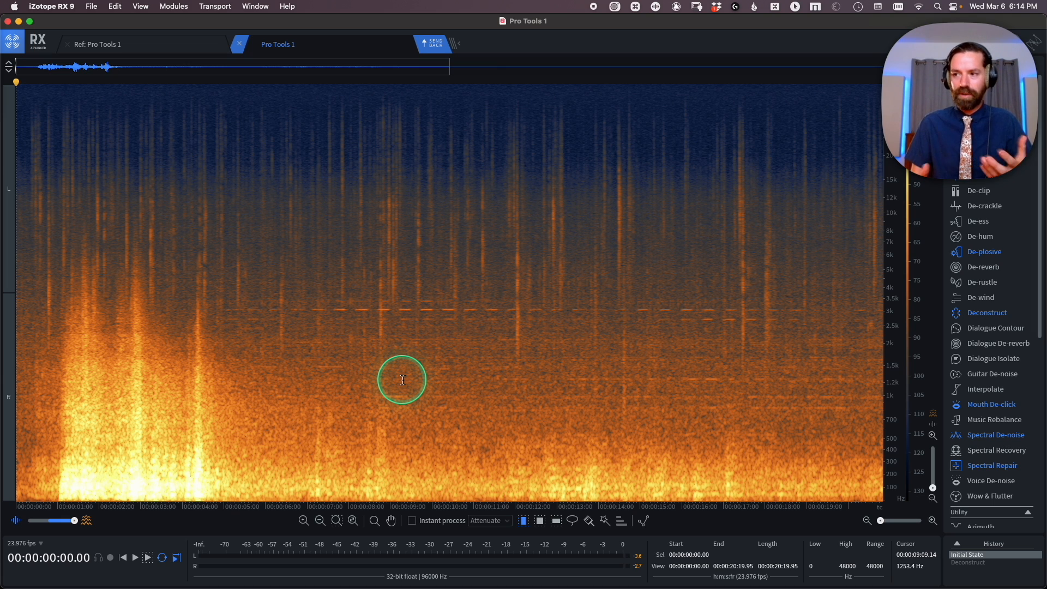
Step: Play the loud opening passage from about 0.9 seconds to about 3.8 seconds
click(53, 378)
key(space)
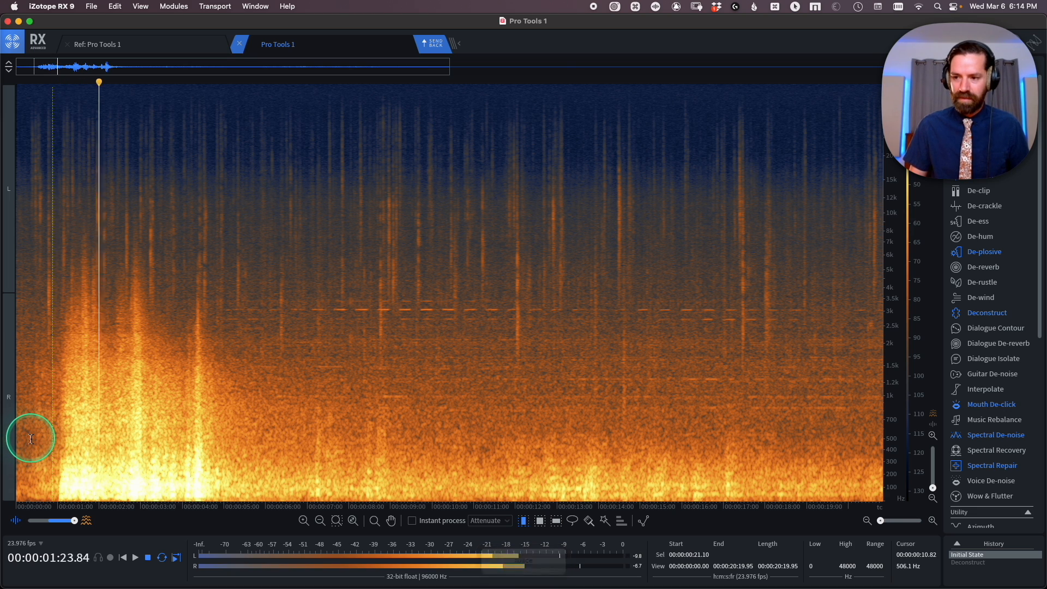
key(space)
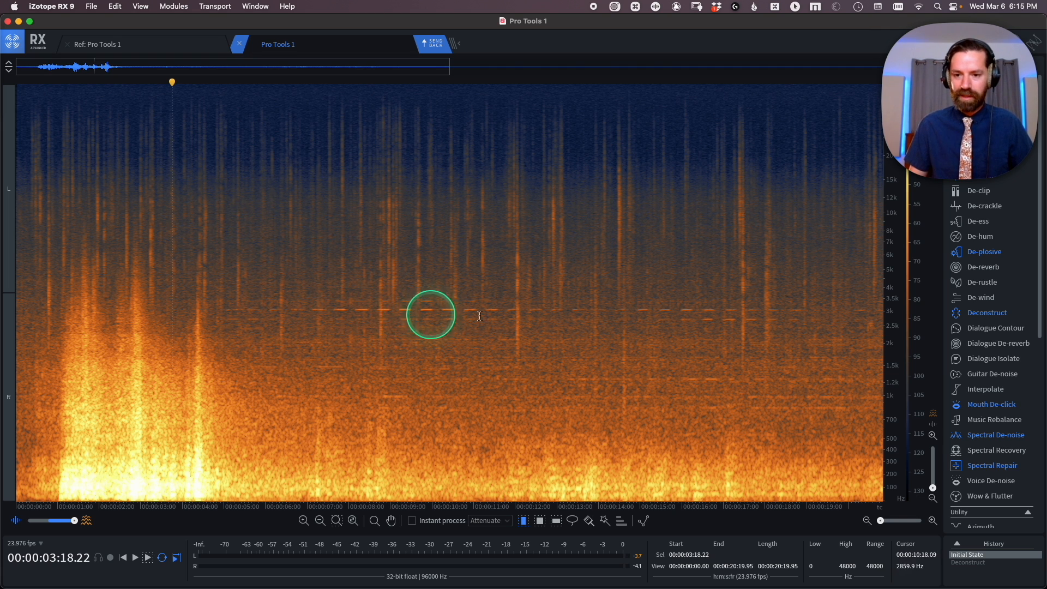
Step: Switch to the time-frequency selection tool
key(super+minus)
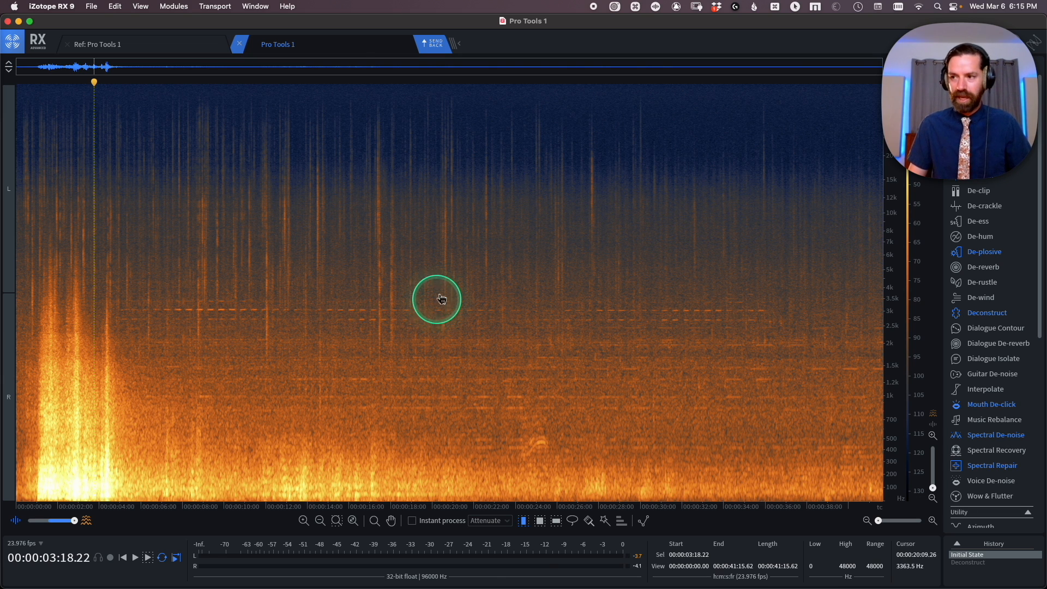
key(super+equal)
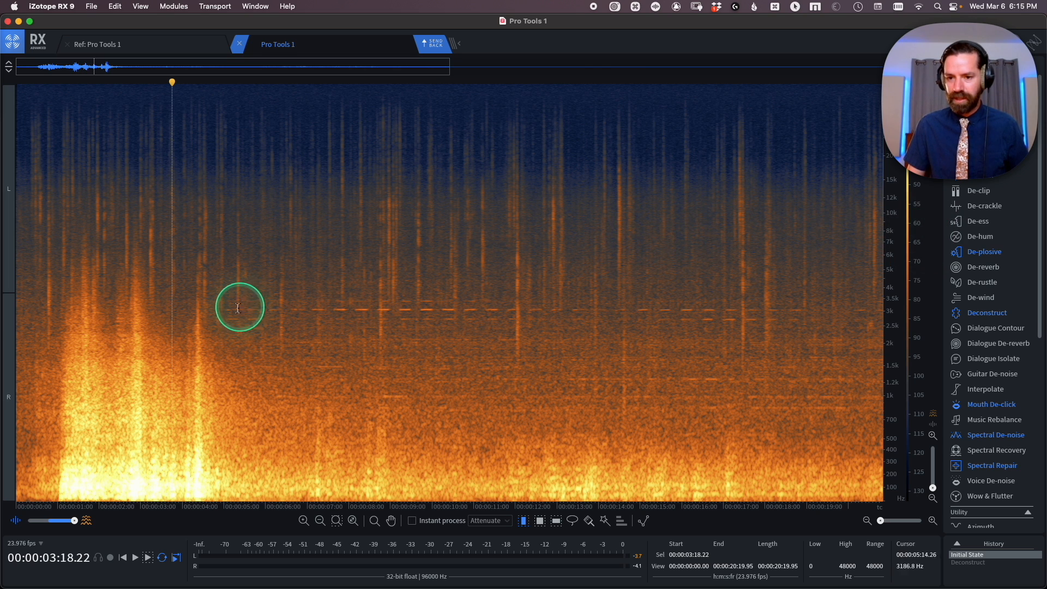
key(r)
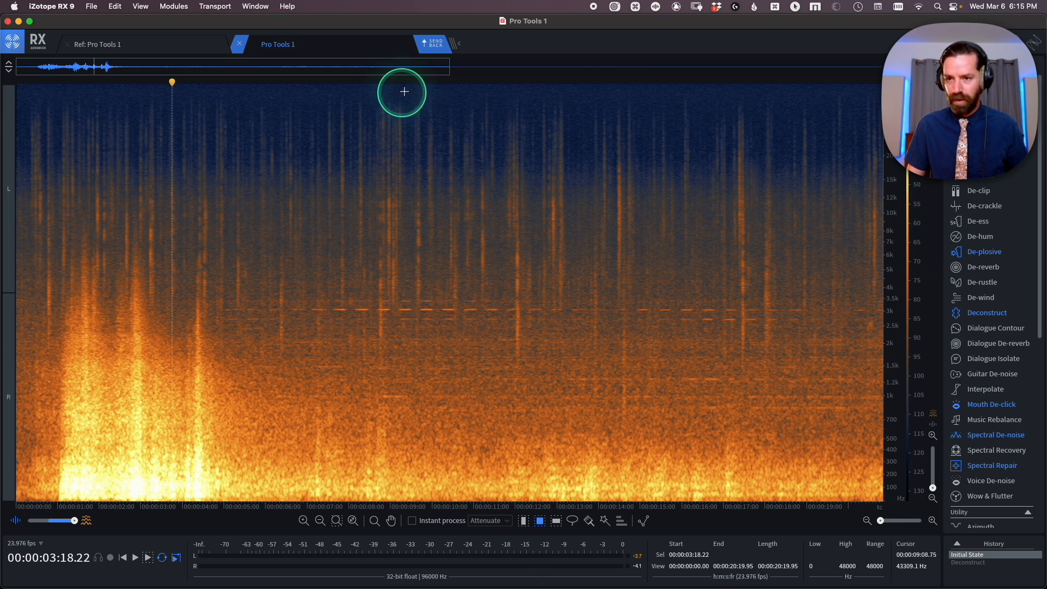
drag(409, 70, 451, 77)
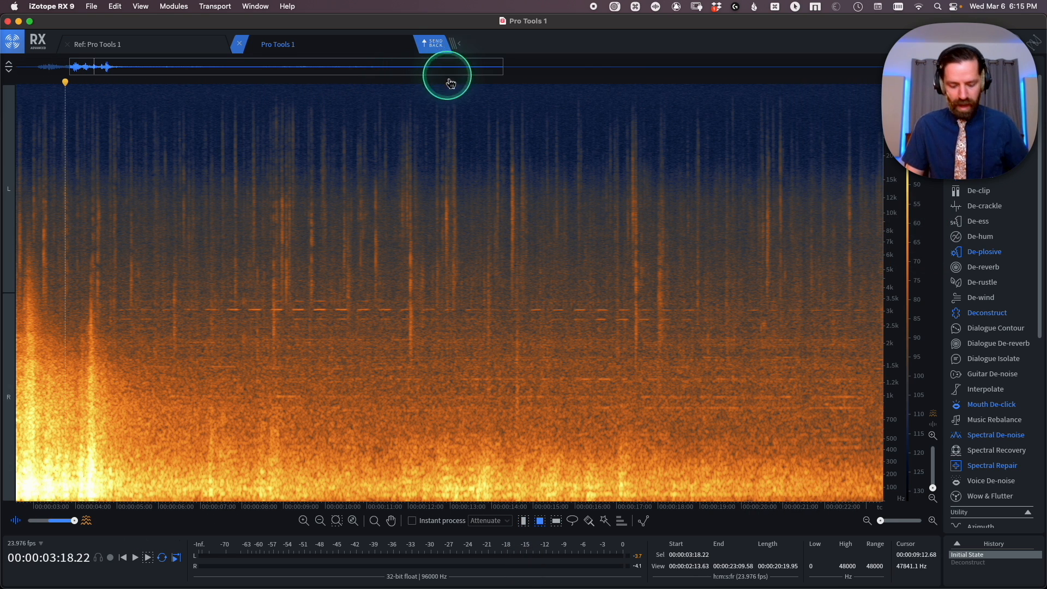
key(super+minus)
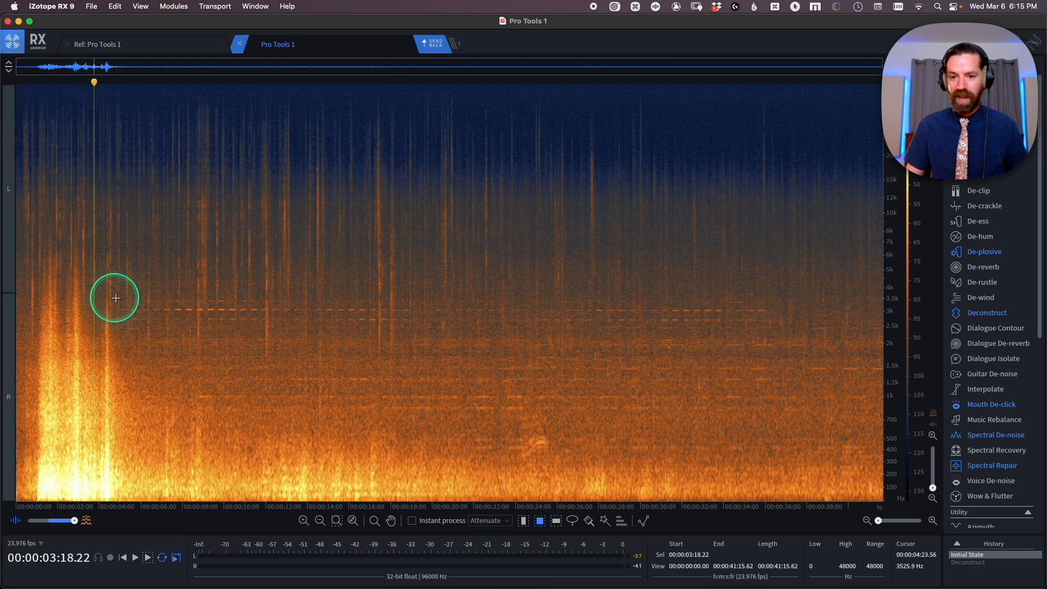
Step: Box-select the dashed tones across about 1.9 to 3.8 kHz, from about 4.9 to 38.5 seconds
mouse_move(114, 296)
mouse_down()
mouse_move(124, 319)
mouse_move(725, 358)
mouse_move(846, 355)
mouse_move(788, 346)
mouse_move(808, 337)
mouse_up()
click(157, 355)
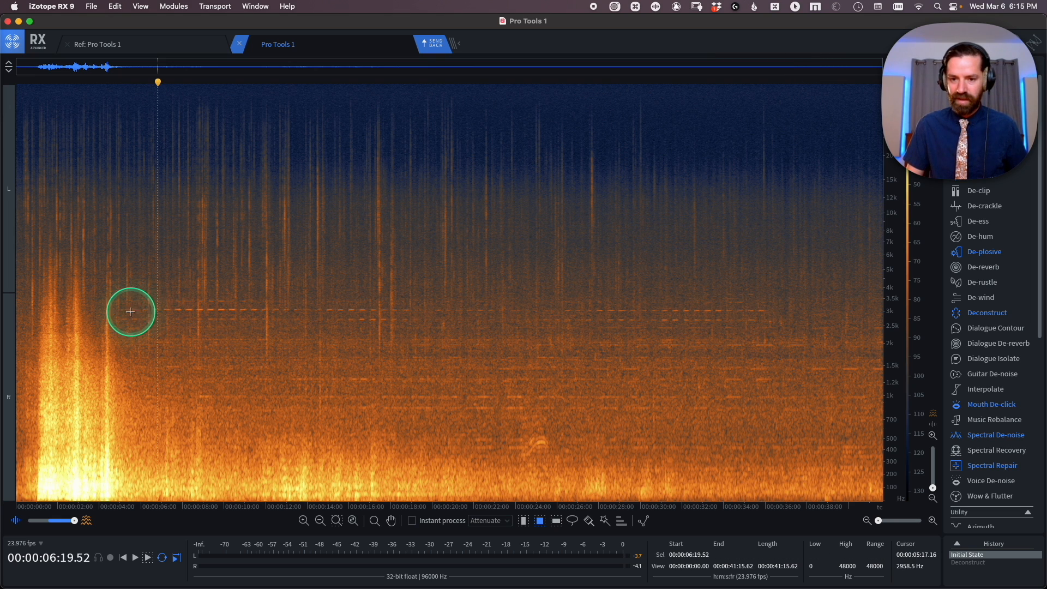
drag(118, 309, 429, 309)
click(460, 327)
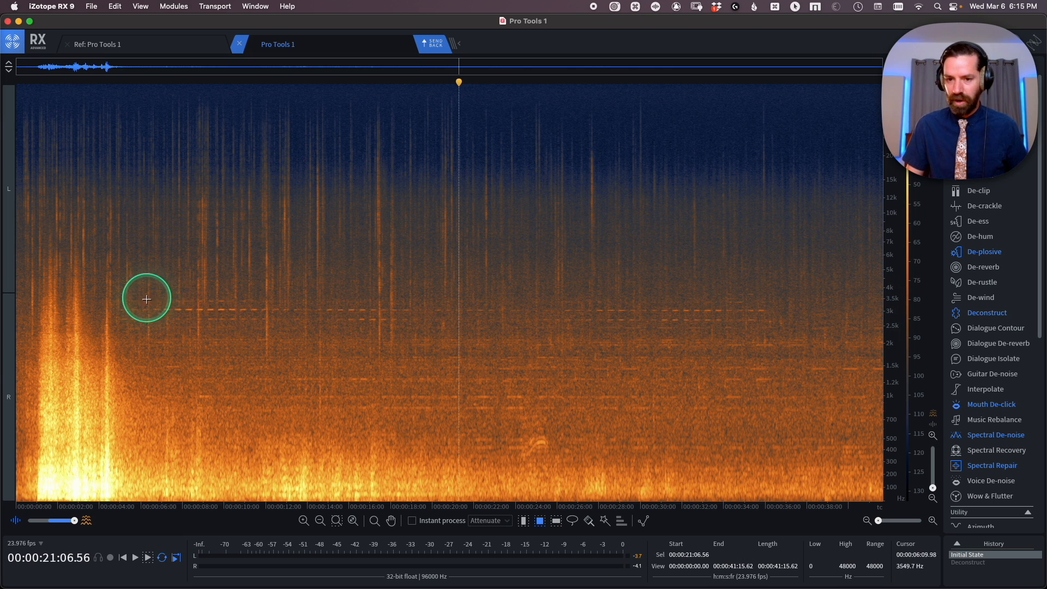
drag(123, 307, 280, 307)
click(296, 320)
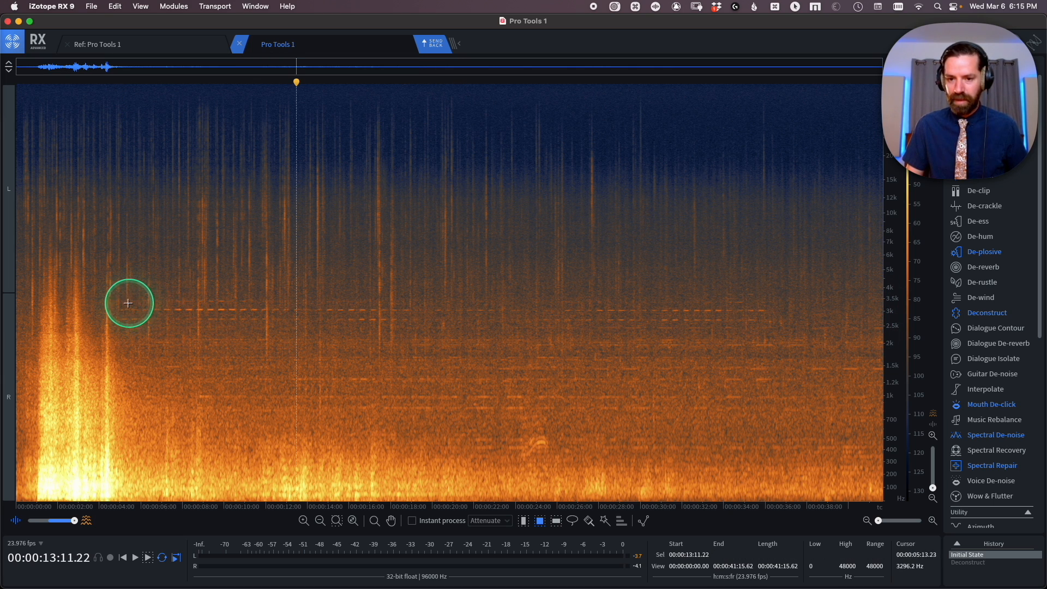
drag(116, 292, 817, 345)
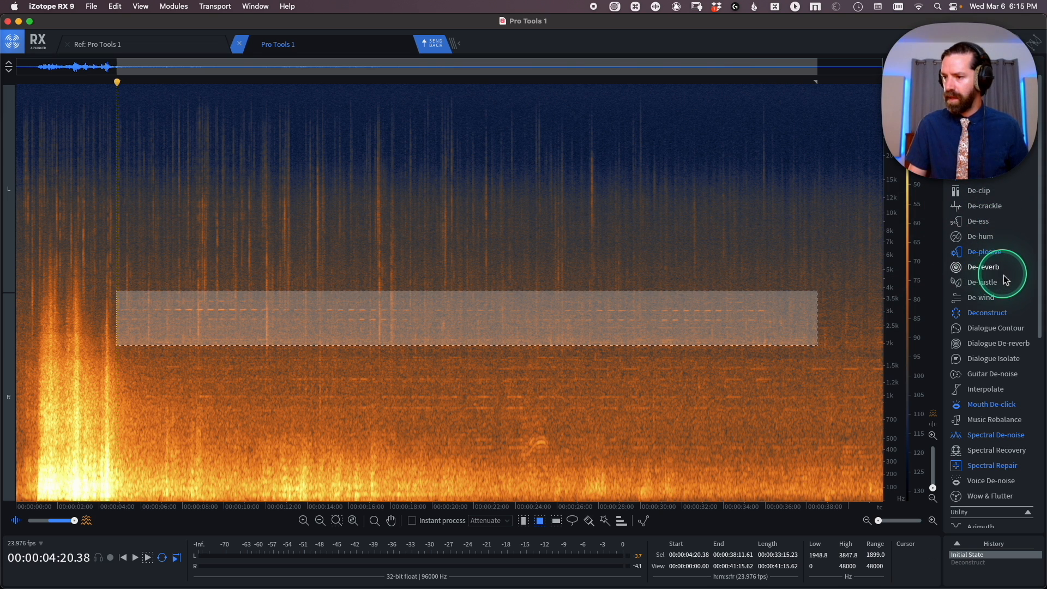
Step: Open the Deconstruct module and load its [Default] preset
click(993, 312)
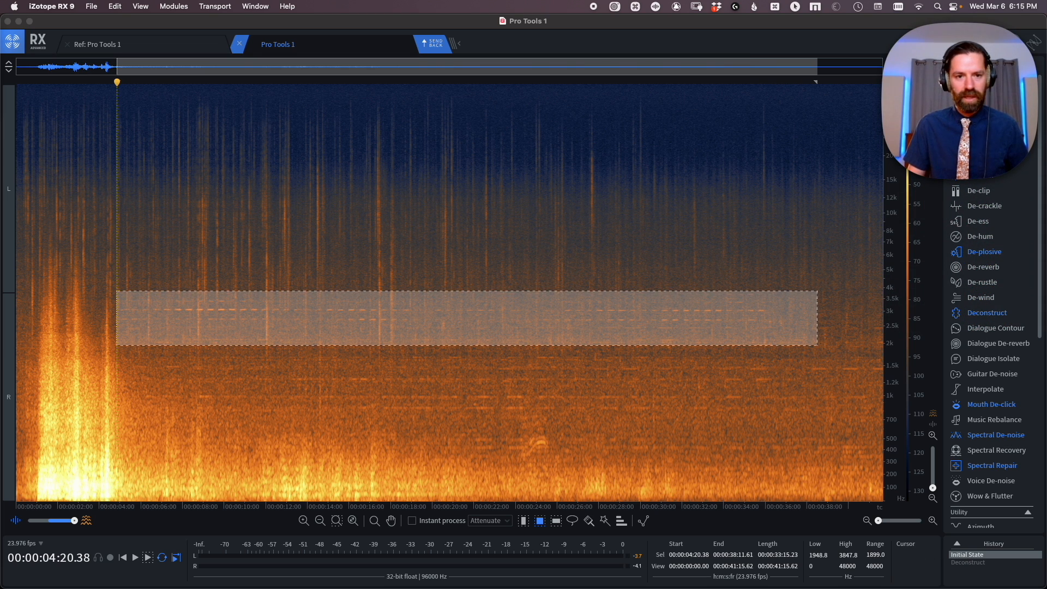
drag(6, 154, 678, 145)
alt+click(674, 304)
click(685, 161)
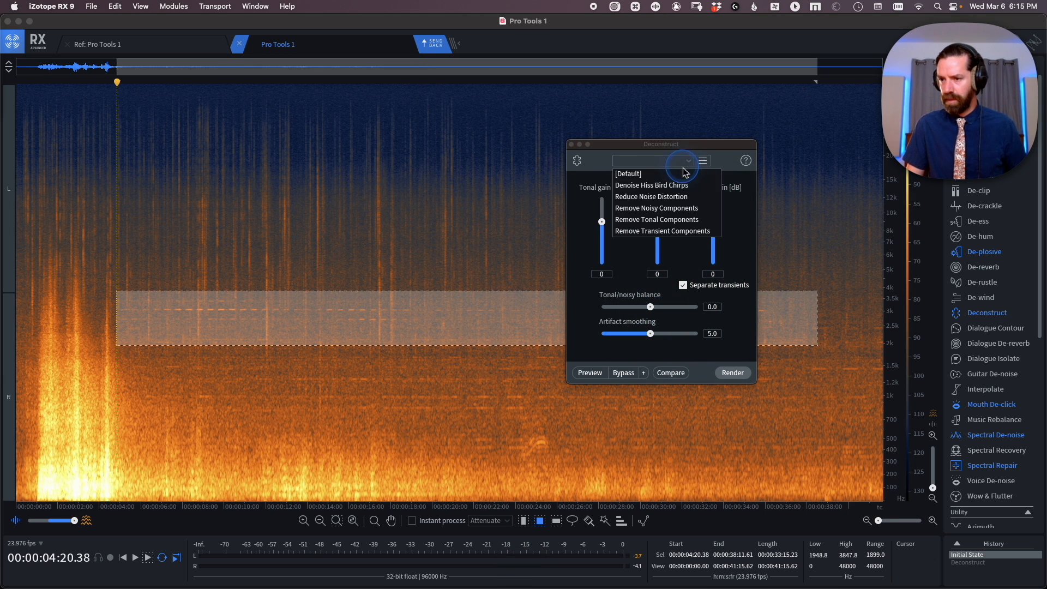
click(628, 174)
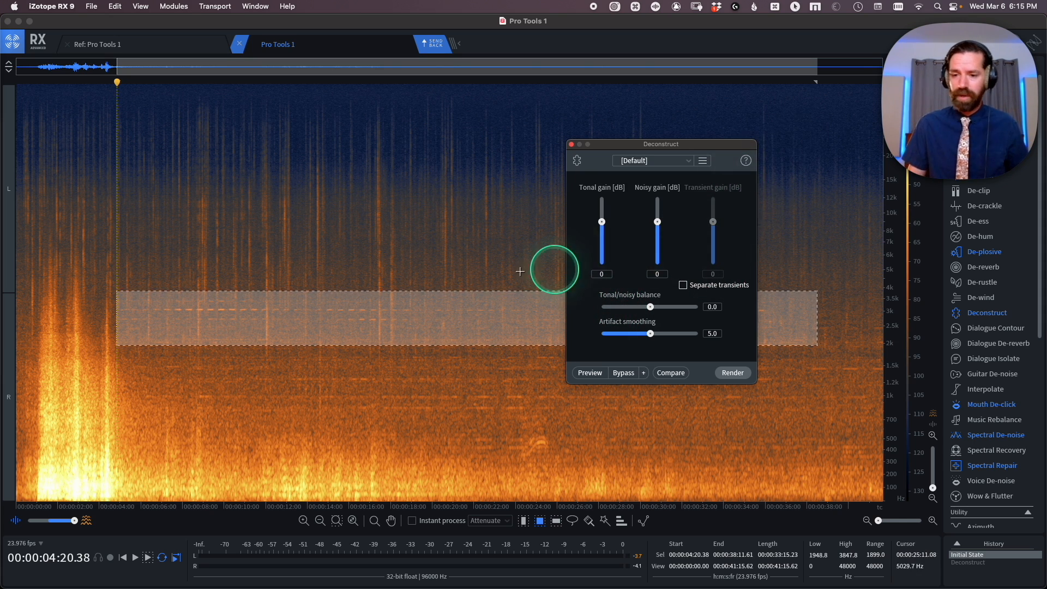
Step: Select the dashed tones across about 1.9 to 3.7 kHz from about 4.9 to 16.3 seconds, and audition only that selection
click(182, 385)
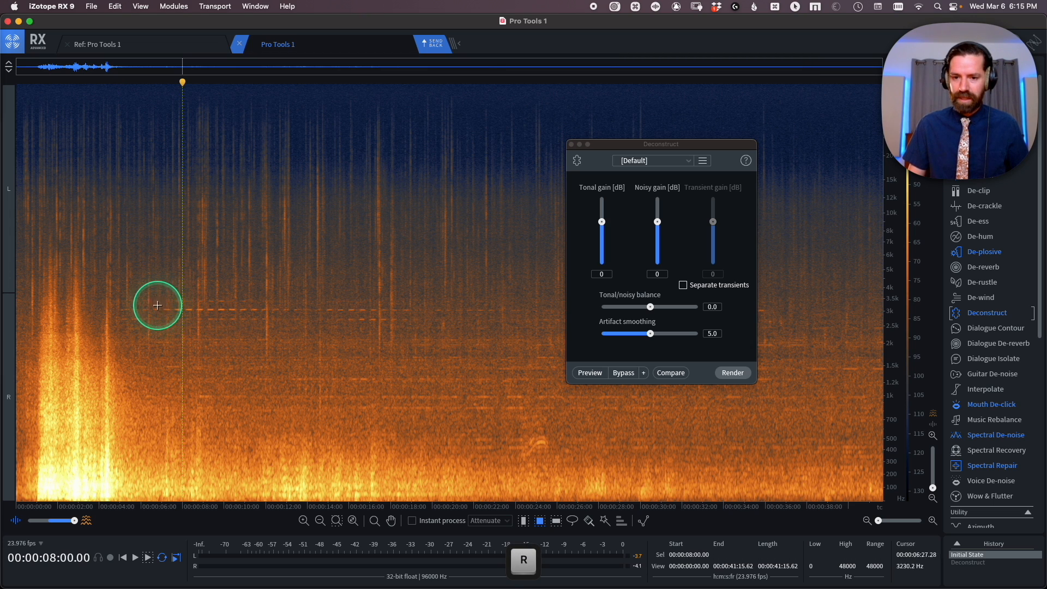
drag(119, 293, 240, 338)
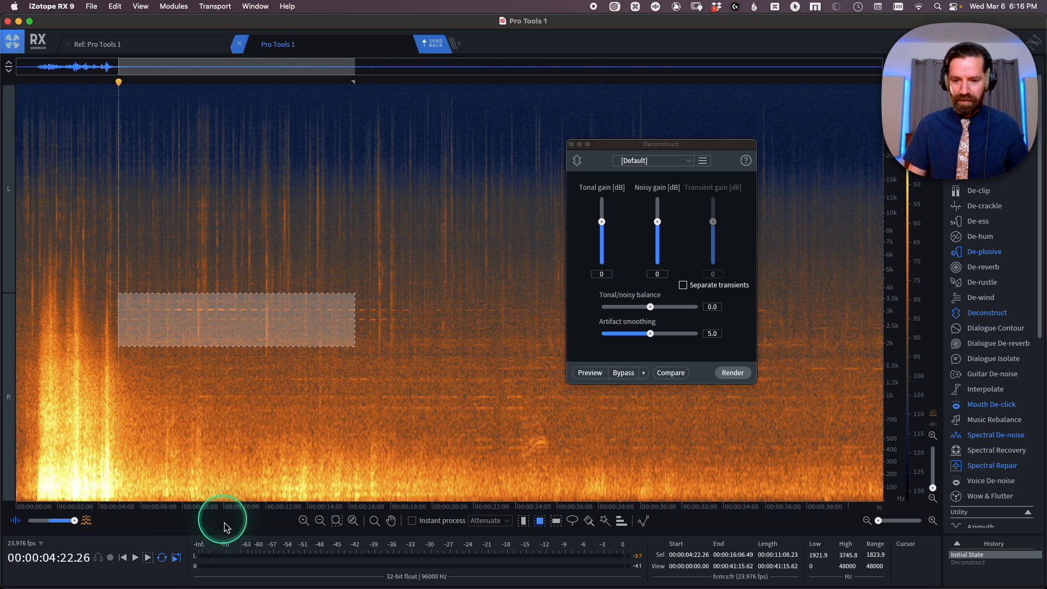
click(148, 557)
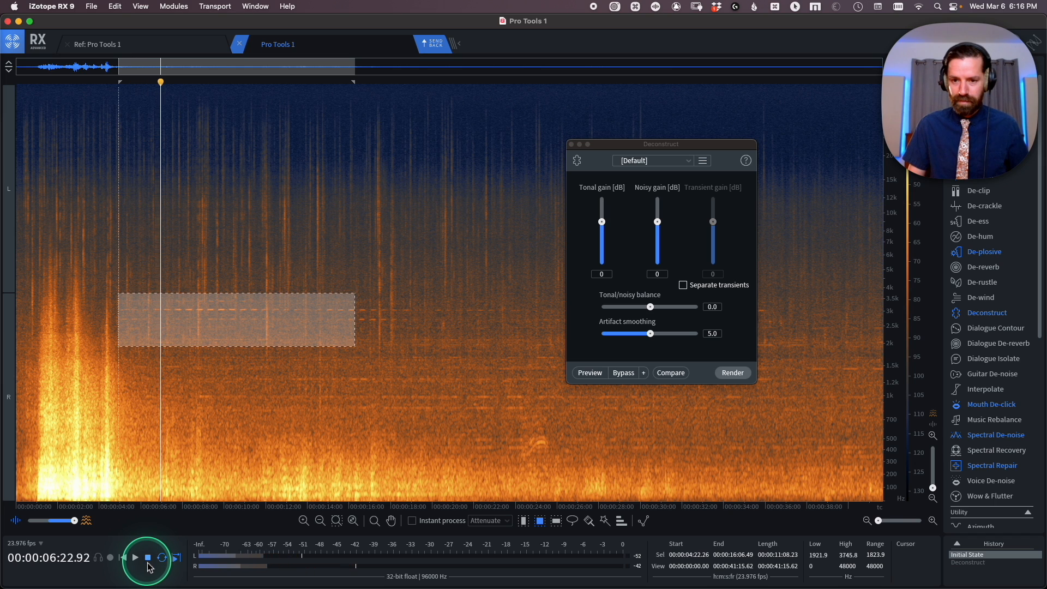
key(space)
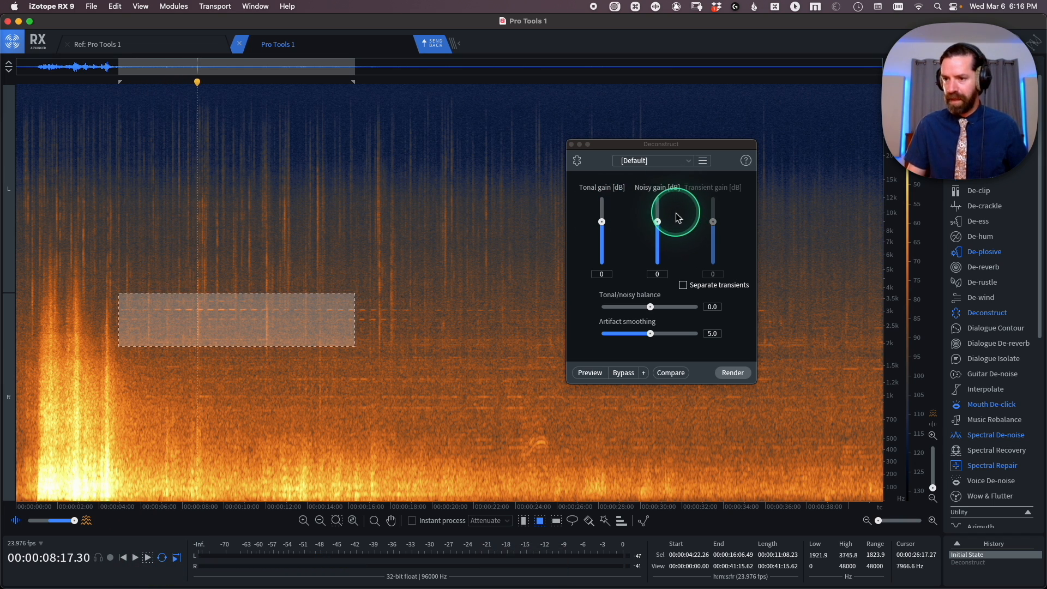
Step: Set the tonal gain in Deconstruct to -Inf
click(607, 228)
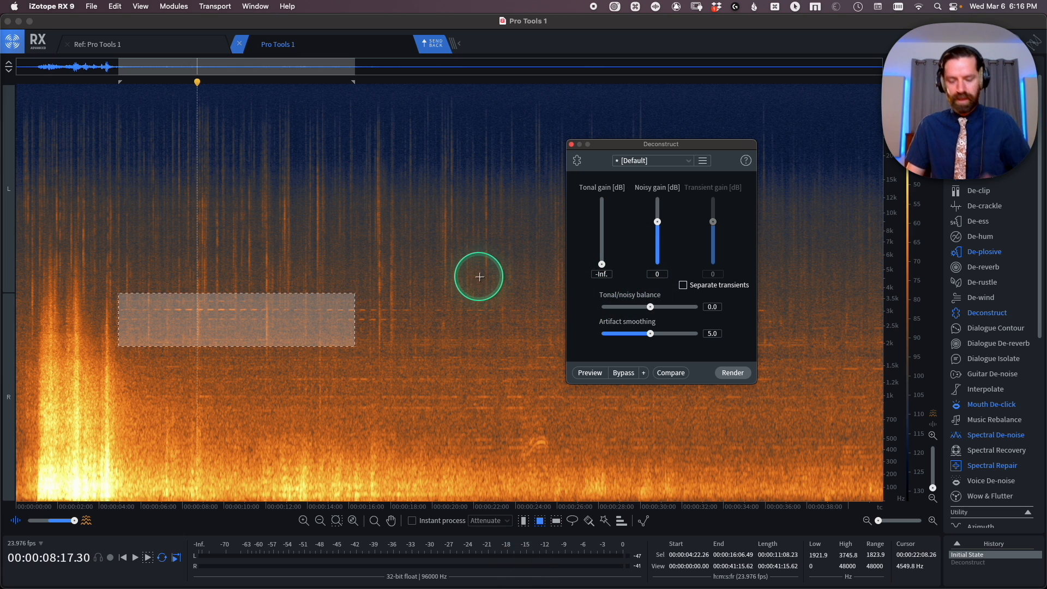
key(super+equal)
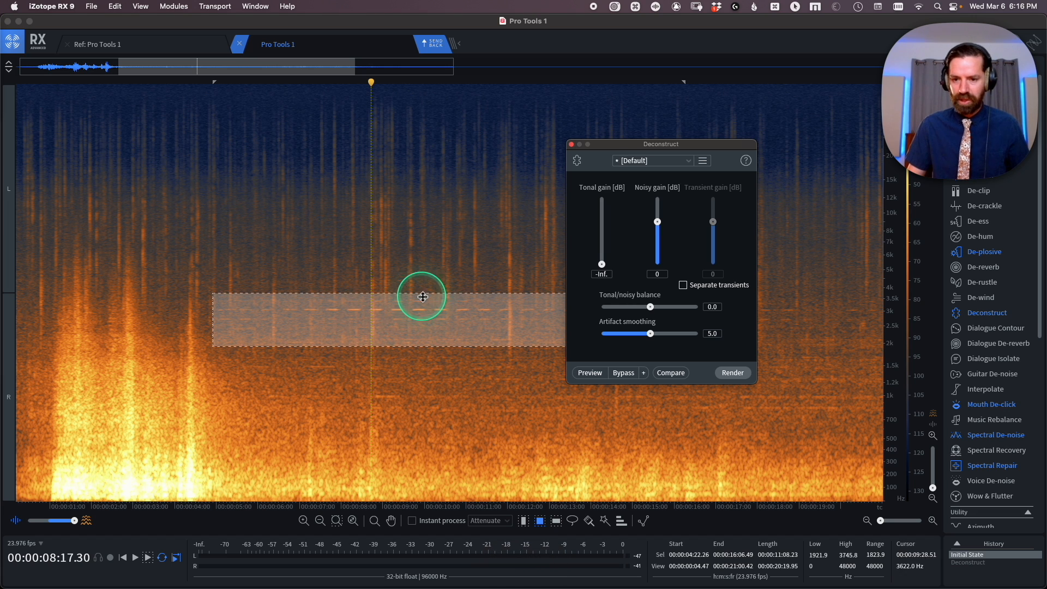
Step: Adjust the spectrogram's colour range and box-select the first dashed tones across about 2.0 to 3.8 kHz, from about 4.7 to 8.5 seconds
click(223, 374)
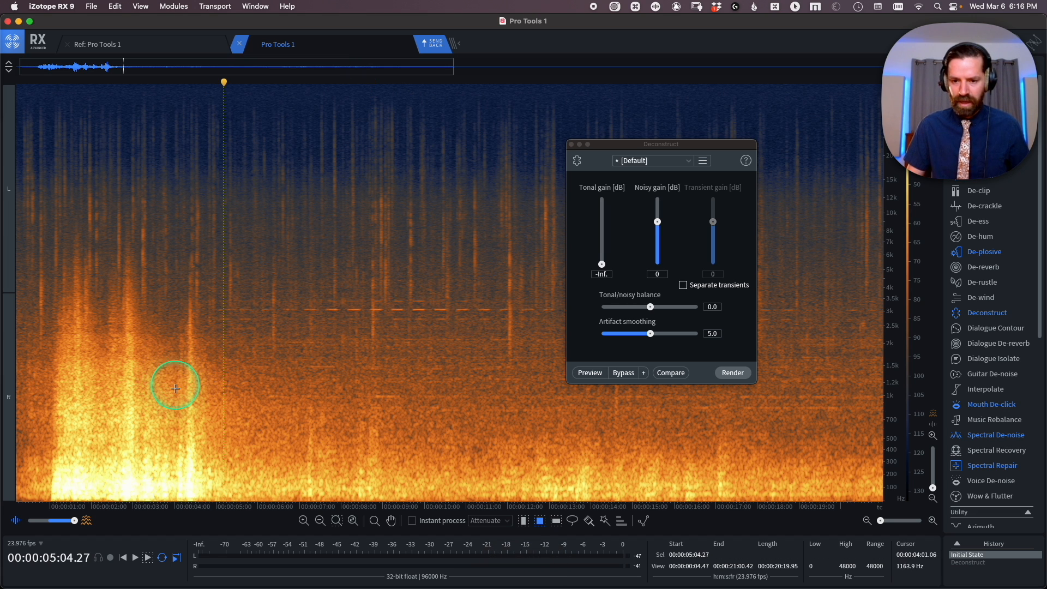
drag(901, 298, 873, 387)
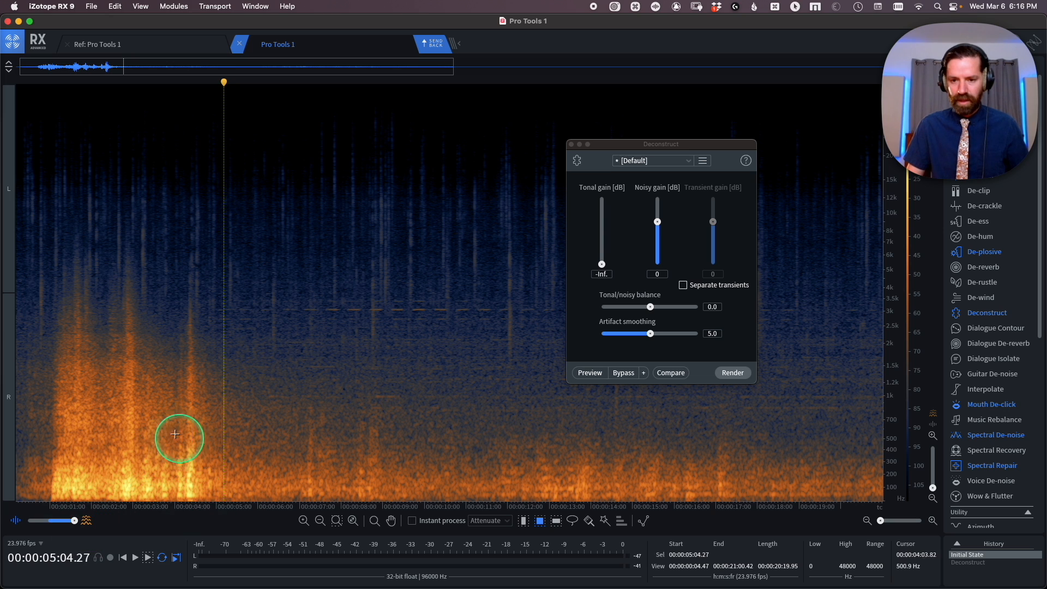
drag(210, 285, 600, 372)
drag(903, 362, 922, 297)
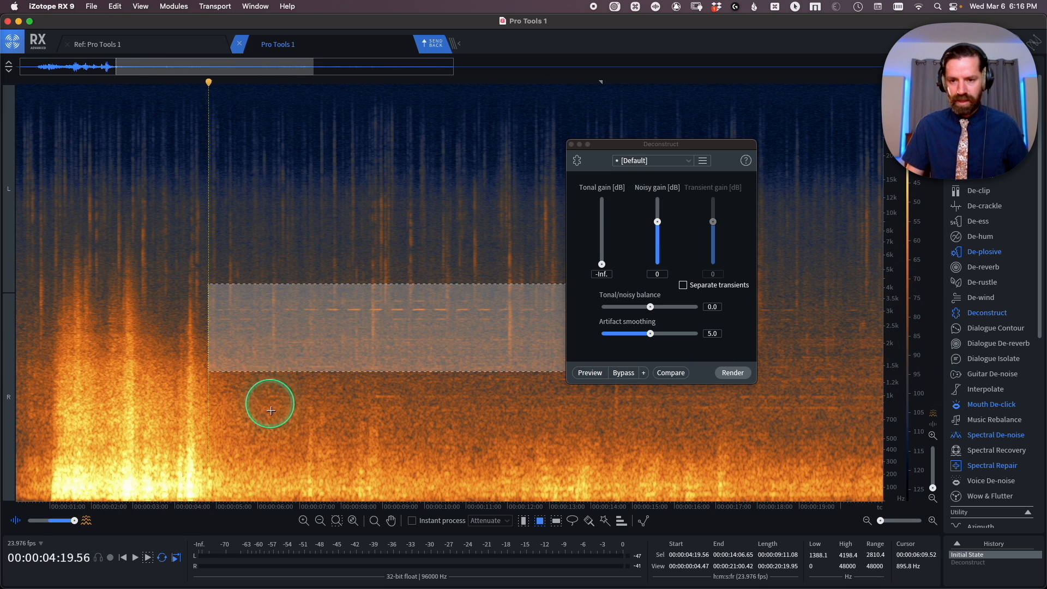
click(276, 420)
drag(204, 292, 336, 347)
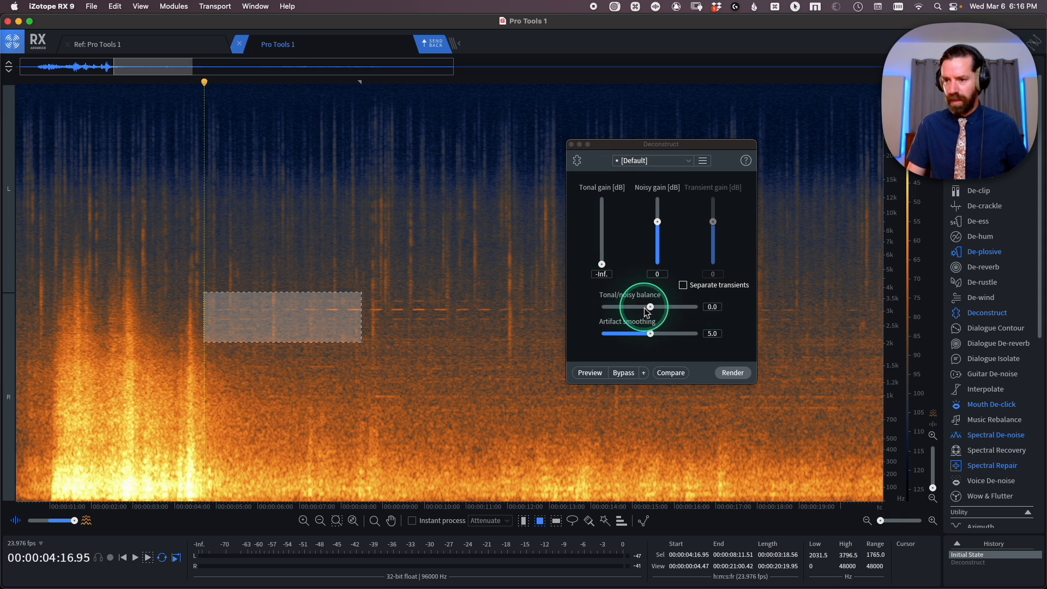
Step: Try rendering Deconstruct on the boxed dashed tones, and compare the spectrogram with and without the processing, ending on the unprocessed audio
click(733, 372)
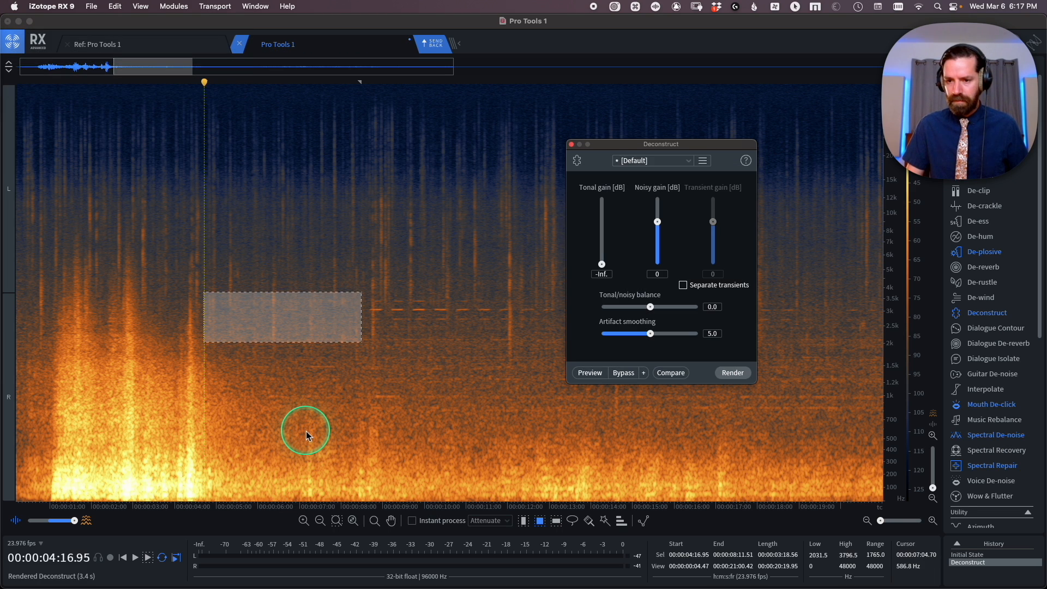
key(super+z)
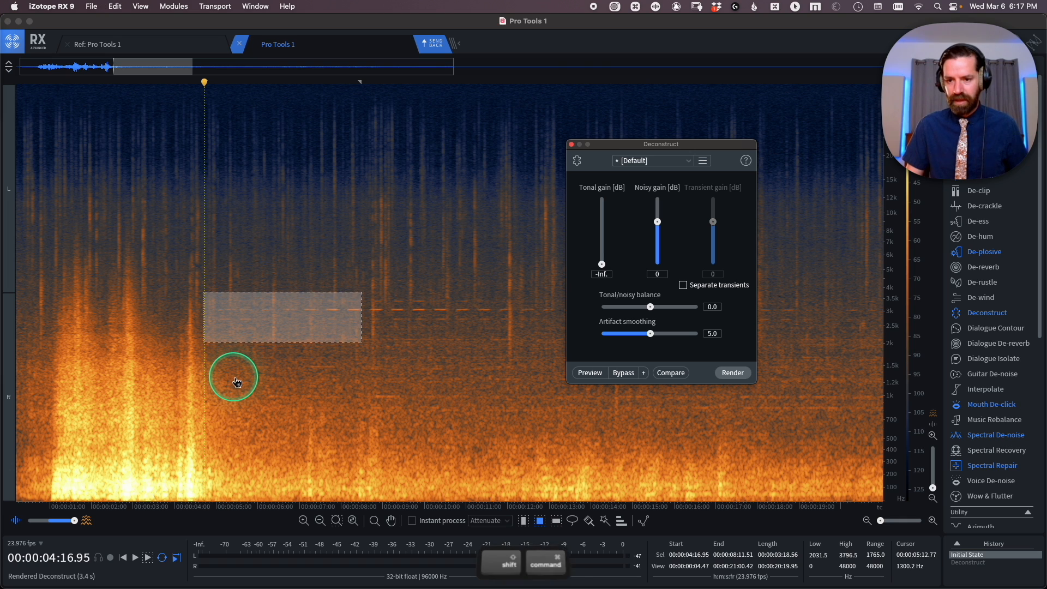
key(shift+super+z)
key(super+z)
key(shift+super+z)
click(272, 372)
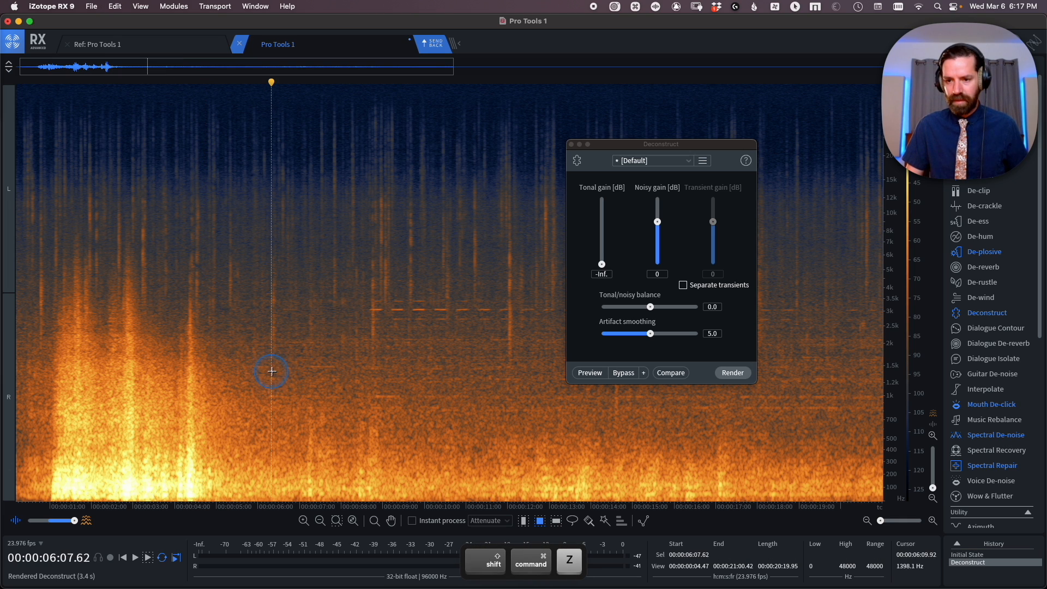
key(super+z)
click(257, 404)
key(shift+super+z)
click(258, 404)
key(super+z)
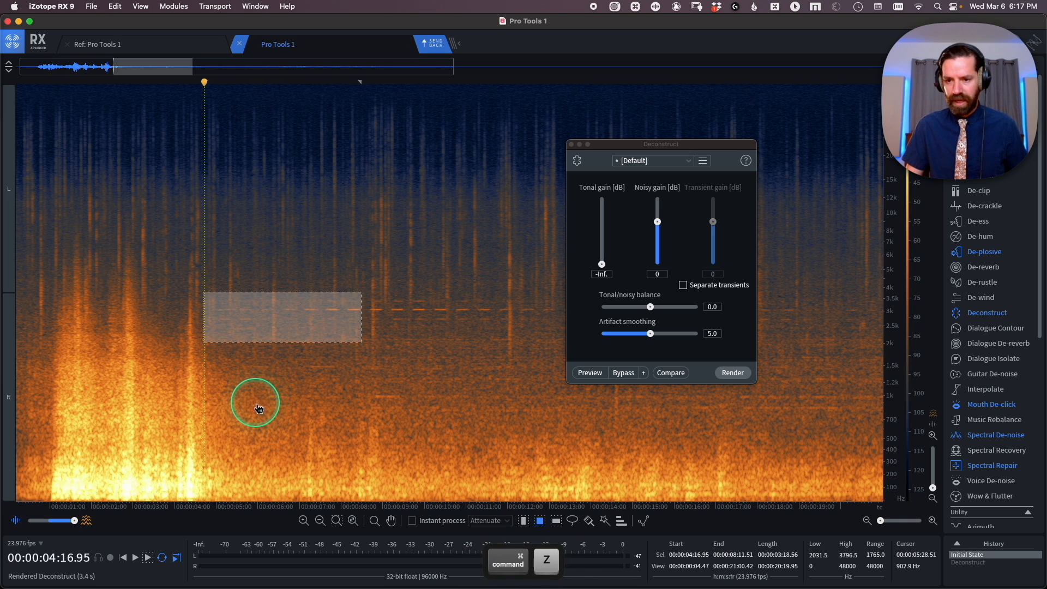
key(shift+super+z)
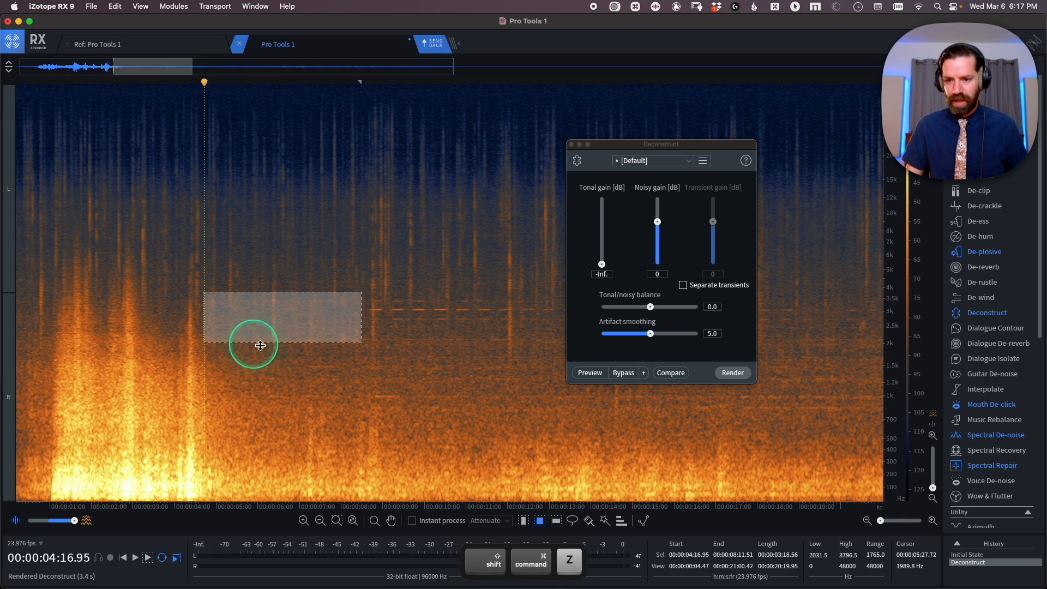
key(super+z)
key(shift+super+z)
click(297, 398)
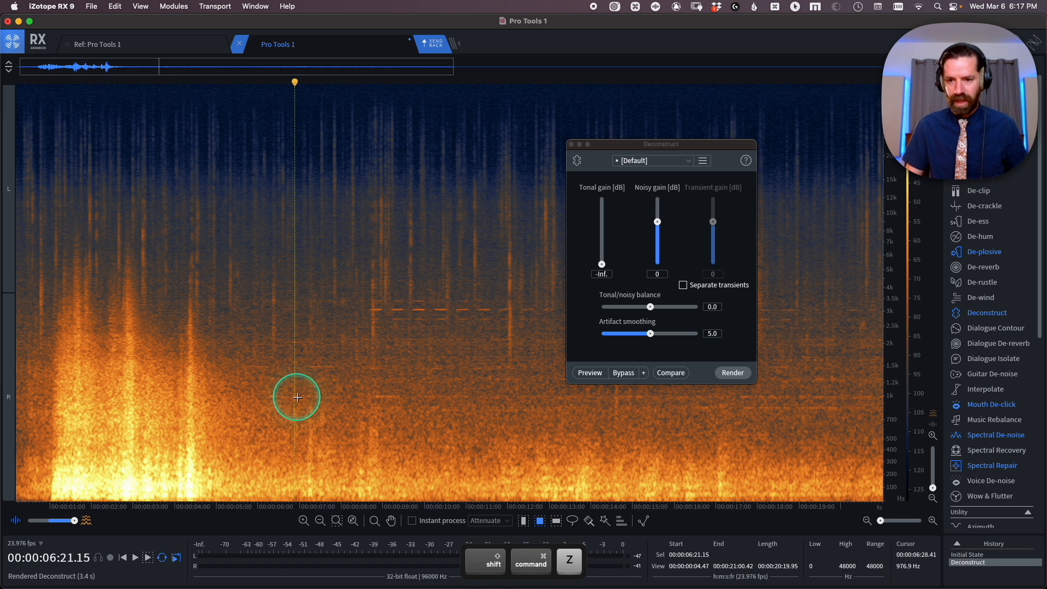
key(super+z)
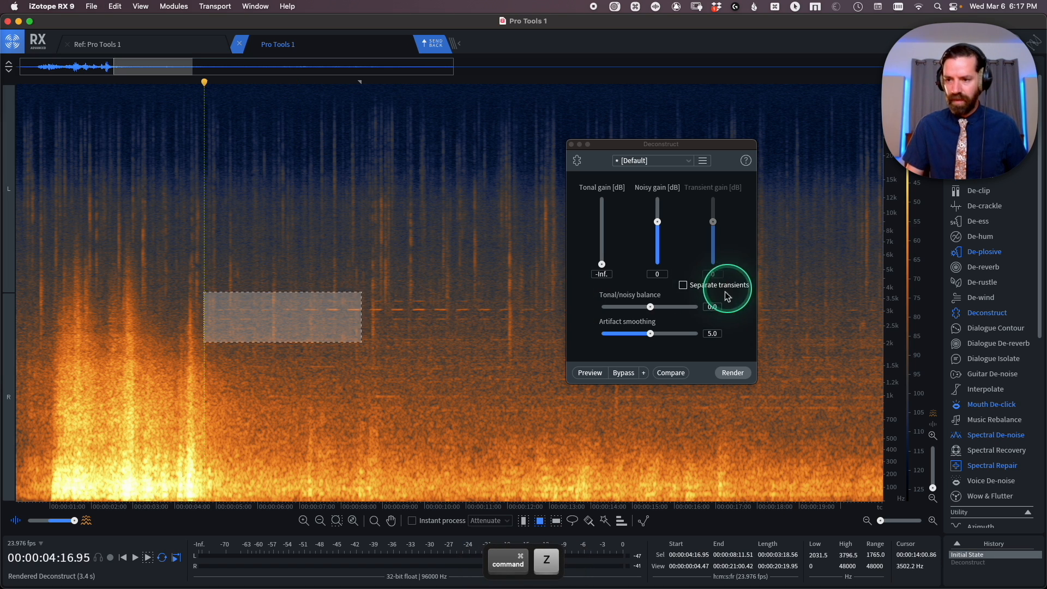
Step: Try rendering the selection with Deconstruct's tonal/noisy balance at +5.0, and undo that render
drag(655, 309, 676, 309)
click(716, 373)
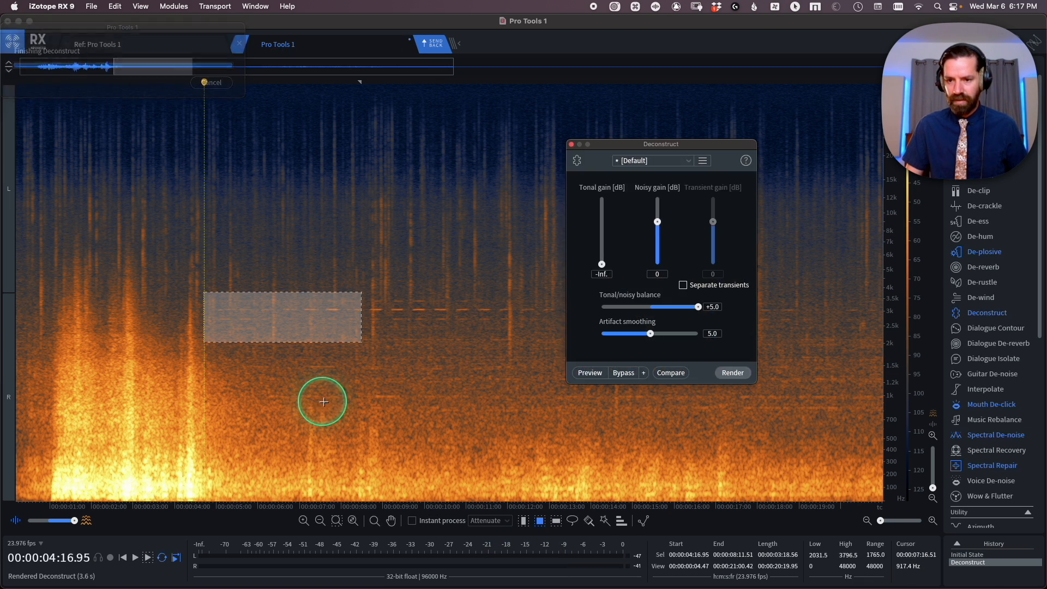
key(super+z)
Step: Try rendering the selection with the tonal/noisy balance at -5.0, and play the result from about 4 seconds
drag(690, 308, 533, 304)
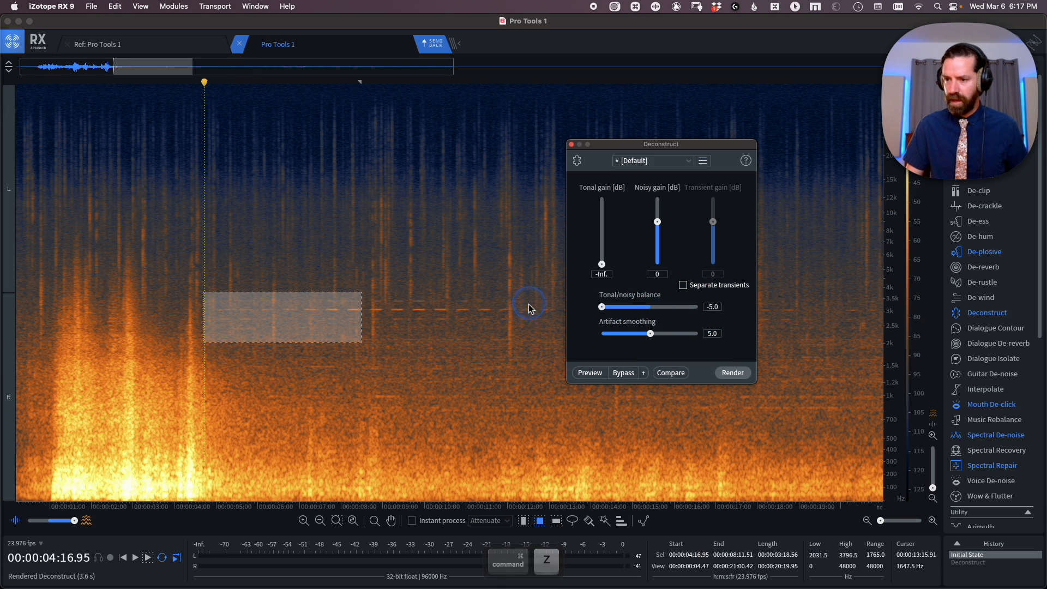
click(731, 372)
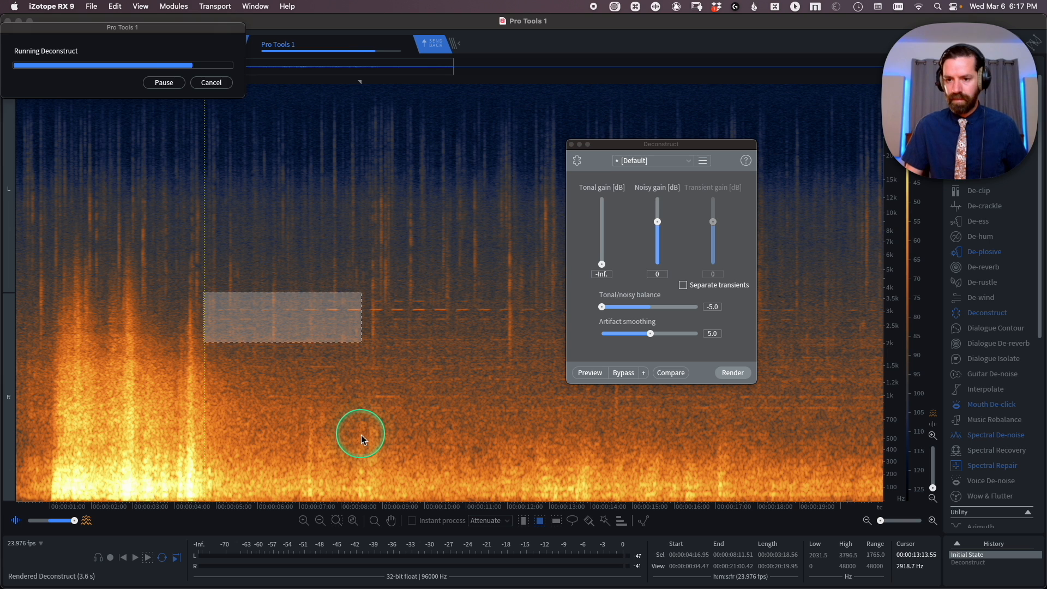
click(313, 425)
key(t)
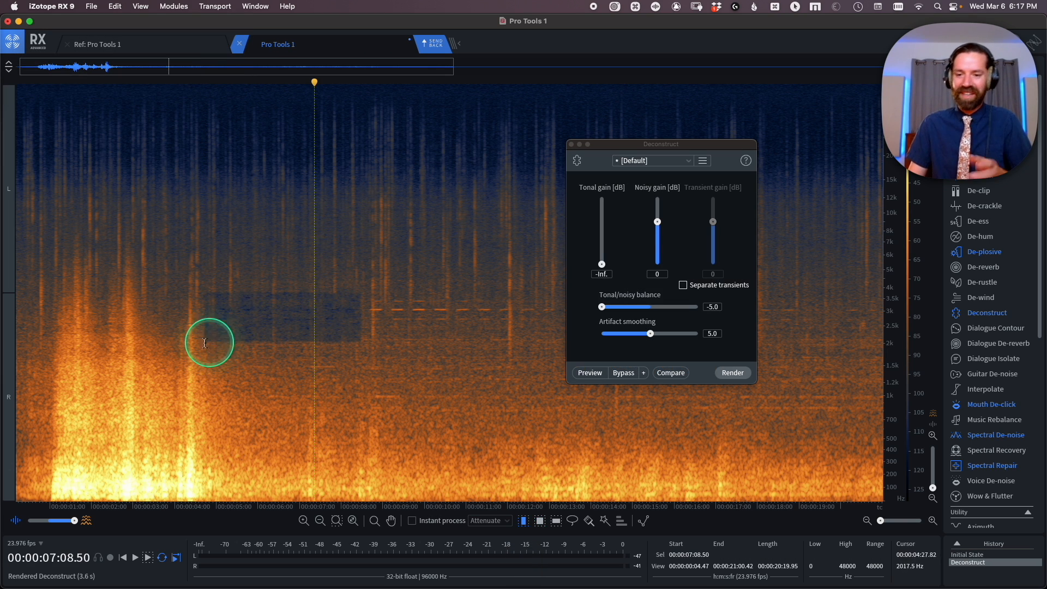
click(169, 343)
key(space)
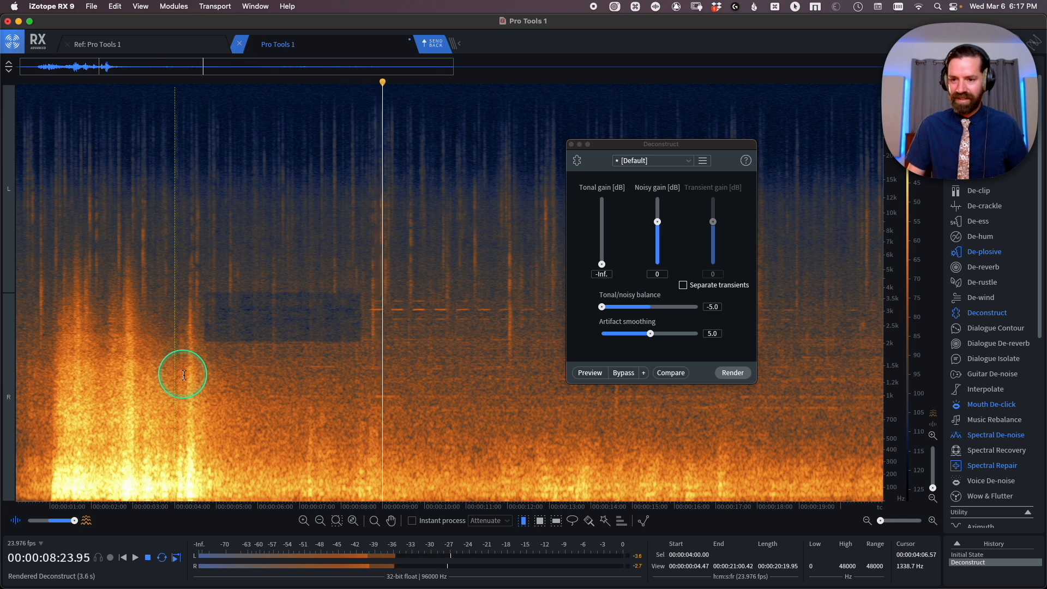
key(space)
Step: Undo the last Deconstruct render and reset the tonal/noisy balance to 0.0
key(super+z)
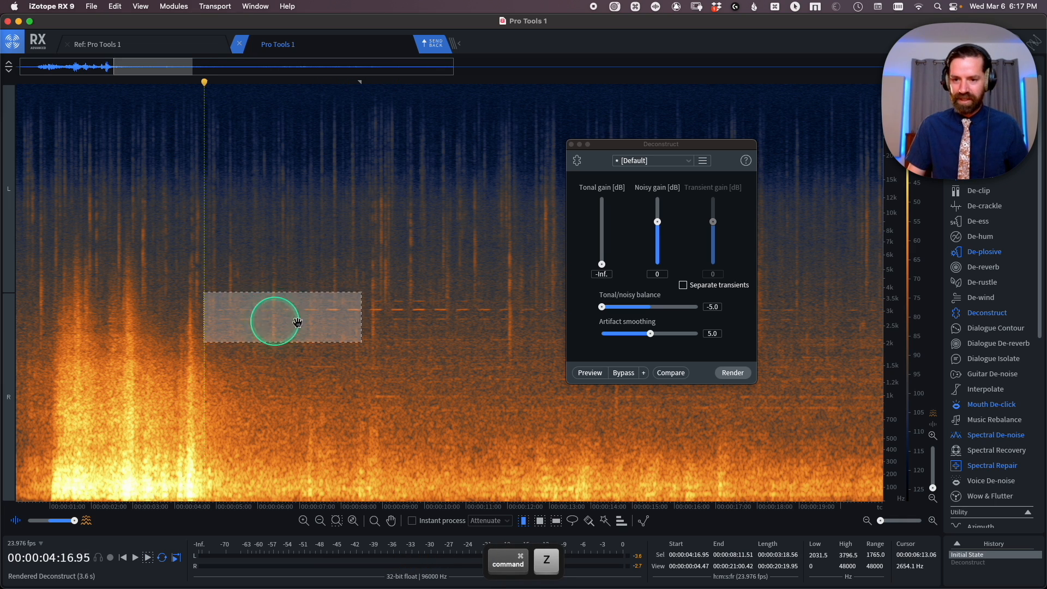
alt+click(651, 307)
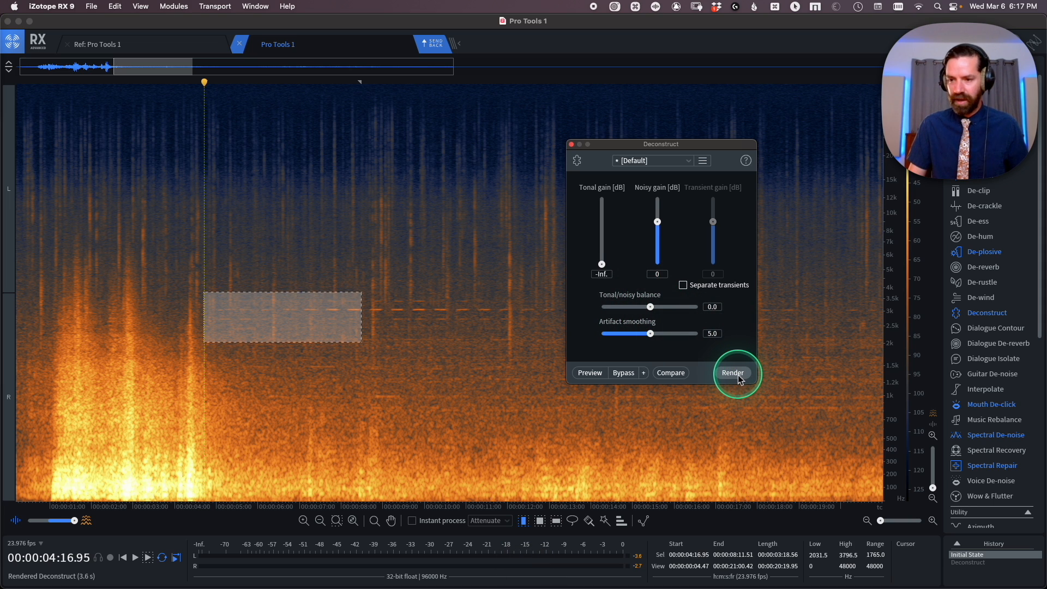
Step: Move the Deconstruct window clear of the tones and box-select about 2.2 to 3.6 kHz, from about 4.7 seconds to the recording's end
click(384, 354)
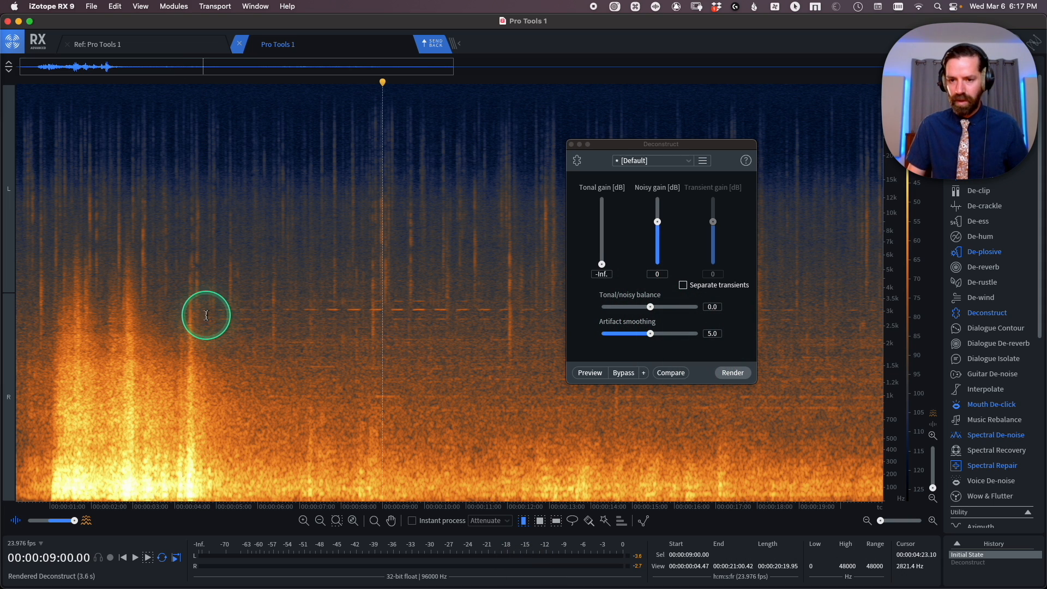
drag(206, 294, 215, 304)
drag(356, 333, 363, 333)
drag(618, 146, 70, 25)
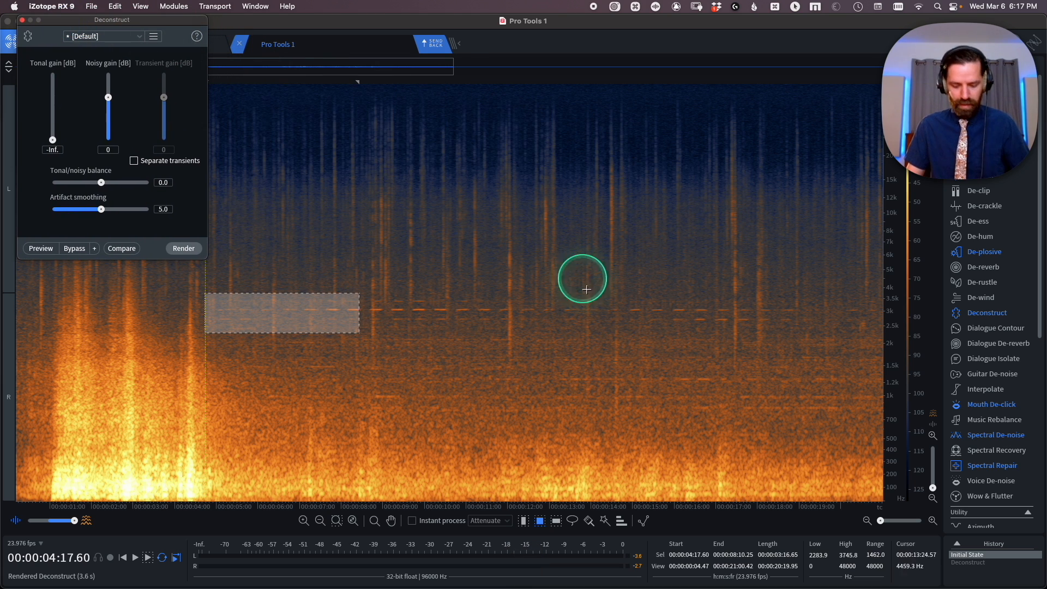
key(super+minus)
click(157, 334)
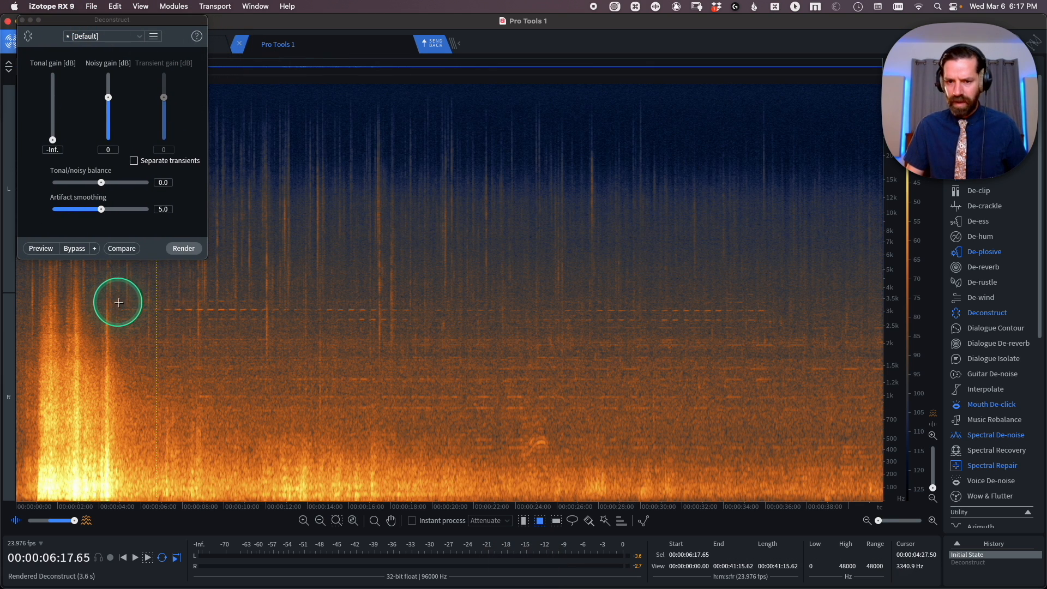
drag(115, 297, 893, 338)
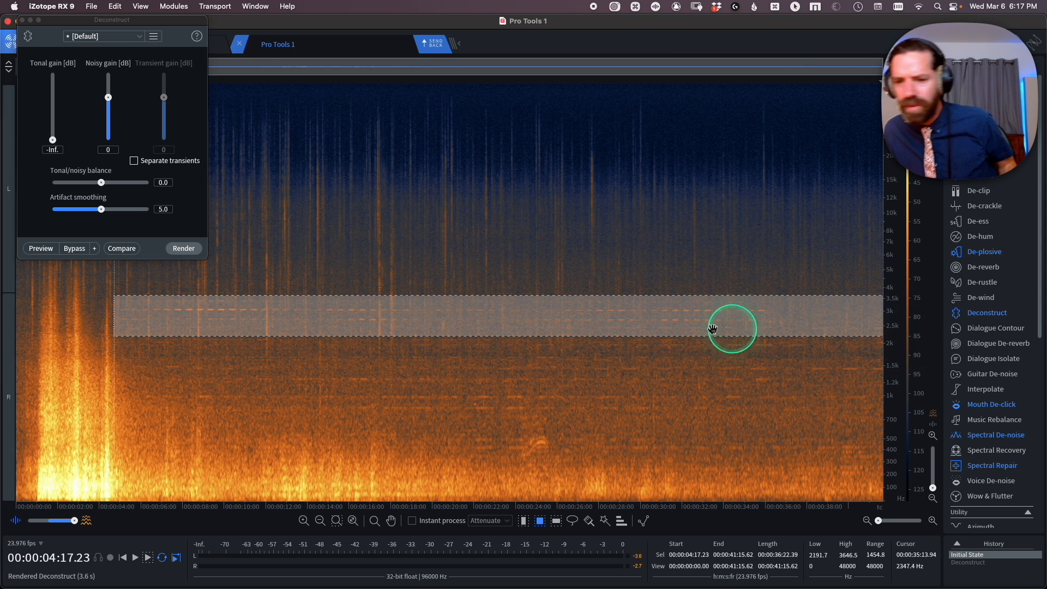
Step: Add the lower tone bands down to about 250 Hz to the selection, and render Deconstruct on the combined area
drag(121, 363, 473, 386)
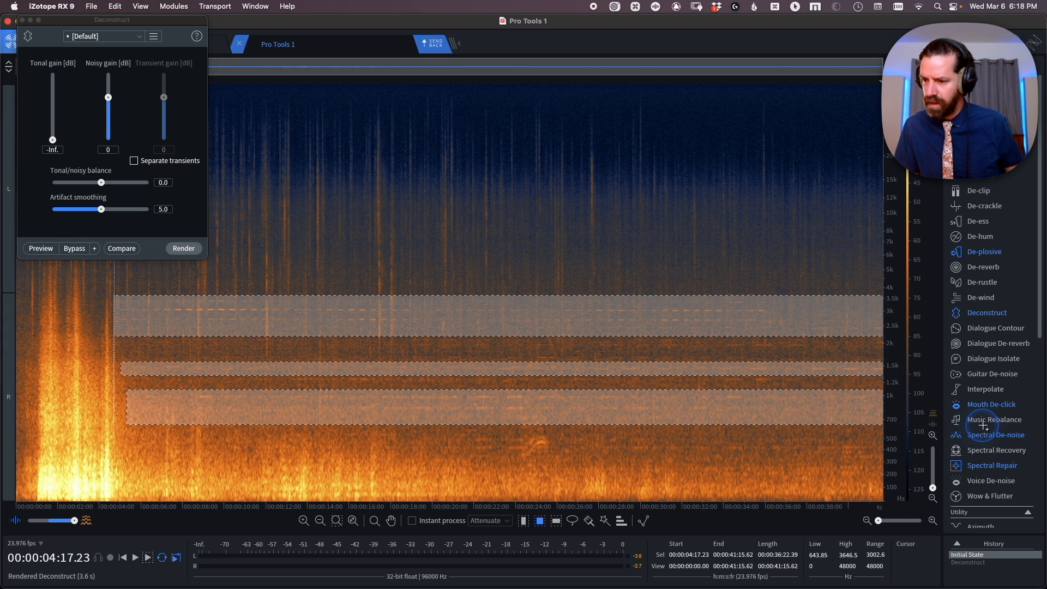
drag(984, 425, 960, 425)
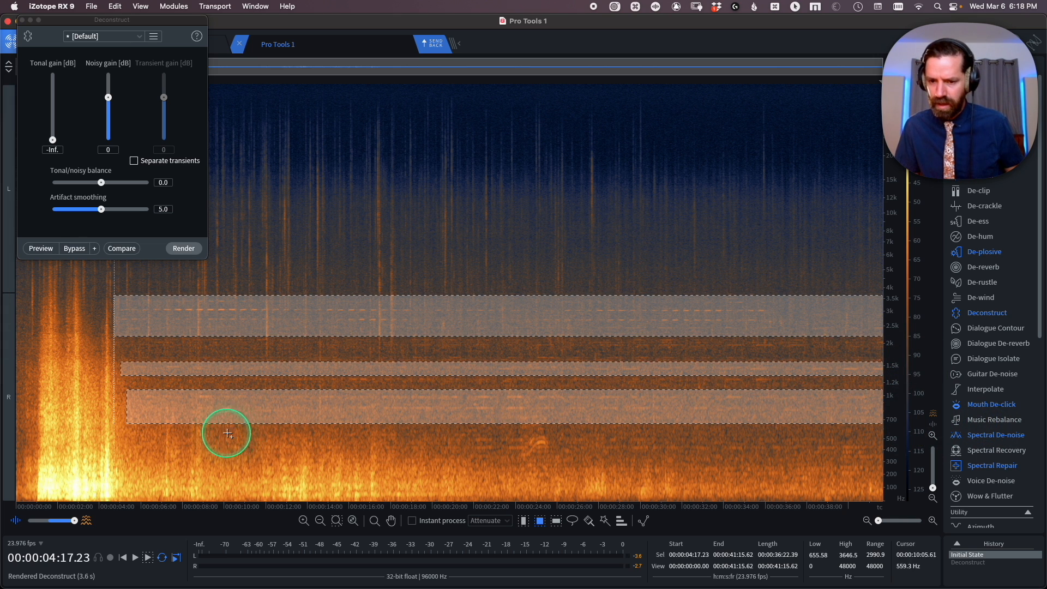
drag(208, 430, 762, 473)
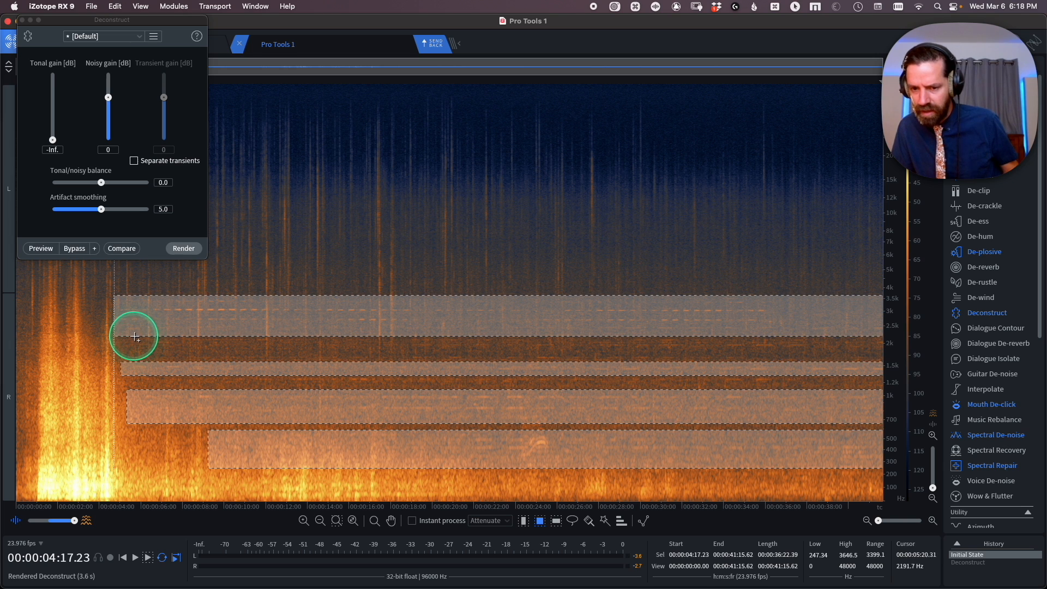
mouse_move(136, 337)
mouse_down()
mouse_move(907, 361)
mouse_move(935, 415)
mouse_up()
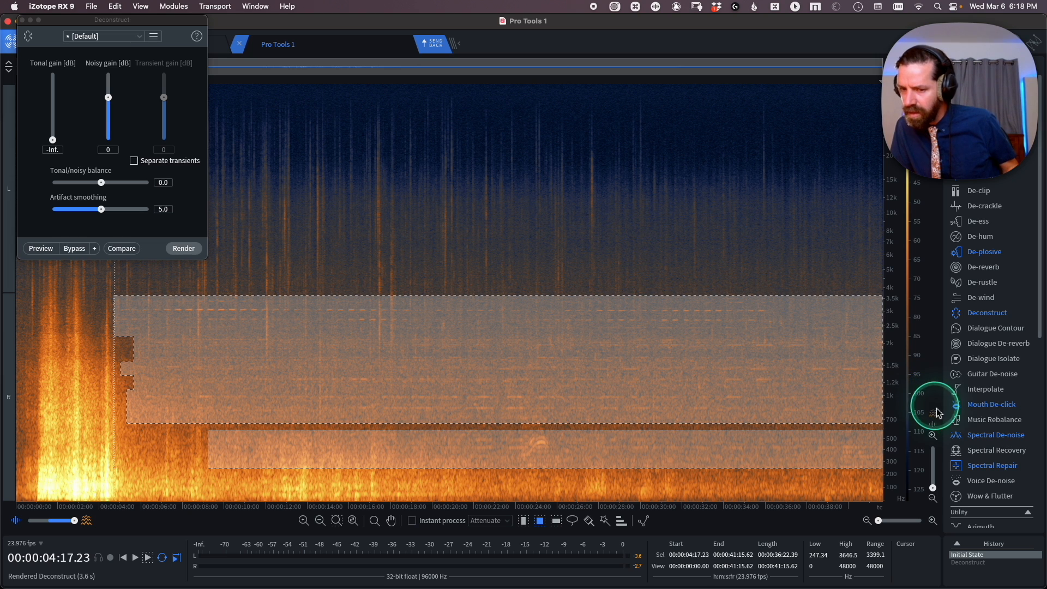
click(183, 248)
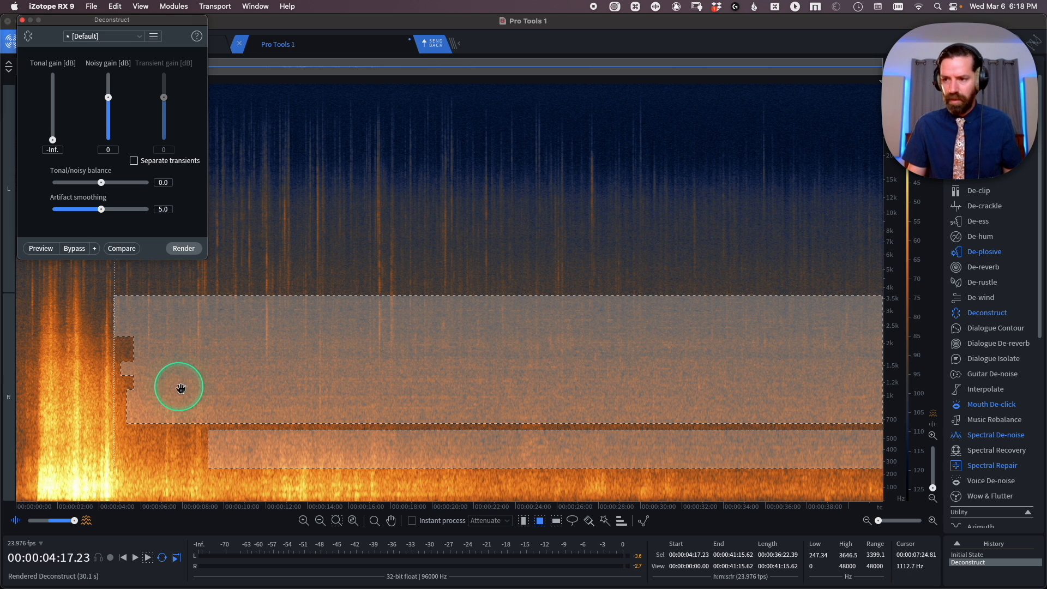
Step: Toggle the Deconstruct render off and on repeatedly to compare the tonal lines in the spectrogram before and after
key(super+z)
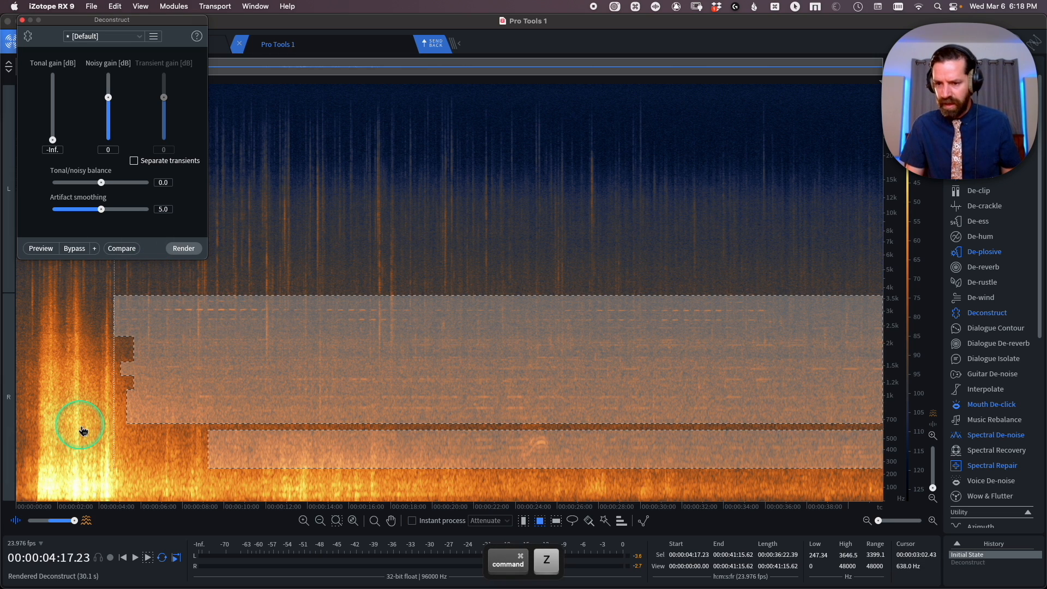
key(shift+super+z)
key(super+z)
key(shift+super+z)
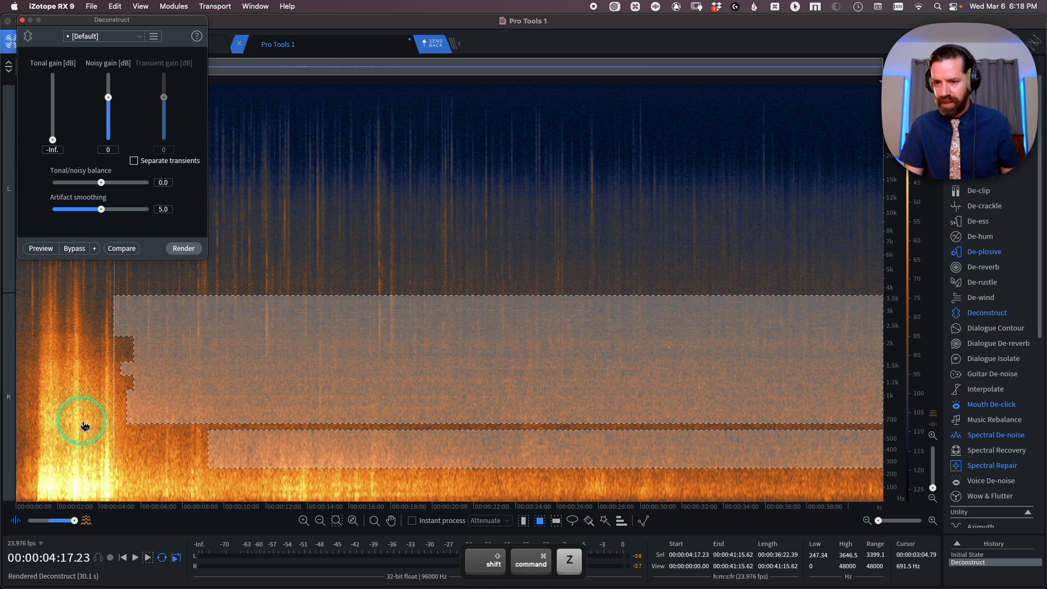
key(super+z)
key(shift+super+z)
key(super+z)
key(shift+super+z)
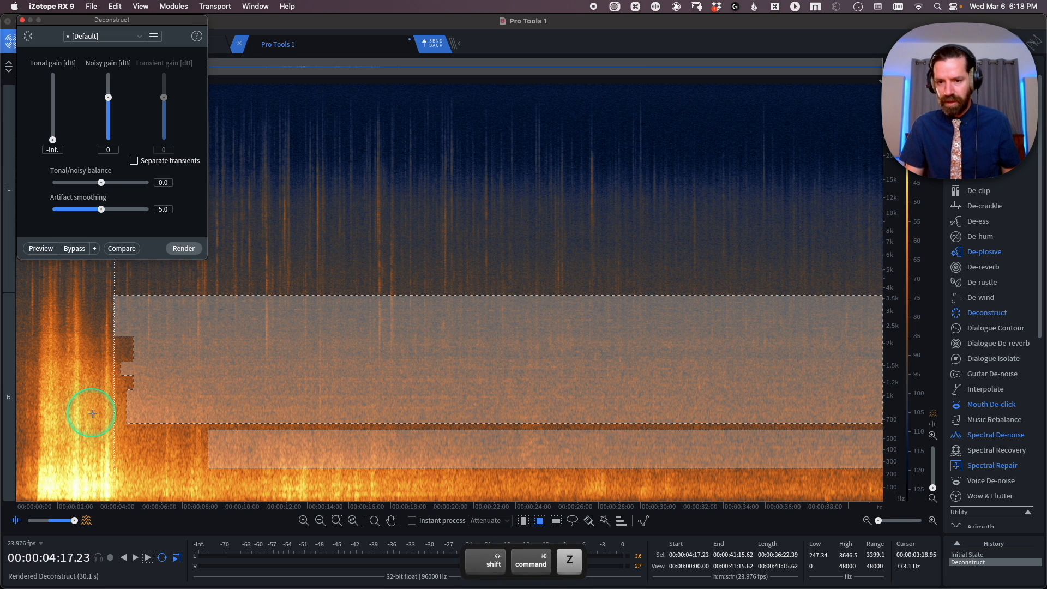
key(super+z)
key(shift+super+z)
key(super+z)
key(shift+super+z)
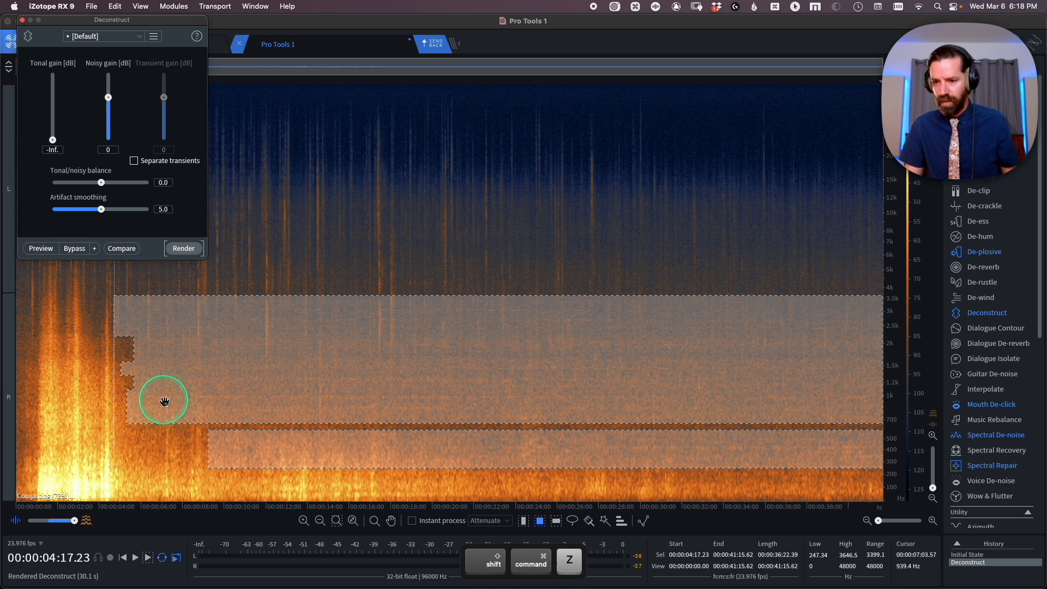
Step: Undo the Deconstruct render and play the original audio from about 5 seconds
key(super+z)
key(t)
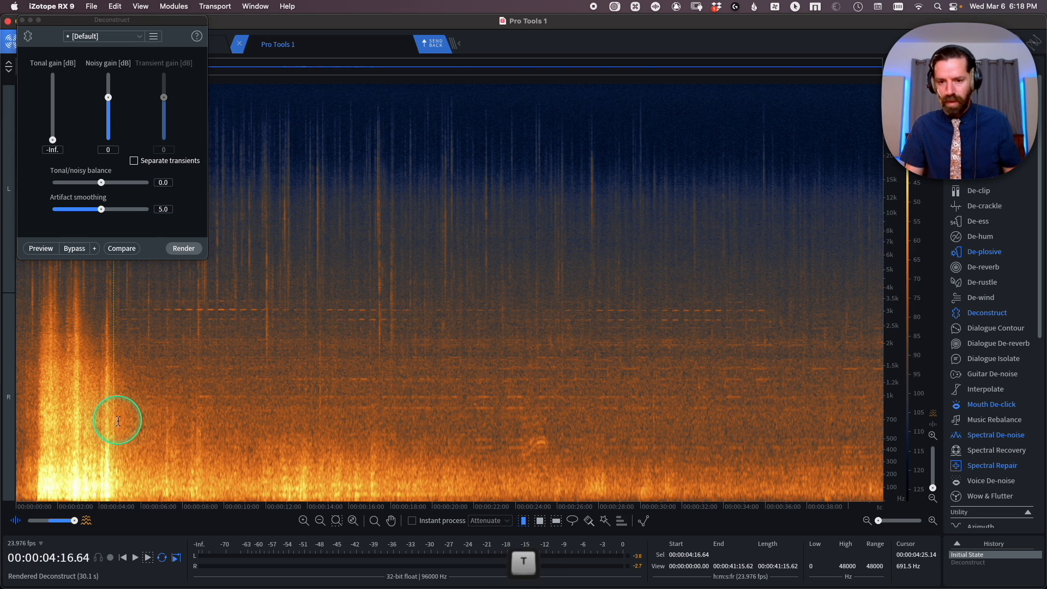
key(space)
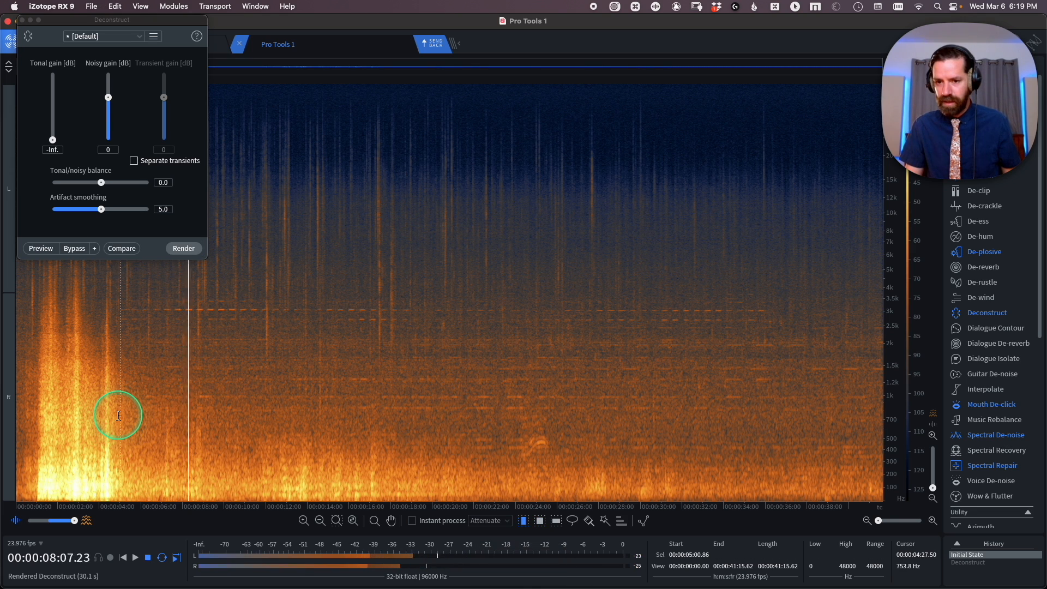
Step: Restore the Deconstruct render and play the processed audio from about 4 seconds
key(super+shift+z)
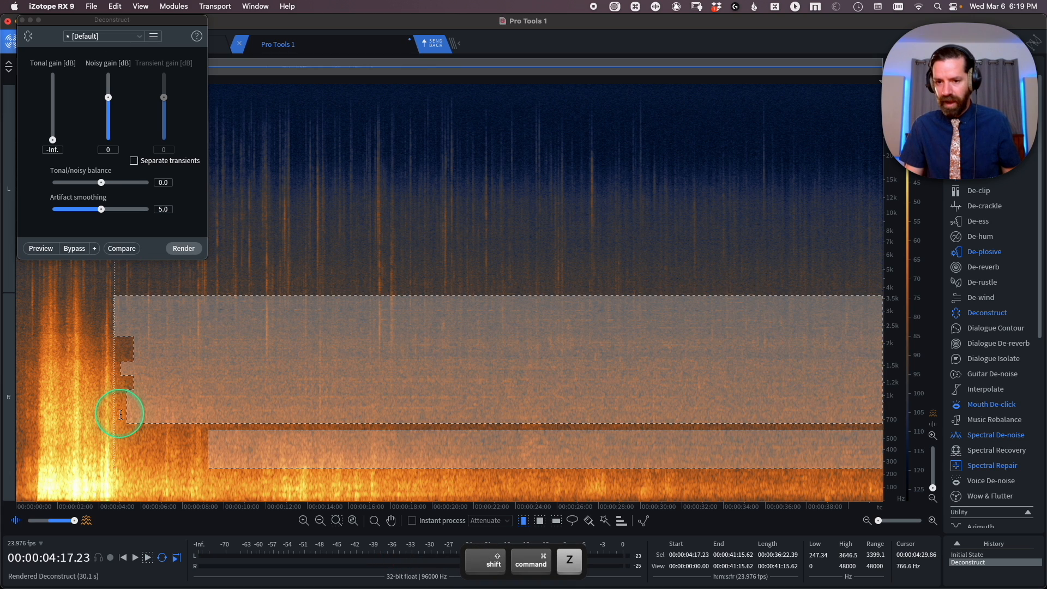
click(119, 415)
click(99, 421)
key(space)
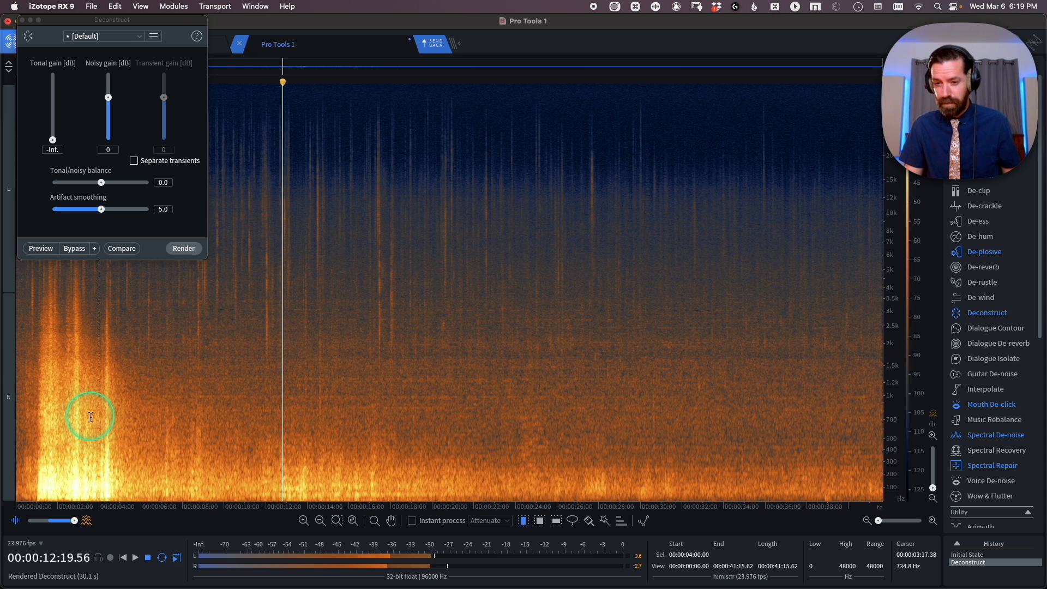
key(space)
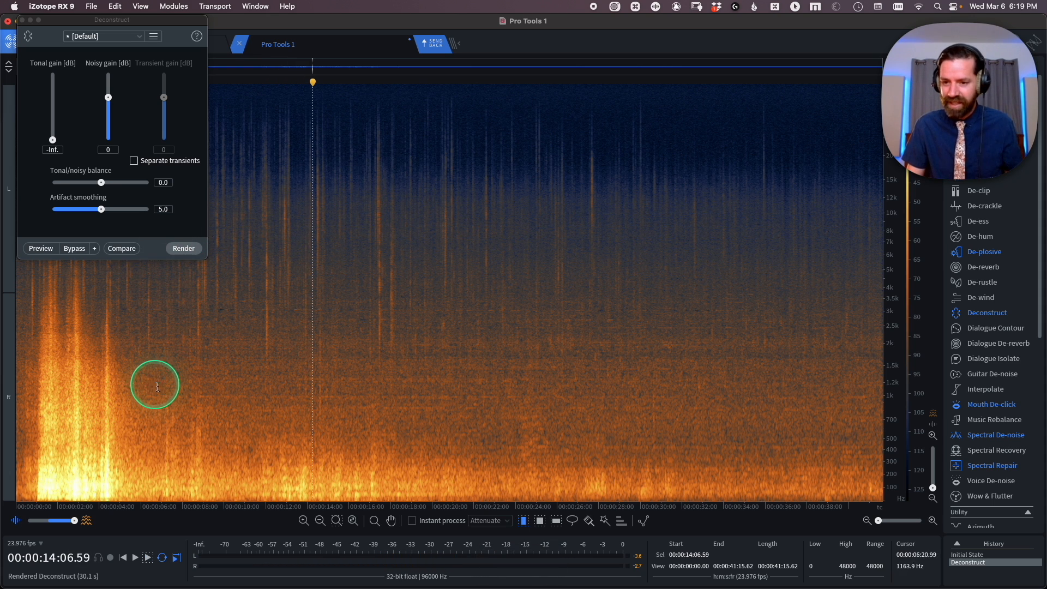
Step: Switch to the time-frequency selection tool and compare the spectrogram without and with Deconstruct again, ending with the render applied
key(r)
key(super+z)
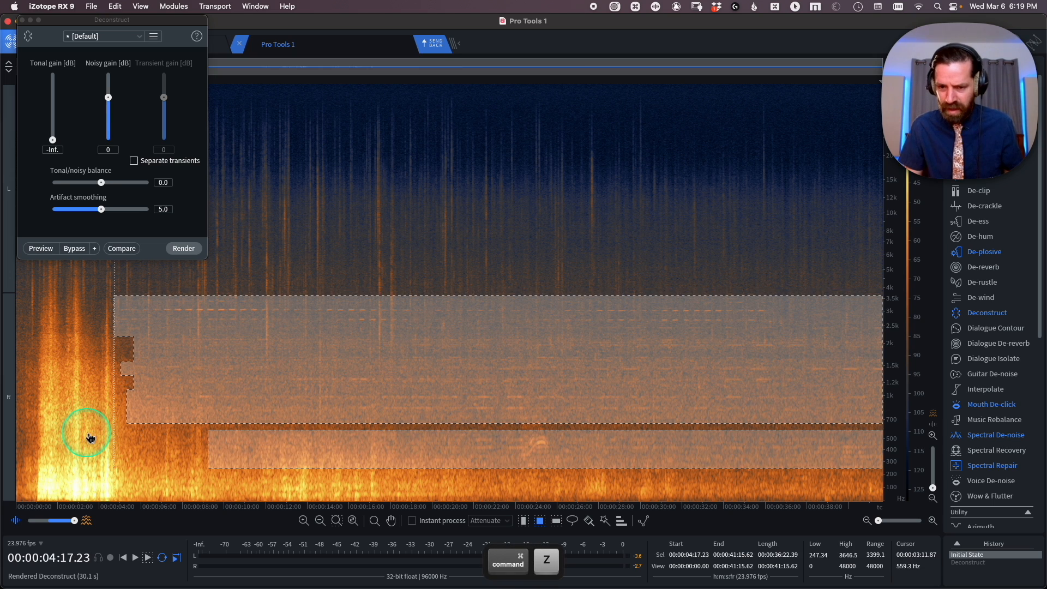
key(super+shift+z)
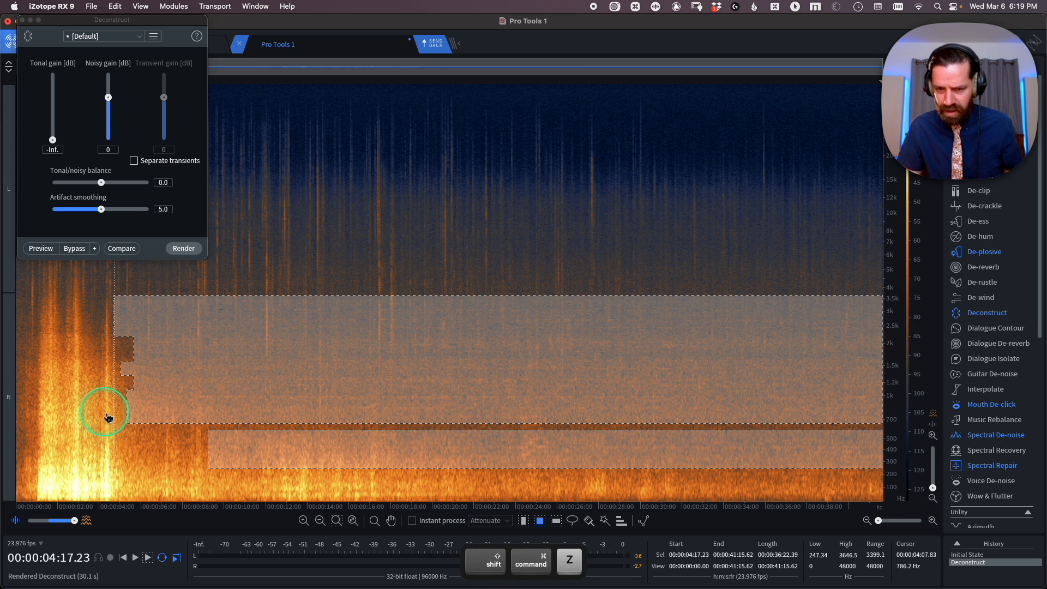
key(super+z)
key(super+shift+z)
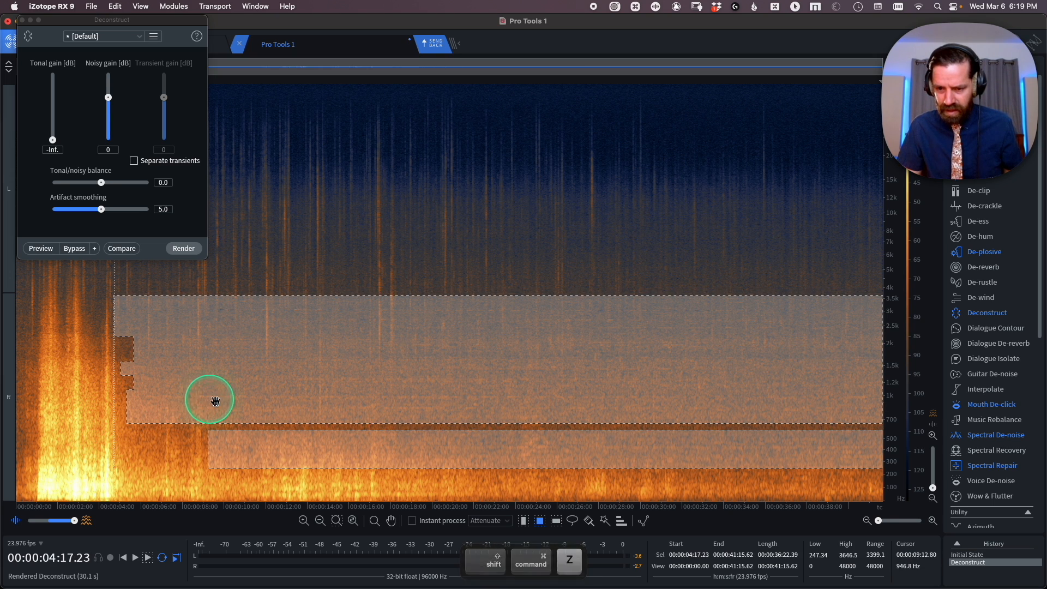
Step: Toggle the Deconstruct render off and on to compare the spectrogram, ending with it applied, and clear the selection
key(super+z)
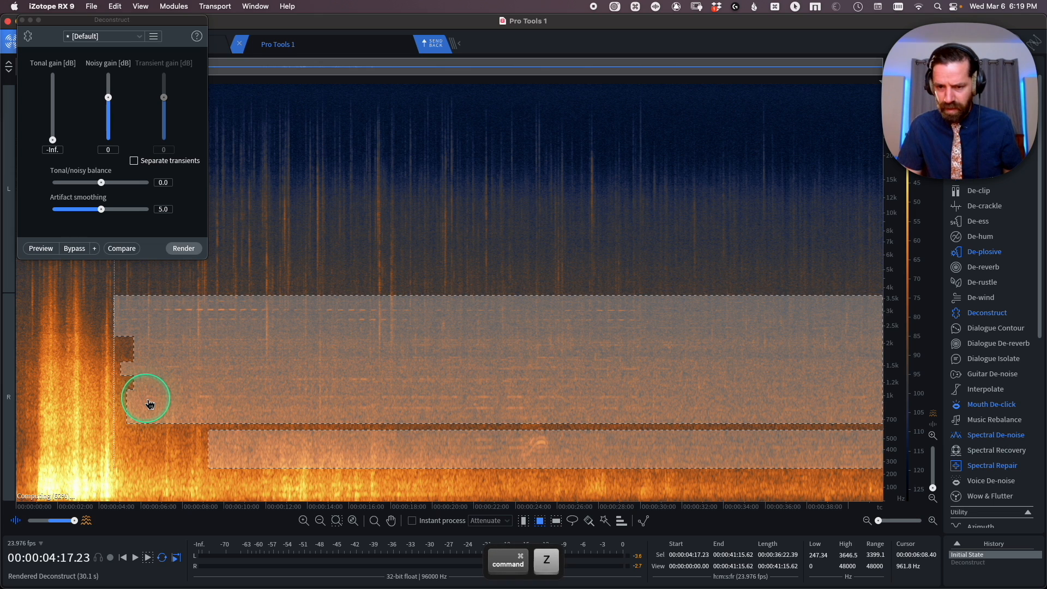
key(super+shift+z)
key(super+z)
key(super+shift+z)
key(super+z)
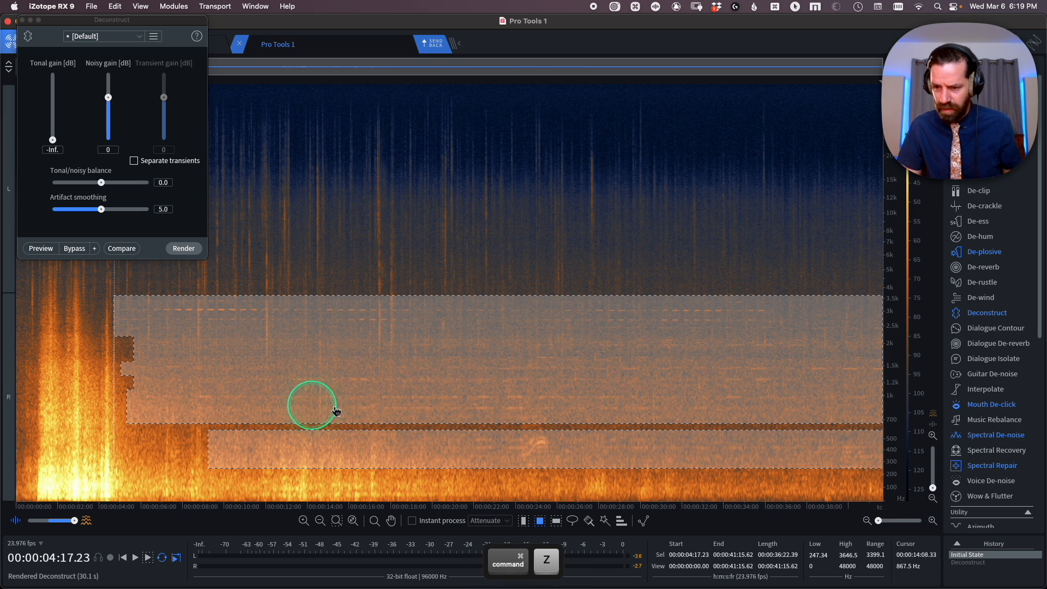
key(super+shift+z)
key(super+z)
key(super+shift+z)
click(160, 437)
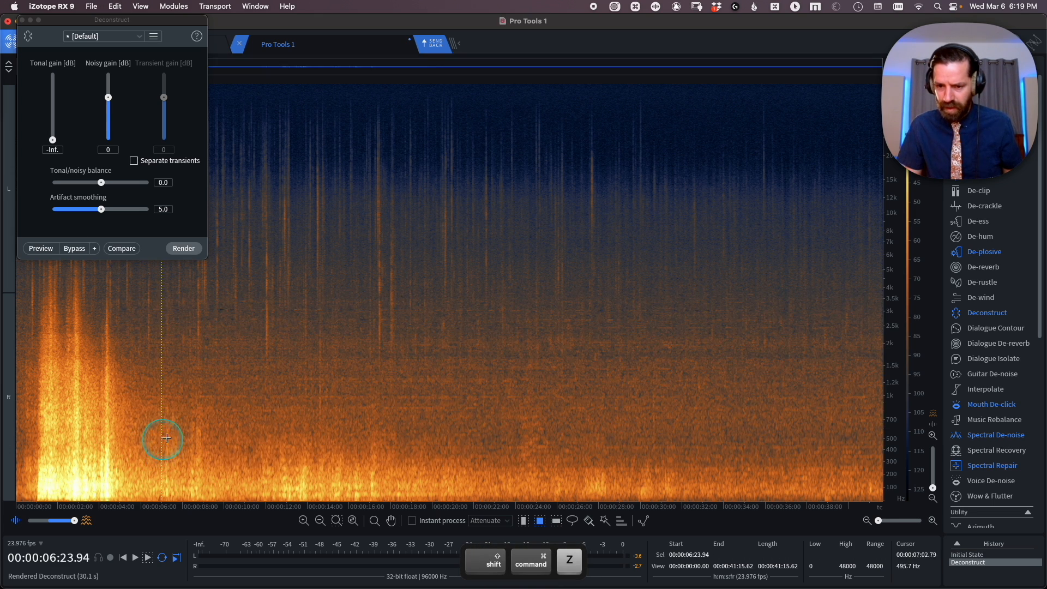
Step: Render Deconstruct with tonal/noisy balance -1.5 on the band from about 700 Hz to 1.1 kHz, from about 6 seconds to the end
drag(153, 391, 914, 422)
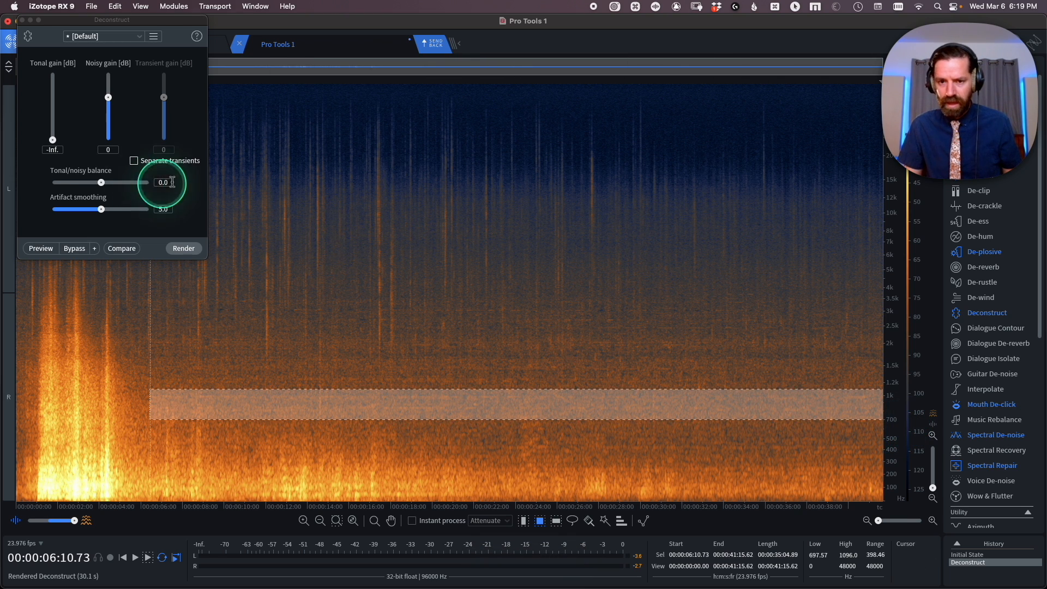
click(101, 184)
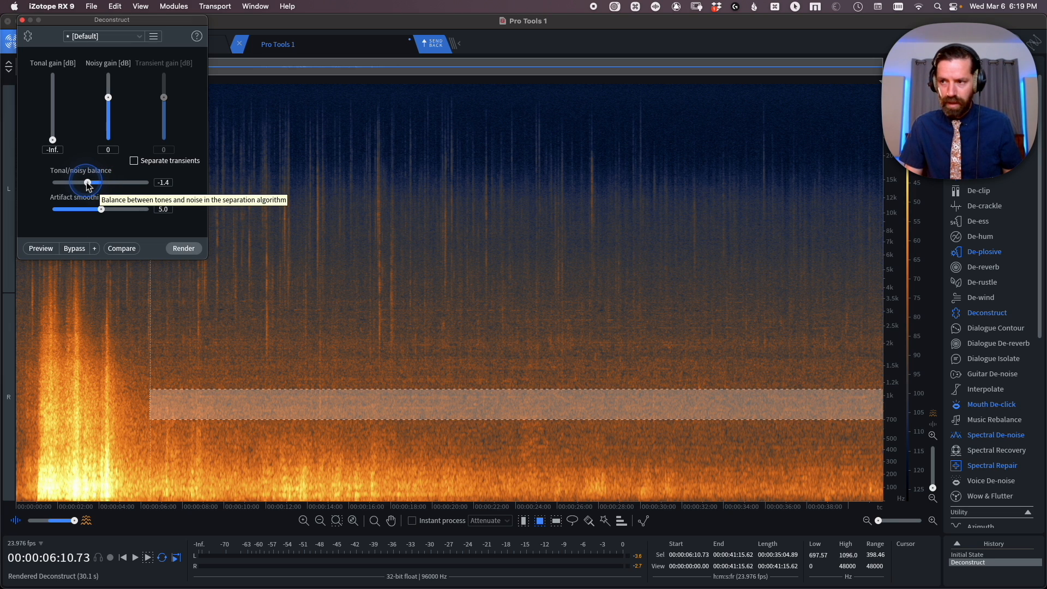
drag(86, 186, 87, 185)
click(181, 247)
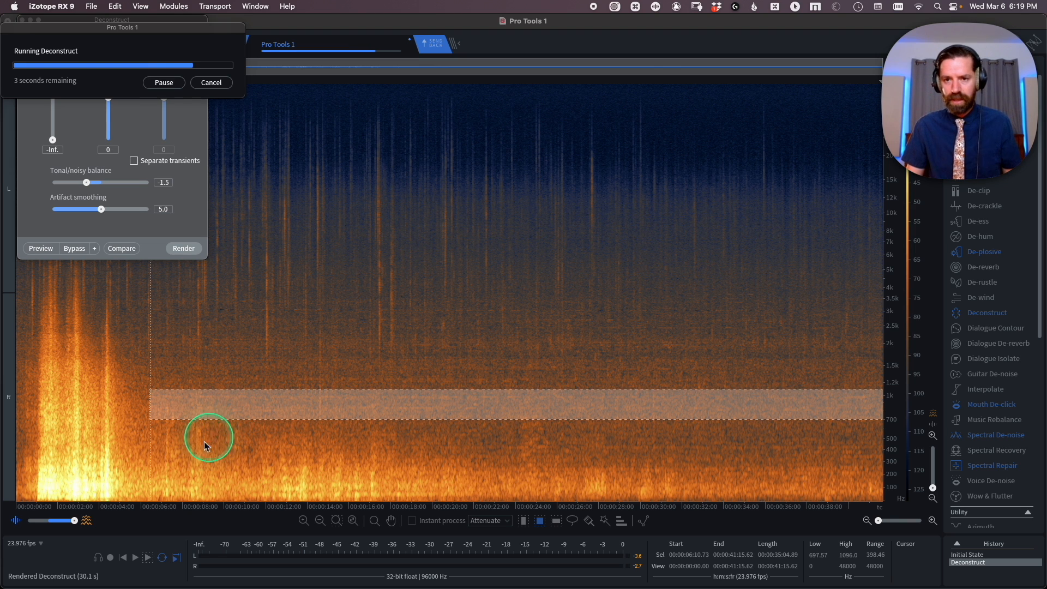
click(130, 444)
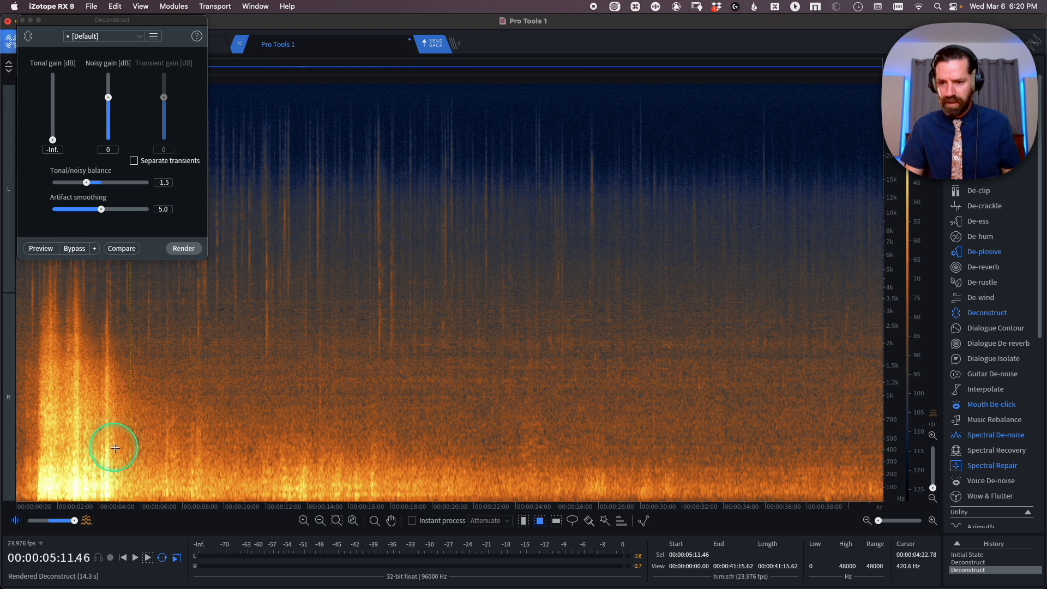
Step: Compare the spectrogram with and without the second Deconstruct render, ending with that render undone
key(super+z)
key(super+shift+z)
key(super+z)
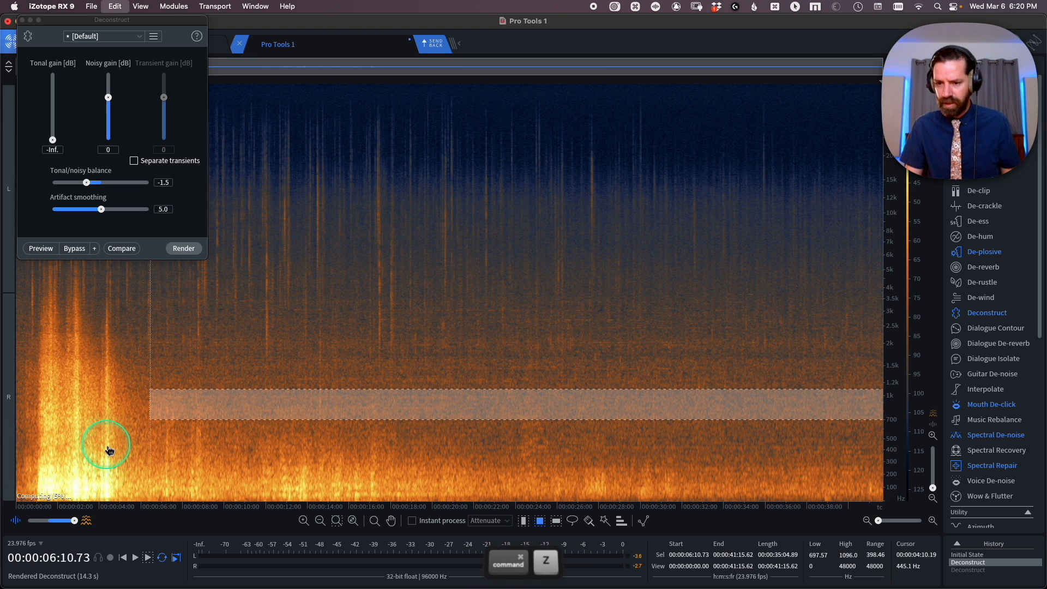
key(super+shift+z)
key(super+z)
key(super+shift+z)
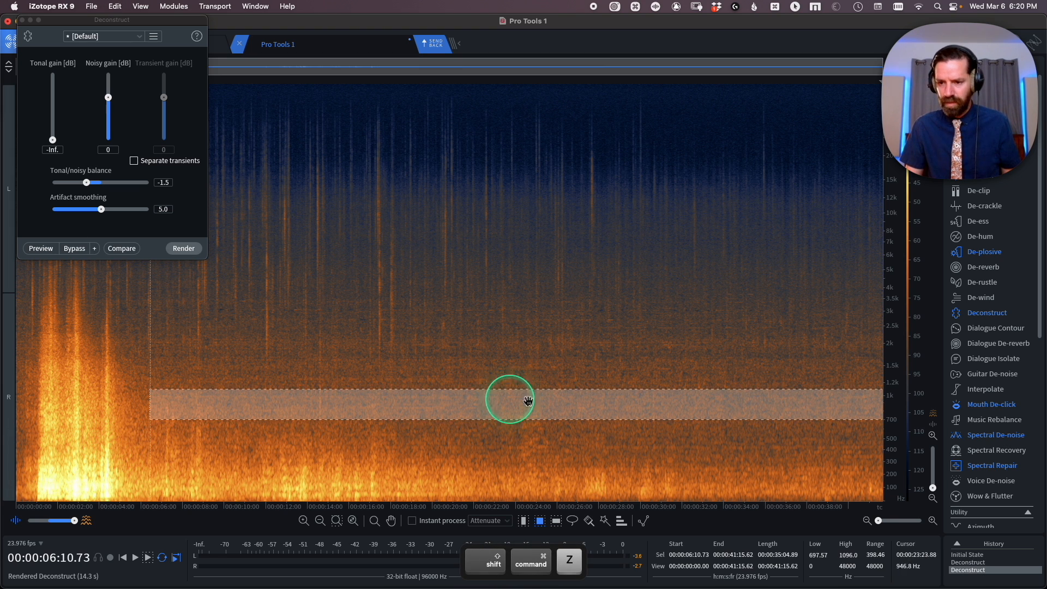
key(super+z)
key(super+shift+z)
key(super+z)
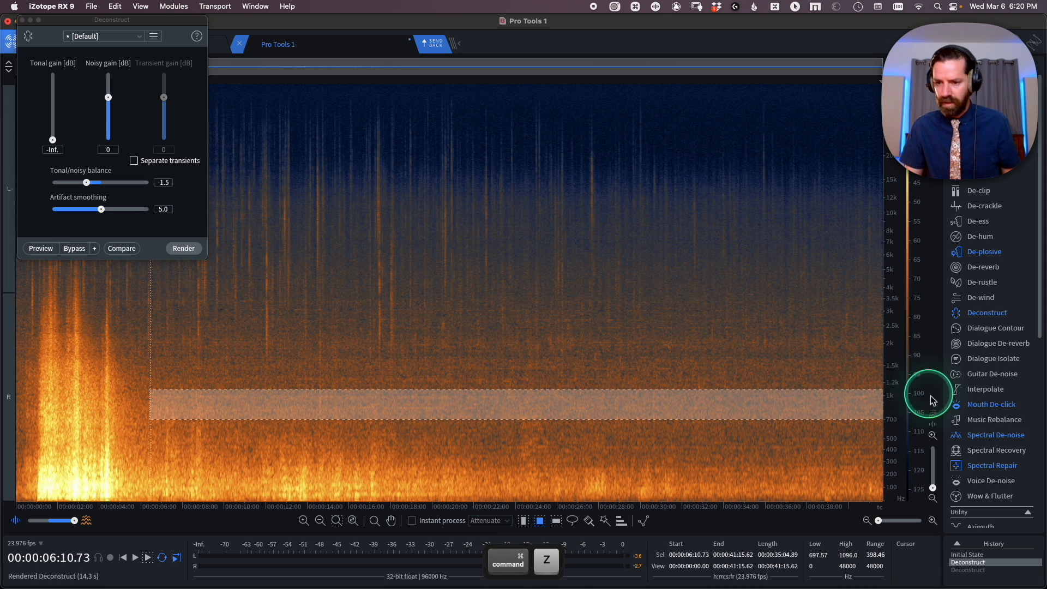
key(super+shift+z)
key(super+z)
key(super+shift+z)
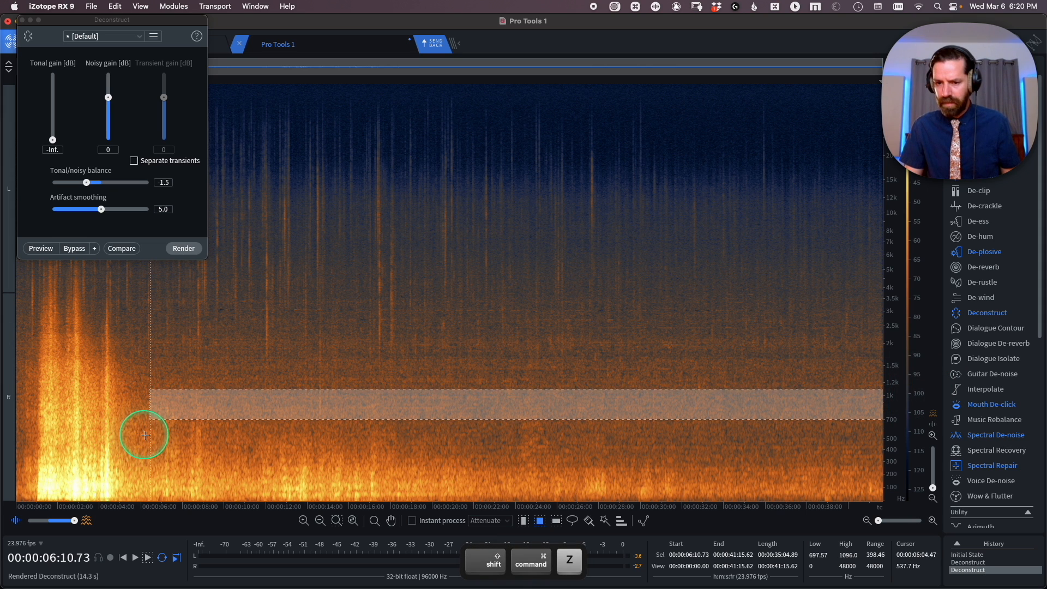
key(super+z)
key(super+shift+z)
key(super+z)
Step: Select the two narrow tonal lines between about 780 Hz and 1.03 kHz from about 6 seconds onward, and replace Deconstruct with the Spectral Repair module
key(t)
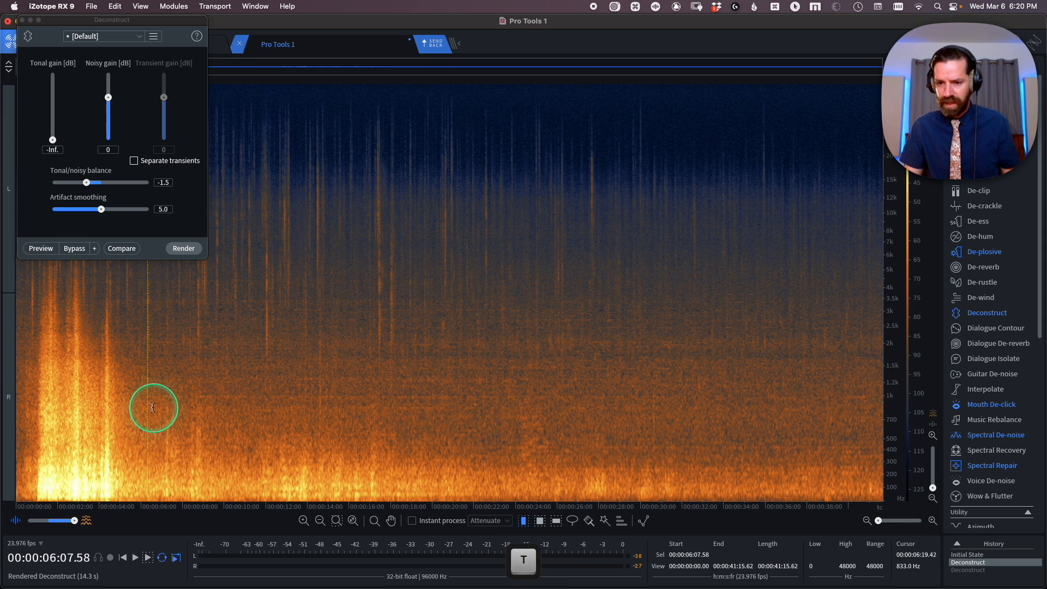
drag(153, 394, 868, 404)
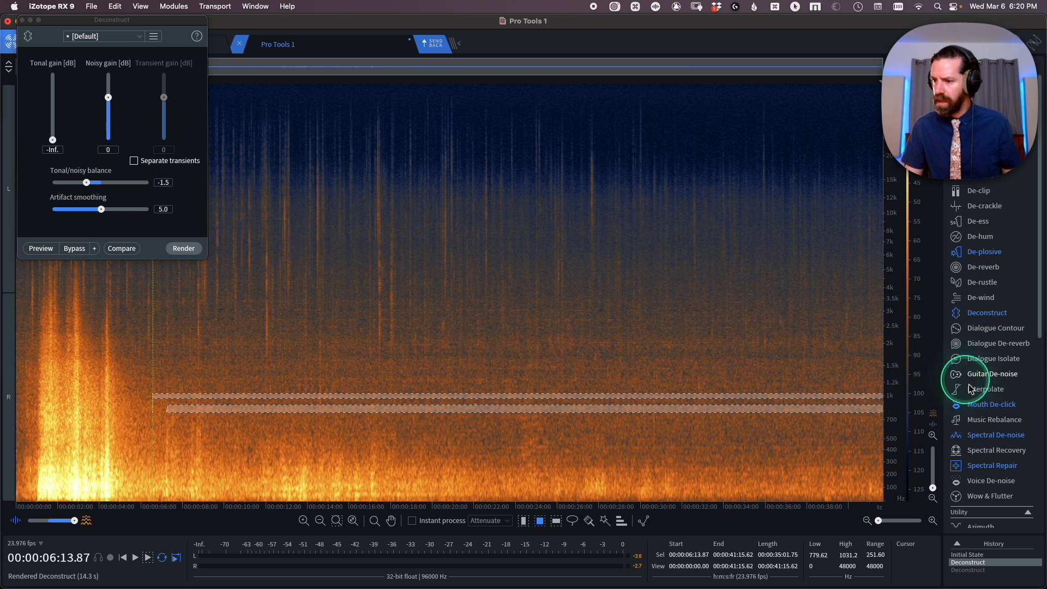
click(1003, 469)
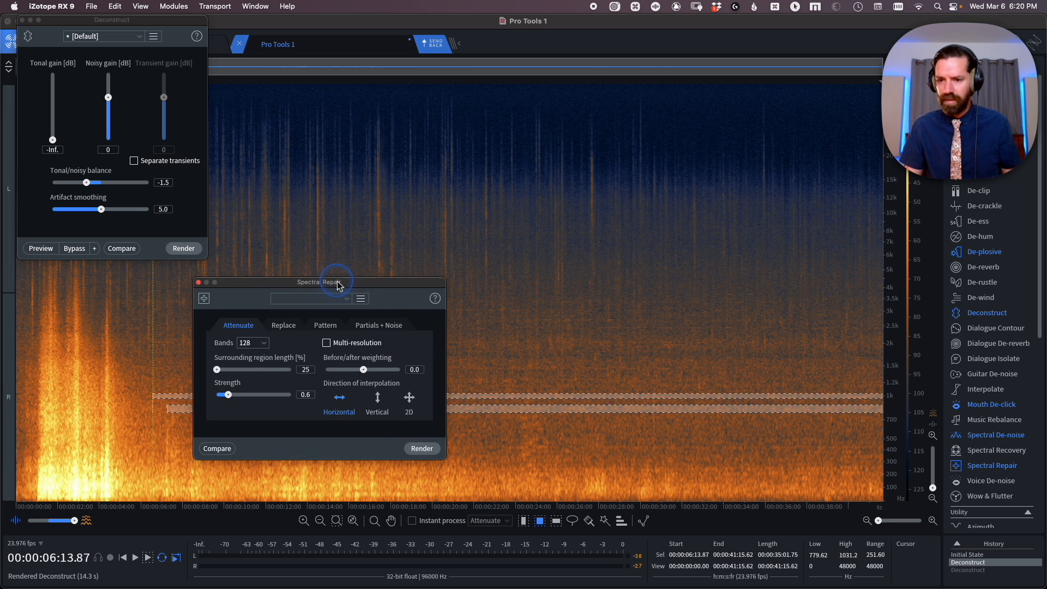
drag(338, 283, 514, 124)
click(23, 21)
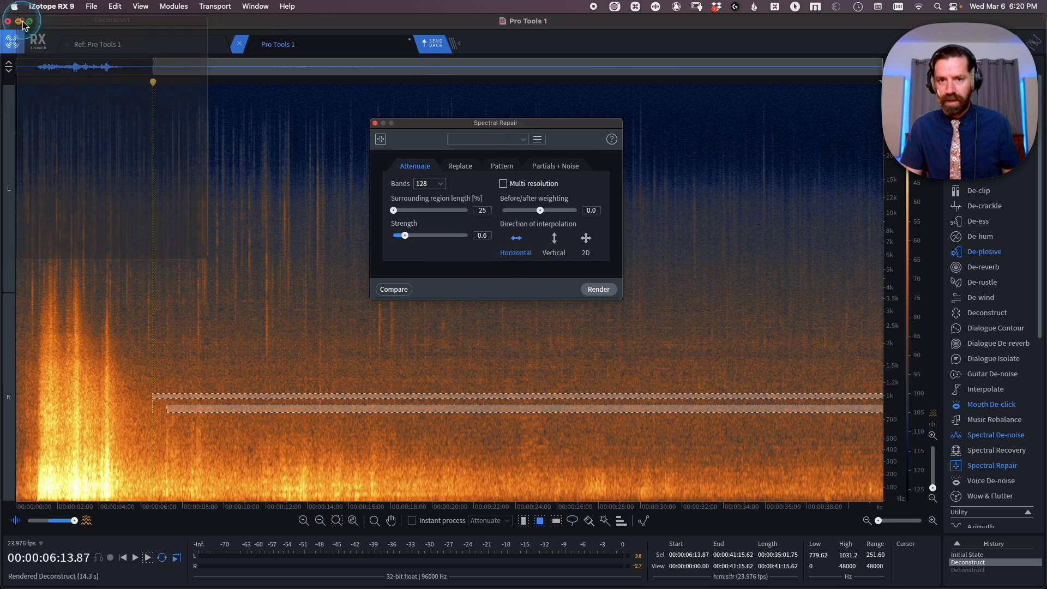
click(424, 141)
drag(421, 126, 90, 100)
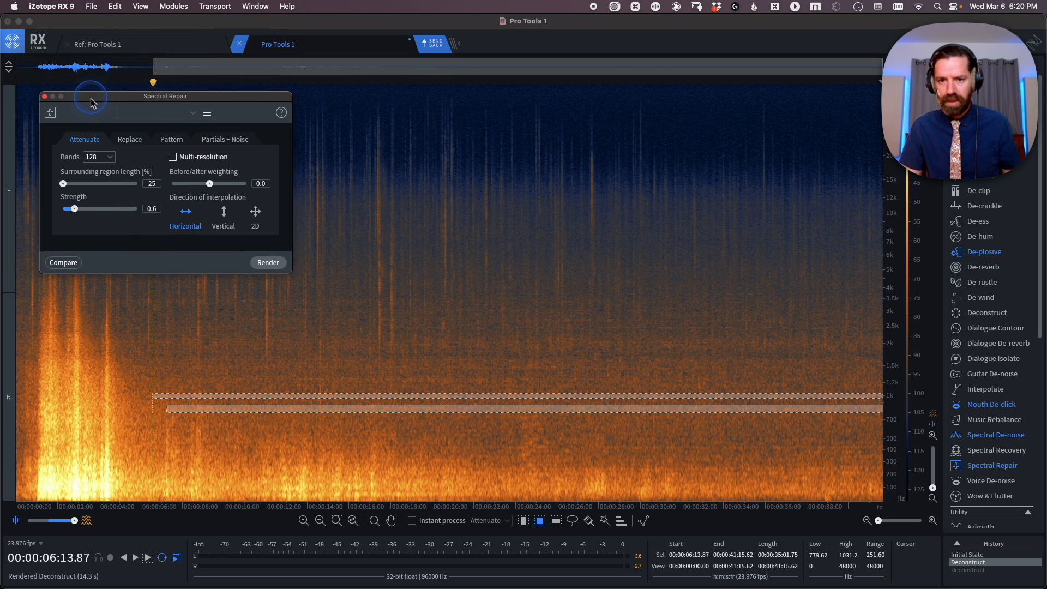
Step: Load the Vertical Attenuation preset and render Spectral Repair on the two selected tonal lines
click(164, 113)
click(153, 149)
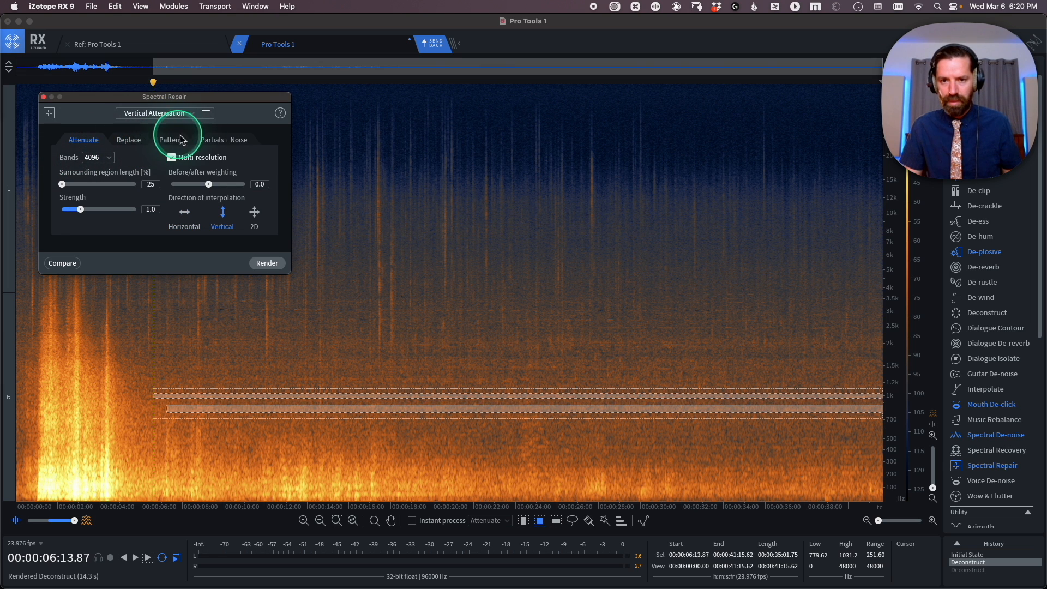
click(229, 410)
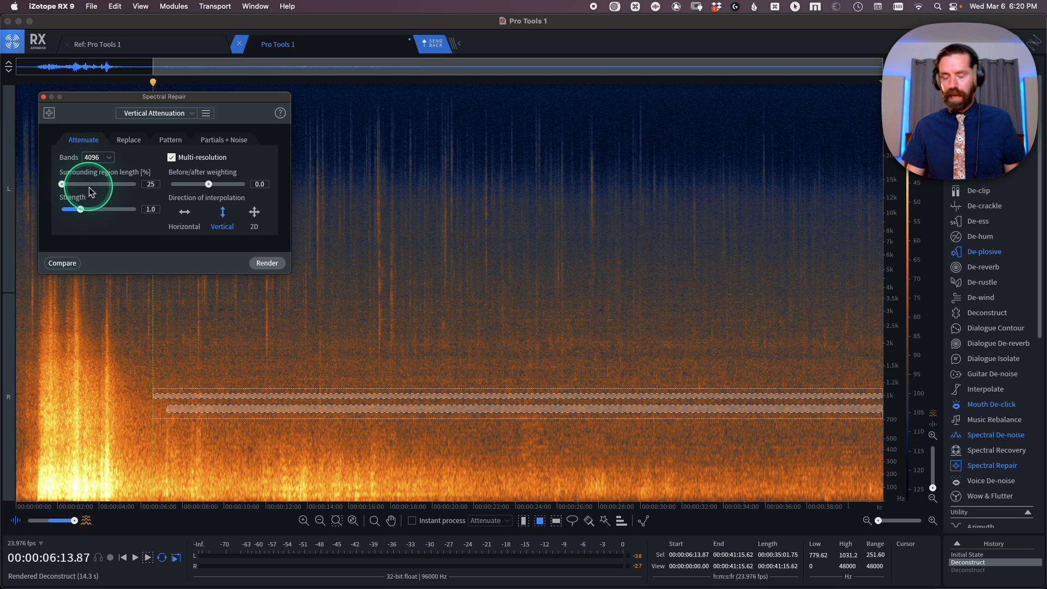
mouse_move(84, 186)
mouse_down()
mouse_move(118, 186)
mouse_move(94, 191)
mouse_up()
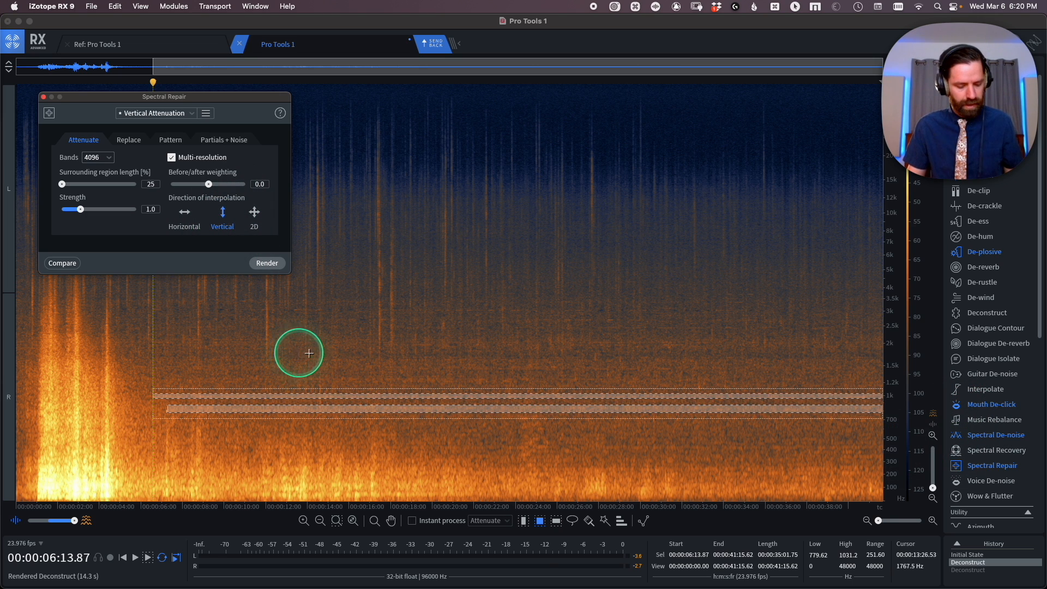
key(super+6)
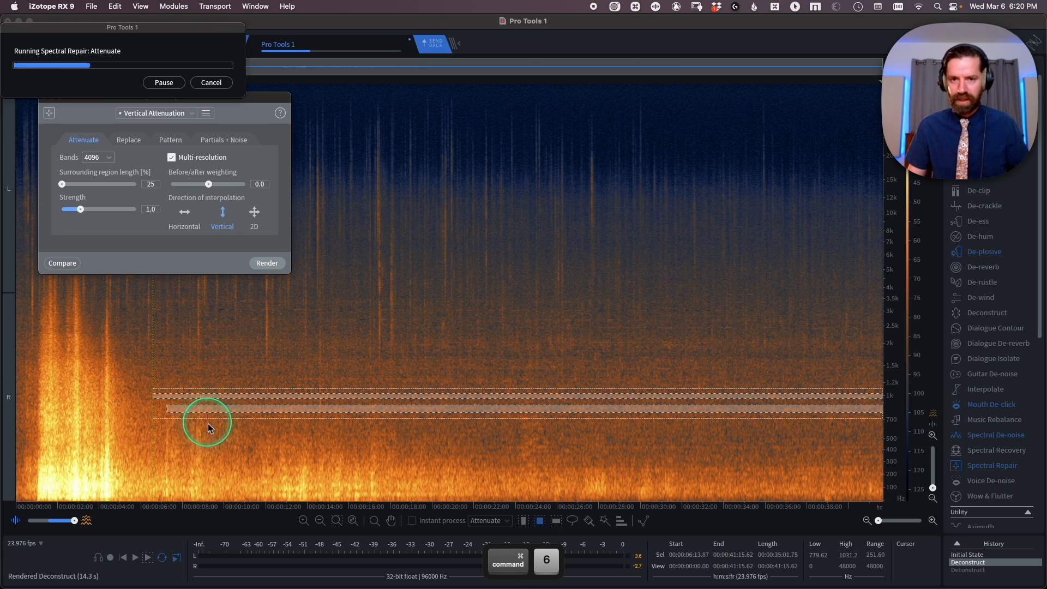
Step: Toggle the Spectral Repair render off and on to compare the tonal lines, ending with it applied and the selection cleared
click(175, 445)
key(super+z)
click(173, 444)
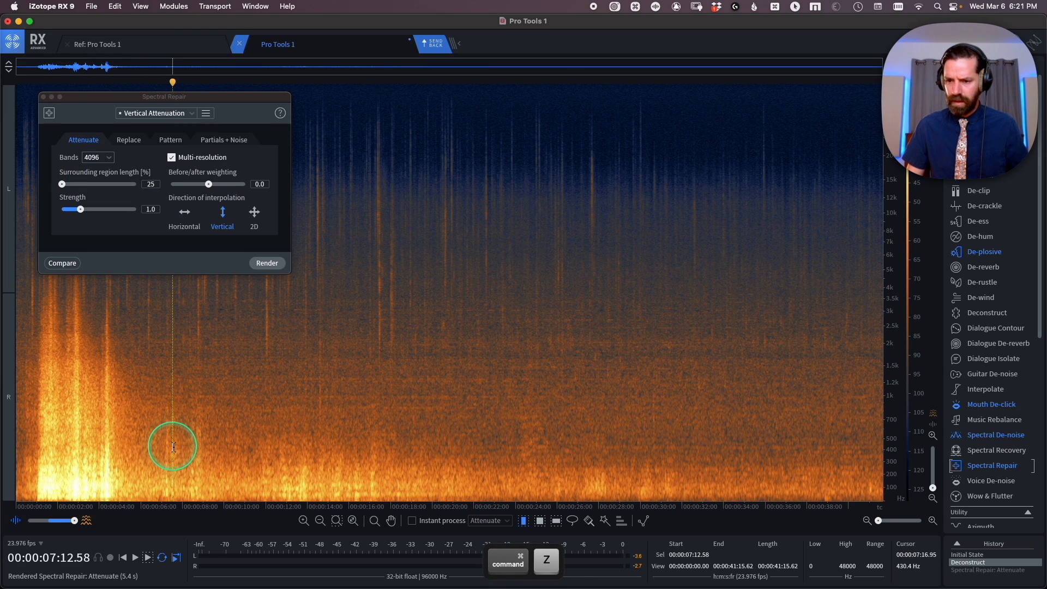
key(shift+super+z)
click(174, 445)
key(super+z)
click(171, 445)
key(shift+super+z)
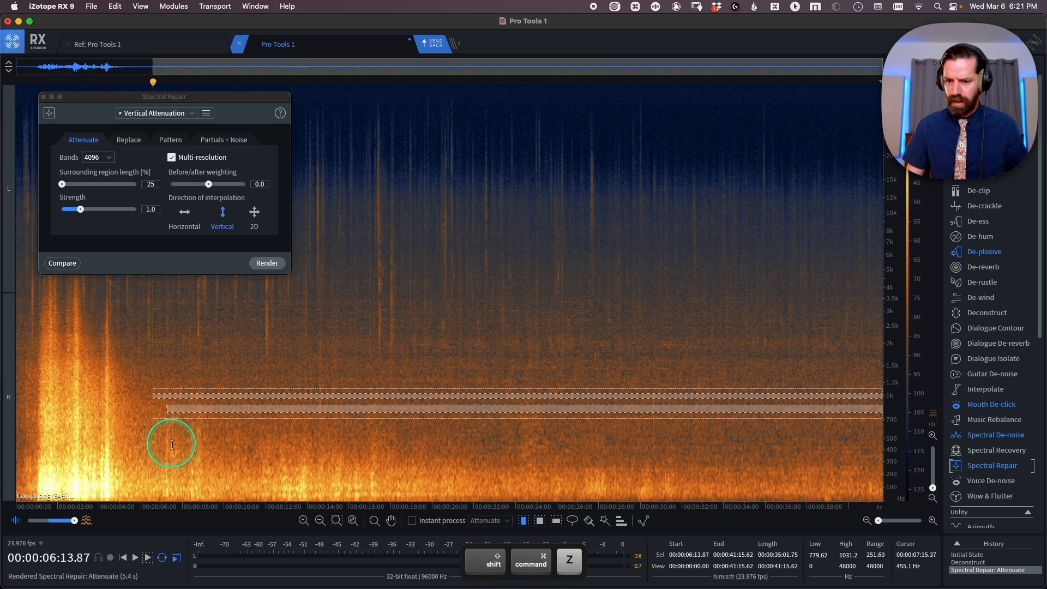
click(173, 445)
key(super+z)
key(shift+super+z)
click(169, 444)
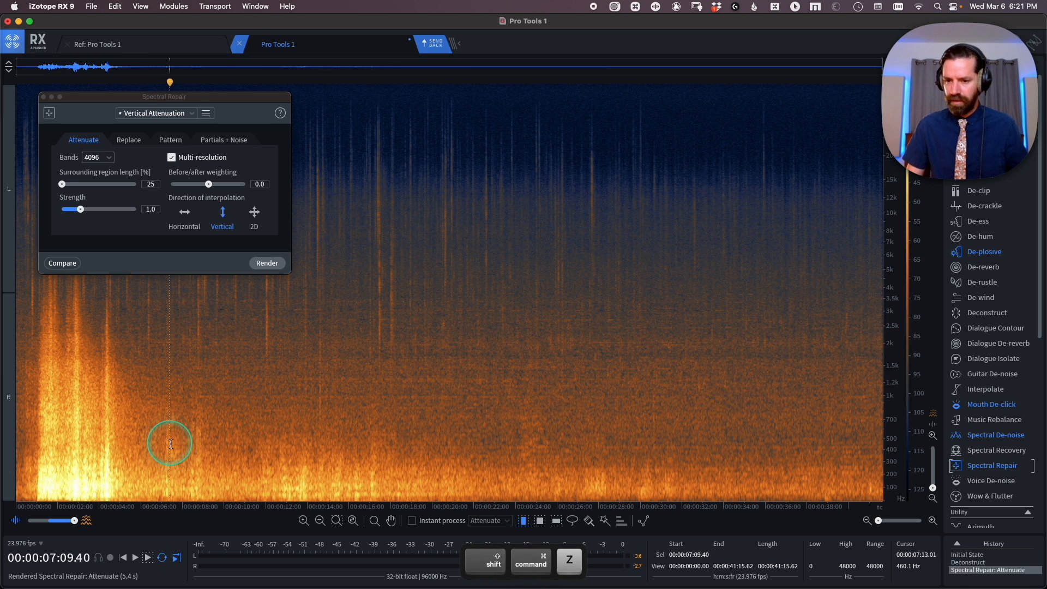
Step: Play the spectrally repaired audio from about 6 seconds and stop after a few seconds
key(t)
key(space)
key(r)
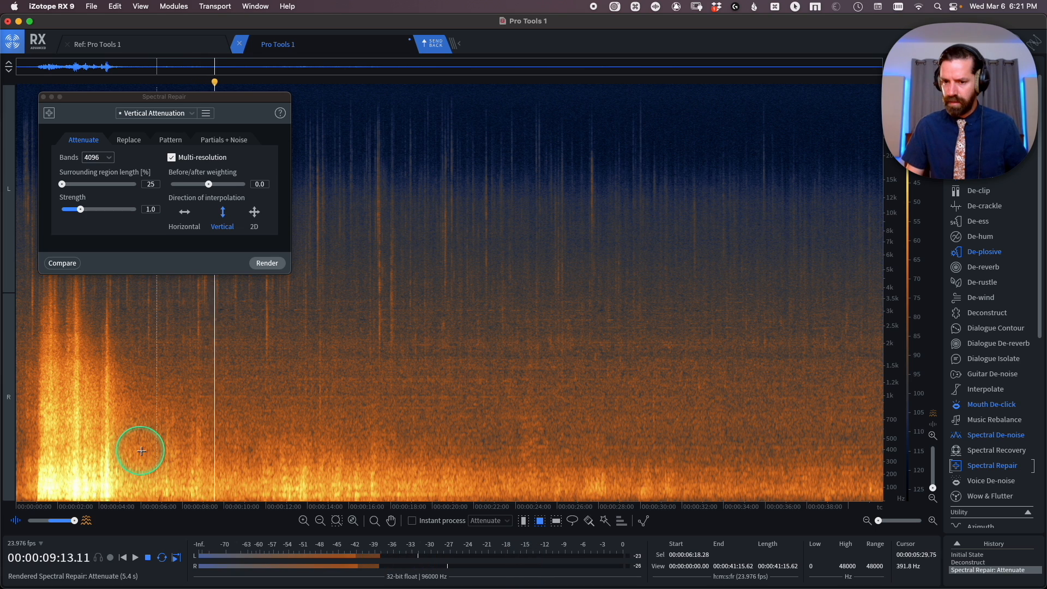
key(space)
Step: Compare the spectrogram before and after the Spectral Repair attenuation once more, leaving the render applied
key(super+z)
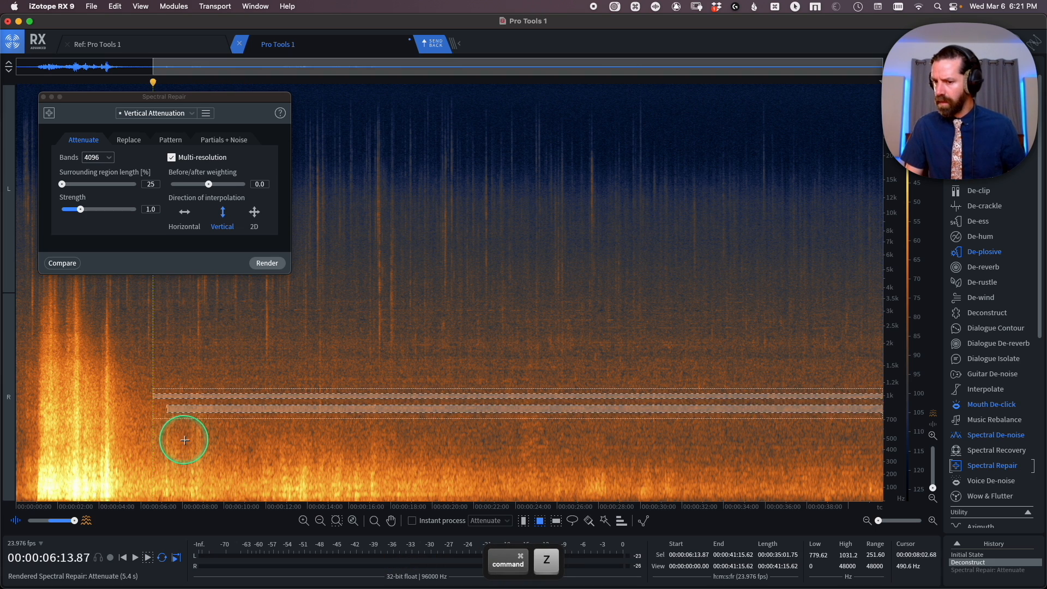
click(183, 441)
key(shift+super+z)
click(181, 440)
key(shift+super+z)
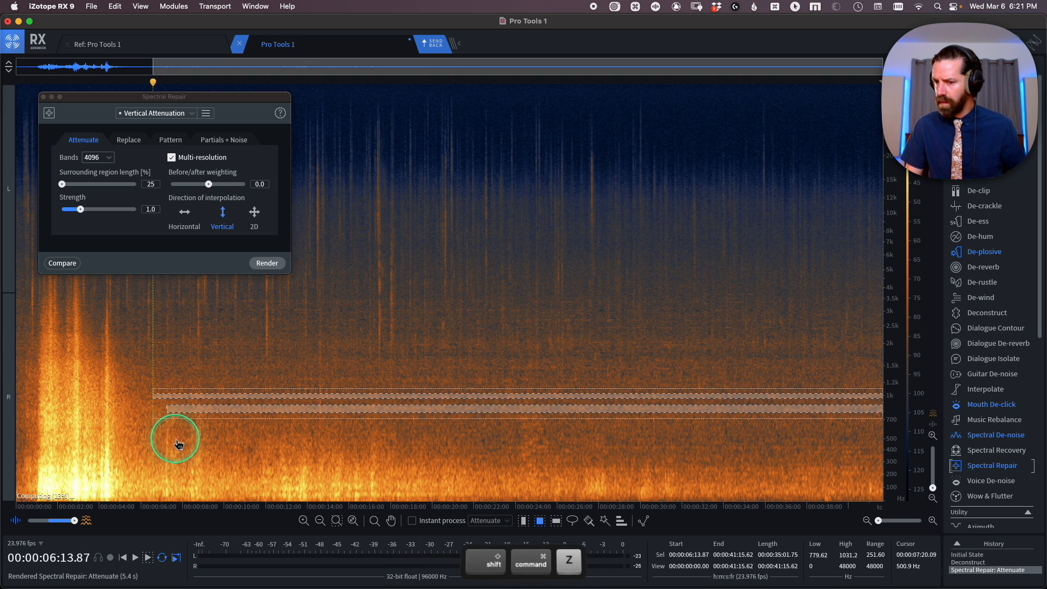
key(super+z)
key(shift+super+z)
key(super+z)
key(shift+super+z)
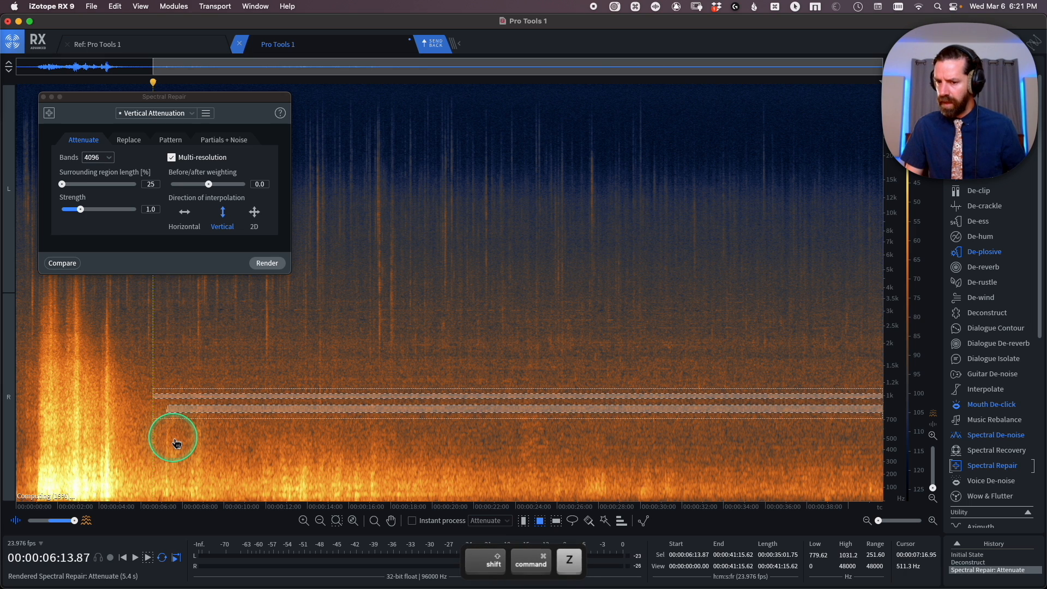
Step: Play the repaired audio briefly from about 7 seconds
click(174, 438)
key(space)
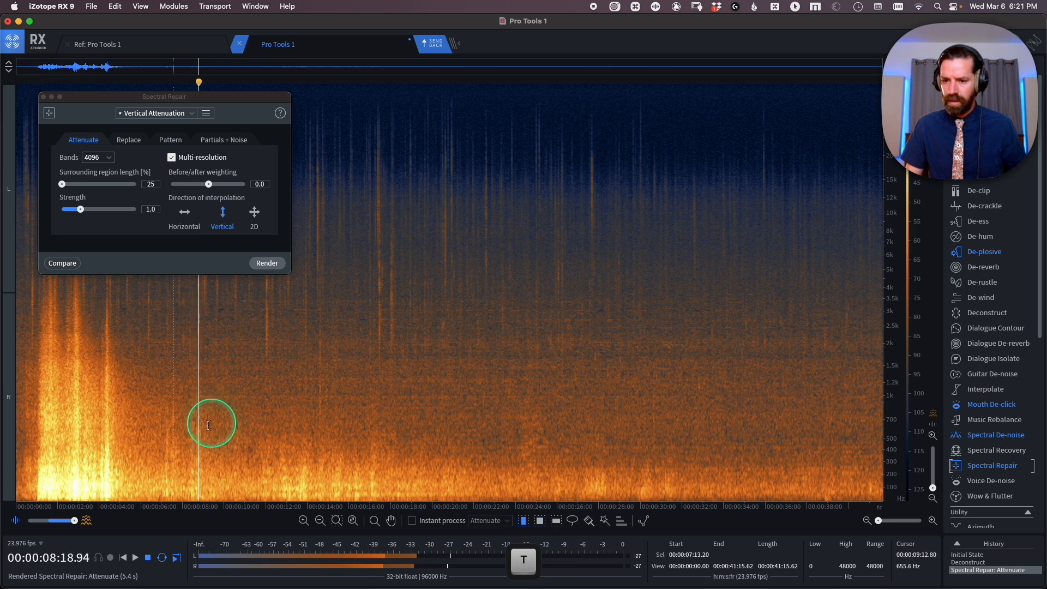
key(space)
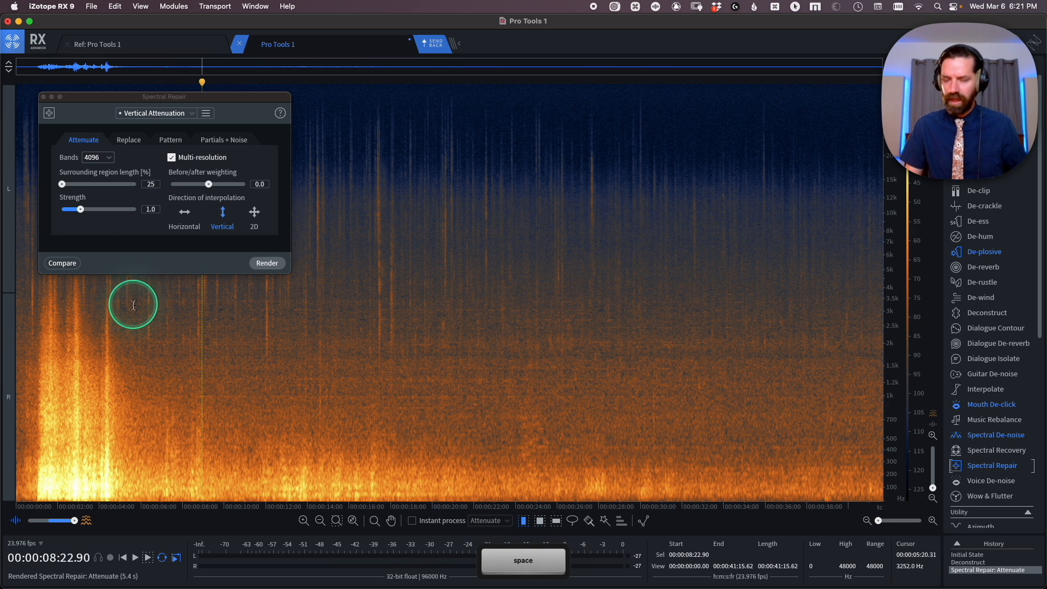
Step: Close Spectral Repair and shift the spectrogram's amplitude color range so quieter detail appears brighter
click(43, 97)
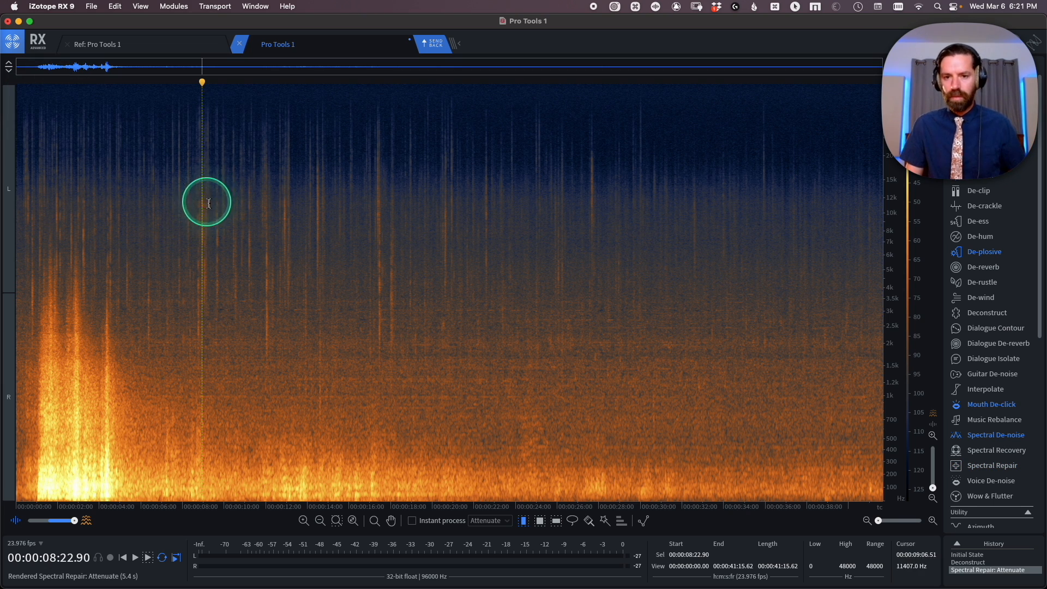
drag(914, 232, 916, 208)
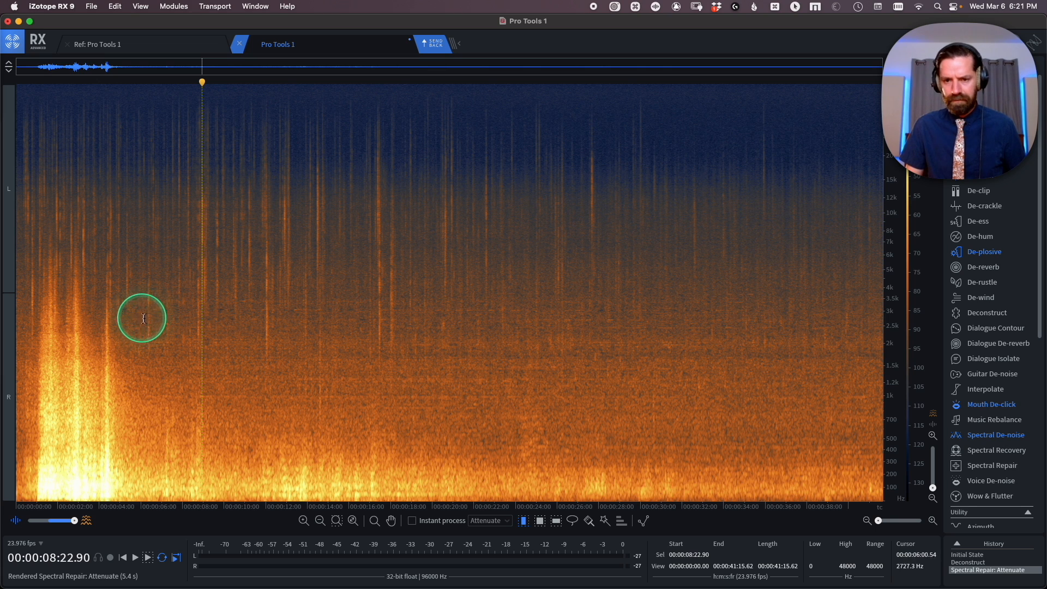
Step: Select the full-frequency passage from about 8 to 15 seconds and play it to hear the vertical clicks
click(252, 314)
key(super+Up)
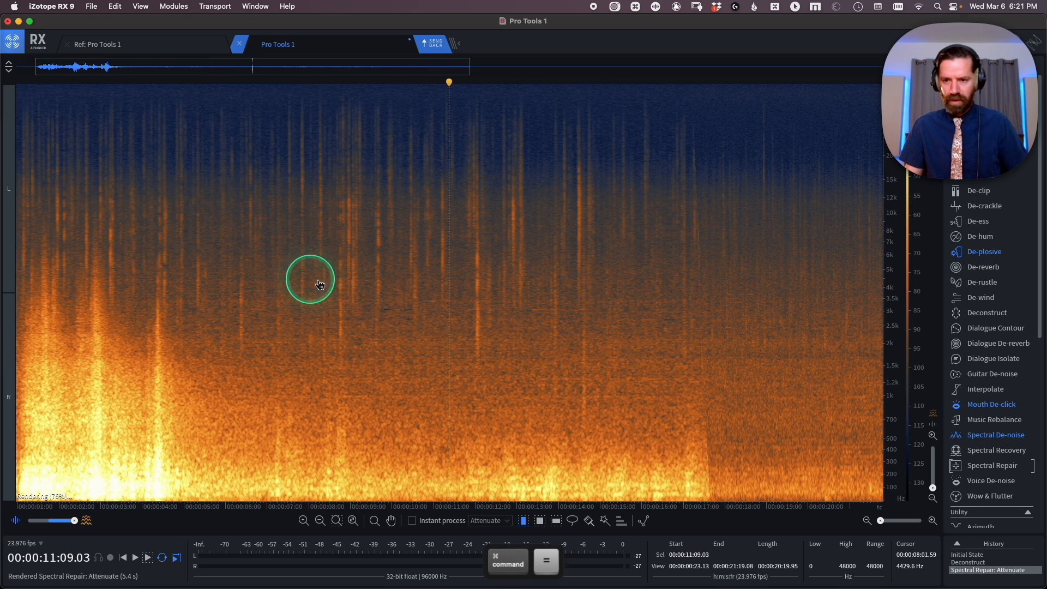
drag(323, 245, 627, 236)
key(space)
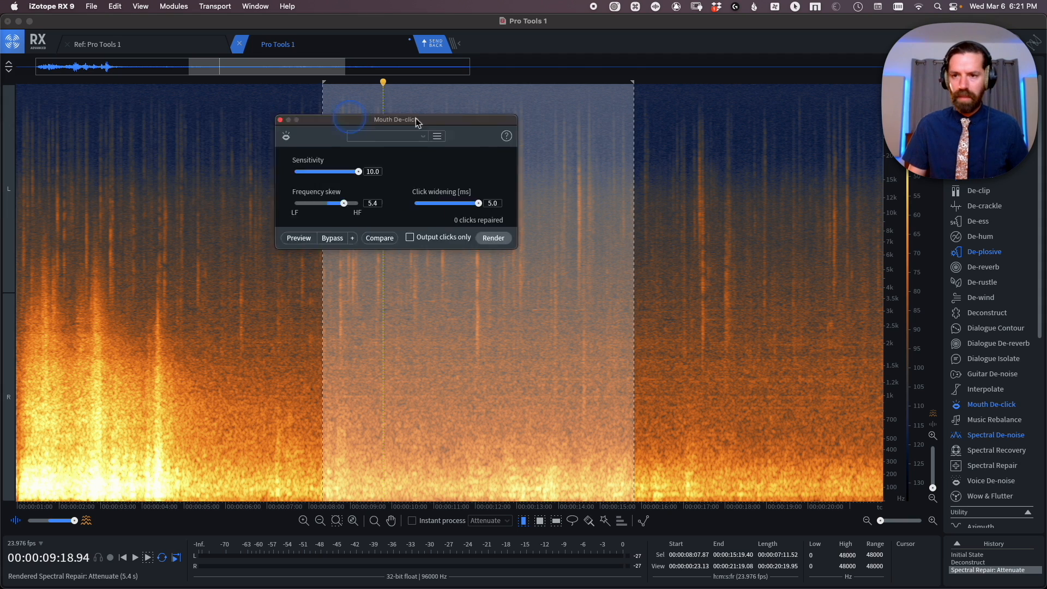
Step: Move the Mouth De-click window aside and make a time-frequency selection from about 8 to 19 seconds, between about 1 kHz and 41 kHz
drag(416, 122, 95, 34)
click(288, 191)
key(r)
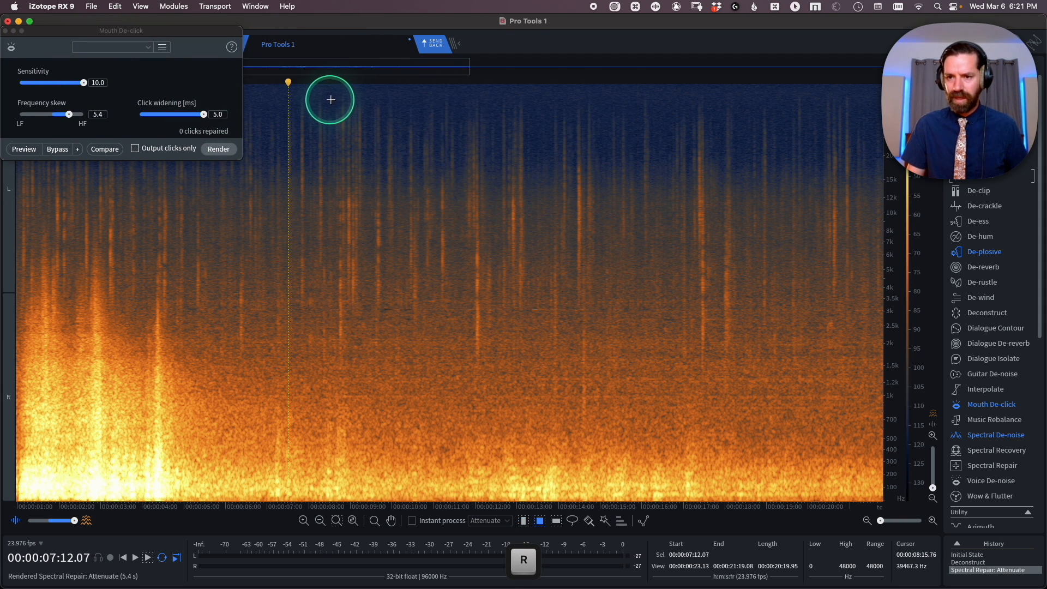
drag(330, 97, 767, 392)
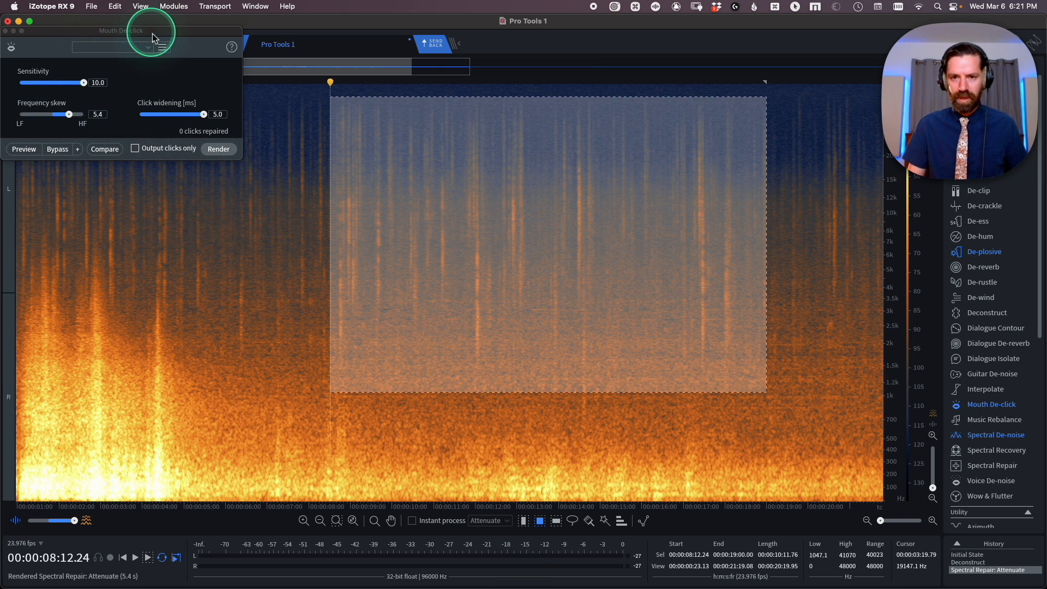
Step: Try rendering Mouth De-click on the selected region from about 8 to 19 seconds, compare before and after, and undo it
drag(151, 35, 171, 44)
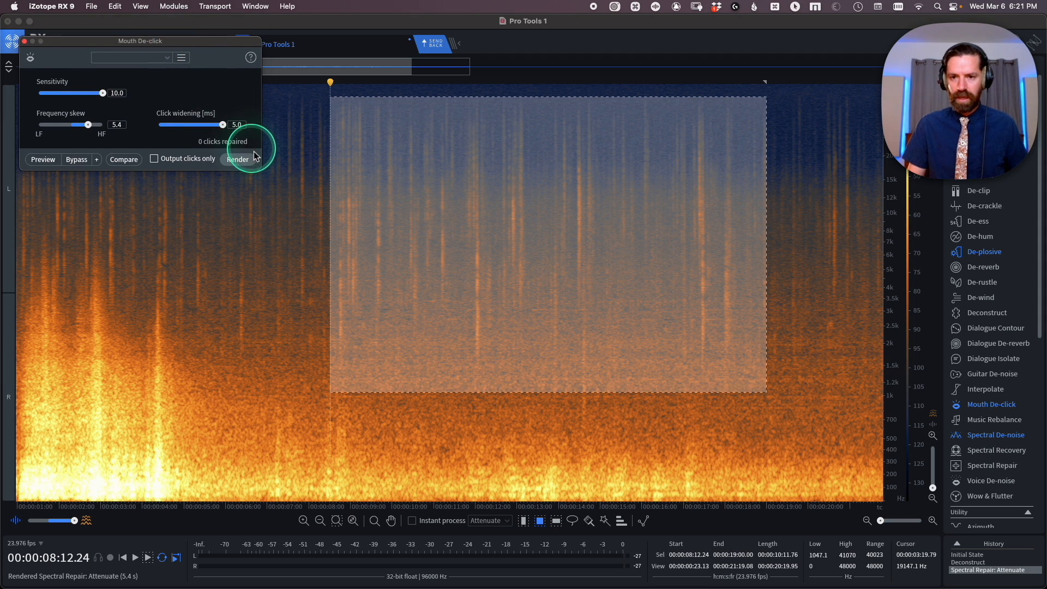
click(249, 160)
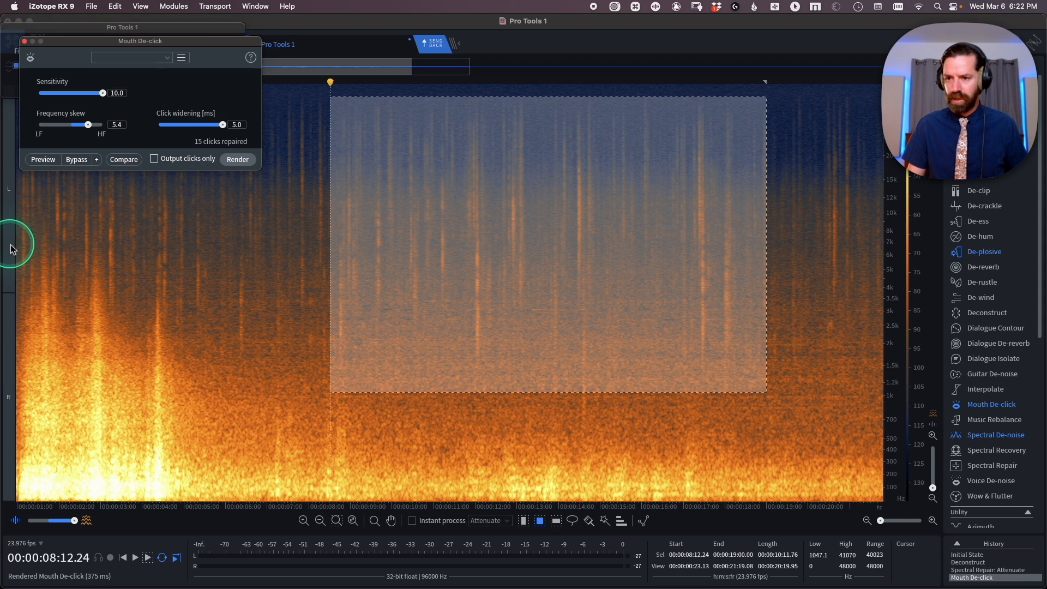
key(super+z)
key(shift+super+z)
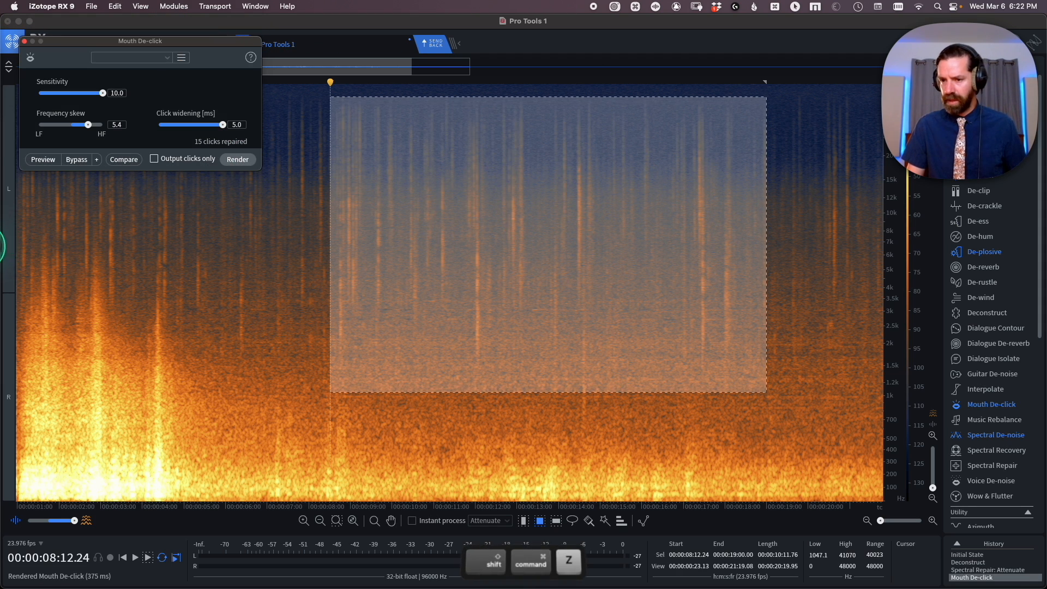
key(super+z)
key(shift+super+z)
key(super+z)
key(shift+super+z)
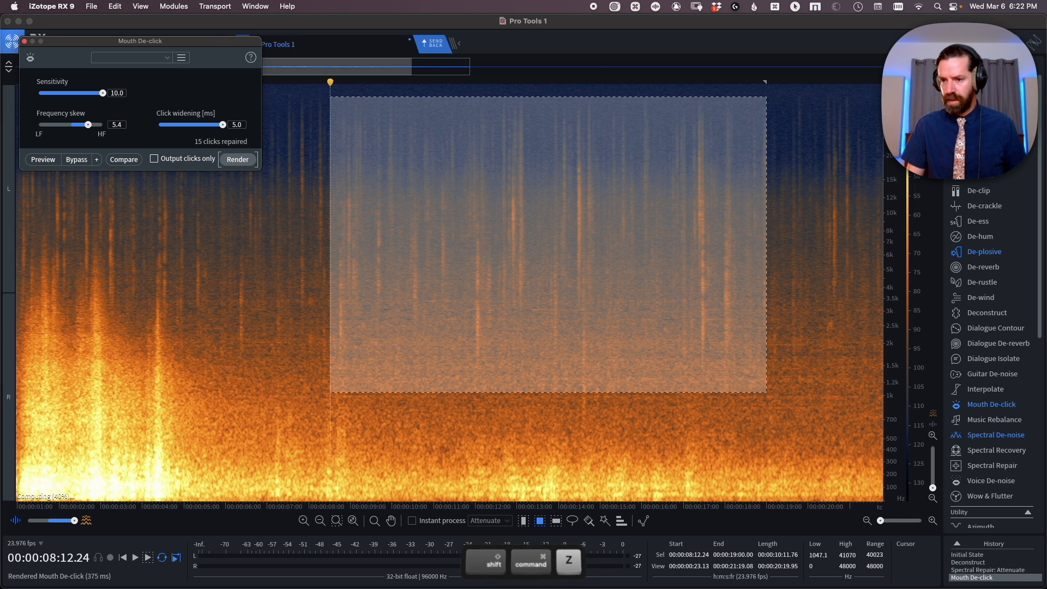
key(super+z)
Step: Try Mouth De-click on a full-frequency selection covering the opening 8 seconds of the recording
key(Return)
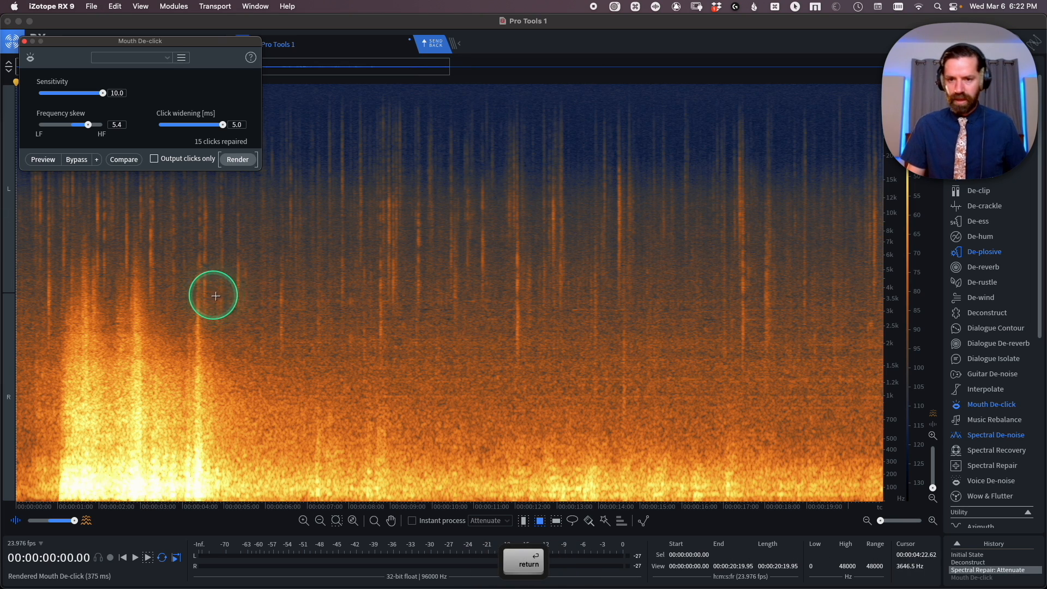
drag(197, 43, 632, 75)
key(t)
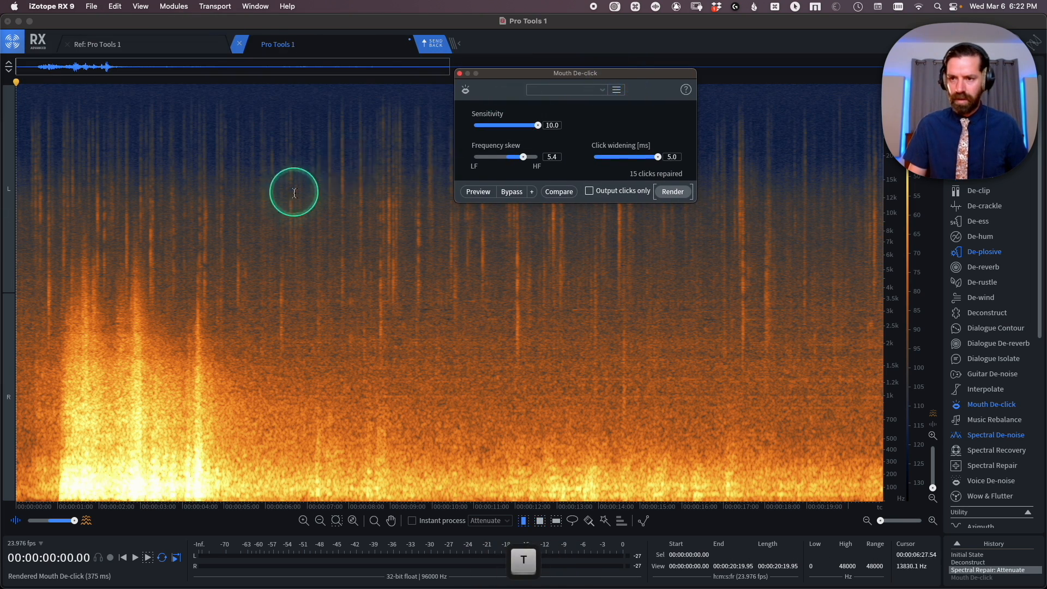
drag(364, 232, 11, 235)
click(672, 192)
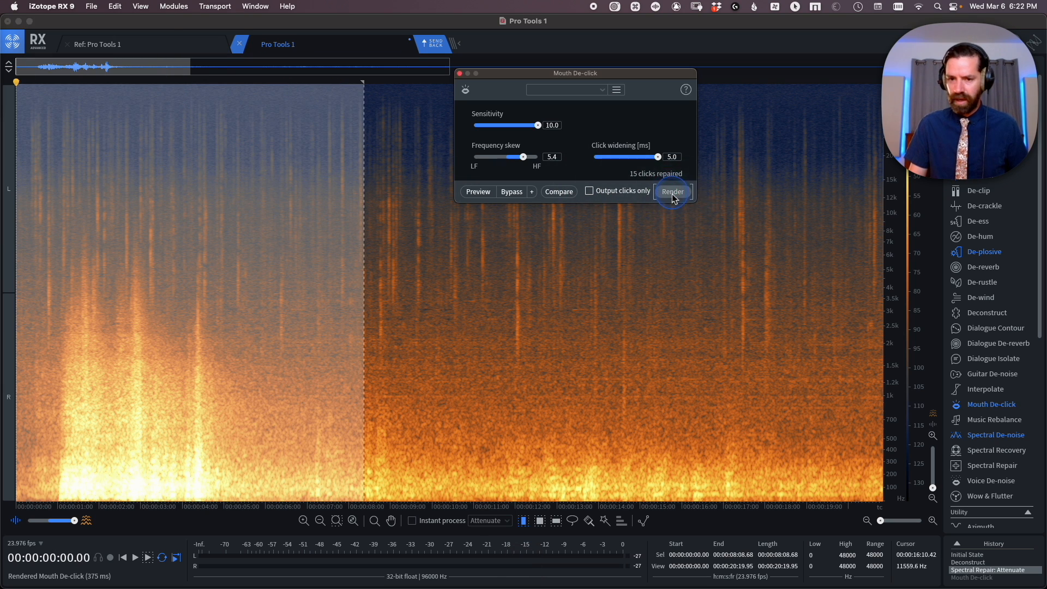
Step: Compare the opening 8 seconds with and without the Mouth De-click render repeatedly, and leave the render undone
key(shift+super+z)
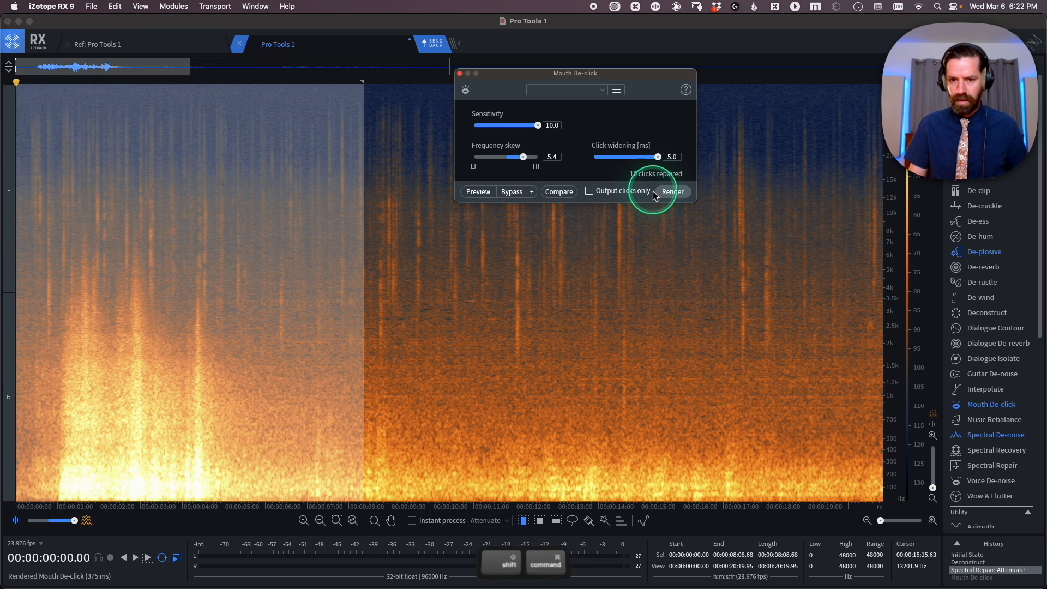
key(super+z)
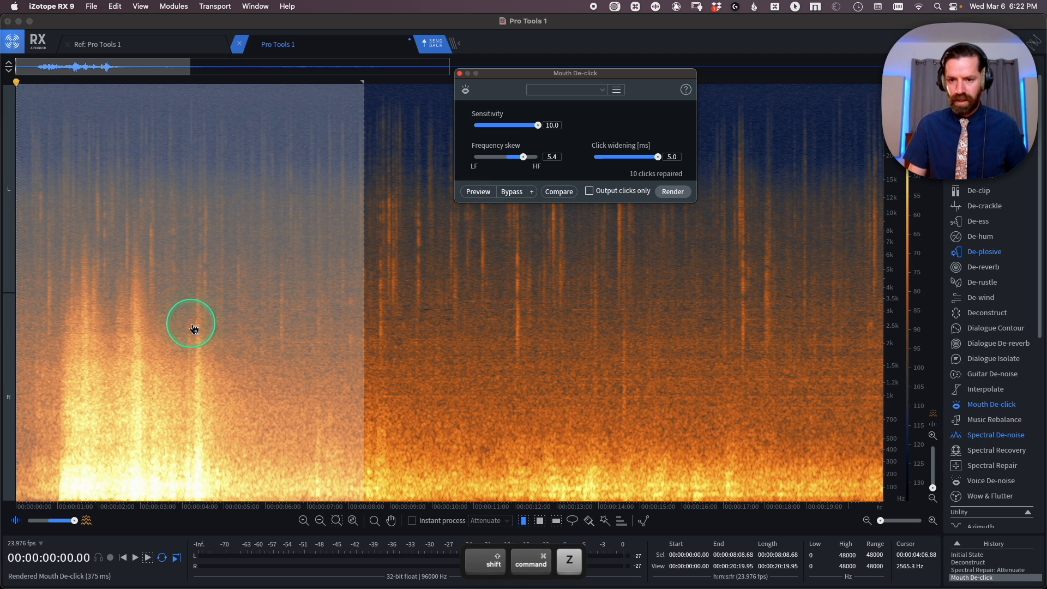
key(shift+super+z)
key(super+z)
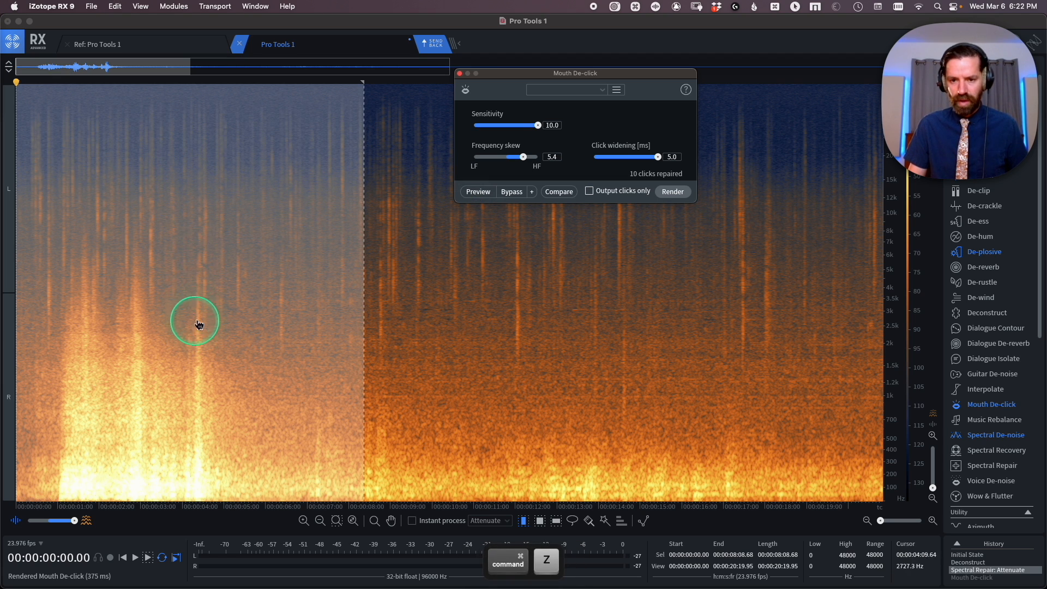
key(shift+super+z)
key(super+z)
key(shift+super+z)
key(super+z)
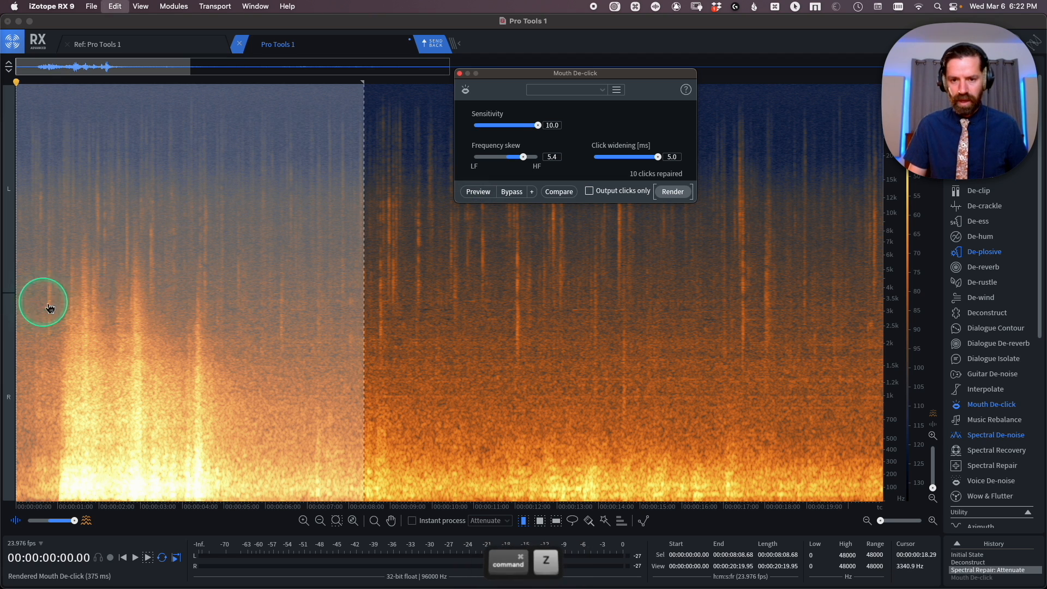
key(shift+super+z)
key(super+z)
Step: Select the whole recording, render Mouth De-click on it, and compare the spectrogram before and after
key(super+a)
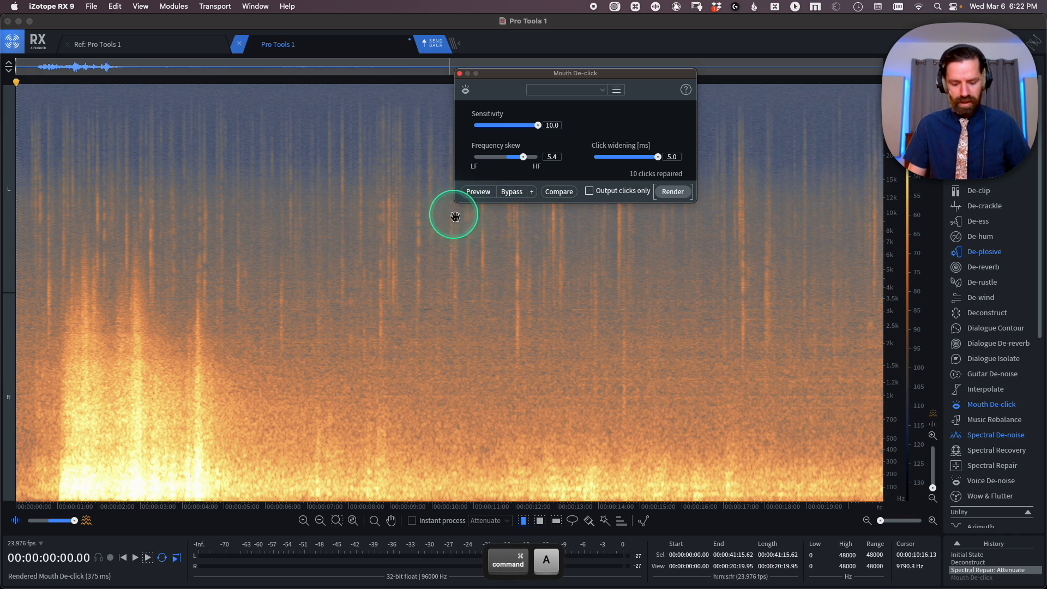
key(super+minus)
click(673, 192)
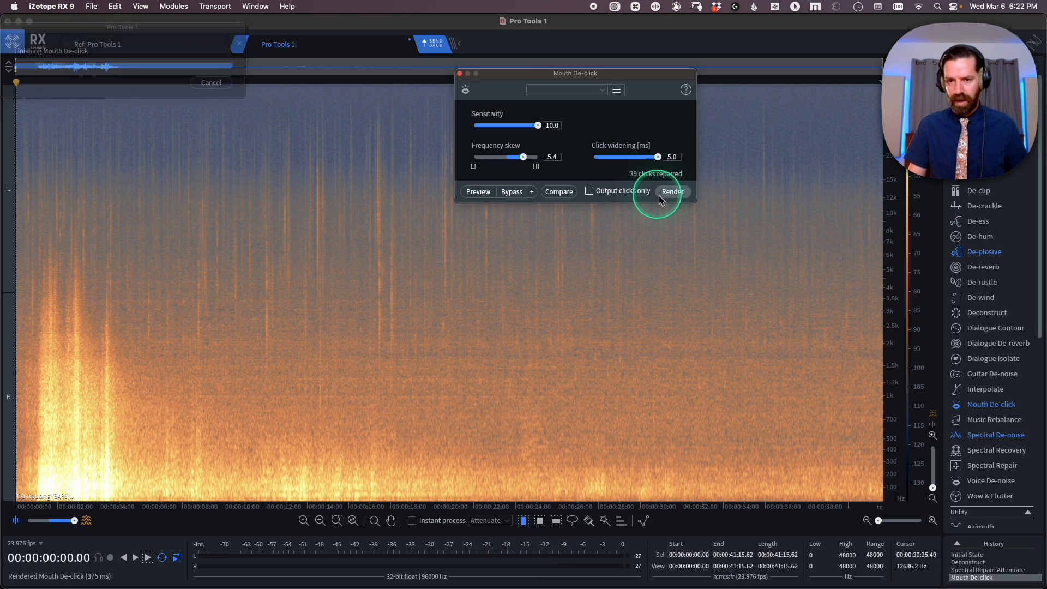
key(super+z)
key(shift+super+z)
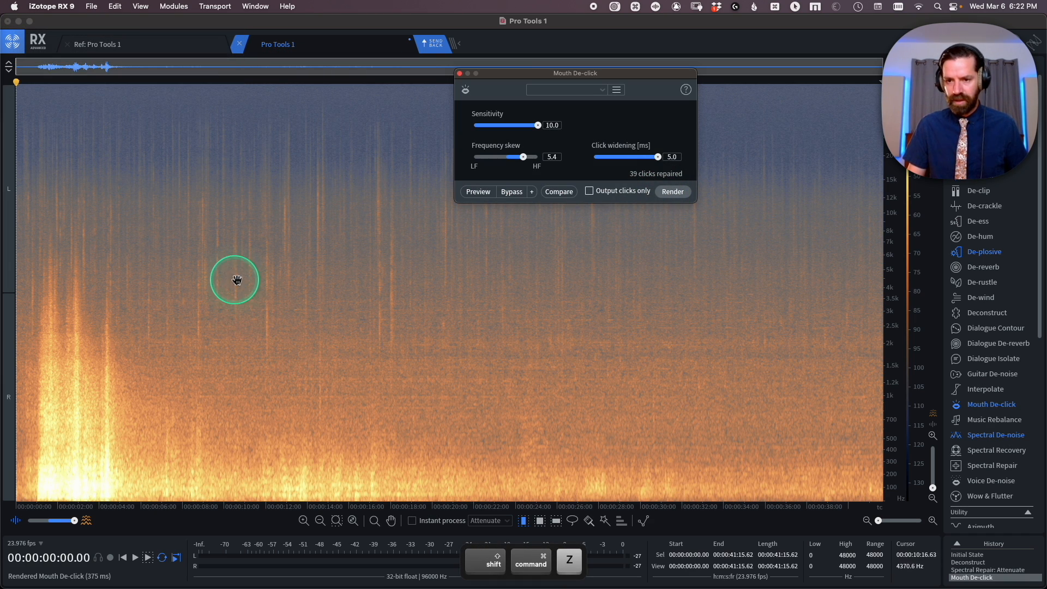
Step: Play the audio from about 8 seconds without the Mouth De-click render and again with it restored
key(super+z)
click(190, 250)
key(space)
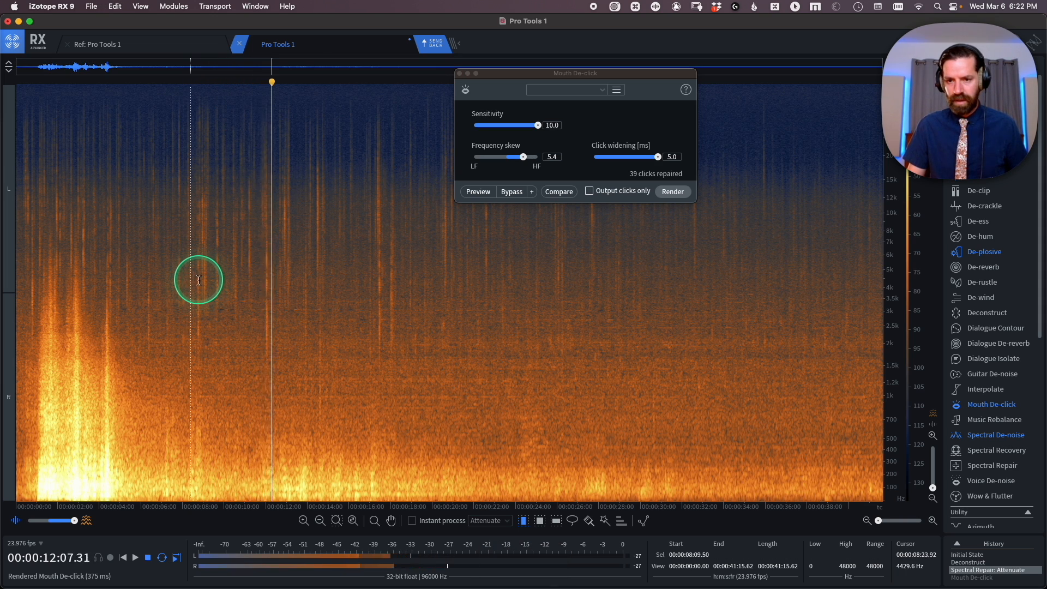
key(super+shift+z)
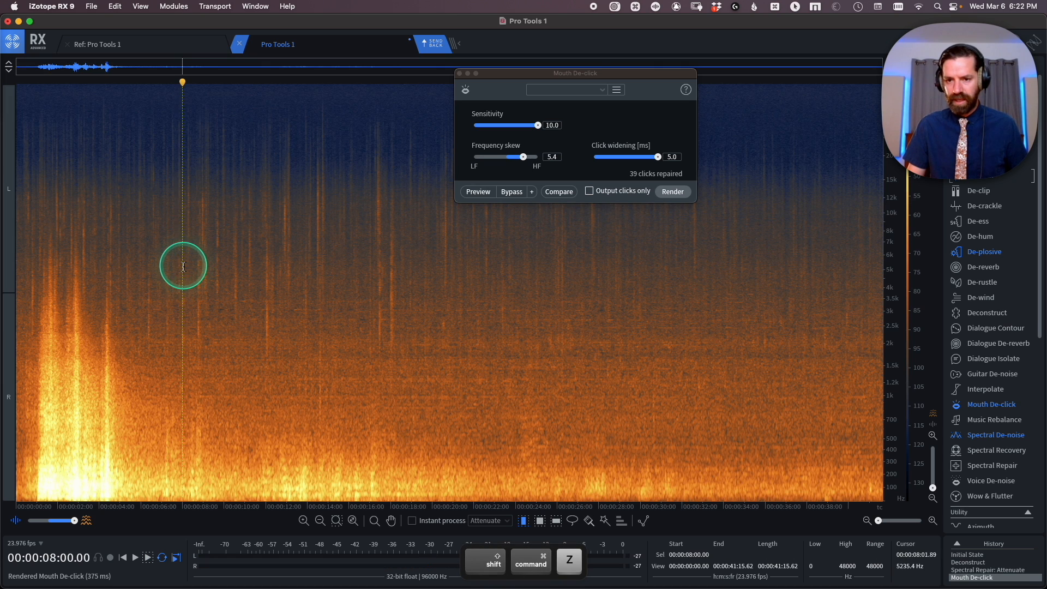
key(space)
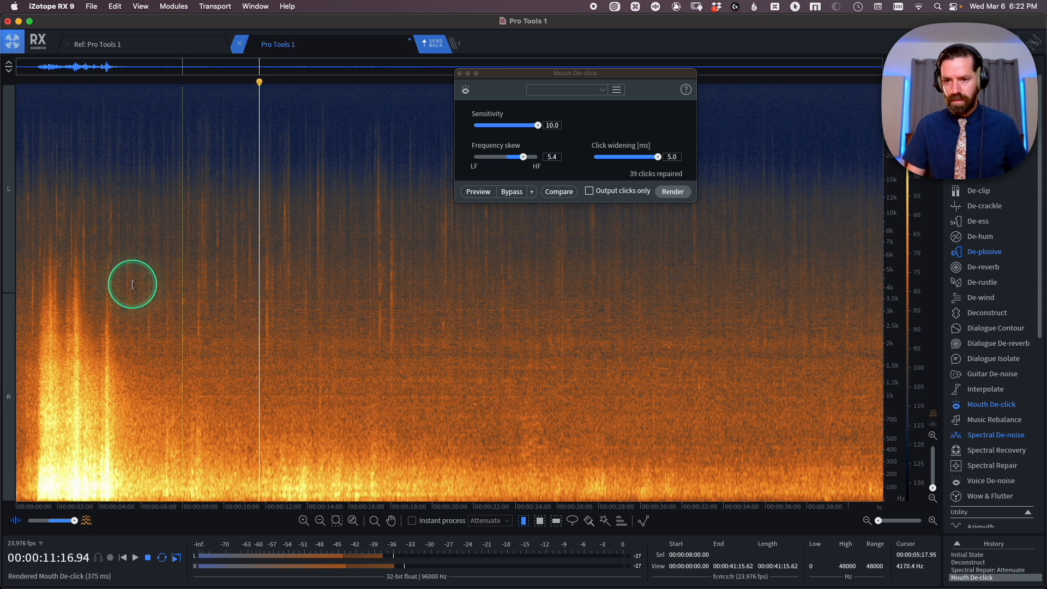
key(space)
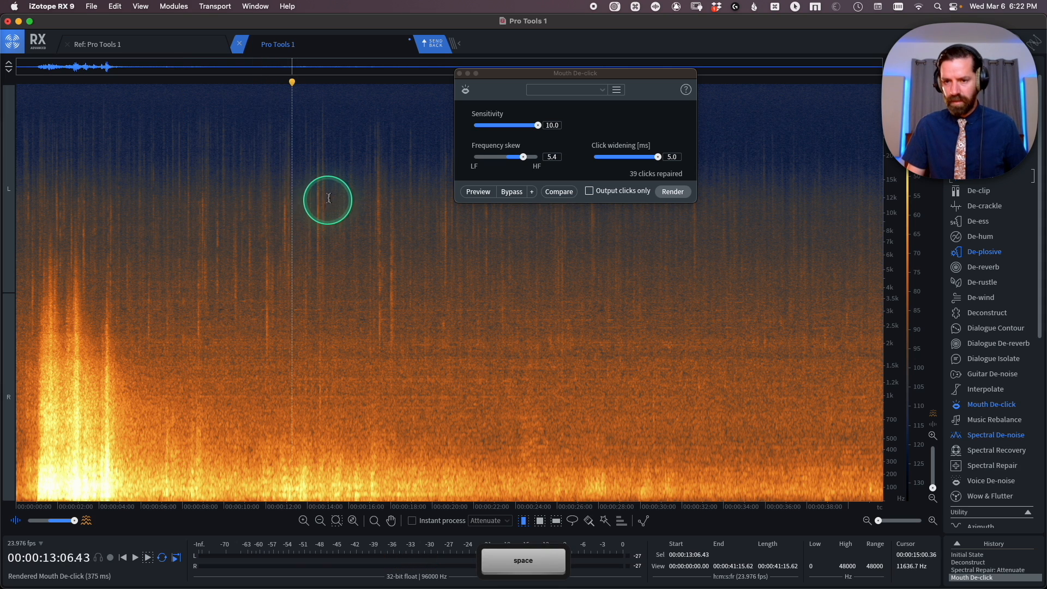
Step: Try a second Mouth De-click pass on the full-frequency passage from about 7 to 19 seconds and undo it
drag(164, 245, 551, 219)
click(674, 191)
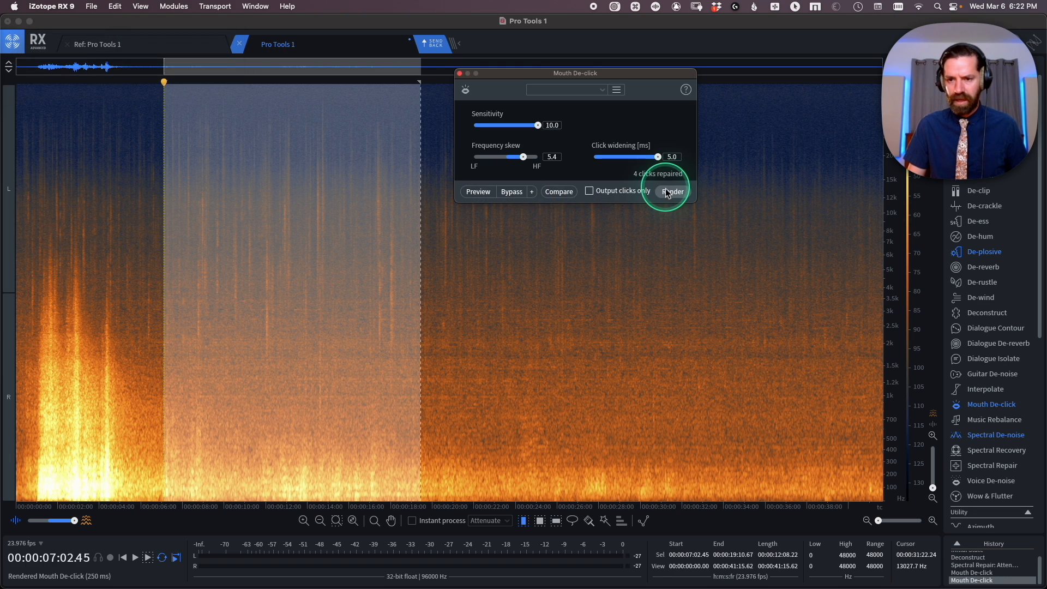
key(shift+super+z)
key(super+z)
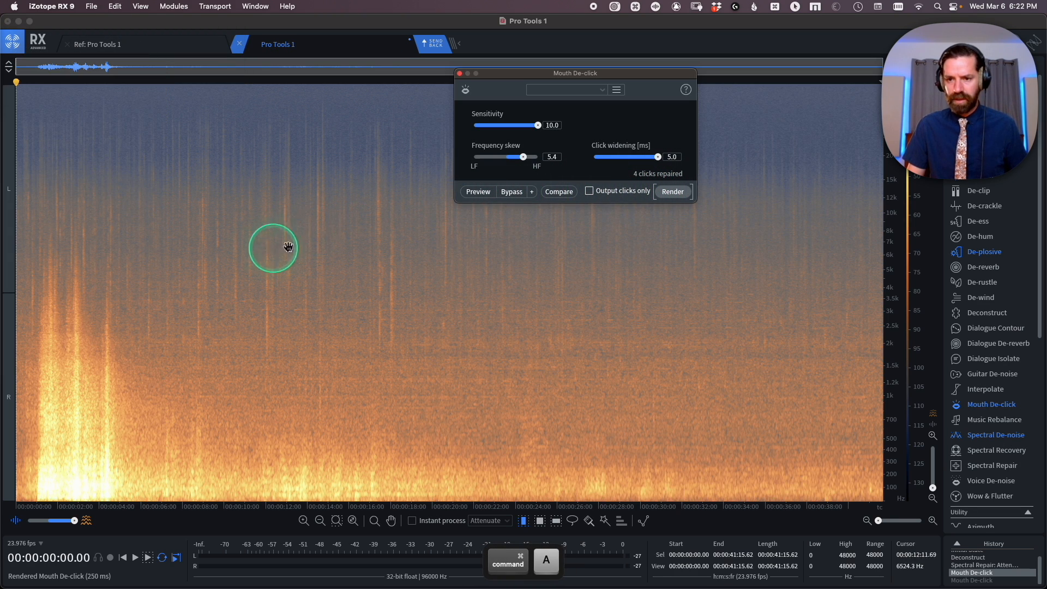
Step: Run a second Mouth De-click pass over the whole recording and compare the spectrogram before and after
click(677, 196)
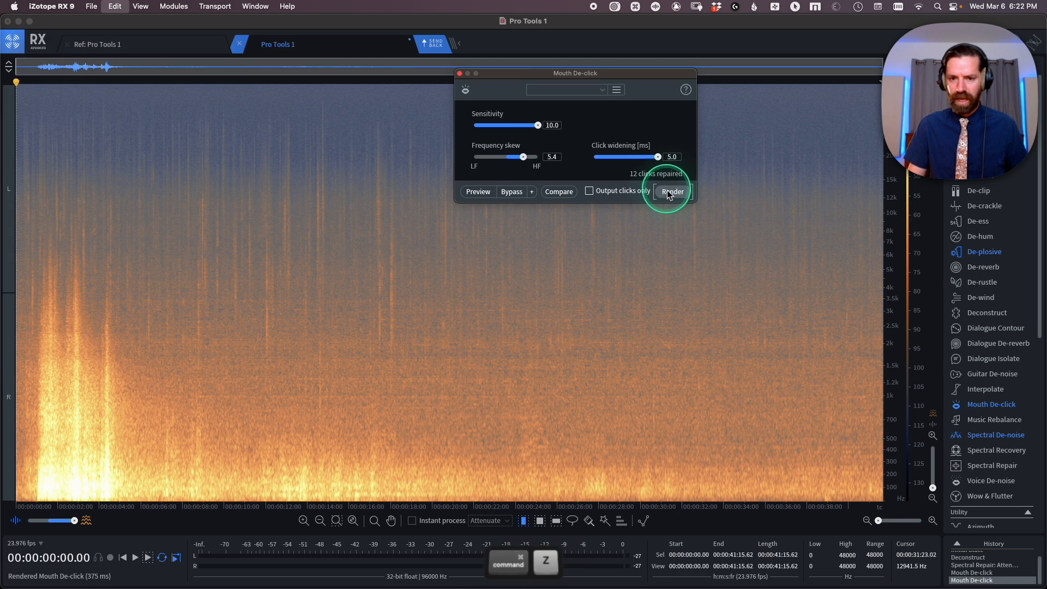
key(super+z)
key(shift+super+z)
Step: Play the opening of the de-clicked recording, close Mouth De-click, and return the playhead to the start
key(space)
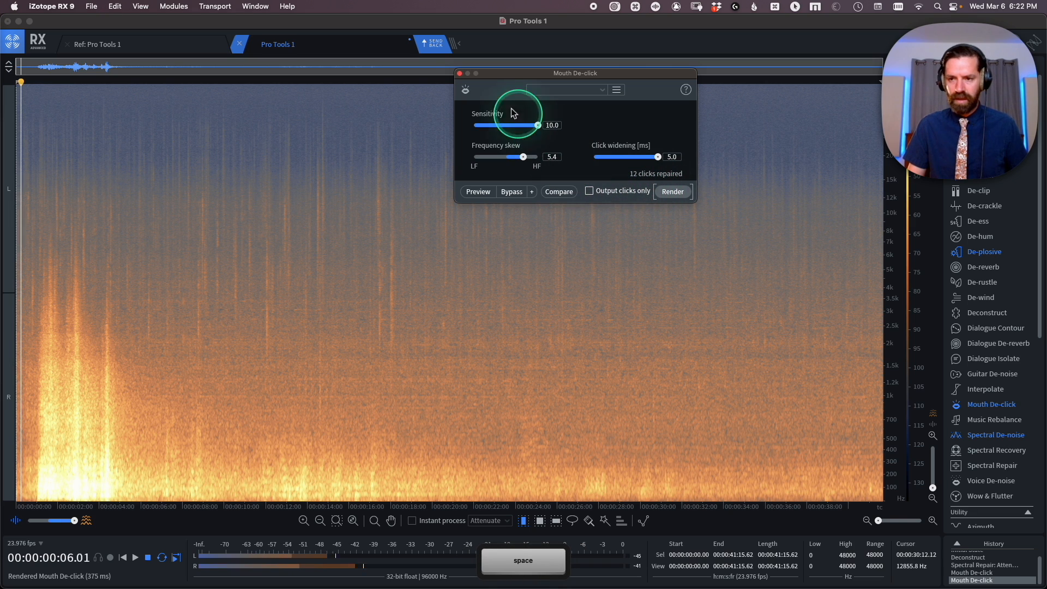
click(460, 74)
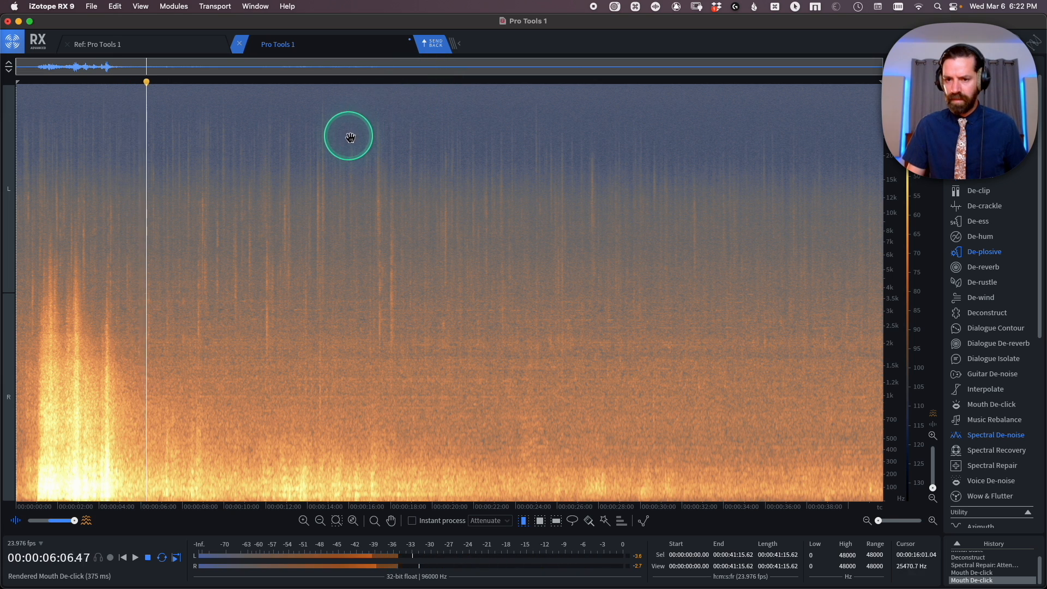
key(Return)
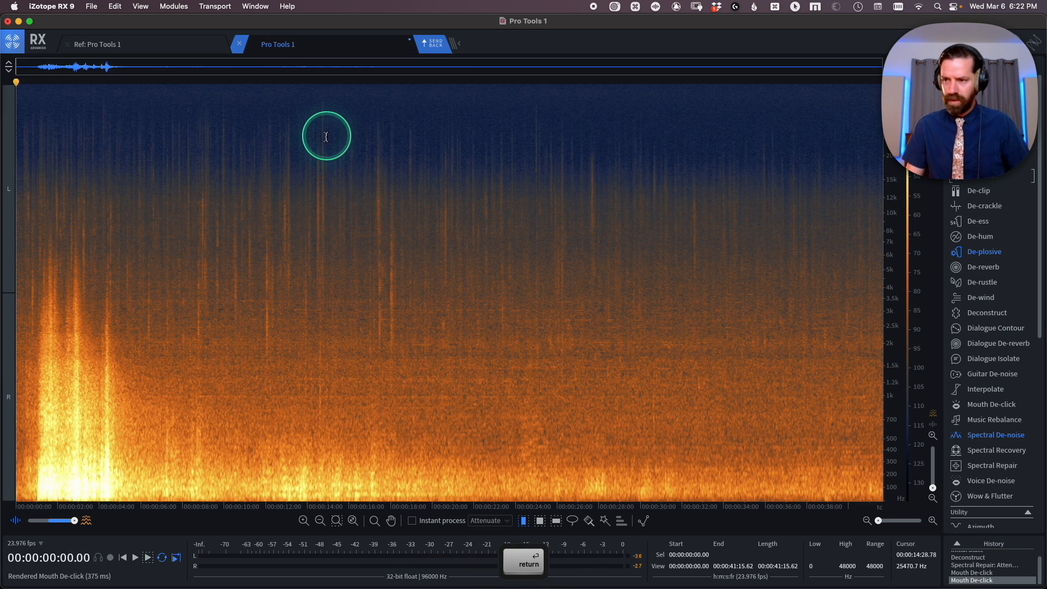
Step: Select the click just before the first second, from about 2 kHz to 46.6 kHz, and open Spectral Repair beside it
scroll(326, 137, up, 3)
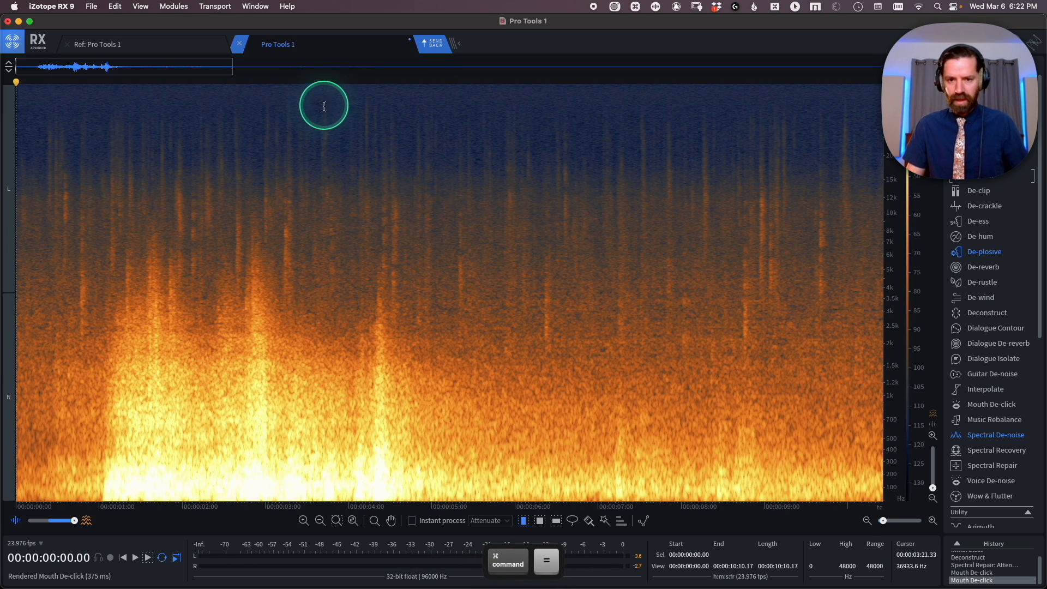
key(r)
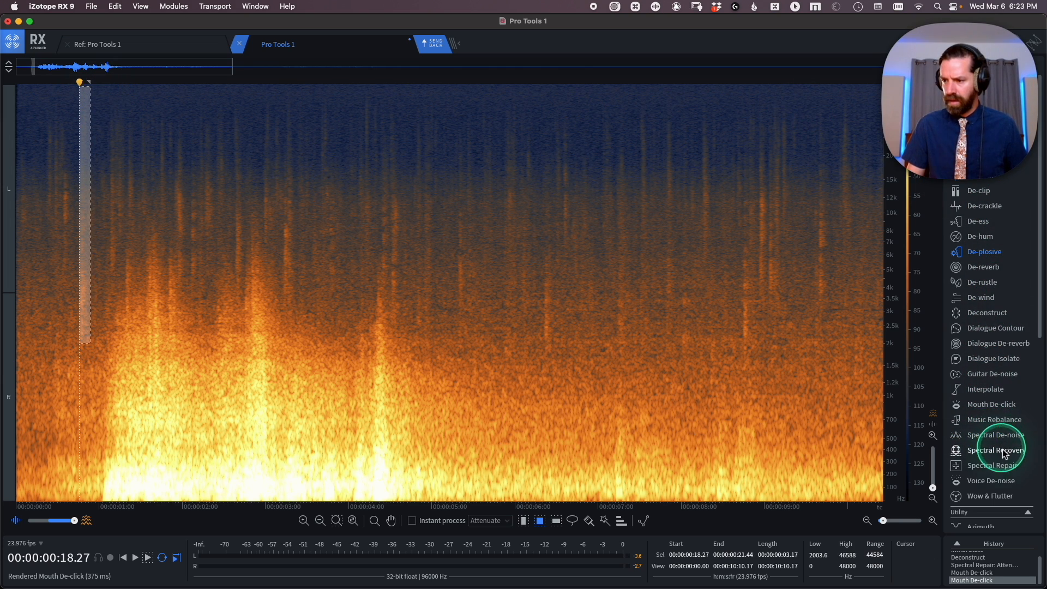
click(992, 465)
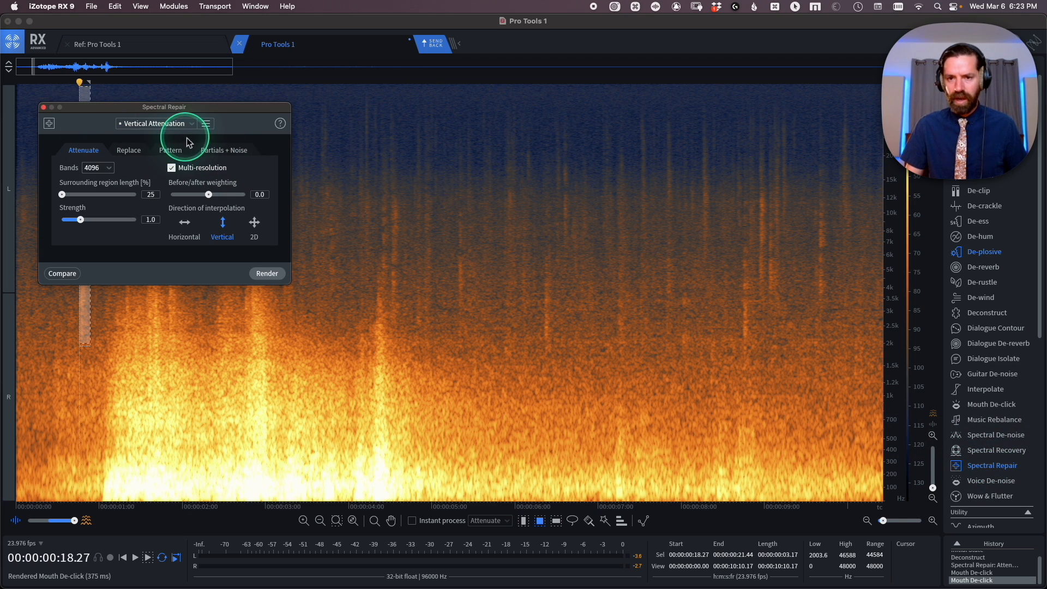
drag(211, 110, 462, 114)
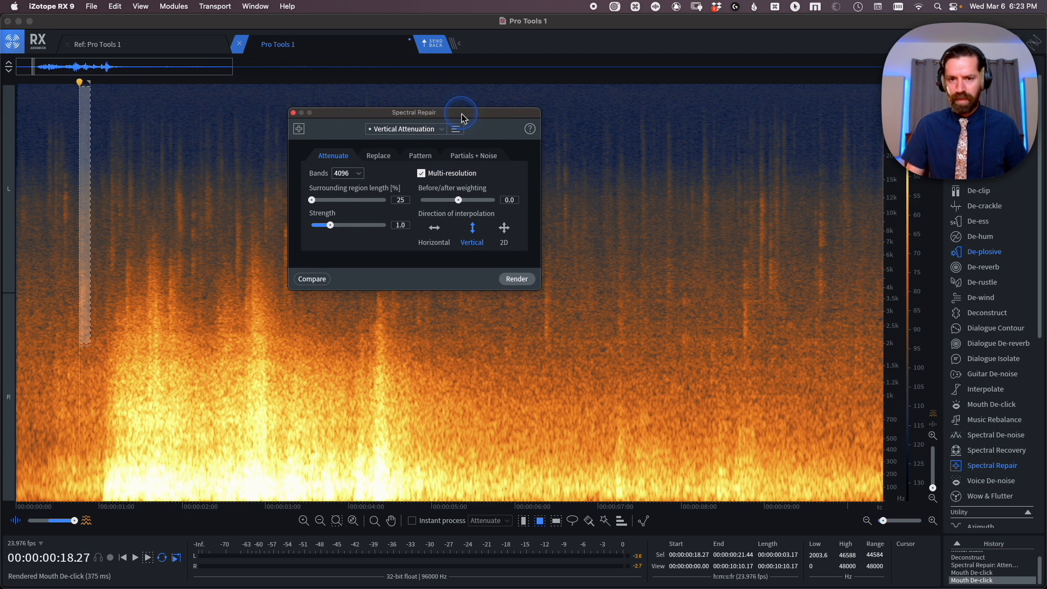
Step: Load the Short Horizontal Attenuation preset in Spectral Repair and render it on the selected click
click(425, 129)
click(395, 154)
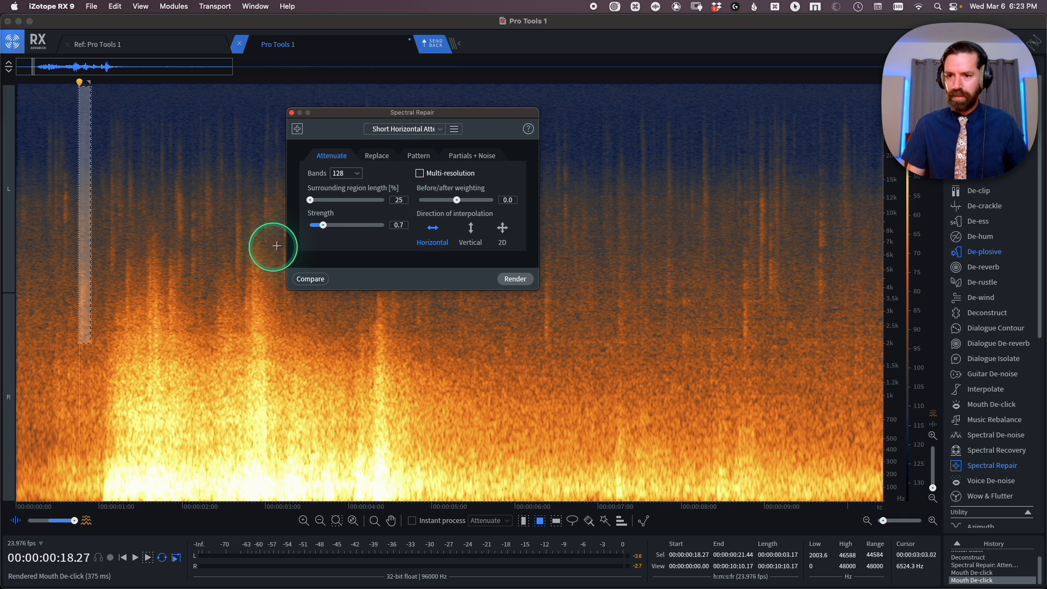
key(super+equal)
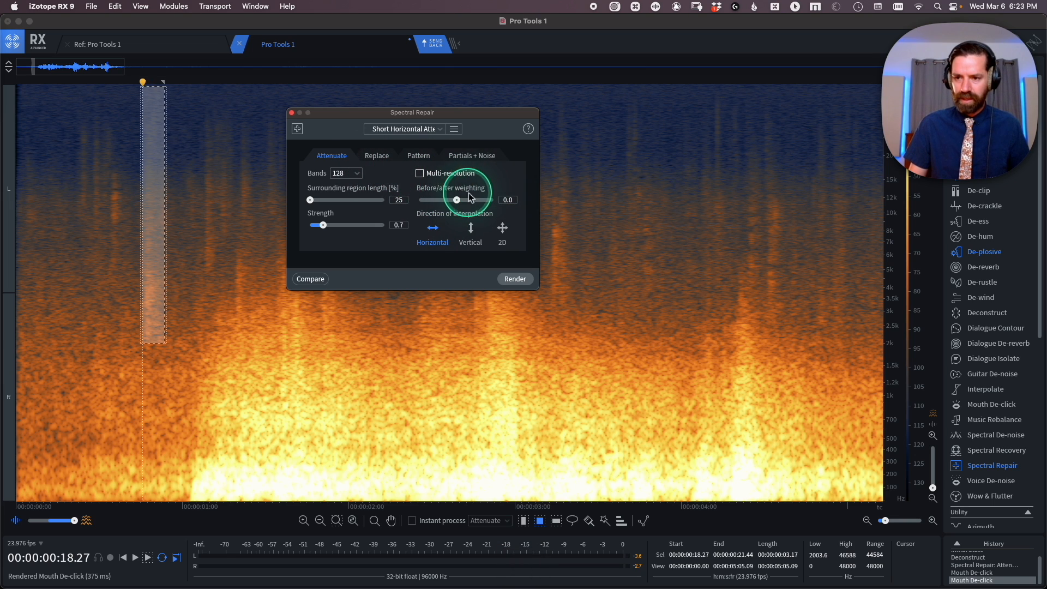
mouse_move(318, 200)
mouse_down()
mouse_move(427, 203)
mouse_move(324, 203)
mouse_up()
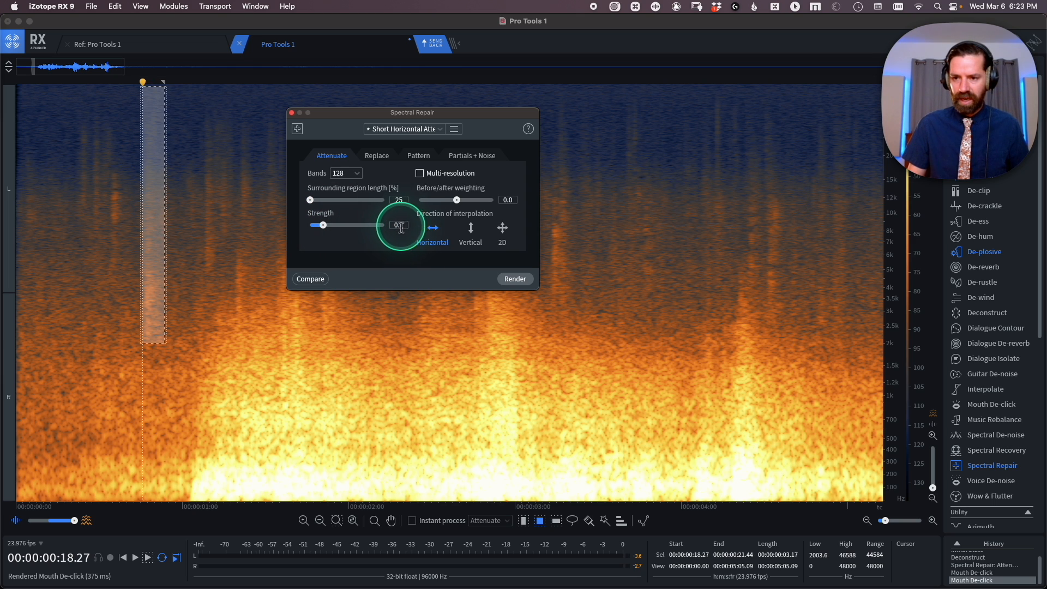
click(516, 280)
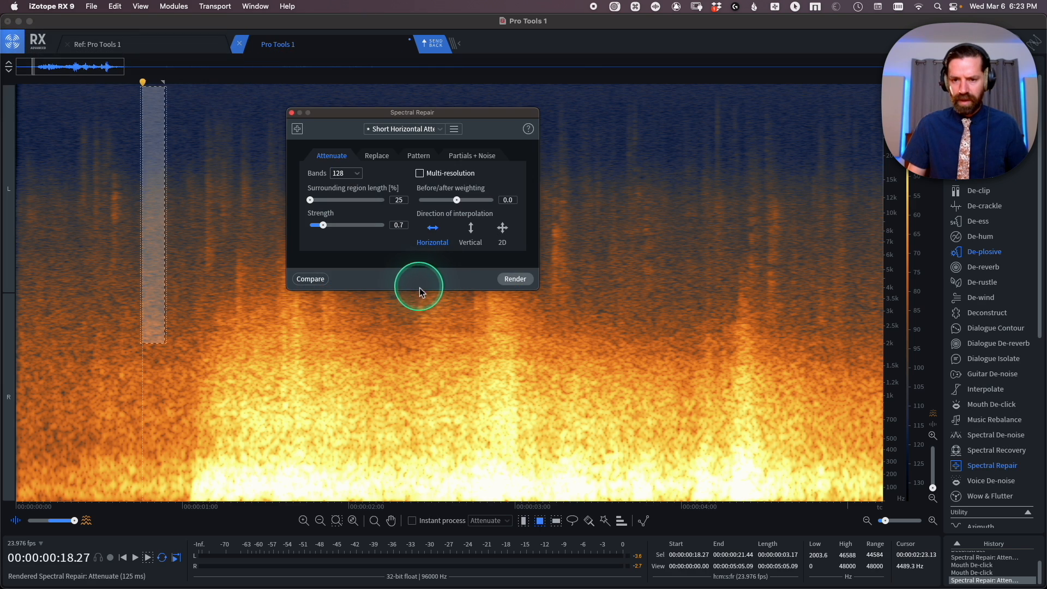
Step: Compare the repaired click before and after the attenuation, and play a full-frequency selection of the first second
click(137, 333)
key(super+z)
key(super+shift+z)
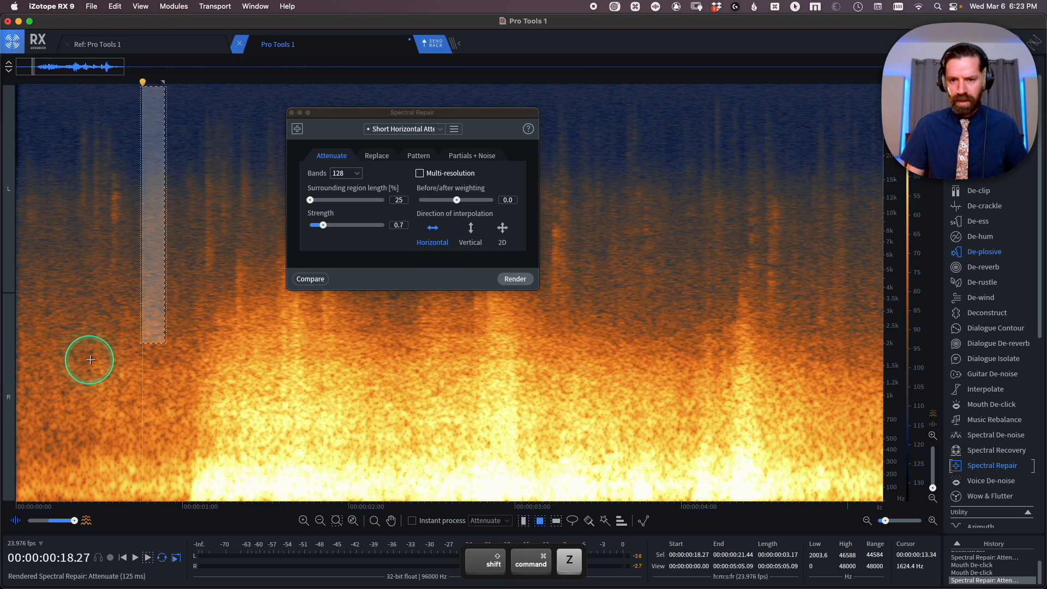
click(91, 360)
drag(142, 86, 166, 342)
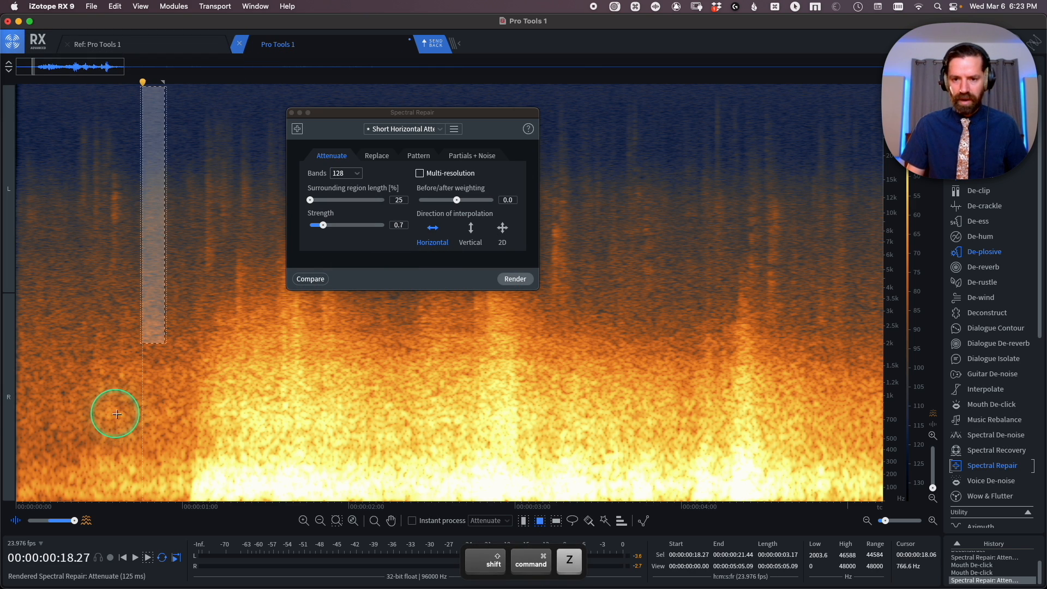
drag(192, 292, 1, 328)
key(space)
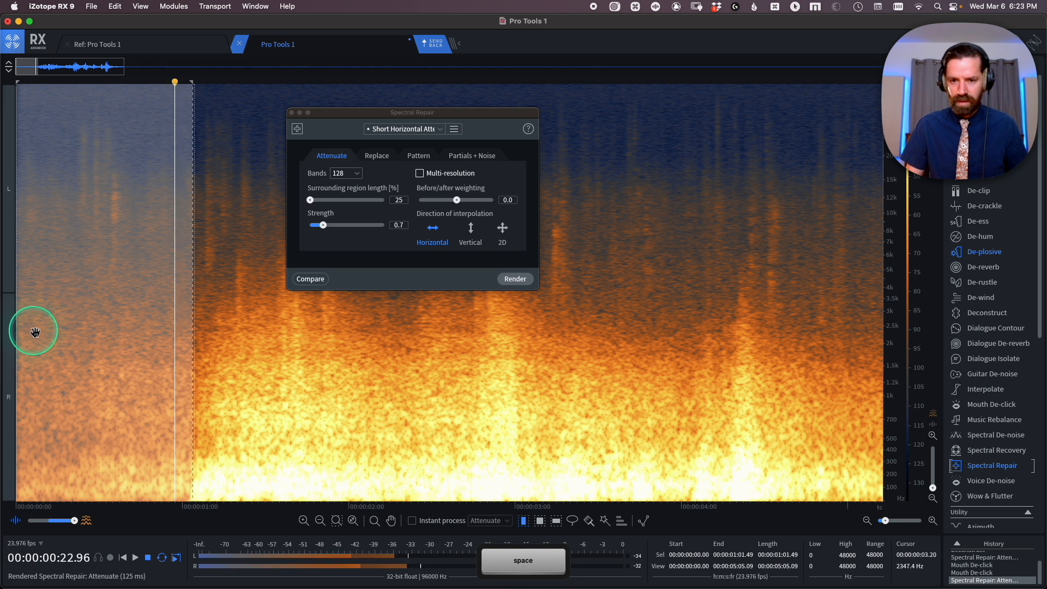
Step: Undo the click attenuation, play the first second at full frequency without it, and restore the attenuation
key(super+z)
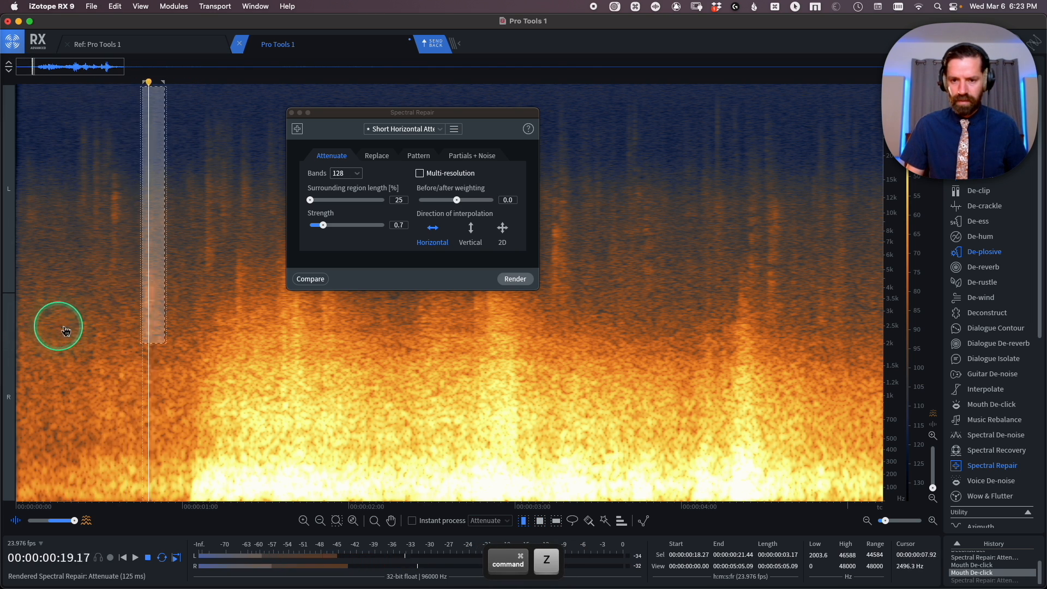
key(t)
drag(203, 298, 19, 338)
key(space)
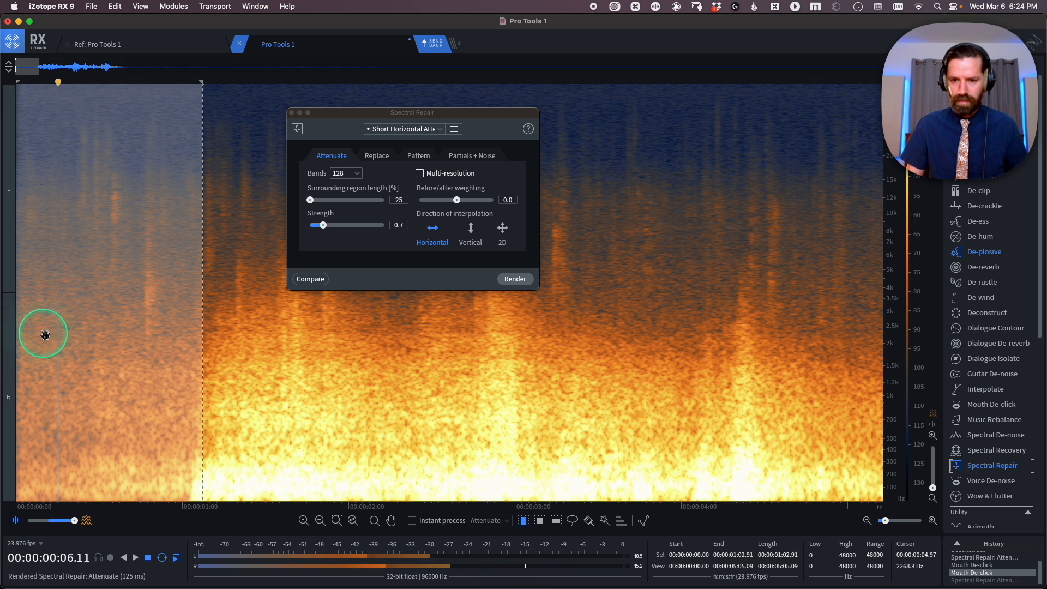
key(space)
click(136, 298)
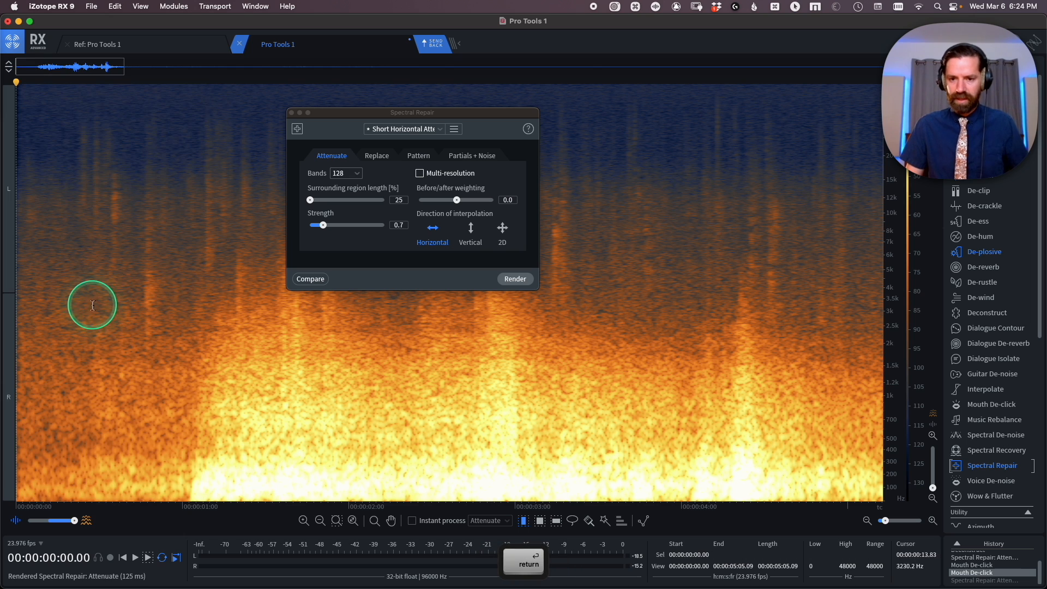
key(shift+super+z)
Step: Close Spectral Repair and select the vertical high-frequency clicks in the first three seconds, using brush strokes and narrow rectangles
click(82, 314)
key(r)
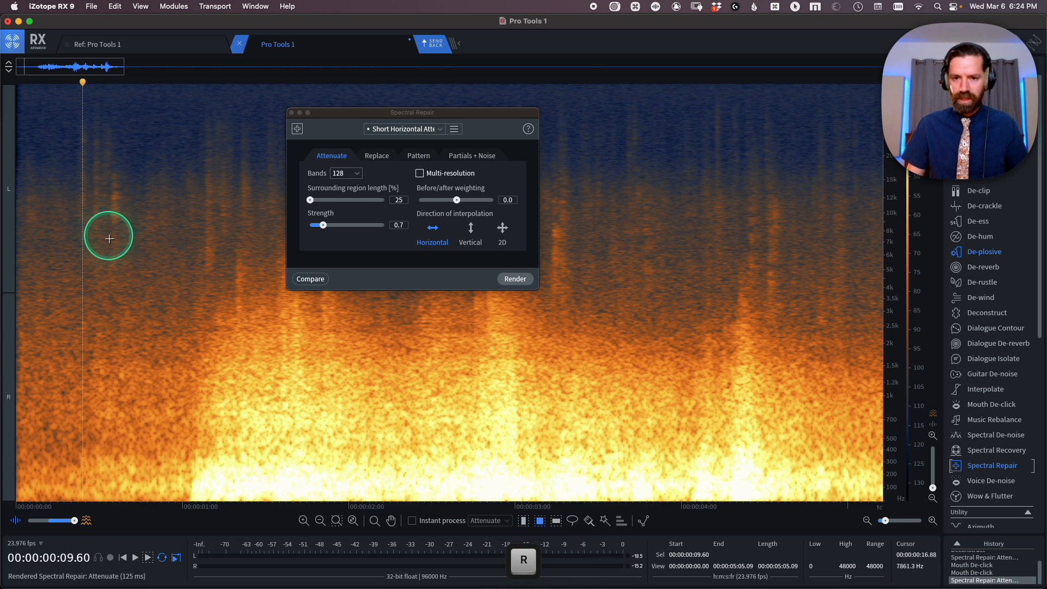
click(291, 112)
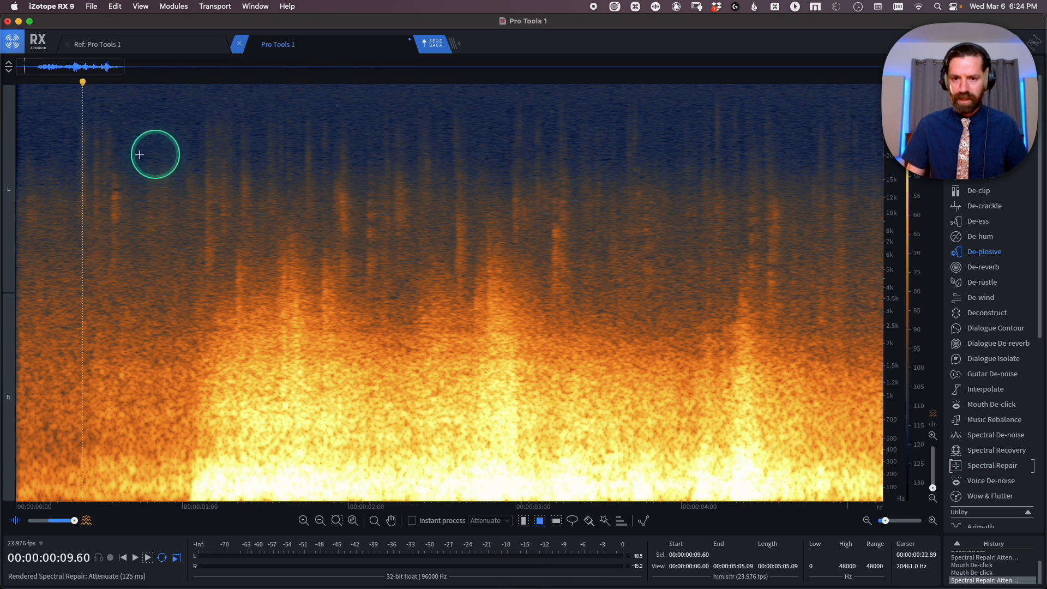
key(b)
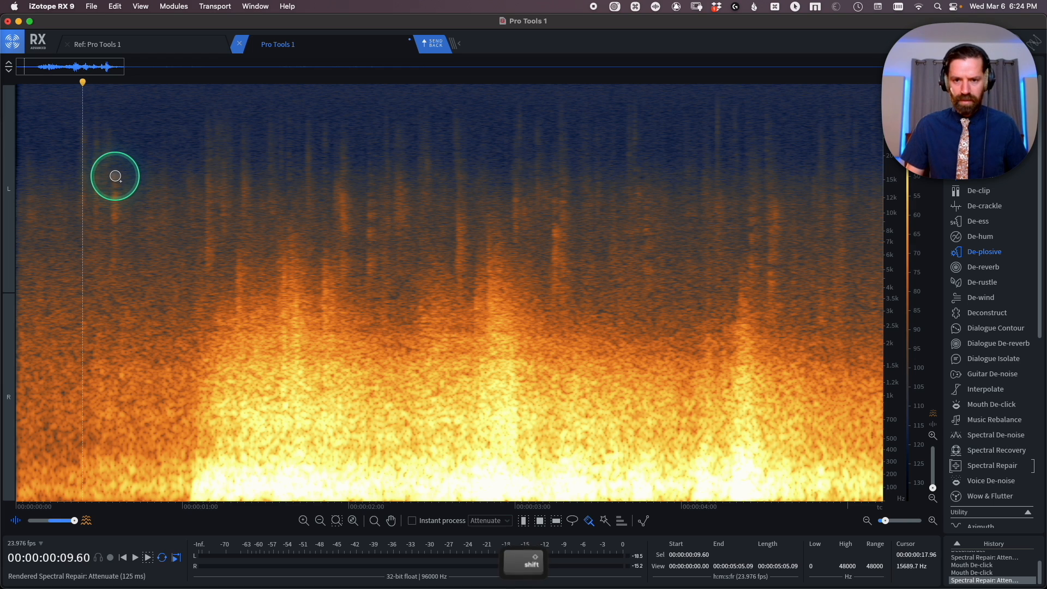
drag(115, 176, 116, 224)
drag(114, 184, 118, 181)
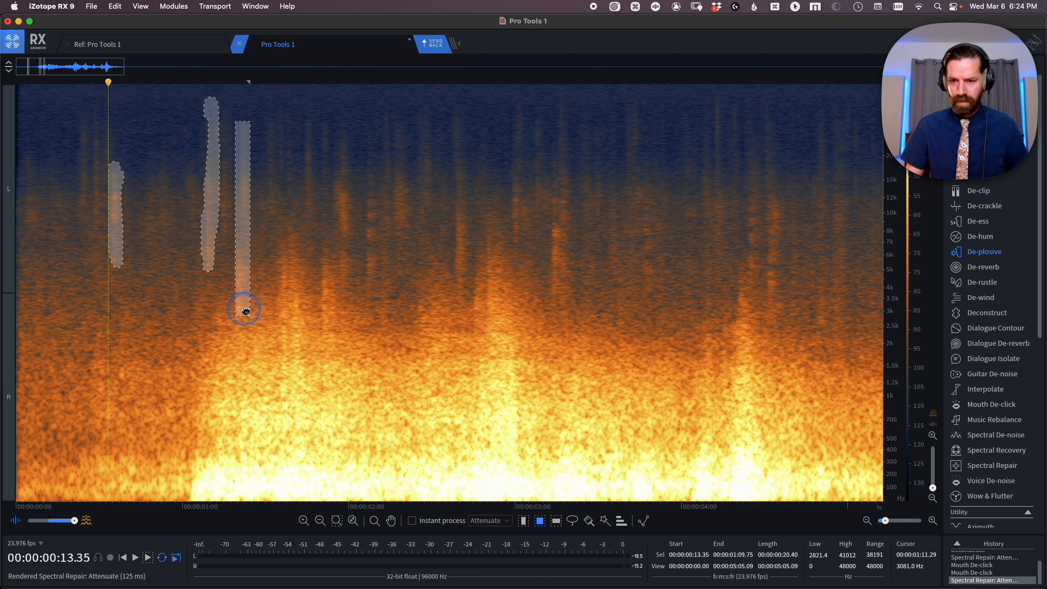
key(shift)
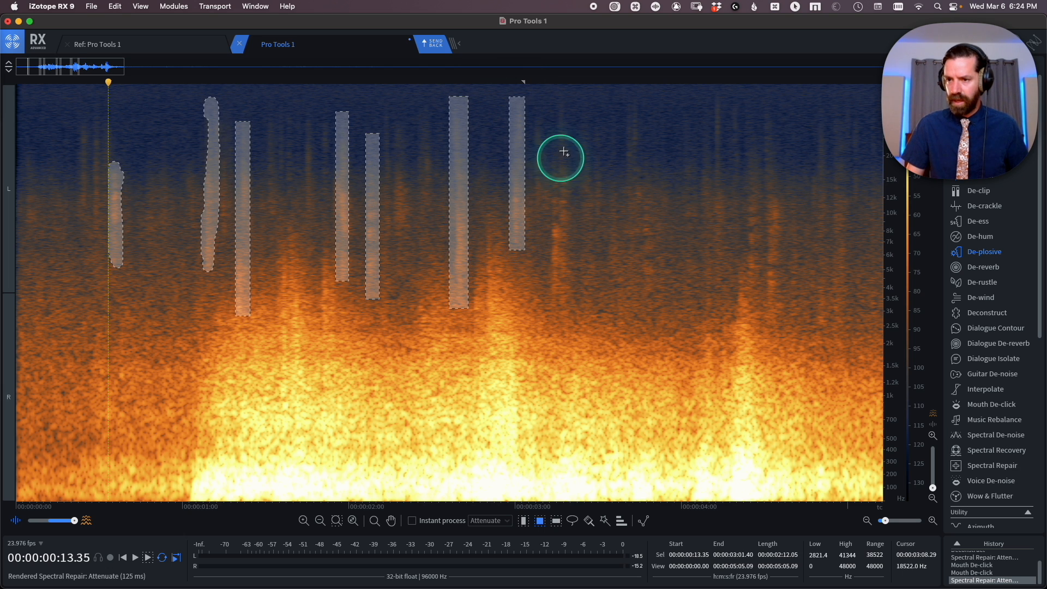
Step: Add narrow rectangular selections over the vertical clicks between about three and five seconds, from about 2 kHz up to 42 kHz
drag(573, 312, 570, 312)
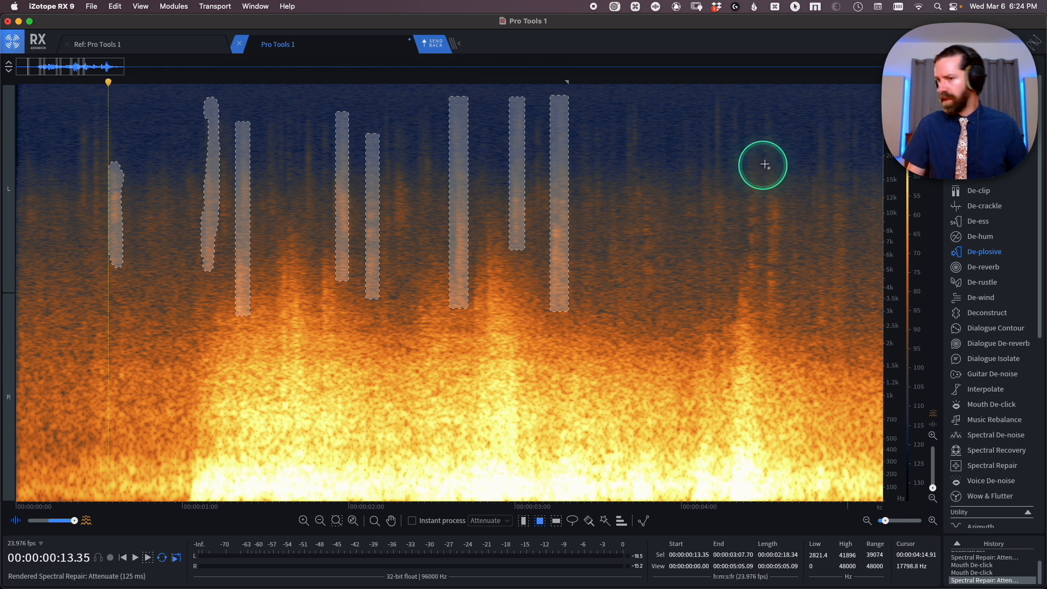
drag(625, 97, 646, 232)
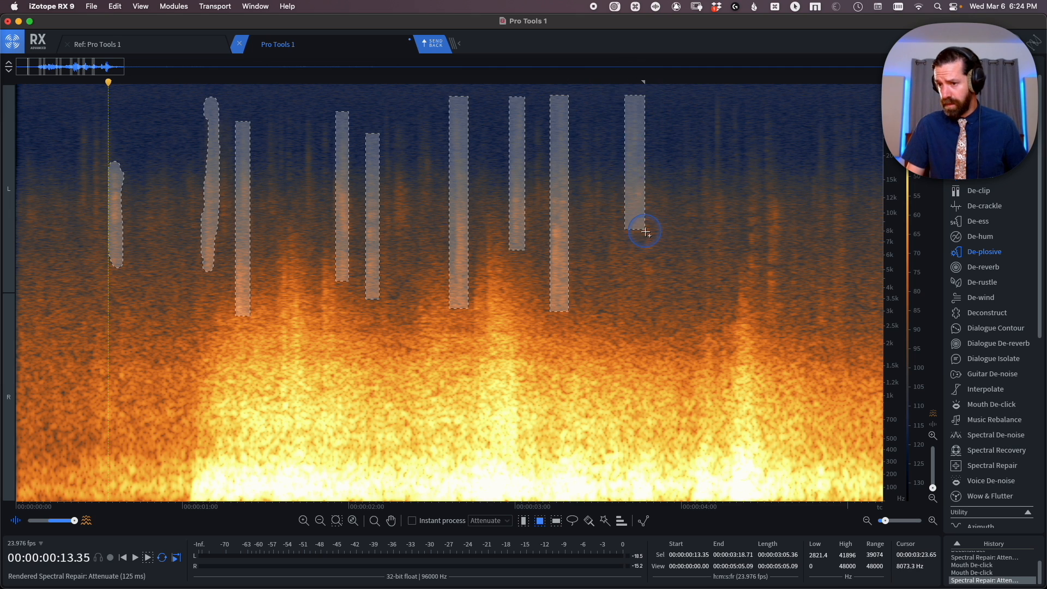
drag(648, 278, 657, 306)
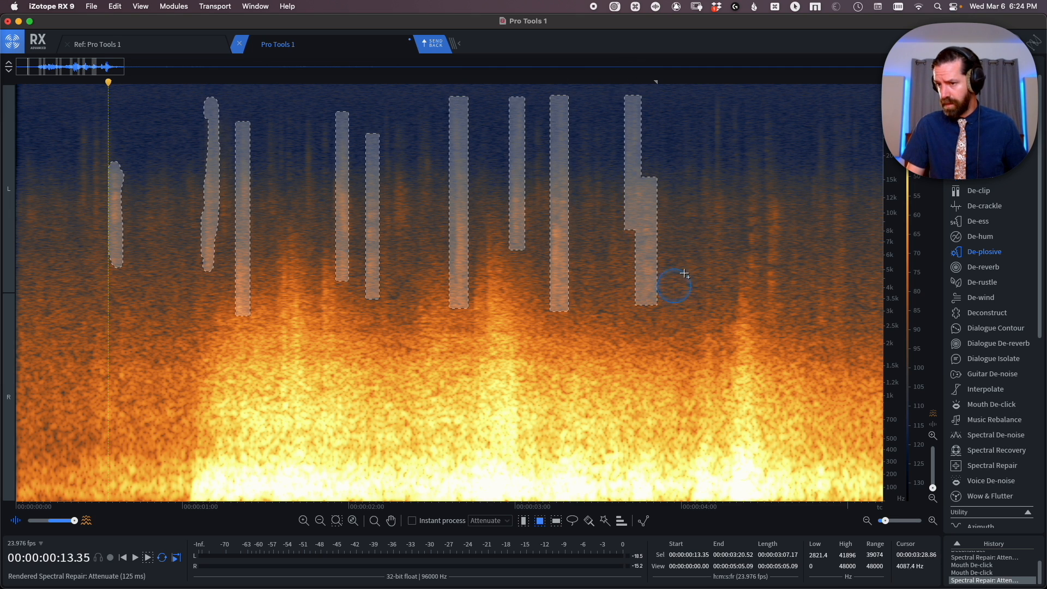
drag(711, 94, 727, 295)
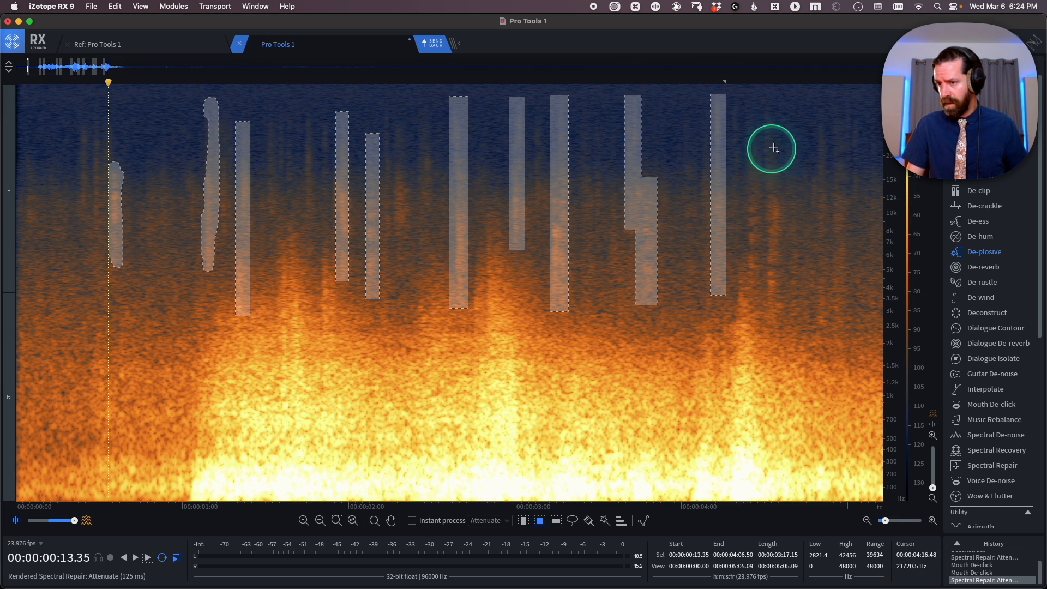
drag(761, 104, 782, 321)
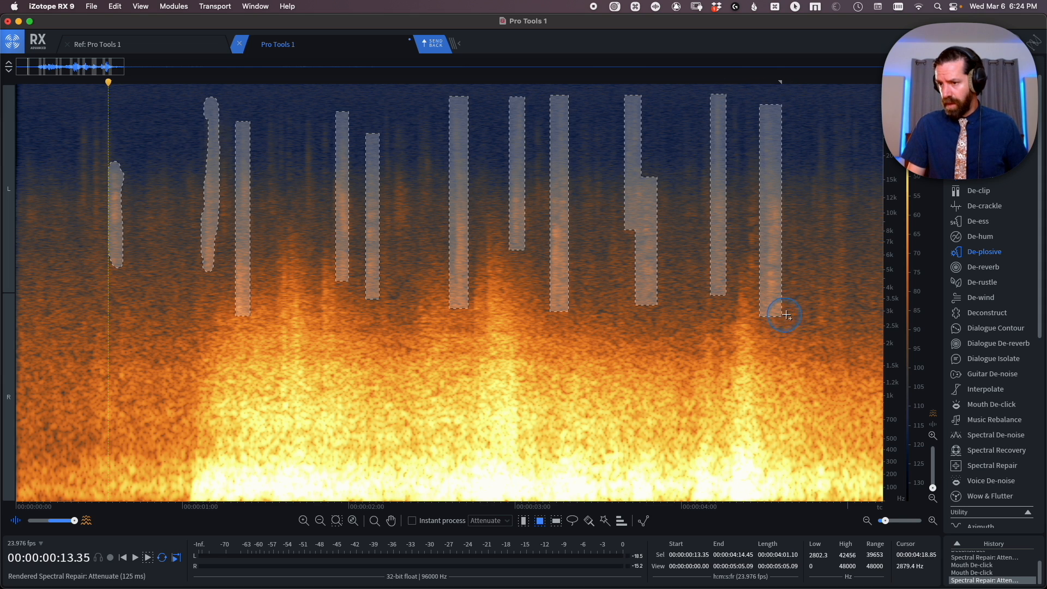
drag(744, 110, 757, 256)
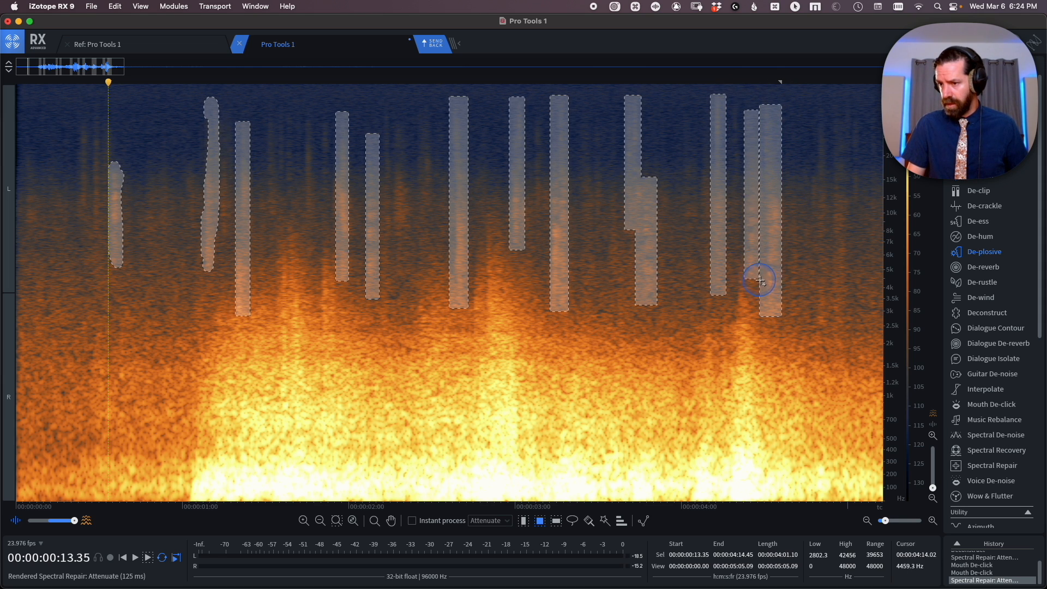
drag(833, 102, 853, 352)
key(super+minus)
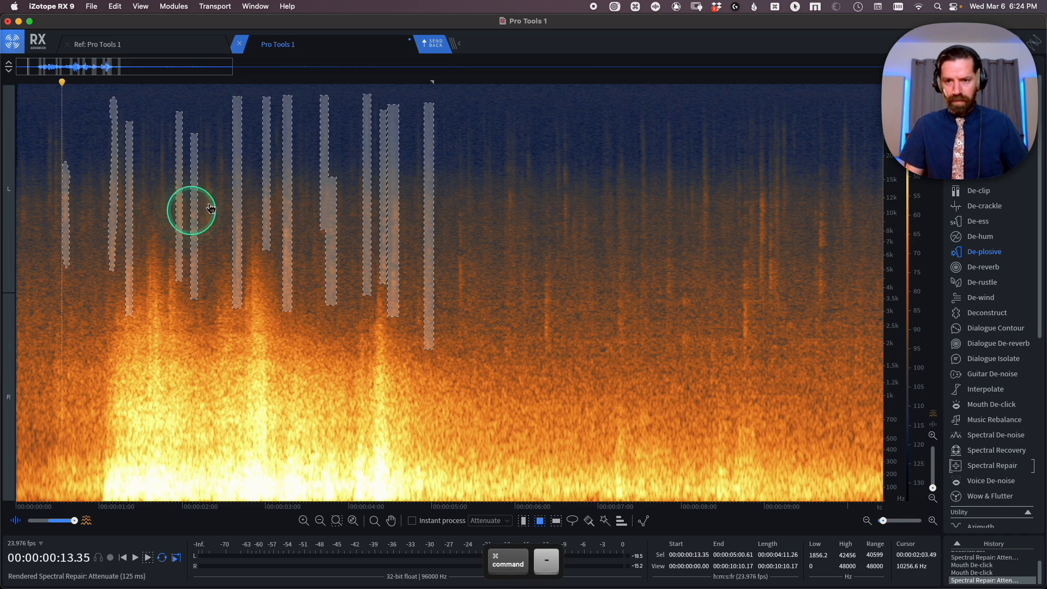
Step: Replace the brushed selection near one second with a rectangle and attenuate all selected clicks with Spectral Repair
drag(89, 92, 83, 243)
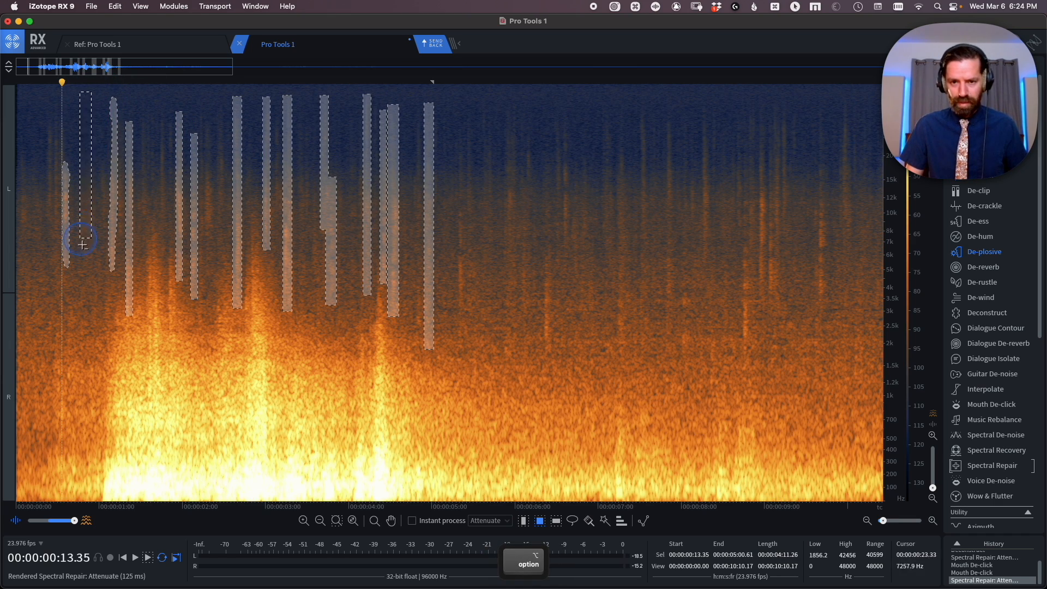
drag(112, 277, 115, 279)
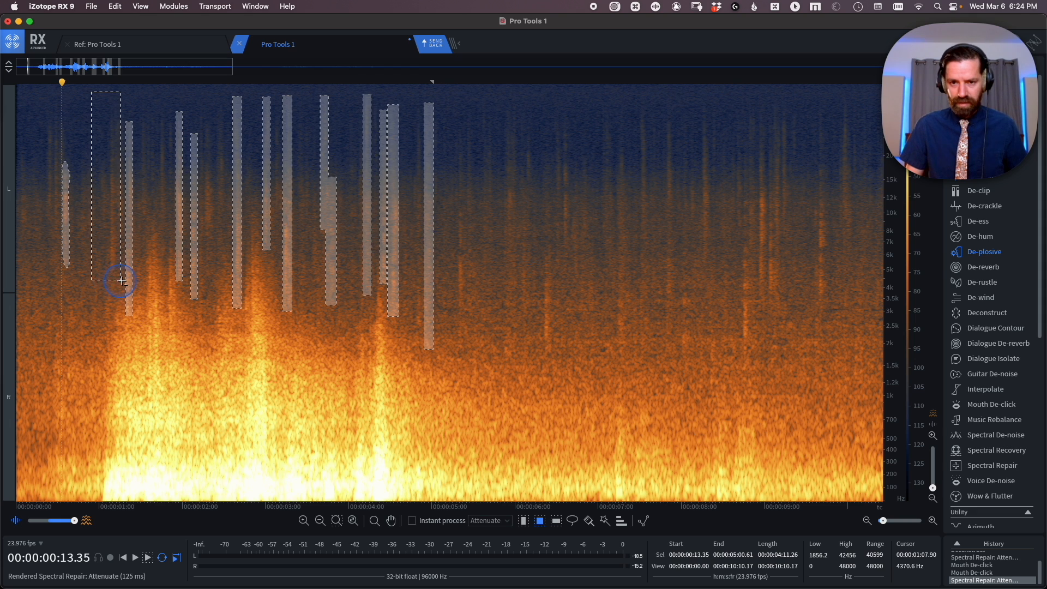
key(shift)
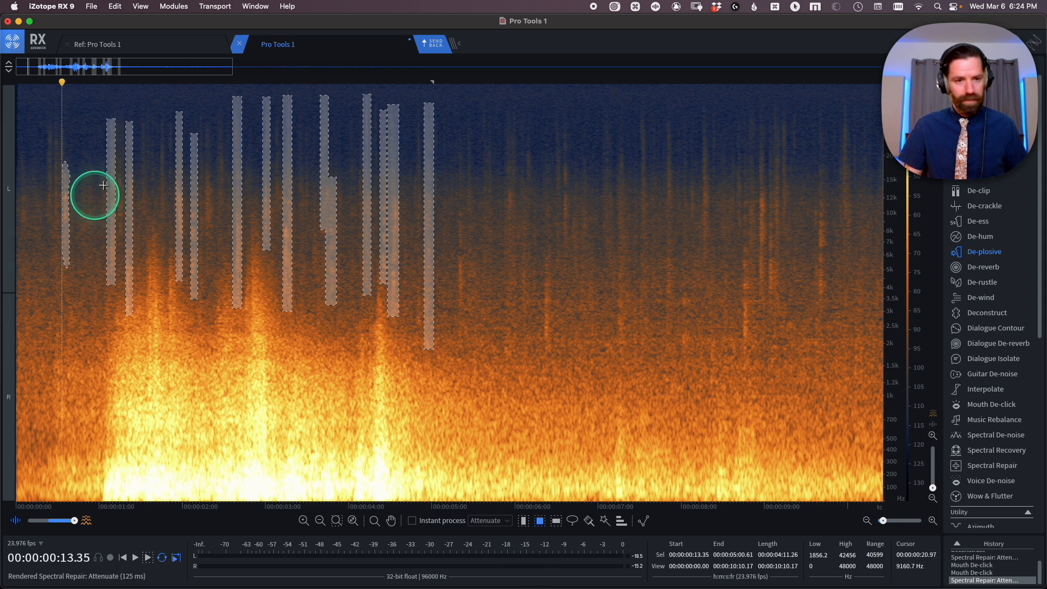
key(super+4)
key(Return)
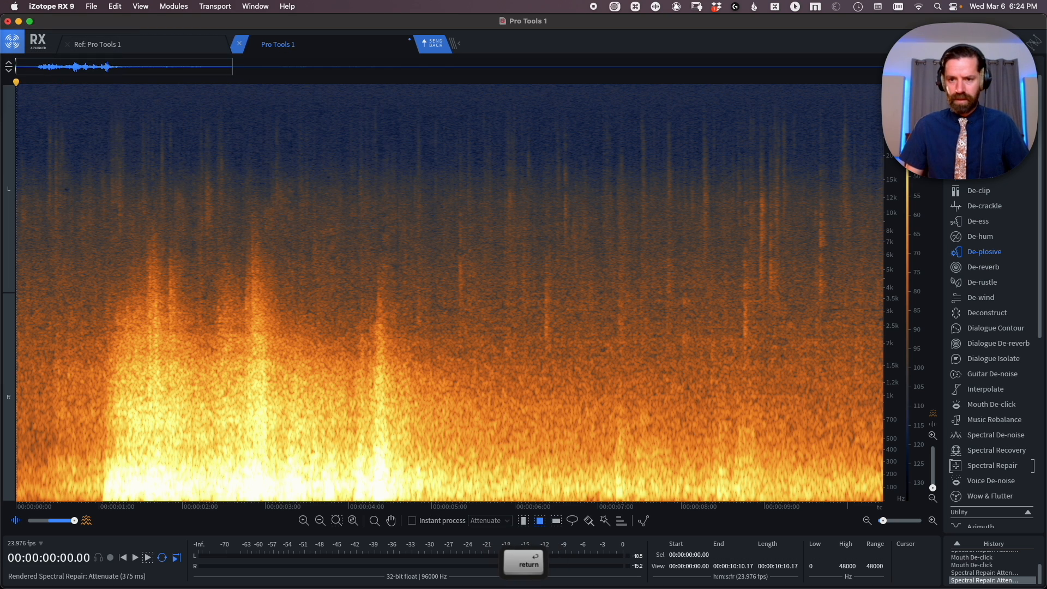
Step: Compare playback of the opening seconds with and without the multi-click attenuation, ending with it applied
key(super+z)
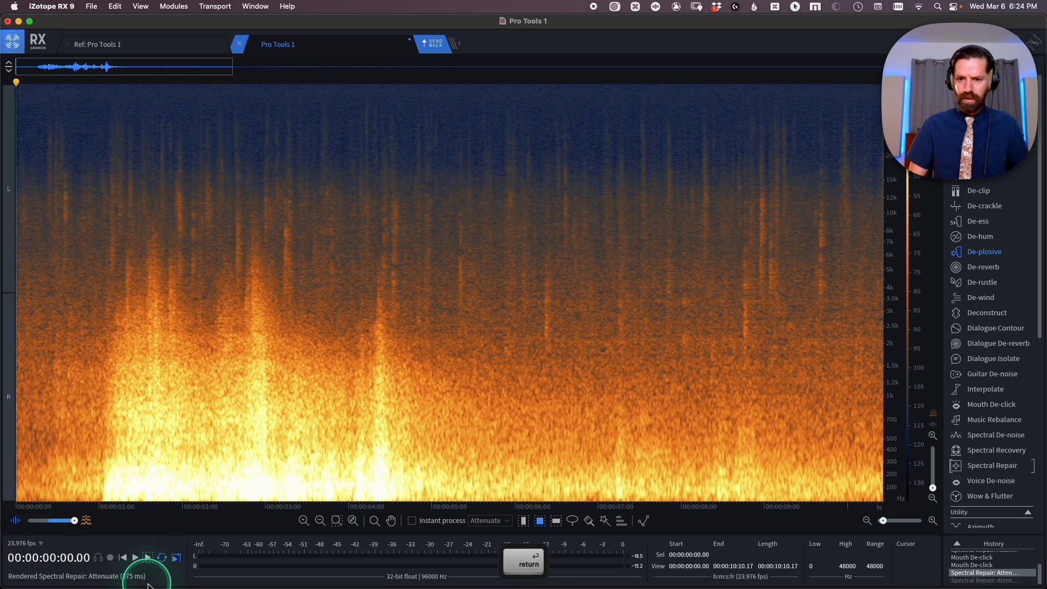
key(Return)
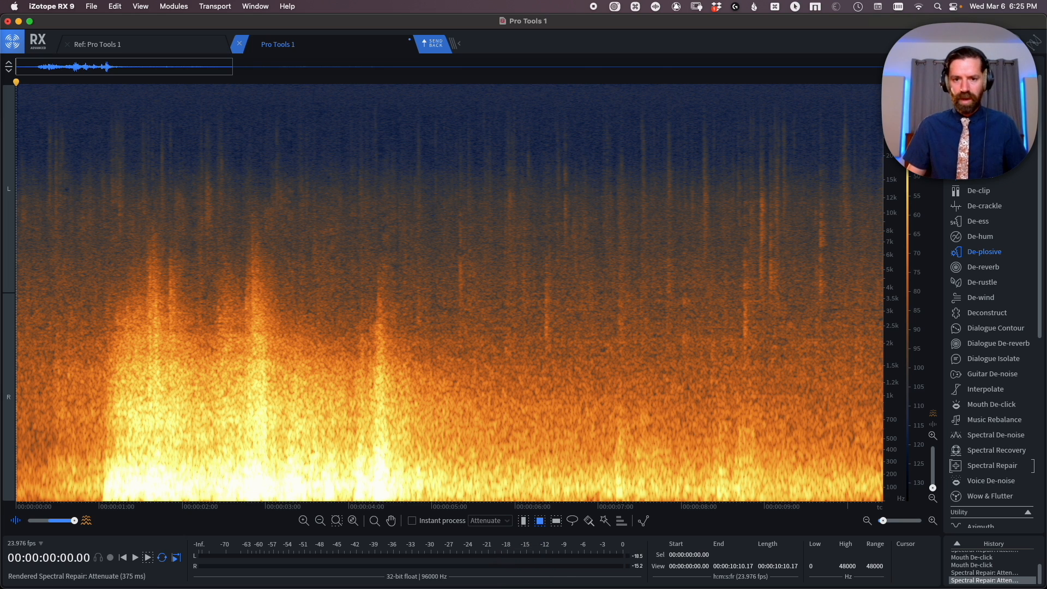
key(space)
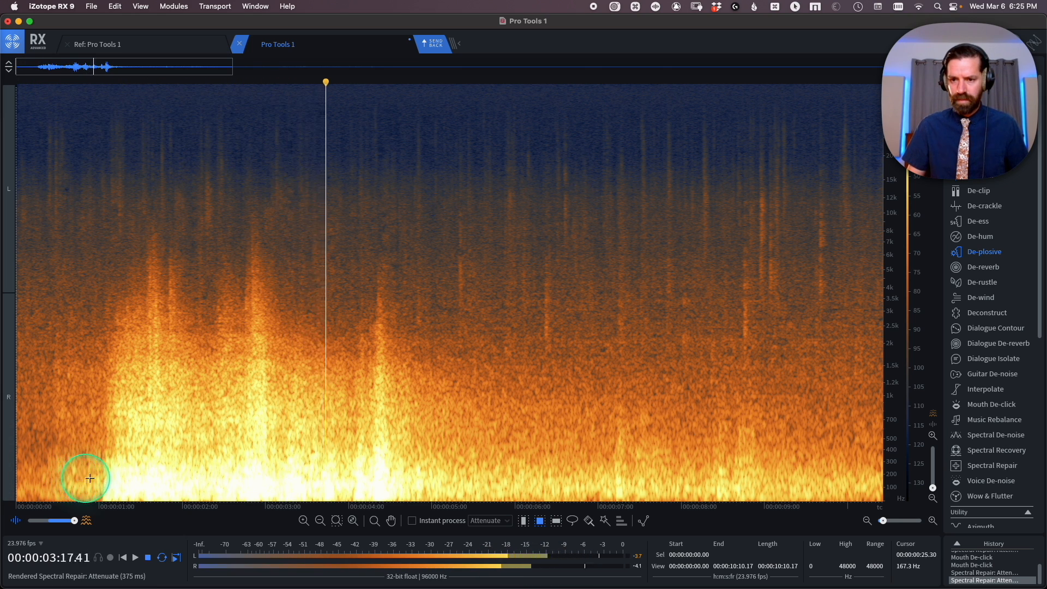
key(super+z)
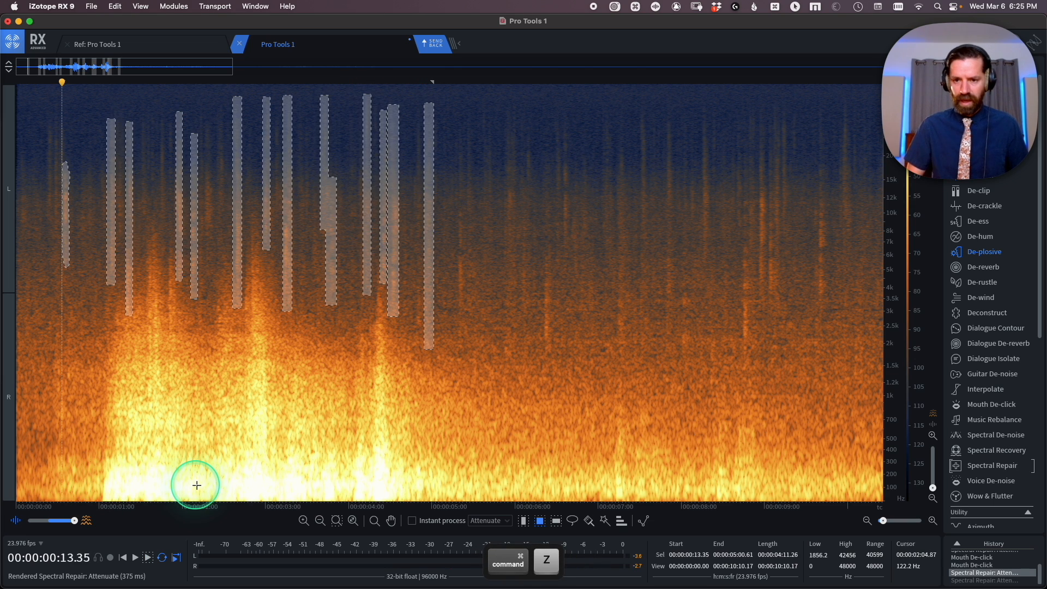
key(Return)
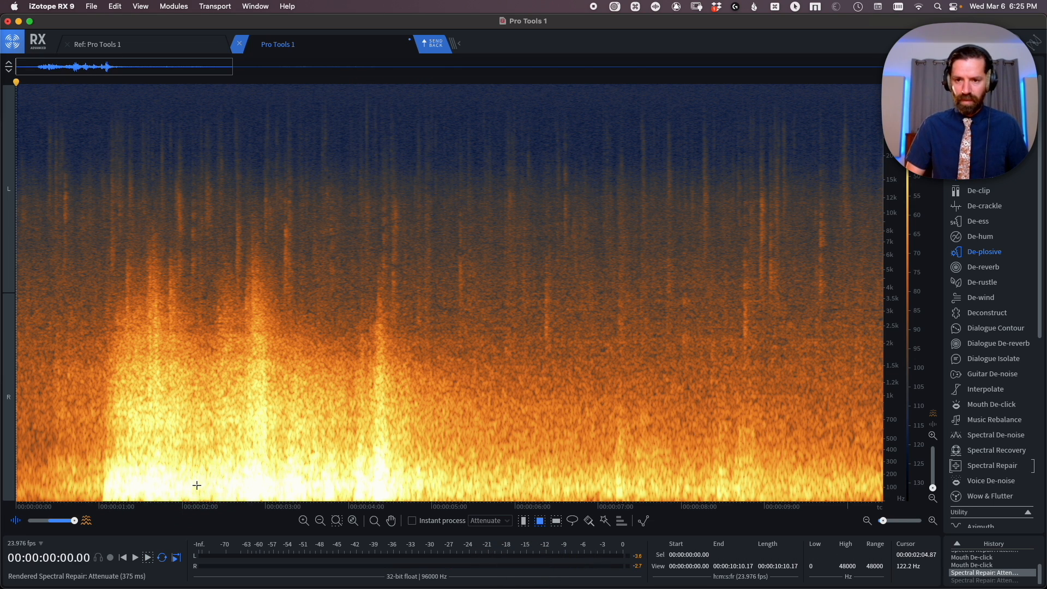
key(space)
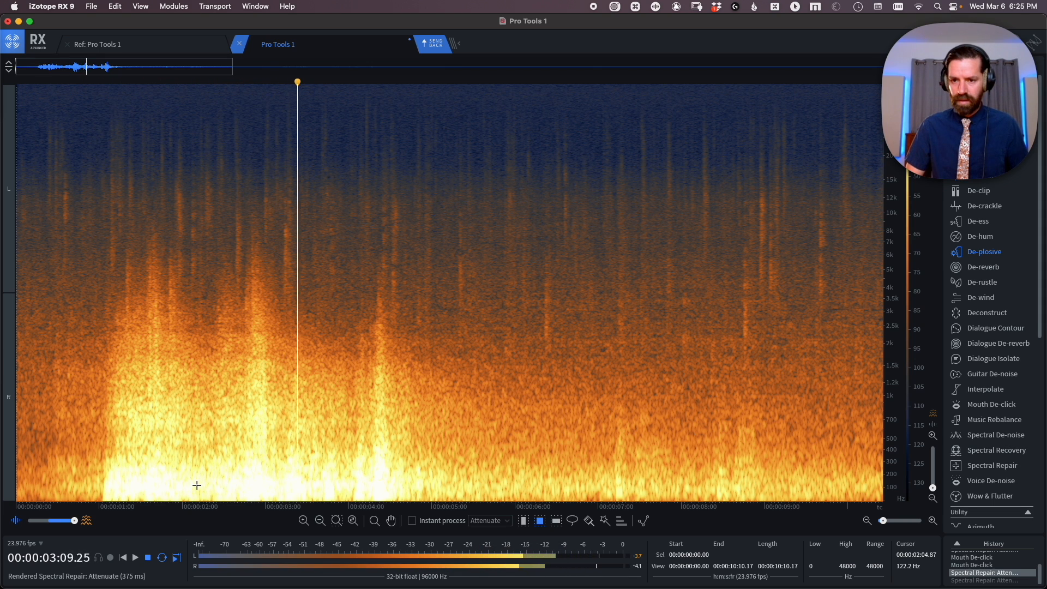
key(super+shift+z)
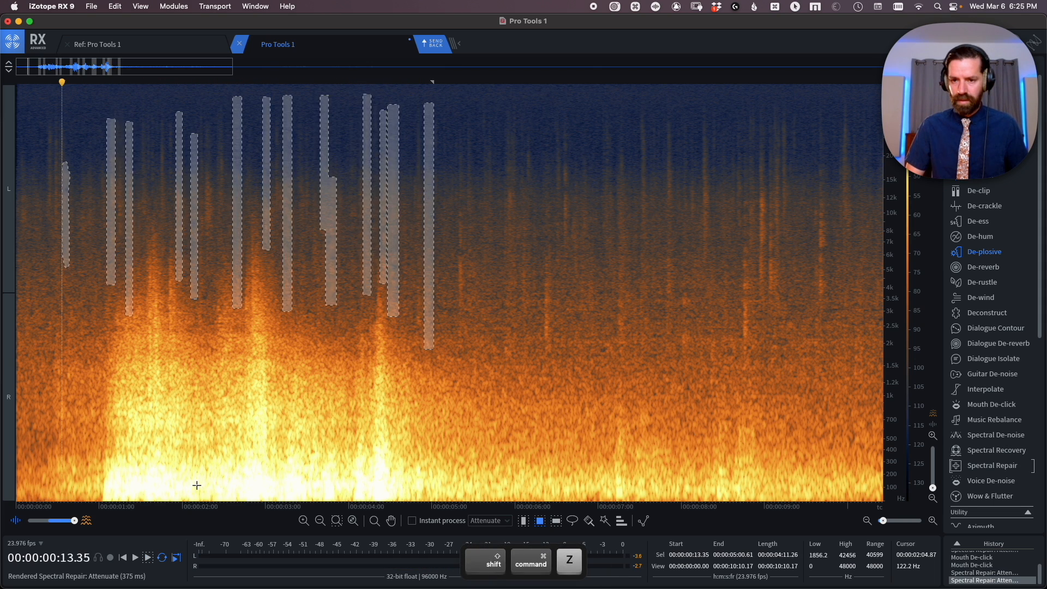
key(Return)
key(space)
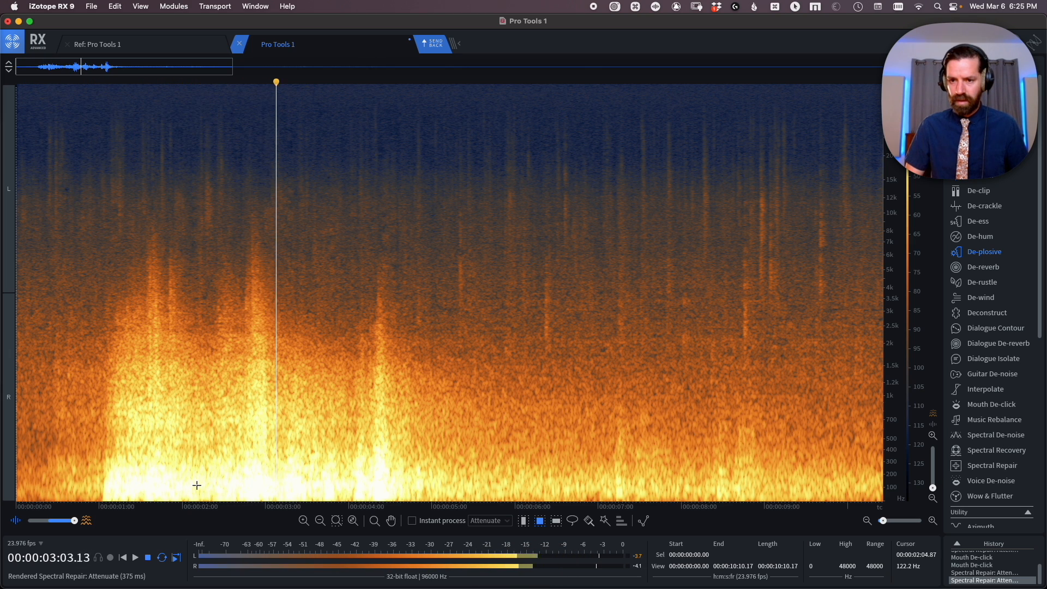
Step: Select four groups of remaining clicks in the first two seconds, from about 7.3 to 41.9 kHz, and attenuate them with Spectral Repair
key(r)
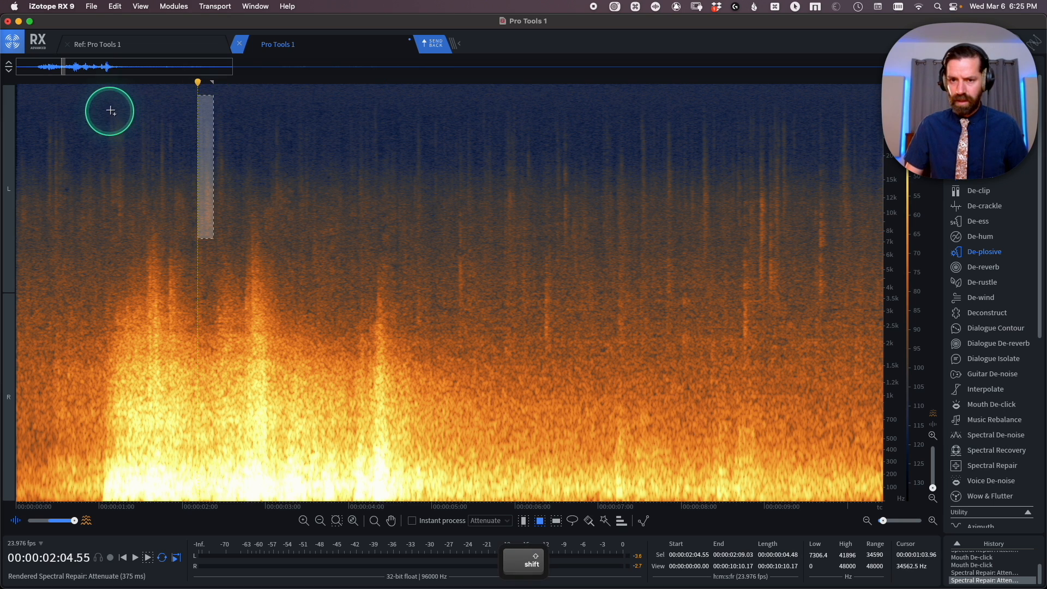
drag(103, 102, 128, 231)
drag(43, 107, 69, 229)
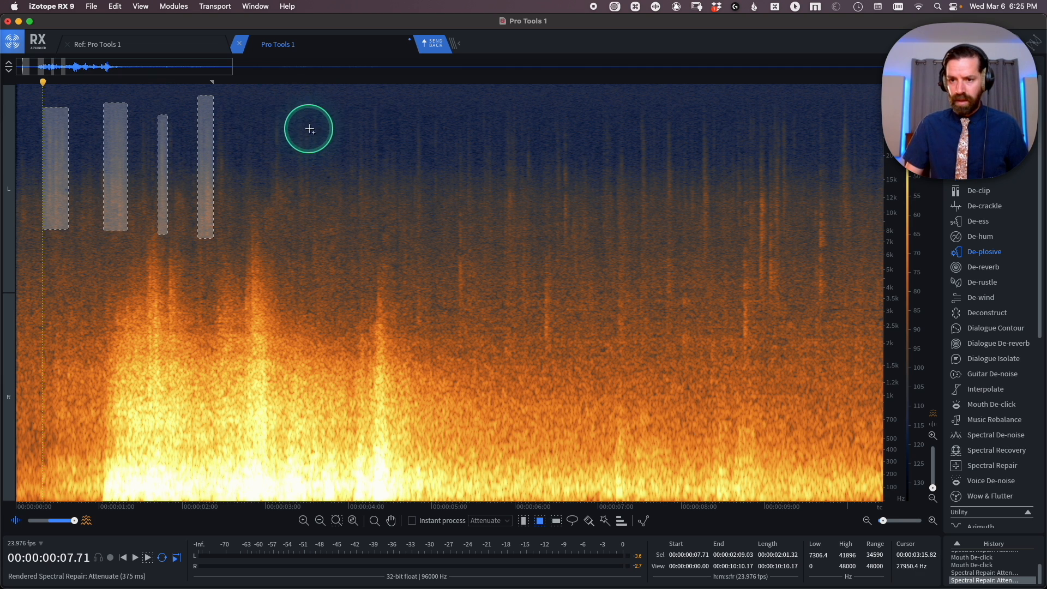
key(Return)
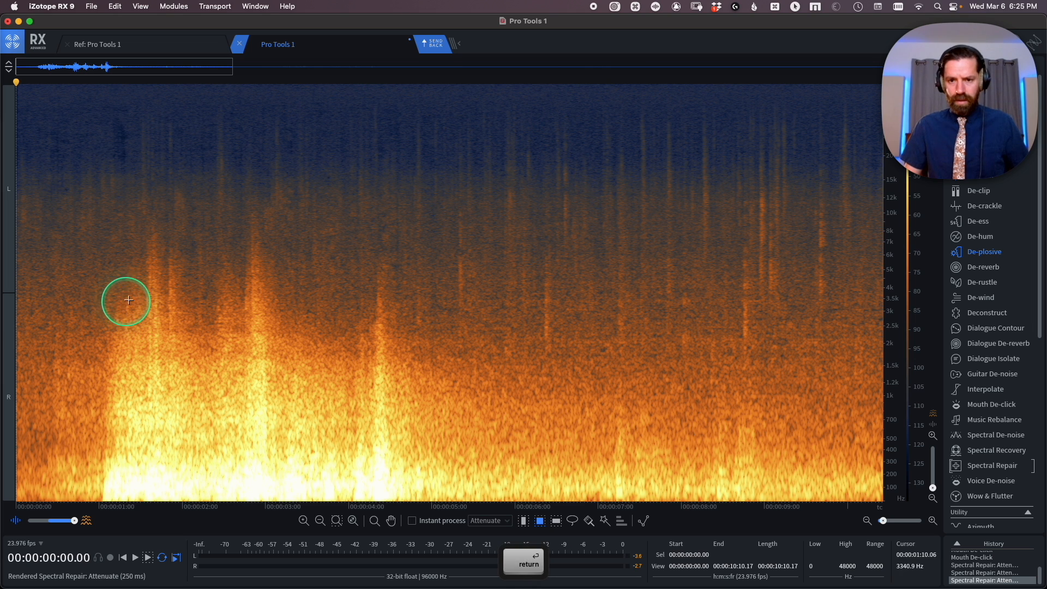
Step: Compare the four repaired regions up close before and after the latest attenuation, ending with it applied
key(super+z)
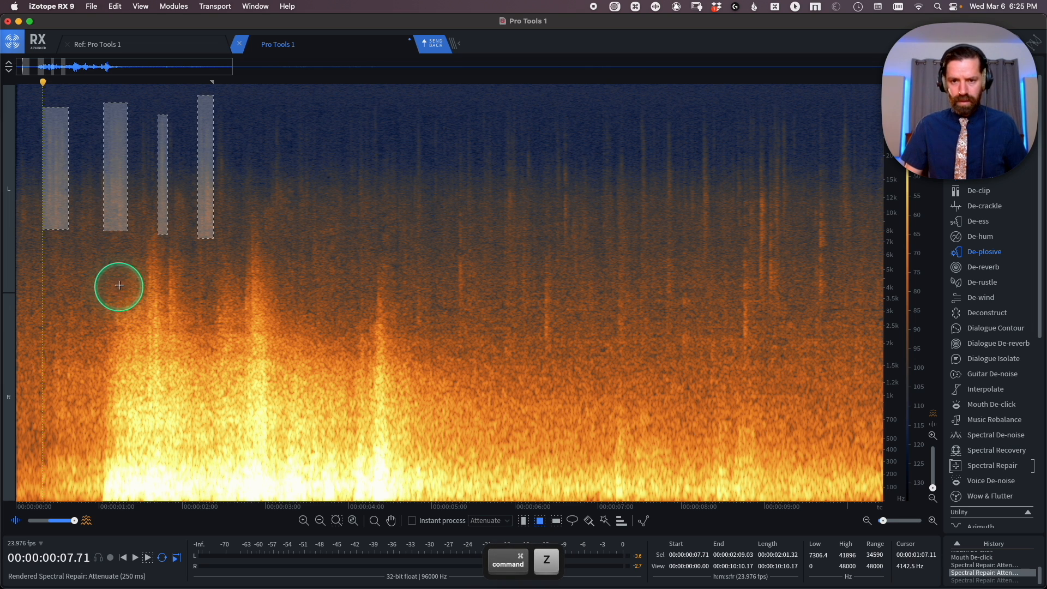
key(super+equal)
key(super+equal)
key(shift+super+z)
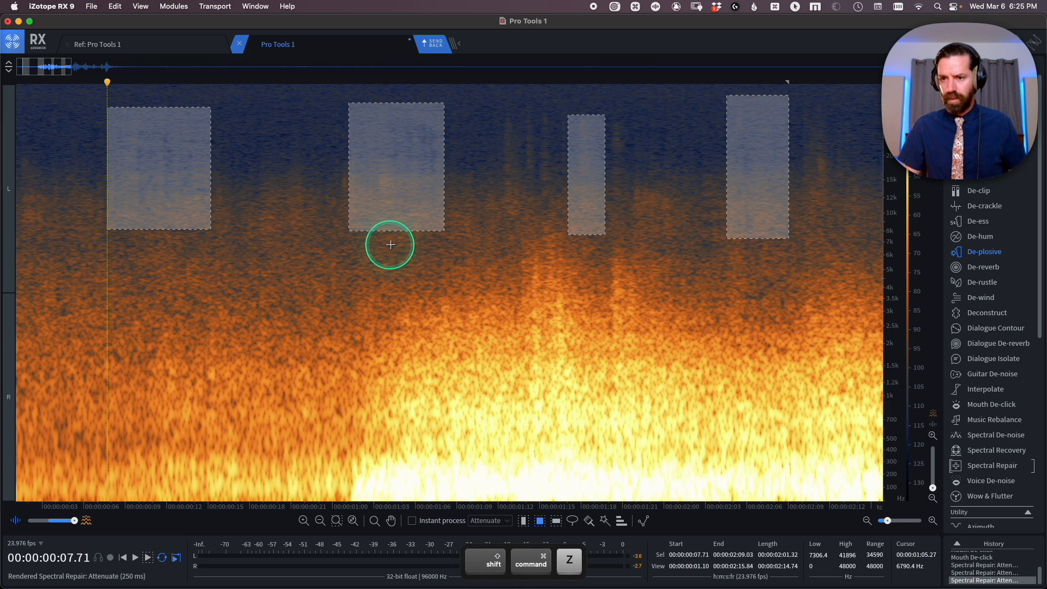
key(super+z)
key(shift+super+z)
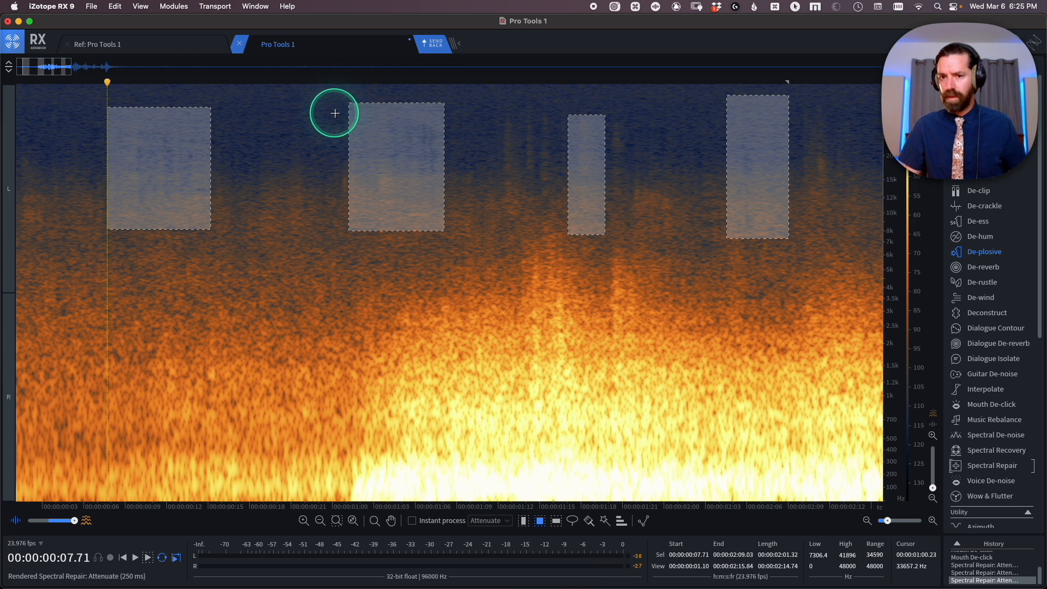
Step: Undo the latest attenuation, exclude the region just after one second from the selection, and reapply the attenuation
key(super+z)
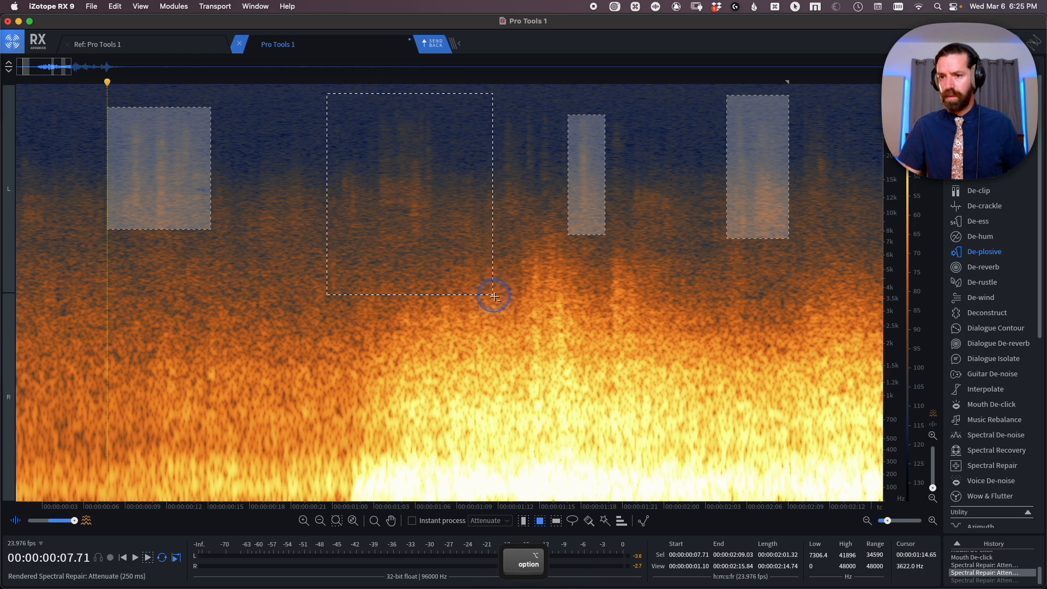
key(shift+super+z)
click(388, 199)
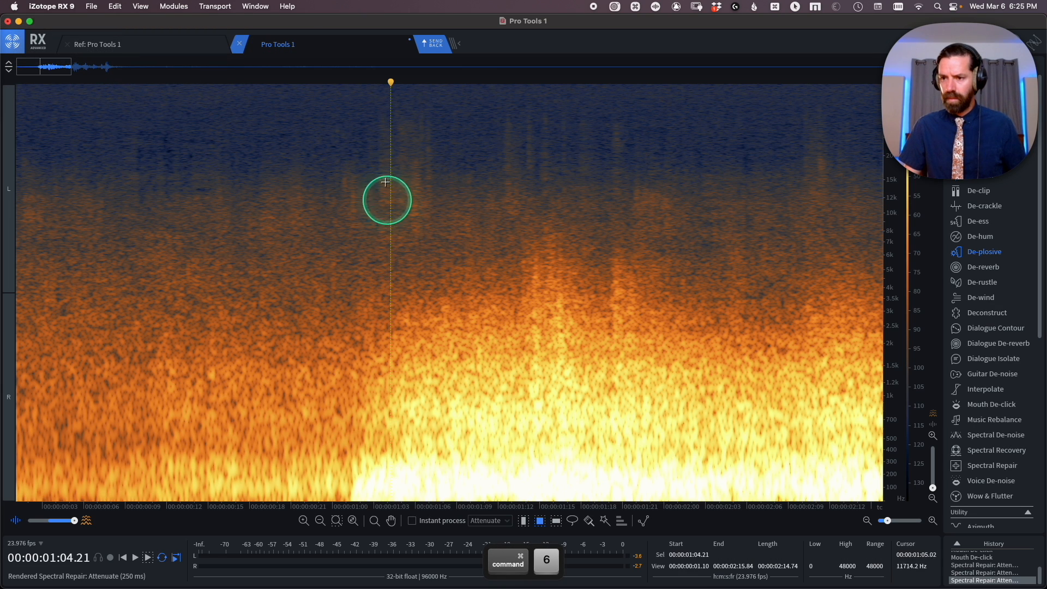
Step: Select the click region just after one second, from about 6.7 to 39.7 kHz, audition it, and attenuate it with Spectral Repair
drag(373, 100, 437, 246)
key(space)
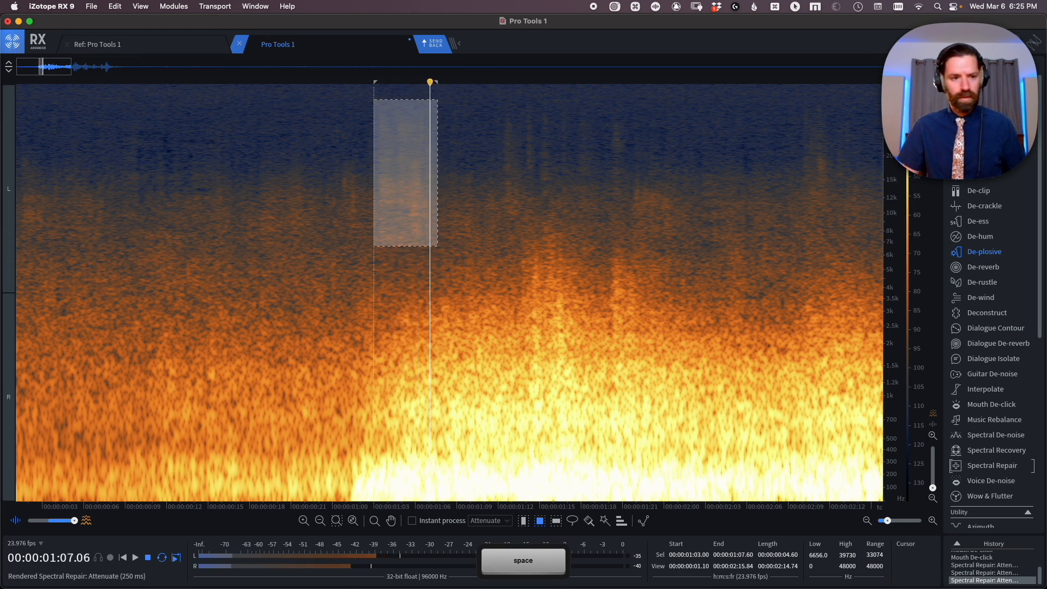
key(super+6)
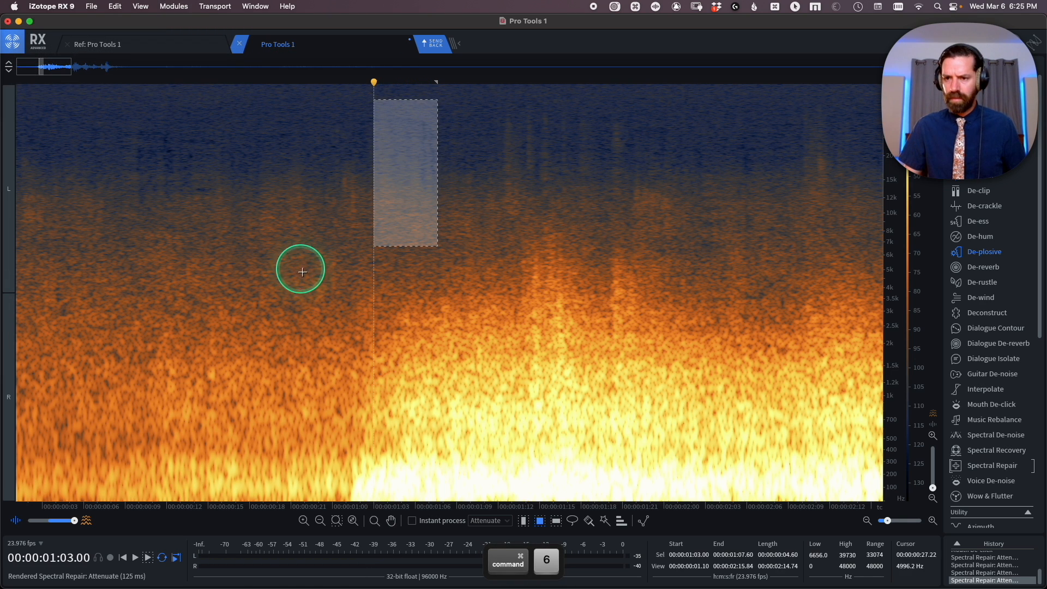
Step: Play the recording from the beginning to check the repaired opening seconds against the material that follows
click(280, 291)
click(188, 275)
key(space)
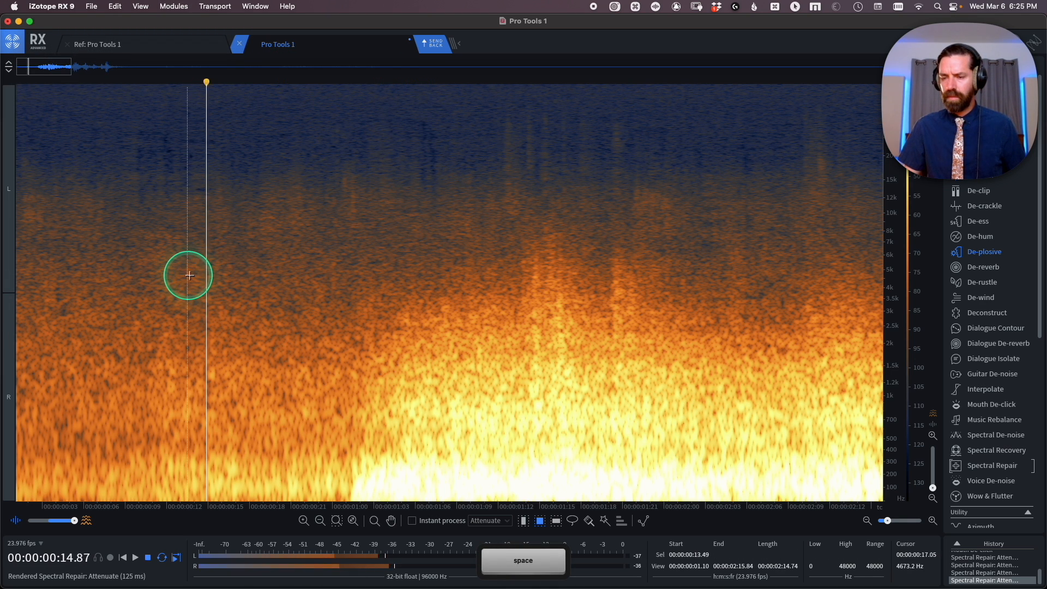
key(space)
key(Return)
key(space)
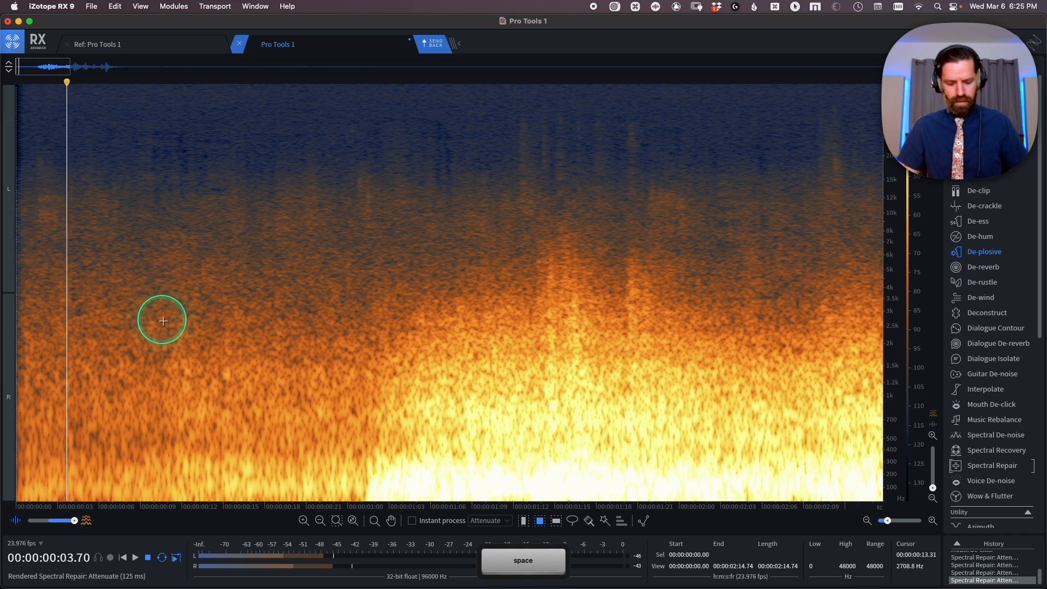
key(super+minus)
key(super+minus)
key(super+minus)
key(super+minus)
key(super+equal)
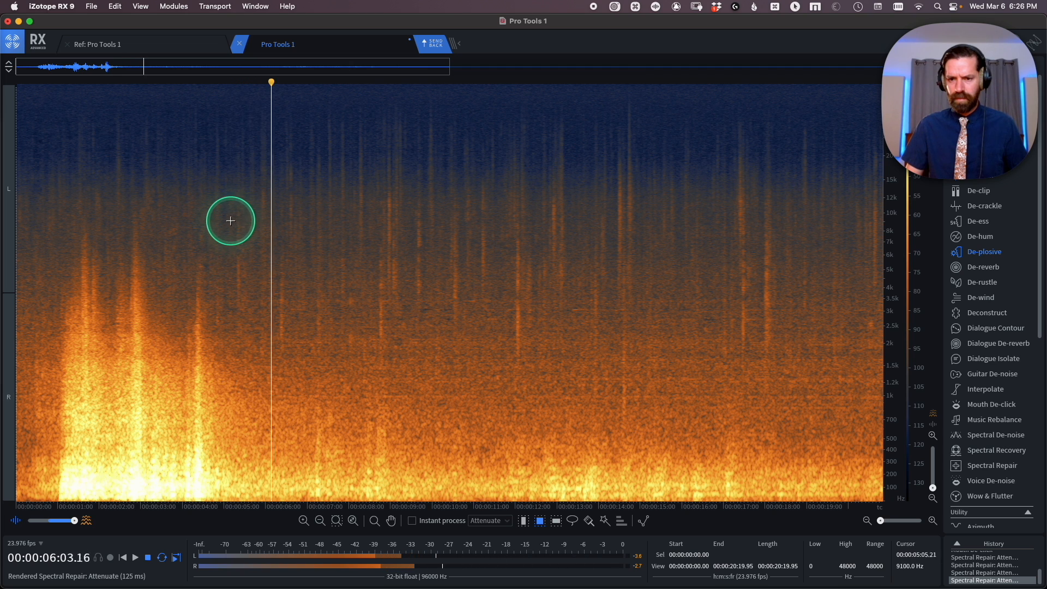
Step: Replay the passage between about three and five seconds several times to listen for remaining clicks
key(space)
key(space)
key(super+equal)
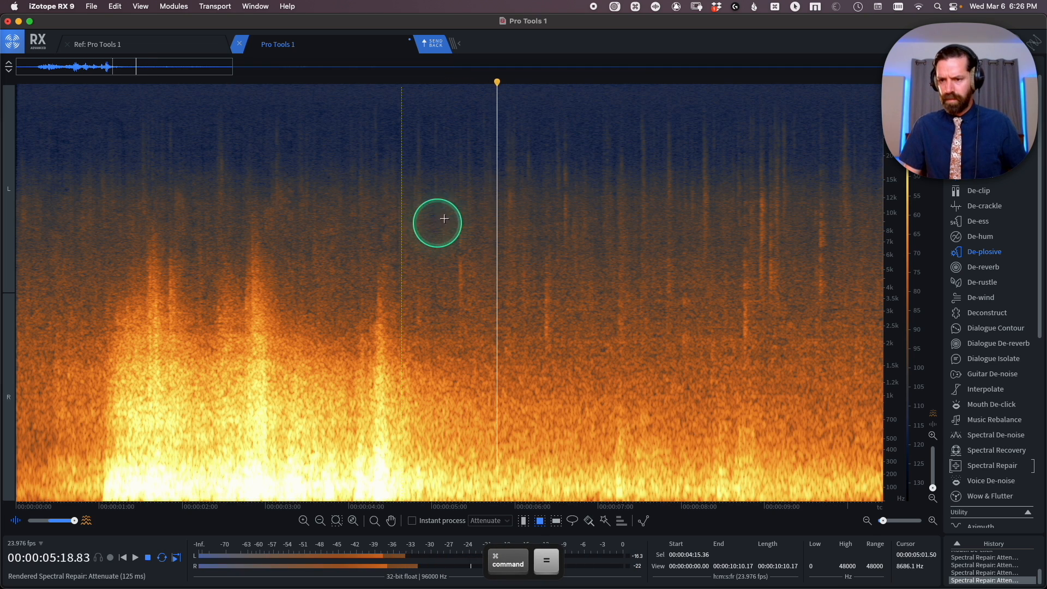
key(space)
click(344, 264)
key(space)
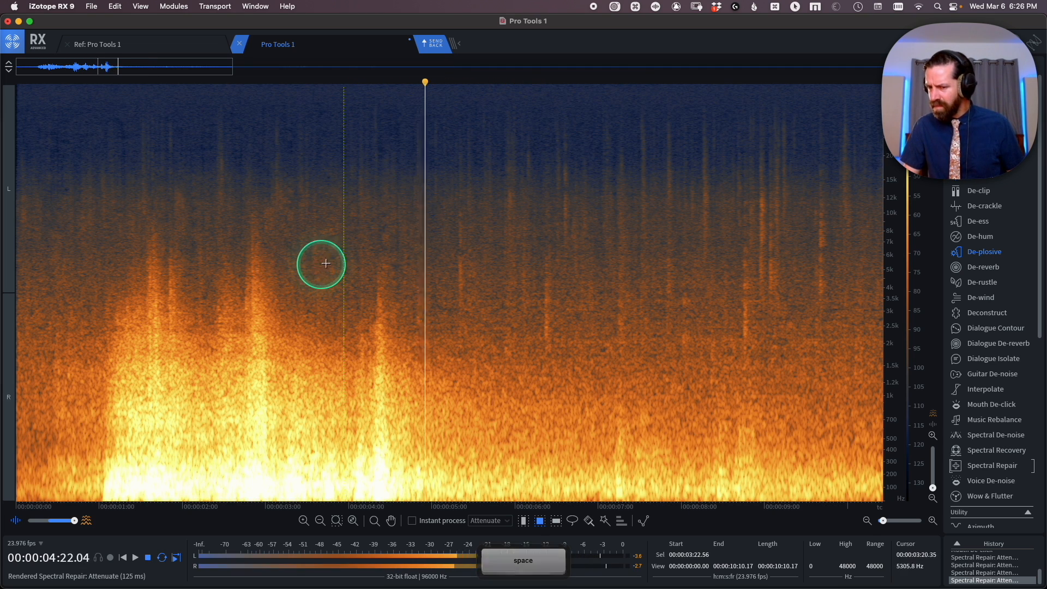
key(space)
click(349, 219)
key(space)
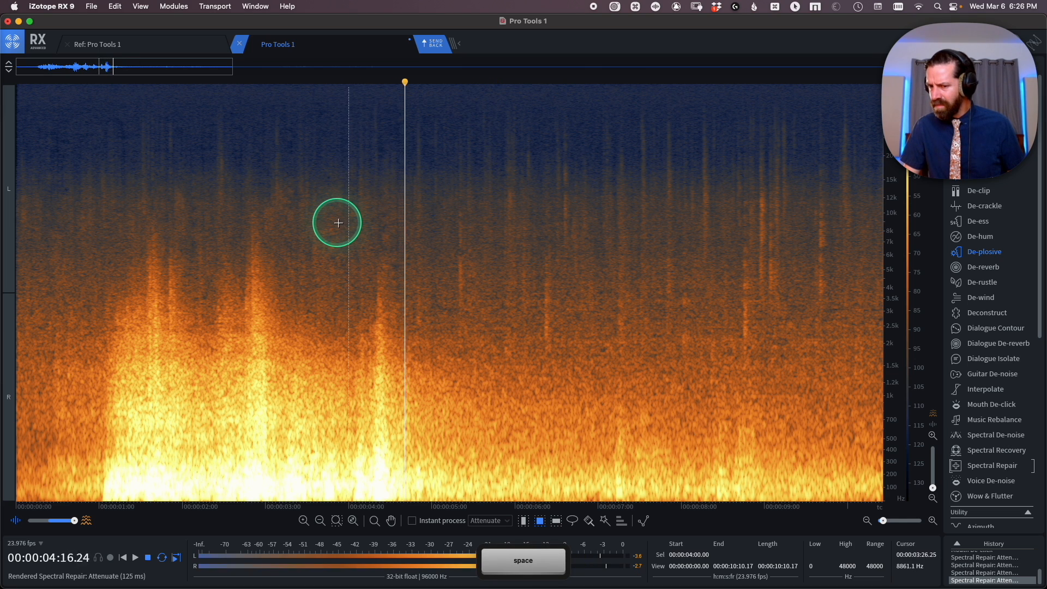
key(space)
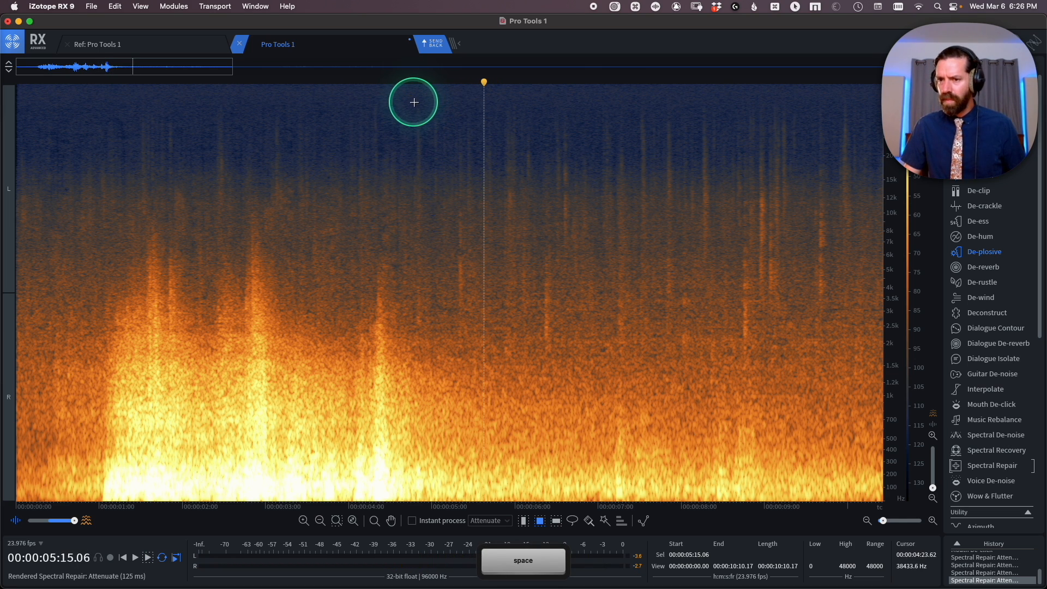
drag(414, 102, 468, 207)
key(shift)
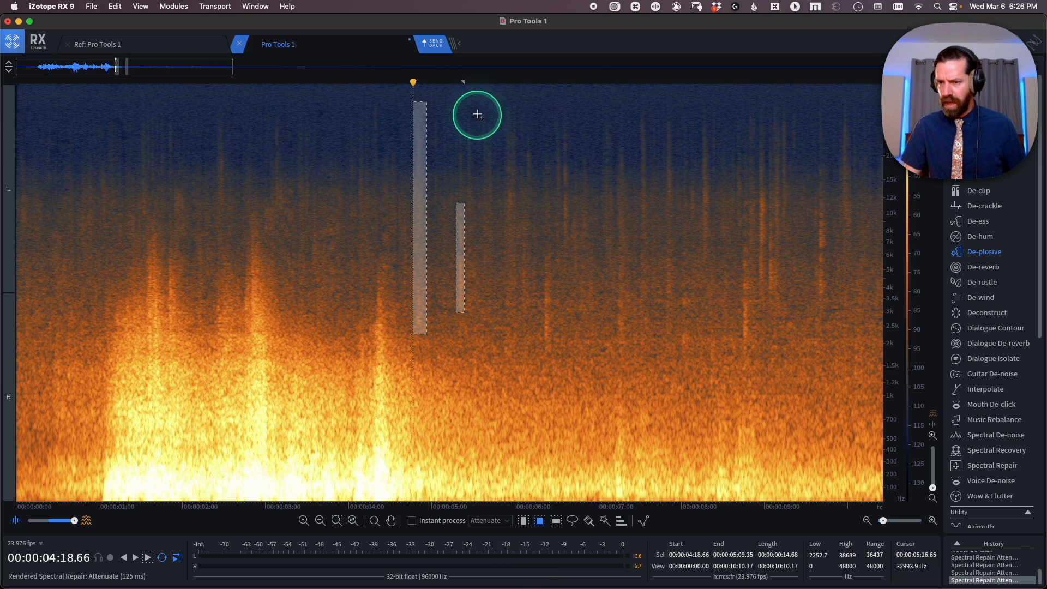
drag(465, 110, 470, 225)
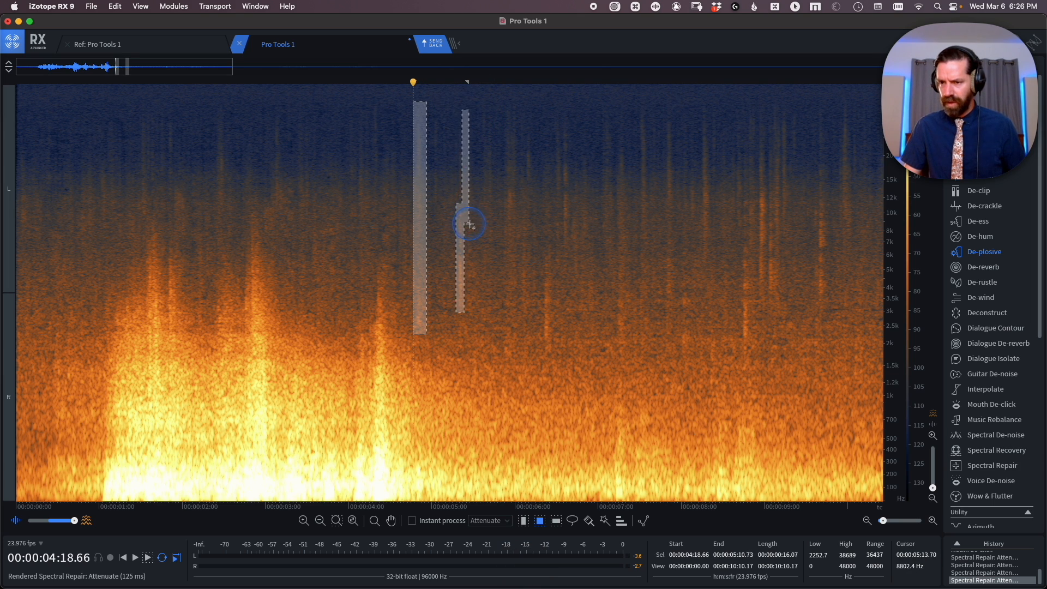
click(370, 308)
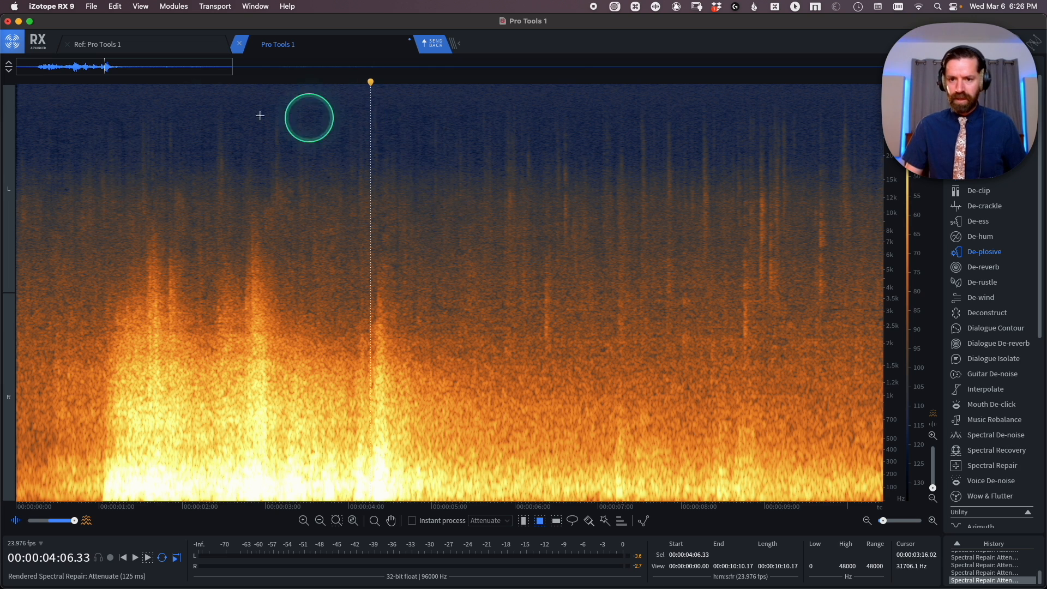
Step: Play the recording from just after three seconds and check the clicks around the seven-second mark
click(329, 365)
key(space)
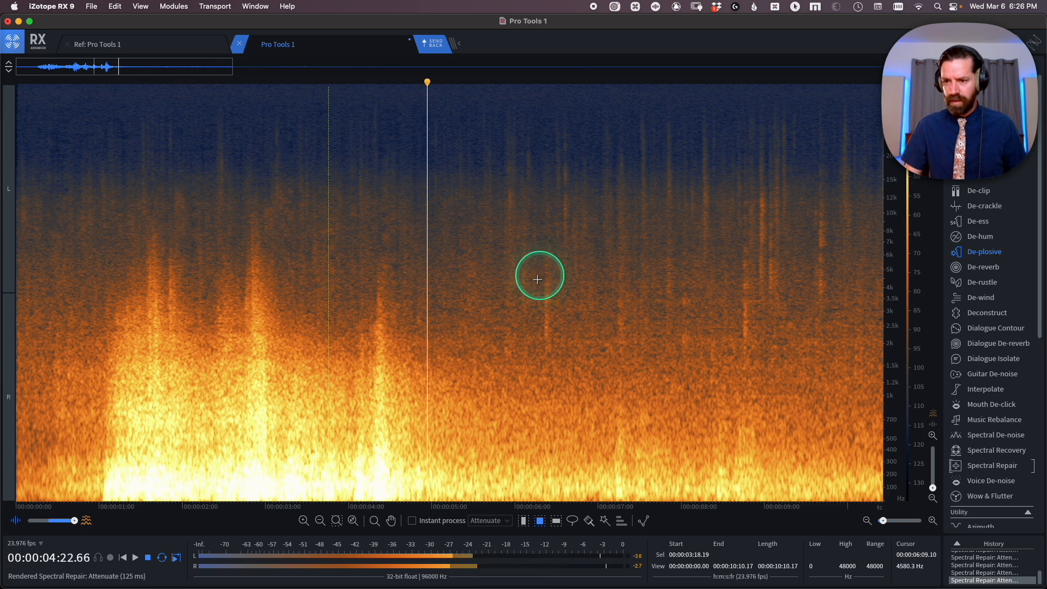
click(603, 342)
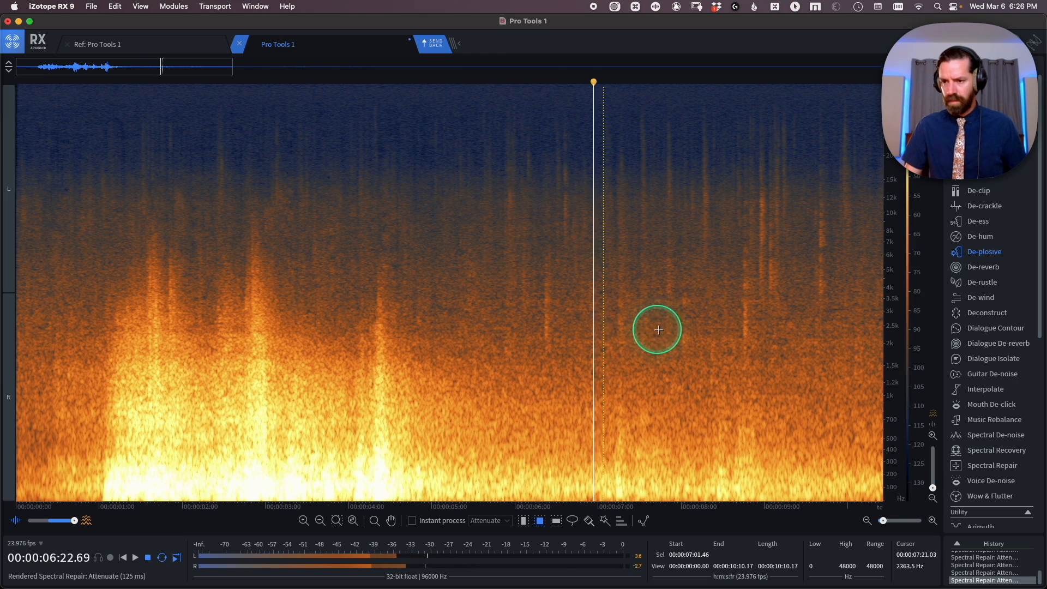
key(super+minus)
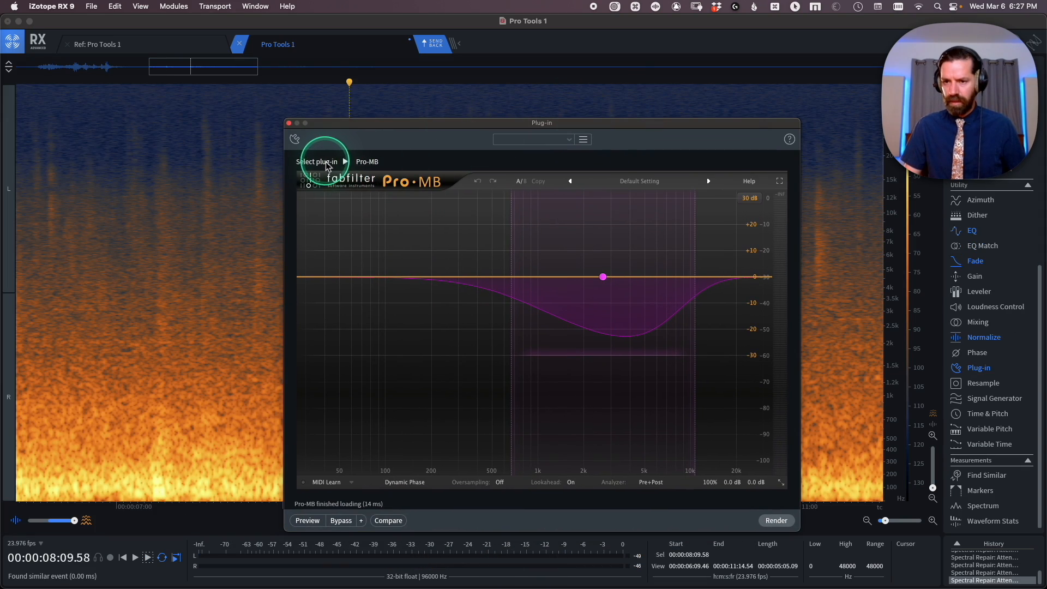
Step: Load iZotope's Neutron 3 Transient Shaper in the Plug-in module and set its detection mode to Precise
click(346, 162)
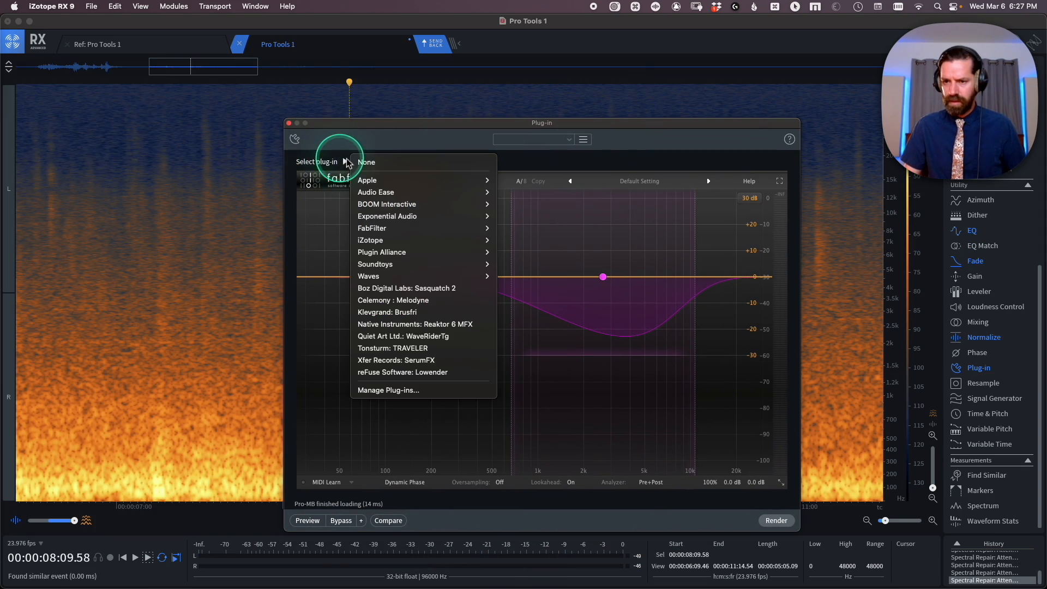
mouse_move(399, 242)
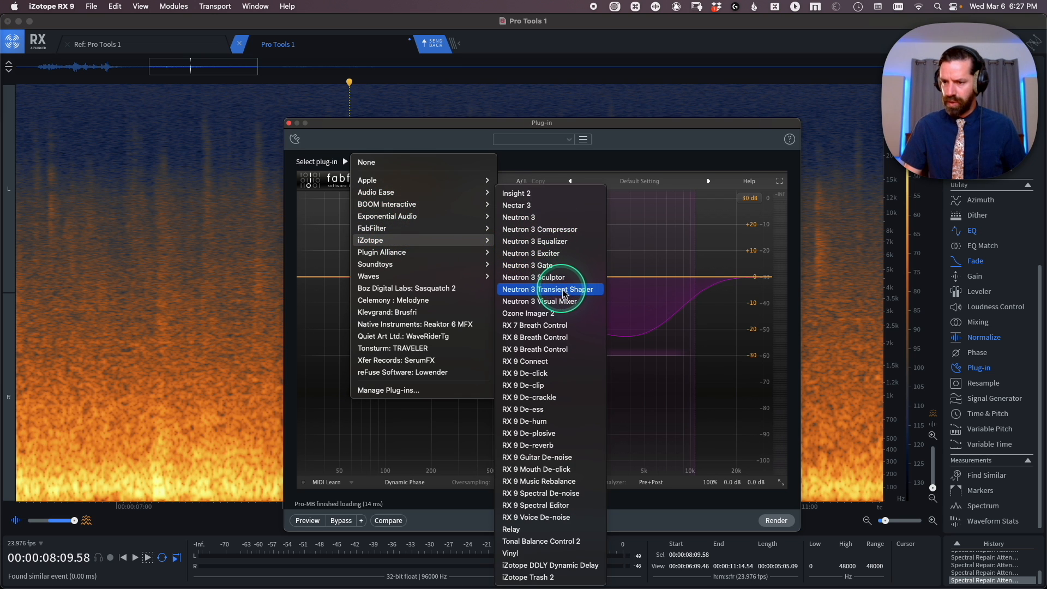
click(524, 290)
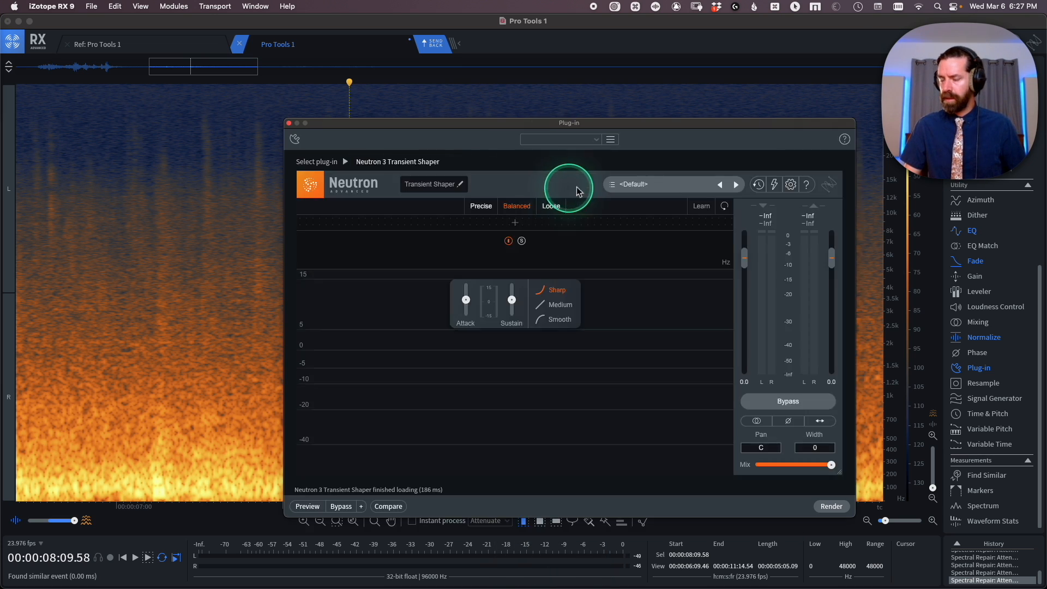
drag(579, 131, 738, 127)
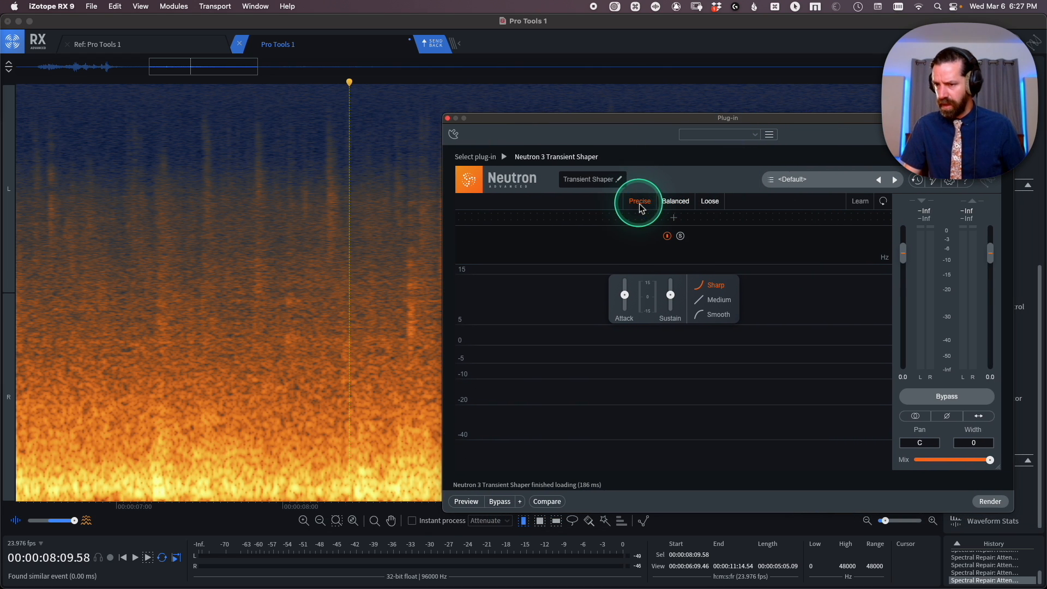
drag(664, 124, 630, 102)
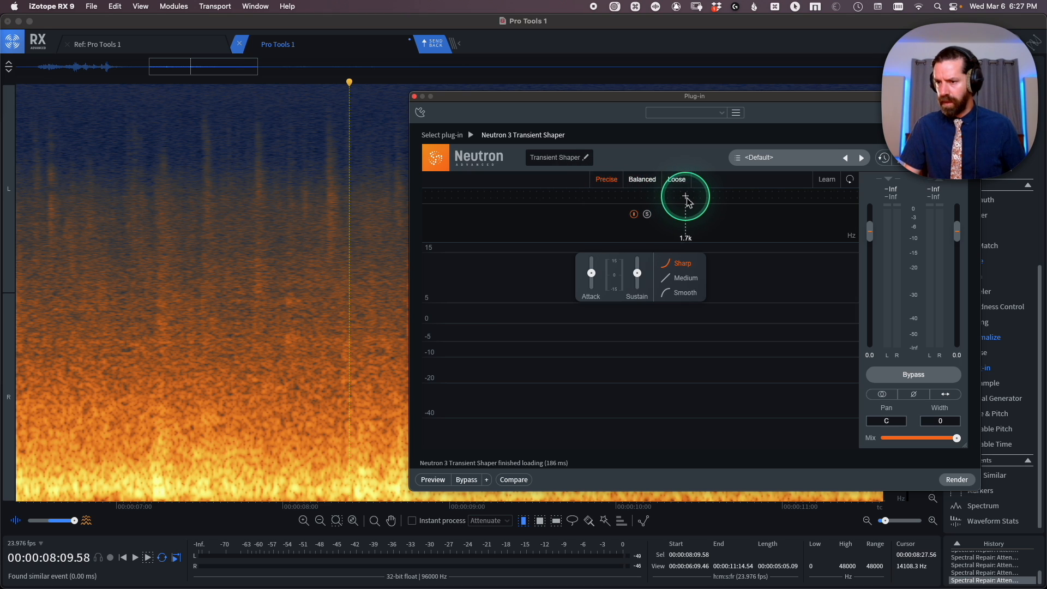
Step: Examine the full recording's spectrogram, marking the band around 1.6 to 1.9 kHz to judge how low the clicks reach
drag(613, 98, 165, 428)
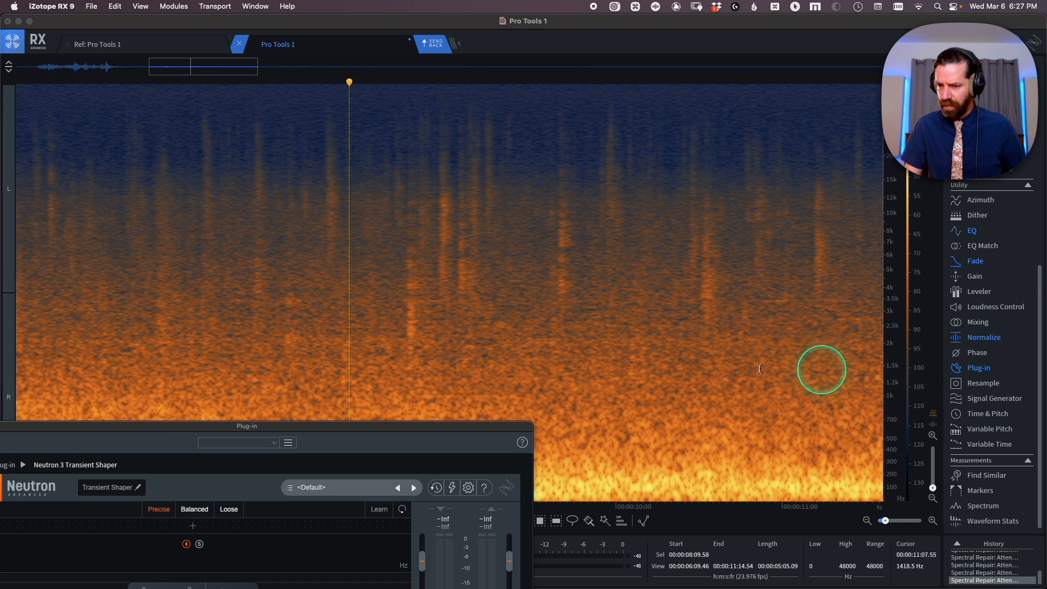
key(space)
key(super+minus)
key(super+minus)
key(super+minus)
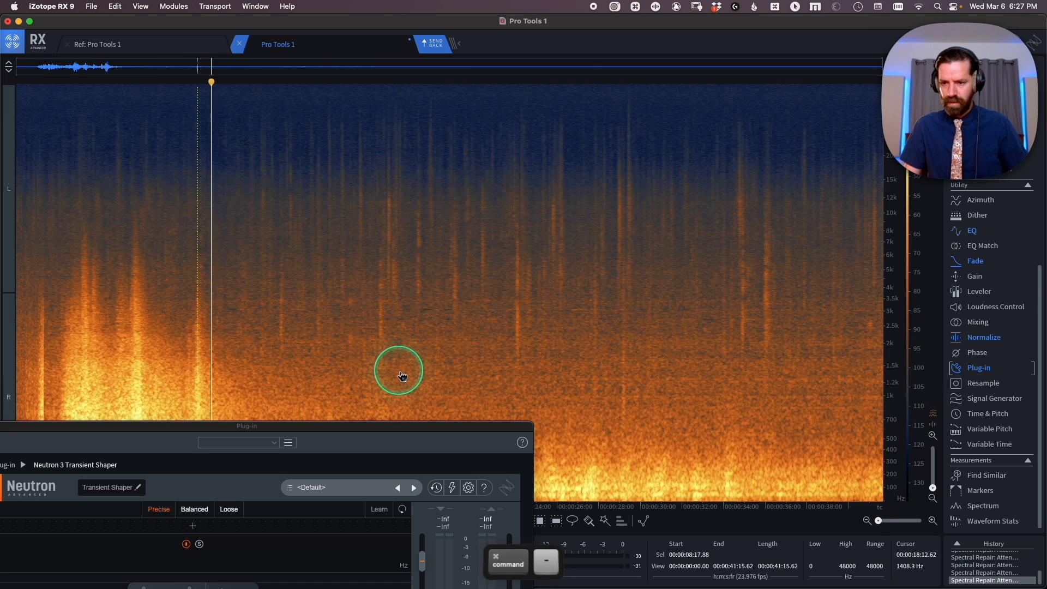
key(f)
key(space)
drag(395, 349, 397, 361)
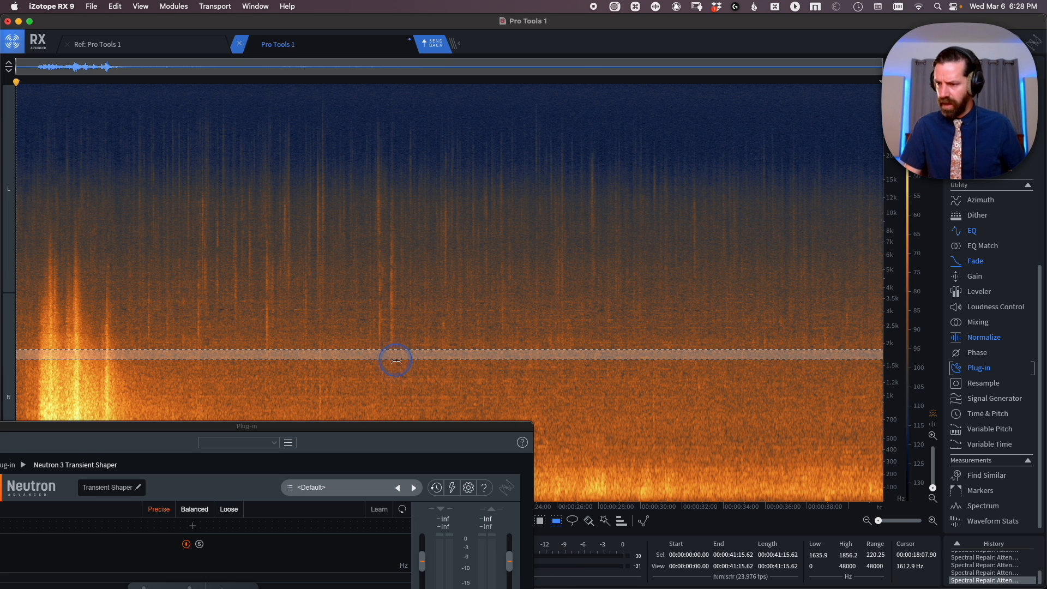
click(823, 394)
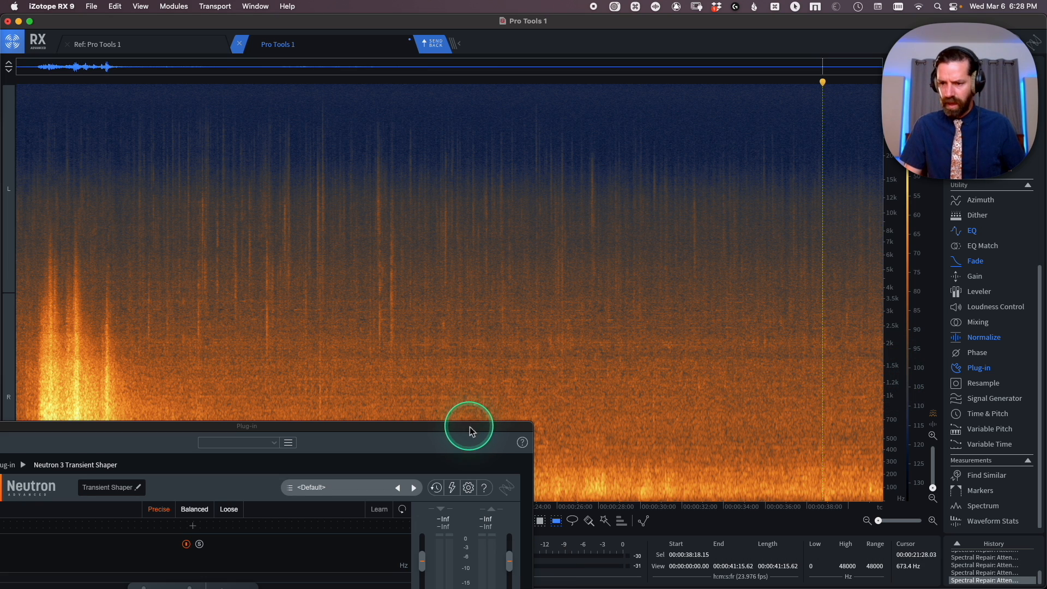
Step: Split the Transient Shaper into two bands at about 1.6 kHz and lower the high band's attack to its minimum
drag(469, 426, 568, 160)
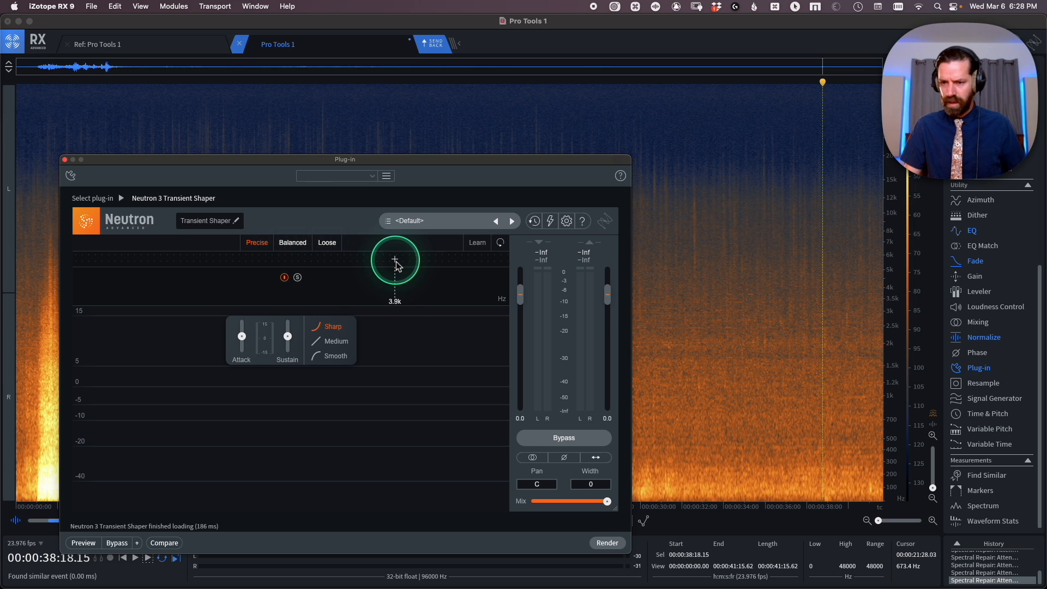
drag(397, 265, 340, 266)
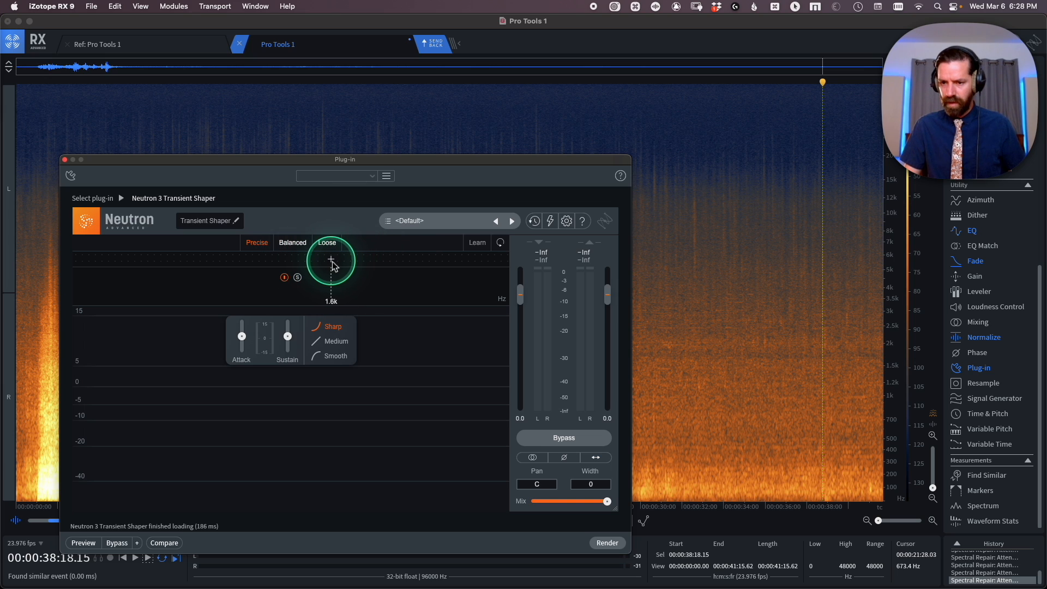
click(324, 263)
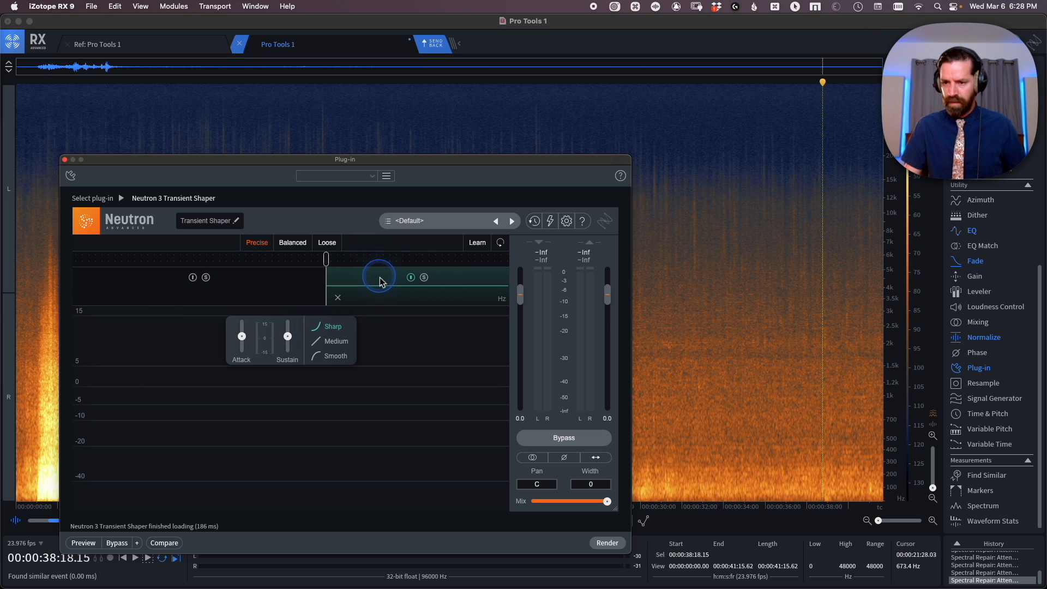
drag(242, 336, 232, 453)
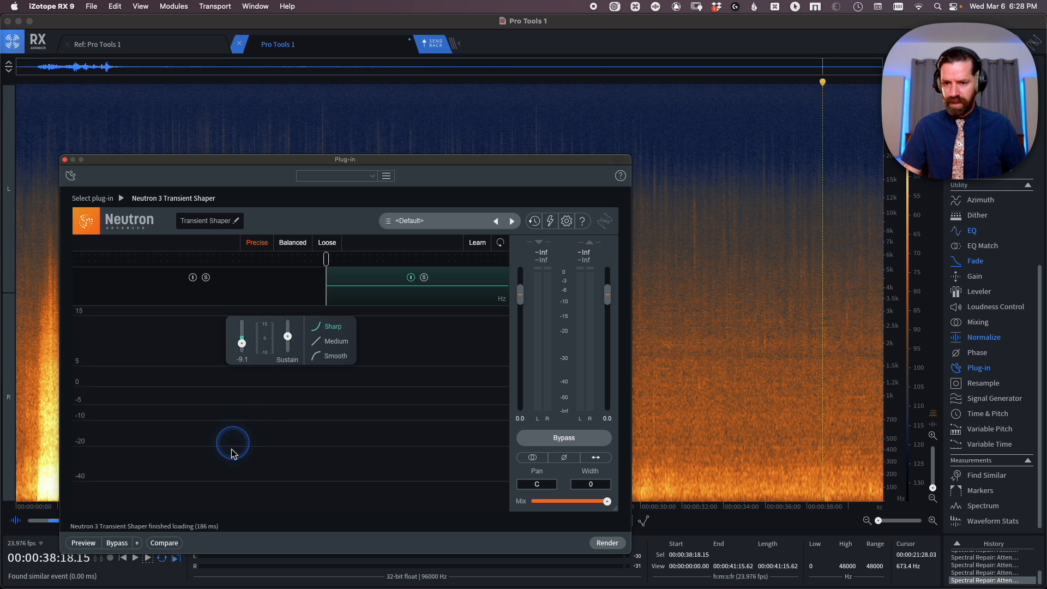
Step: Select the recording from about 8 to 22 seconds, then preview and render the Transient Shaper on it
drag(418, 161, 759, 308)
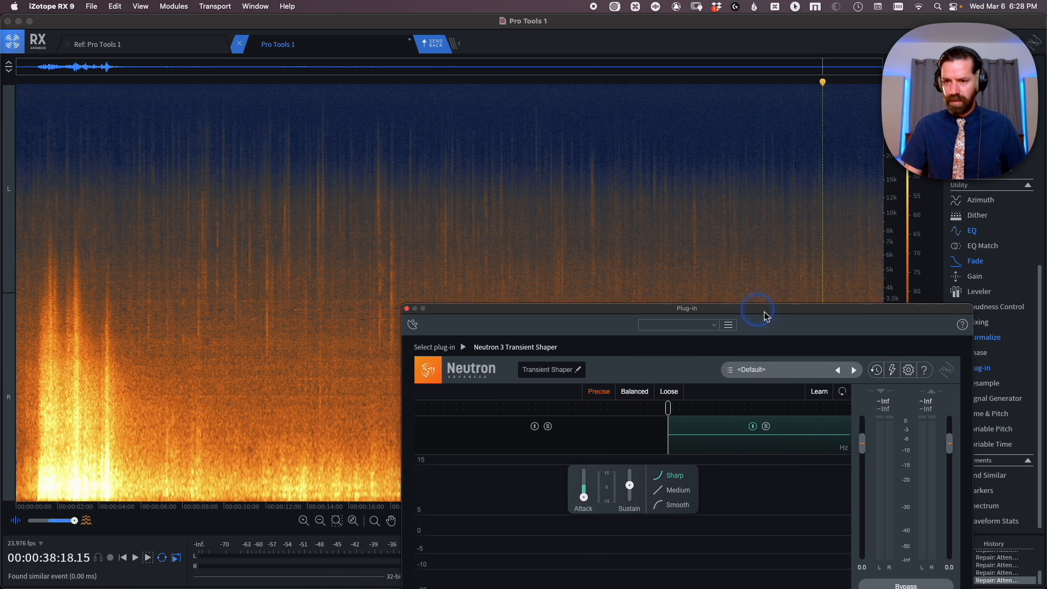
drag(184, 271, 490, 305)
key(space)
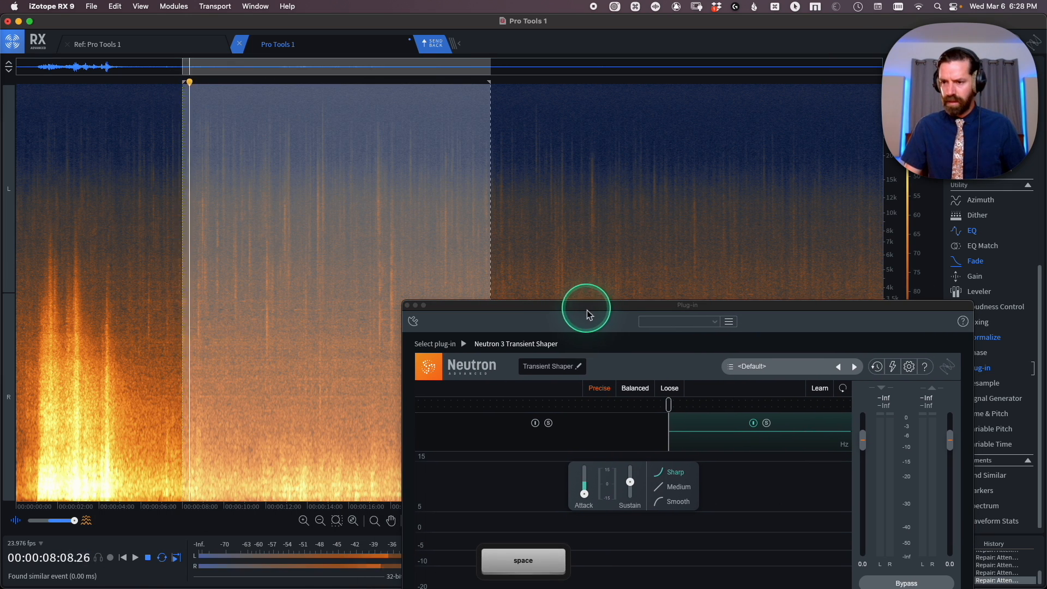
drag(587, 306, 612, 121)
click(448, 498)
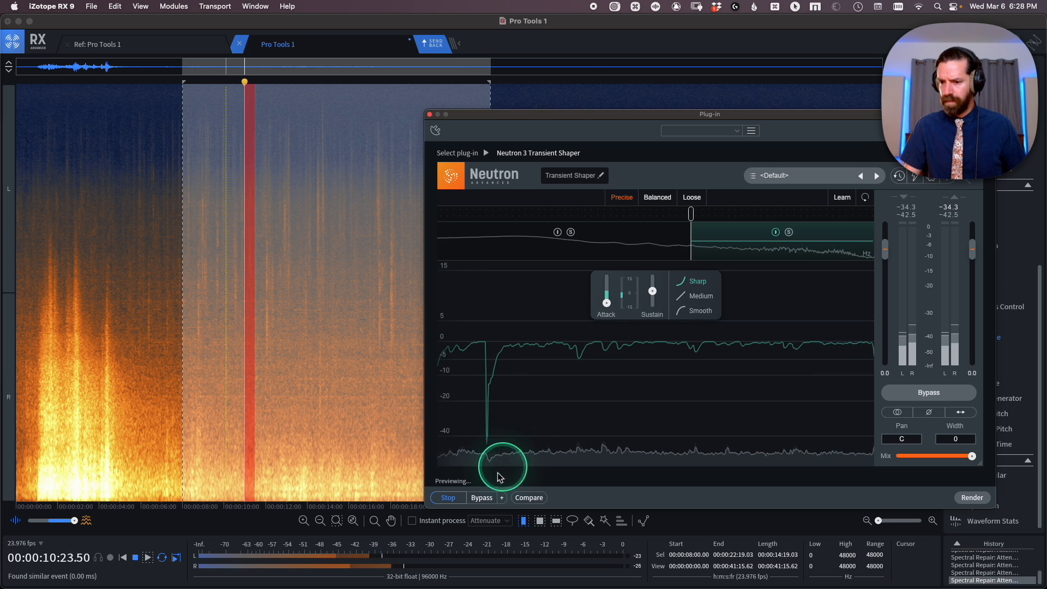
click(454, 498)
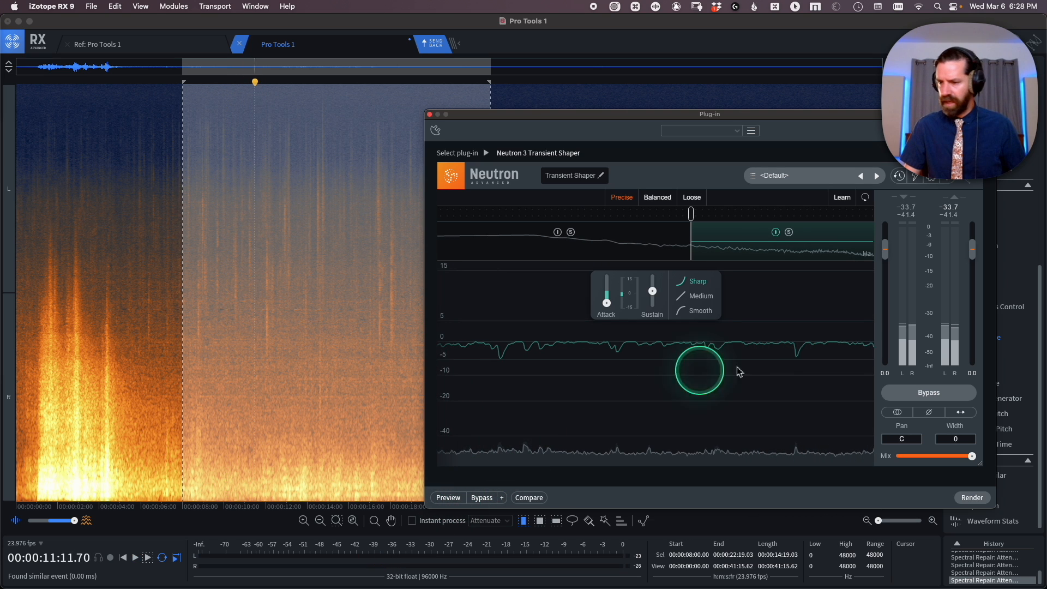
click(973, 498)
Step: Move the plug-in window off the selection and compare the spectrogram before and after the Transient Shaper render by repeatedly undoing and redoing it
drag(572, 131, 706, 359)
key(super+z)
key(shift+super+z)
key(super+z)
key(shift+super+z)
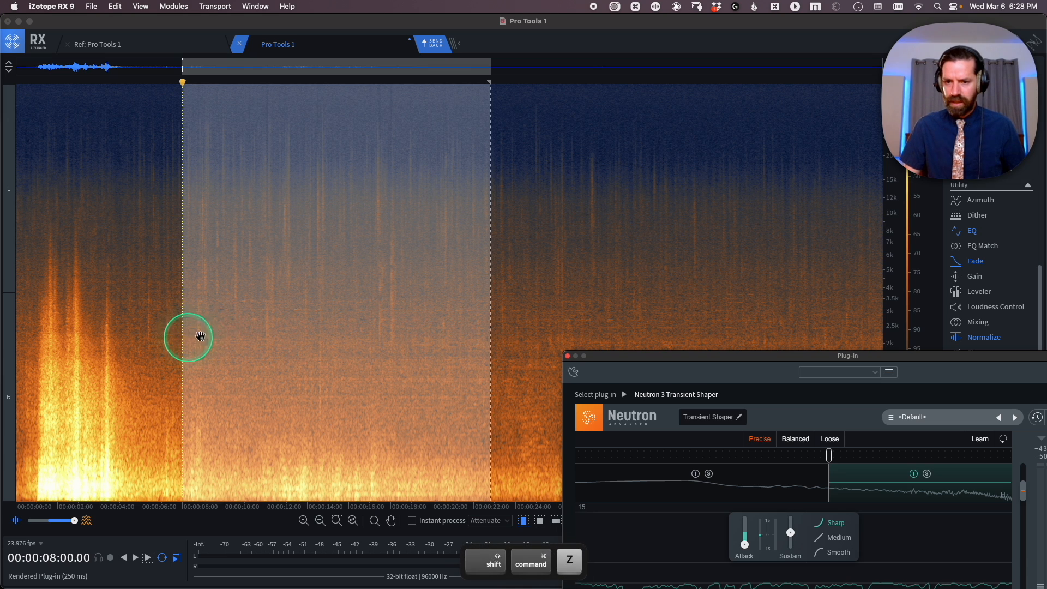
key(super+z)
key(shift+super+z)
key(super+z)
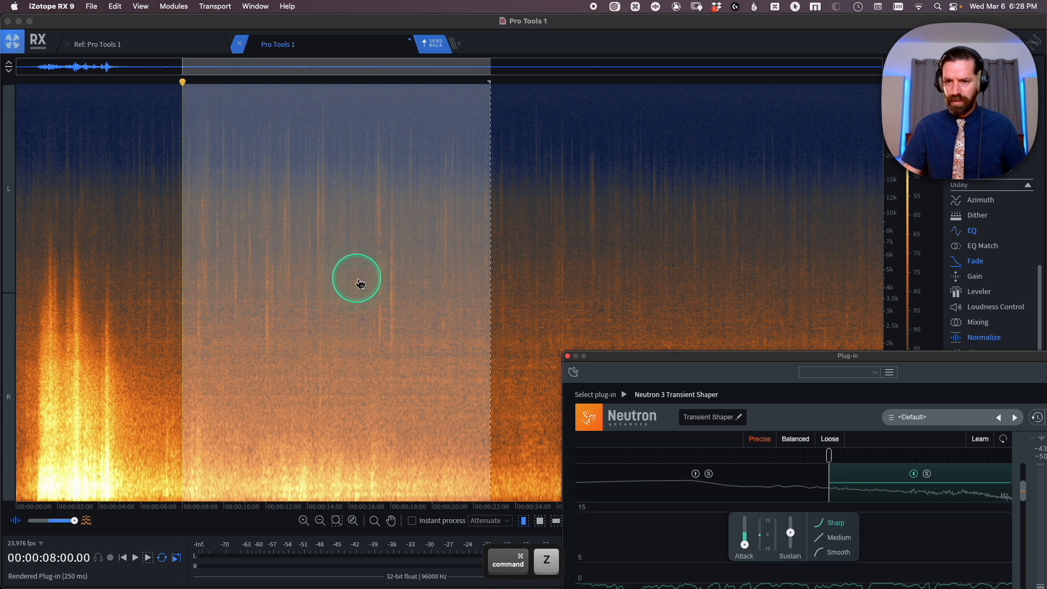
key(shift+super+z)
key(super+z)
key(shift+super+z)
key(super+z)
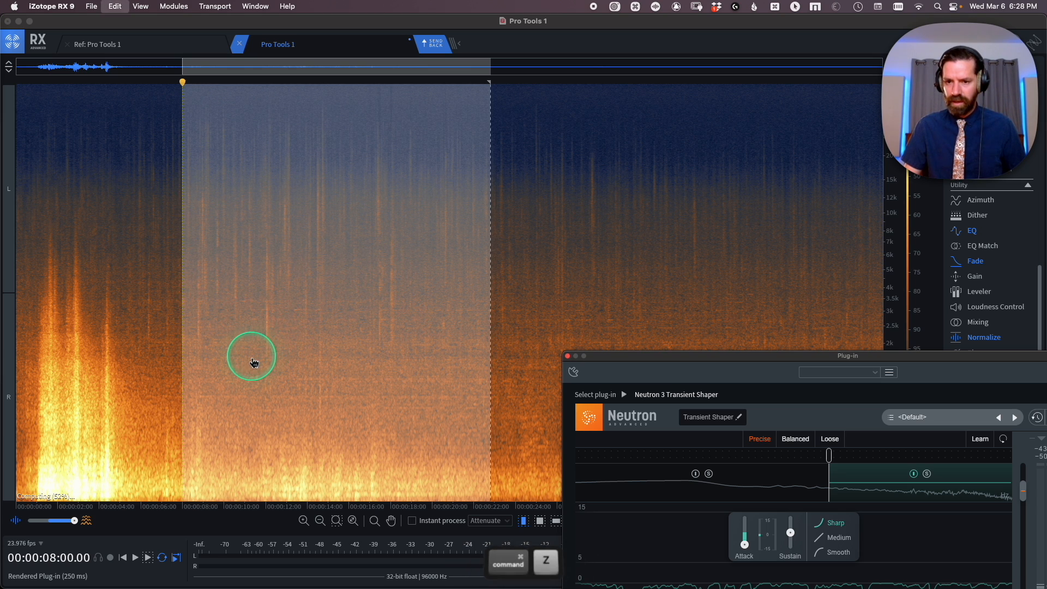
key(shift+super+z)
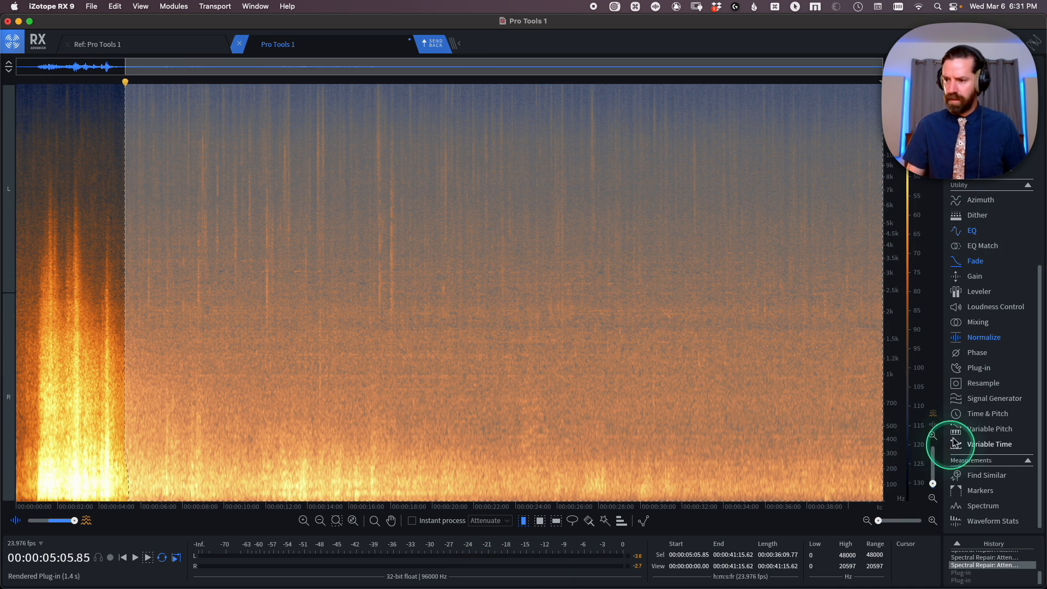
Step: Render the Transient Shaper twice on the selection from about 5 seconds to the end, and close the Plug-in module
click(979, 368)
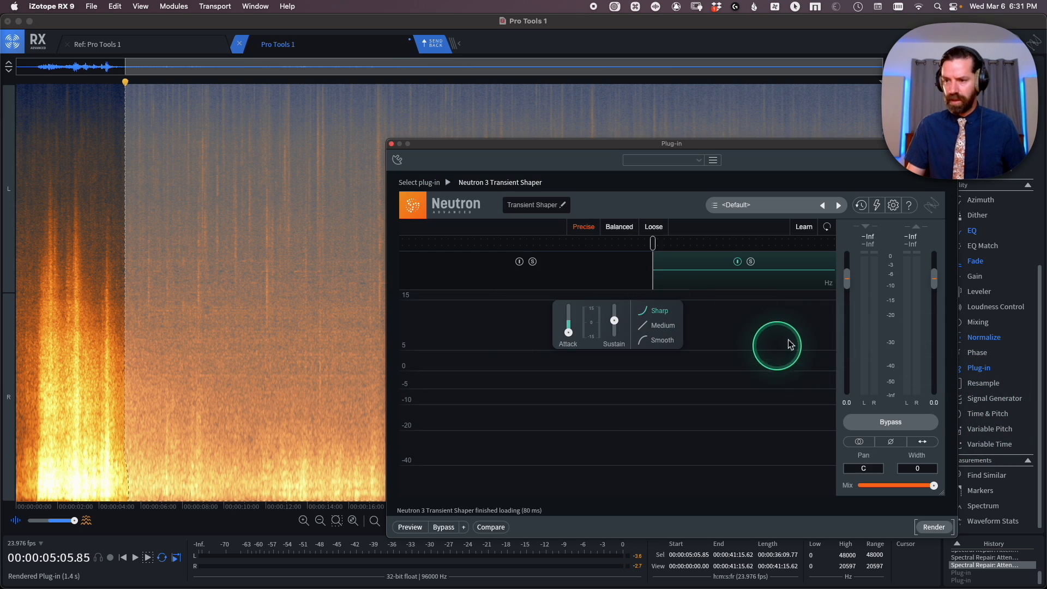
click(935, 528)
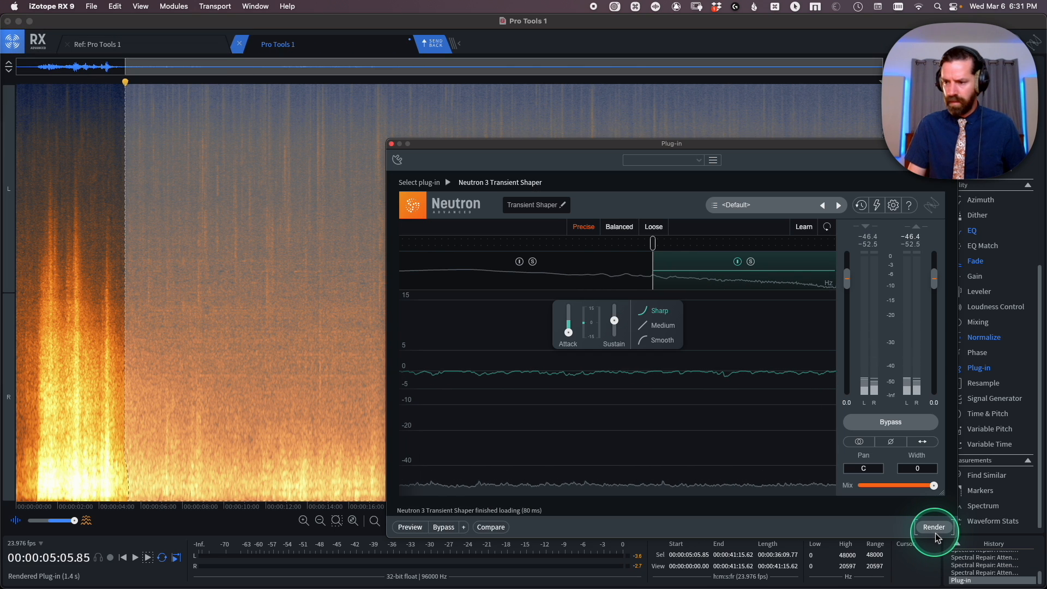
click(935, 528)
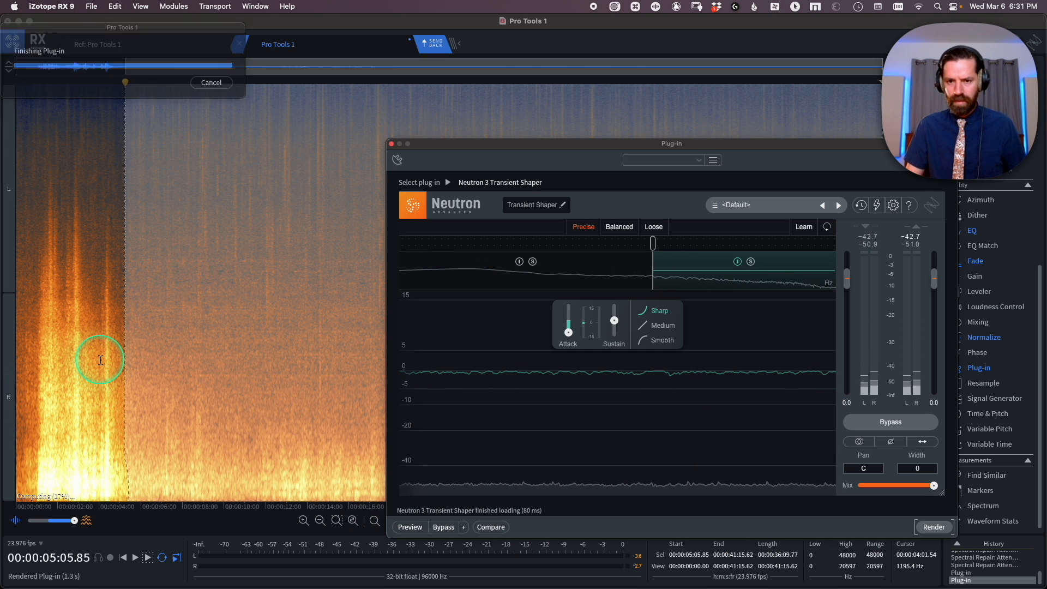
click(97, 360)
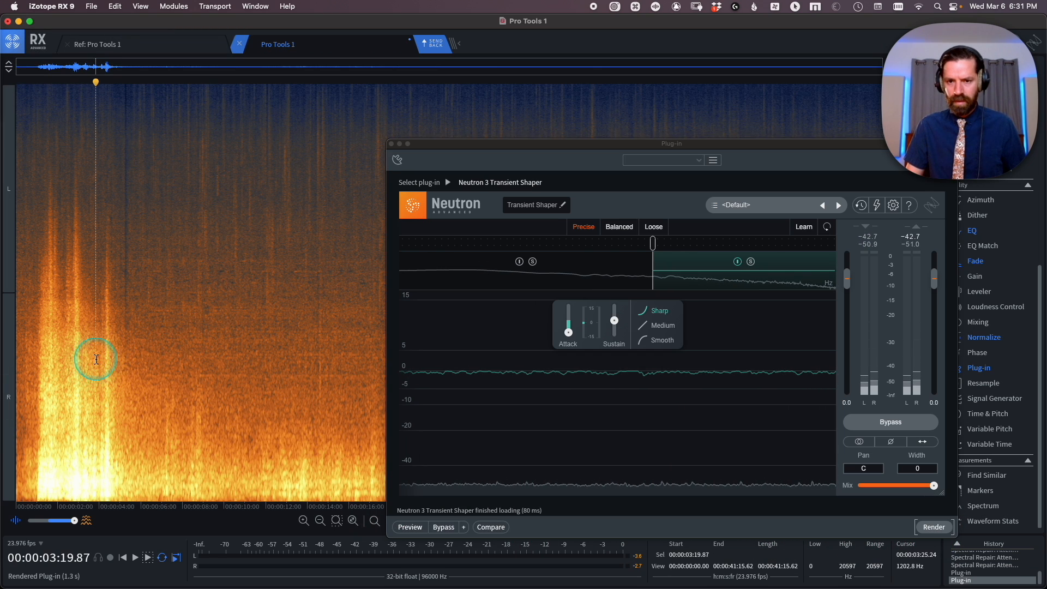
click(393, 145)
Step: Copy a narrow block above about 1.5 kHz at about 5.4 seconds and paste it over the dark vertical gap just before it
key(super+equal)
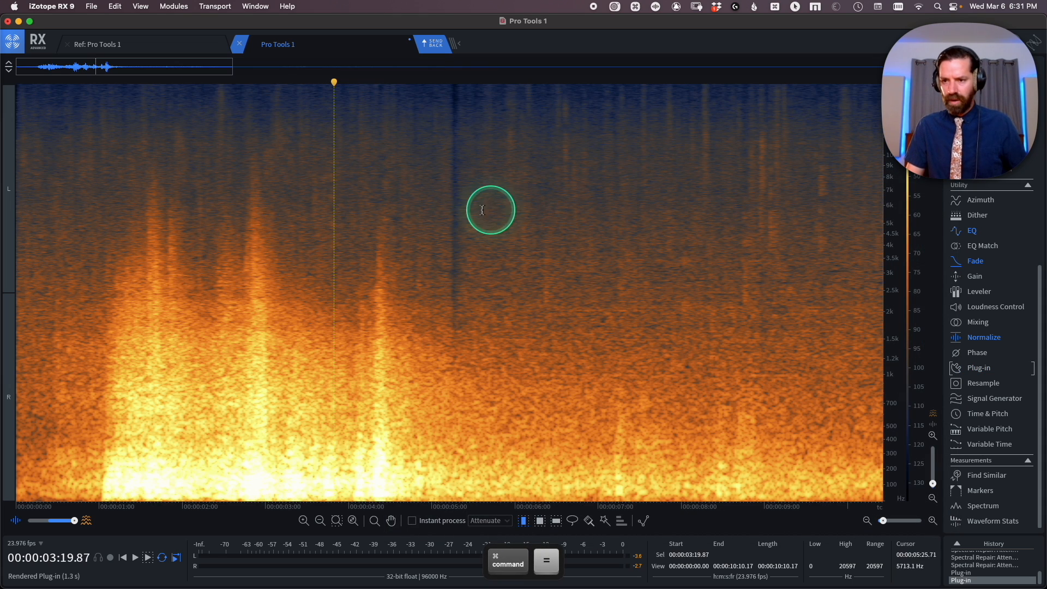
click(480, 211)
key(super+equal)
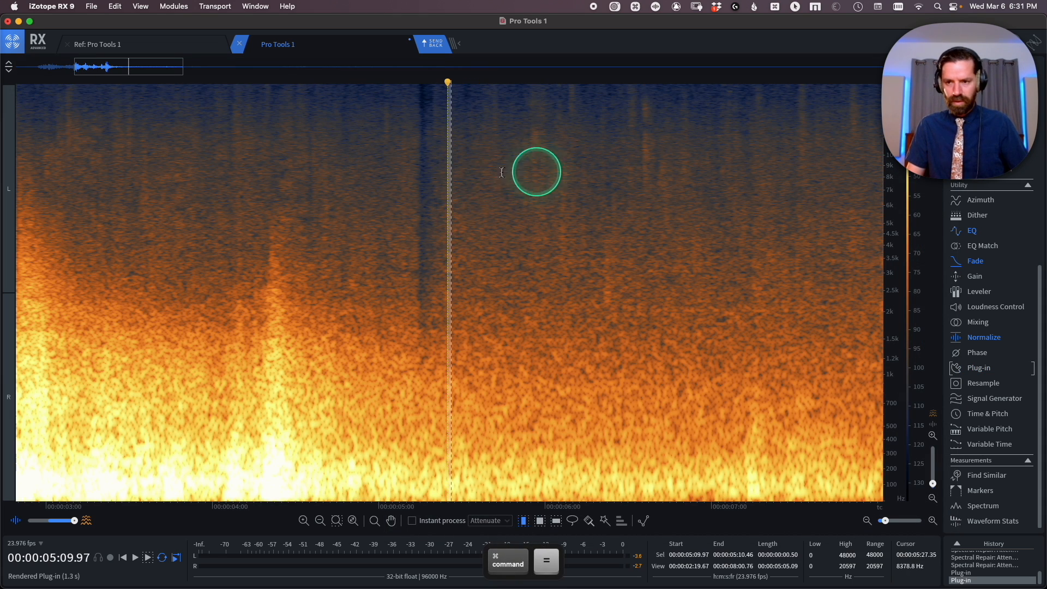
key(t)
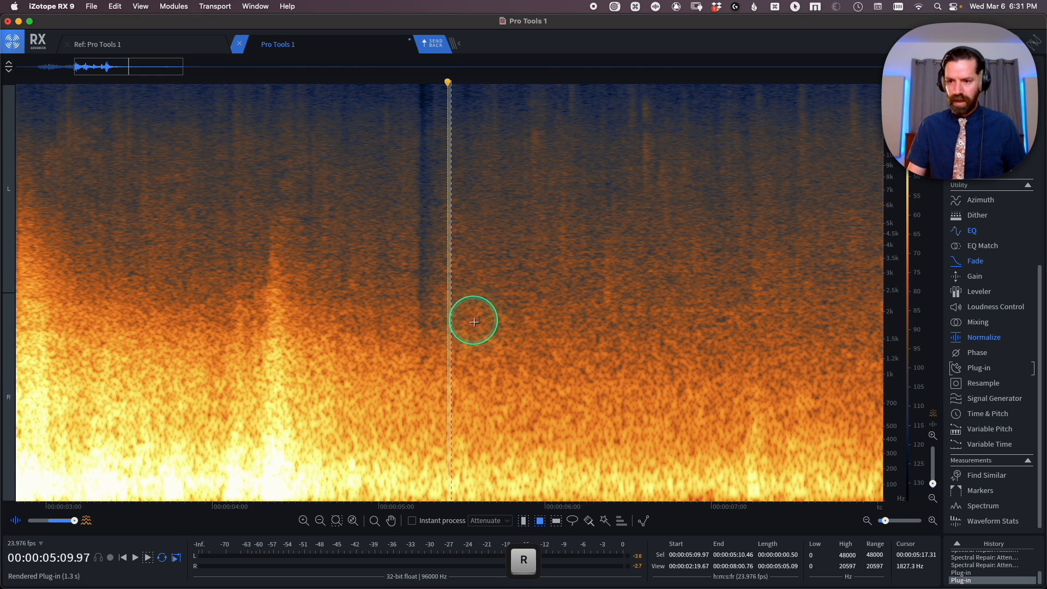
drag(471, 343, 499, 48)
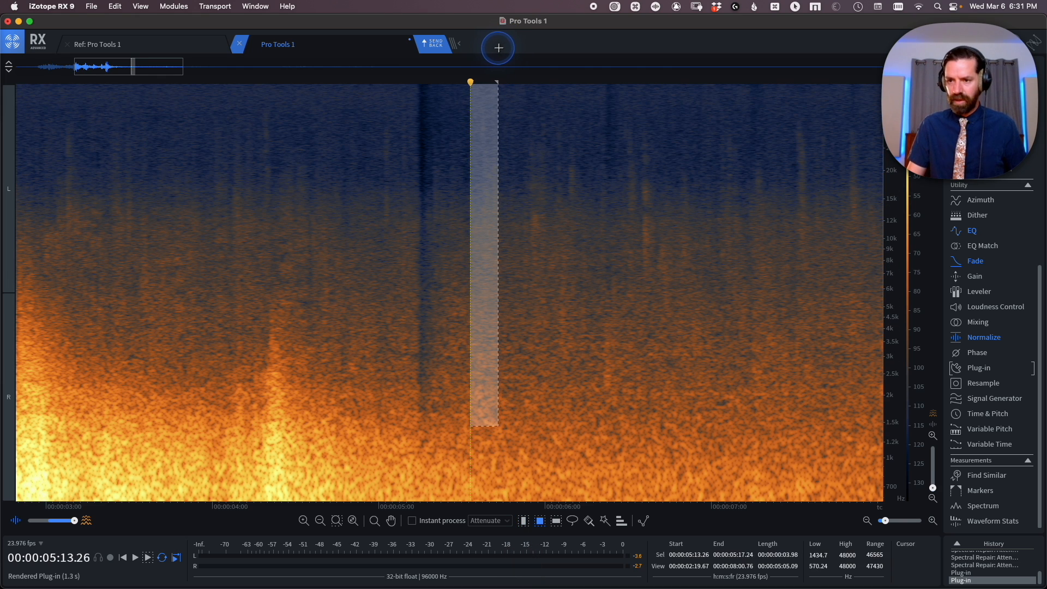
drag(486, 138, 473, 138)
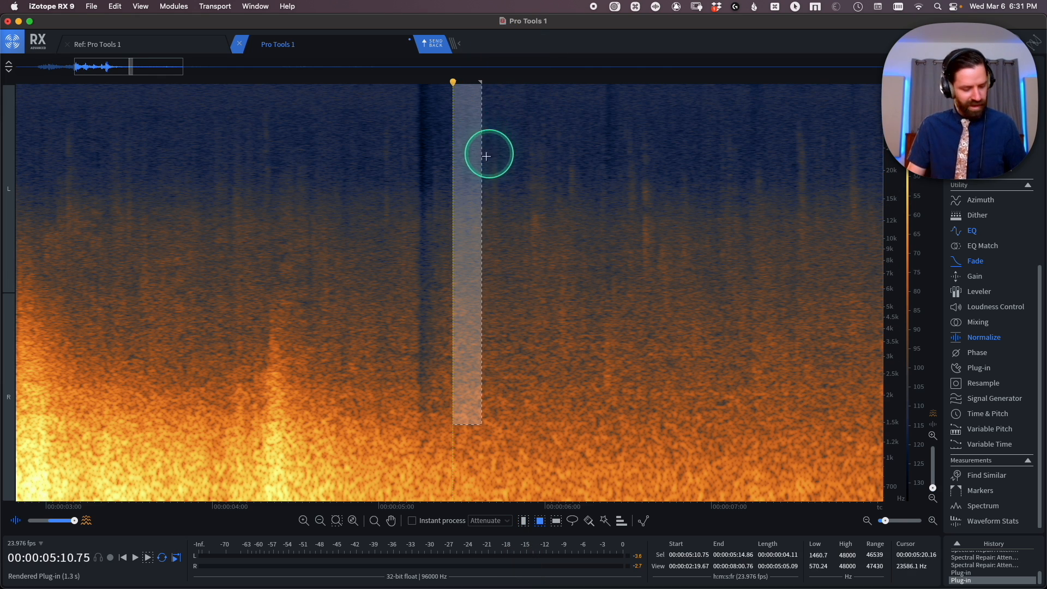
key(super)
drag(479, 181, 427, 186)
key(super+c)
click(323, 227)
key(super+v)
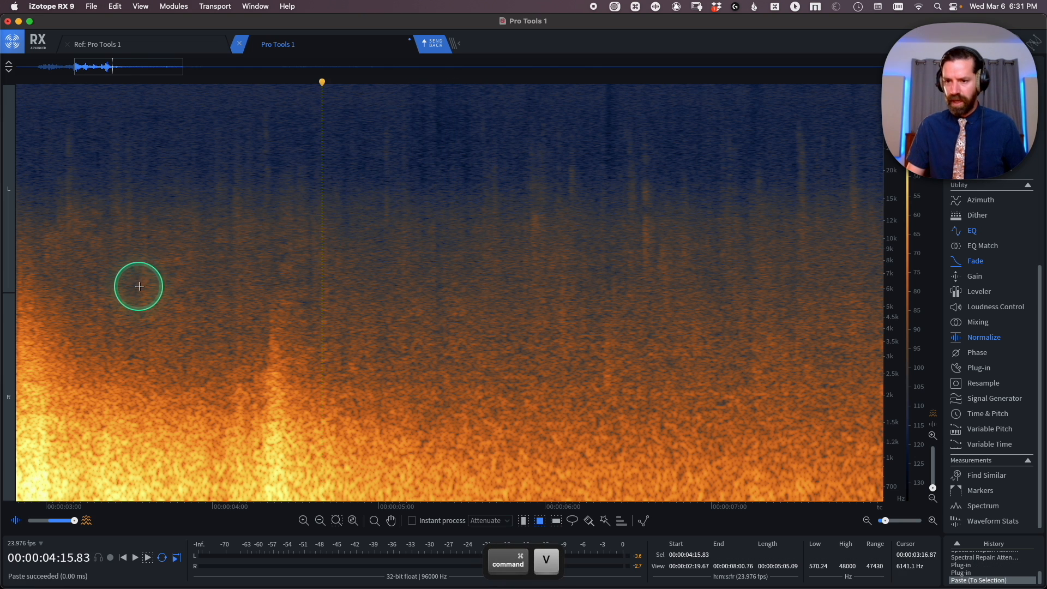
Step: Play the patched transition from about 3.5 seconds, and compare the spectrogram with and without the paste by undoing and redoing it
click(136, 286)
key(space)
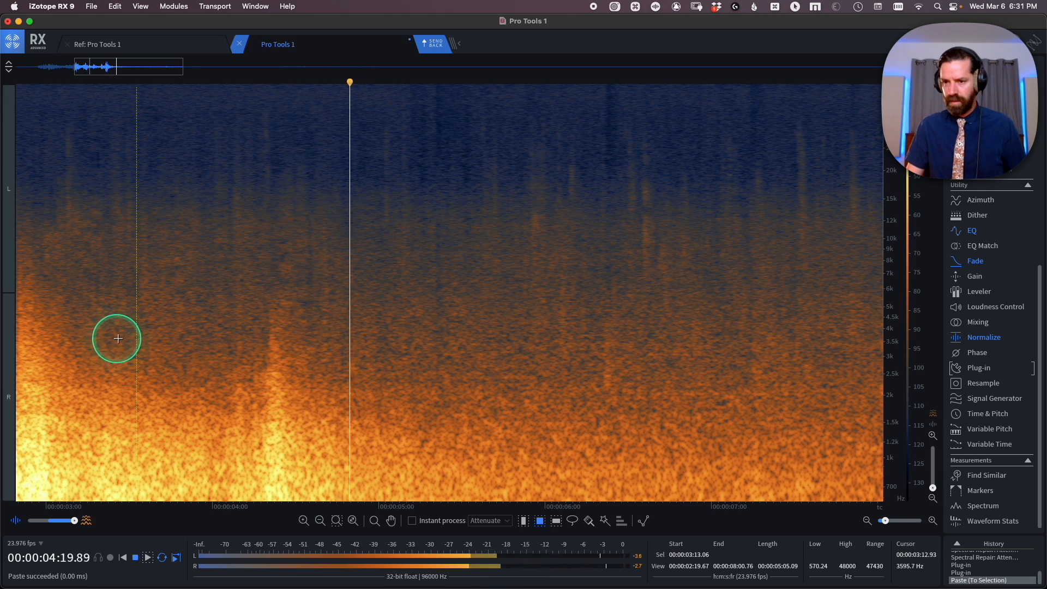
key(super+minus)
key(super+minus)
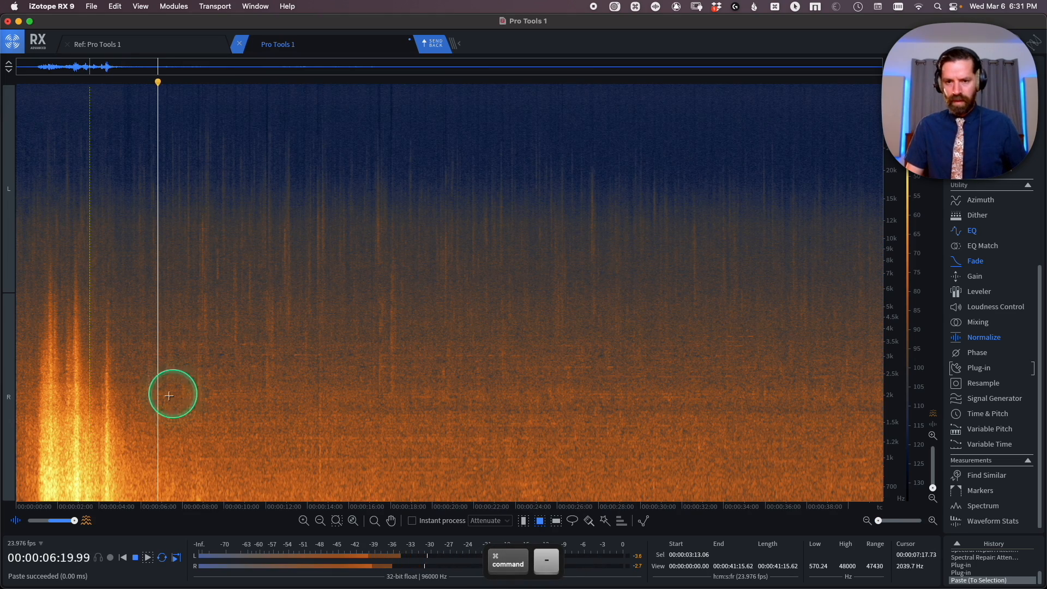
key(space)
key(super+equal)
key(super+equal)
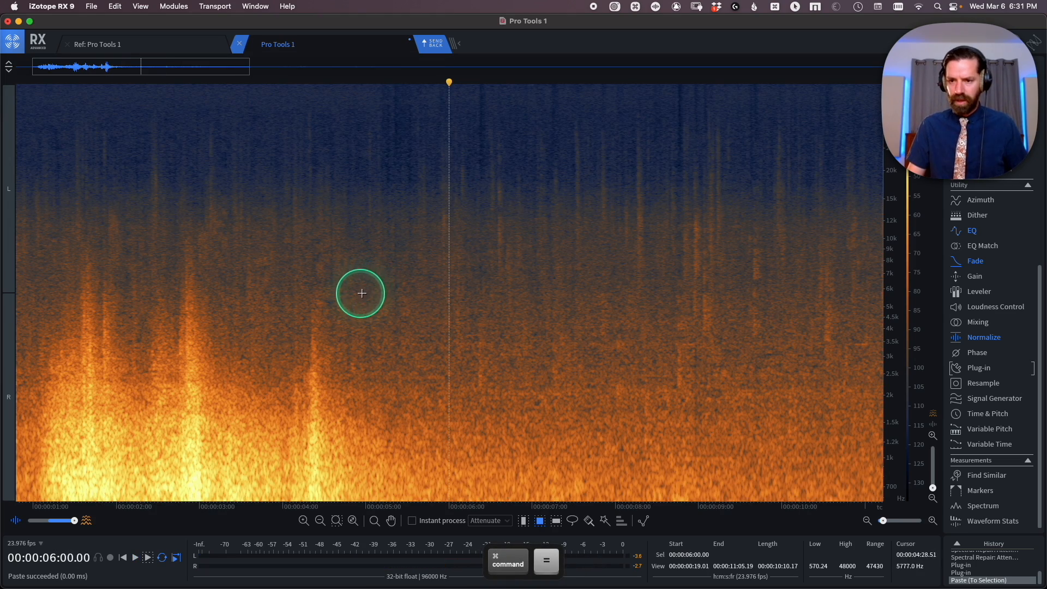
key(super+z)
key(super+shift+z)
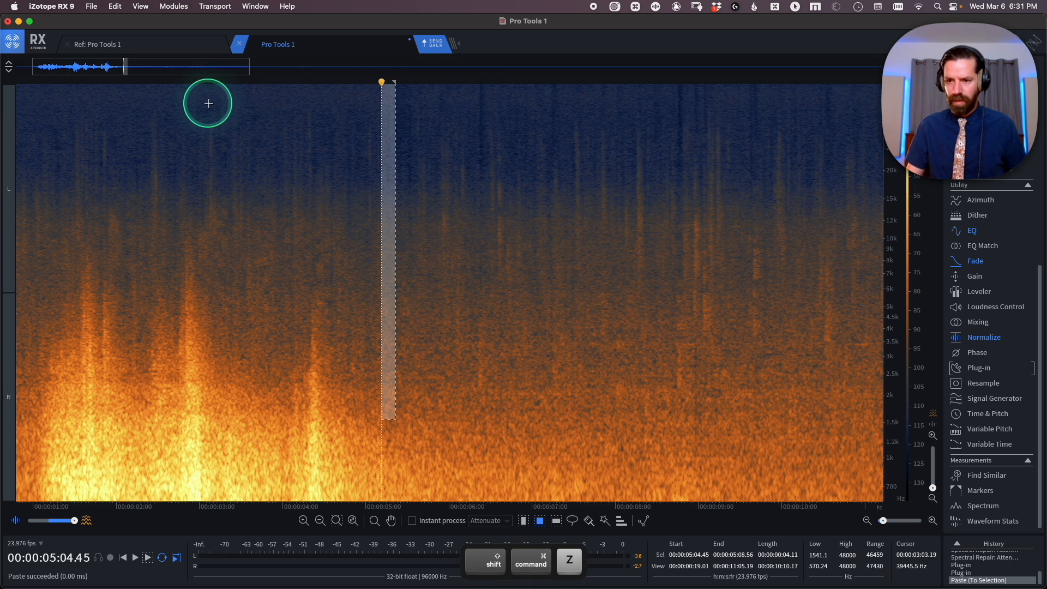
Step: Examine the default paste modes and the limited-bandwidth options in the Misc preferences, and cancel the dialog
click(57, 7)
click(53, 41)
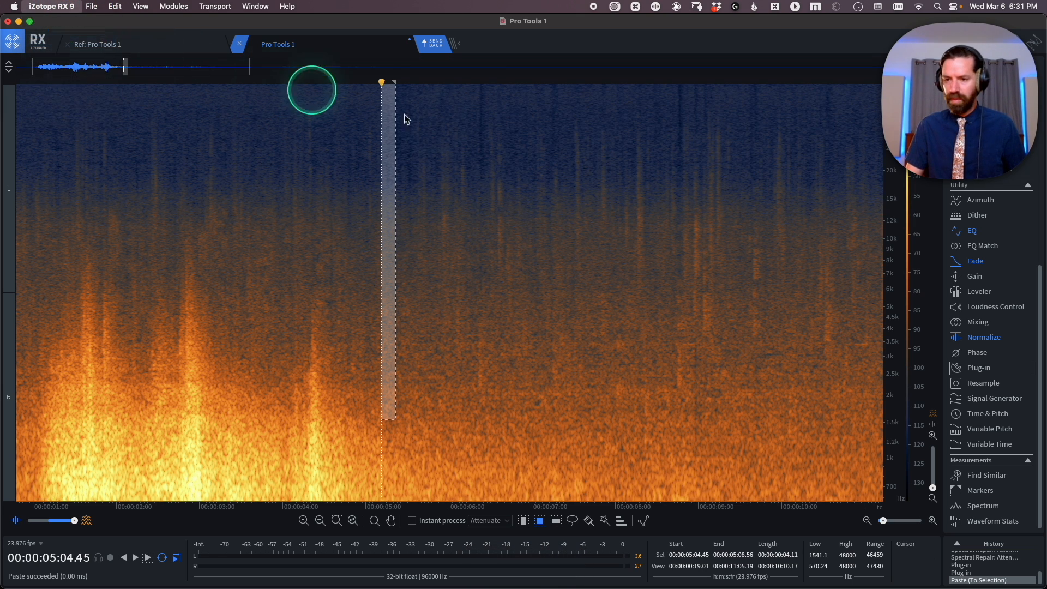
click(437, 238)
click(474, 239)
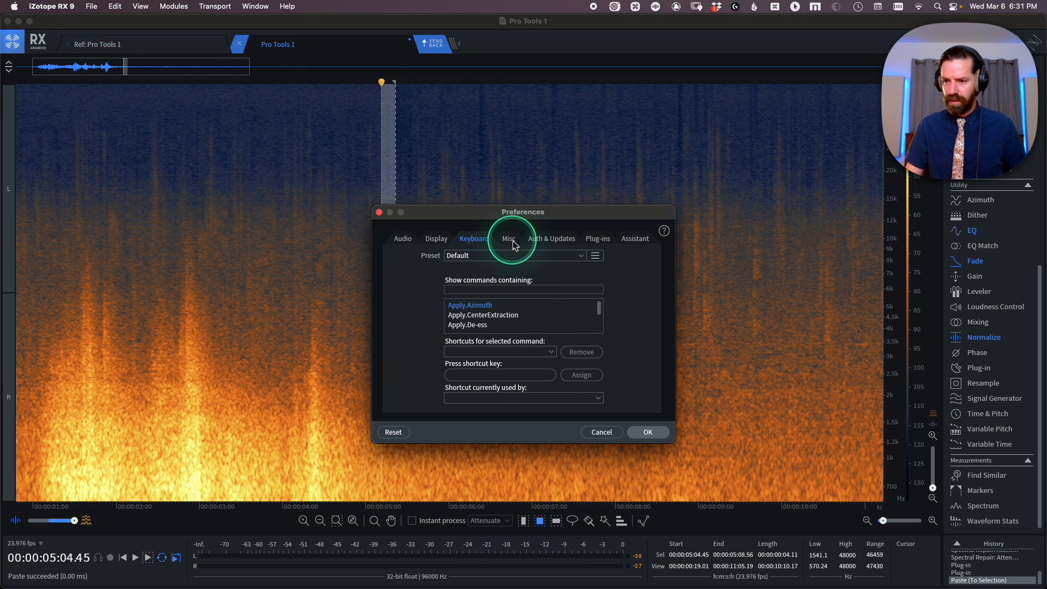
click(508, 240)
drag(556, 217, 669, 202)
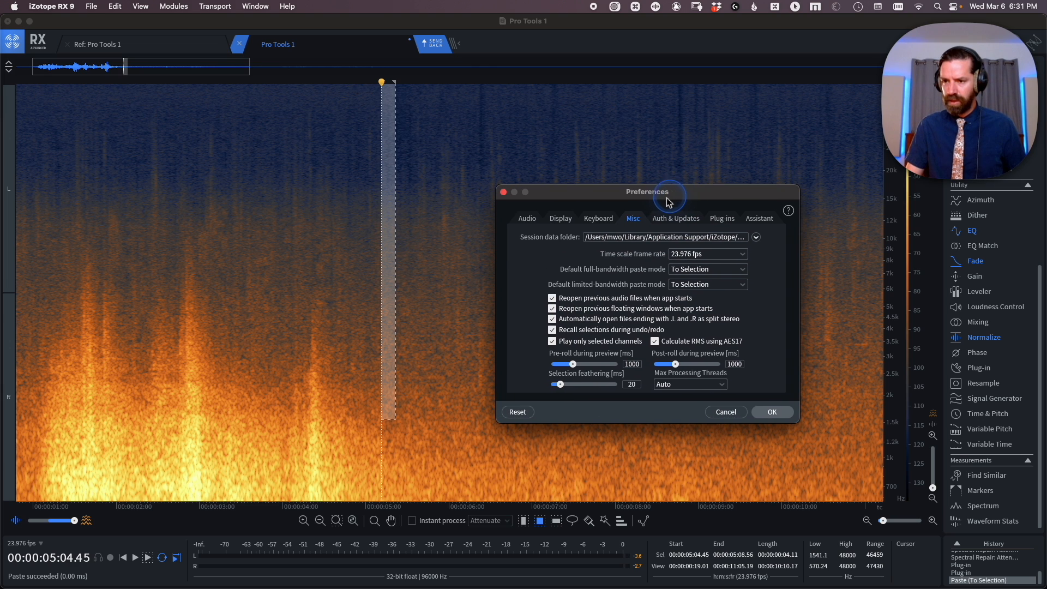
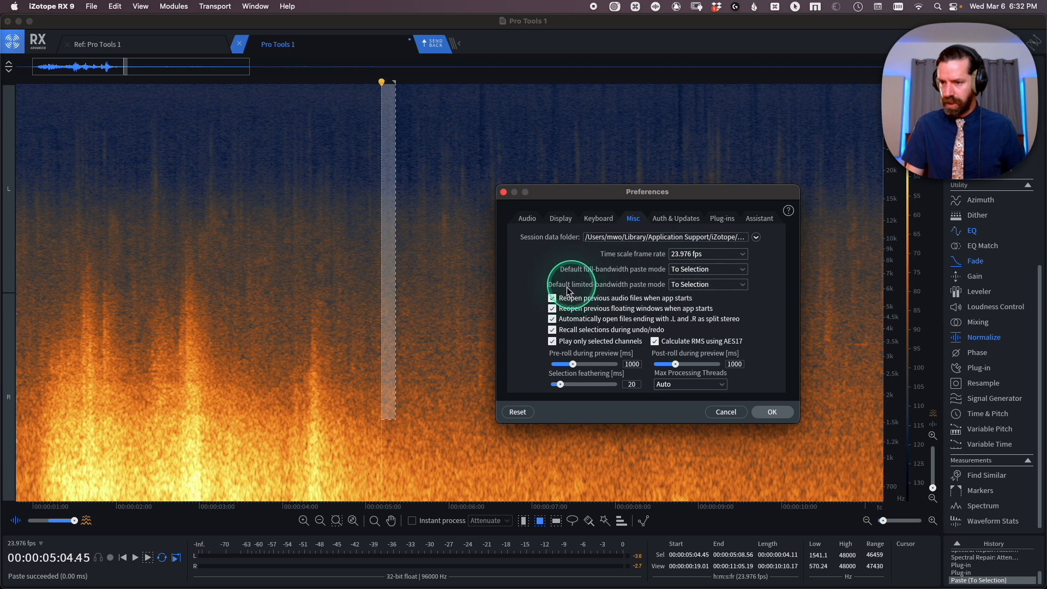
click(702, 287)
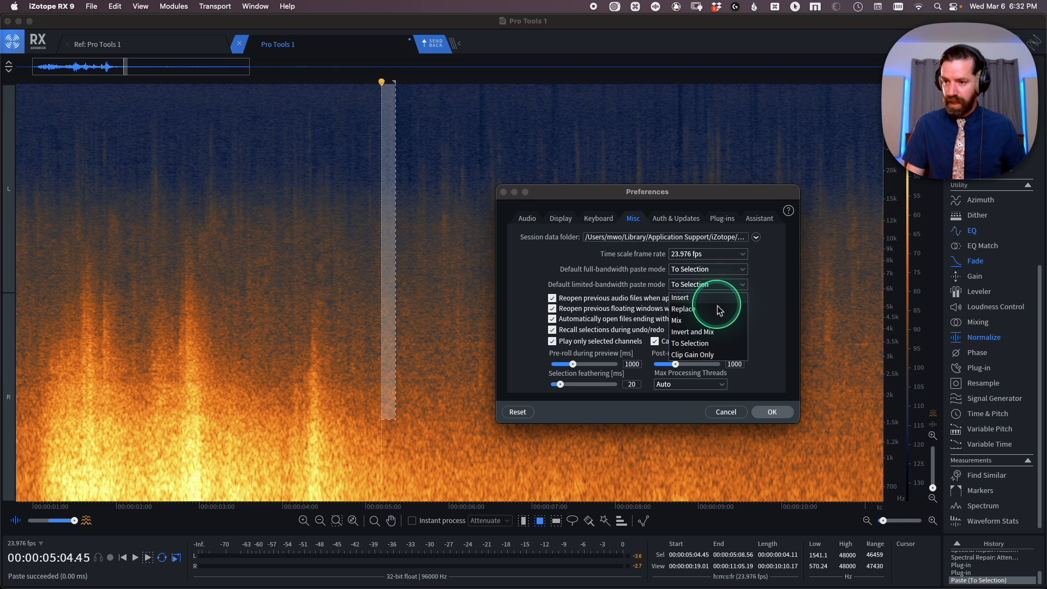
click(610, 282)
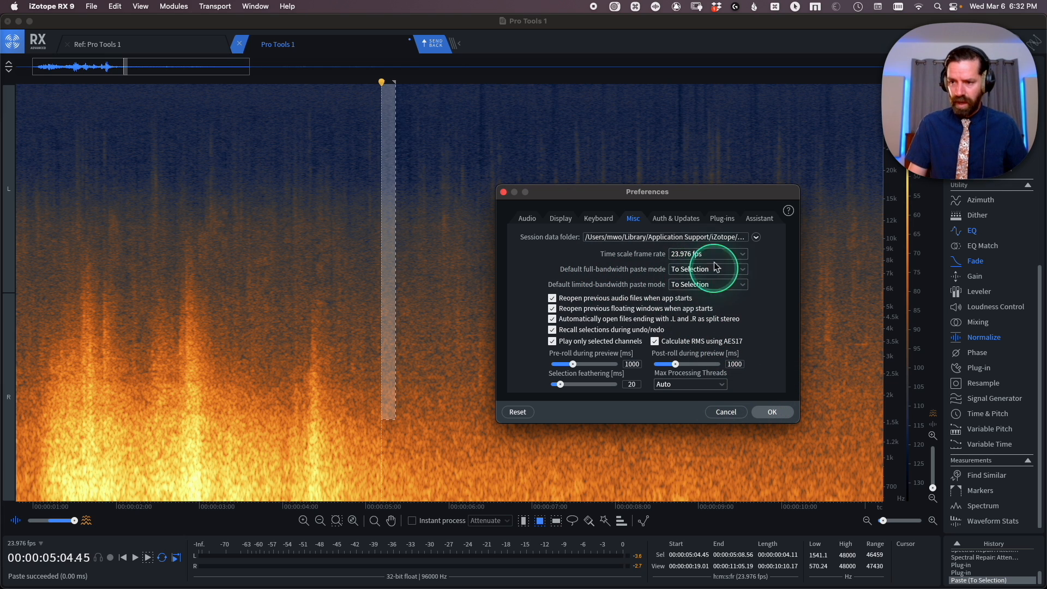
click(731, 411)
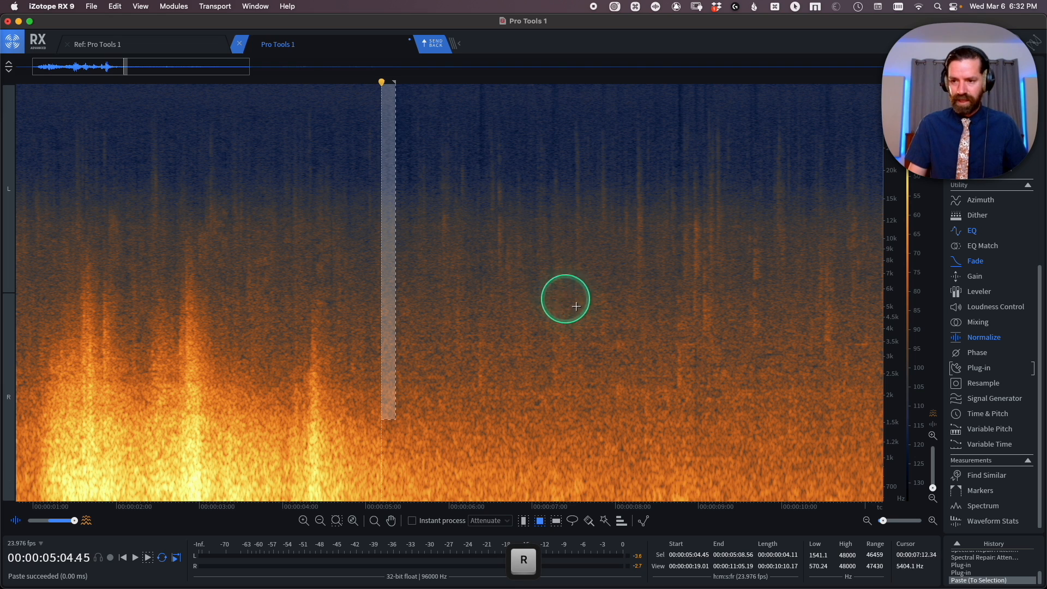
Step: Try pasting a block copied from about 1 to 4.1 kHz into a smaller selection near 6.5 seconds between 2.6 and 3.4 kHz, and undo it
drag(565, 326, 648, 462)
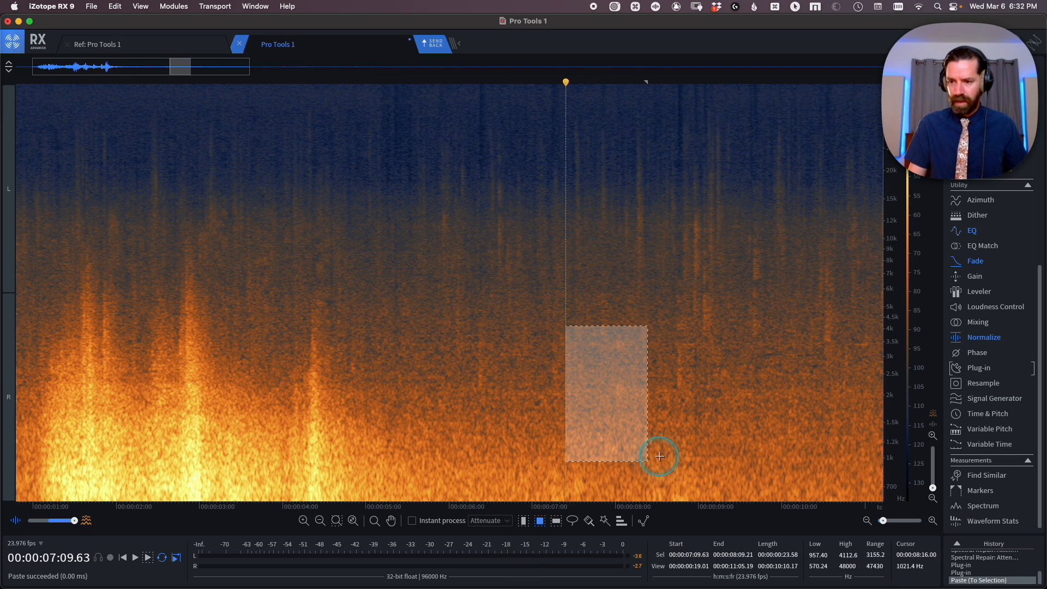
key(super+c)
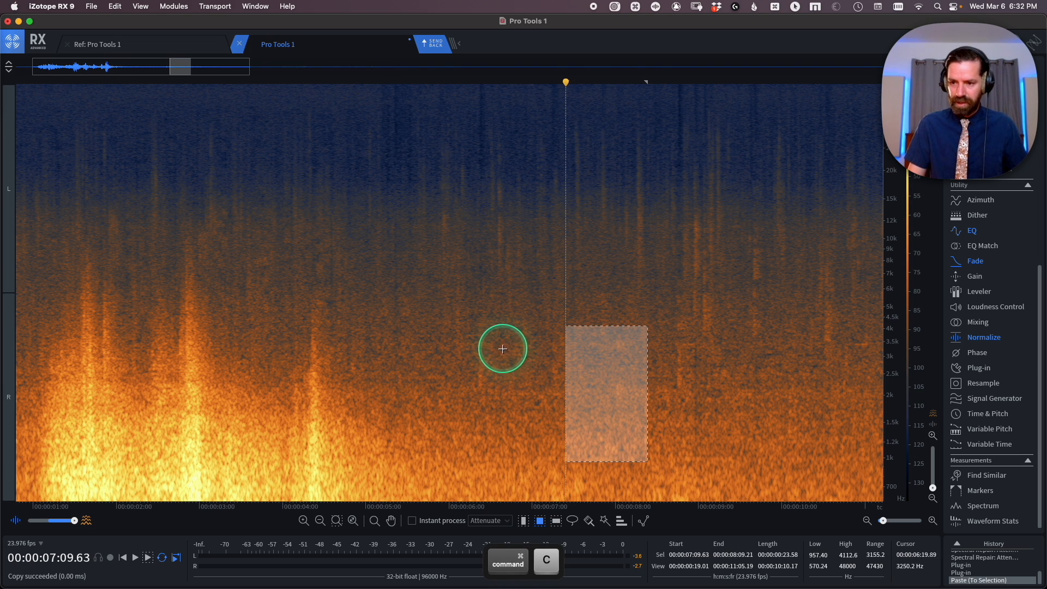
drag(491, 345, 508, 369)
key(super+v)
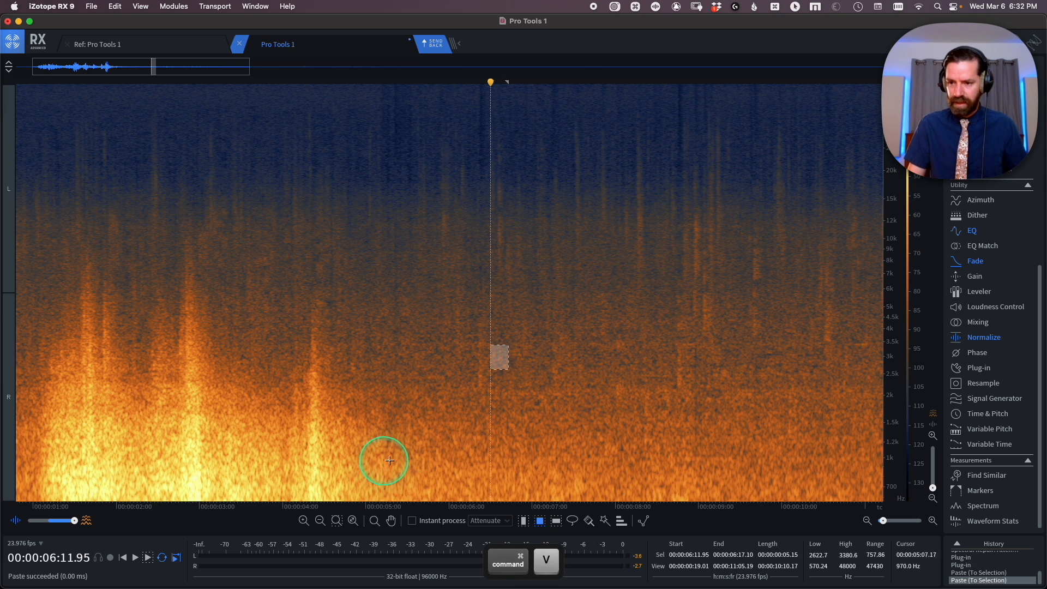
click(576, 403)
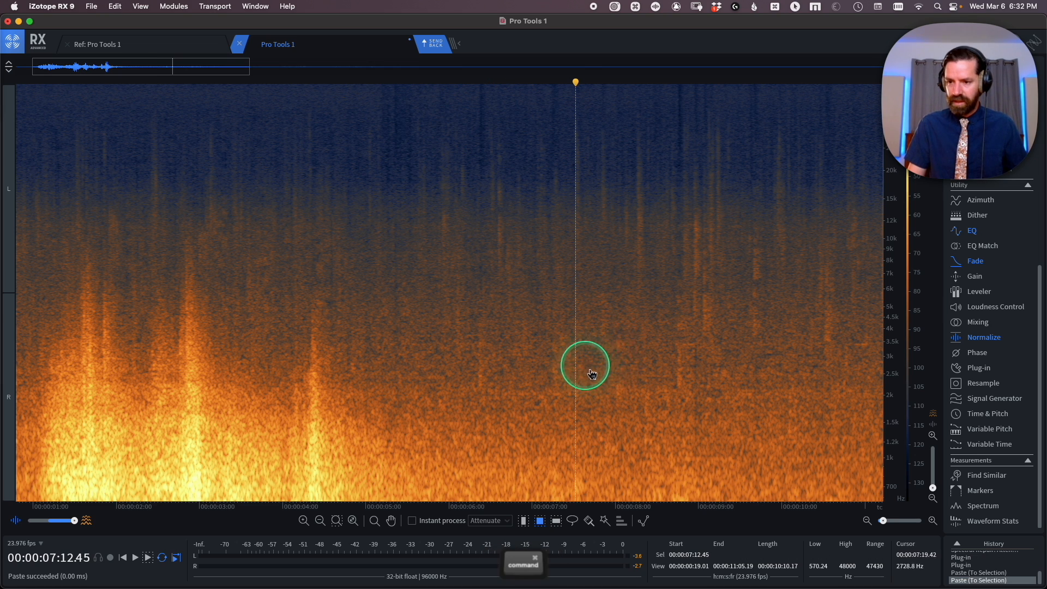
key(super+z)
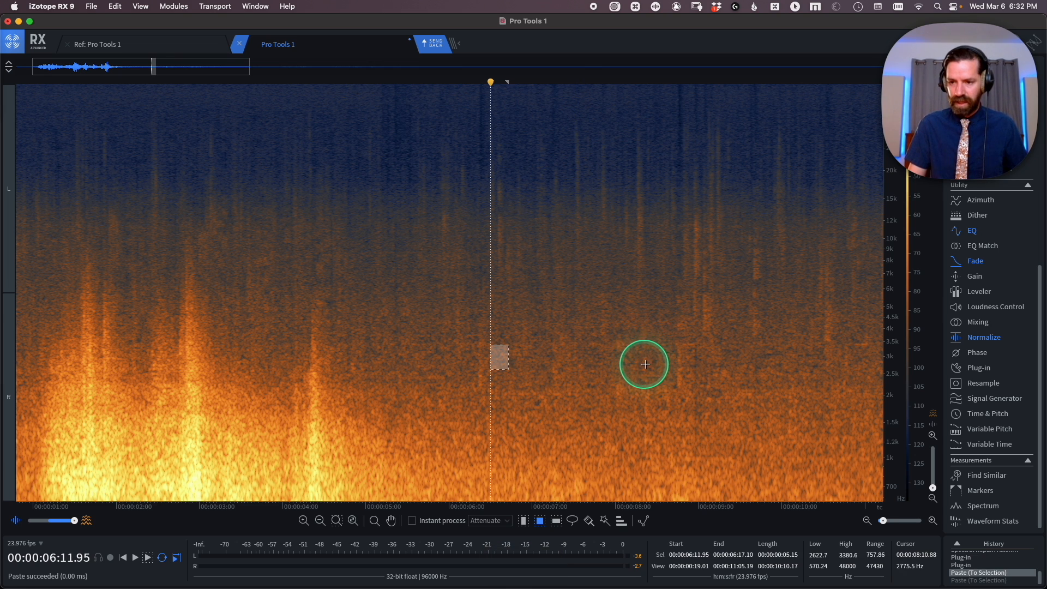
Step: Copy the block from about 7.7 to 9.6 seconds between 1.2 and 5.7 kHz, and mark a small and a large target area near 6 seconds
drag(592, 294, 745, 443)
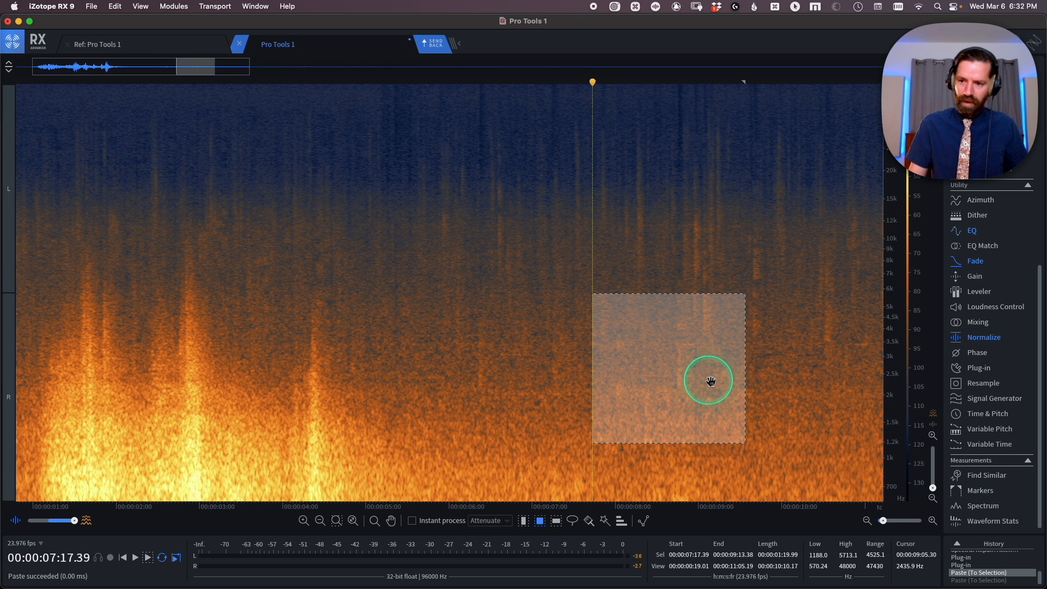
key(super+c)
drag(440, 325, 459, 348)
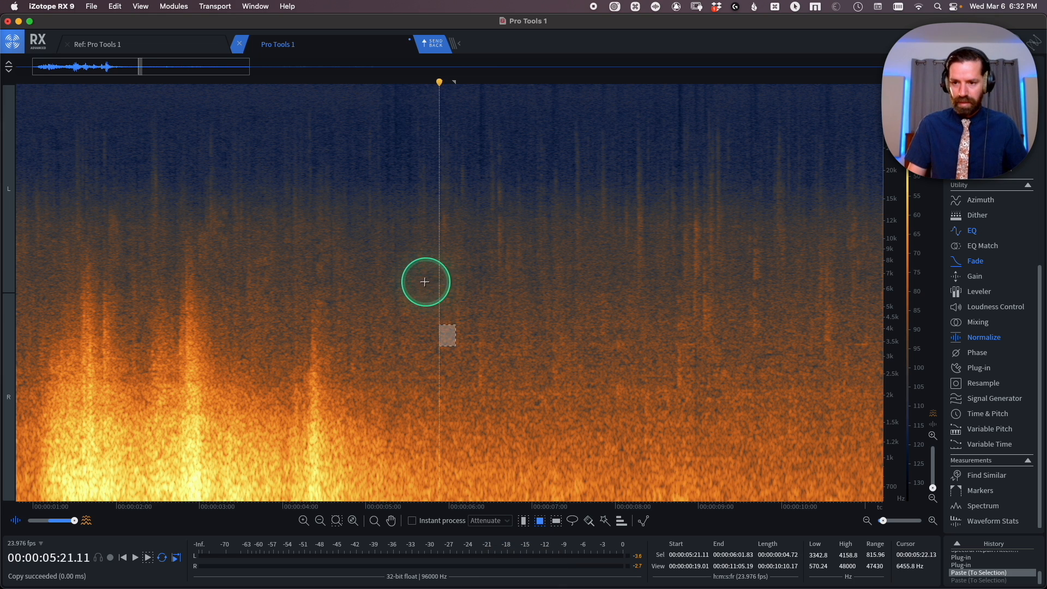
drag(414, 277, 579, 447)
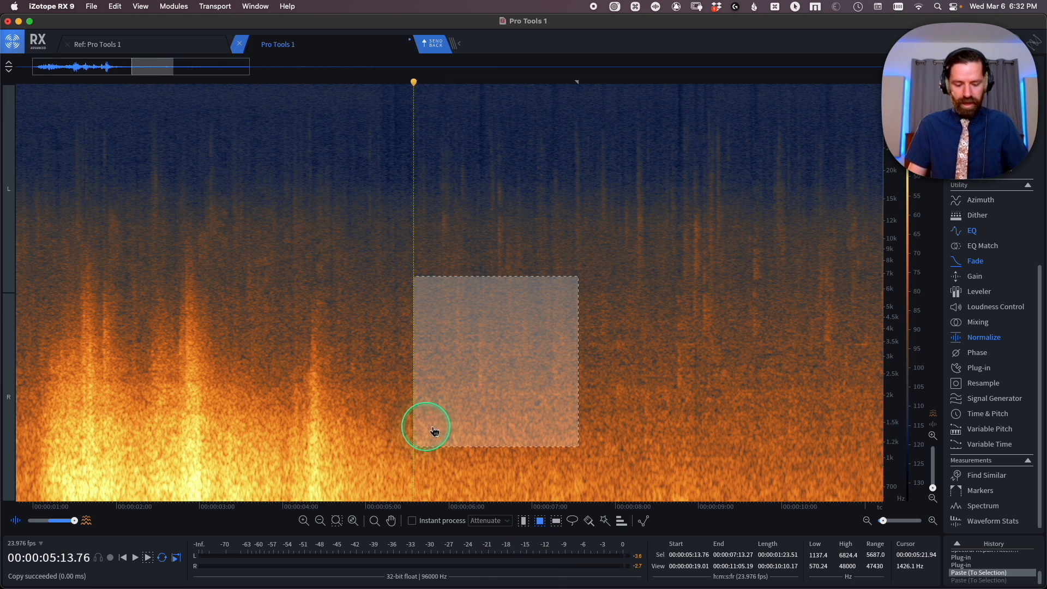
Step: Show the whole recording from the start, and play it from about 7 seconds to listen for the remaining clicks
key(super+minus)
key(super+minus)
key(Return)
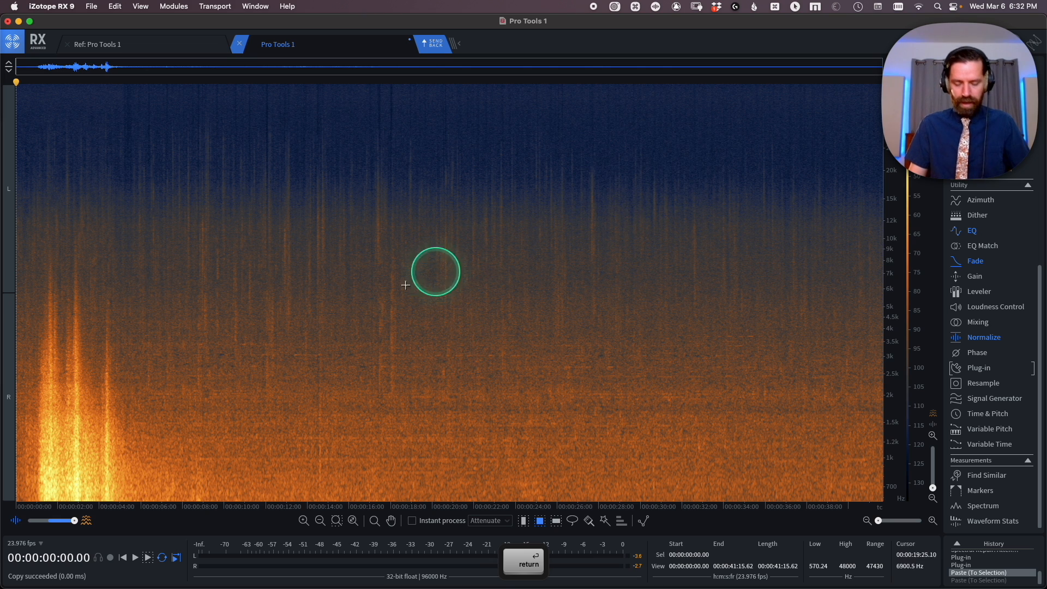
key(super+equal)
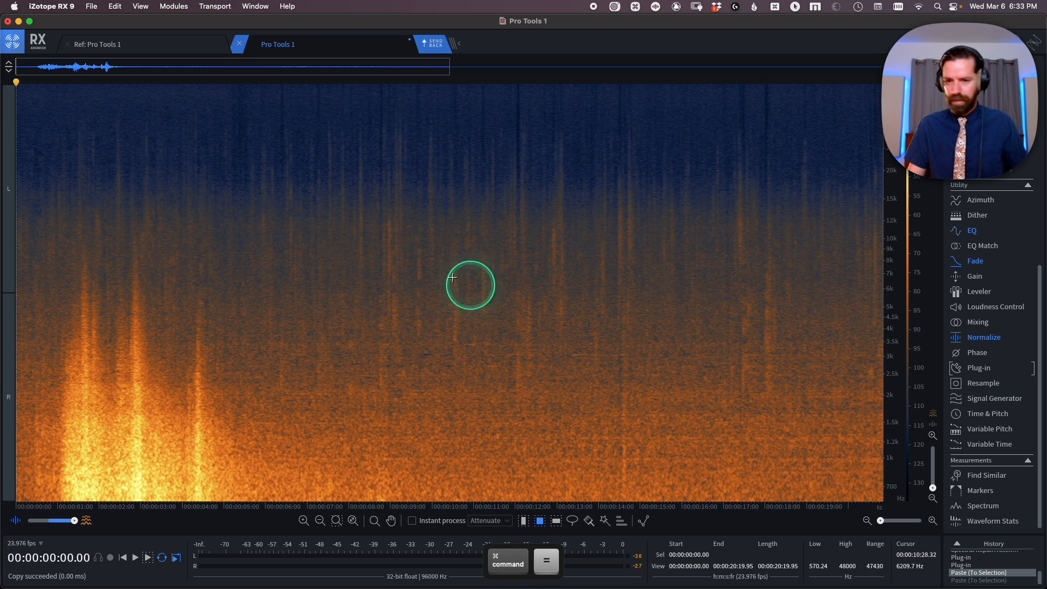
key(Return)
key(t)
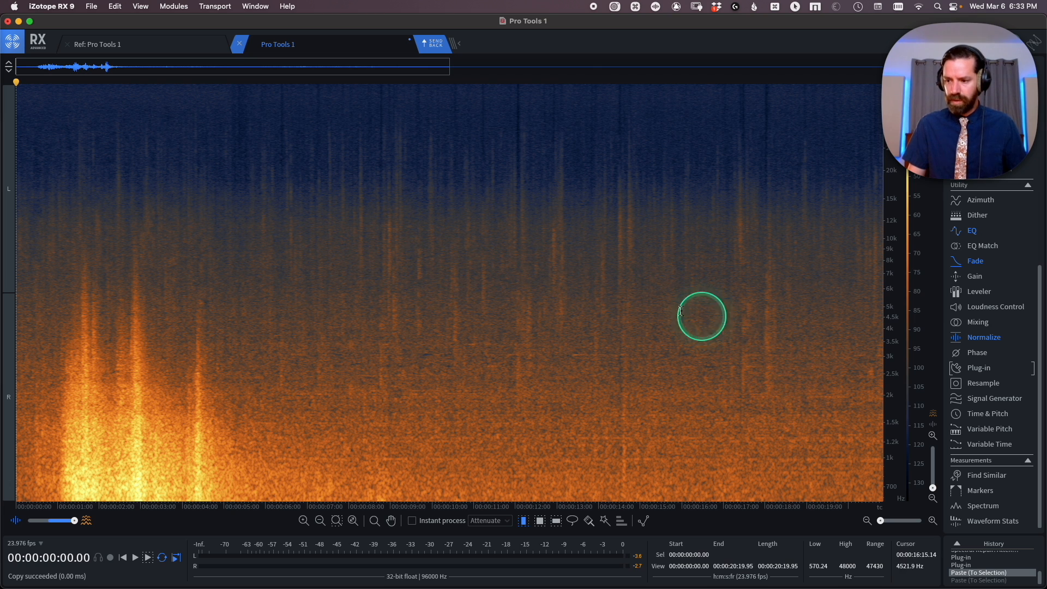
key(super+minus)
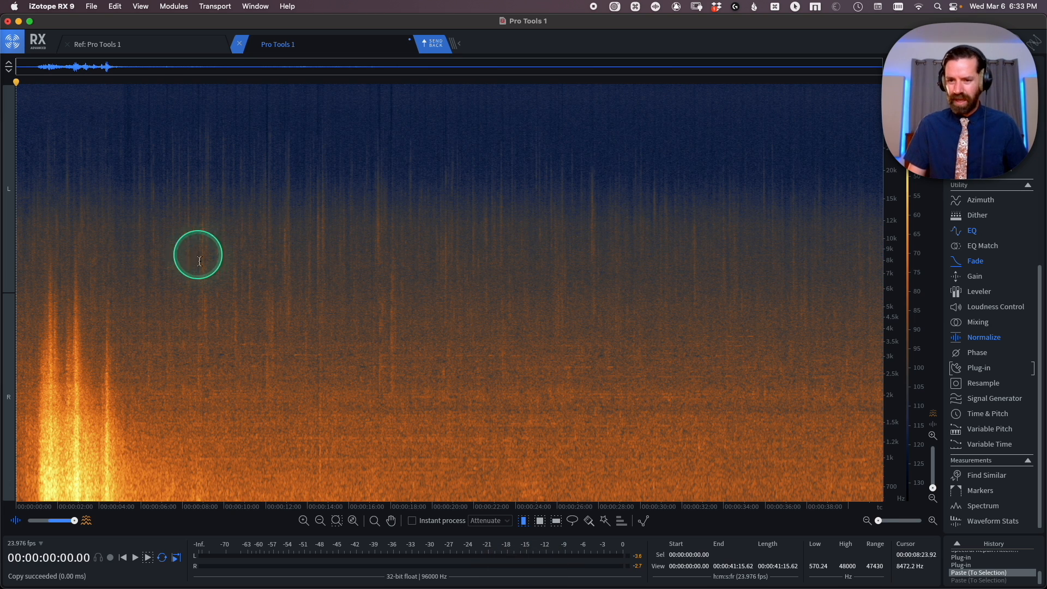
click(179, 272)
key(t)
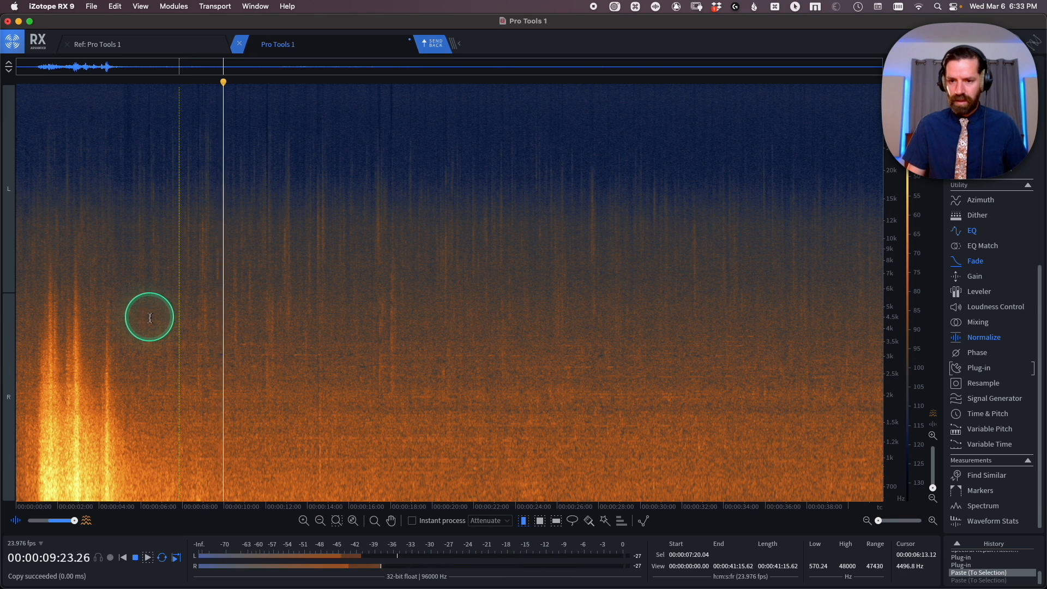
key(space)
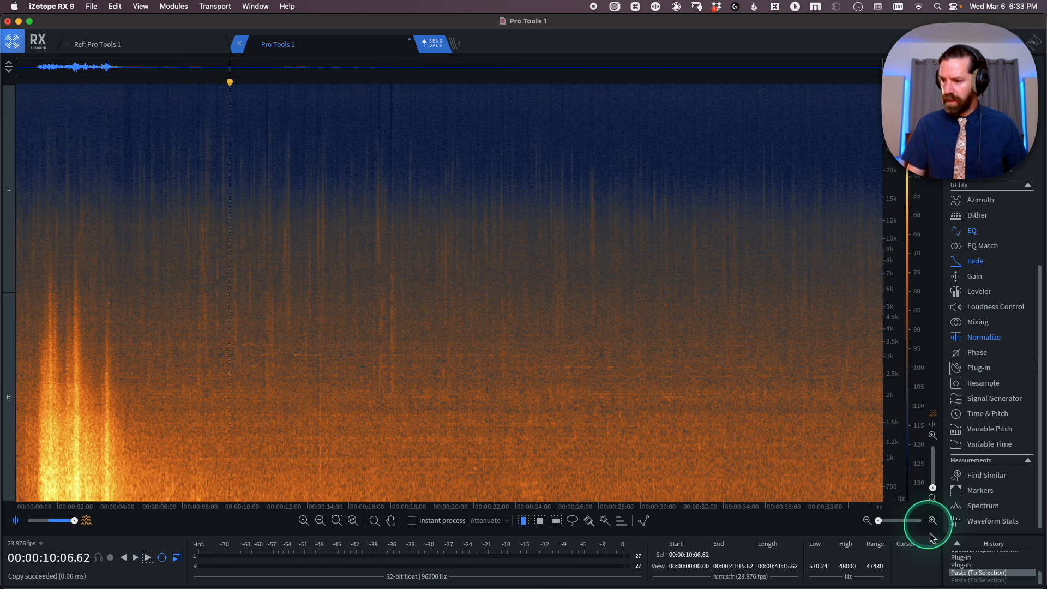
Step: Open the Plug-in module and load FabFilter Pro-MB in place of the Neutron 3 Transient Shaper
click(958, 545)
click(957, 330)
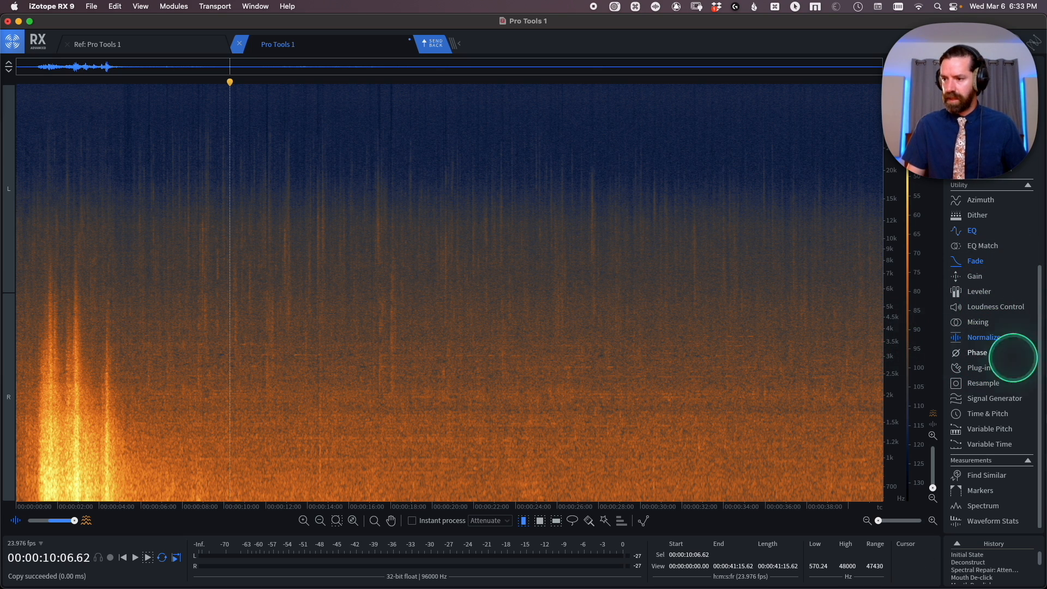
click(967, 372)
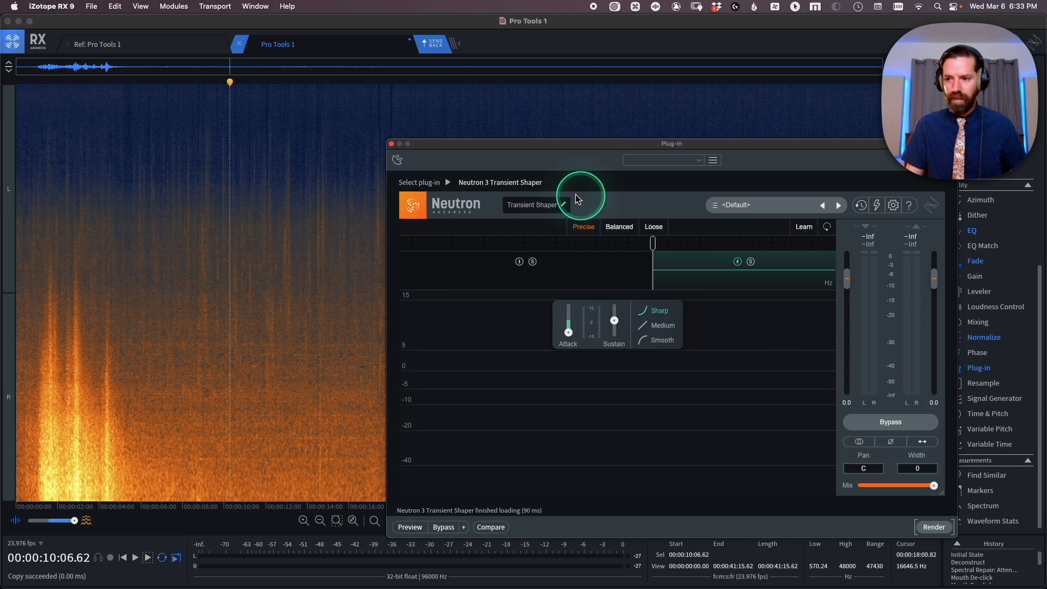
click(424, 185)
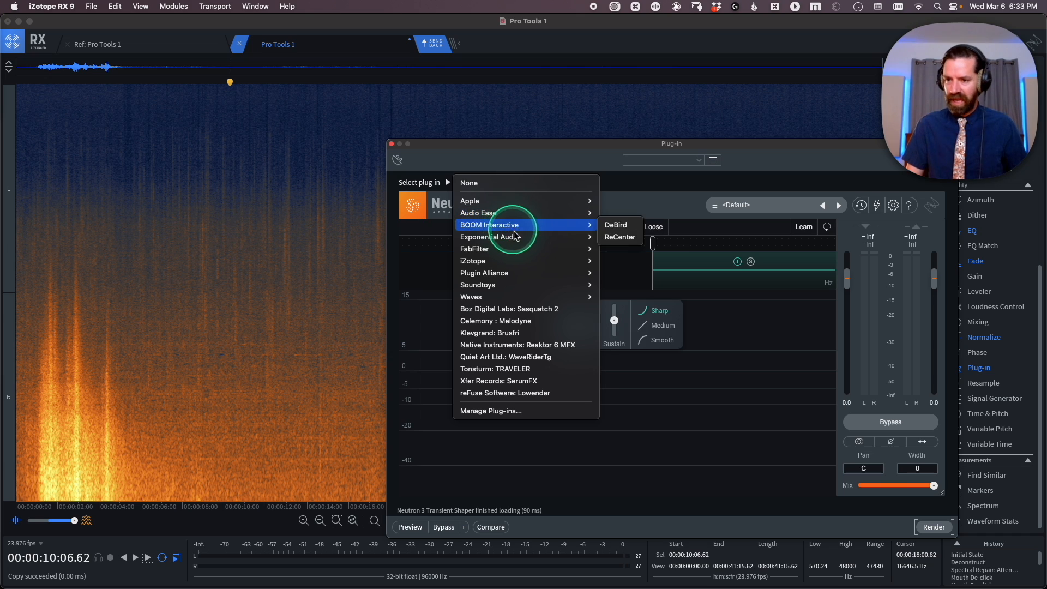
mouse_move(568, 238)
mouse_move(519, 224)
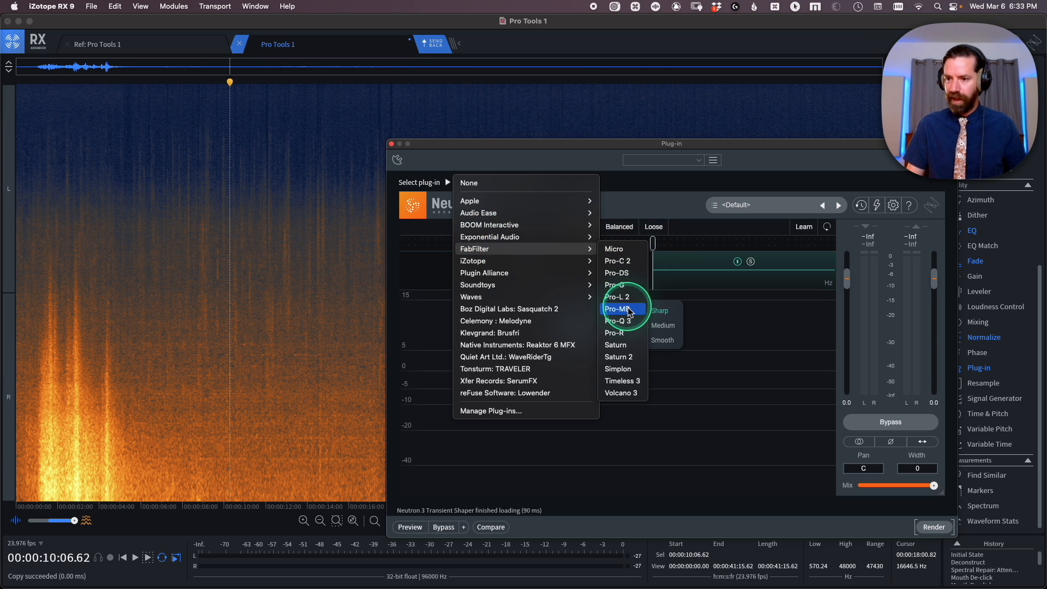
click(630, 311)
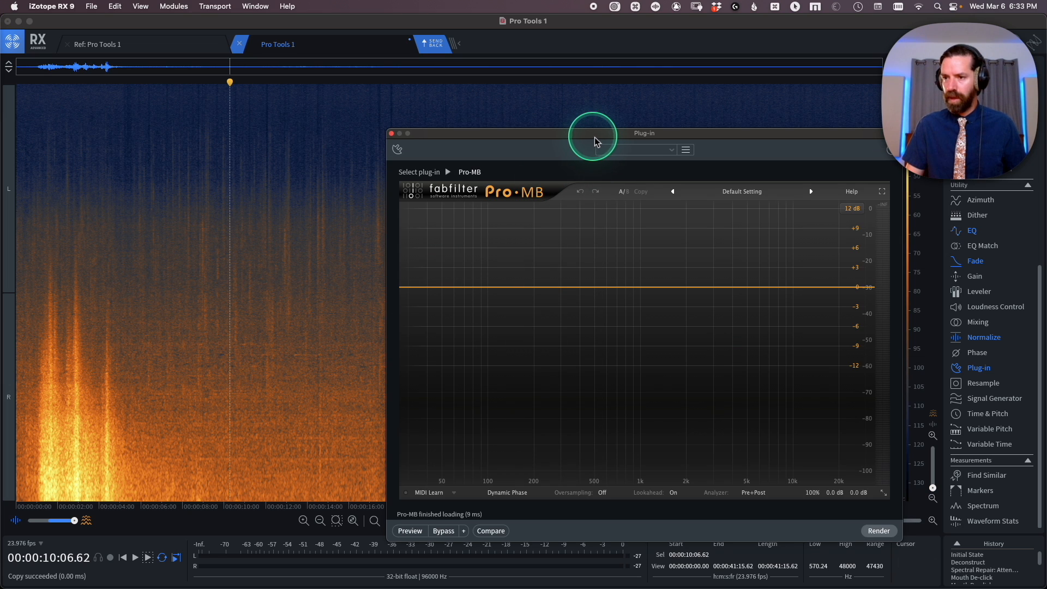
drag(594, 142, 622, 99)
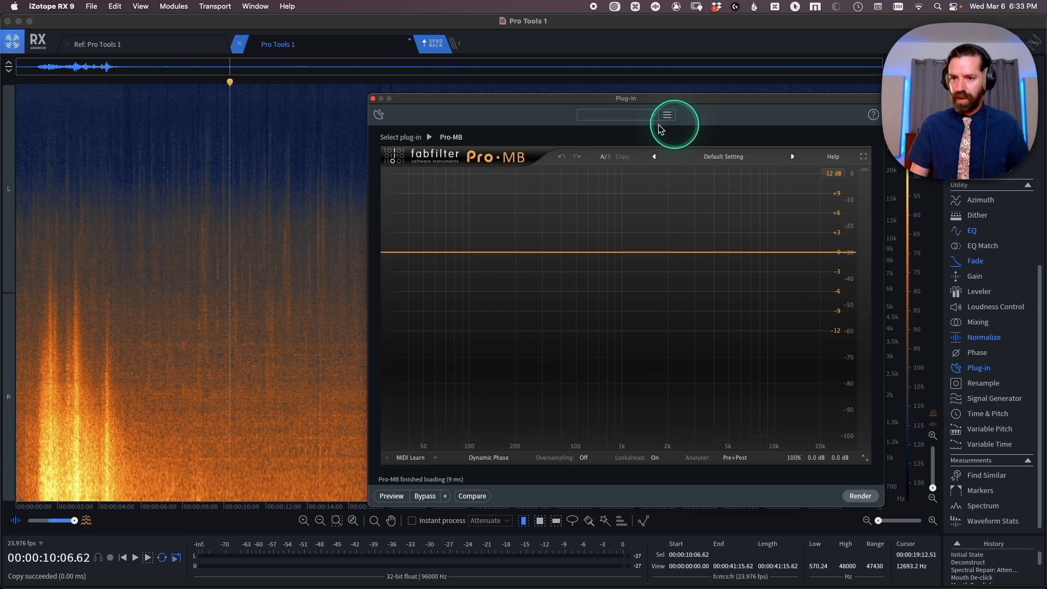
Step: Create a Pro-MB band covering everything above about 1143 Hz, and set its range to -30 dB
drag(490, 99, 310, 110)
drag(633, 257, 715, 164)
drag(645, 119, 791, 130)
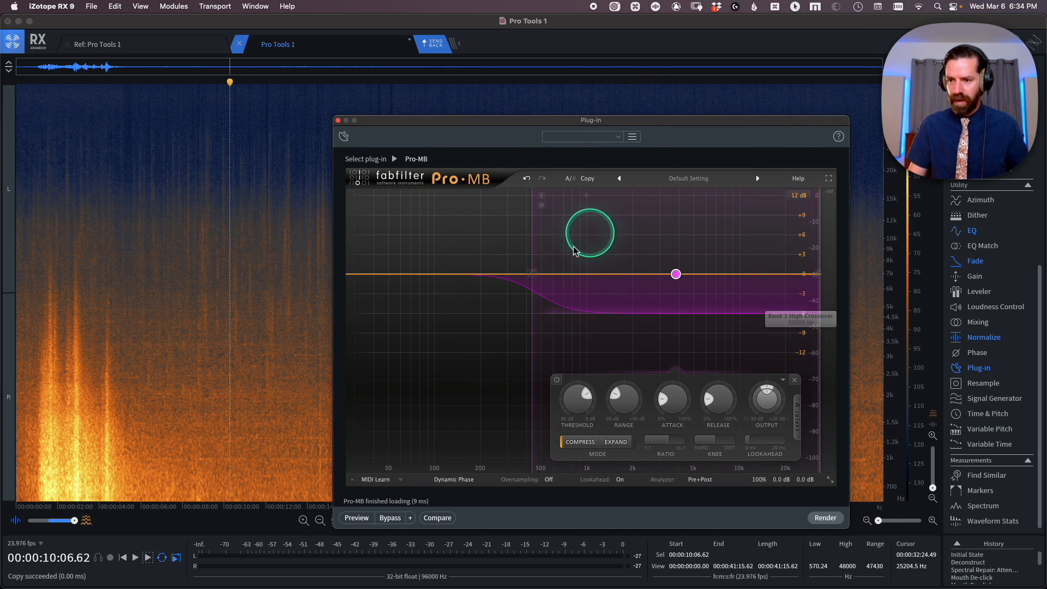
drag(530, 248, 594, 254)
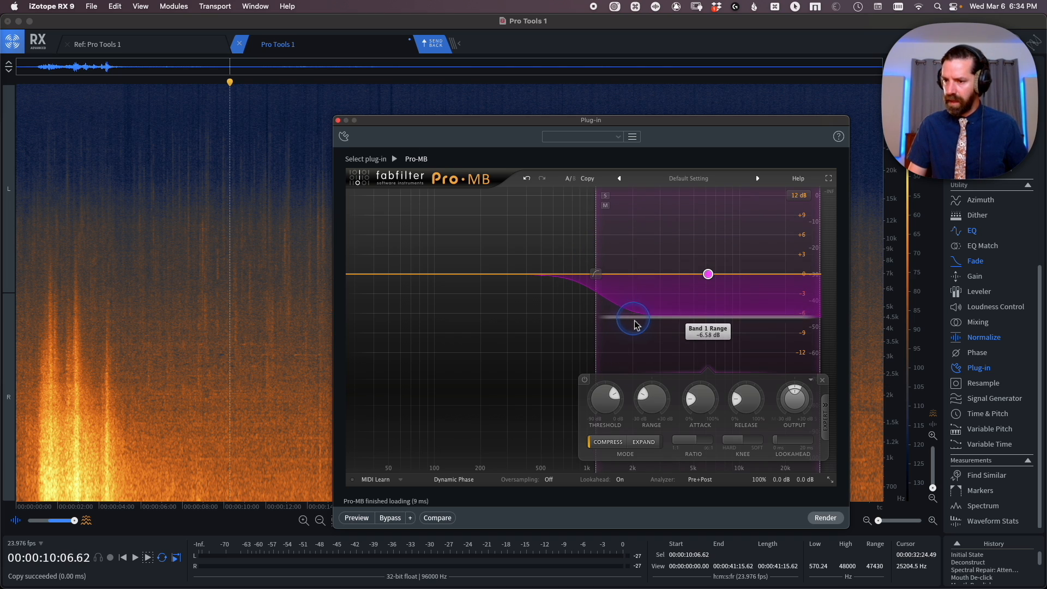
drag(634, 324, 614, 495)
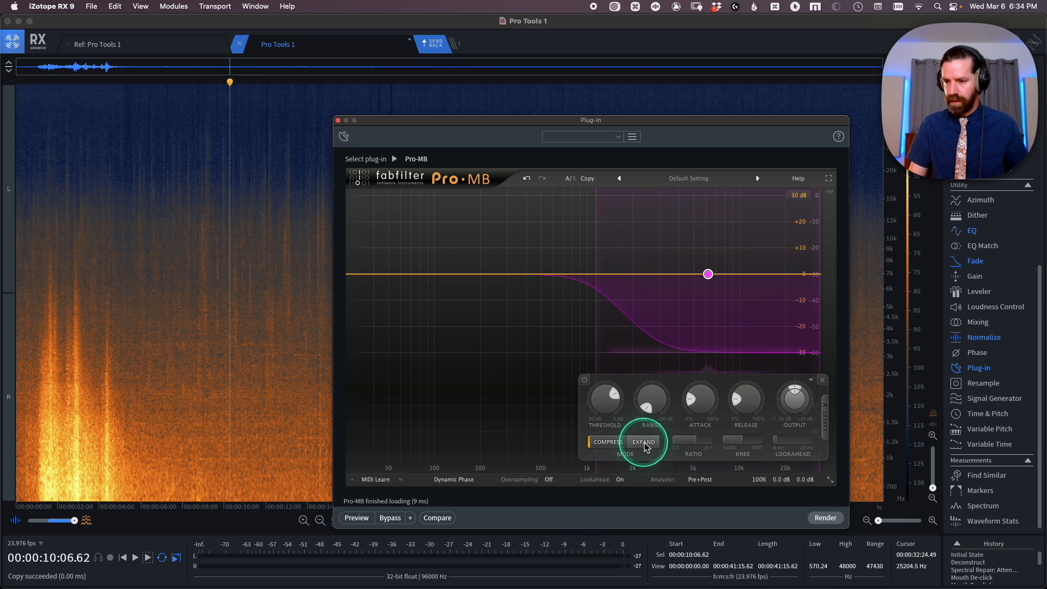
Step: Switch the high-frequency band to Expand mode, and check its threshold and attack controls
drag(647, 124, 459, 106)
click(471, 417)
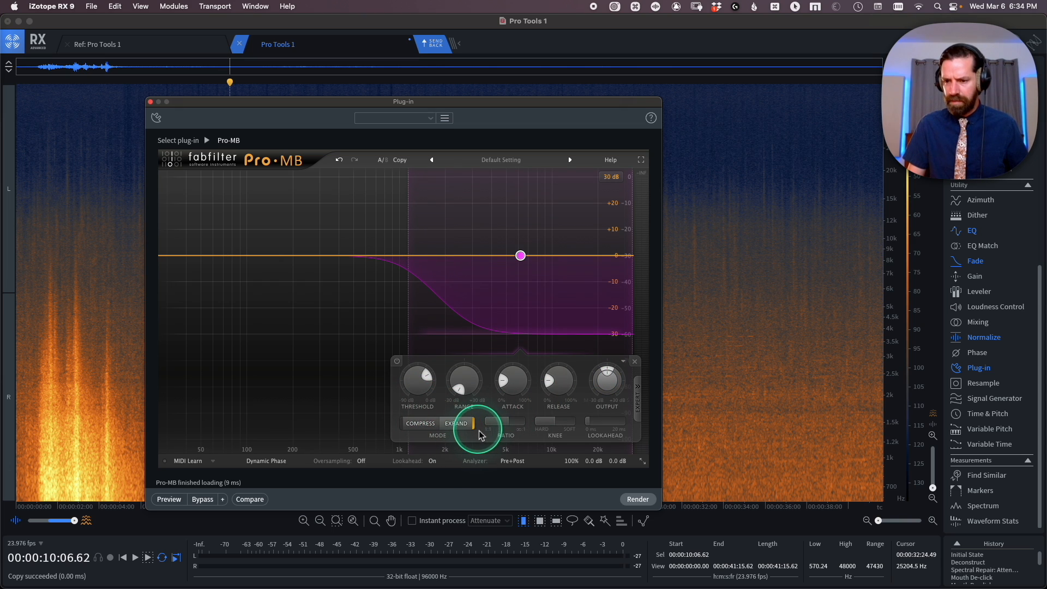
click(413, 428)
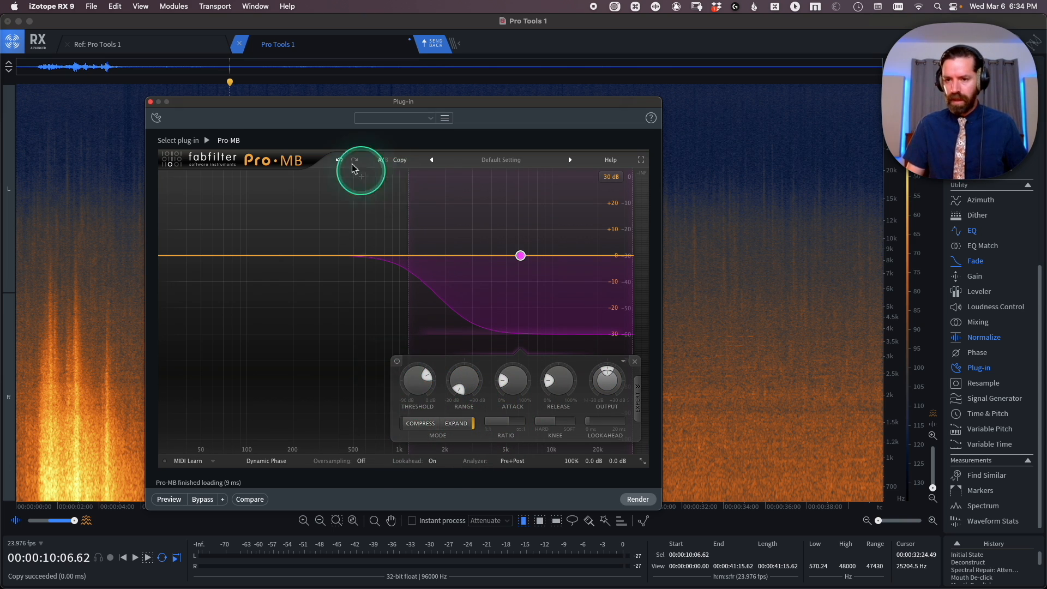
drag(357, 109, 527, 119)
click(594, 394)
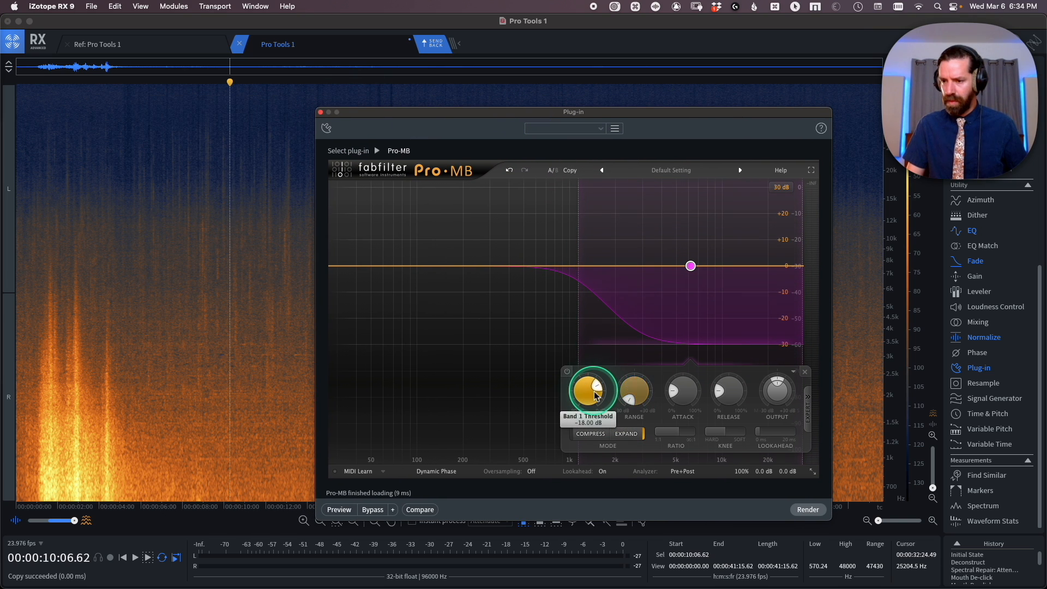
click(676, 396)
Step: Select about the first 9 seconds of the recording and preview the expander there, lowering the threshold to about -42 dB
key(t)
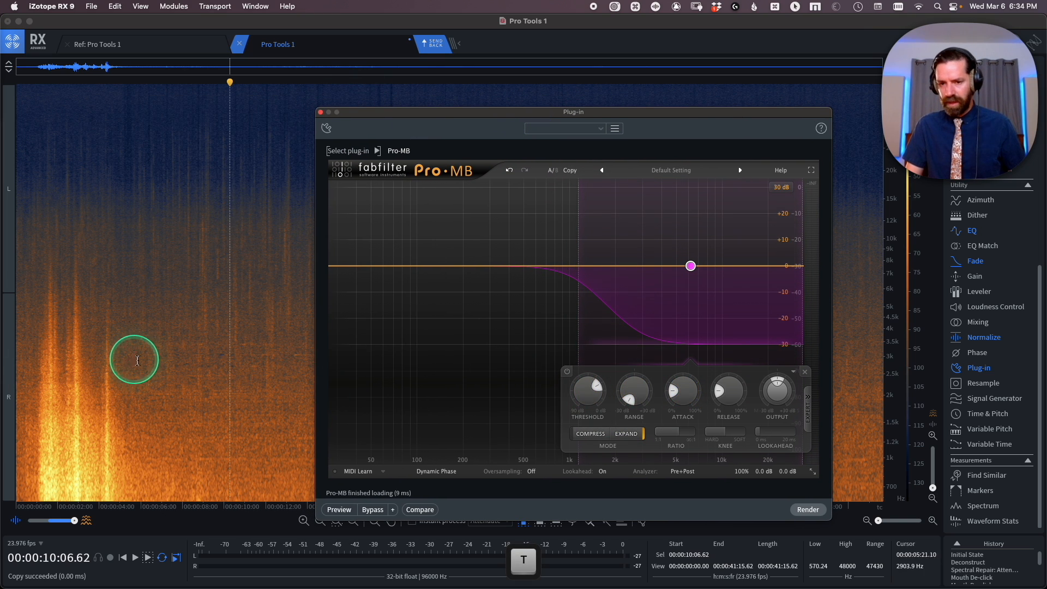
drag(155, 365, 16, 365)
drag(210, 381, 16, 381)
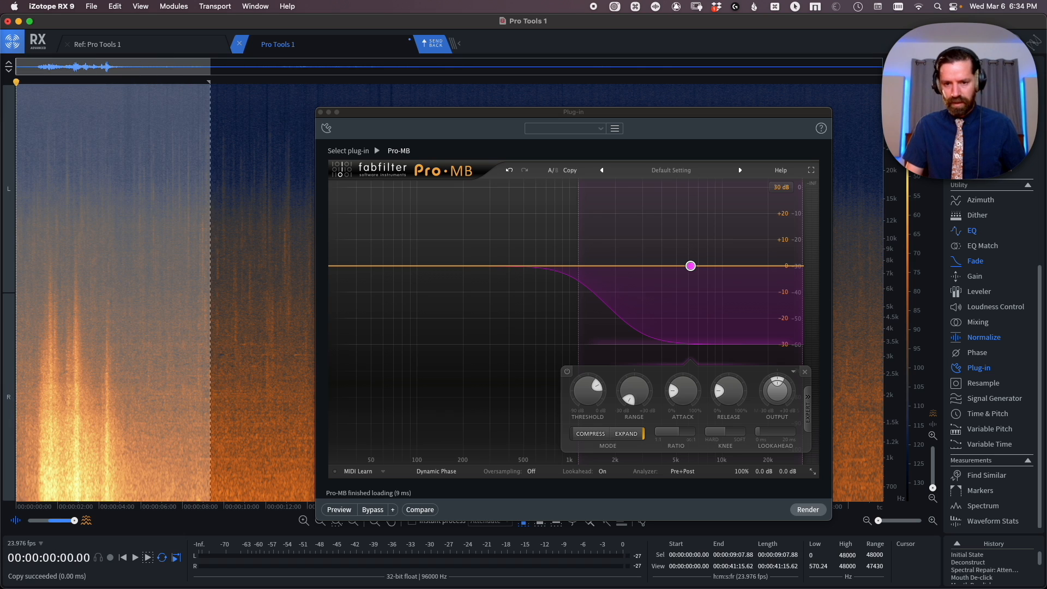
key(space)
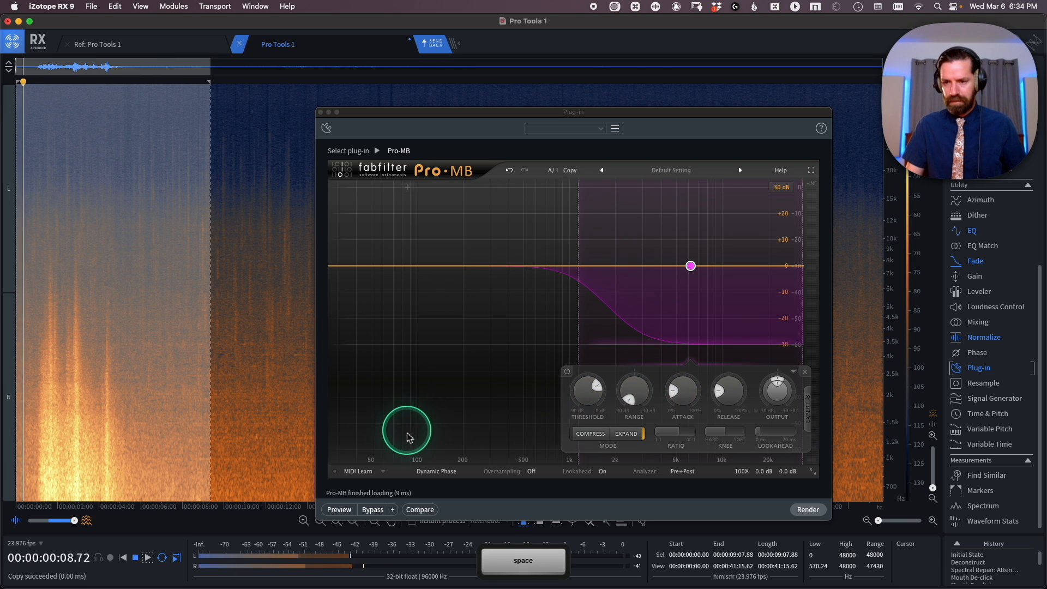
click(338, 511)
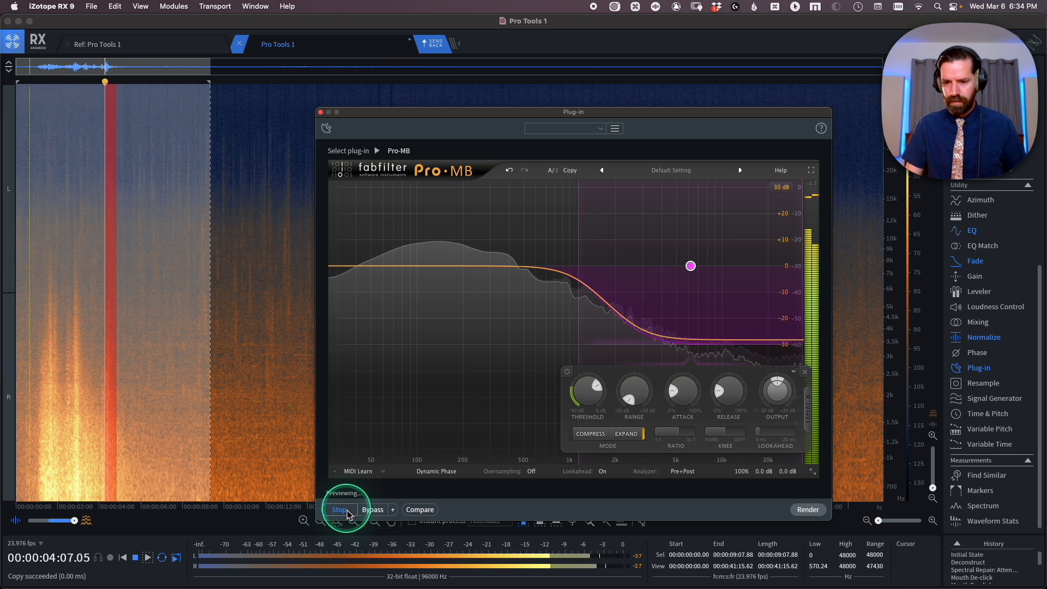
click(347, 511)
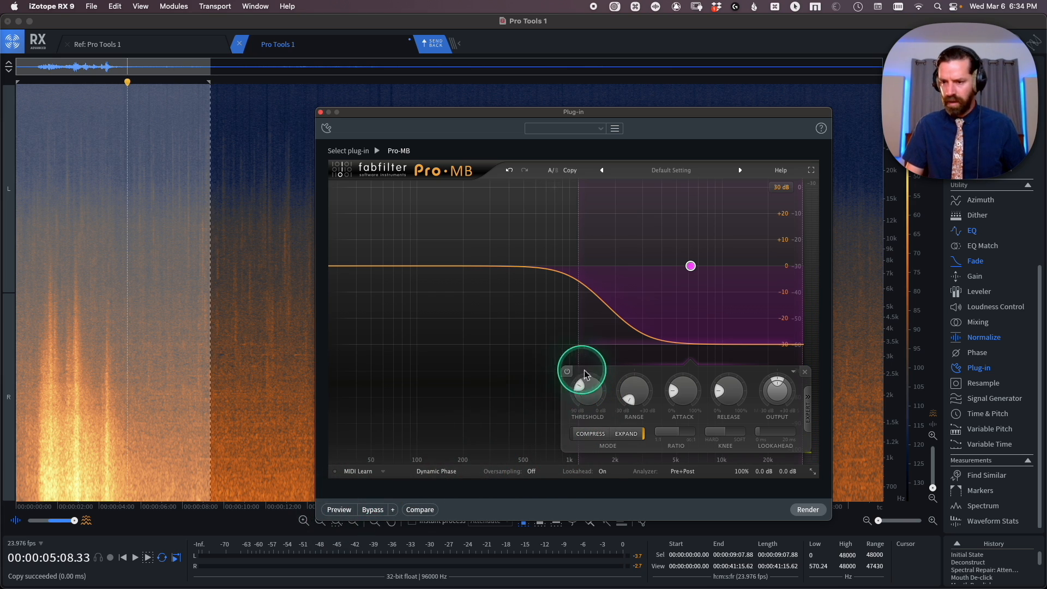
click(339, 509)
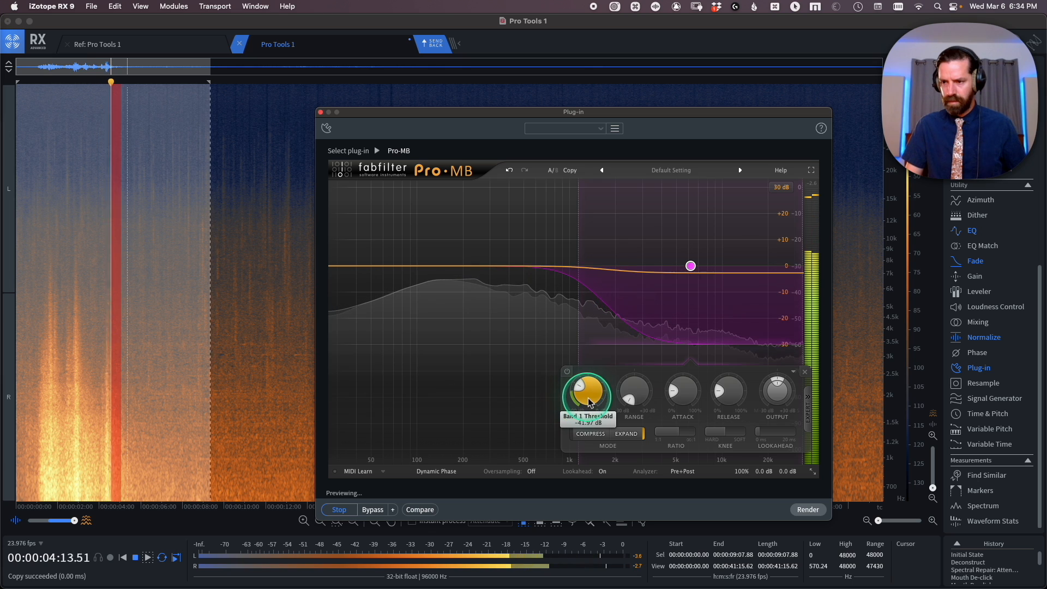
mouse_move(595, 404)
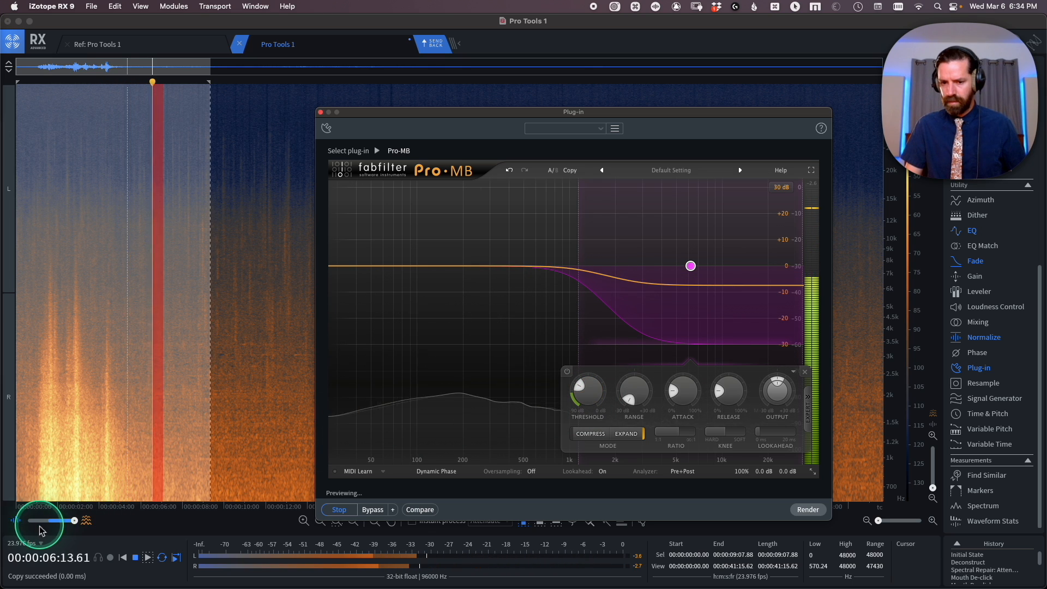
click(349, 512)
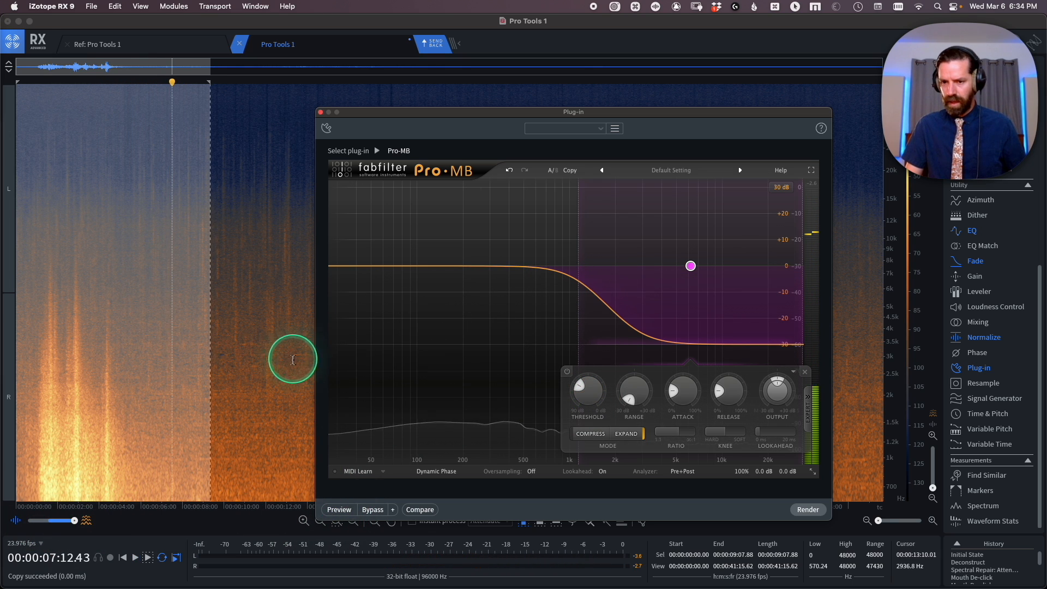
Step: Select the ambience from about 7 to 14.5 seconds, and start previewing the expander on it
click(291, 357)
drag(174, 309, 324, 313)
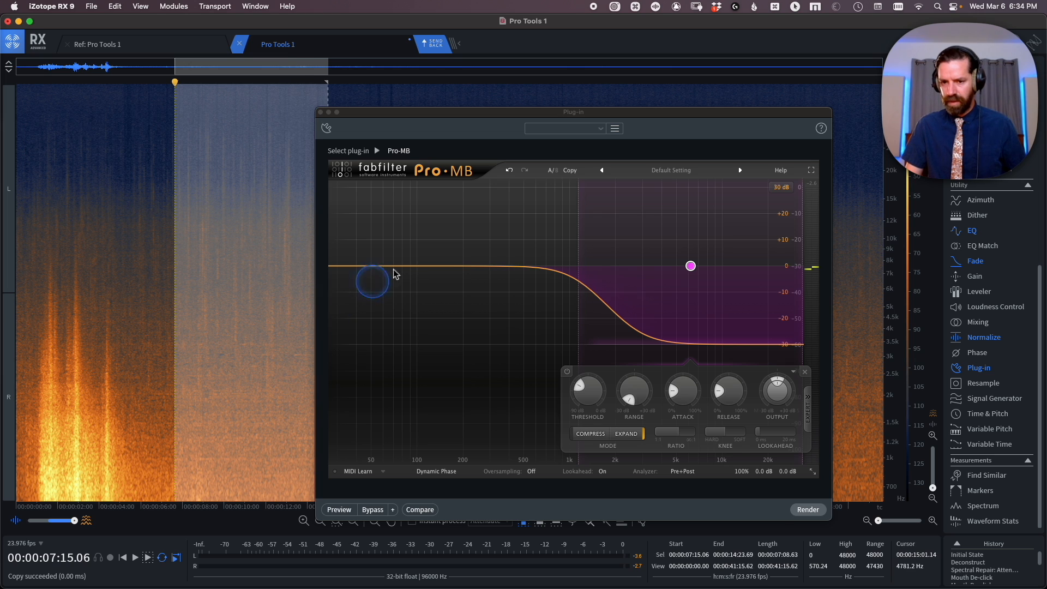
drag(449, 120, 611, 126)
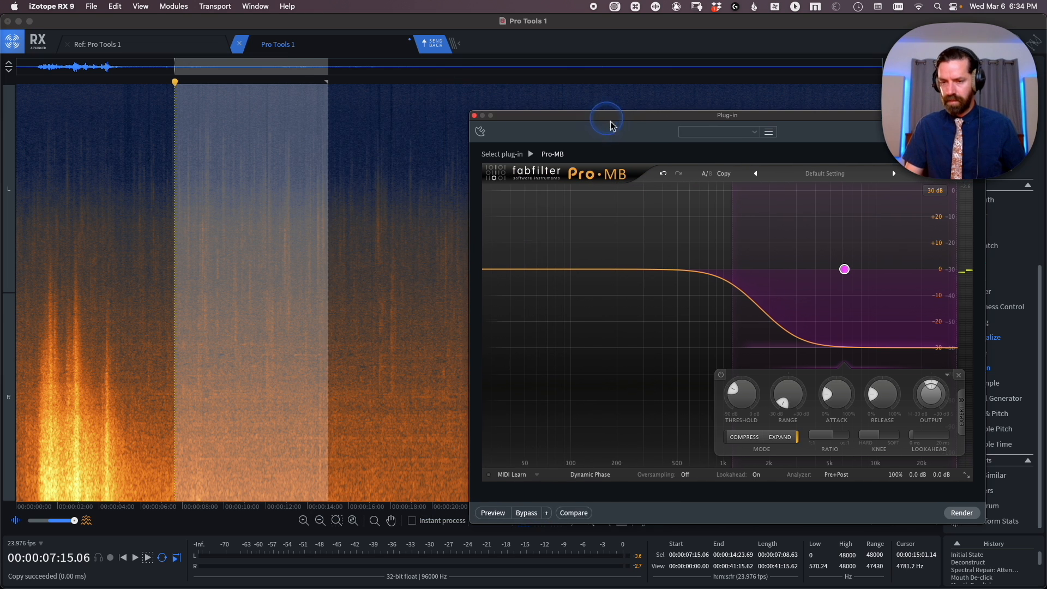
click(501, 513)
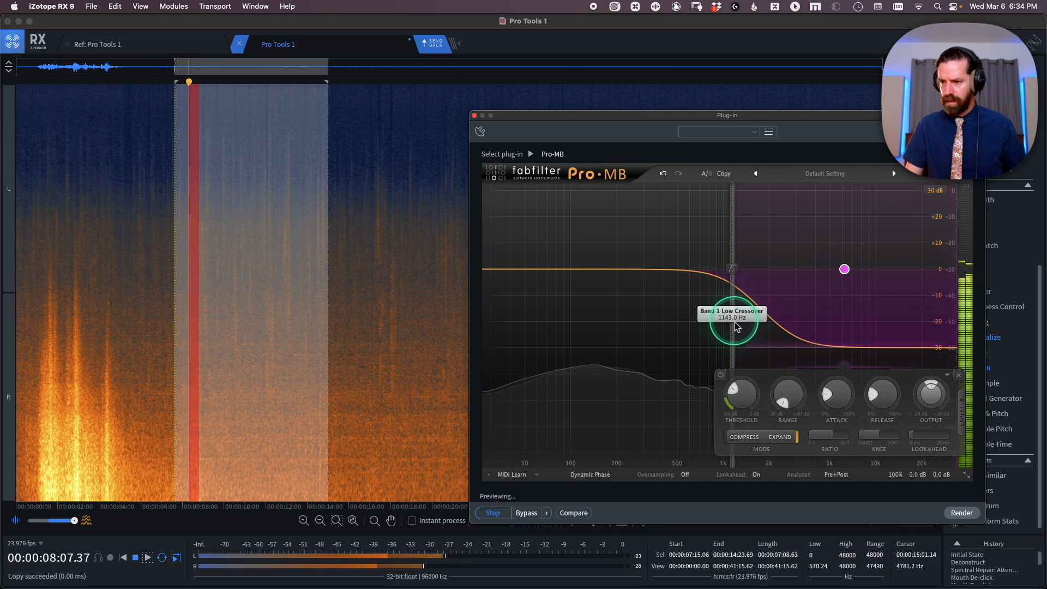
Step: Raise the band's threshold, ratio, attack and release while previewing the expansion of the ambience
drag(737, 397, 737, 386)
drag(830, 436, 879, 434)
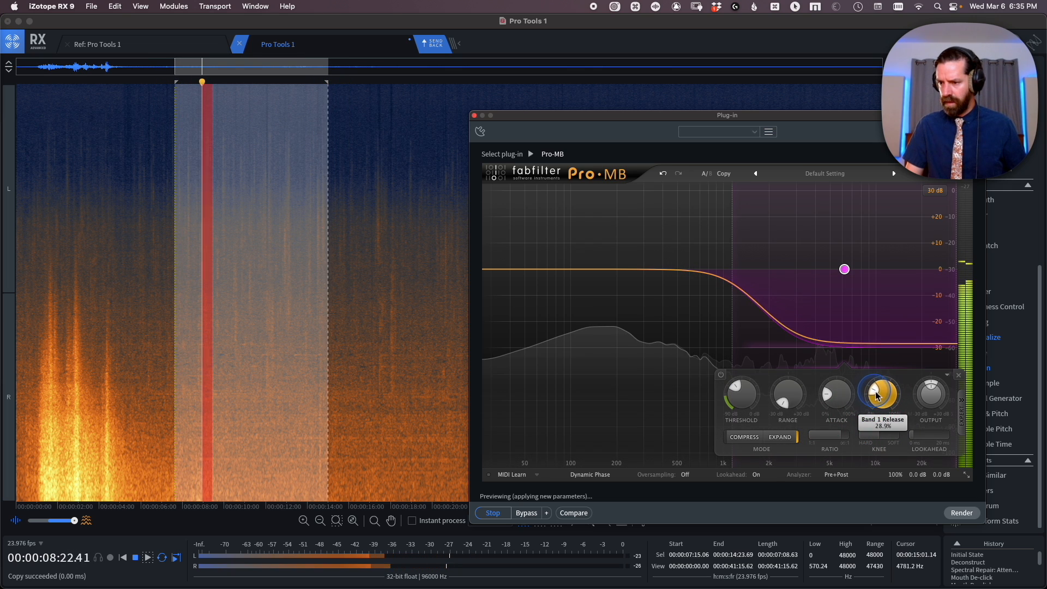
drag(876, 397, 910, 394)
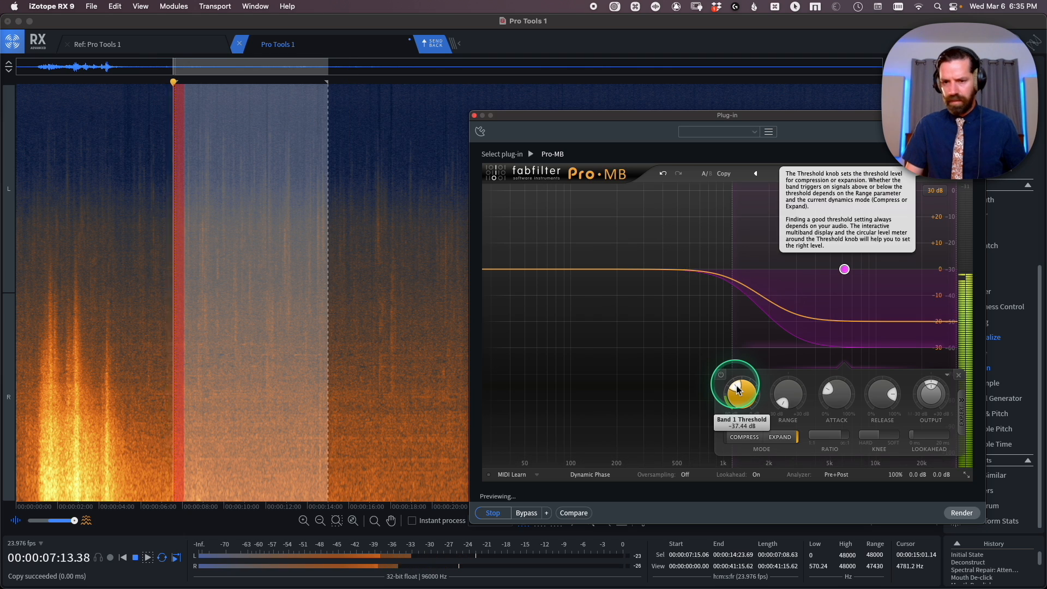
drag(736, 390, 749, 388)
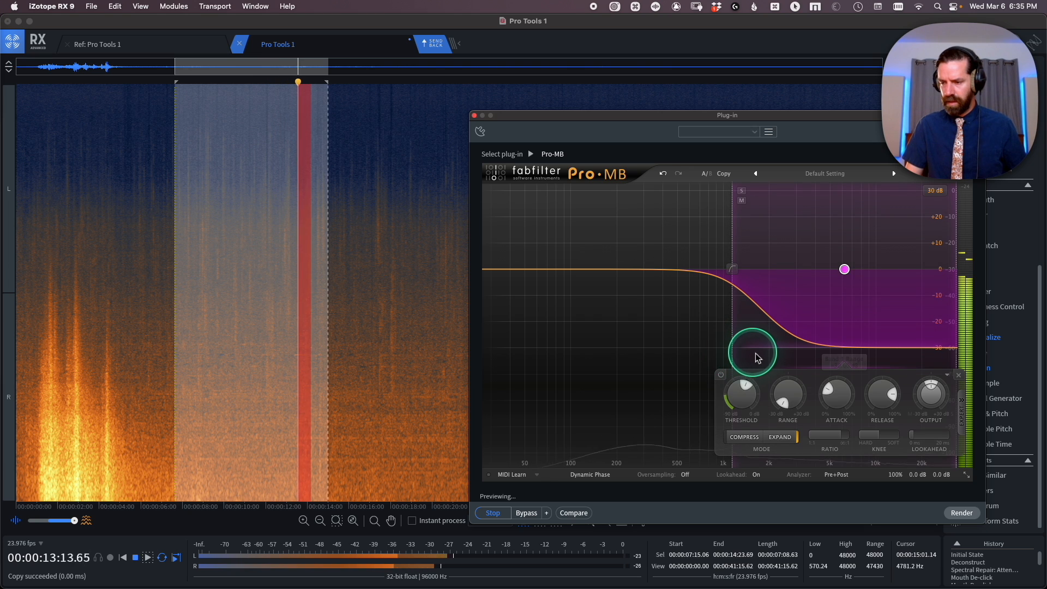
Step: Select the first 18 seconds of the recording and render the Pro-MB expander over the selection
key(t)
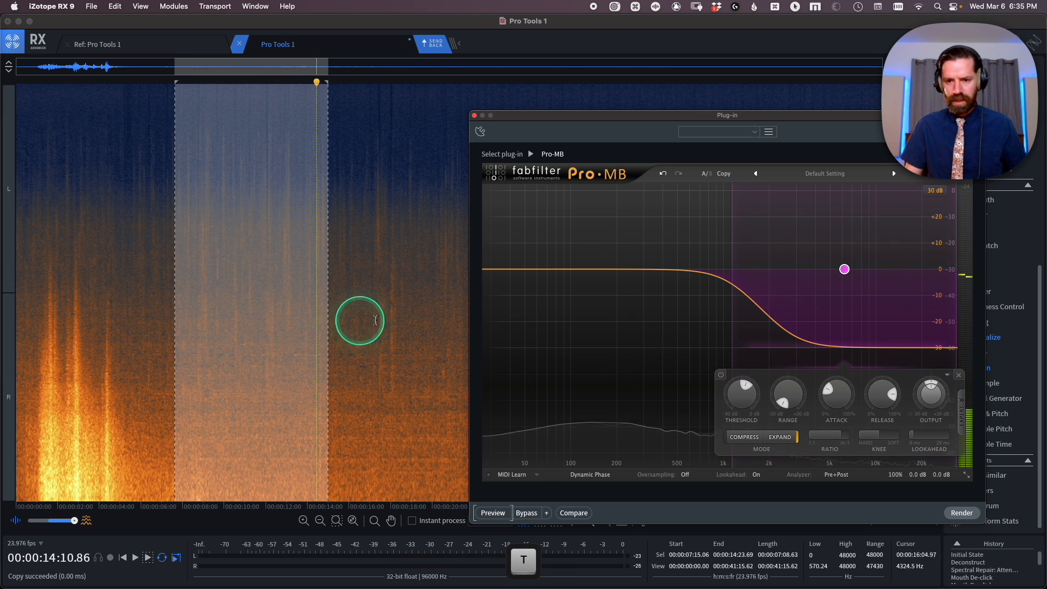
drag(391, 320, 6, 322)
click(949, 514)
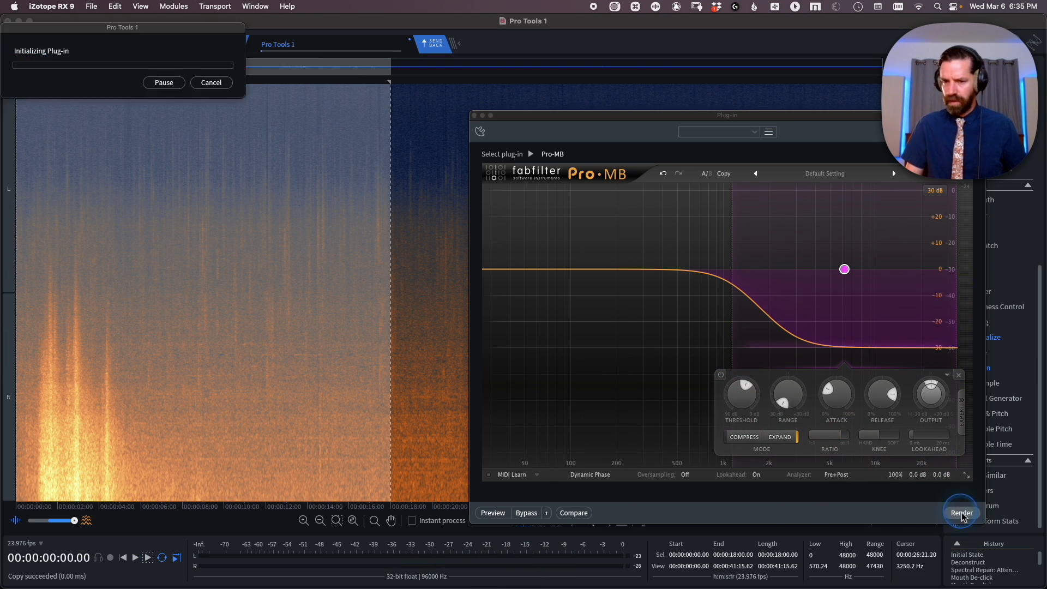
Step: Compare the spectrogram before and after the expander render by undoing and redoing it, and leave the render undone
key(super+z)
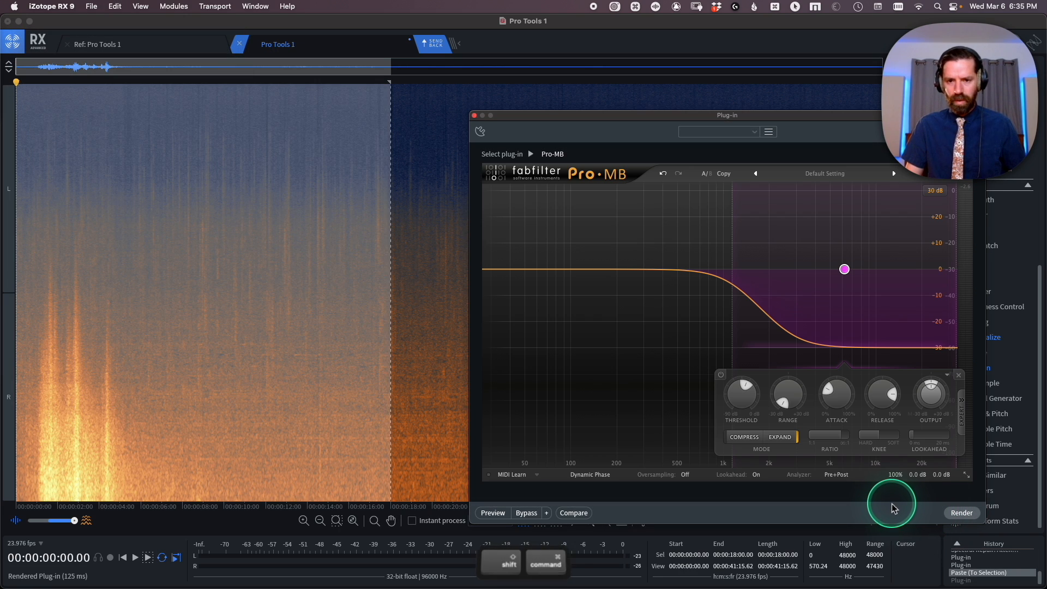
key(super+shift+z)
key(super+z)
key(super+shift+z)
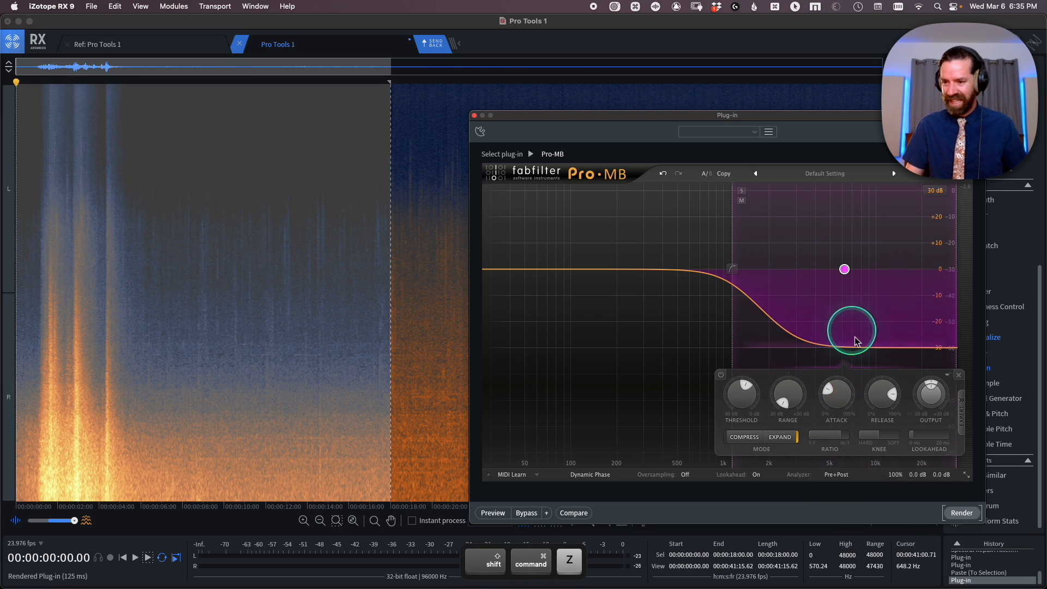
key(super+z)
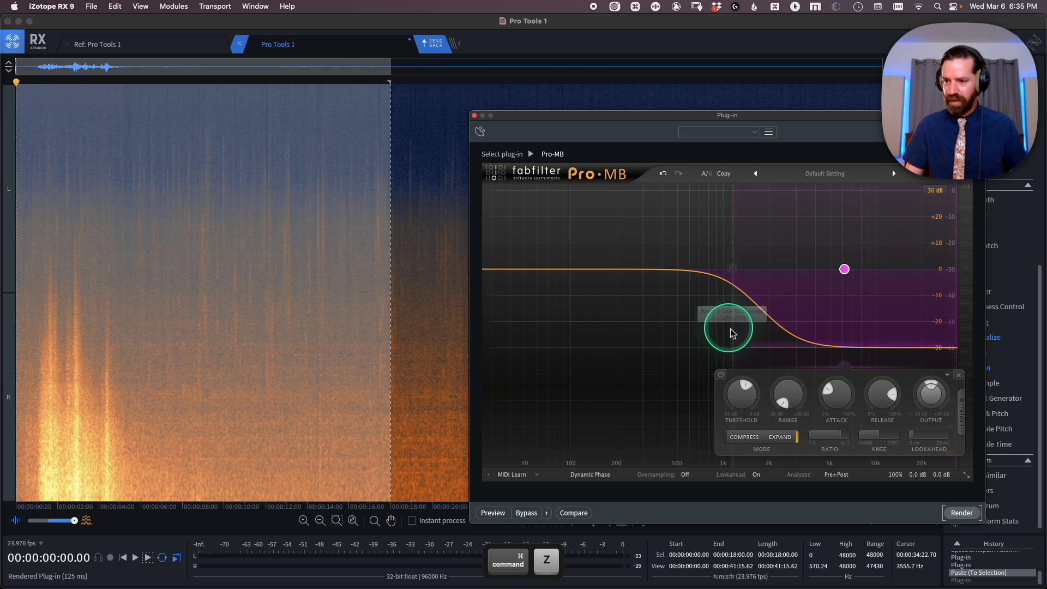
Step: Raise the band's lower crossover to just below 2 kHz, reduce its range to about -20 dB, and render the selection
drag(737, 332, 803, 321)
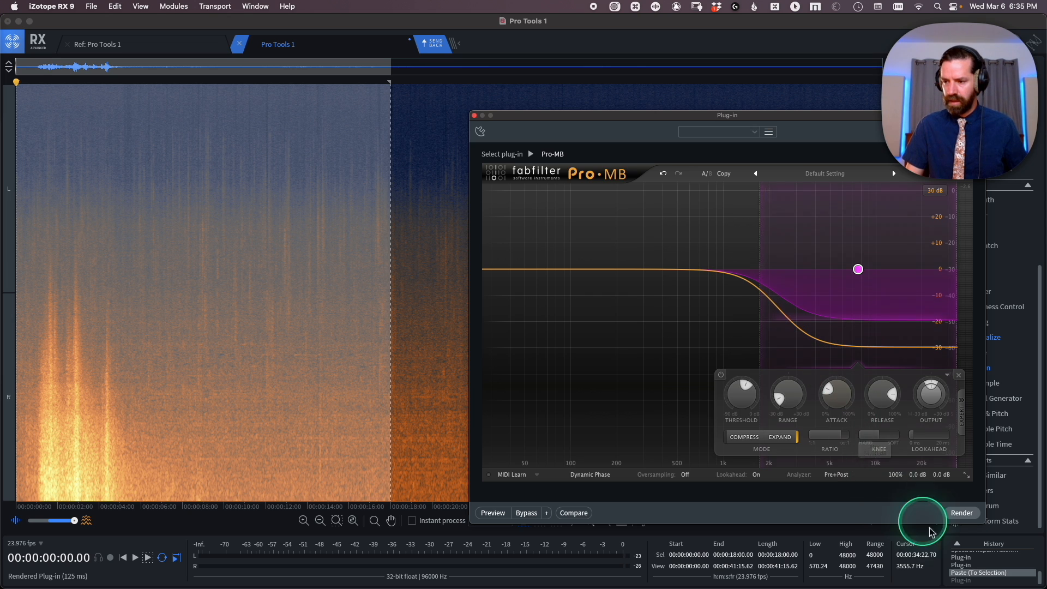
click(960, 513)
key(space)
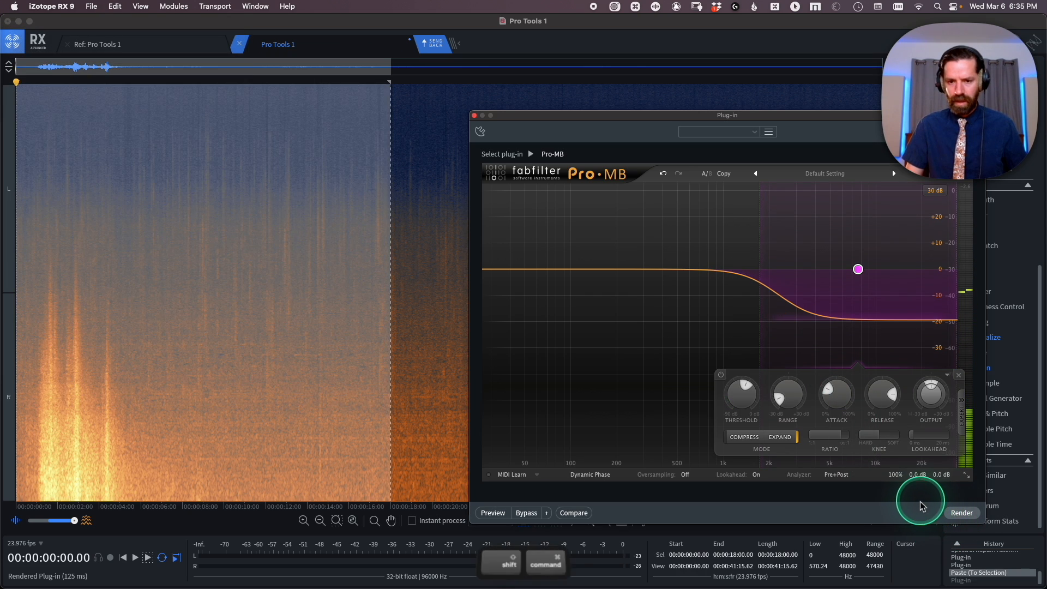
Step: Compare the opening seconds up close with and without the reduced-range render, and leave that render undone
key(super+z)
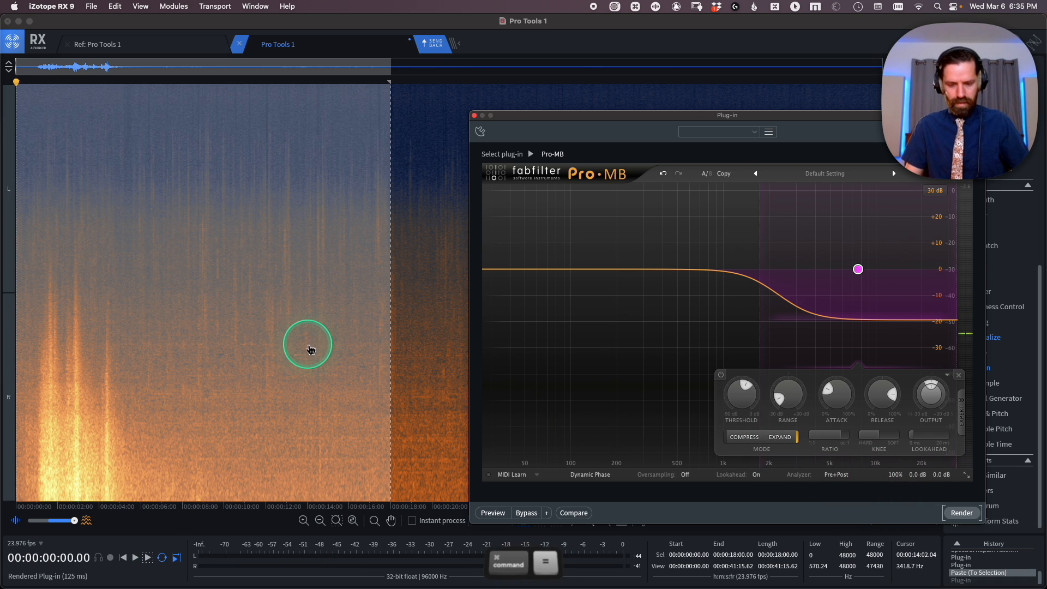
key(super+equal)
key(super+z)
key(shift+super+z)
key(shift+super+z)
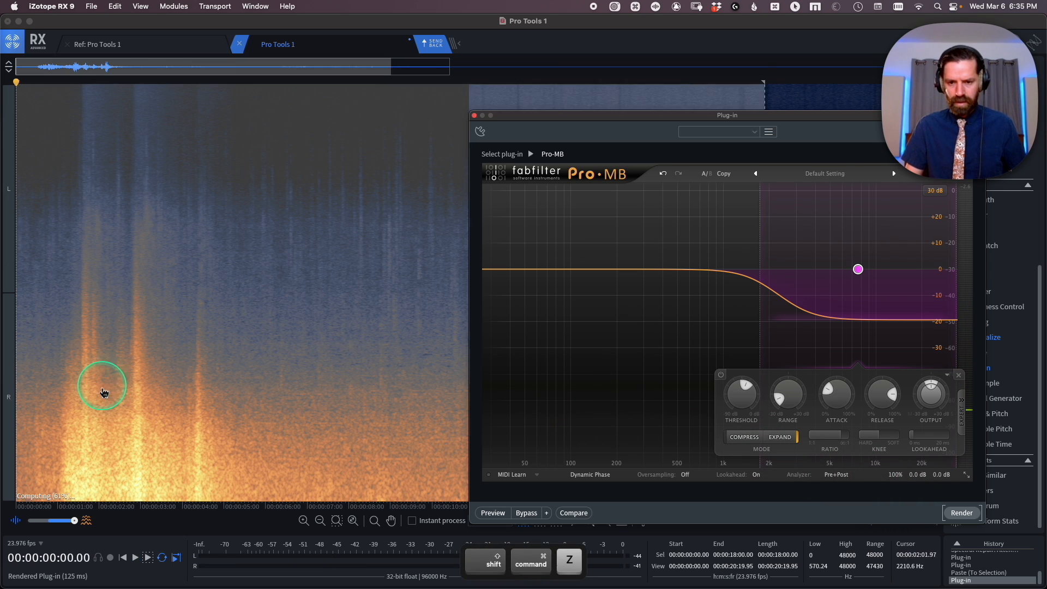
key(super+z)
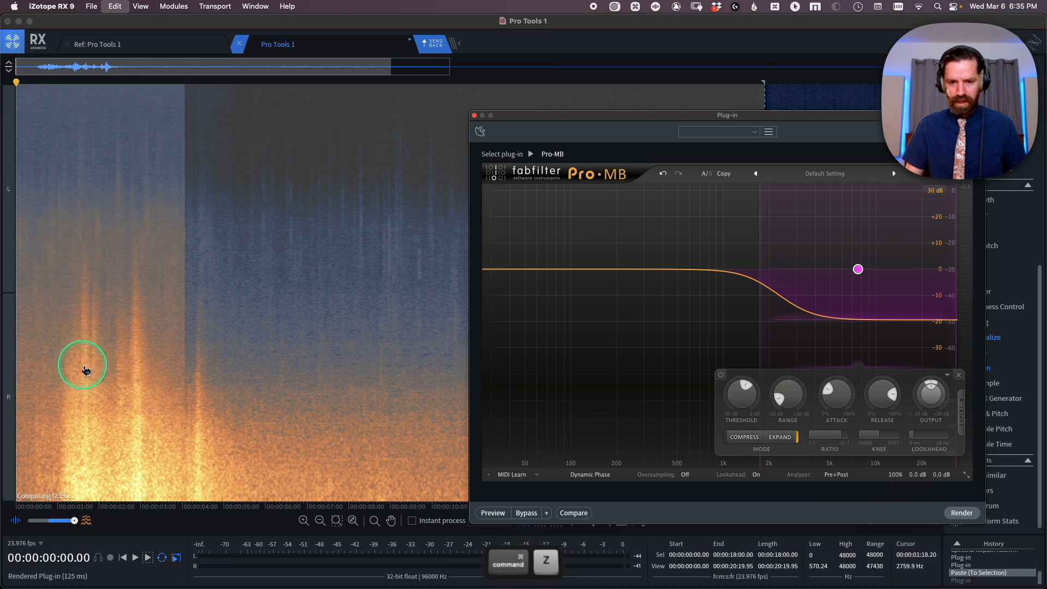
key(shift+super+z)
key(super+z)
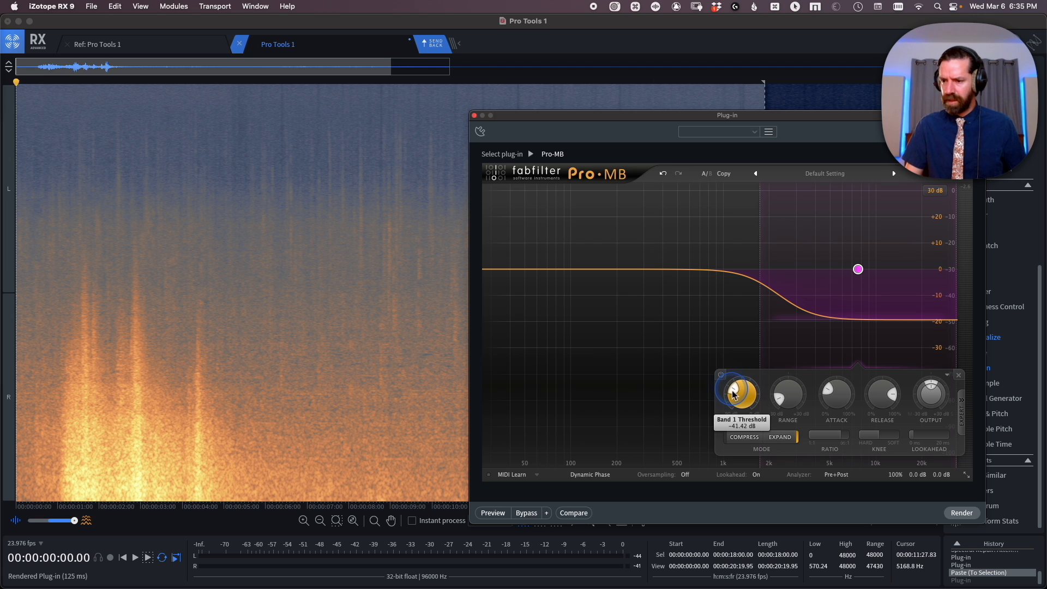
Step: Try rendering with a lower band threshold, undo that render, and raise the threshold slightly
click(962, 510)
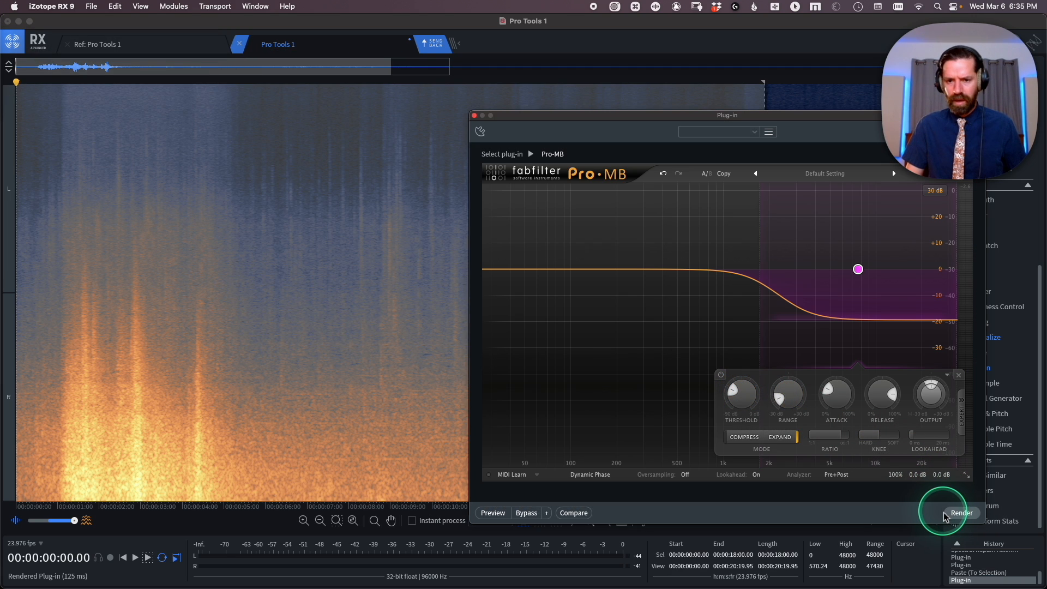
key(cmd+z)
click(736, 401)
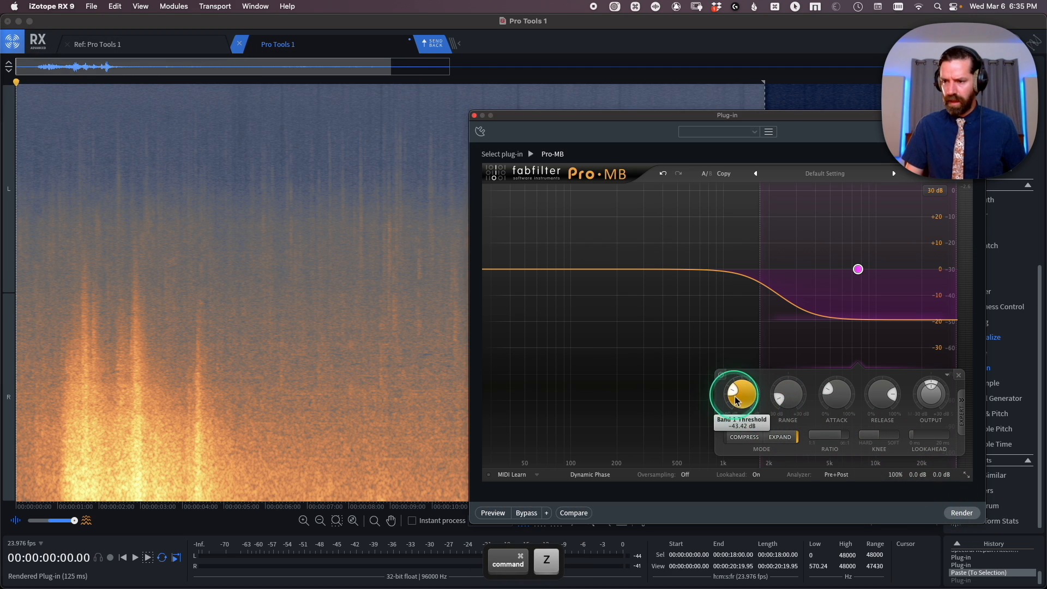
Step: Render the expander with the adjusted threshold, compare it with the original, and play the result from the start
click(952, 512)
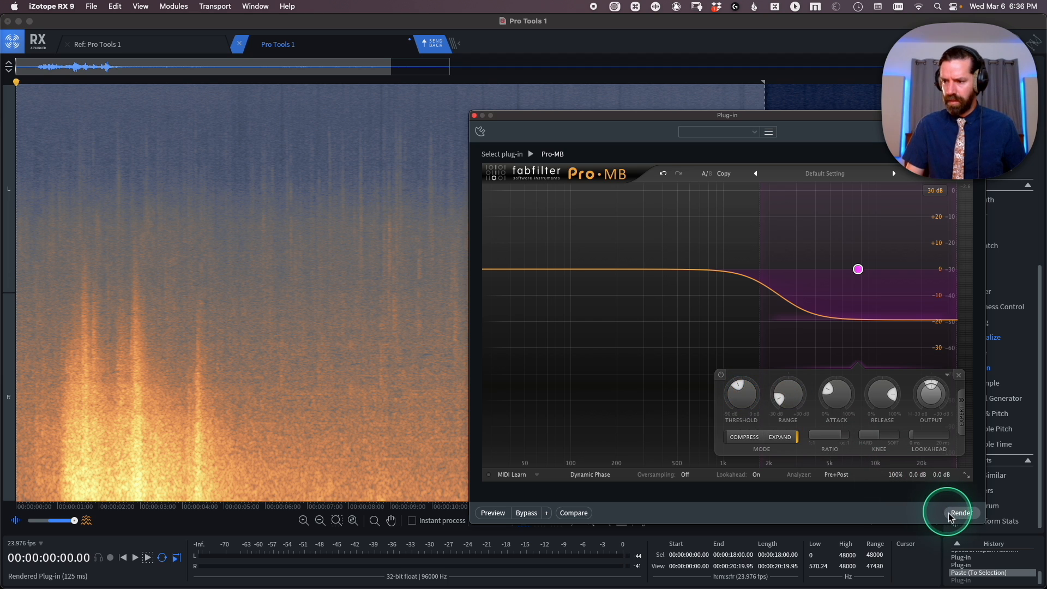
key(cmd+z)
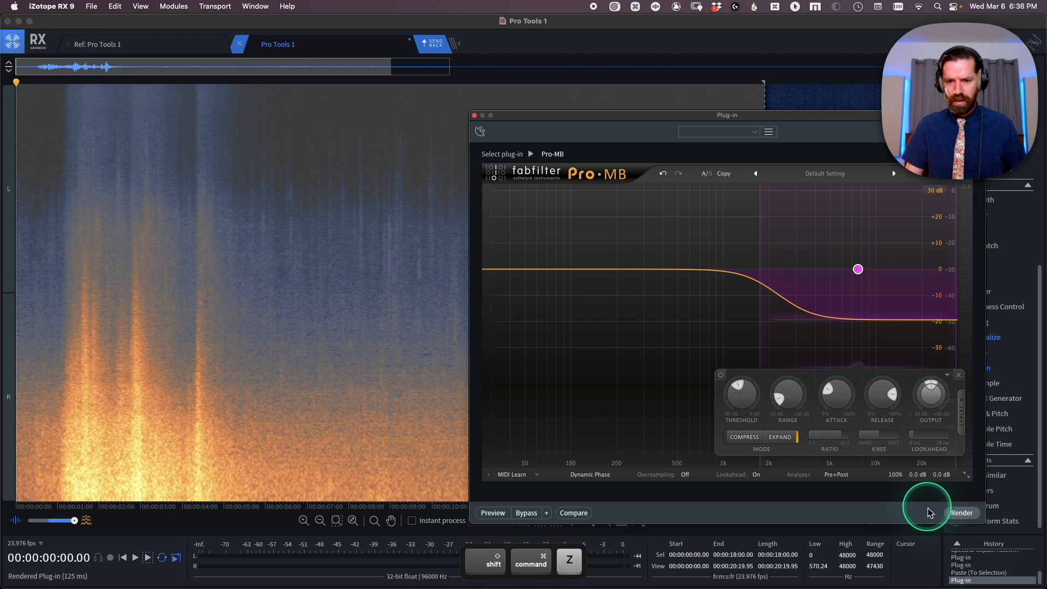
key(cmd+shift+z)
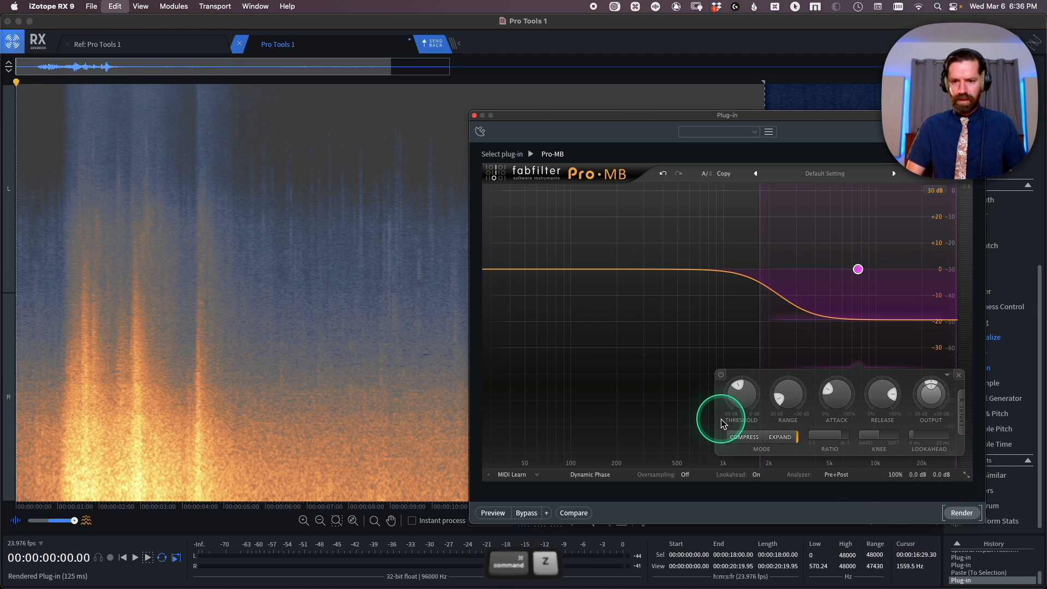
key(Return)
key(space)
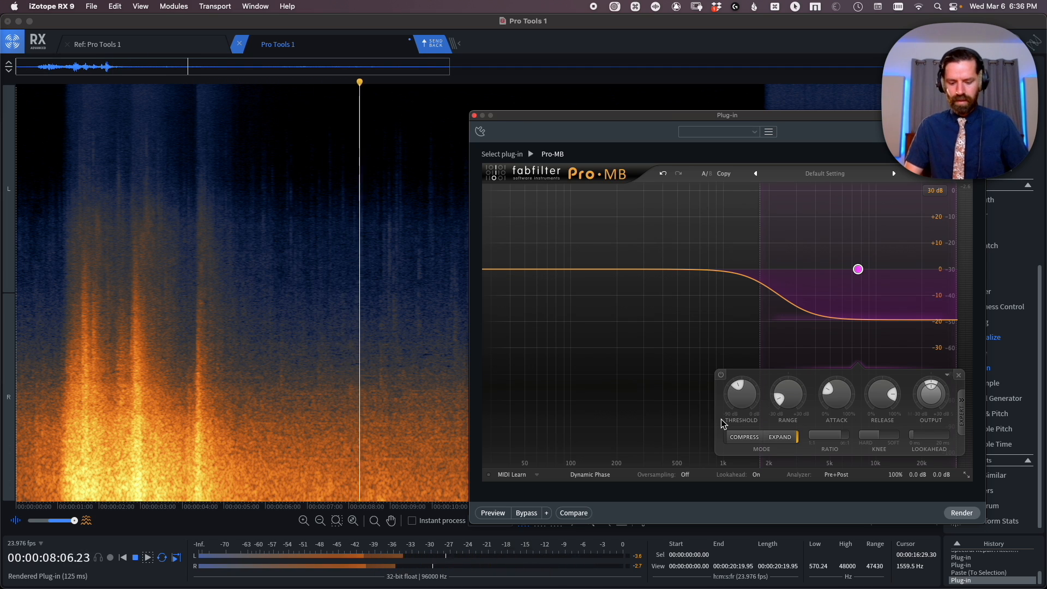
Step: Undo the last expander render and inspect the vertical clicks in the original spectrogram
key(super+minus)
key(super+z)
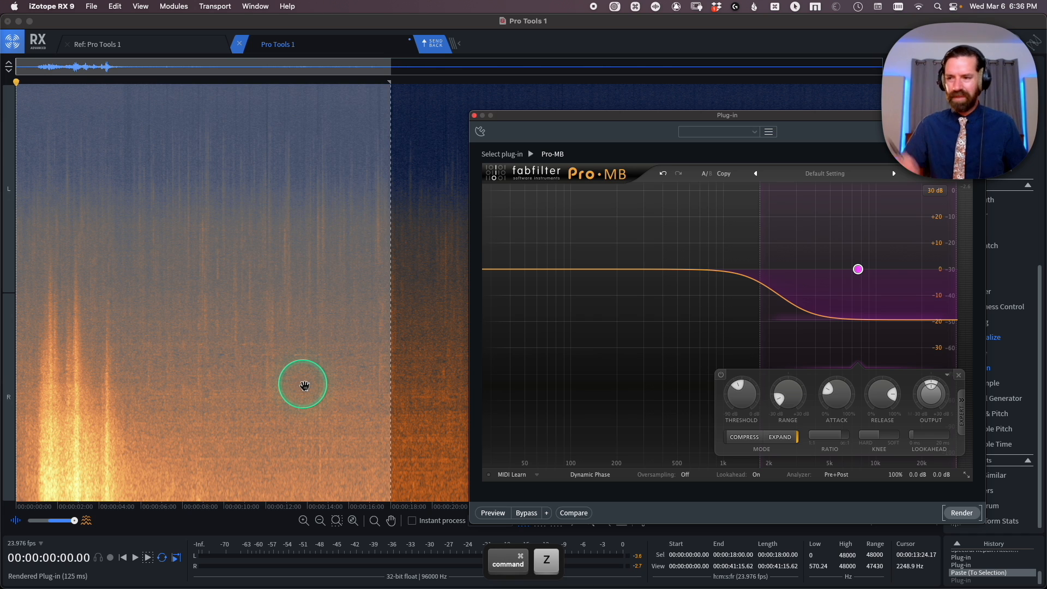
key(super+equal)
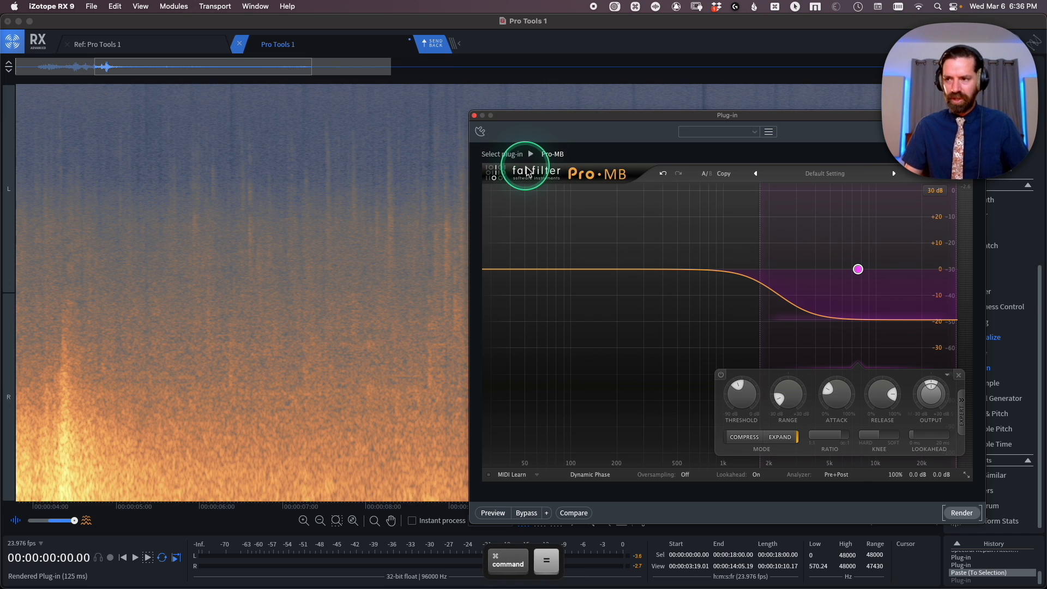
key(super+minus)
key(super+minus)
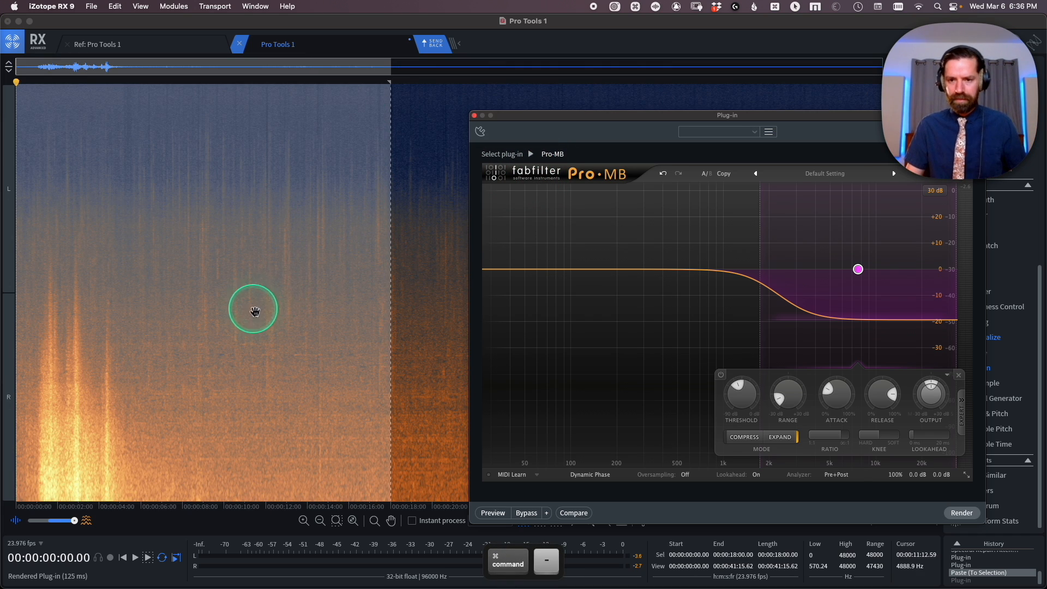
Step: Clear the selection by placing the playhead at 12 seconds, and move the plug-in window aside to uncover the spectrogram
click(266, 312)
key(t)
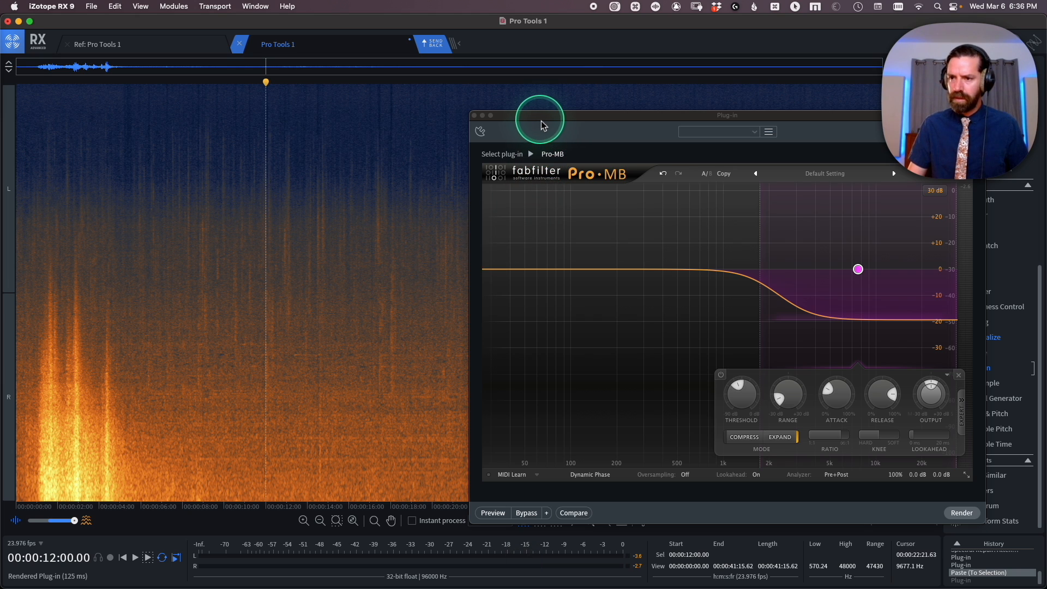
drag(541, 125, 843, 304)
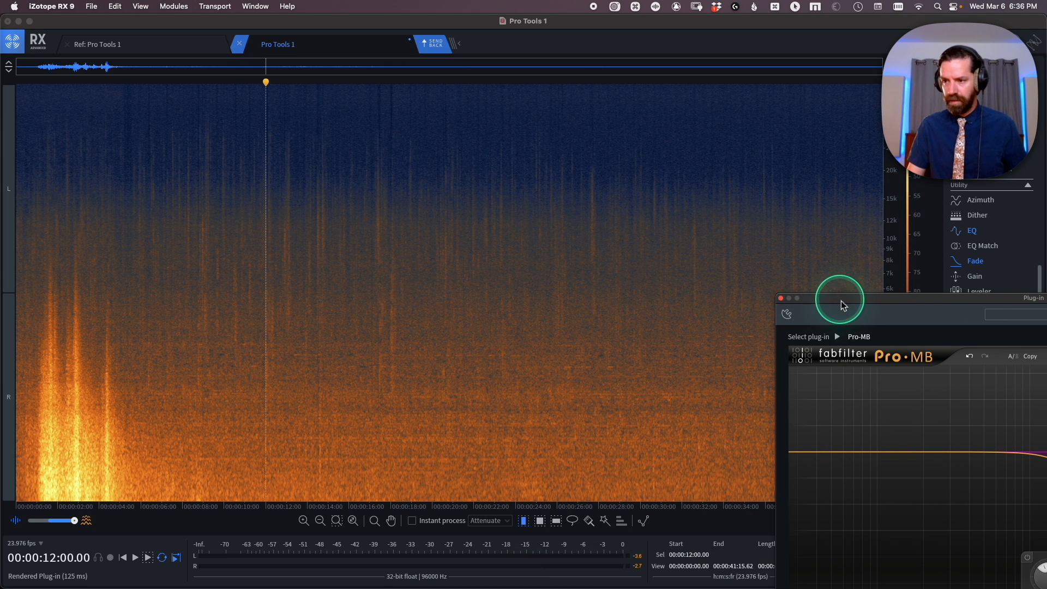
Step: Listen to the background noise from about 19 seconds, and select the noise section from about 19.5 to 28 seconds
drag(841, 303, 791, 291)
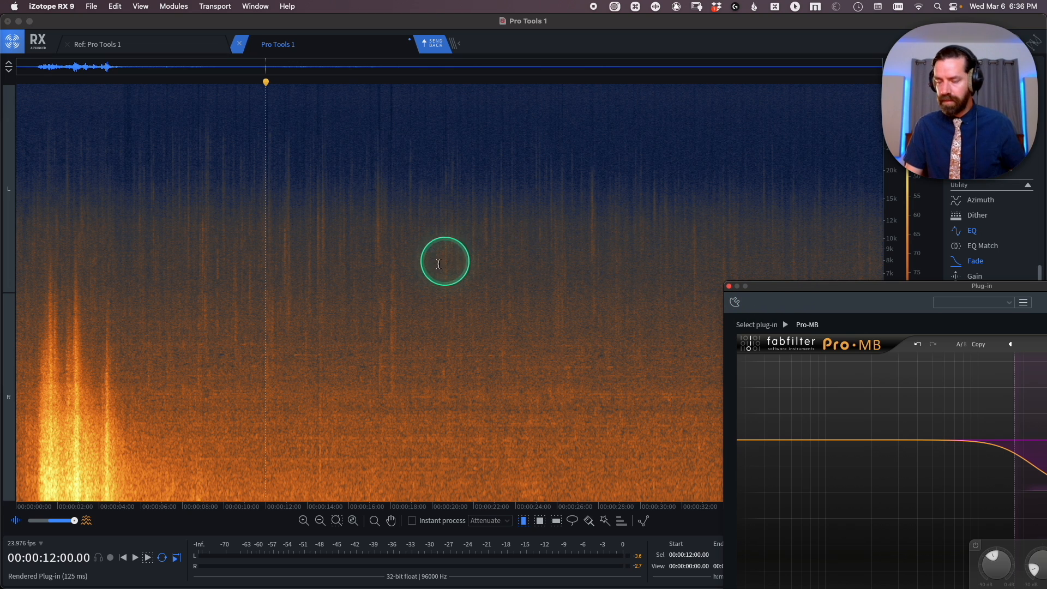
click(424, 266)
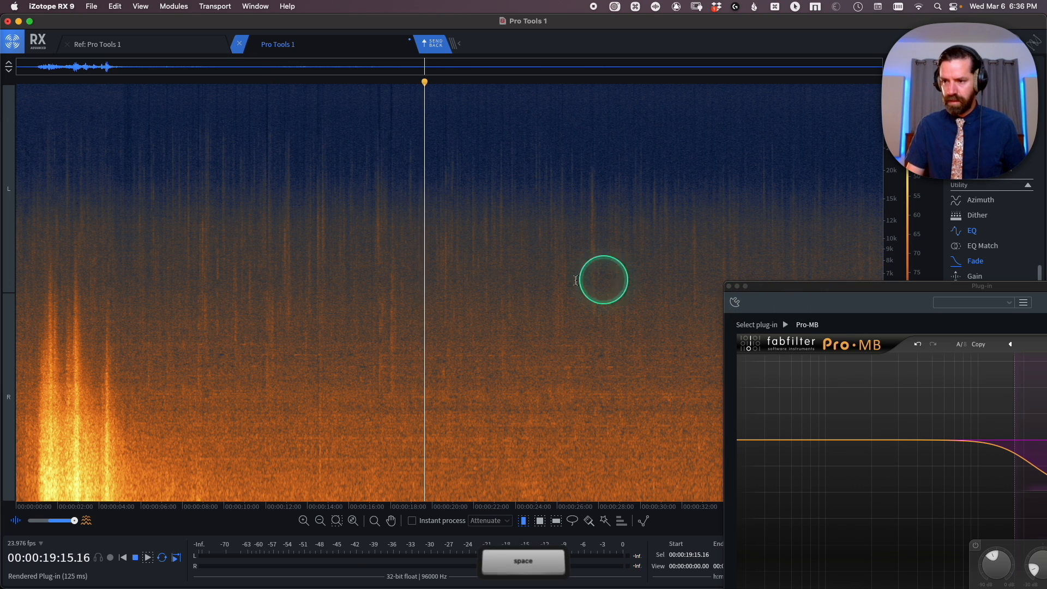
key(space)
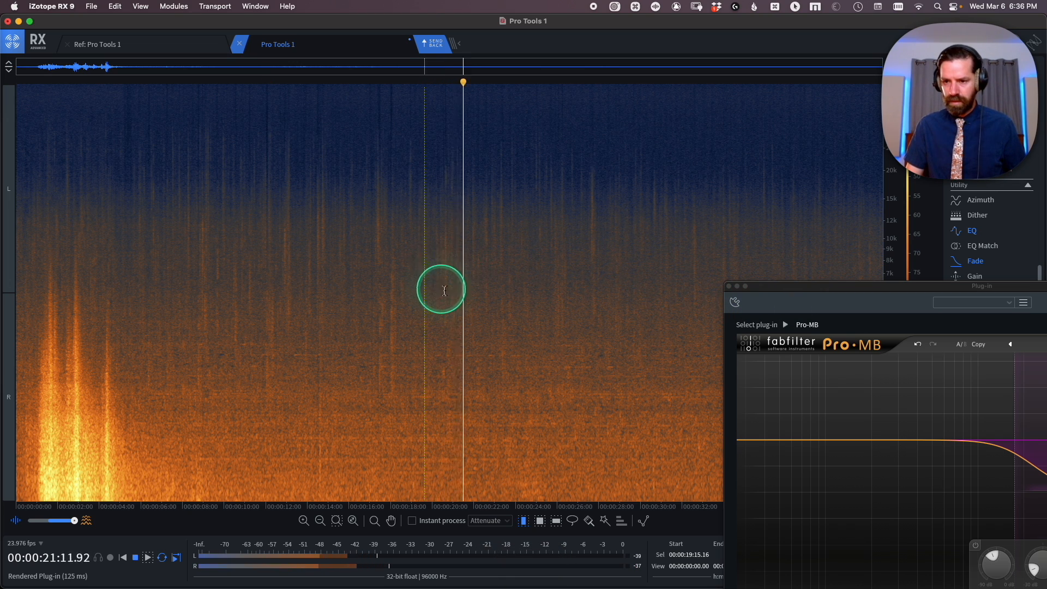
key(space)
drag(423, 272, 598, 278)
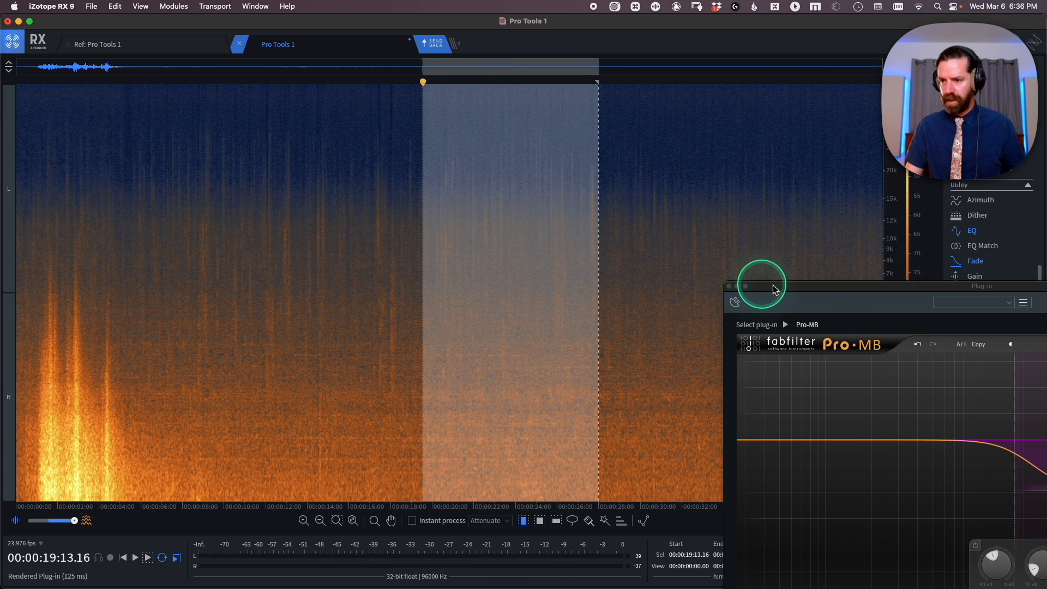
Step: Move the Pro-MB plug-in window out of view and open the Spectral De-noise module
drag(776, 290, 0, 92)
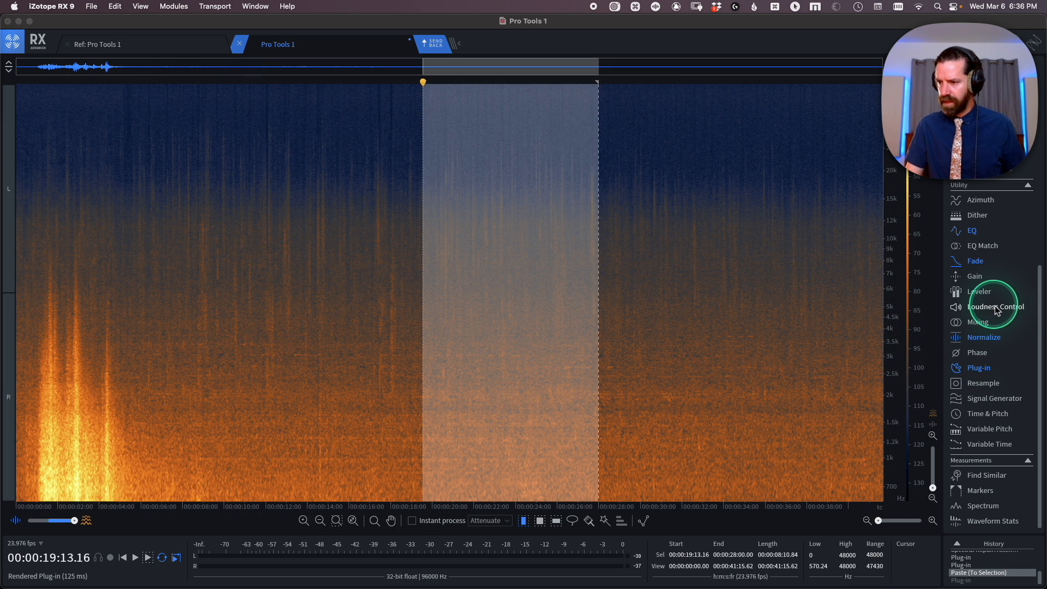
scroll(1007, 318, up, 5)
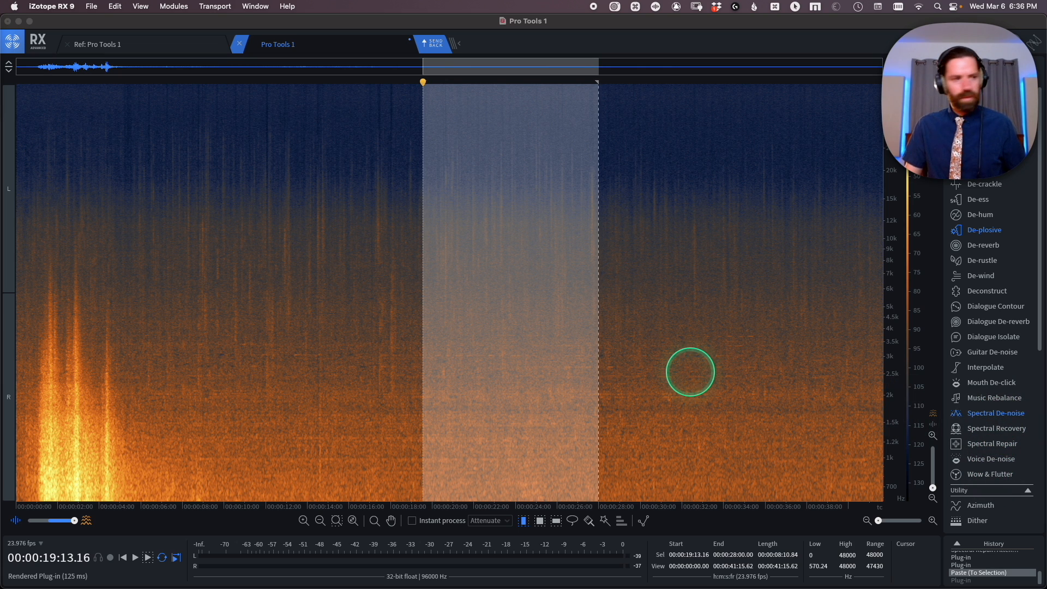
drag(0, 75, 759, 134)
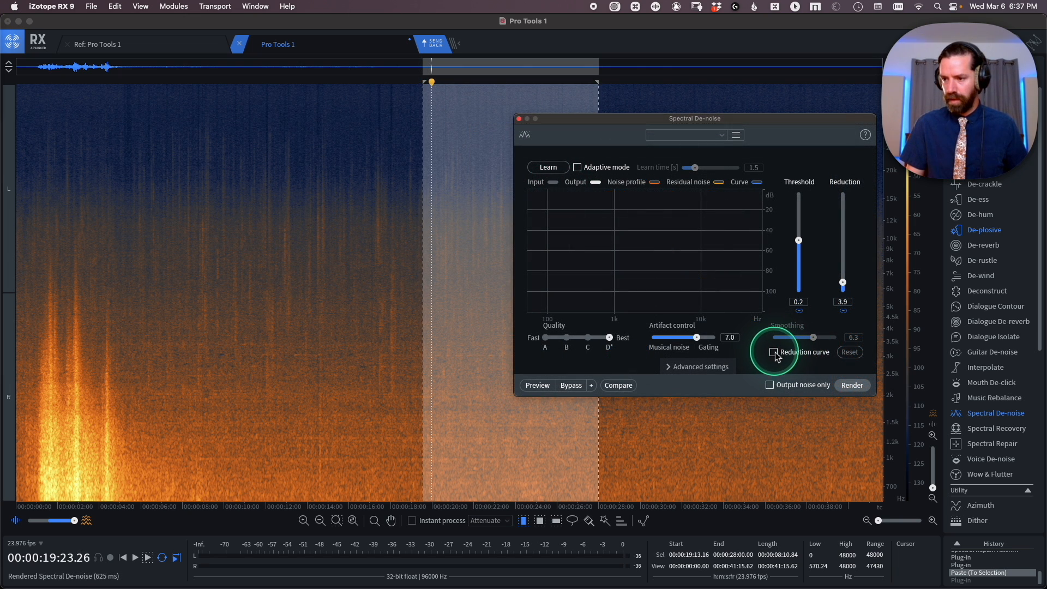
Step: Enable the reduction curve in Spectral De-noise and reshape it to fall steeply above 1 kHz, to about 80 dB at 10 kHz
click(774, 353)
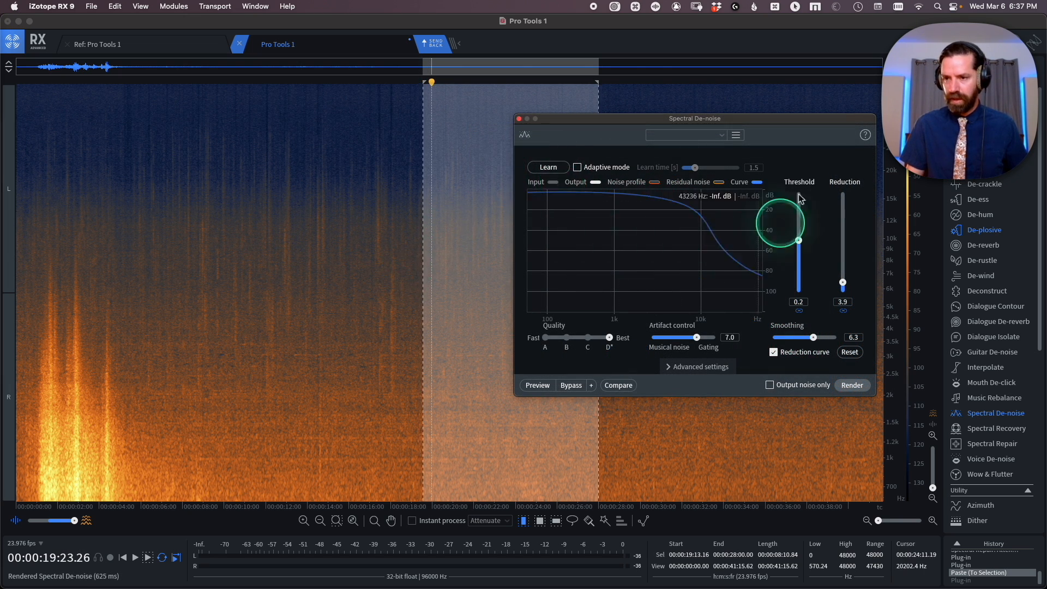
drag(718, 125, 784, 139)
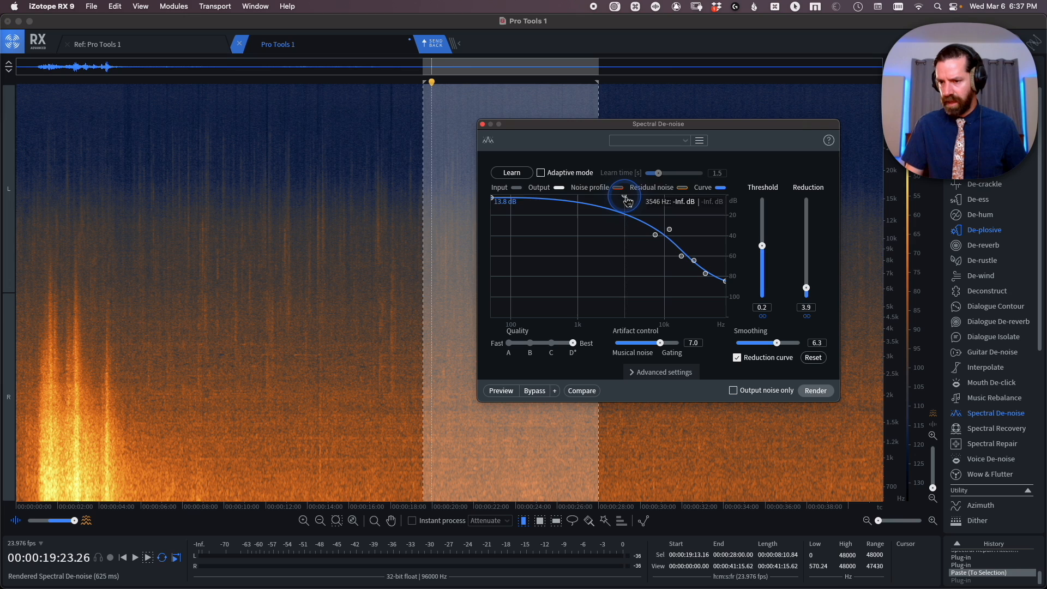
drag(655, 235, 653, 257)
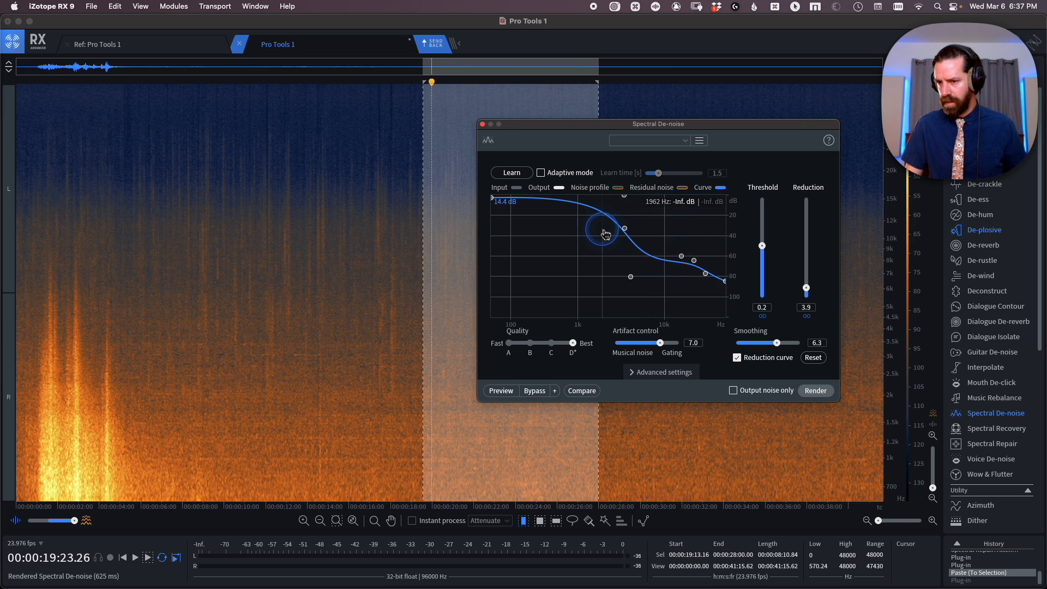
drag(626, 203, 599, 205)
mouse_move(681, 256)
mouse_down()
mouse_move(660, 280)
mouse_move(694, 262)
mouse_up()
Step: Cancel the Spectral De-noise render of the long section and render a test section from 18 to 20 seconds
click(919, 382)
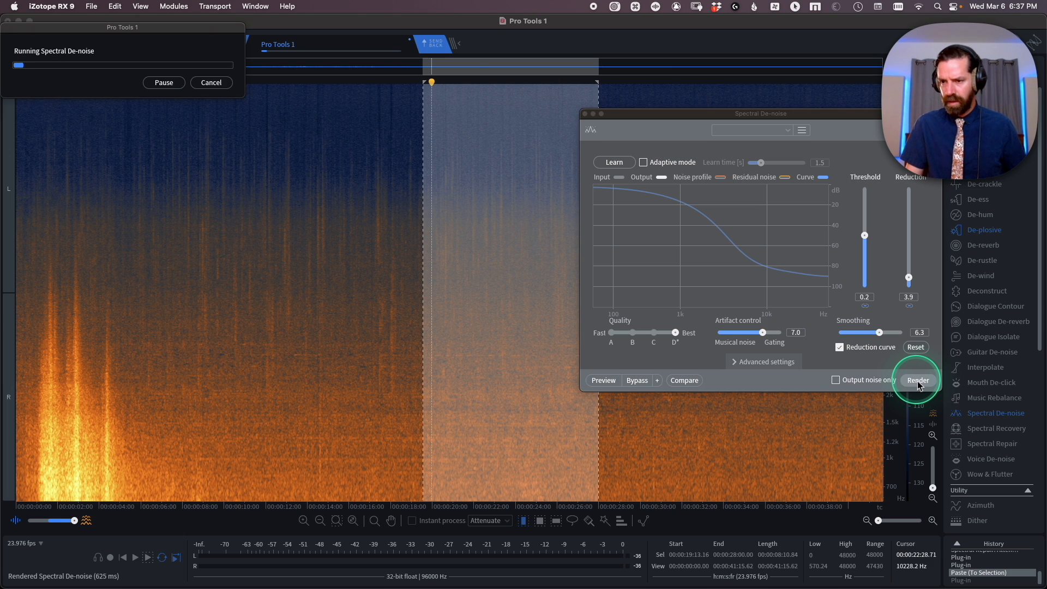
click(211, 83)
drag(433, 213, 390, 216)
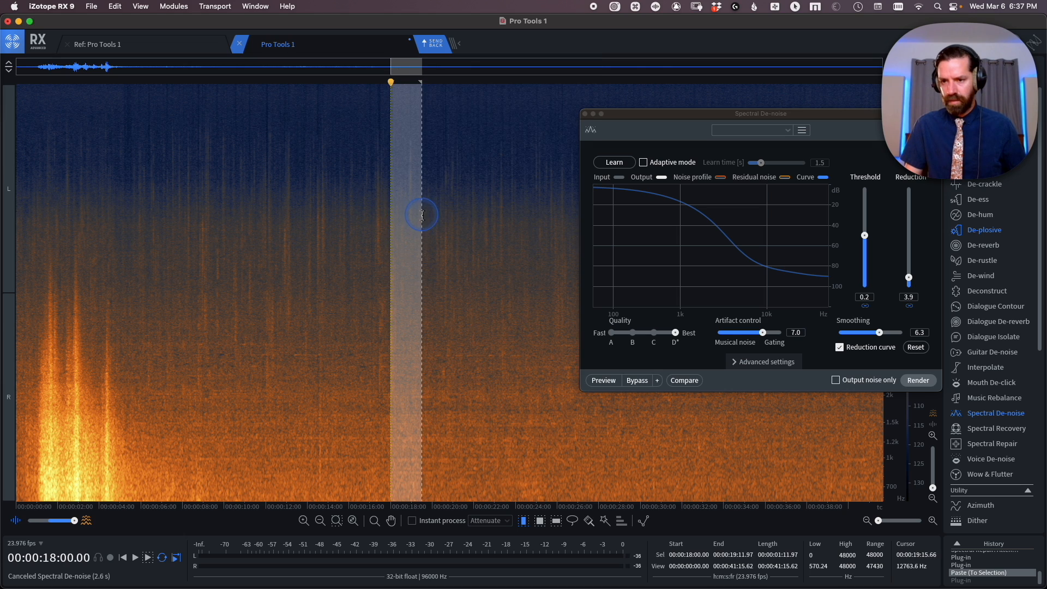
click(919, 380)
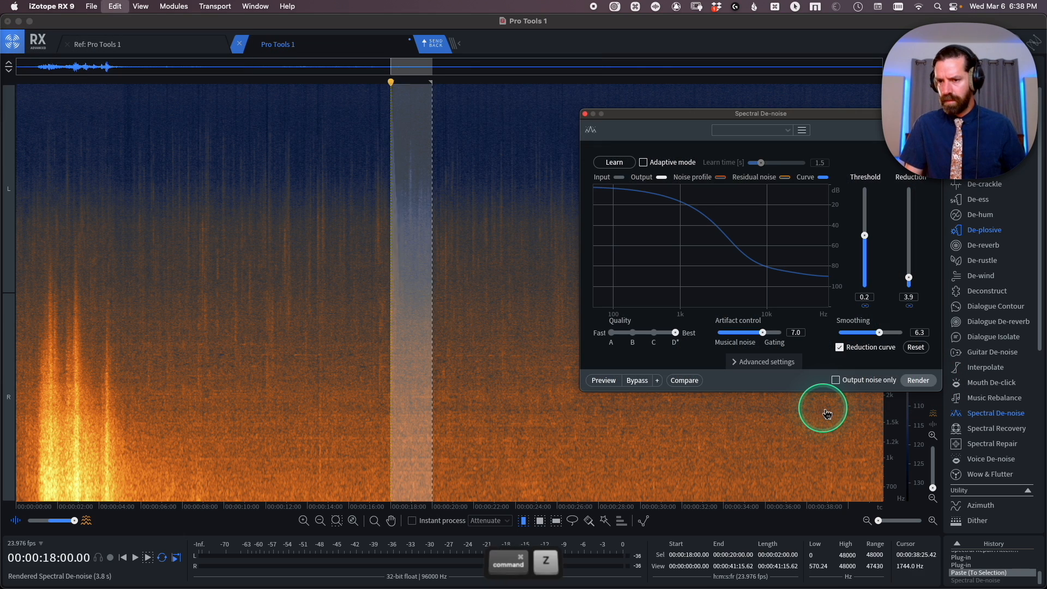
Step: Play back the de-noised test section and the audio leading into it, and undo the test render
key(shift+super+z)
key(space)
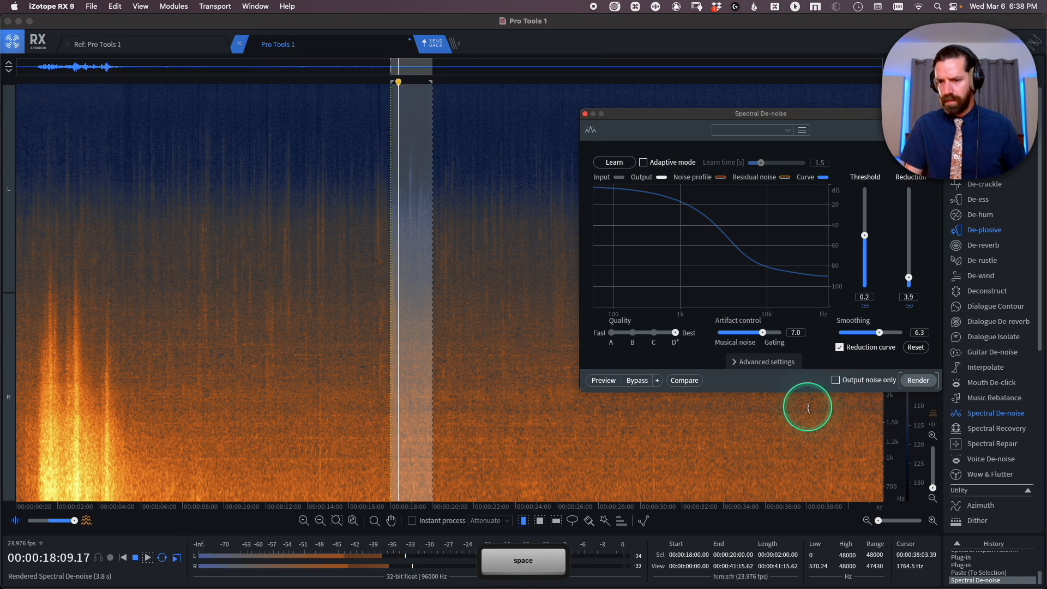
key(space)
click(355, 273)
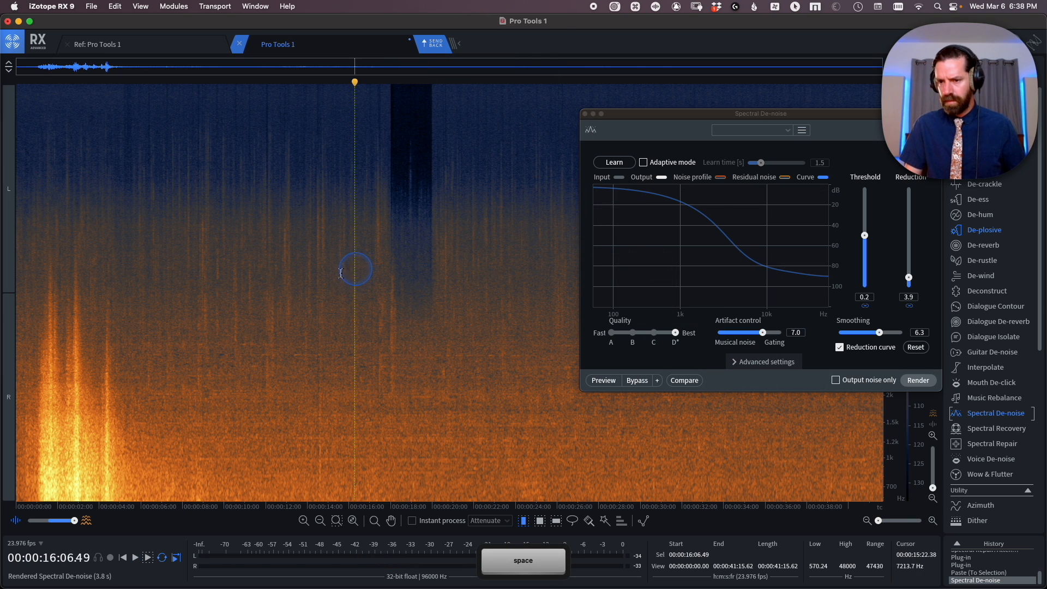
key(space)
key(super+z)
Step: Select from the start to about 7 seconds and render Spectral De-noise on that section
click(330, 292)
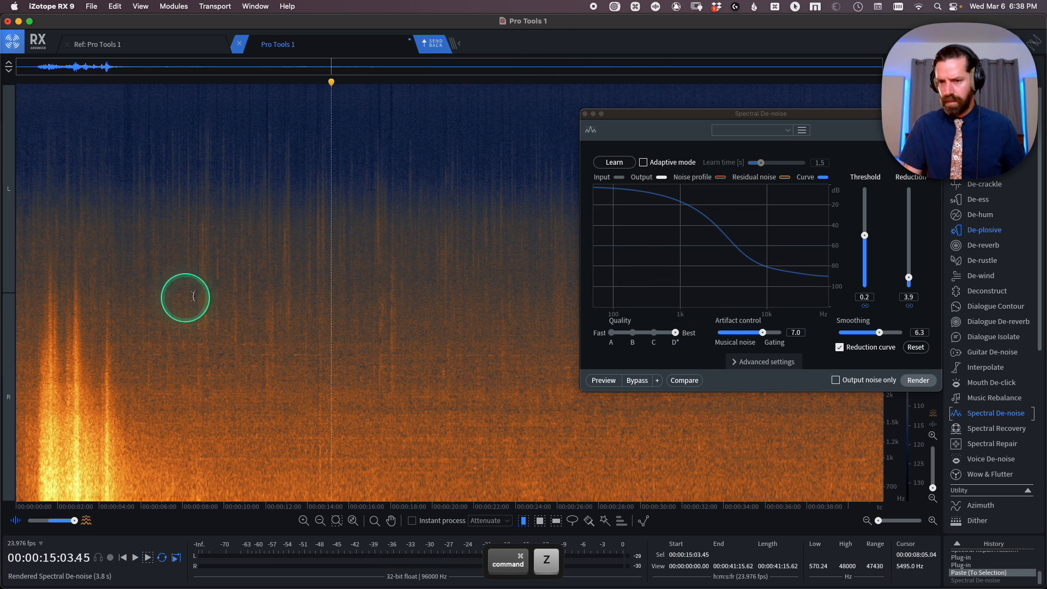
click(163, 304)
key(shift+Home)
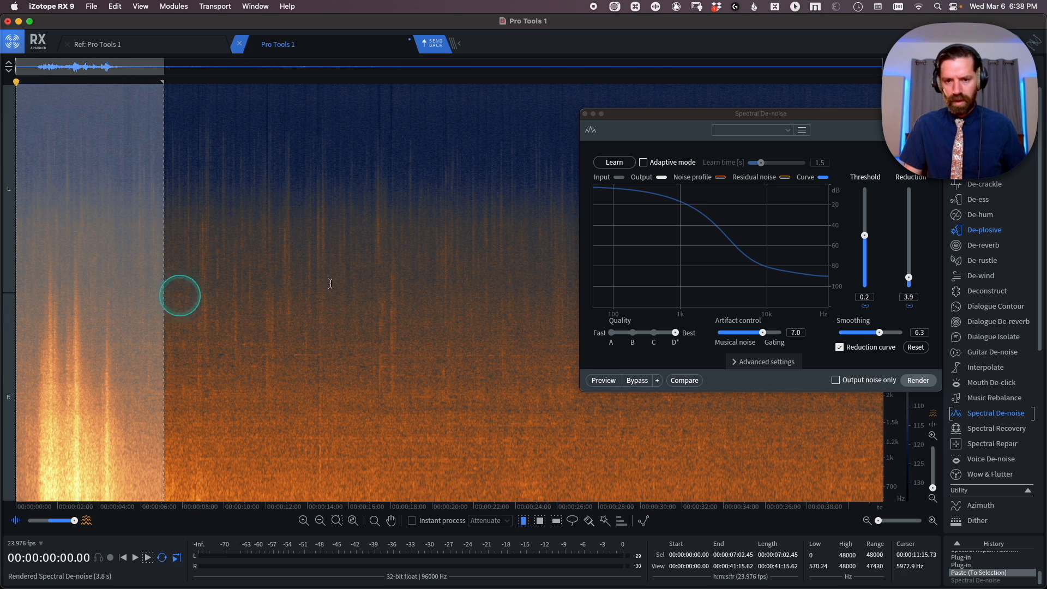
click(915, 380)
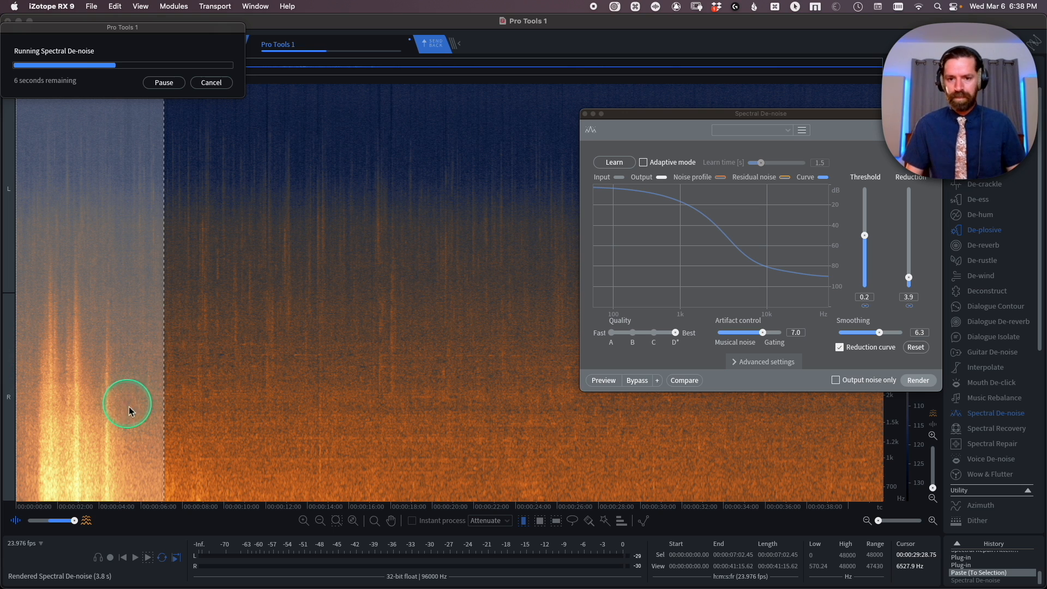
Step: Compare the spectrogram of the opening seven seconds with and without the de-noise by repeatedly undoing and redoing the render
key(super+z)
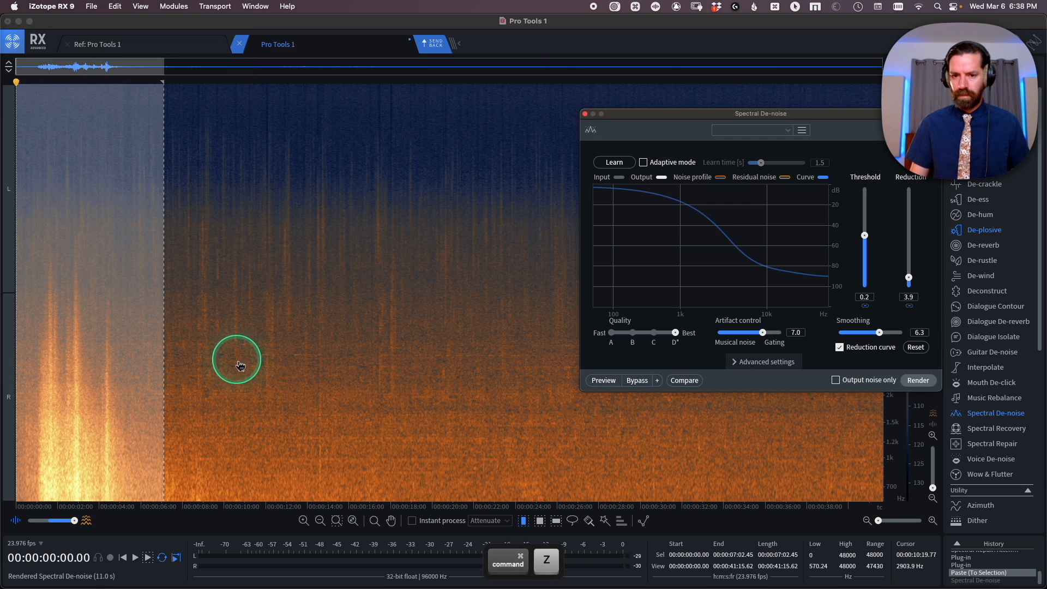
key(super+shift+z)
key(super+z)
key(super+shift+z)
key(super+plus)
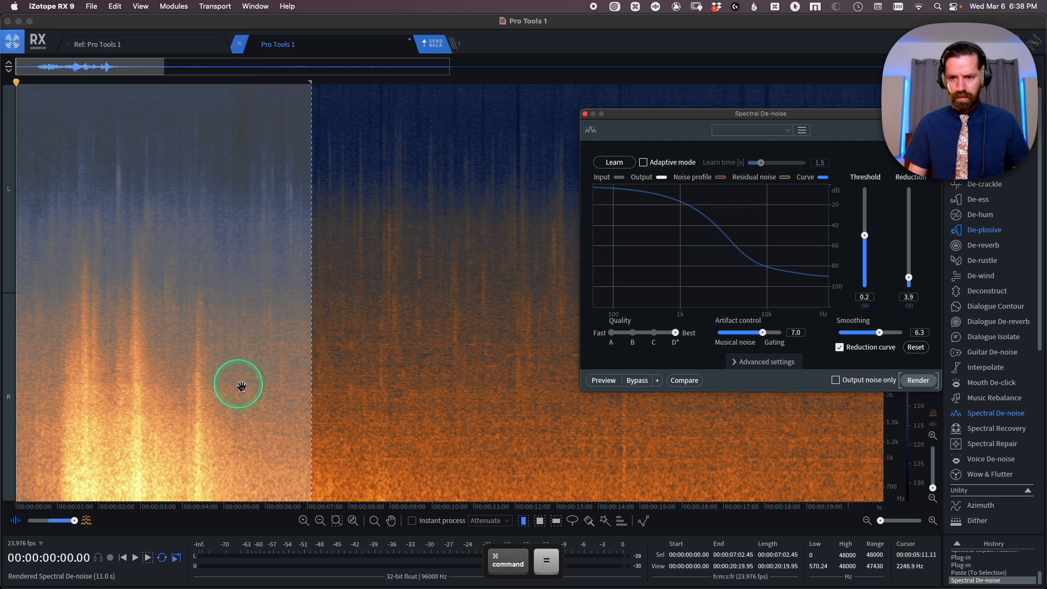
key(super+z)
key(super+shift+z)
key(super+z)
key(super+shift+z)
key(super+z)
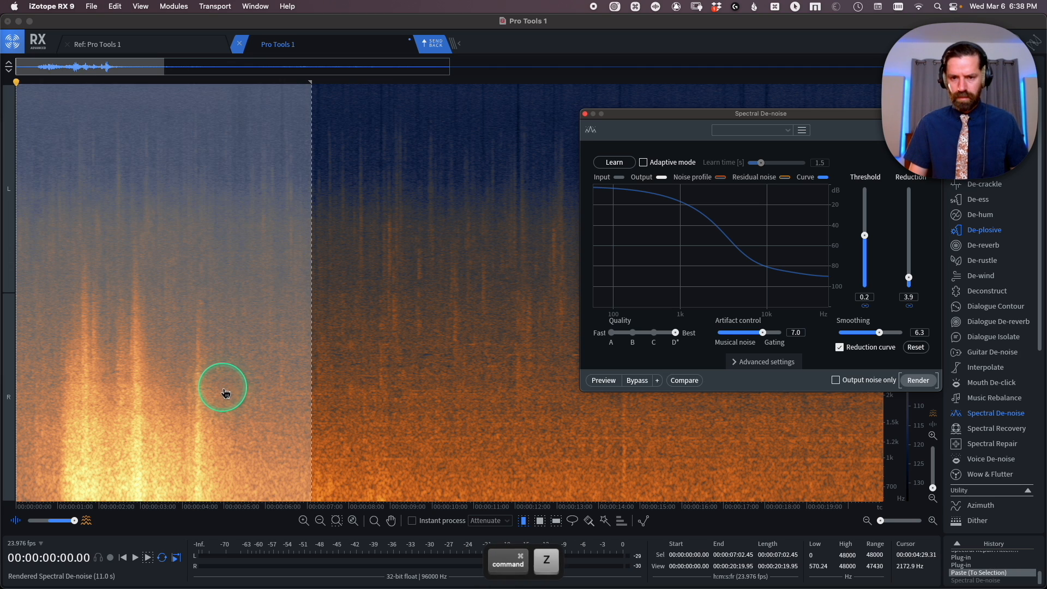
key(super+shift+z)
Step: Play the opening section with the de-noise, without it, and with it again to compare the sound
key(space)
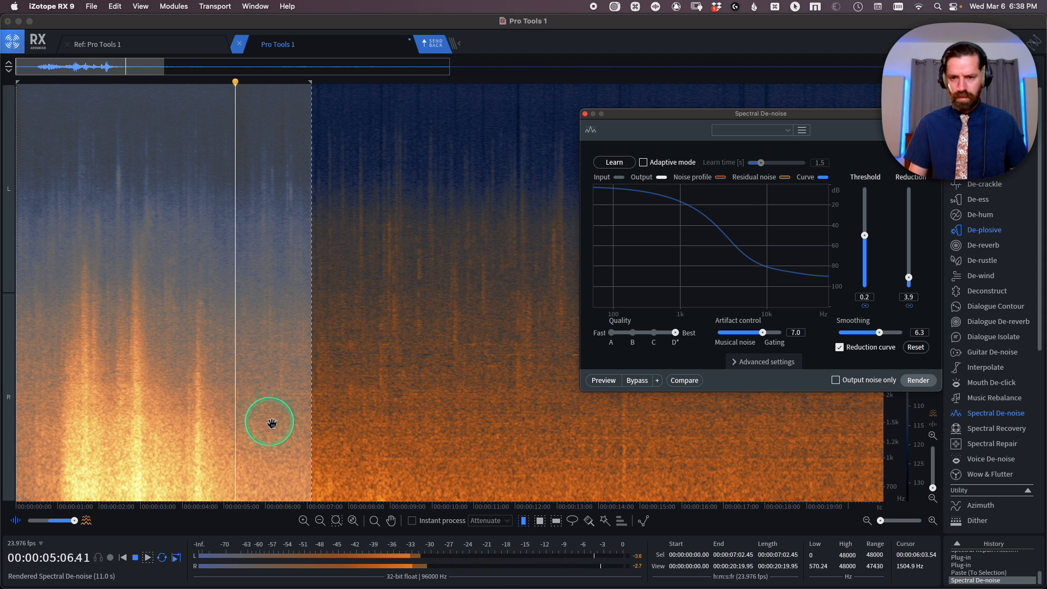
key(space)
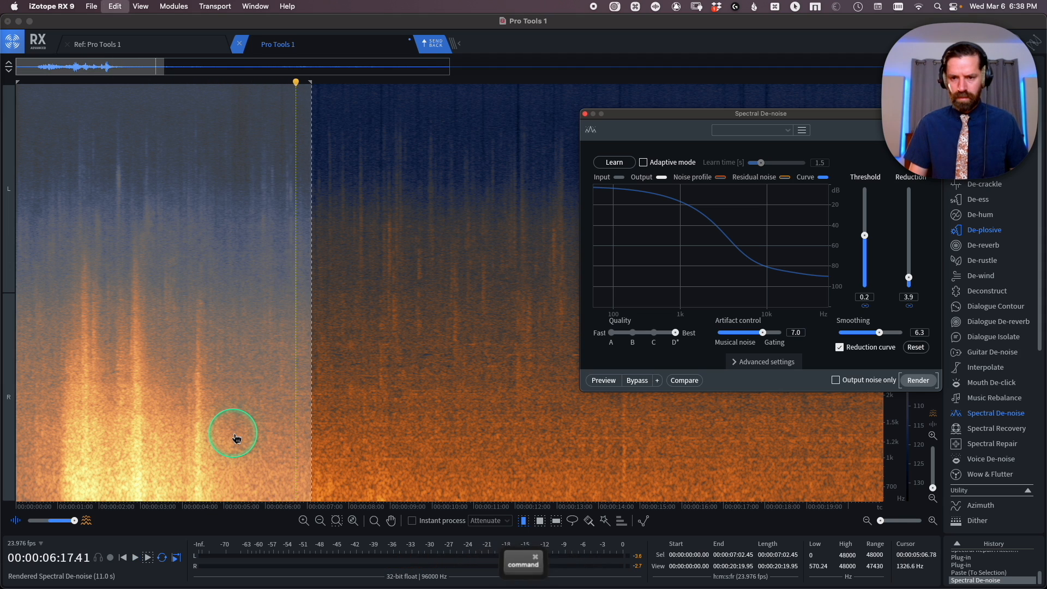
key(super+z)
key(shift+super+z)
key(super+z)
key(shift+super+z)
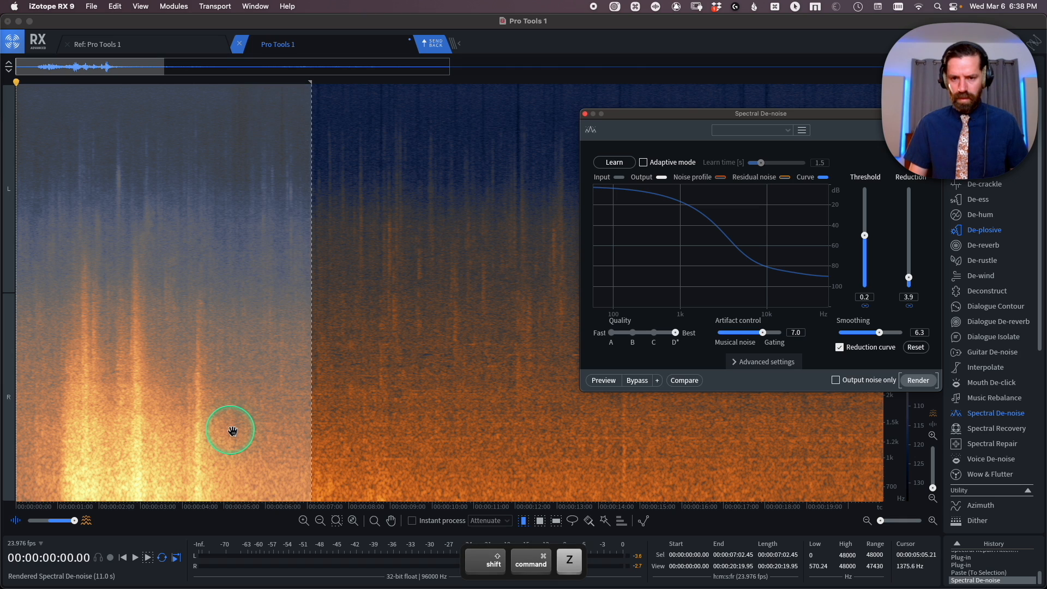
key(super+z)
key(space)
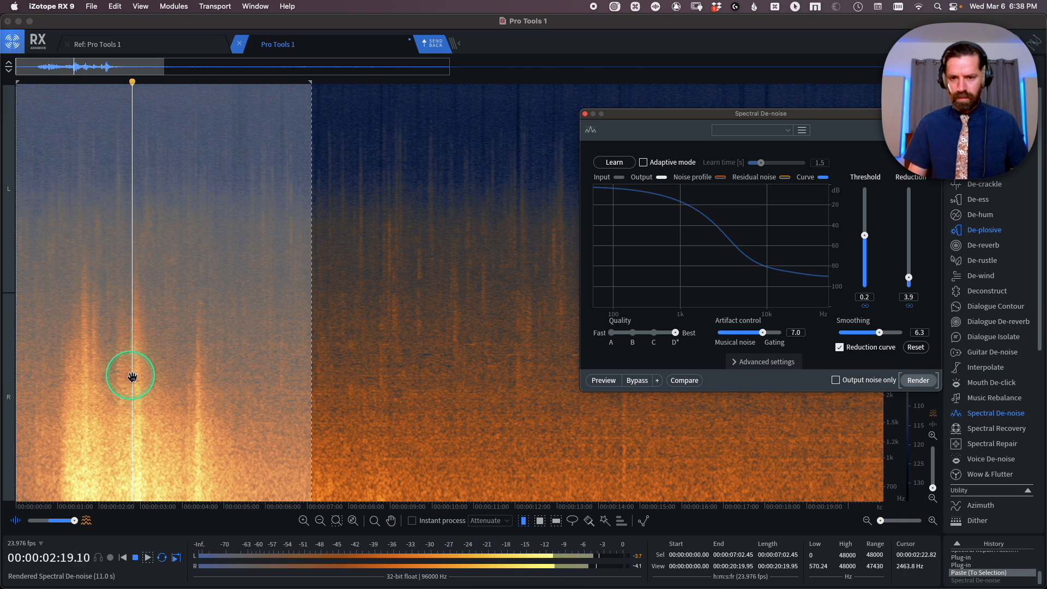
key(space)
key(shift+super+z)
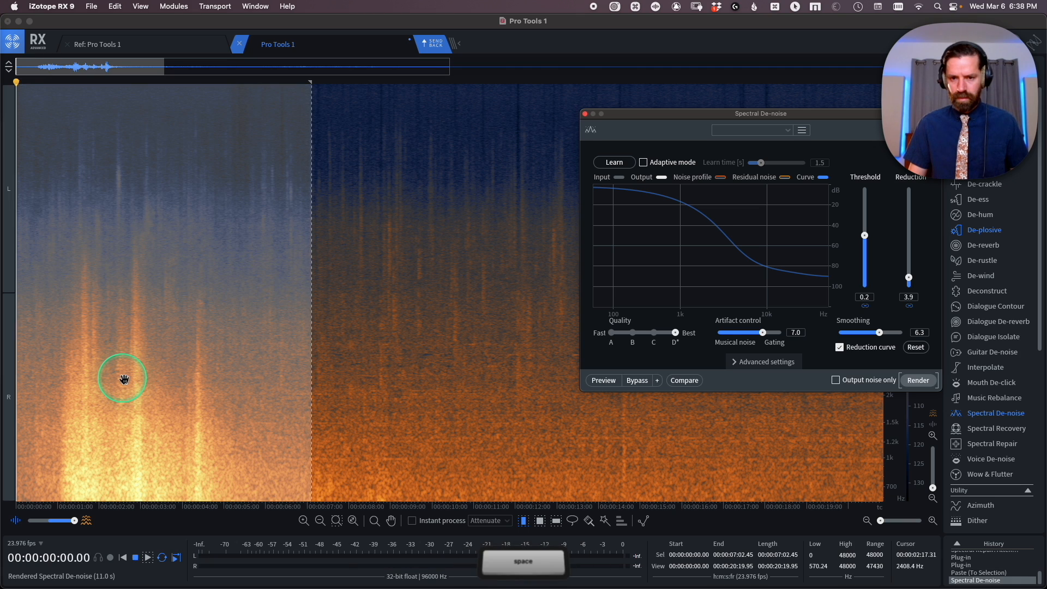
key(space)
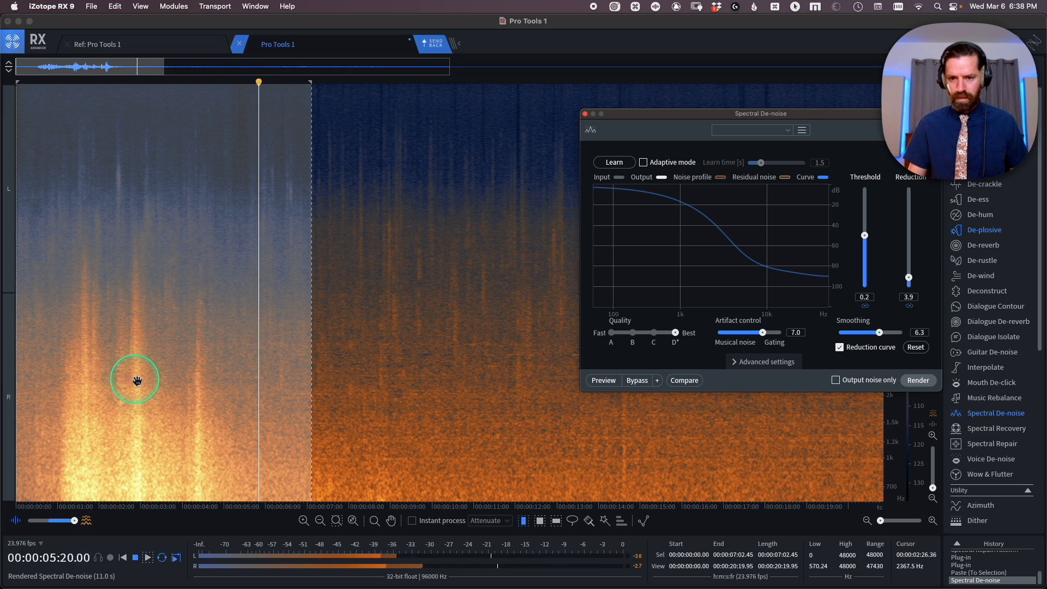
key(space)
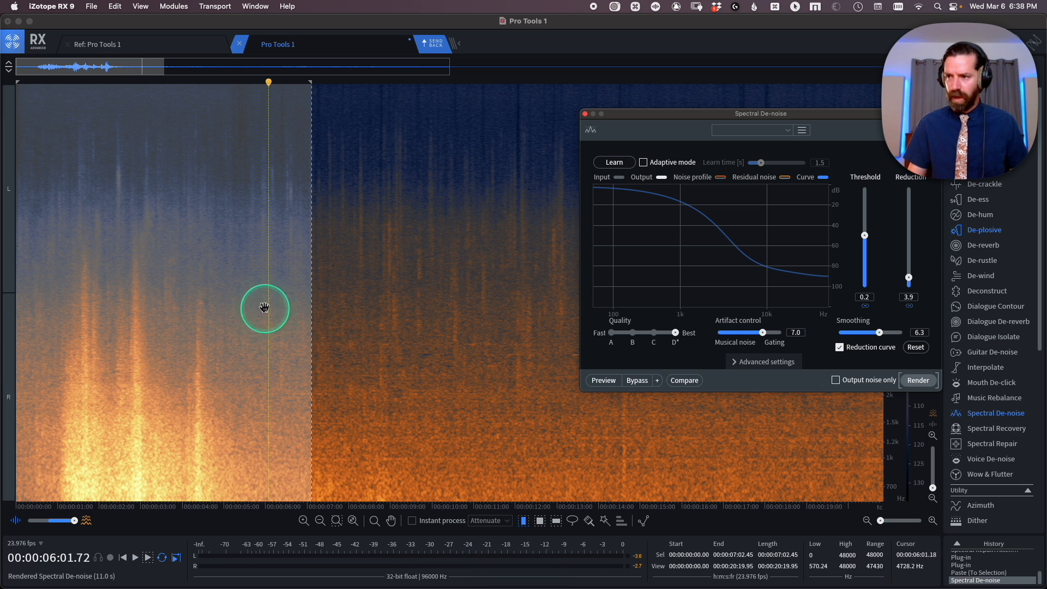
Step: Undo the de-noise on the opening section and listen to the untreated noise from about 5.5 seconds, keeping the seven-second selection
key(super+z)
key(shift+super+z)
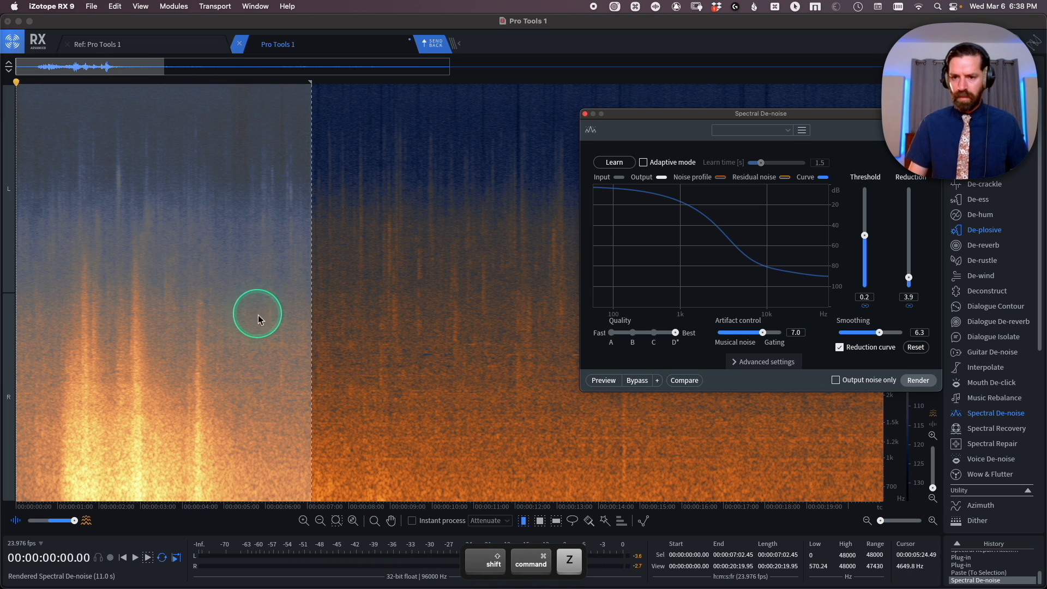
key(super+z)
click(253, 280)
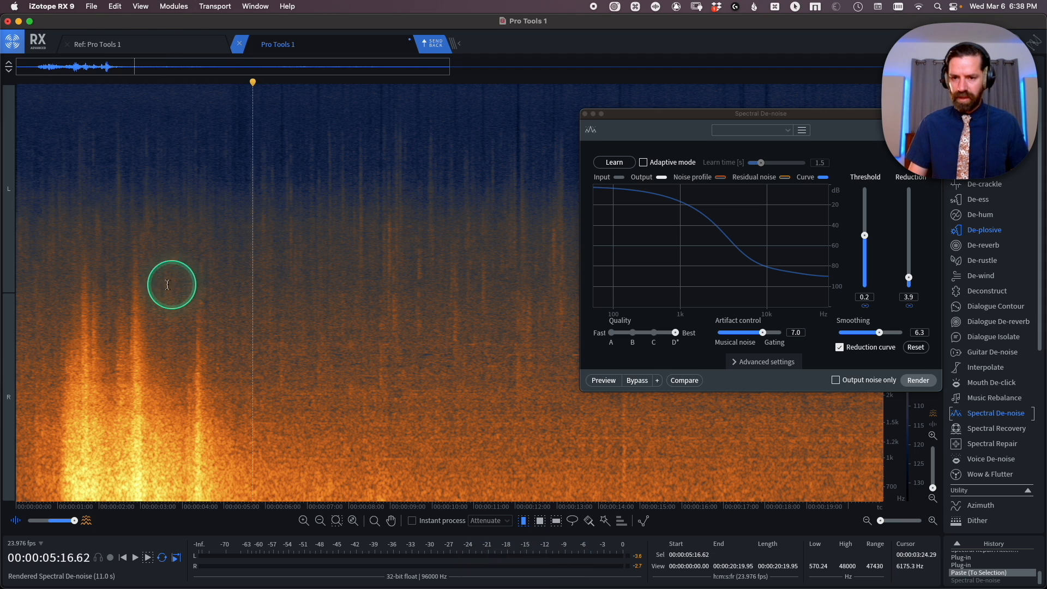
key(space)
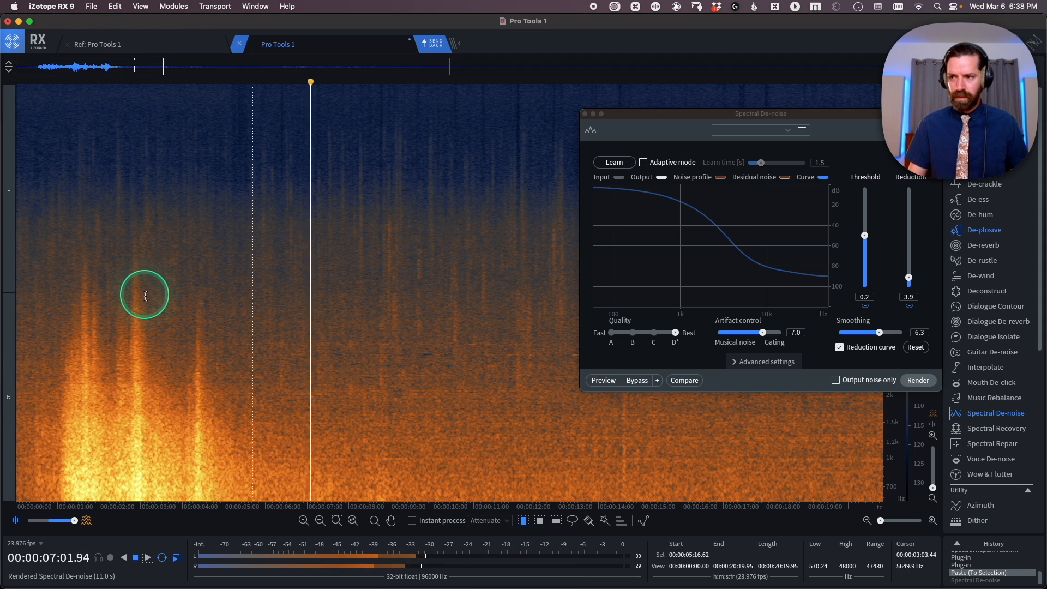
key(space)
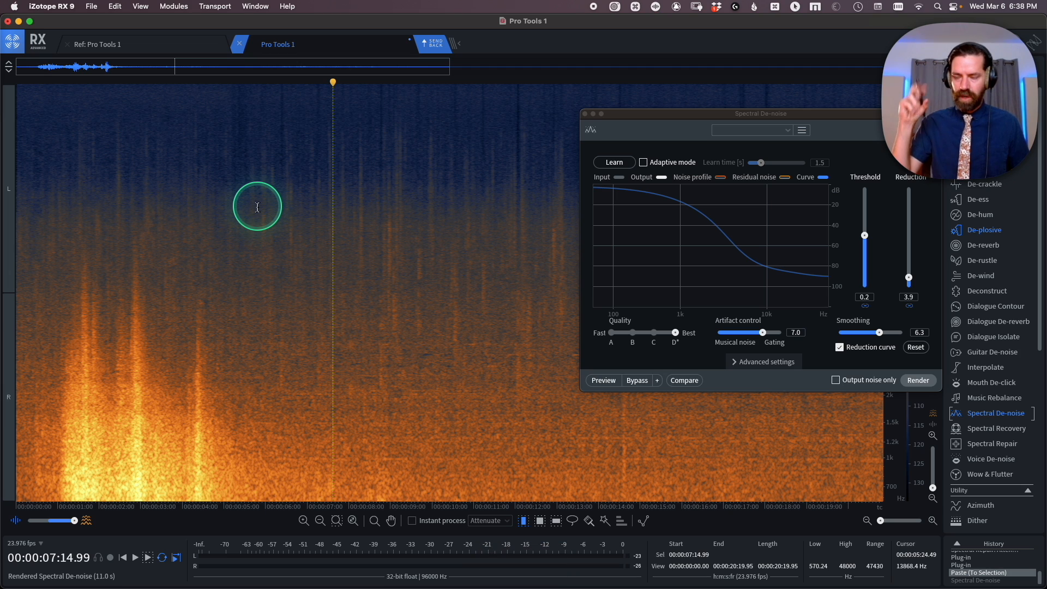
key(super+z)
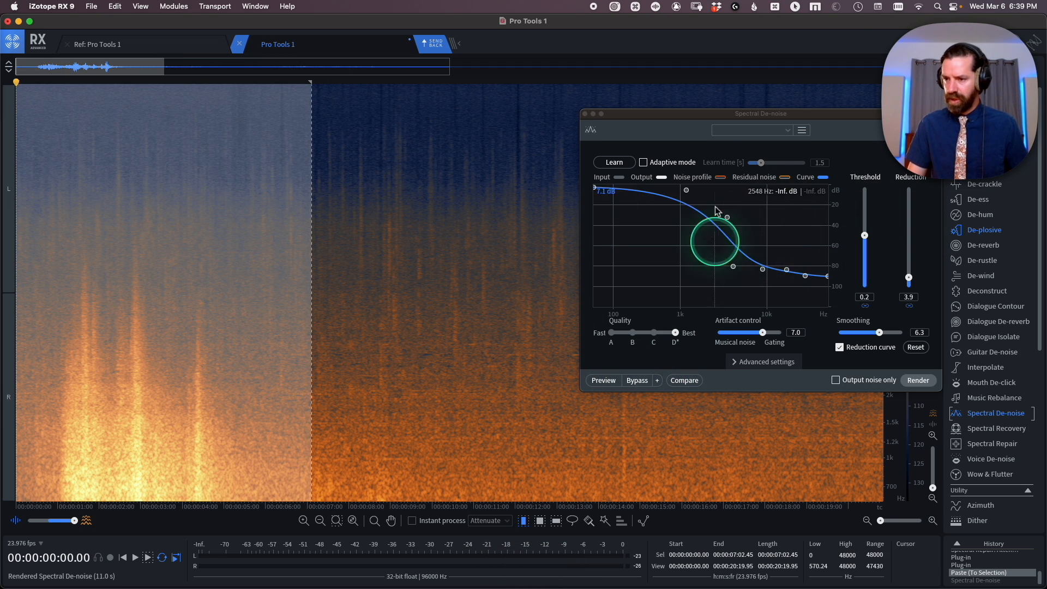
Step: Bring the Spectral De-noise window over the spectrogram and expand its advanced settings
drag(655, 113, 421, 98)
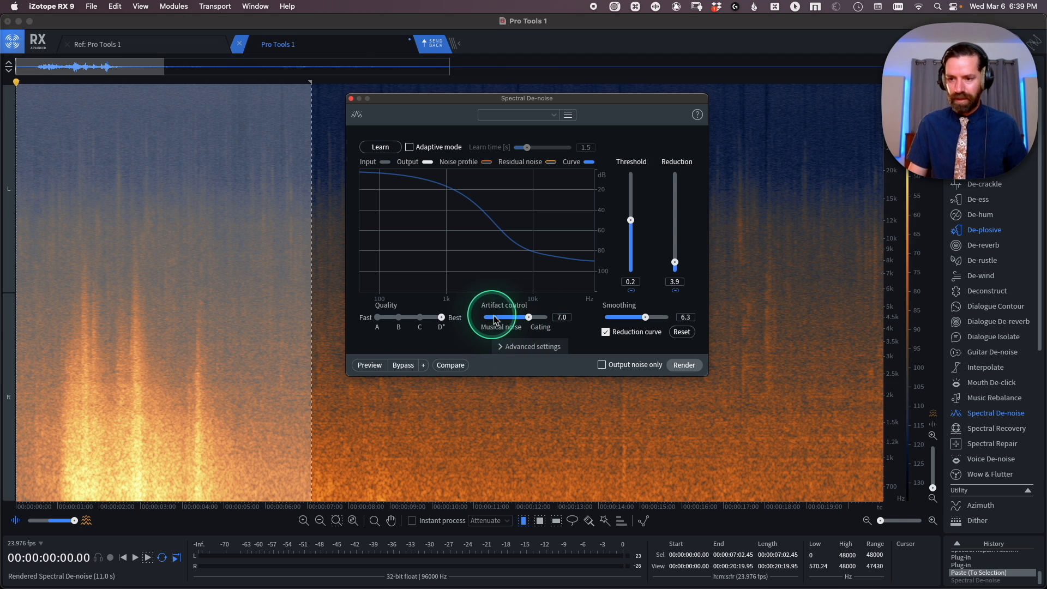
click(502, 349)
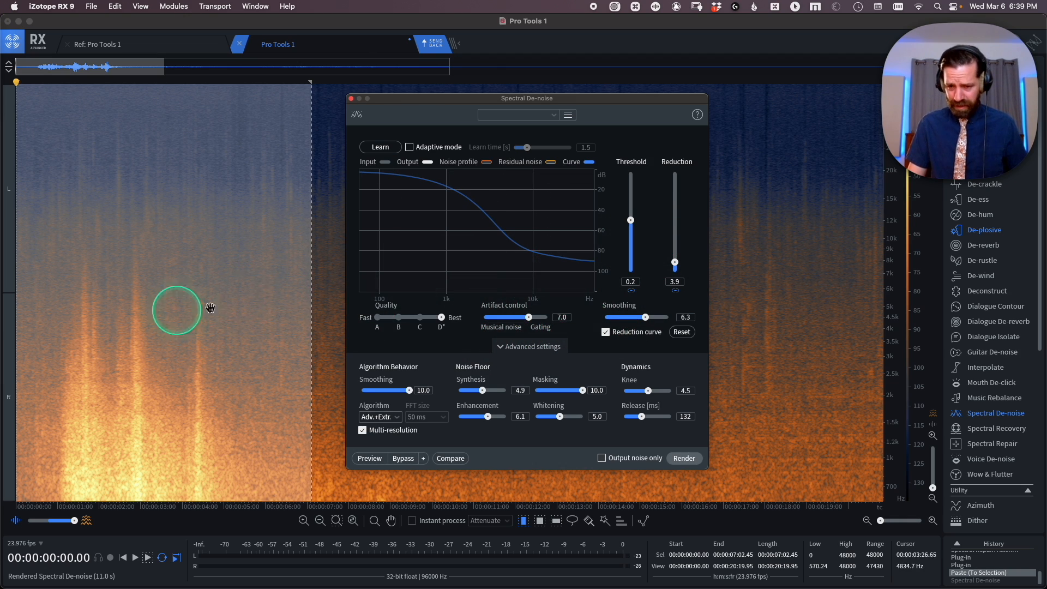
Step: Keep the Adv.+Extr. algorithm for Spectral De-noise, select the entire recording and render the de-noise over it
click(380, 417)
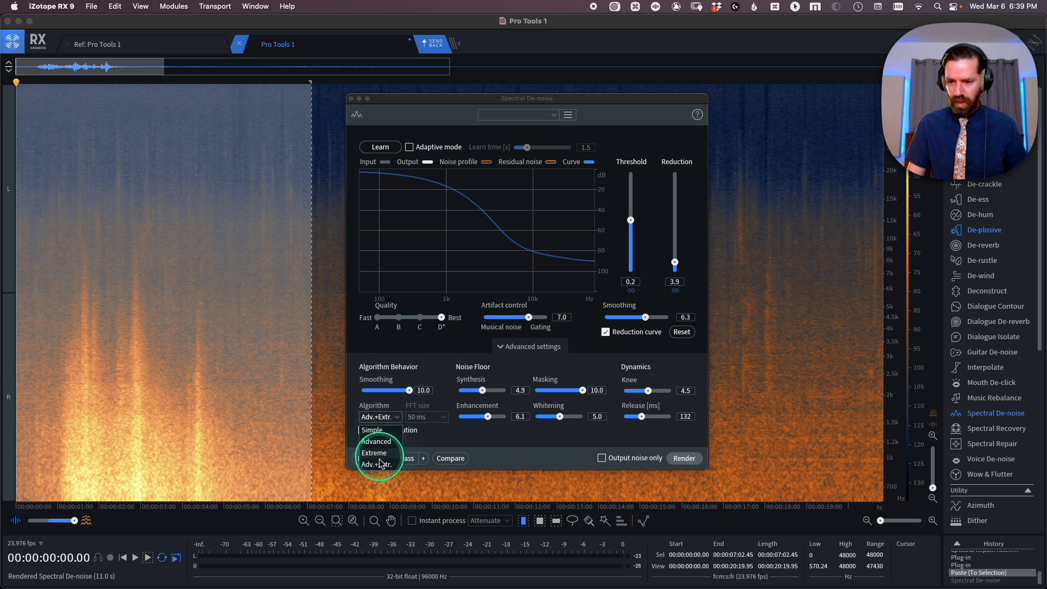
click(445, 399)
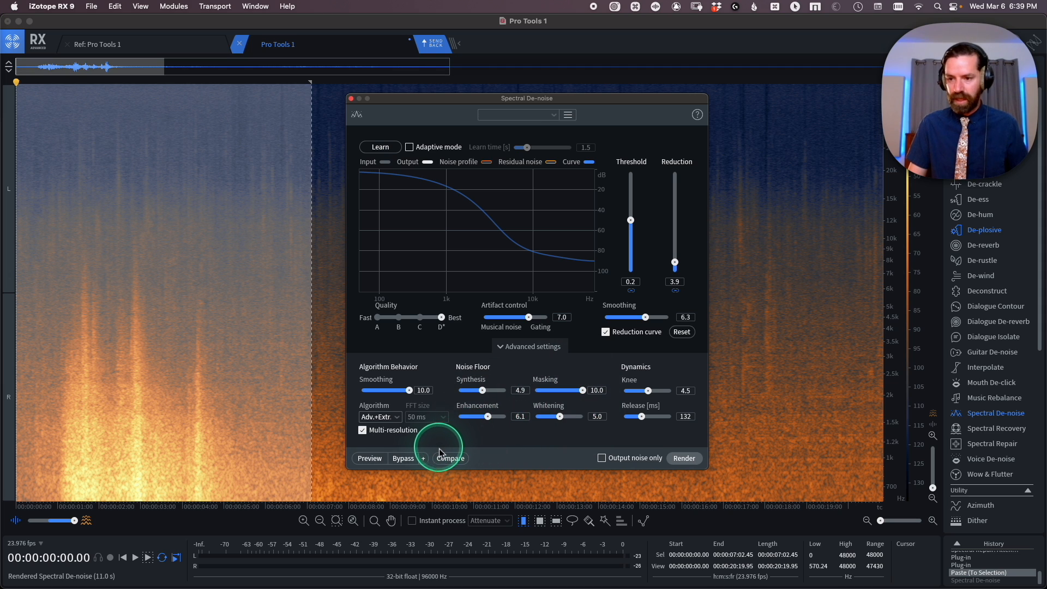
click(352, 99)
key(super+a)
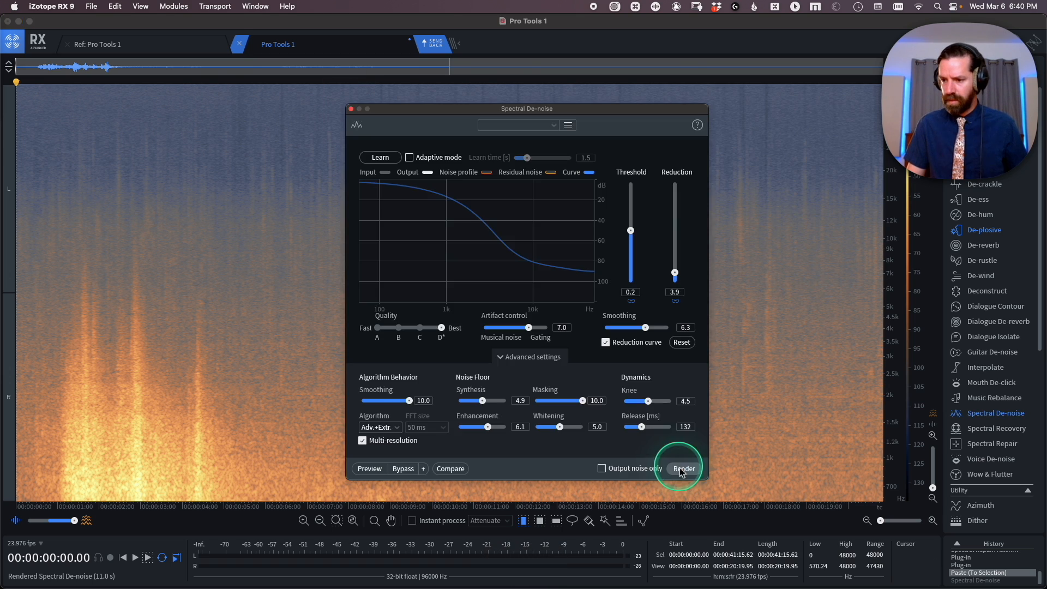
click(682, 469)
Step: Clear the Spectral De-noise and Plug-in windows away from the spectrogram
drag(389, 116, 567, 111)
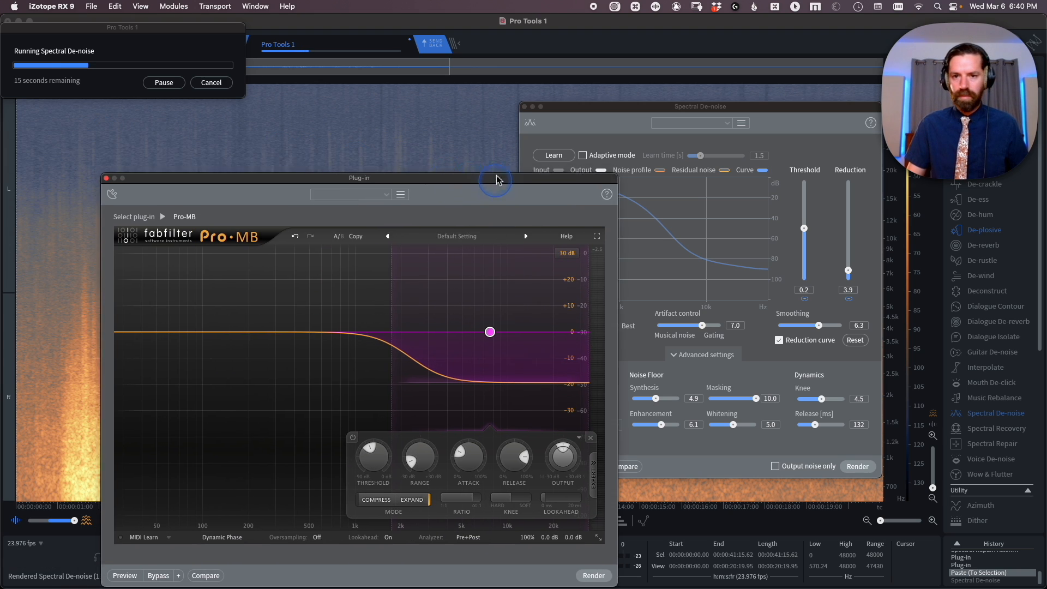
drag(497, 180, 527, 129)
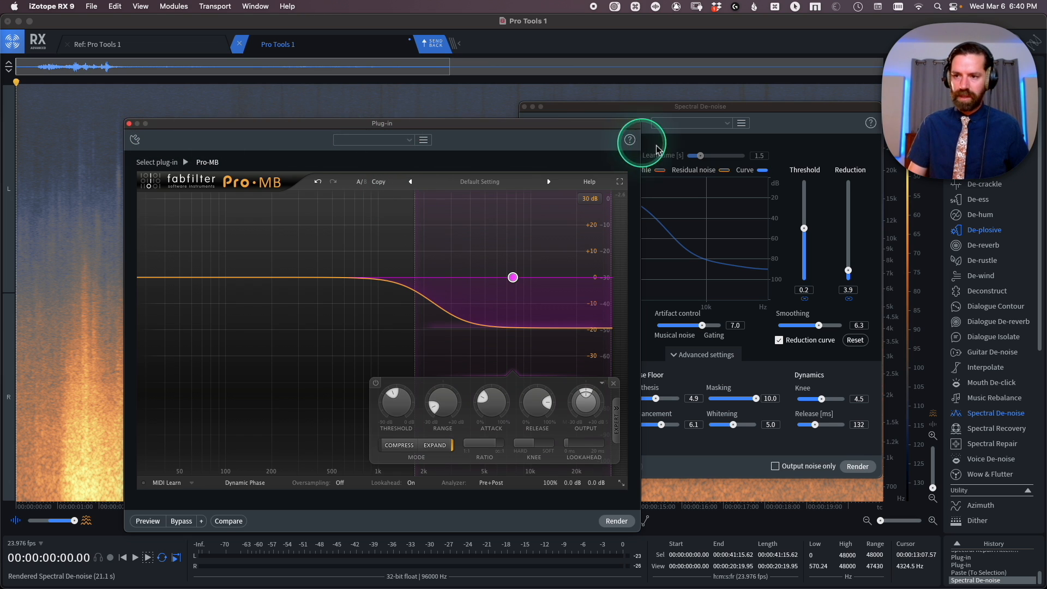
click(524, 106)
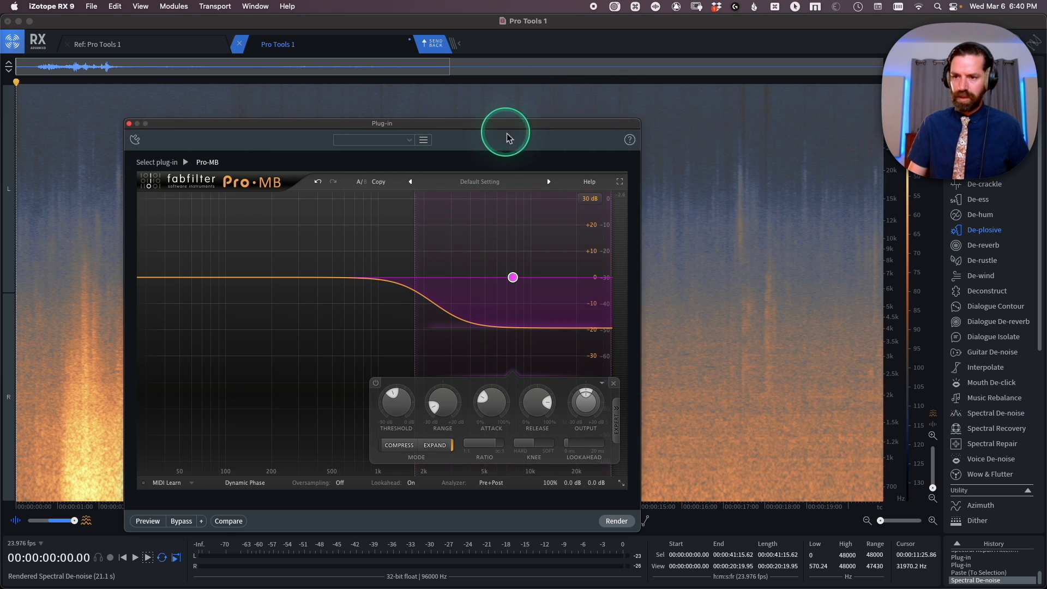
drag(508, 130, 0, 147)
Step: Compare the recording's full-length spectrogram with and without the de-noise by undoing and redoing the render
click(172, 234)
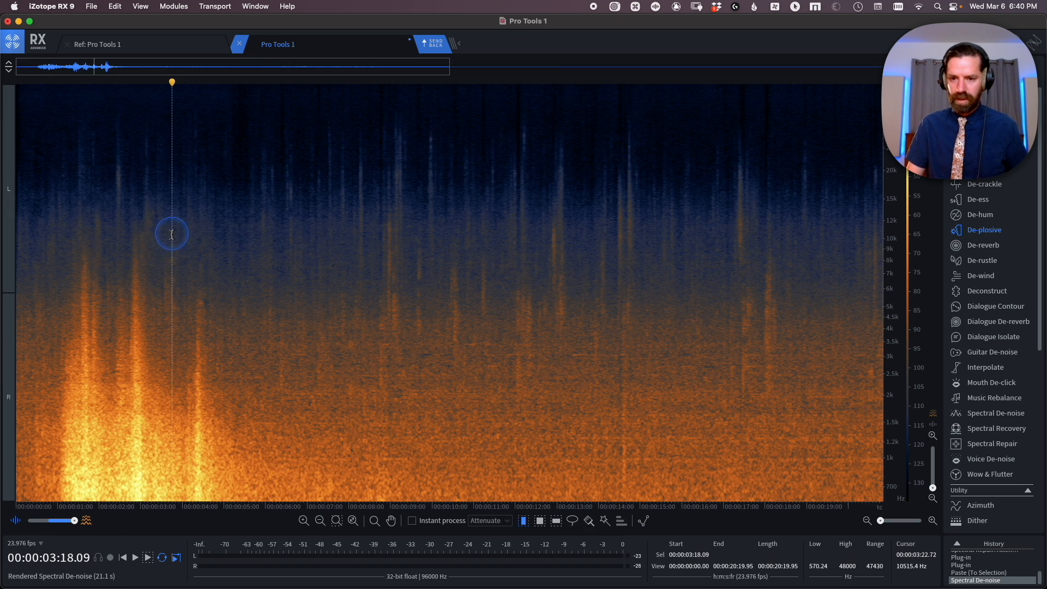
key(super+z)
key(shift+super+z)
key(super+minus)
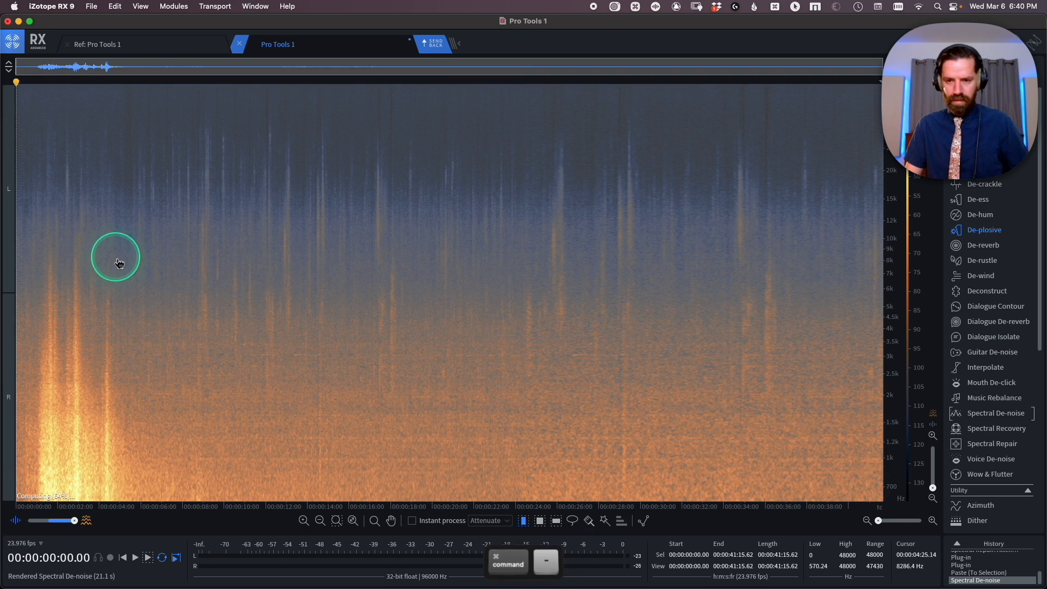
key(super+z)
key(shift+super+z)
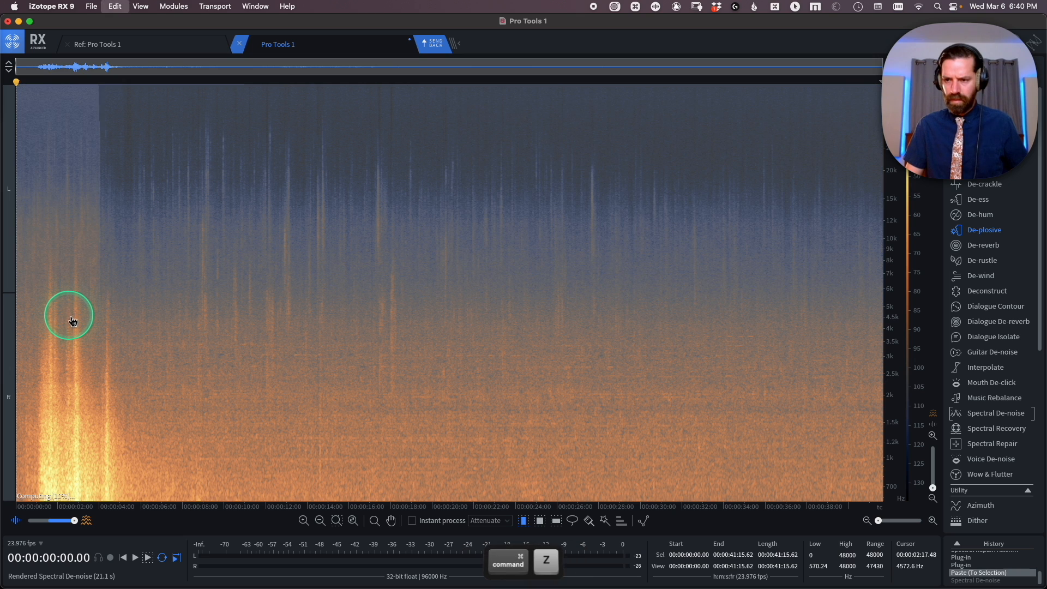
Step: Listen to the first seconds of the fully de-noised recording, then to the untreated version, and restore the de-noise for another listen
key(space)
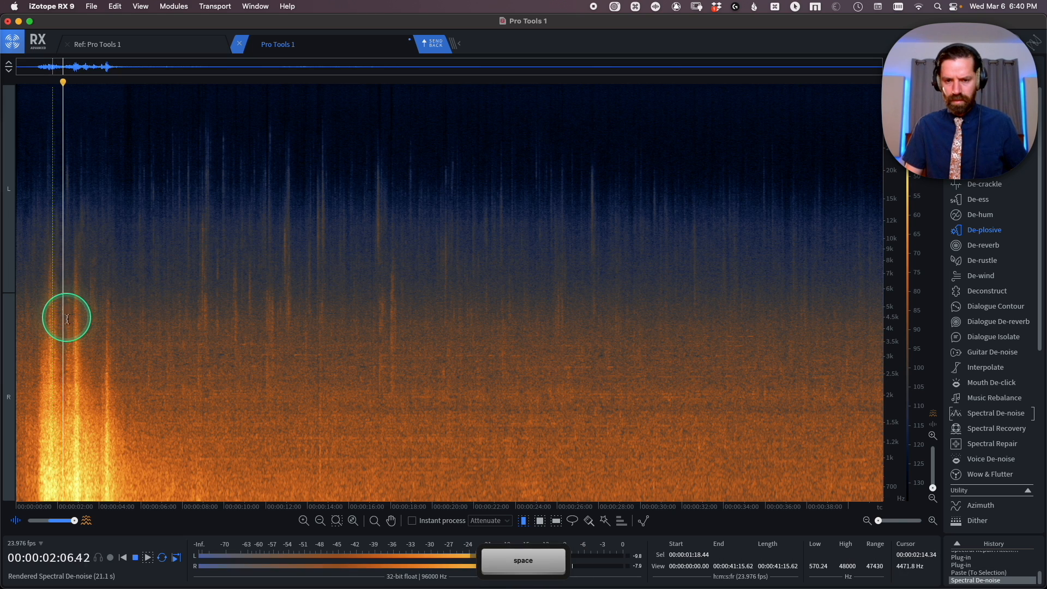
key(space)
key(space)
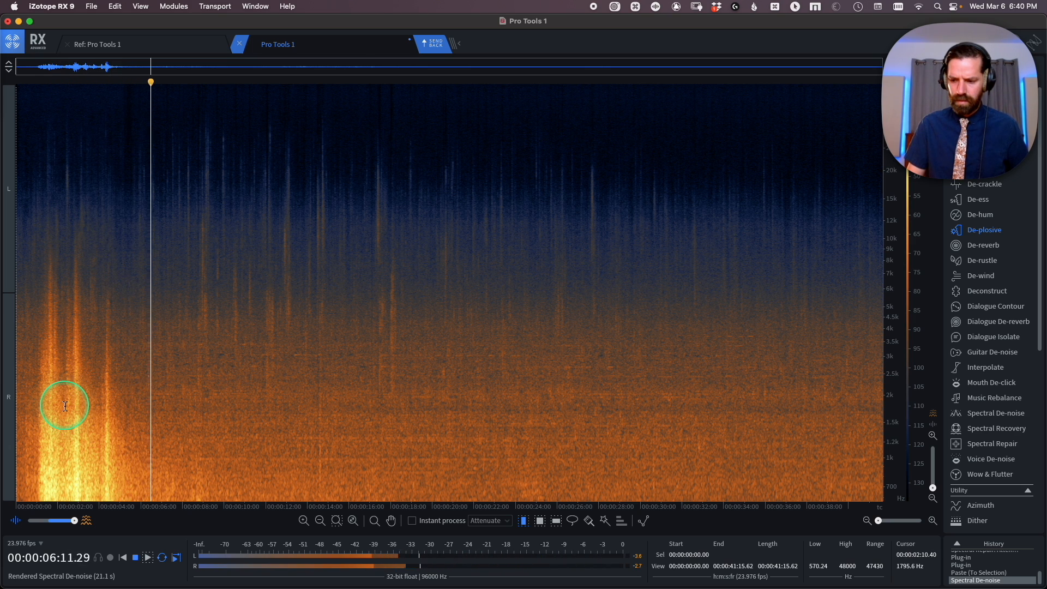
key(space)
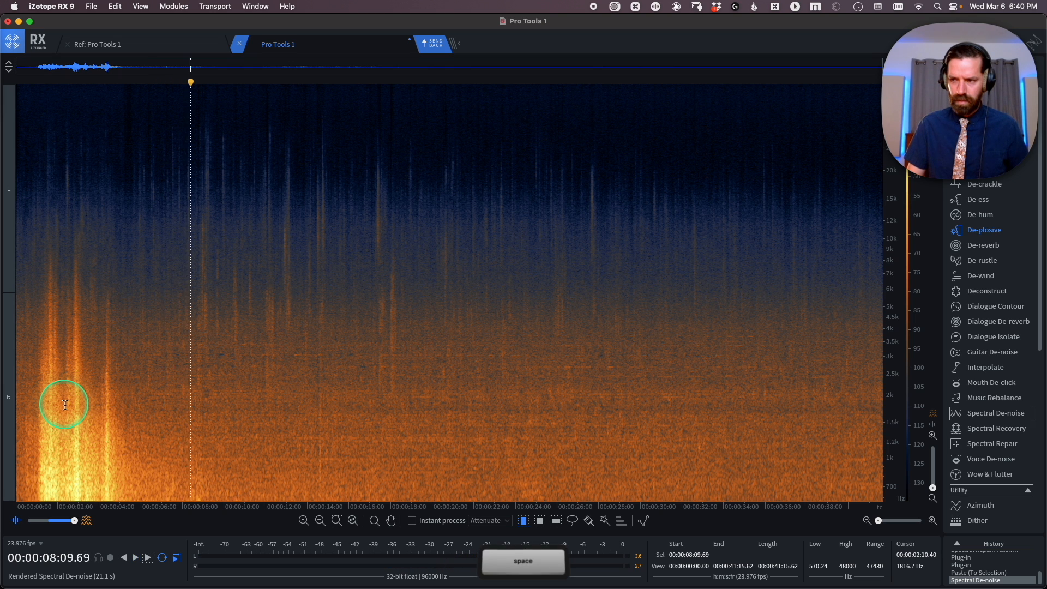
key(shift+super+z)
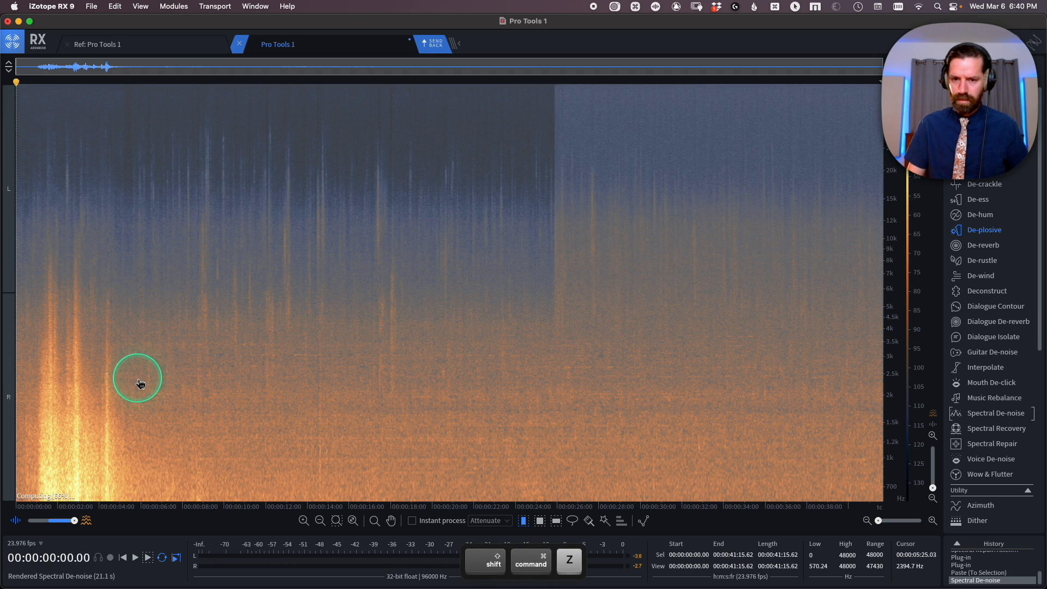
key(space)
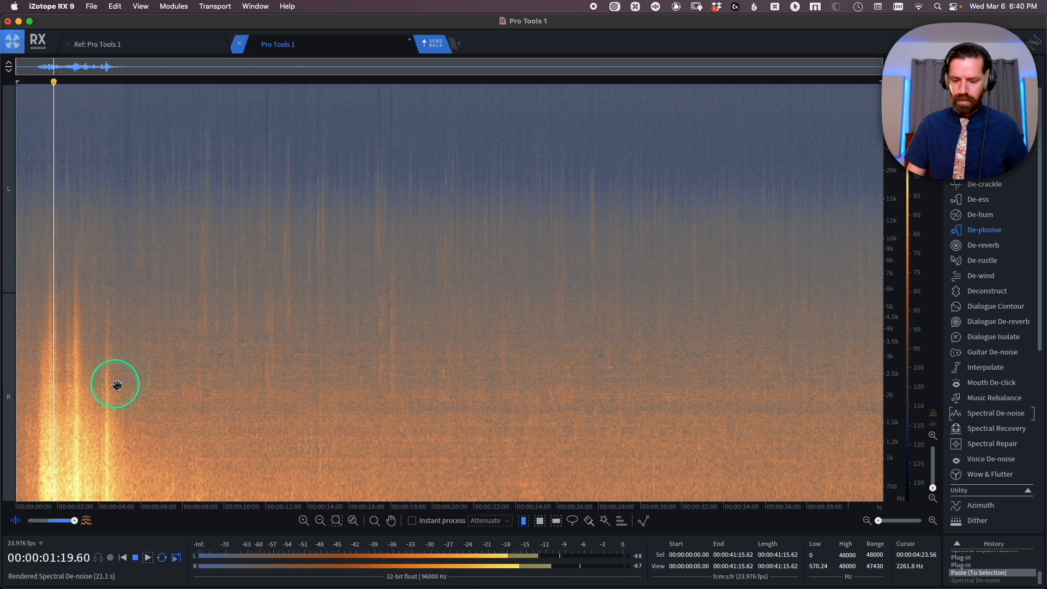
key(space)
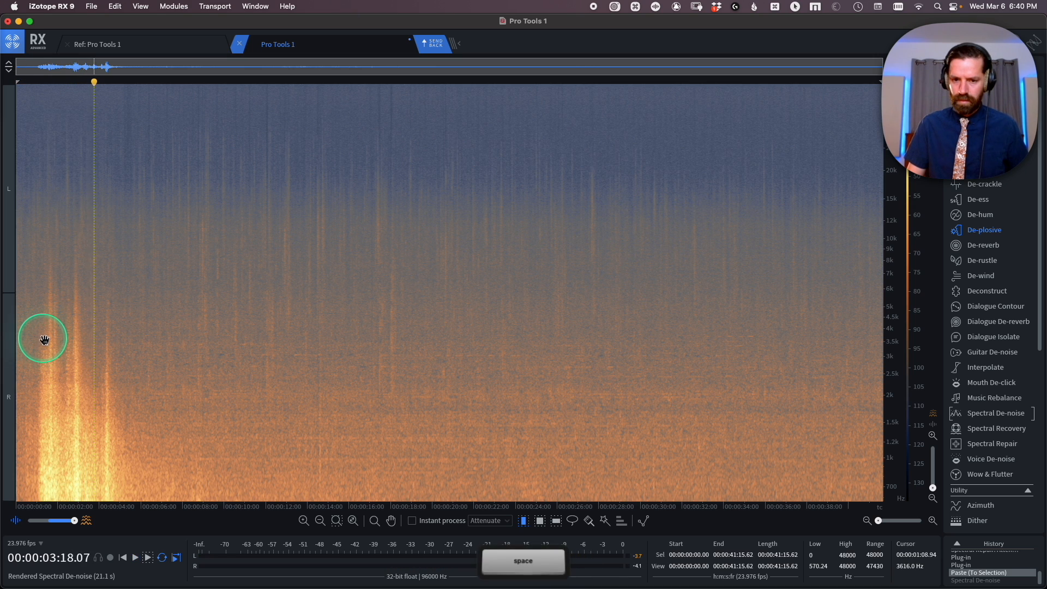
key(shift+super+z)
click(40, 338)
key(space)
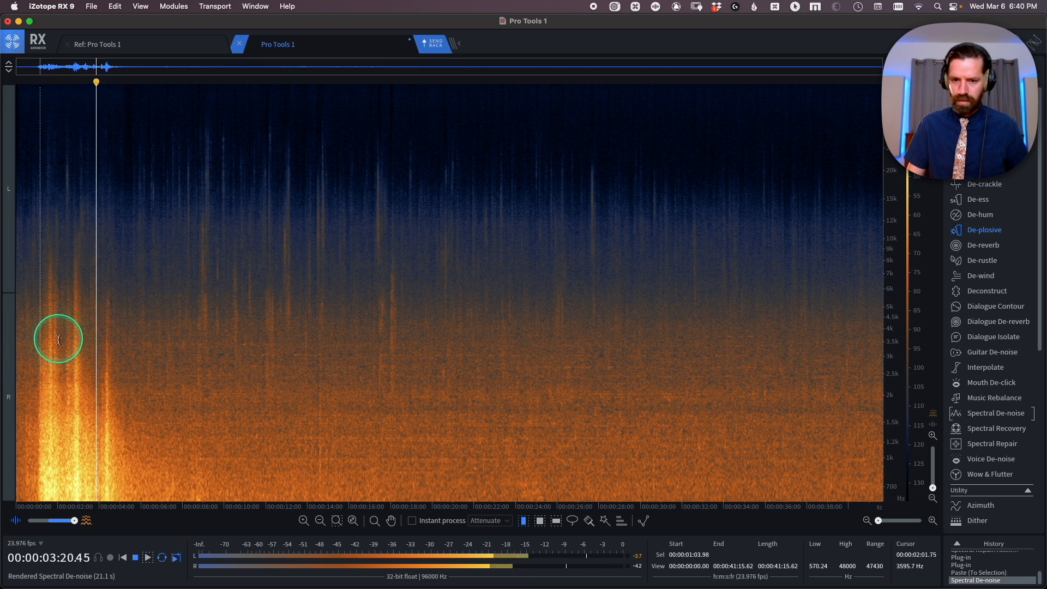
key(space)
Step: Brighten the spectrogram's colour range over the first ten seconds and play the de-noised sound from about 0.8 seconds
click(60, 339)
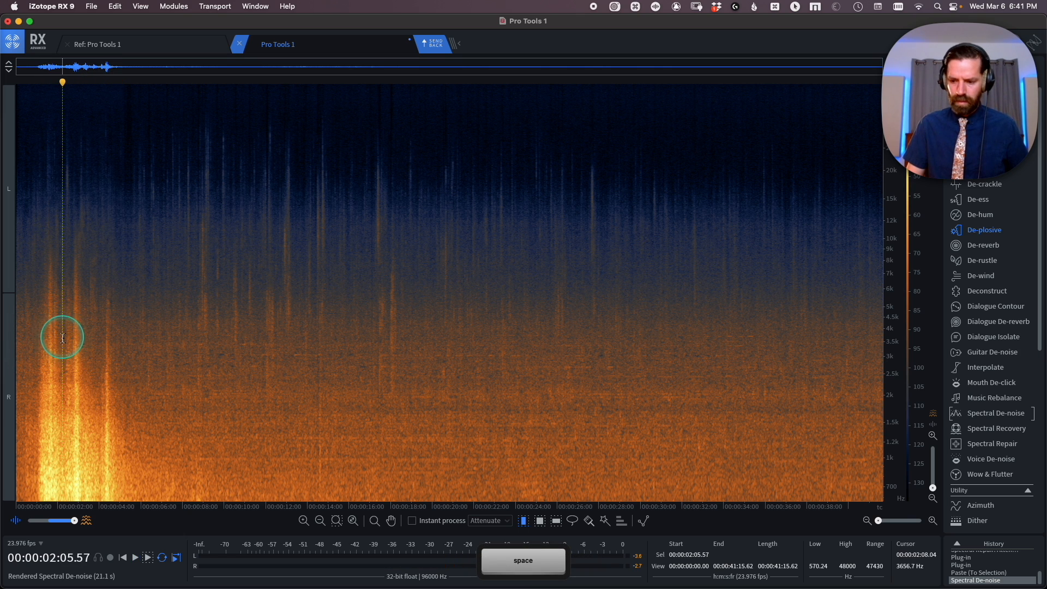
key(super+equal)
key(r)
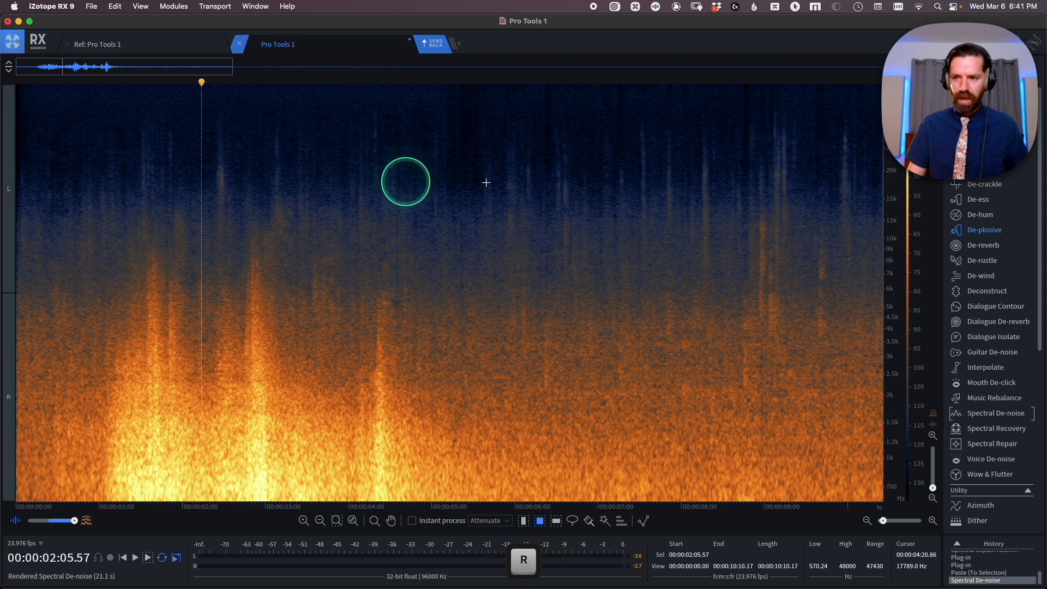
drag(924, 249, 923, 211)
click(86, 244)
key(space)
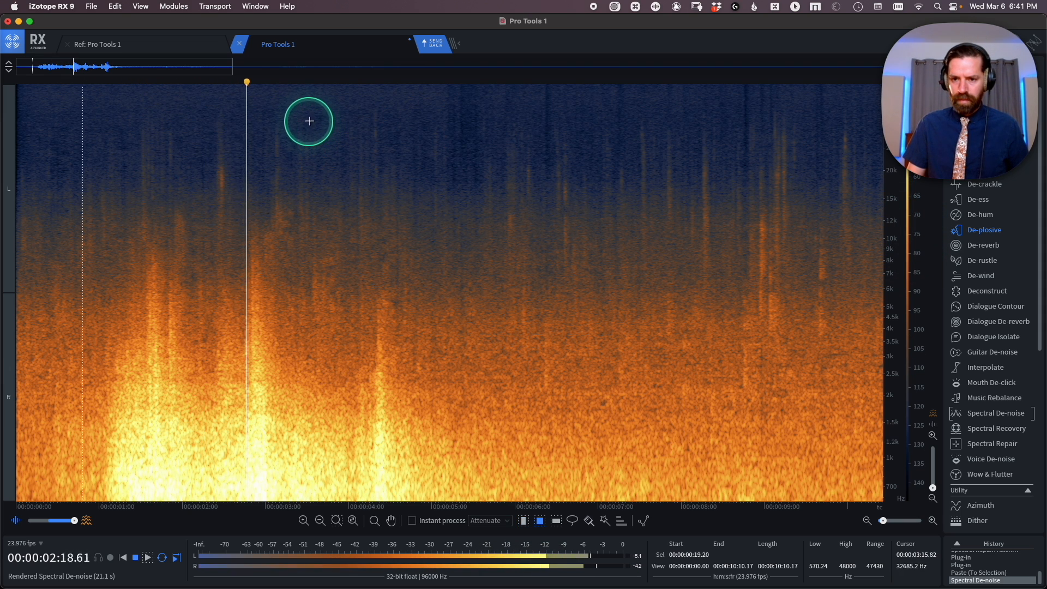
key(space)
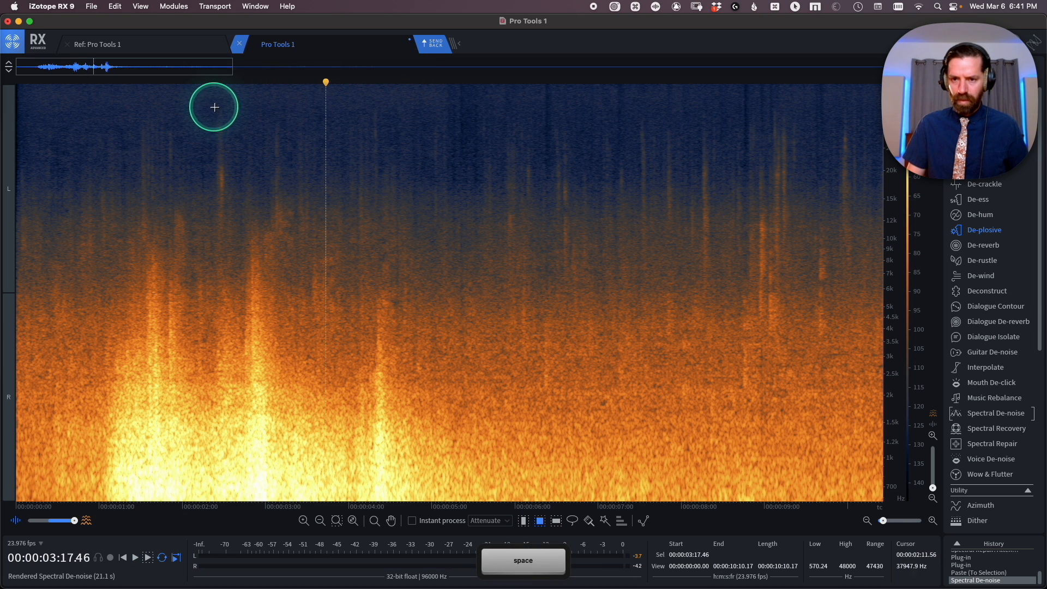
Step: Select the high-frequency spikes between about 2.4 and 3.3 seconds and attenuate them with Spectral Repair
drag(214, 107, 217, 177)
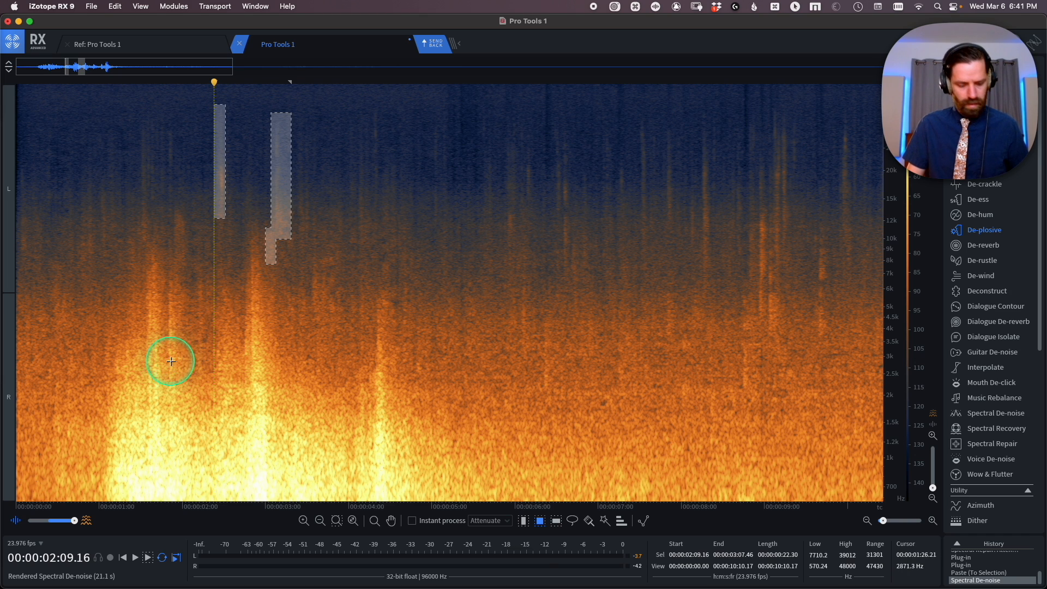
click(994, 444)
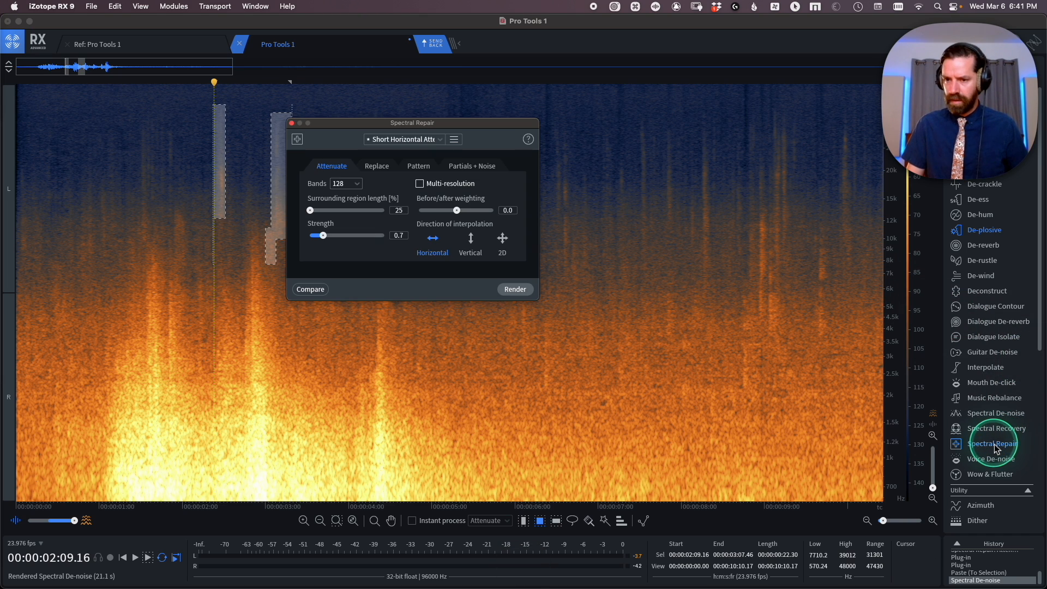
click(1004, 450)
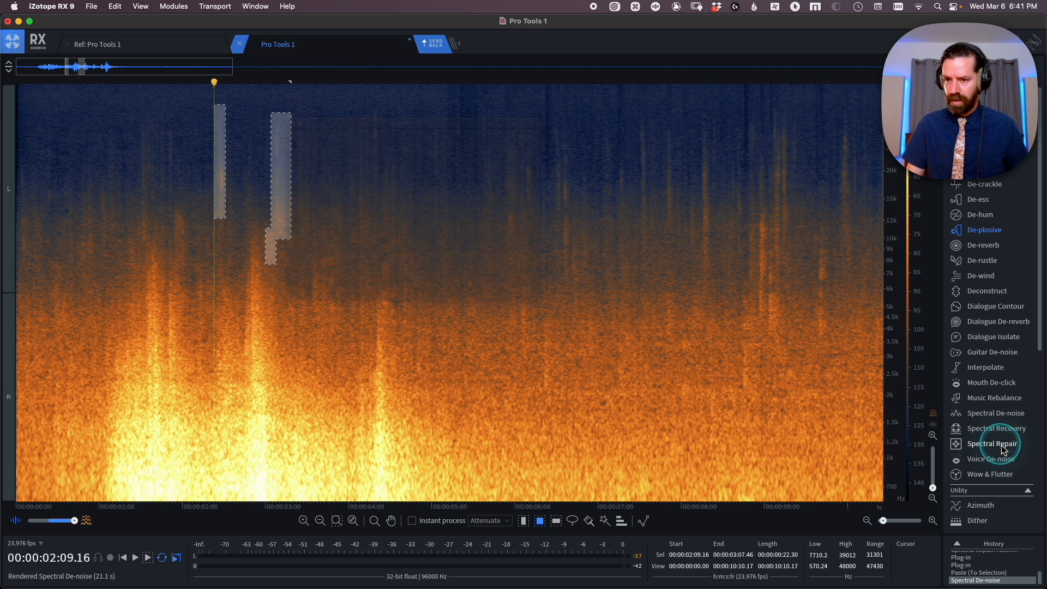
click(1001, 445)
drag(497, 122, 708, 141)
key(super+6)
Step: Compare the spike repair by undoing and redoing it, and listen to the repaired passage from about 1.9 seconds
key(super+z)
key(shift+super+z)
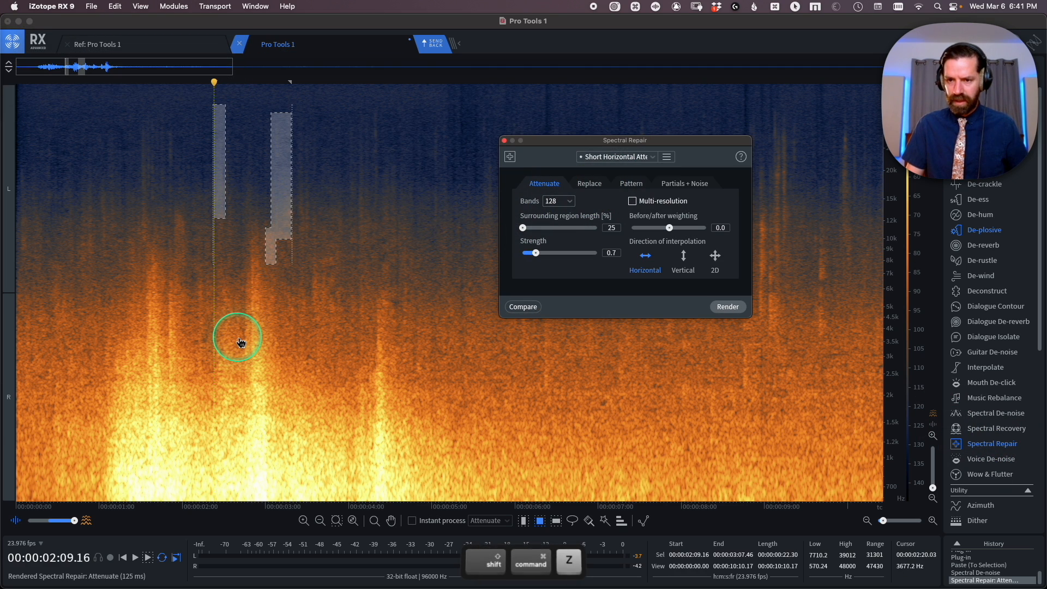
click(209, 331)
key(space)
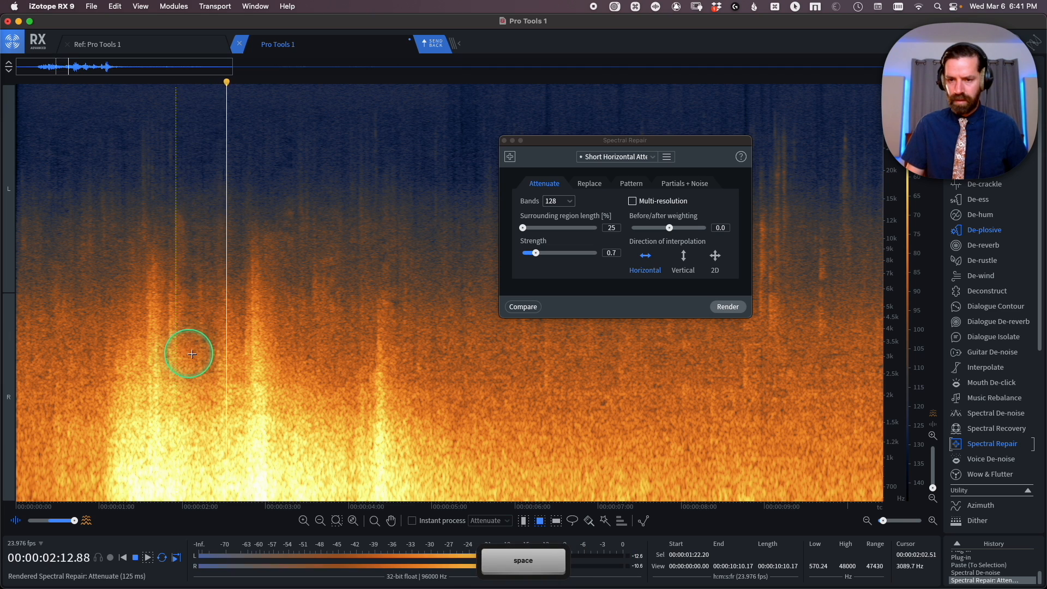
key(space)
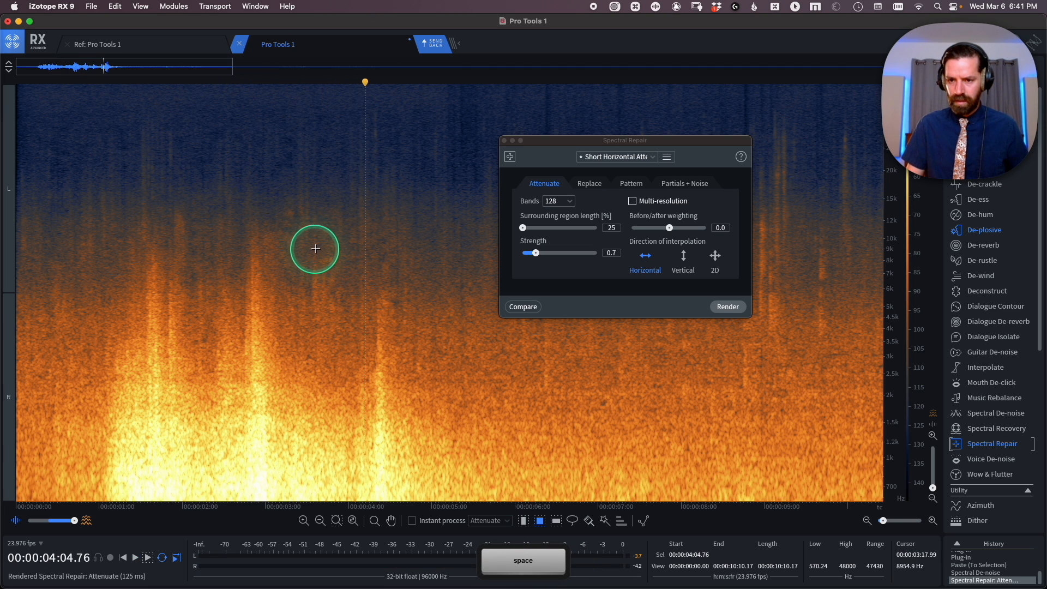
Step: Attenuate the noise between about 3.5 and 3.9 seconds, roughly 3.8 to 14.7 kHz, with Spectral Repair and listen to the passage
drag(311, 201, 336, 322)
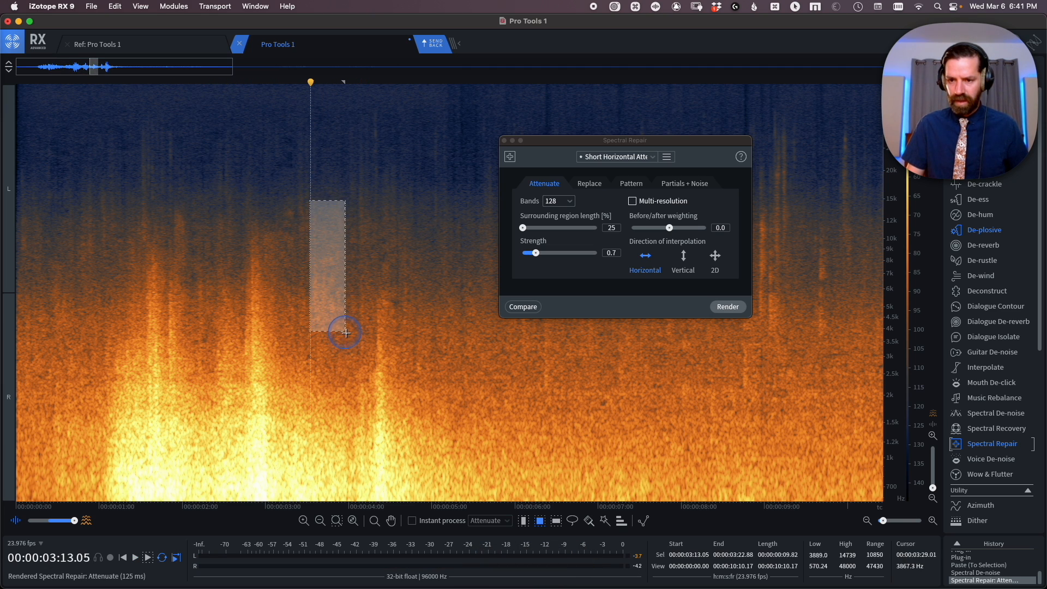
key(super+Return)
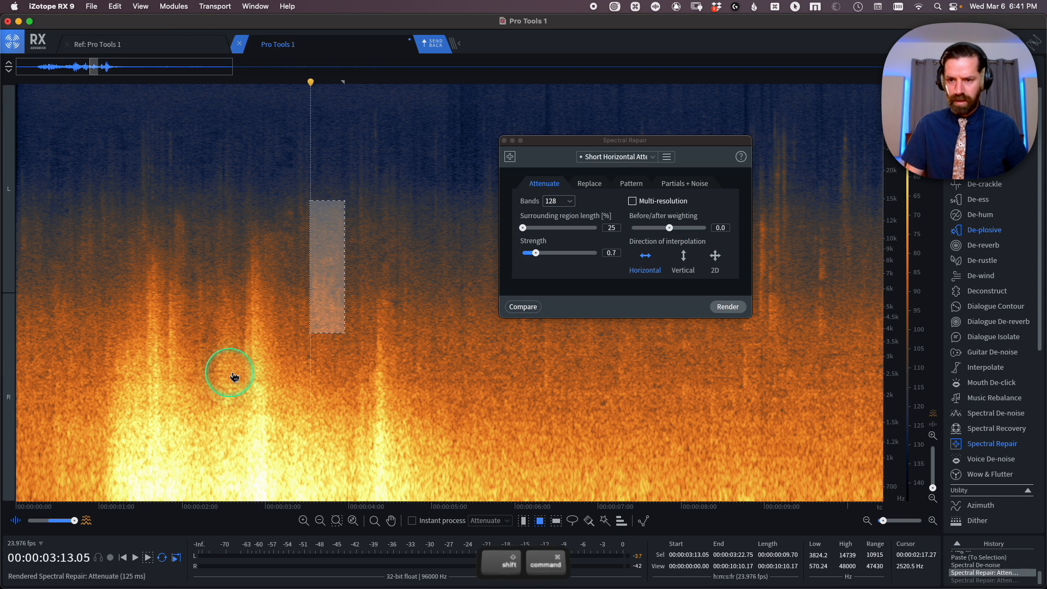
click(221, 356)
key(space)
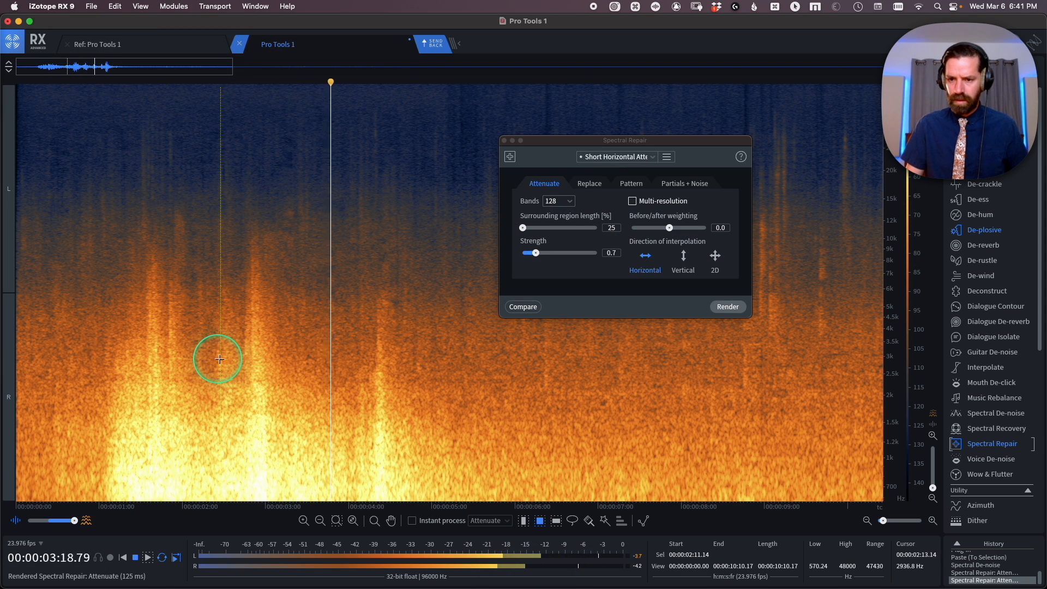
key(space)
key(space)
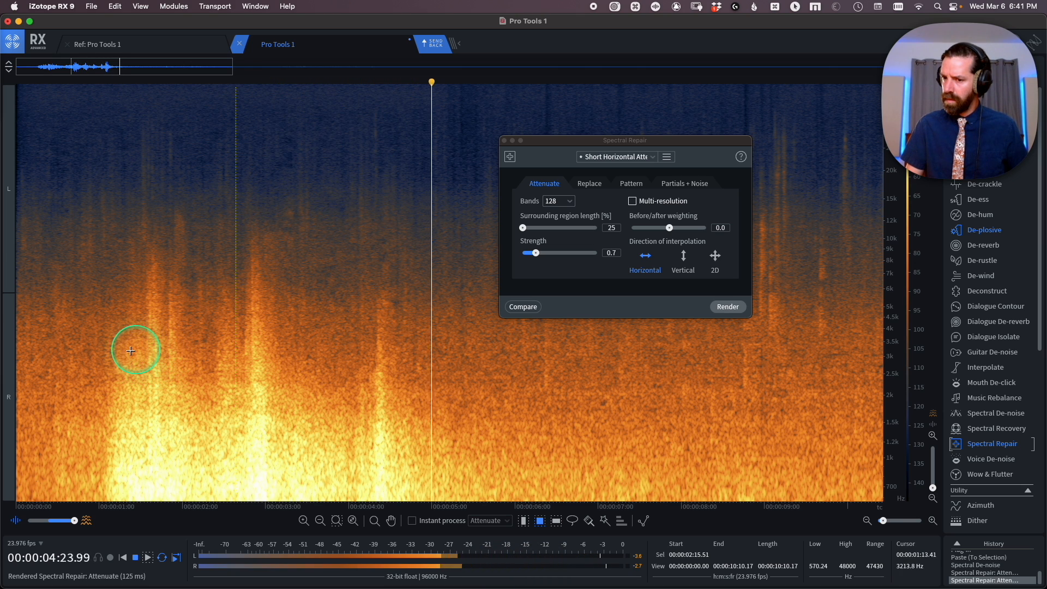
key(space)
Step: Attenuate the small spike at about 5.4 seconds, just above 5 kHz, with Spectral Repair and play from about one second
drag(464, 280, 470, 306)
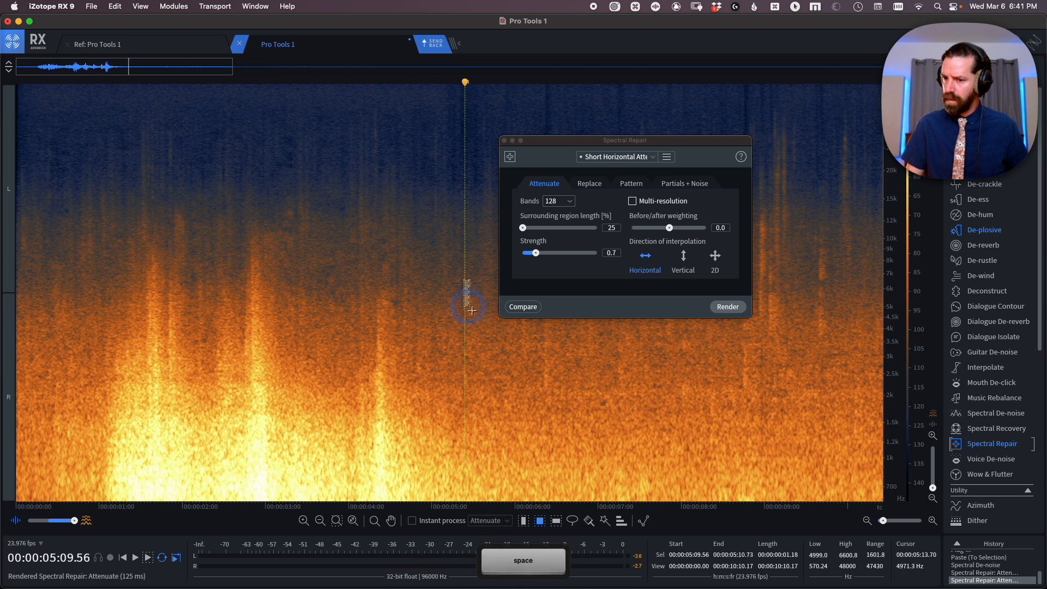
key(super+4)
click(108, 314)
key(space)
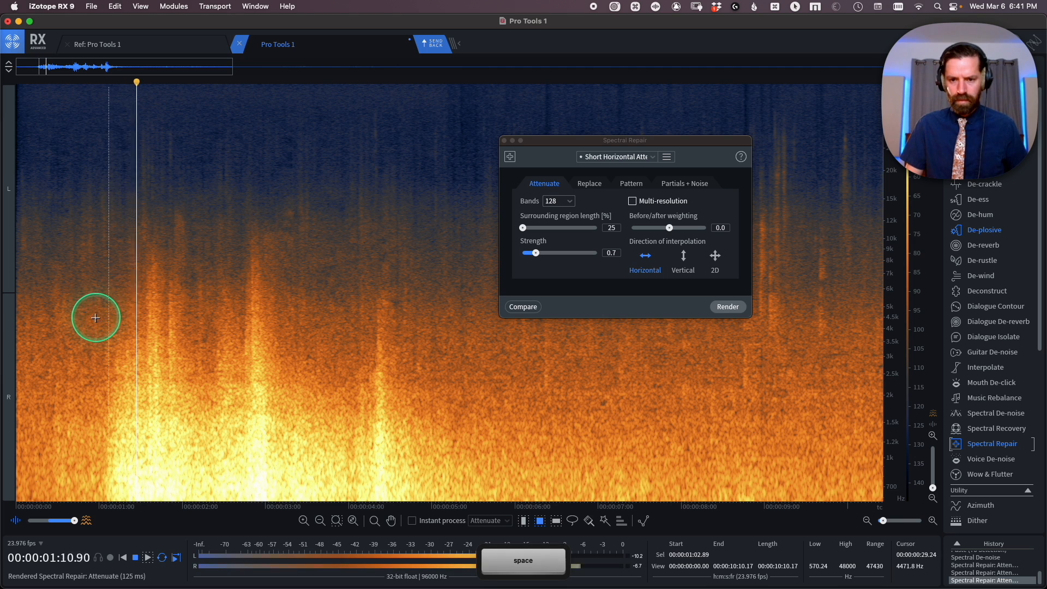
key(space)
click(116, 221)
key(space)
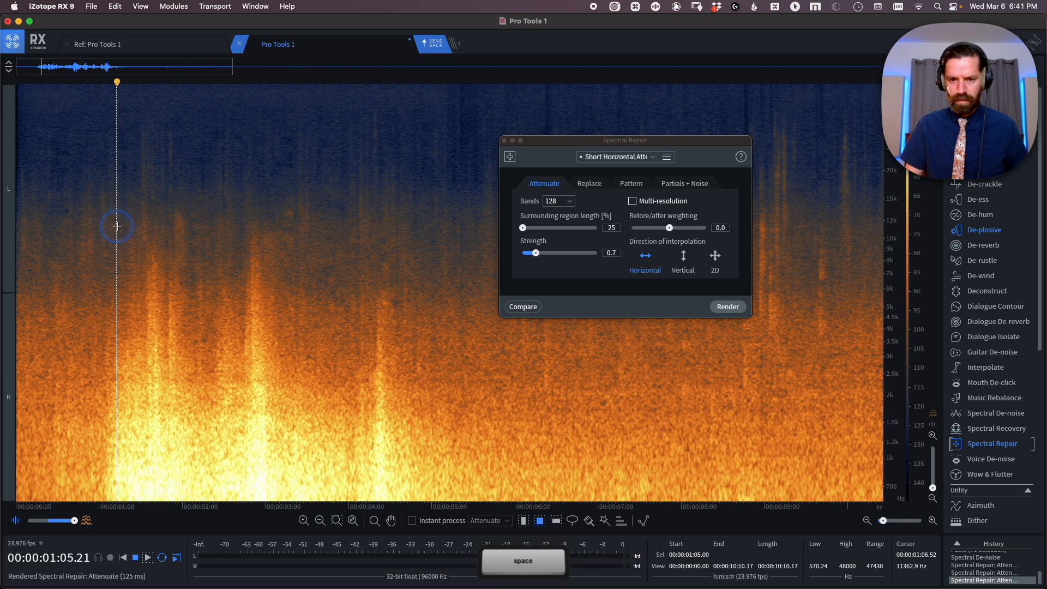
Step: Attenuate the high-frequency spike near the two-second mark with Spectral Repair and play the passage from about 1.2 seconds
drag(173, 207, 196, 270)
key(super+4)
click(118, 299)
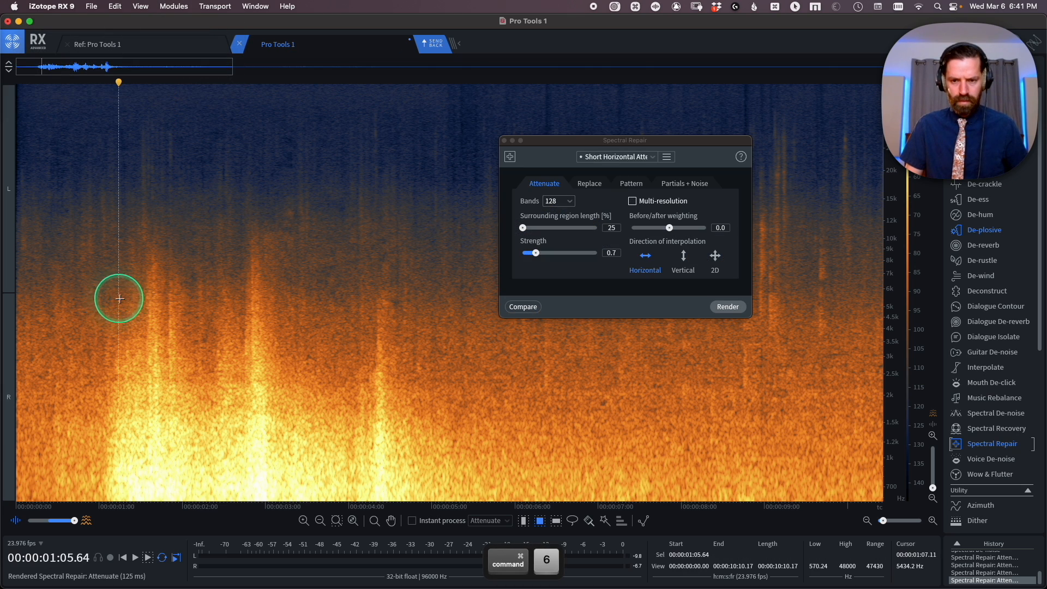
key(space)
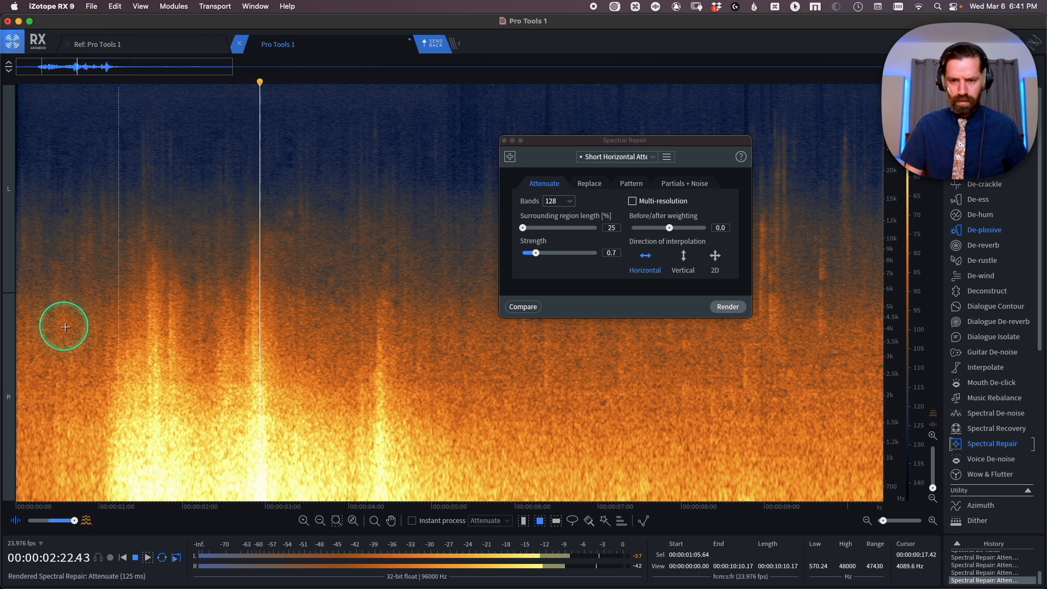
Step: Stop playback and listen to the repaired passage from about 0.9 to 3.2 seconds
key(space)
click(89, 353)
key(space)
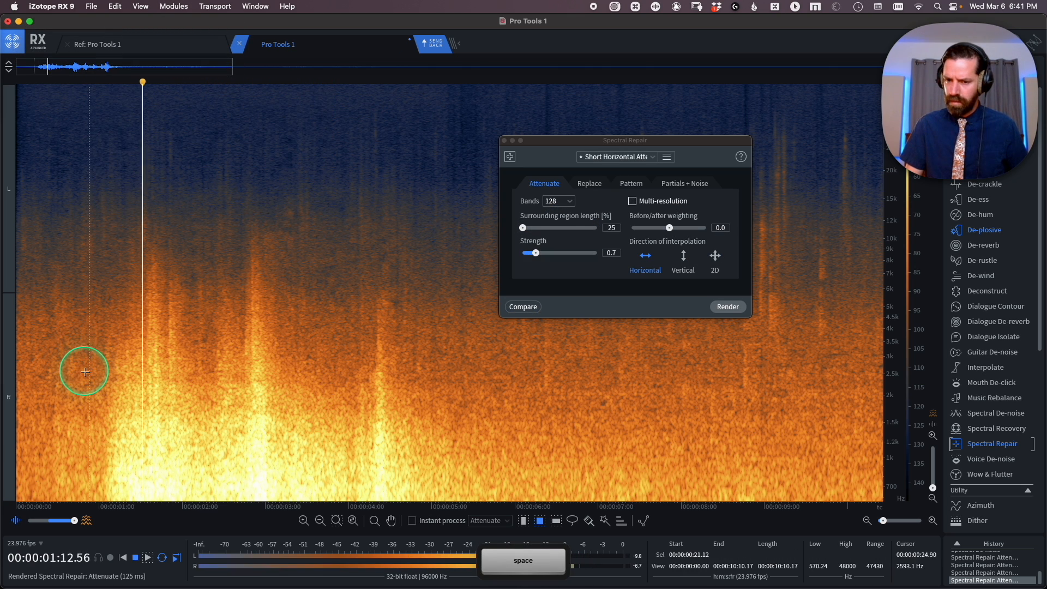
key(space)
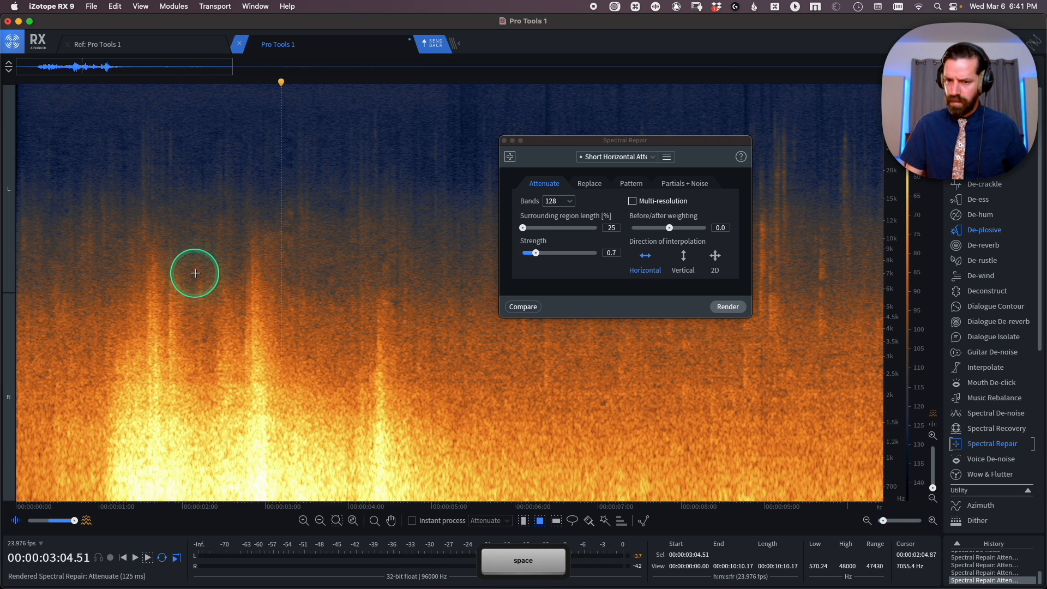
Step: Attenuate the noise at about 2.1 to 2.3 seconds, roughly 2.5 to 7.3 kHz, with Spectral Repair and play from about 0.9 seconds
drag(195, 271, 198, 357)
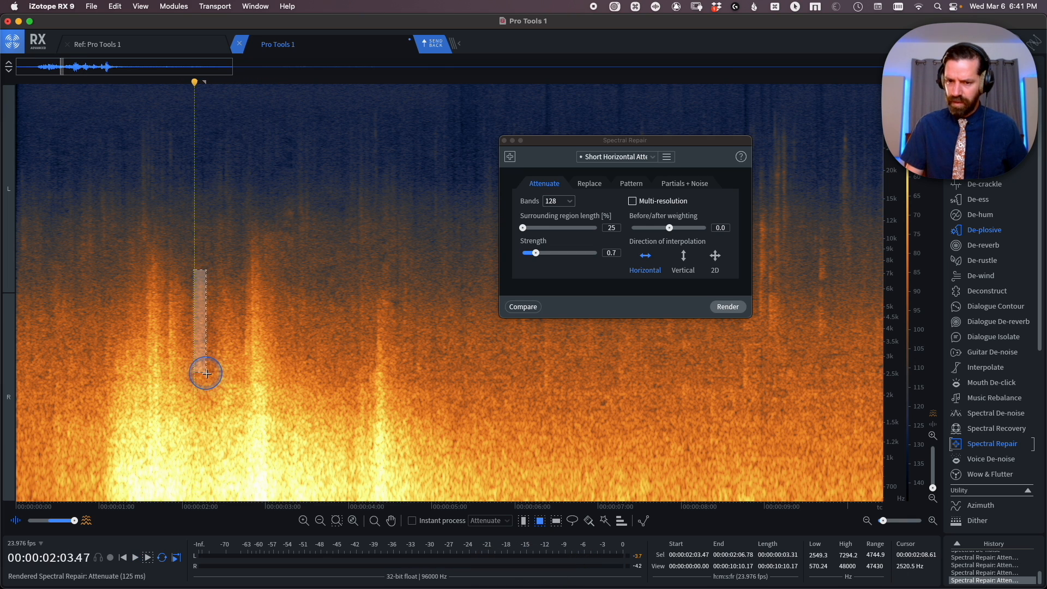
key(super+r)
click(87, 370)
key(space)
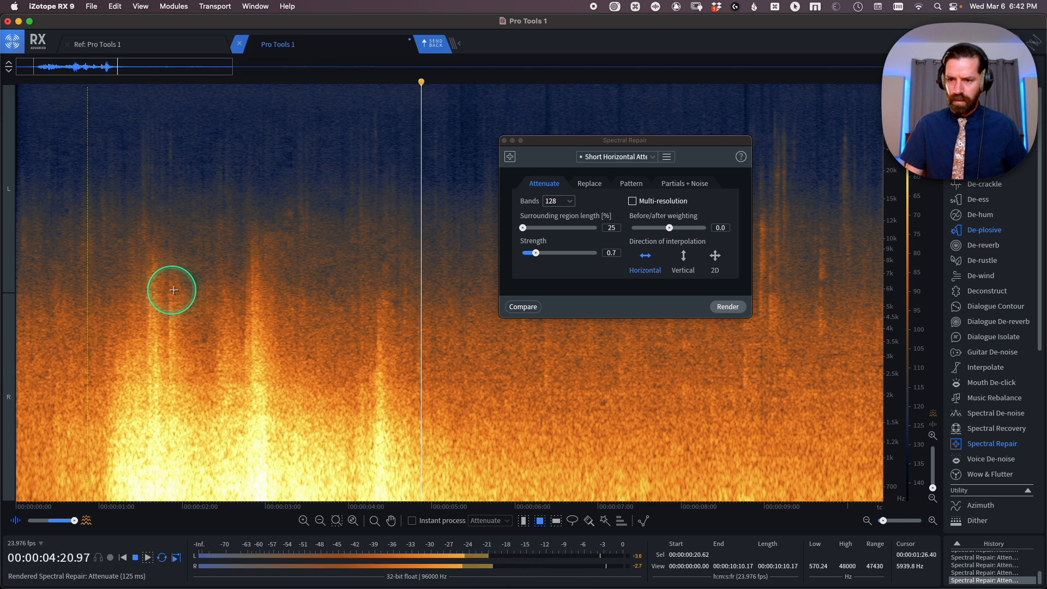
Step: Close the Spectral Repair window and stop playback
key(super+minus)
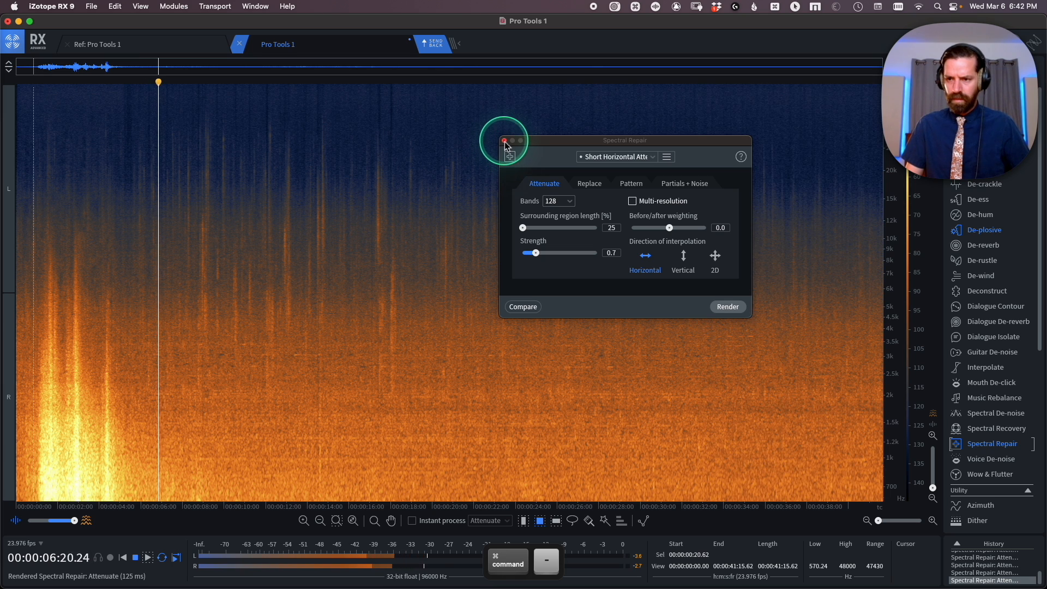
click(504, 141)
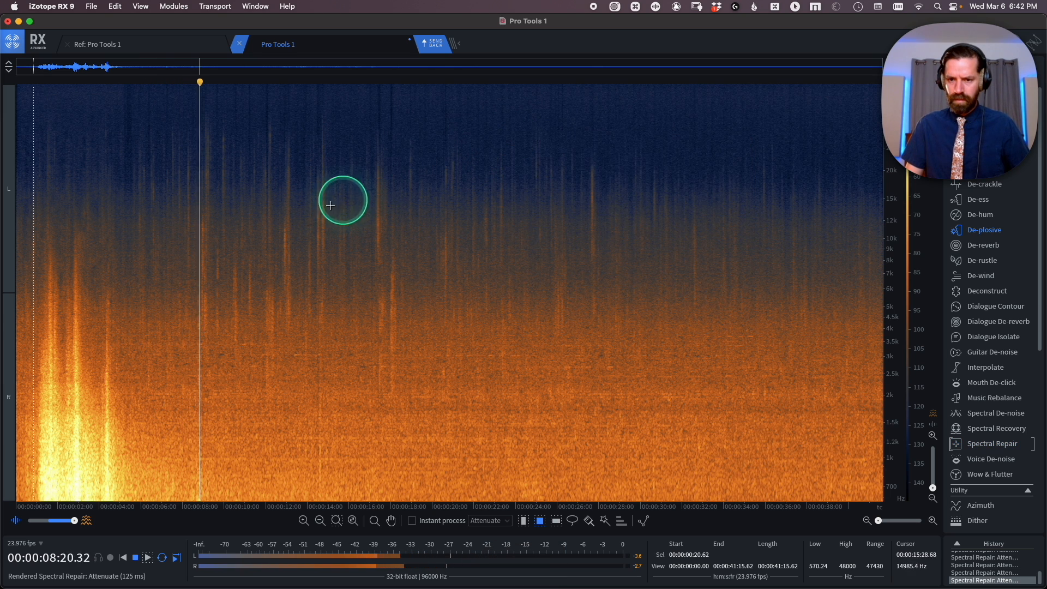
key(space)
Step: Select the noise spikes between about 8.9 and 13.2 seconds as separate regions and attenuate them together with Spectral Repair
click(216, 267)
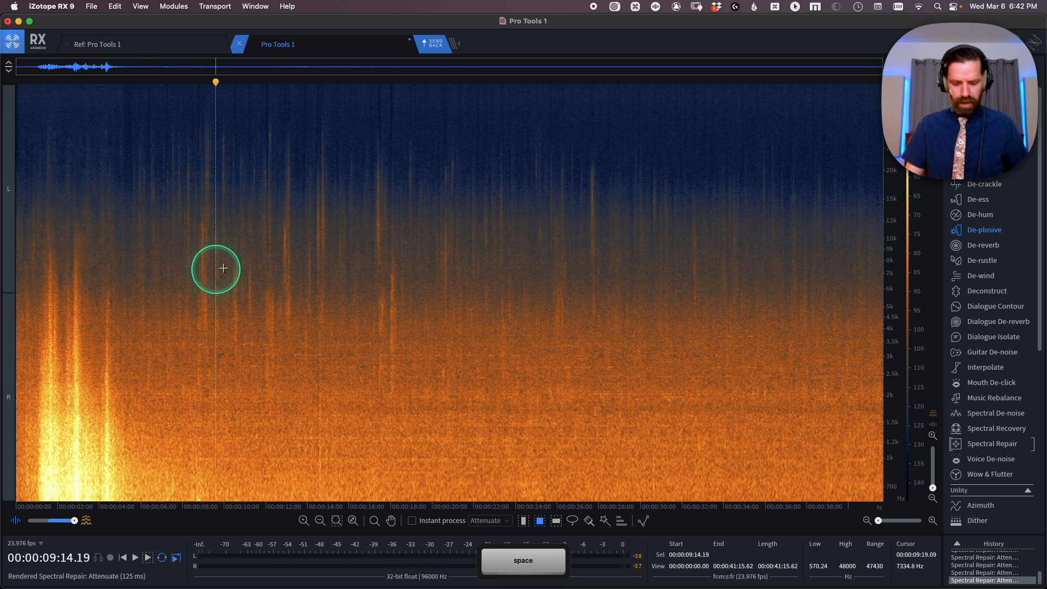
key(super+minus)
click(204, 305)
key(super+equal)
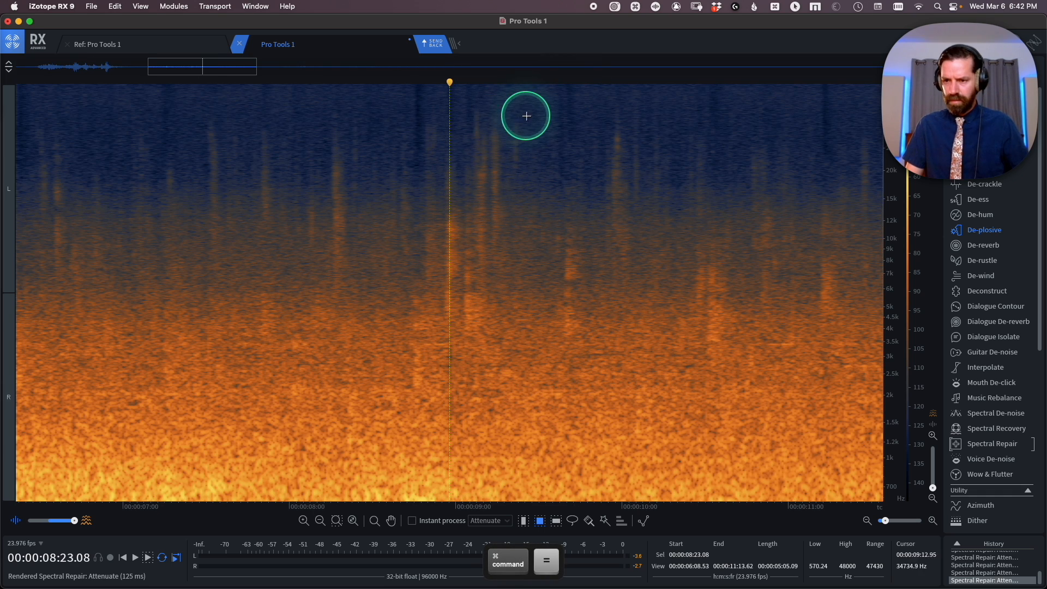
drag(442, 201, 482, 311)
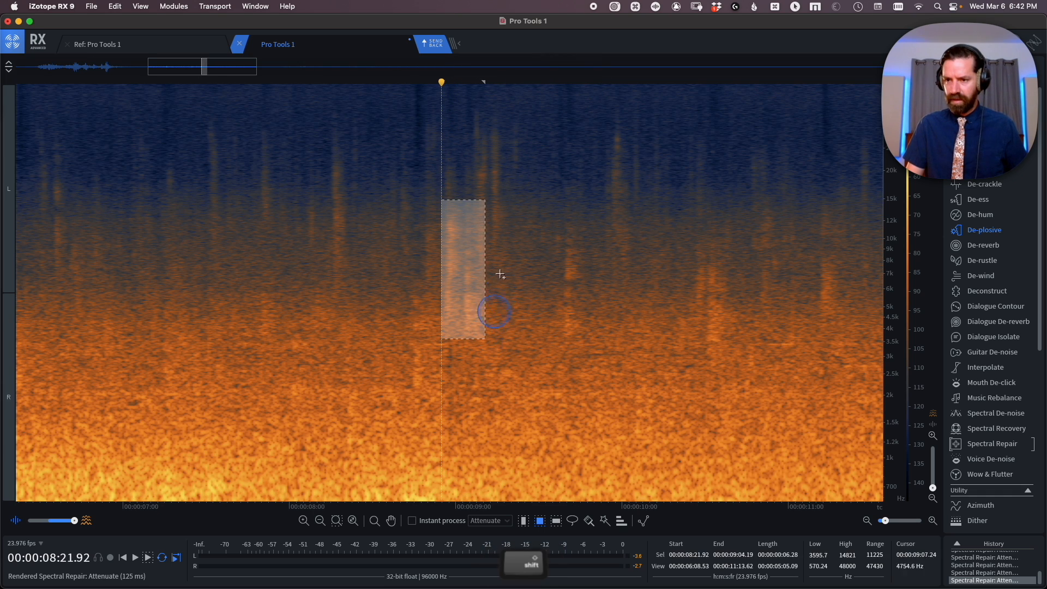
drag(469, 103, 502, 253)
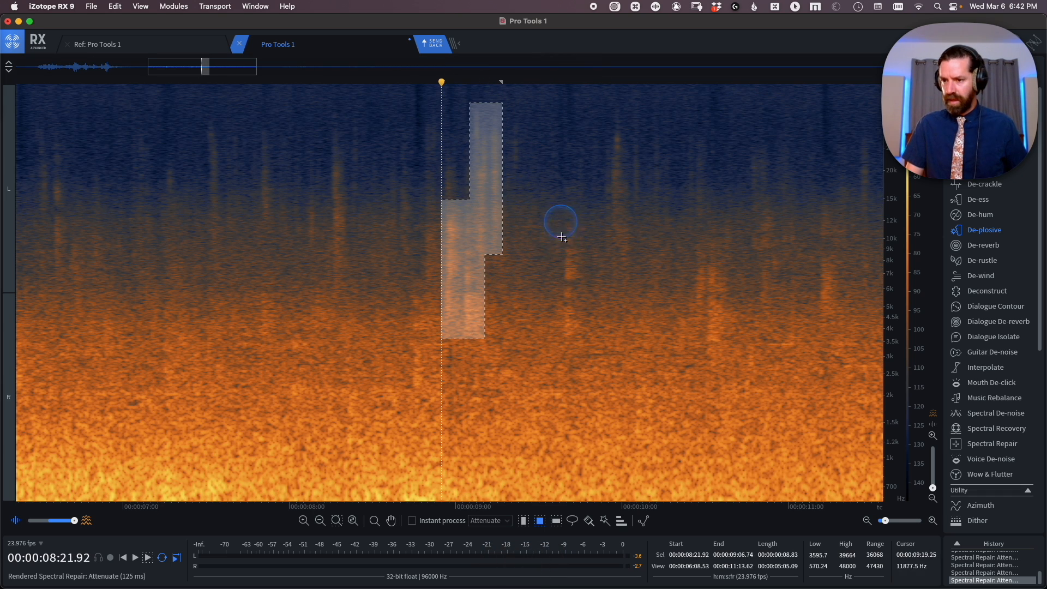
drag(562, 221, 586, 339)
drag(609, 103, 644, 263)
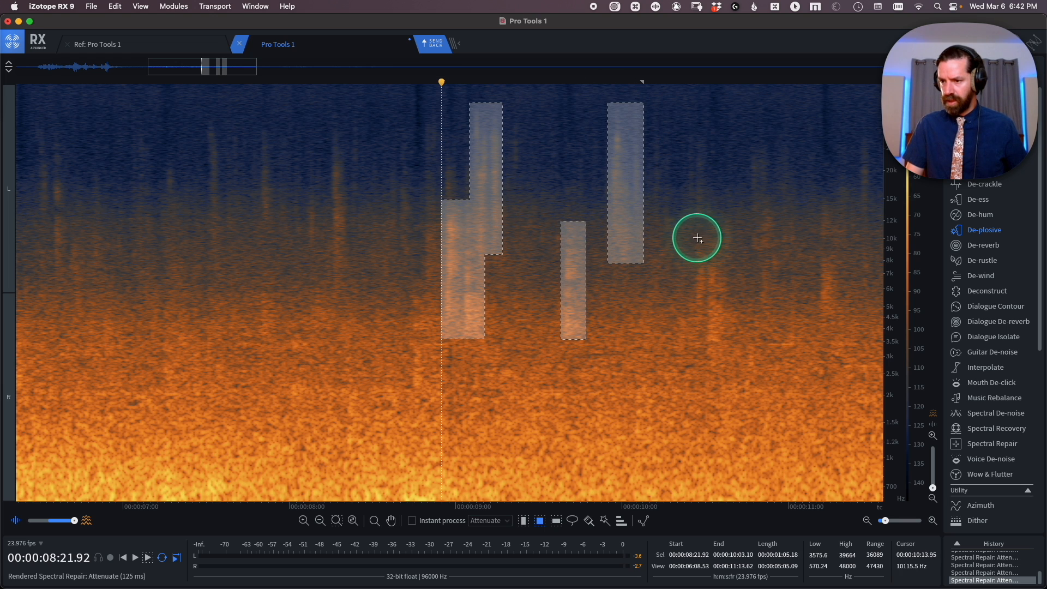
drag(690, 223, 727, 354)
drag(815, 195, 836, 311)
key(super+minus)
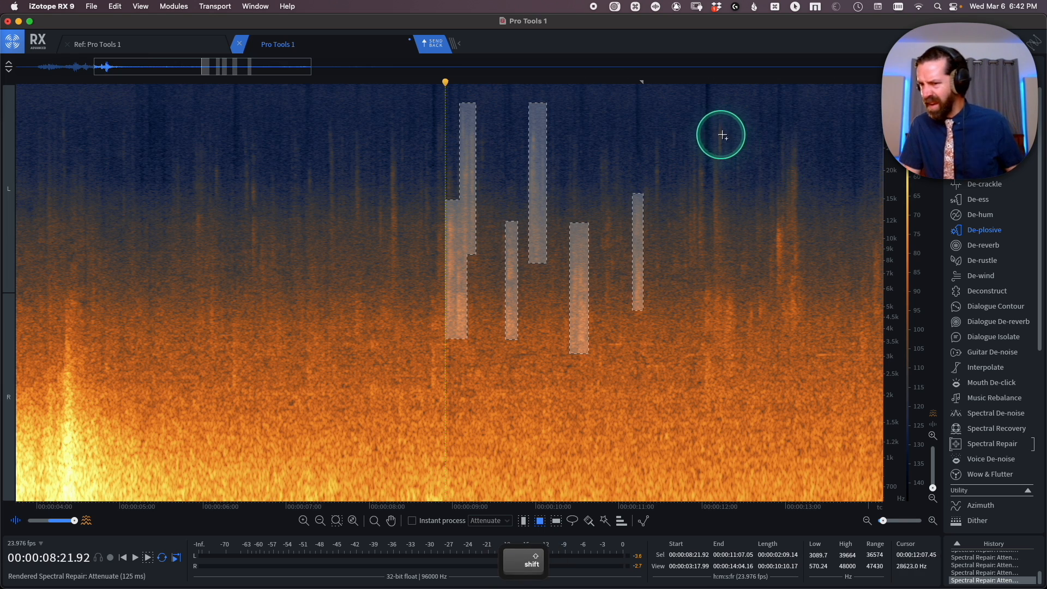
drag(713, 117, 725, 286)
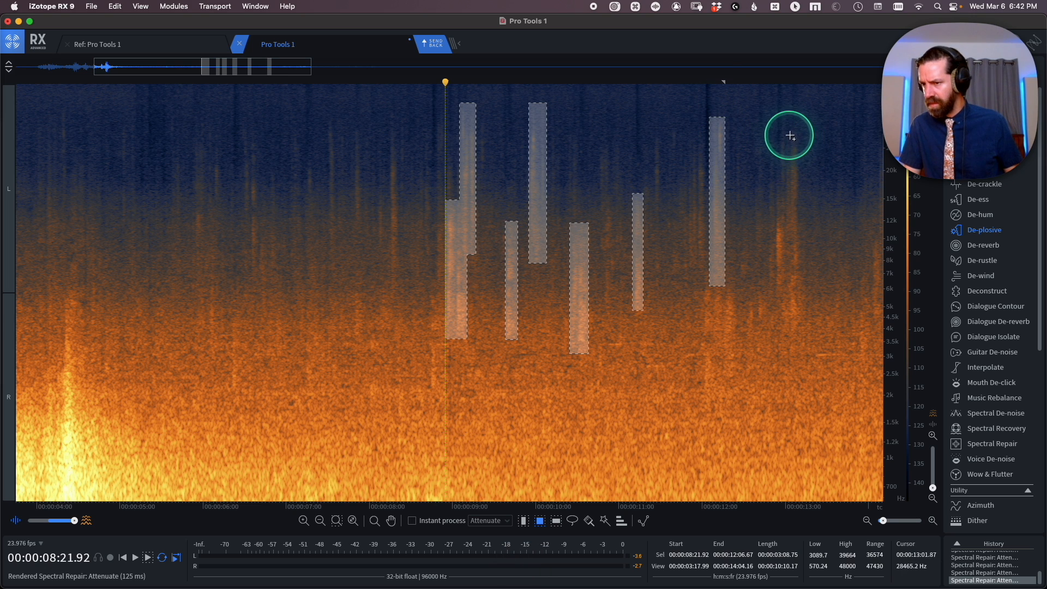
drag(786, 121, 803, 311)
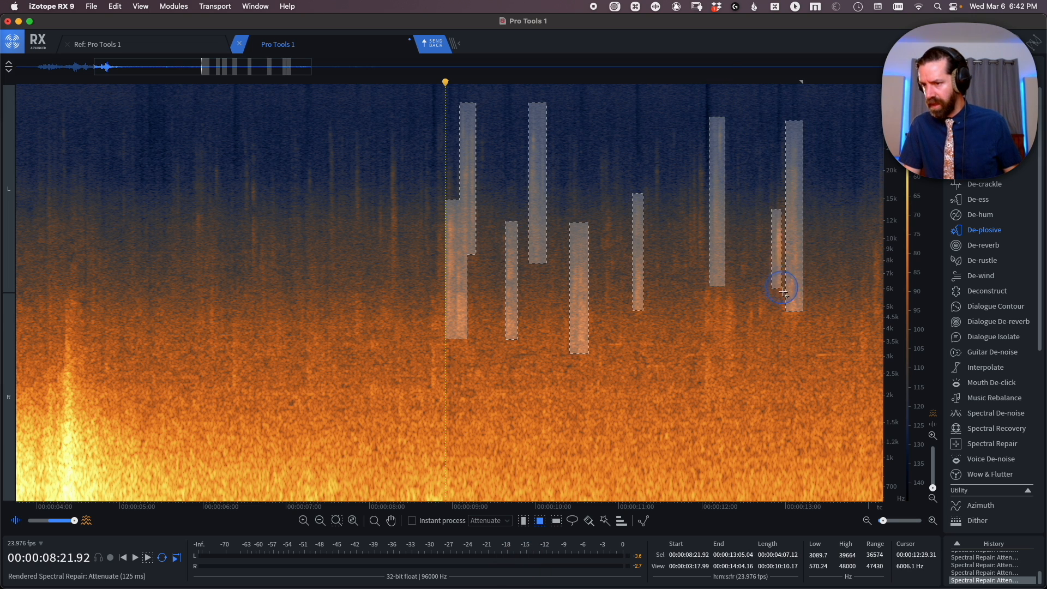
key(super+6)
Step: Copy the clean patch above about 12.7 kHz at 13.2 to 13.5 seconds and paste it over the dark gap just after 12 seconds
click(701, 320)
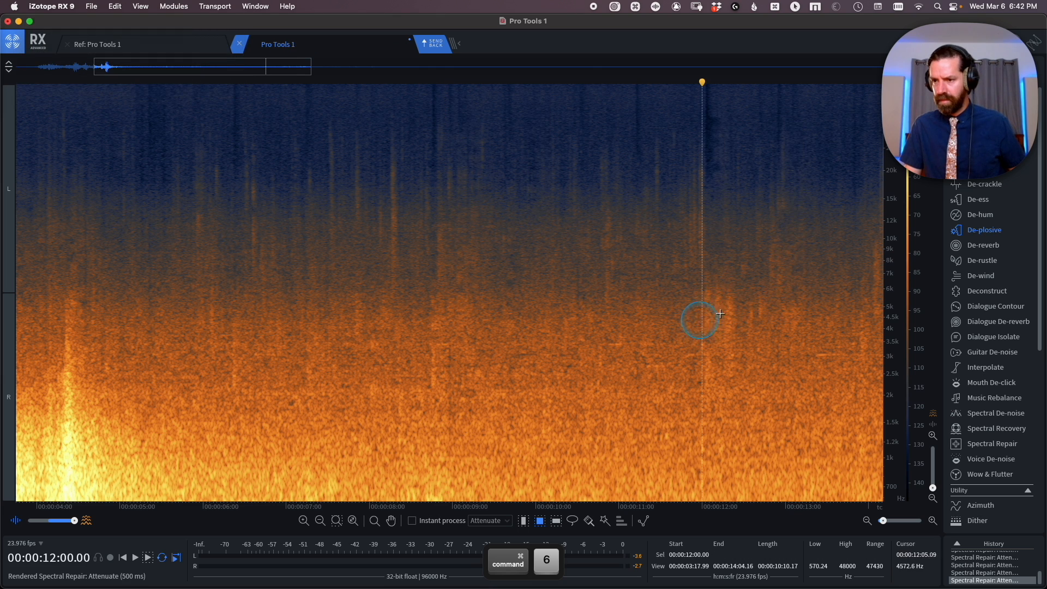
click(739, 147)
key(super+equal)
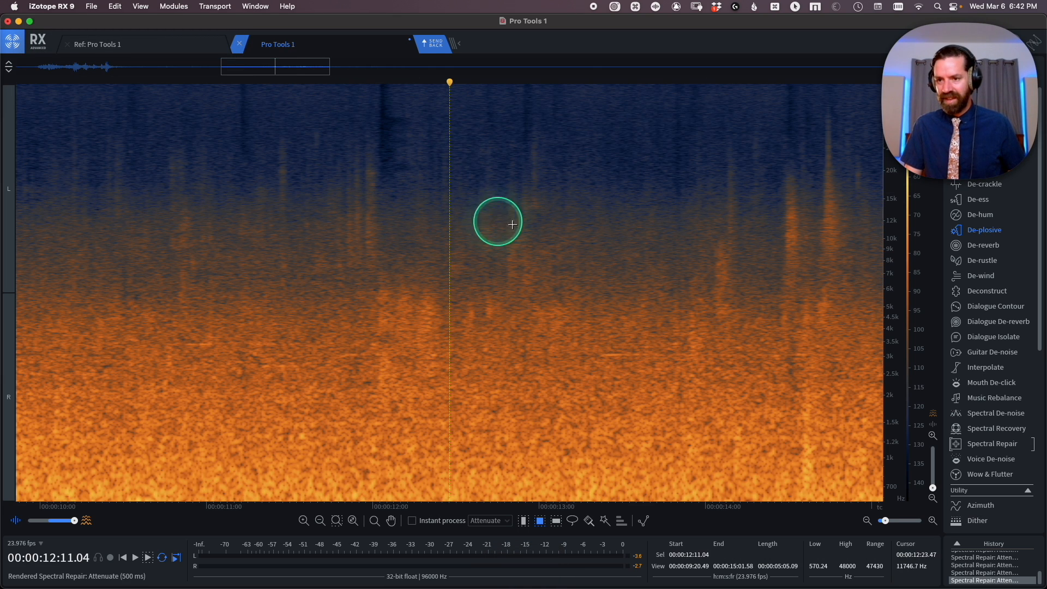
drag(573, 214, 616, 66)
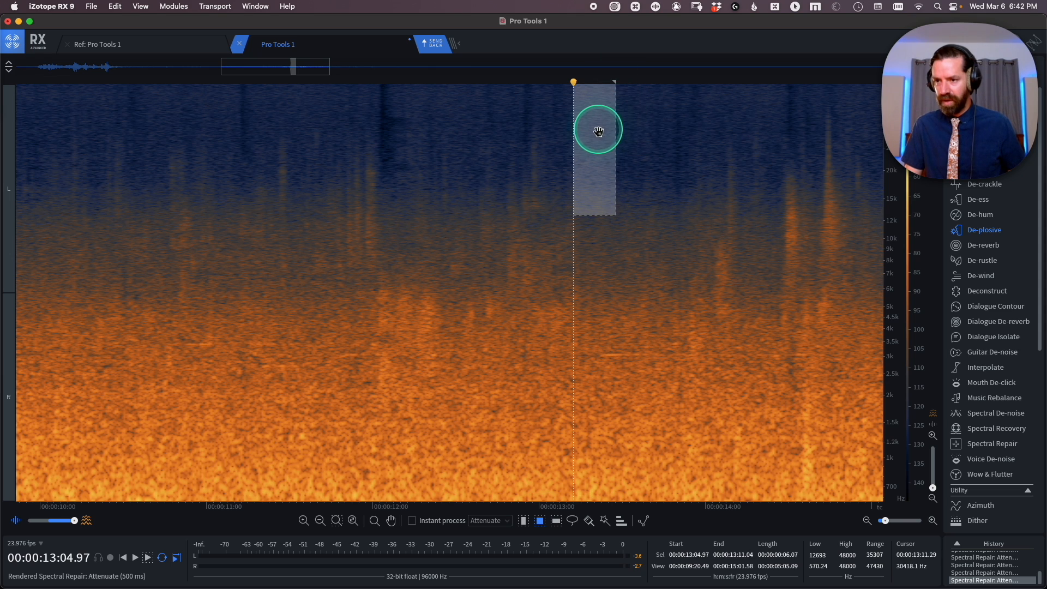
key(super+c)
drag(593, 141, 394, 127)
key(super+v)
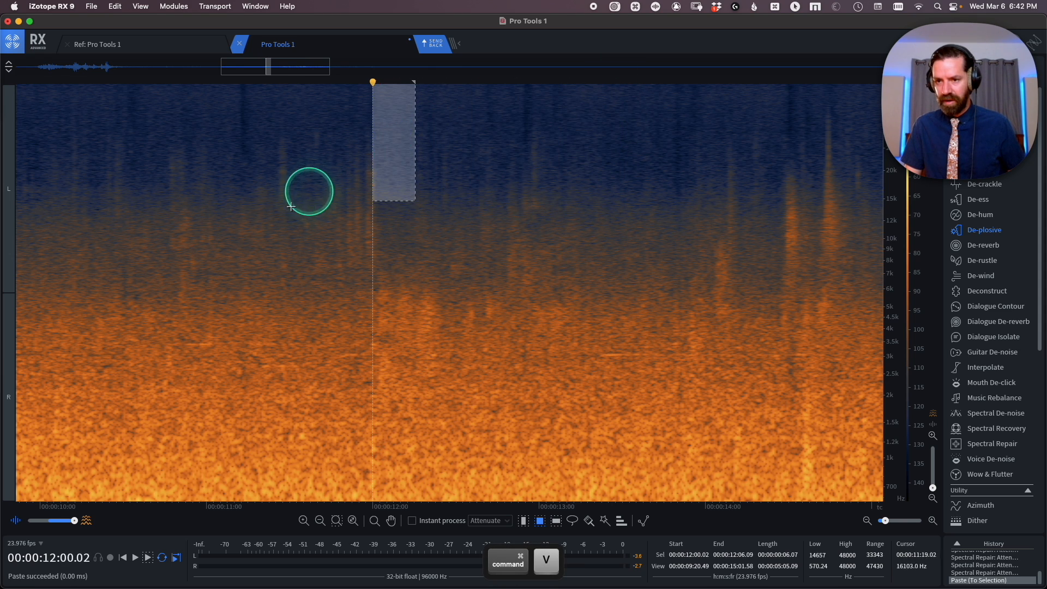
click(285, 209)
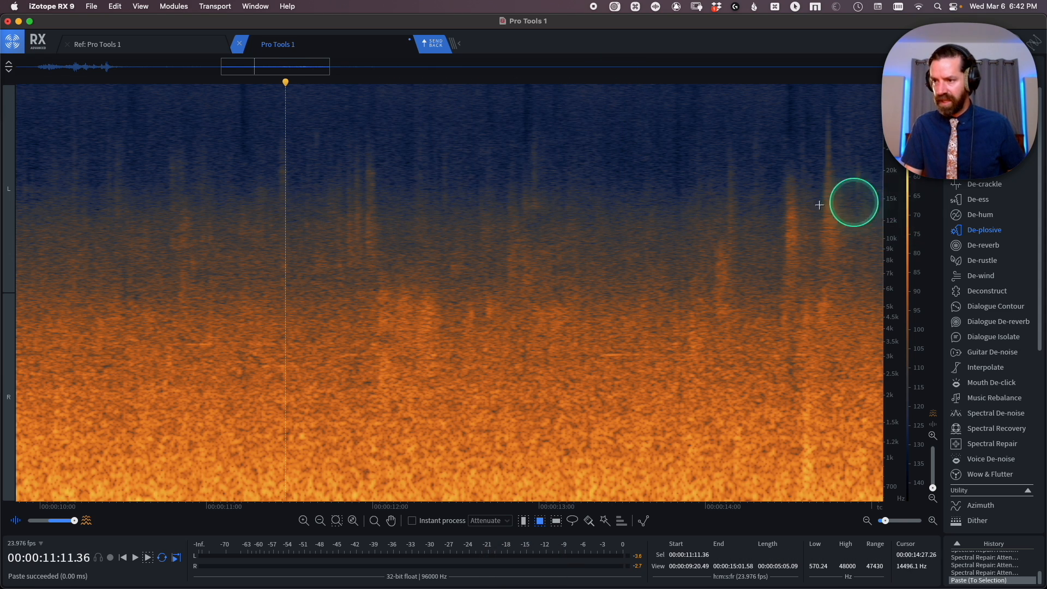
Step: Paste the copied high-frequency patch over the region at about 4.6 to 4.9 seconds and over another one further along
key(super+minus)
key(super+minus)
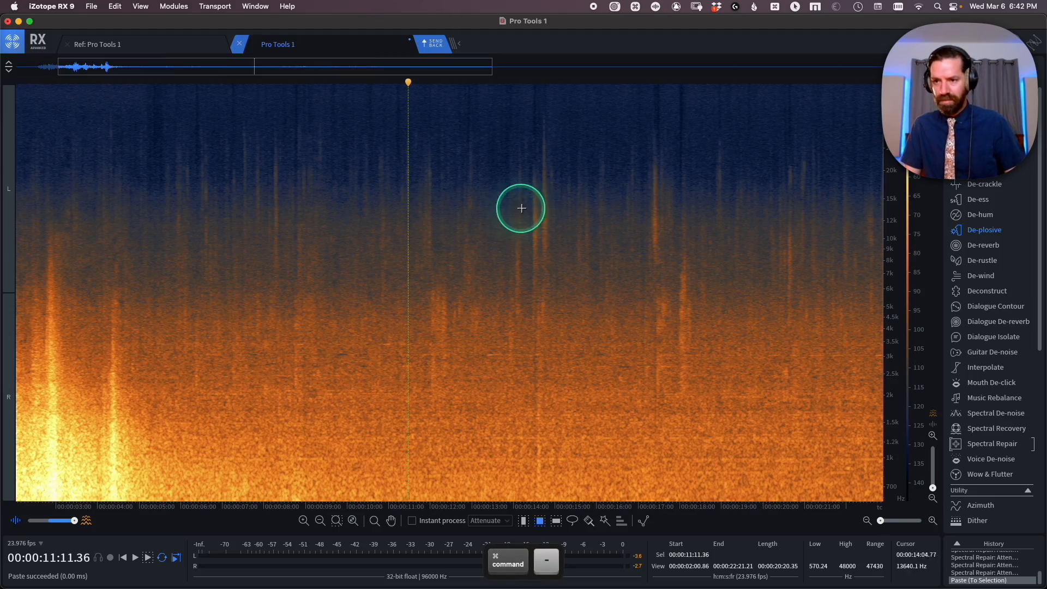
click(139, 213)
key(super+equal)
key(super+equal)
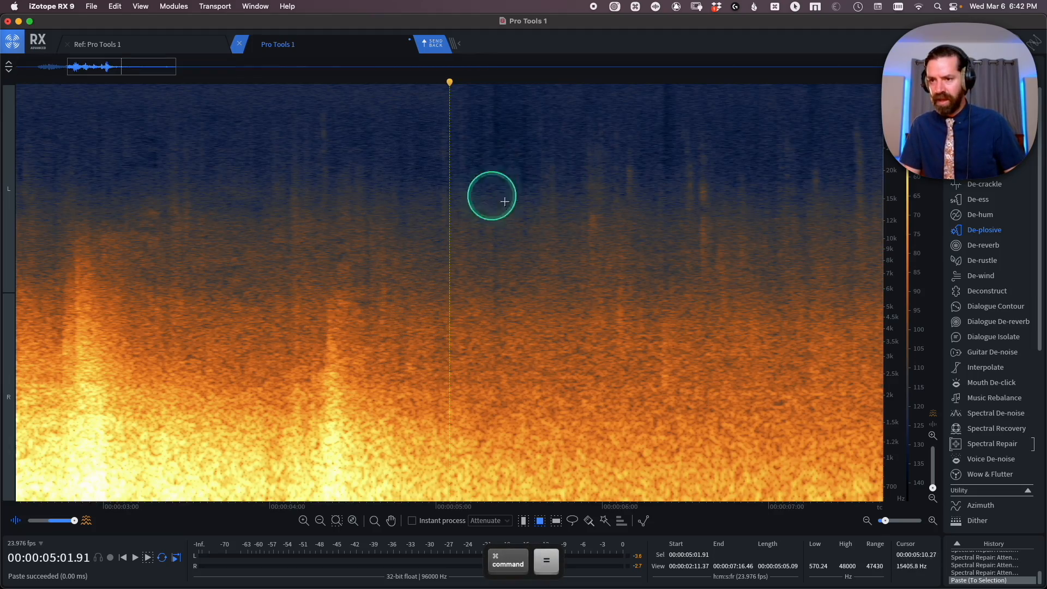
drag(376, 180, 421, 66)
key(super+v)
scroll(367, 262, right, 10)
drag(444, 262, 493, 77)
key(super+v)
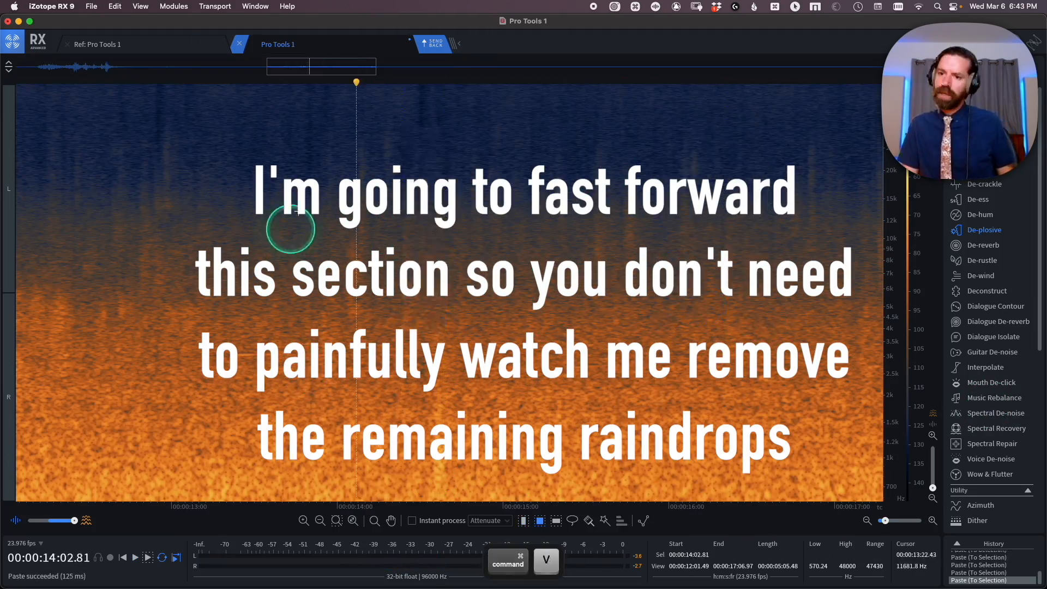
Step: Listen from about 12.7 seconds and paste the copied patch over another remaining raindrop
click(128, 369)
key(space)
scroll(348, 262, right, 5)
key(super+v)
scroll(495, 168, right, 8)
key(super+minus)
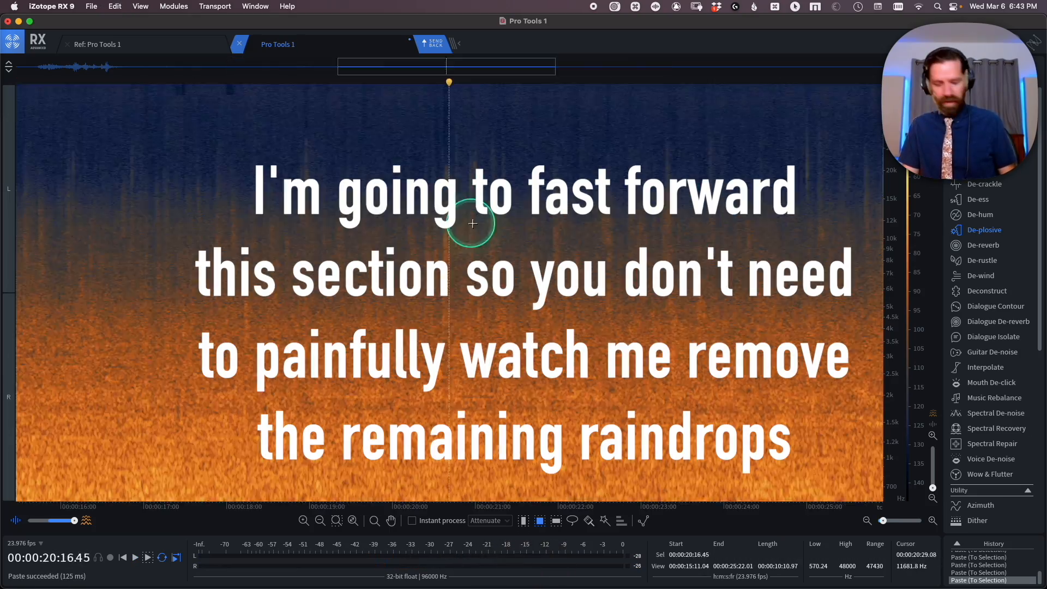
Step: Select the raindrop spikes around 22 to 23 seconds, paste the copied patch over them, and listen to the cleaned recording
key(super+equal)
drag(624, 130, 604, 291)
drag(738, 148, 707, 324)
drag(852, 135, 827, 294)
key(super+v)
key(super+minus)
click(461, 351)
key(space)
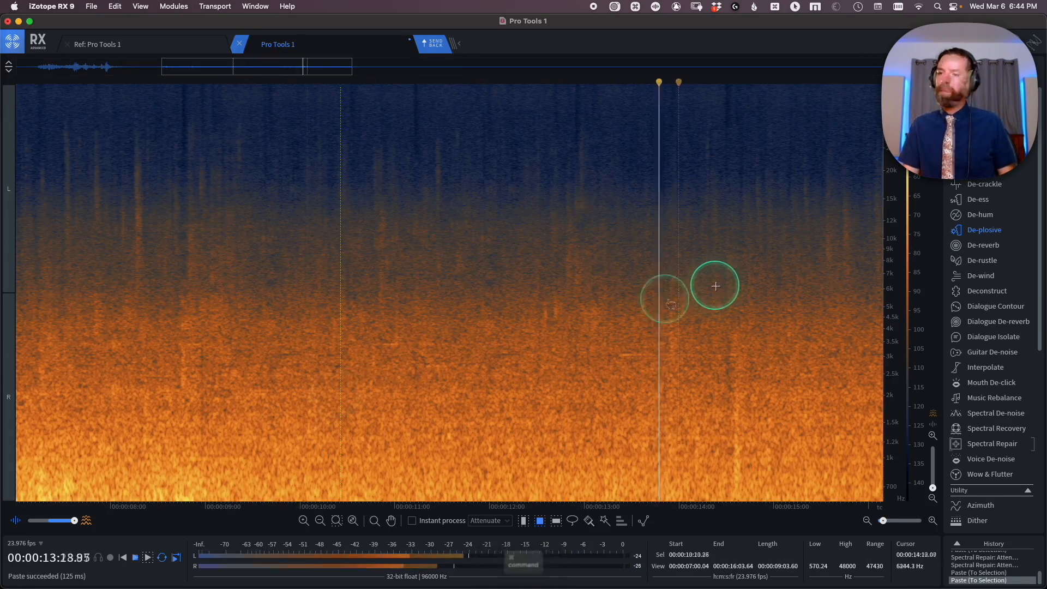
key(space)
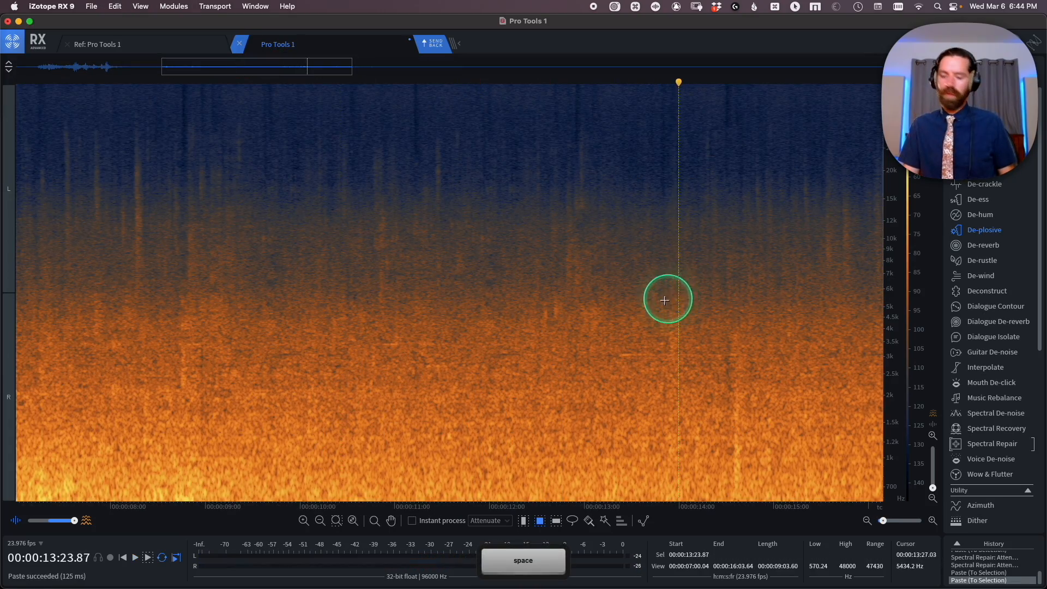
Step: Attenuate the noise between about 25.8 and 26.5 seconds, roughly 3.8 to 34 kHz, with Spectral Repair
key(super+minus)
key(super+minus)
key(super+minus)
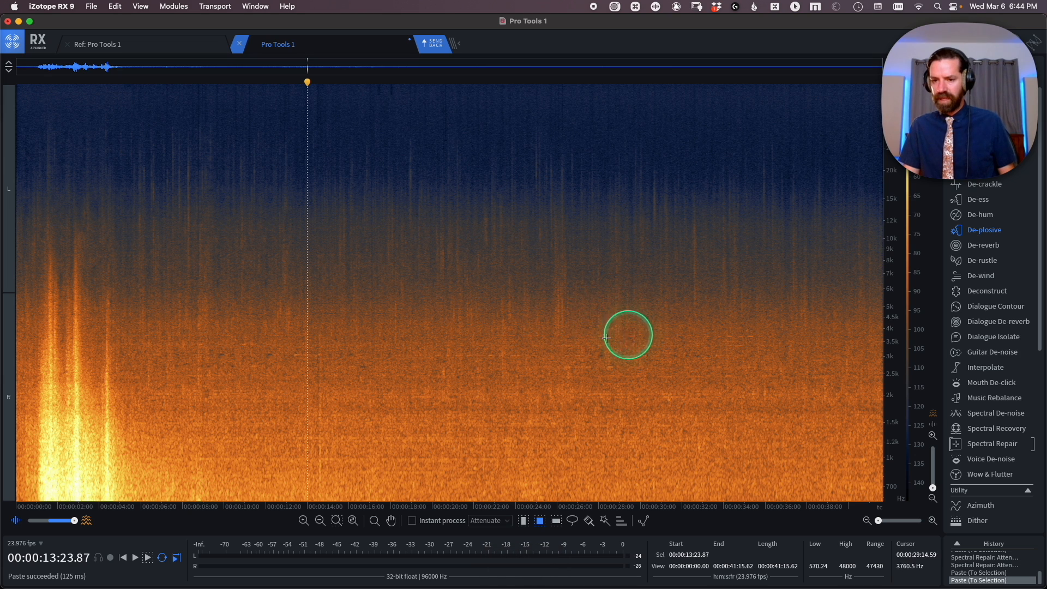
drag(553, 333, 568, 118)
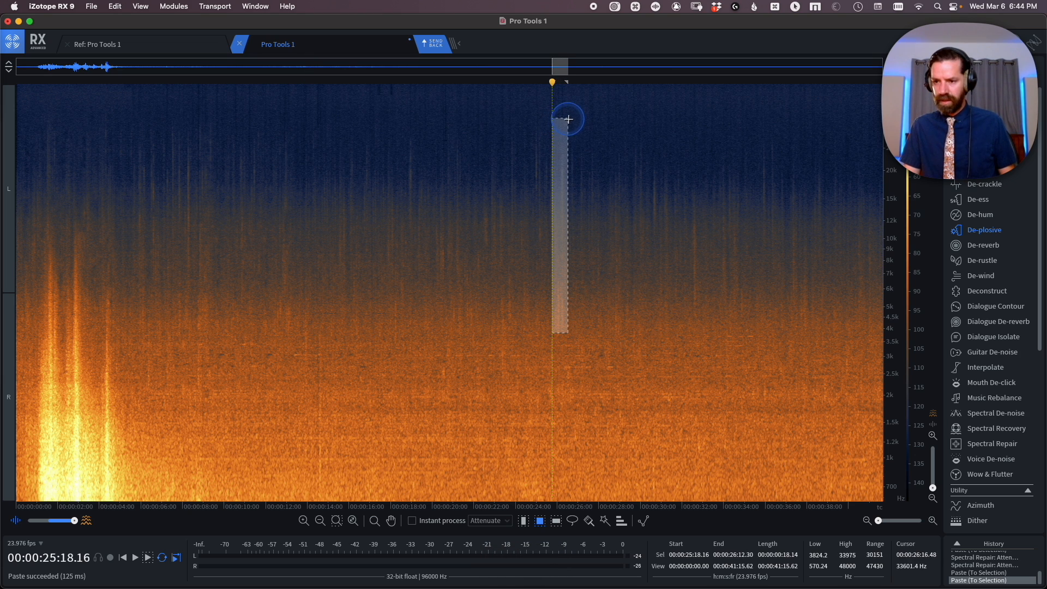
key(super+6)
click(445, 304)
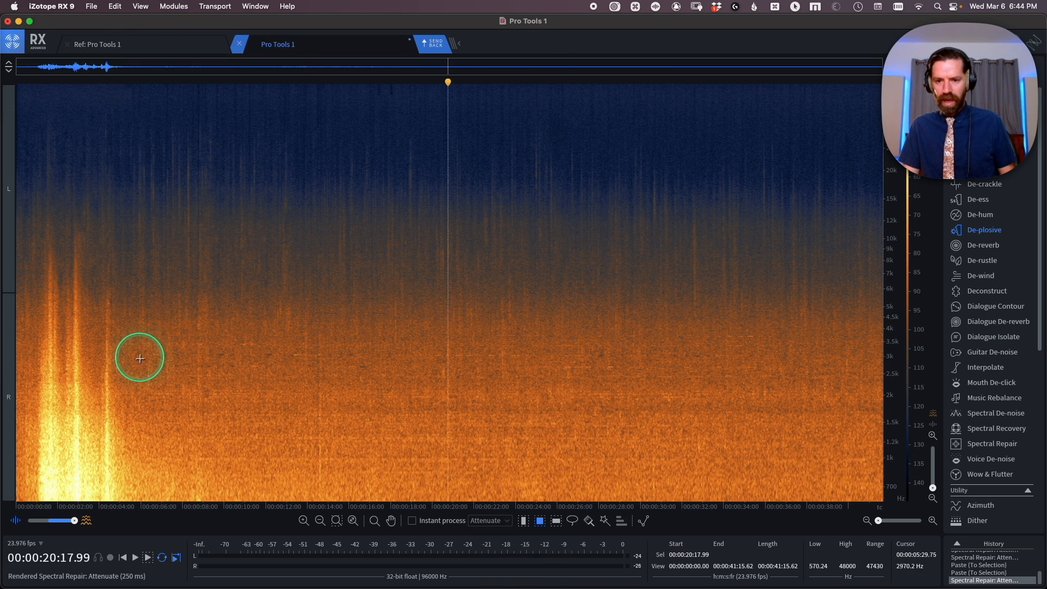
Step: Render the FabFilter Pro-MB plug-in with its current high-band expansion on the first 9.7 seconds of the recording, across all frequencies
key(0)
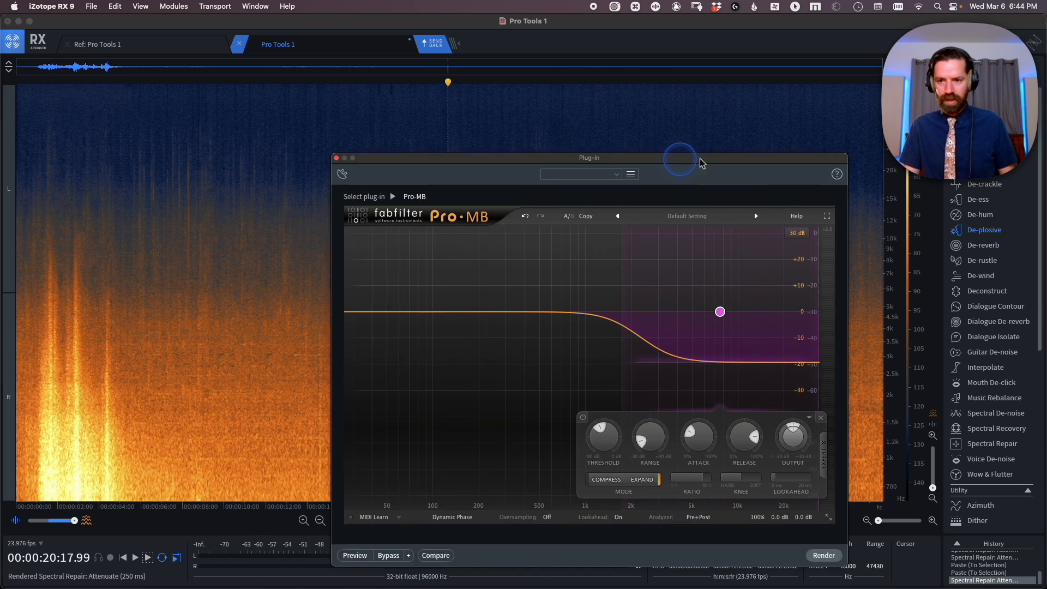
drag(692, 160, 727, 139)
key(t)
drag(218, 293, 16, 294)
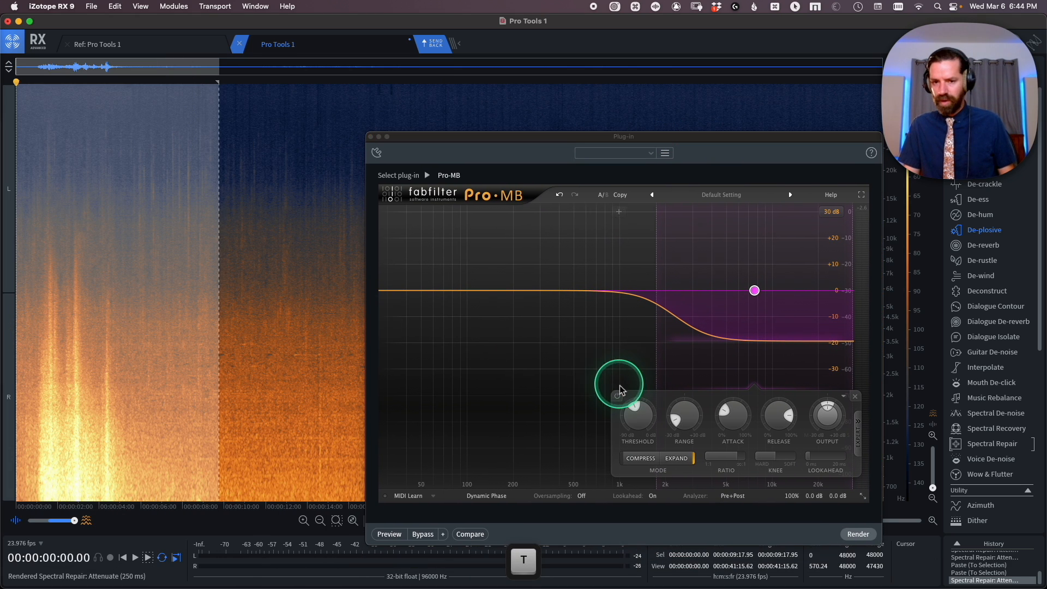
click(860, 535)
Step: Compare the spectrogram with and without the Pro-MB processing by repeatedly undoing and redoing the render
key(super+z)
key(shift+super+z)
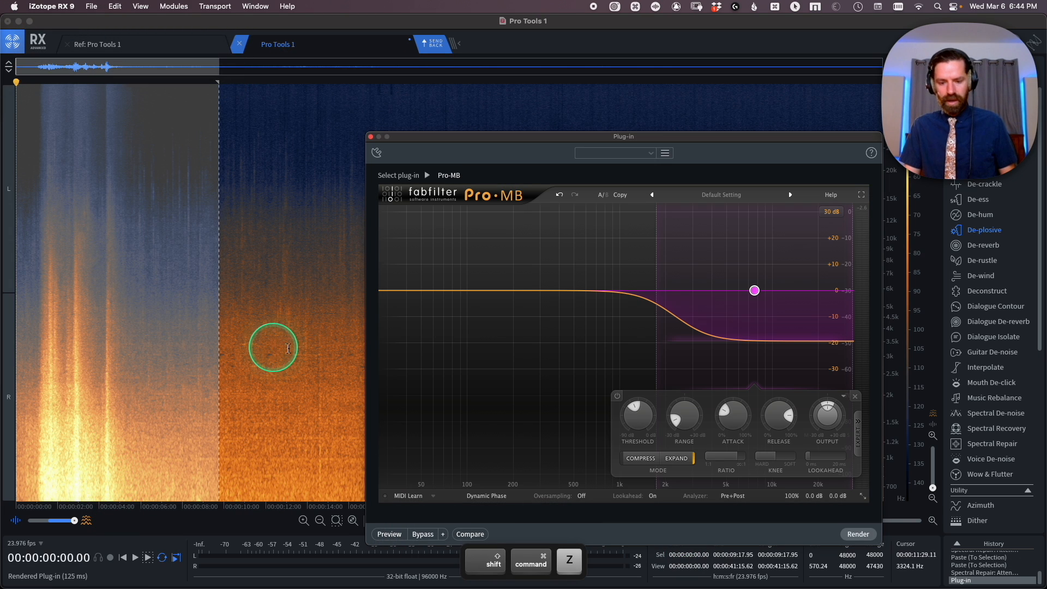
key(super+equal)
key(super+z)
key(shift+super+z)
key(super+z)
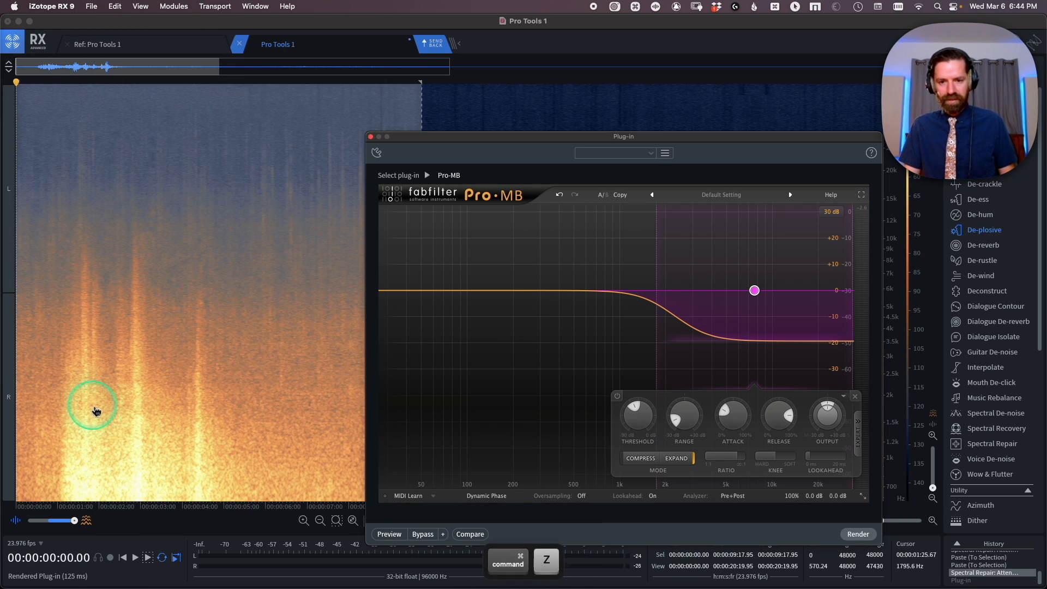
key(shift+super+z)
key(super+z)
Step: Listen to the opening passage without the Pro-MB processing, redo the render, and play the processed version
key(space)
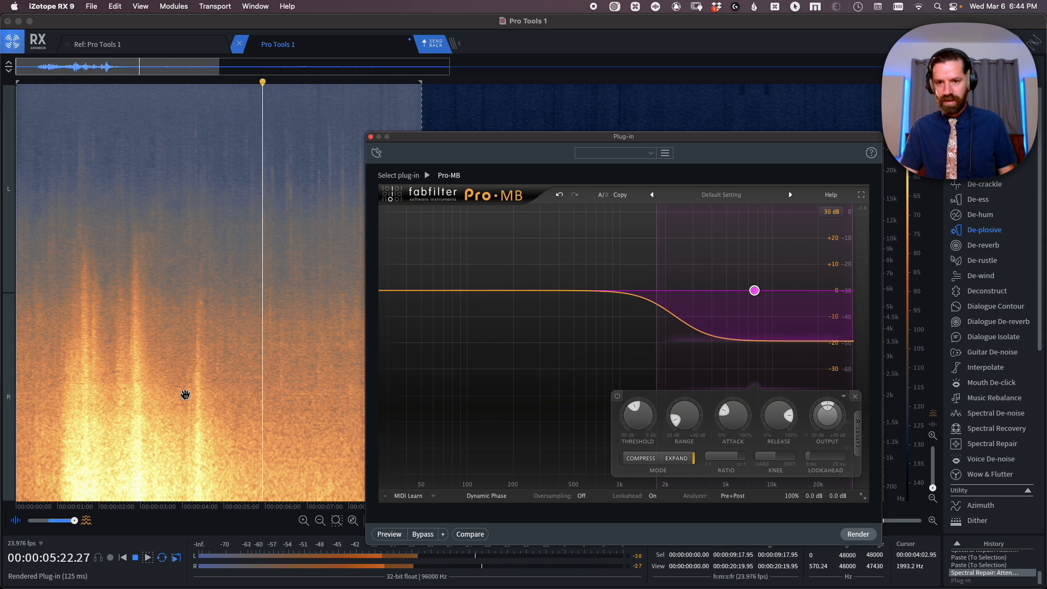
key(space)
key(shift+super+z)
key(space)
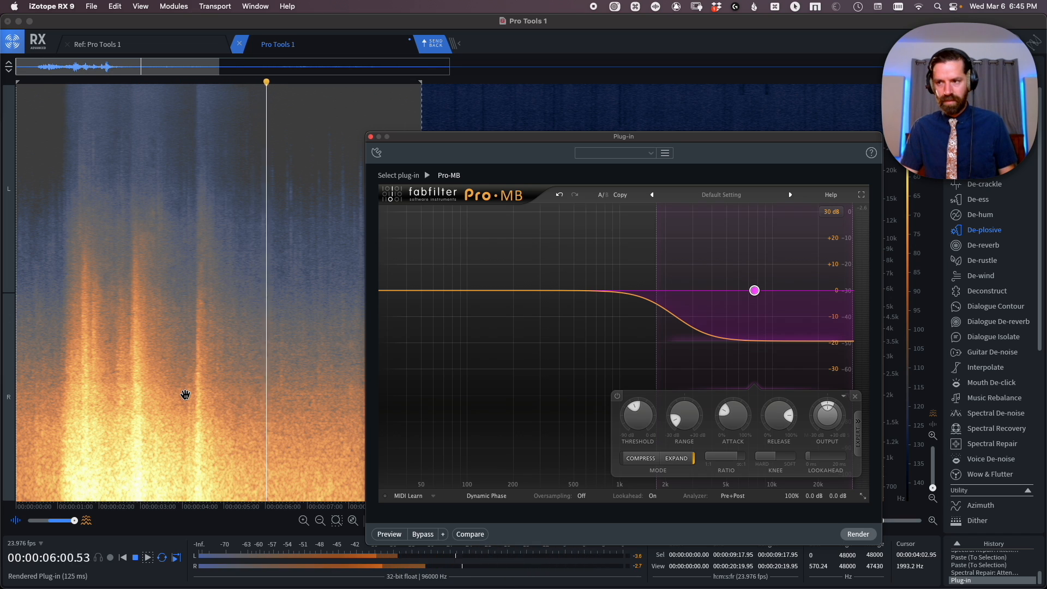
key(space)
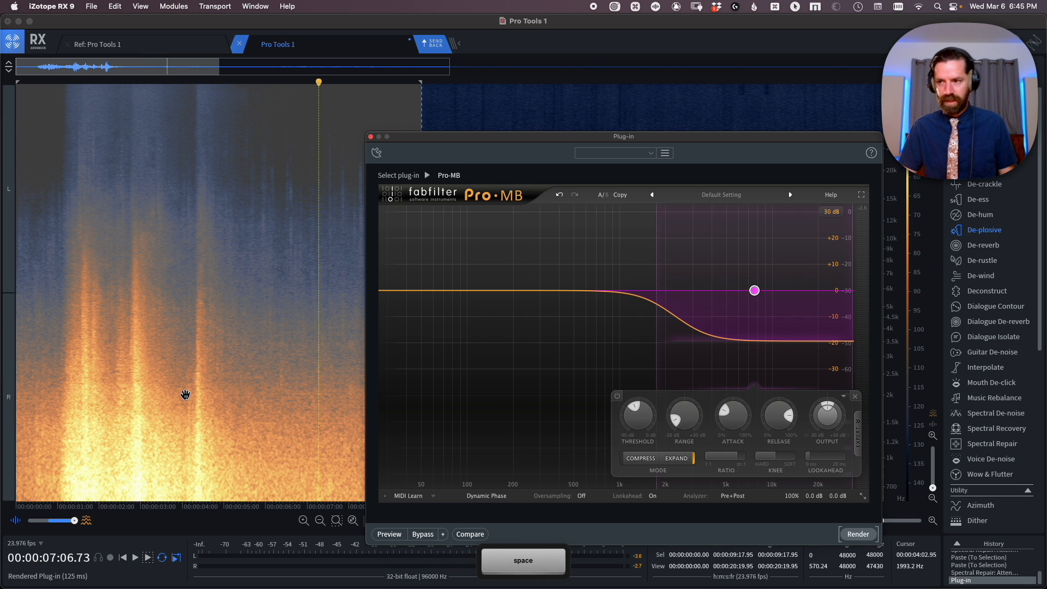
Step: Compare the opening passage with and without the Pro-MB render, and move the plug-in window off the selected spectrogram area
key(super+z)
key(shift+super+z)
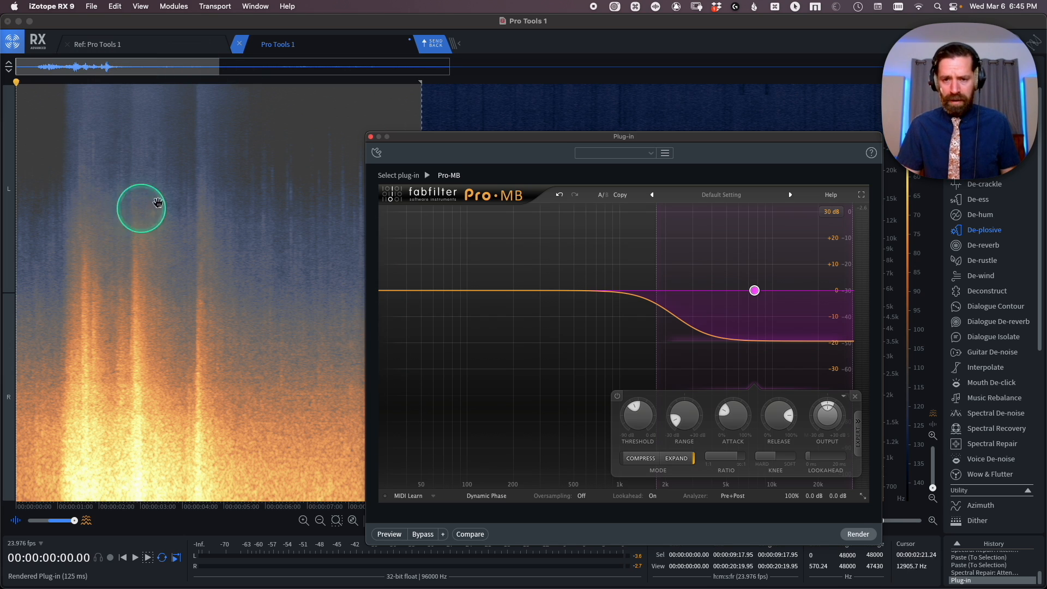
drag(529, 141, 622, 137)
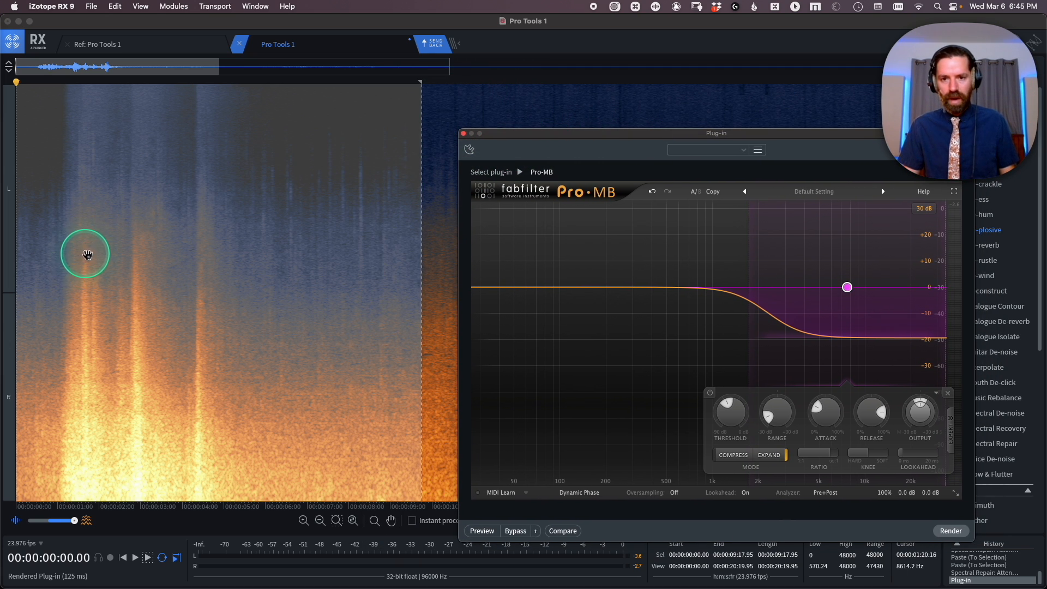
key(super)
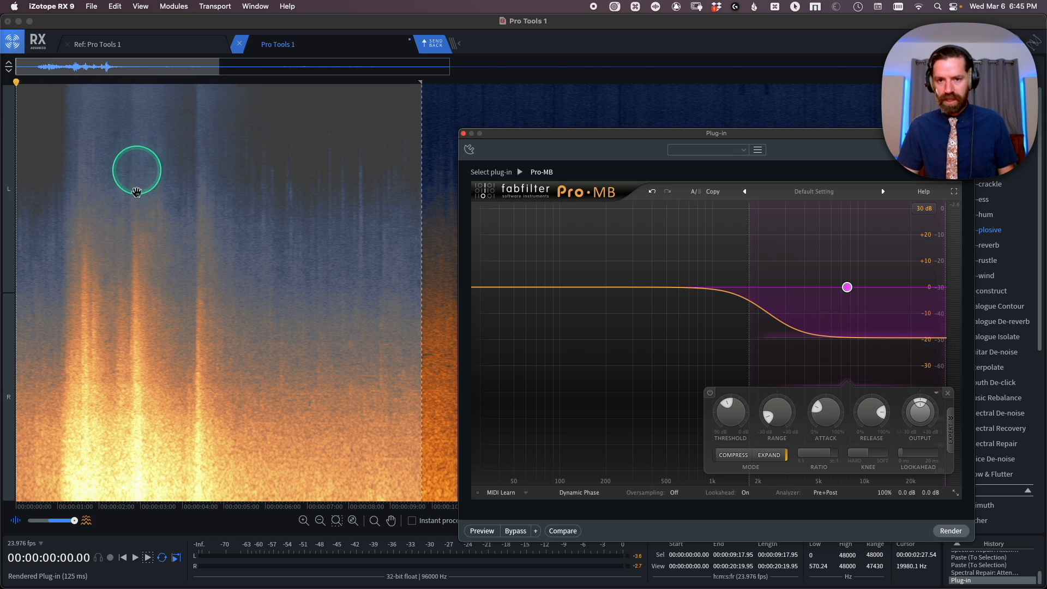
Step: Undo the Pro-MB render on the opening passage and render the plug-in on the entire recording instead
key(super+z)
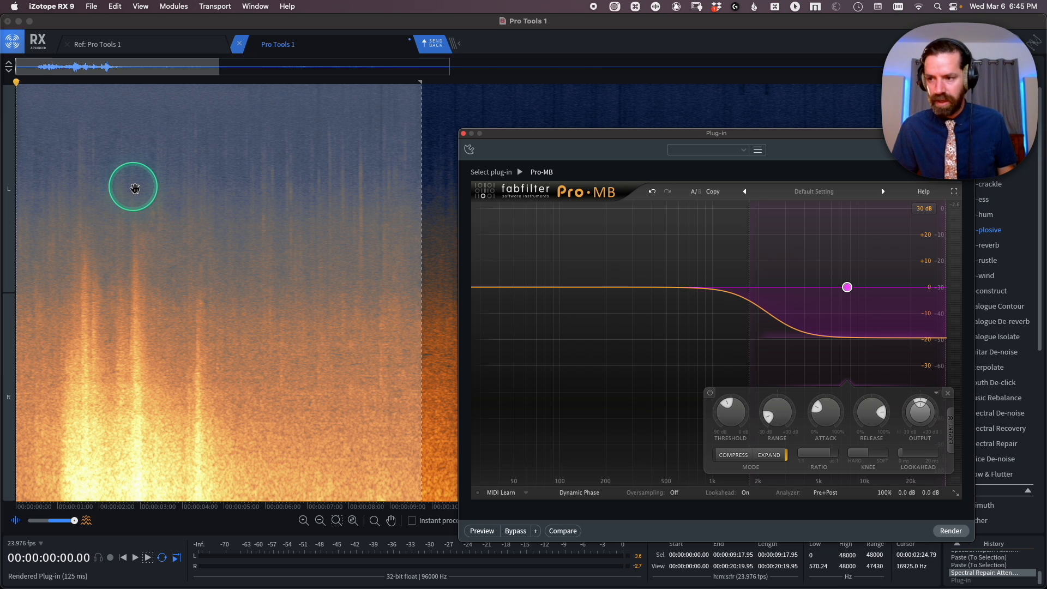
key(super+a)
key(super+minus)
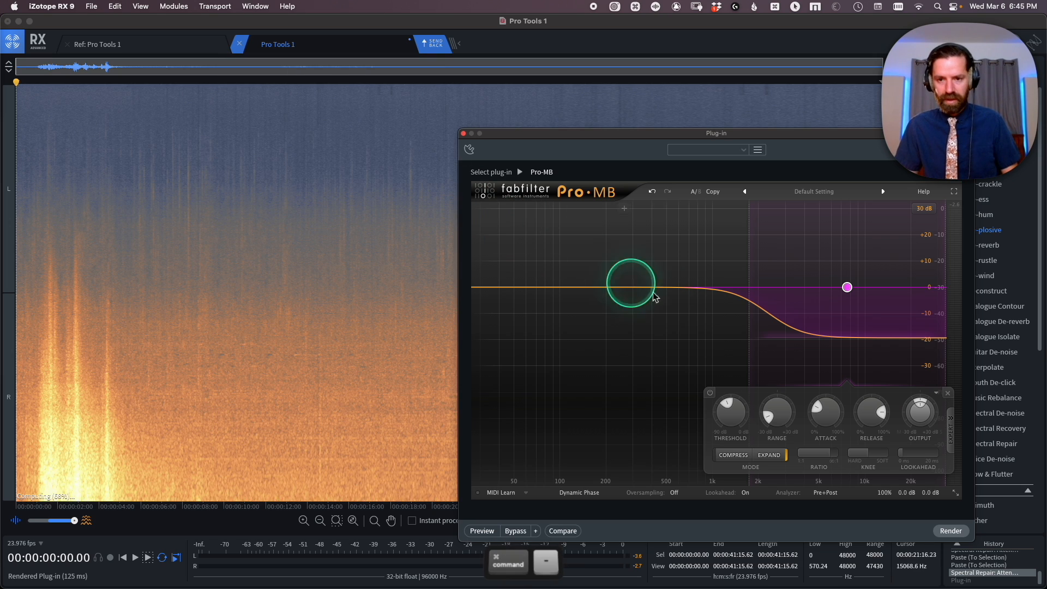
click(949, 531)
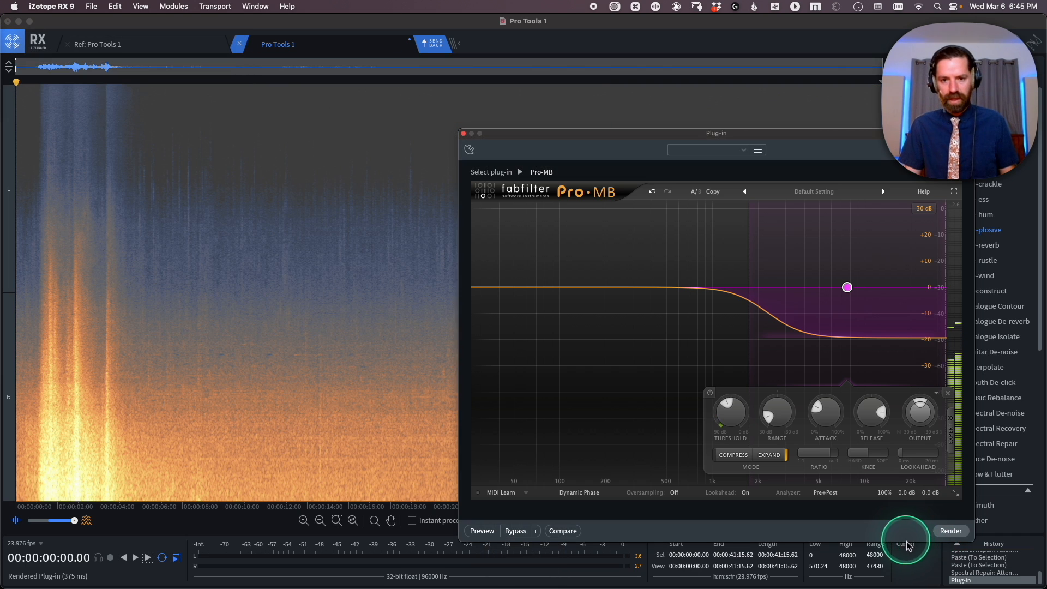
Step: Toggle the full-length Pro-MB render with undo and redo to compare the whole spectrogram, leaving the render applied
key(super+z)
key(super+shift+z)
key(super+z)
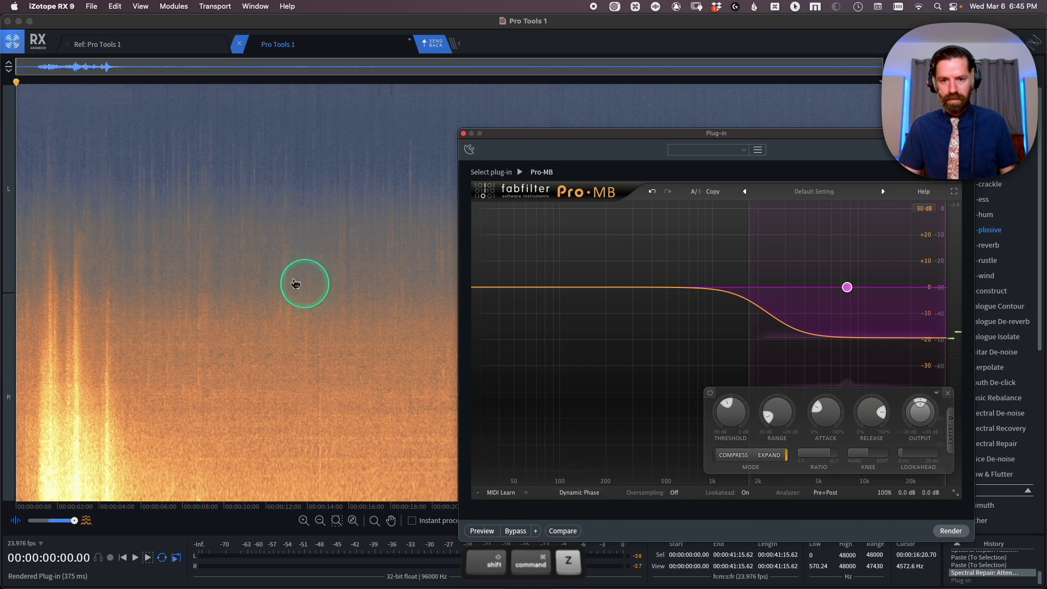
key(super+shift+z)
Step: Zoom in on the opening and play the processed recording from its start through about 6.5 seconds
key(t)
click(92, 272)
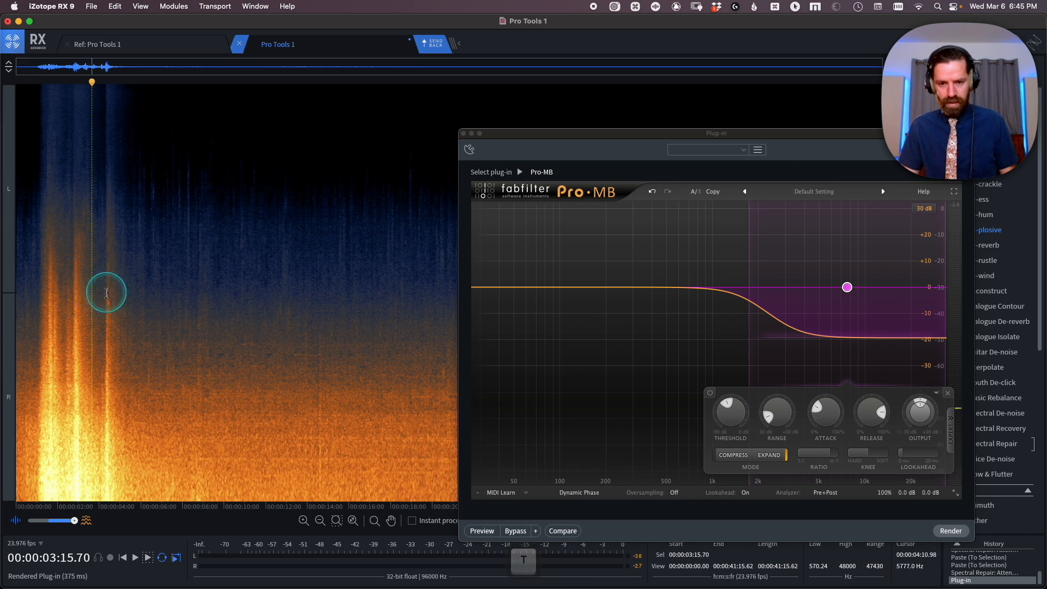
key(super+equal)
key(Return)
key(space)
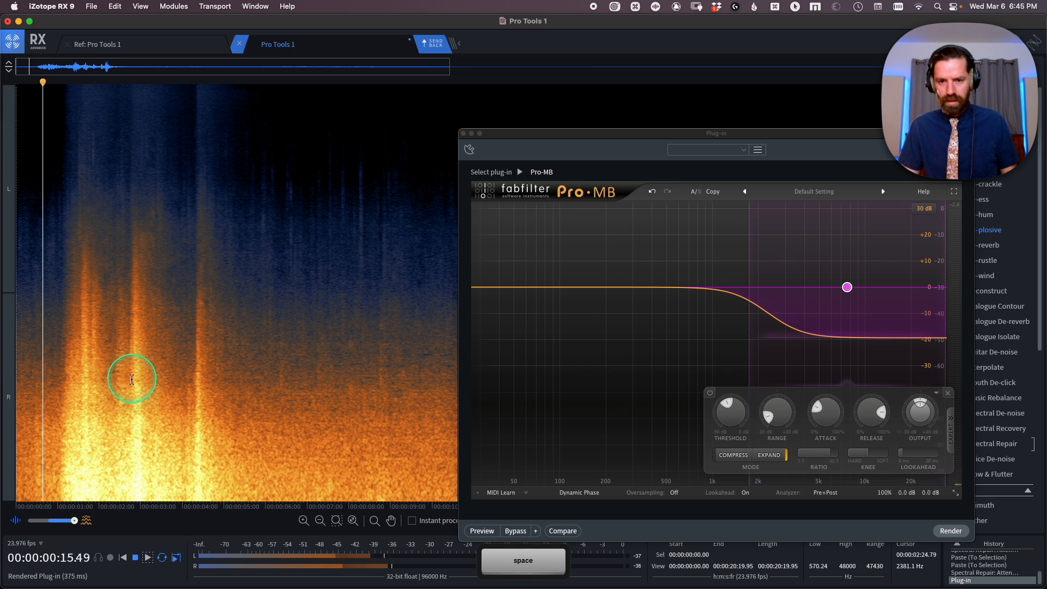
key(r)
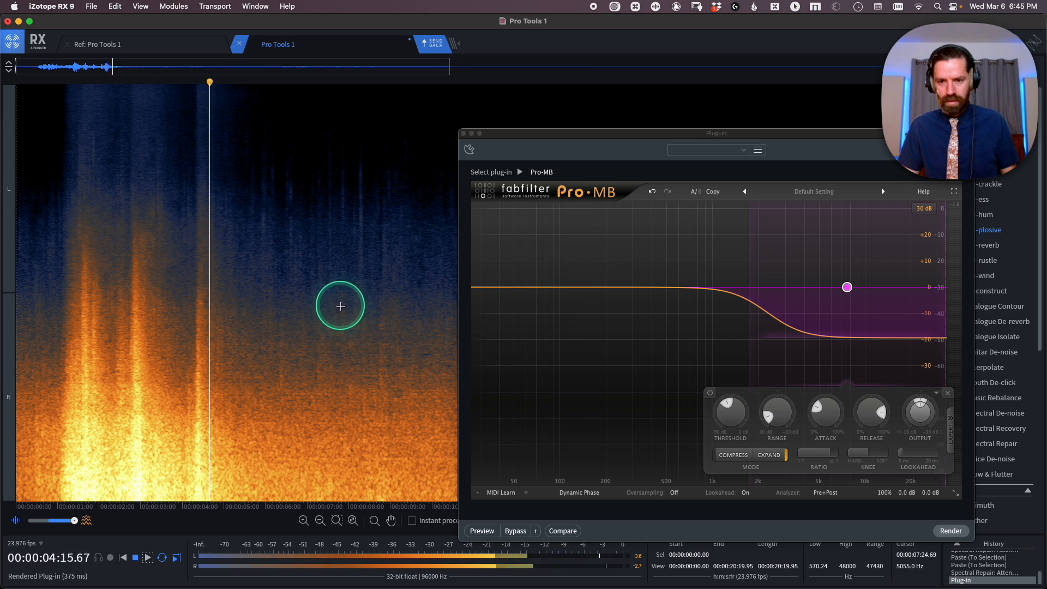
key(space)
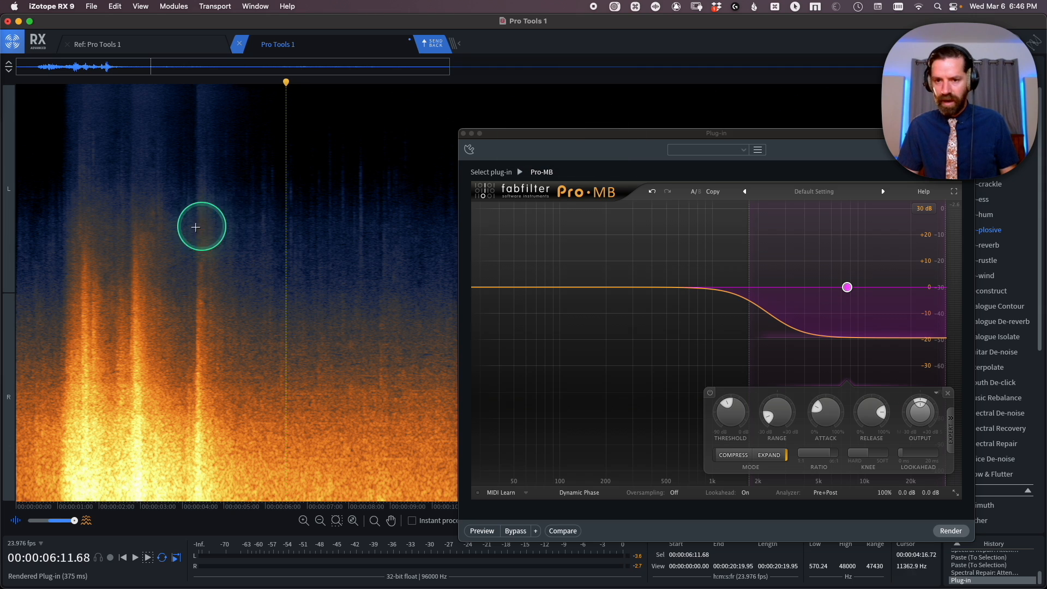
Step: Select the first 7.6 seconds of the recording and narrow the Pro-MB band to roughly 4 to 14.6 kHz
key(t)
drag(334, 238, 11, 280)
click(751, 275)
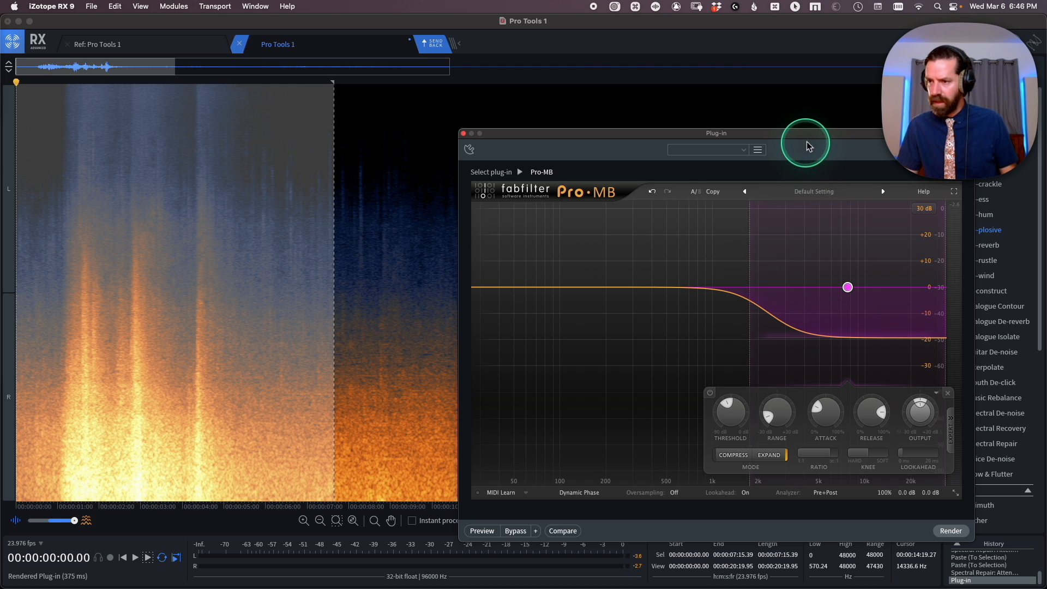
drag(808, 139, 609, 110)
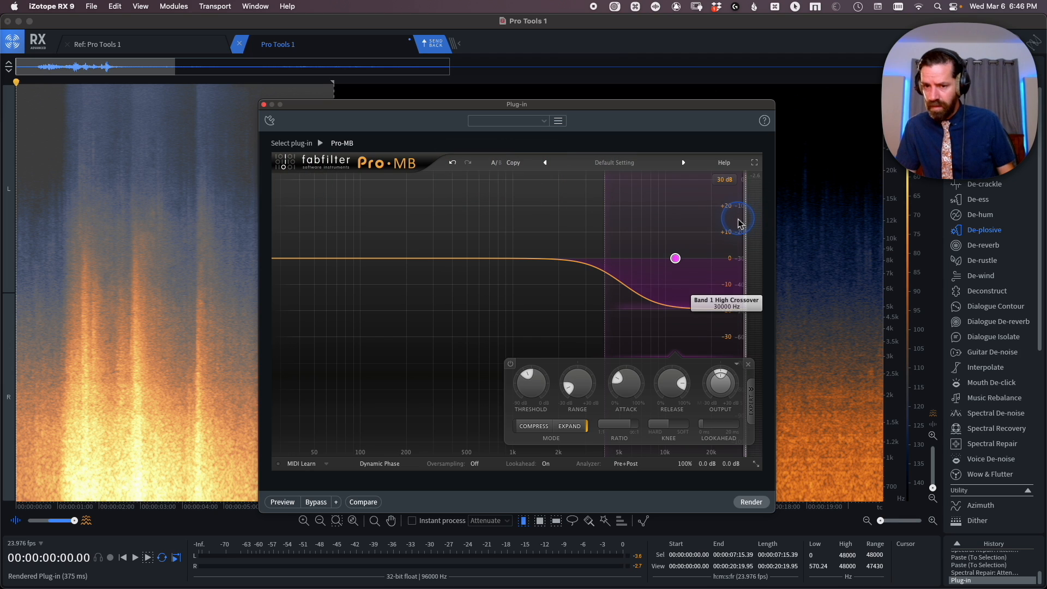
drag(739, 222, 703, 228)
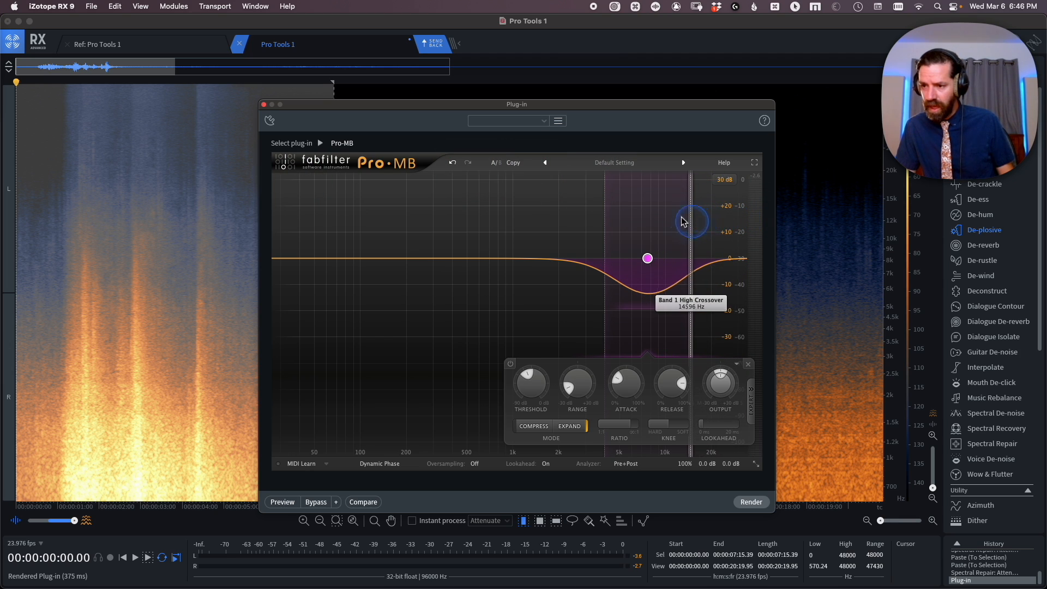
drag(613, 103, 673, 101)
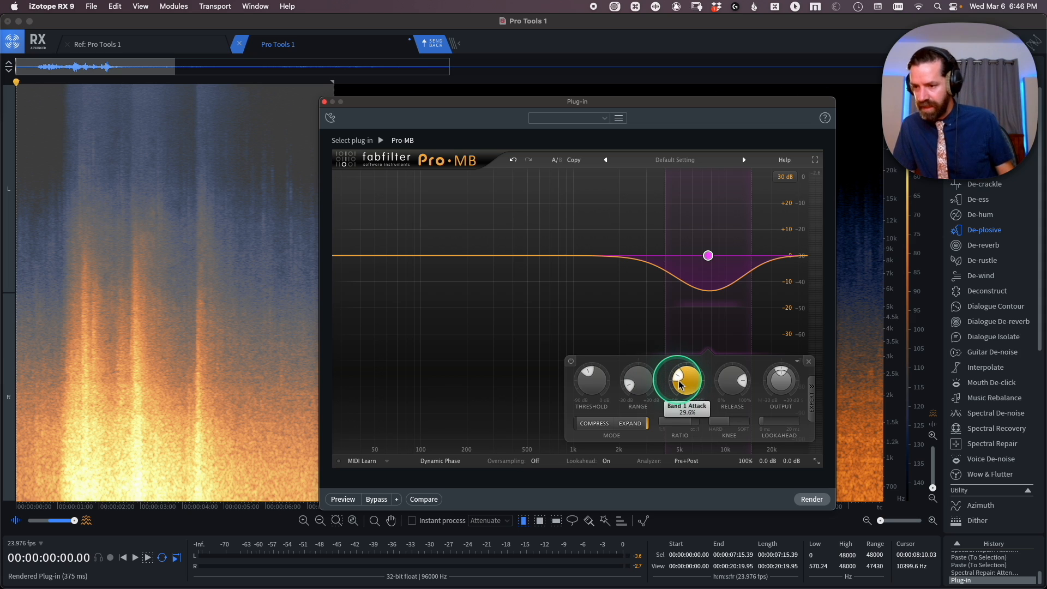
Step: Slow the band's attack slightly, set its lookahead to 14.10 ms, and shorten its release to 69.4%
mouse_move(688, 381)
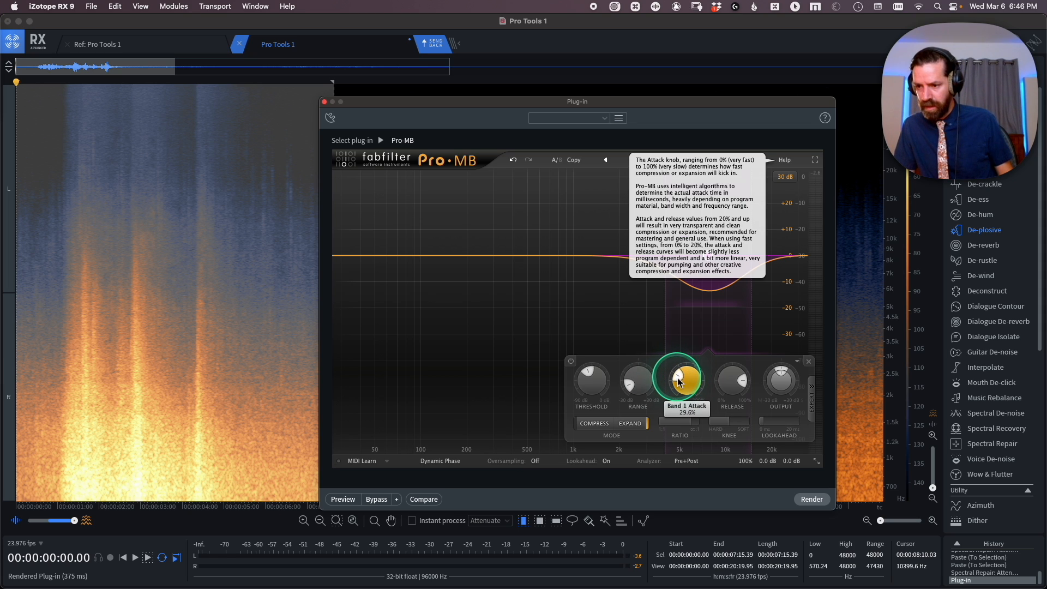
drag(678, 378, 678, 376)
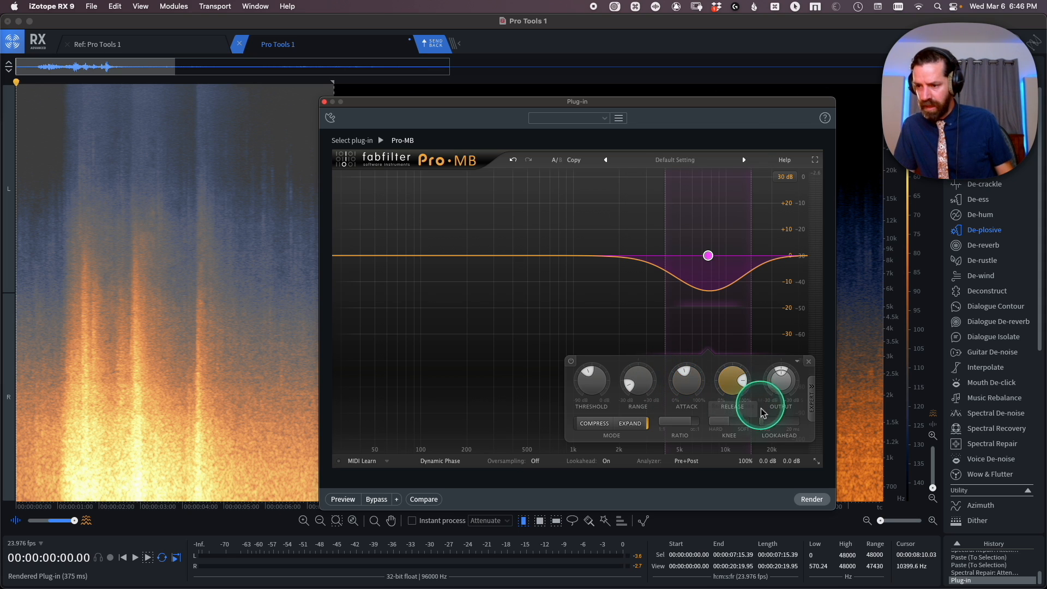
click(767, 422)
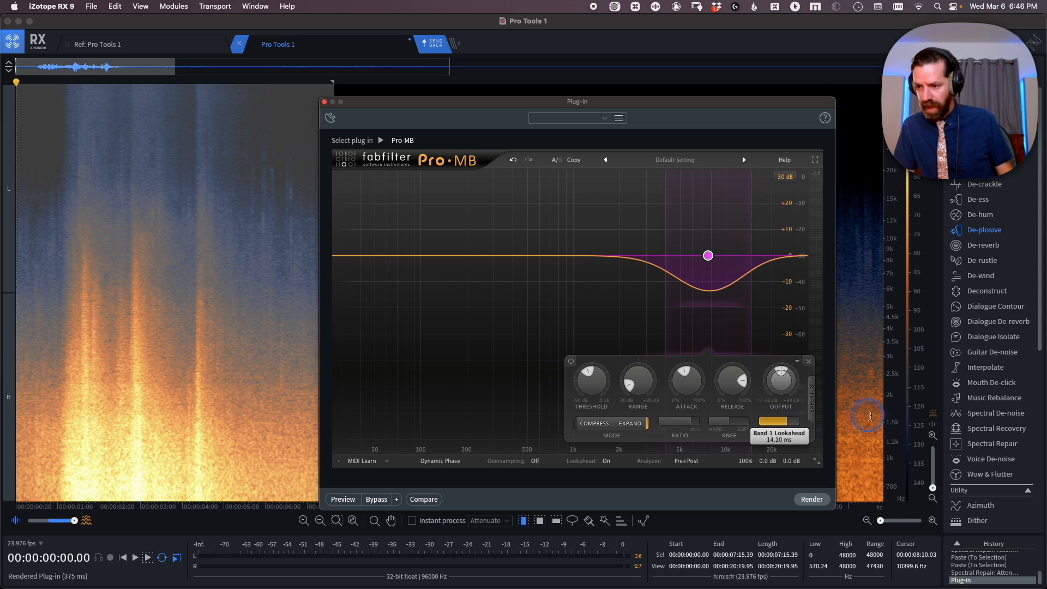
click(735, 387)
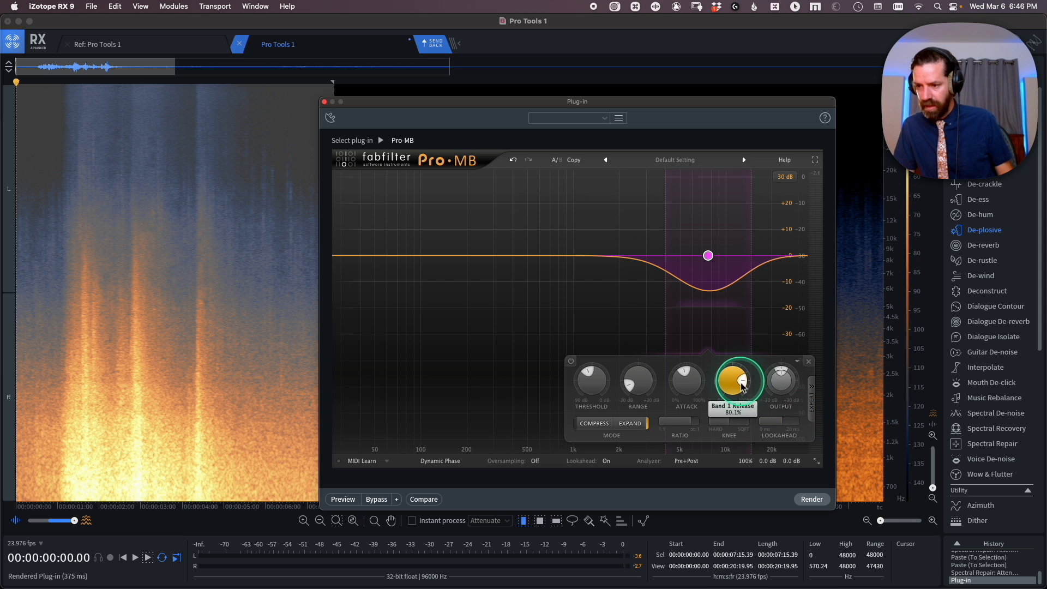
mouse_move(745, 386)
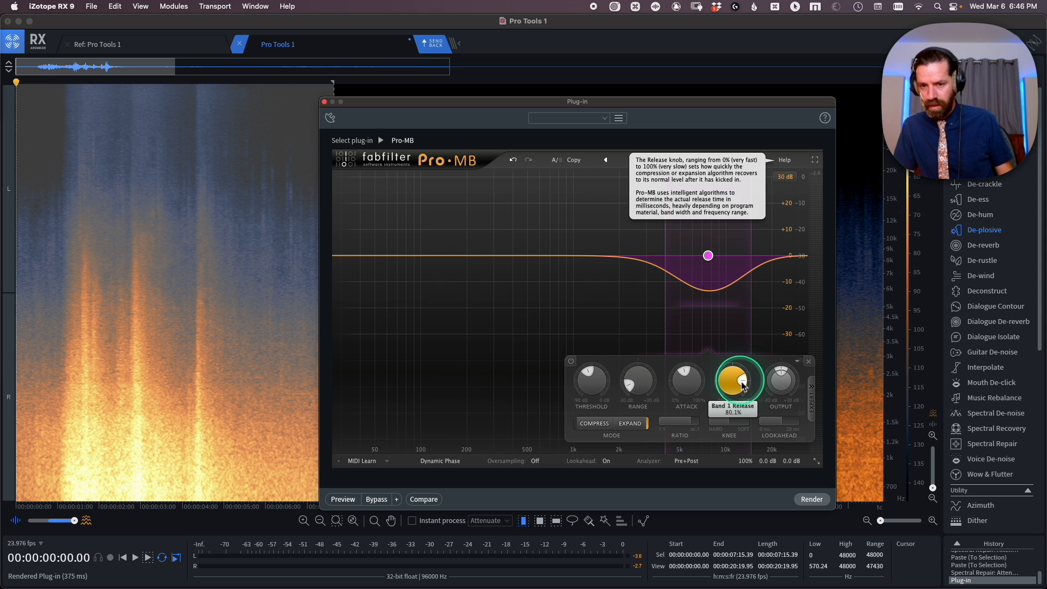
scroll(745, 385, down, 2)
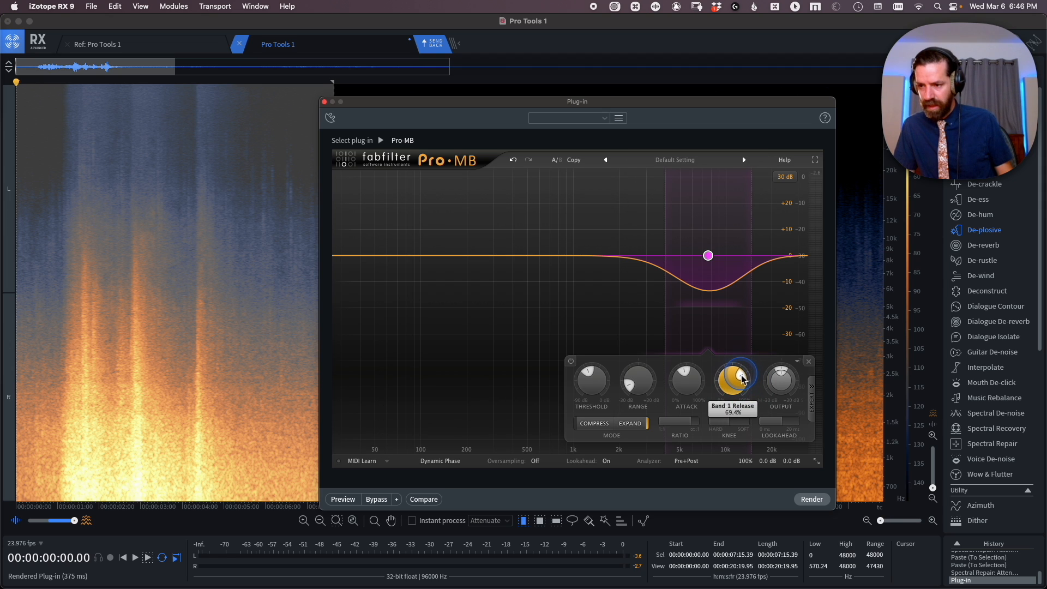
click(587, 373)
click(744, 424)
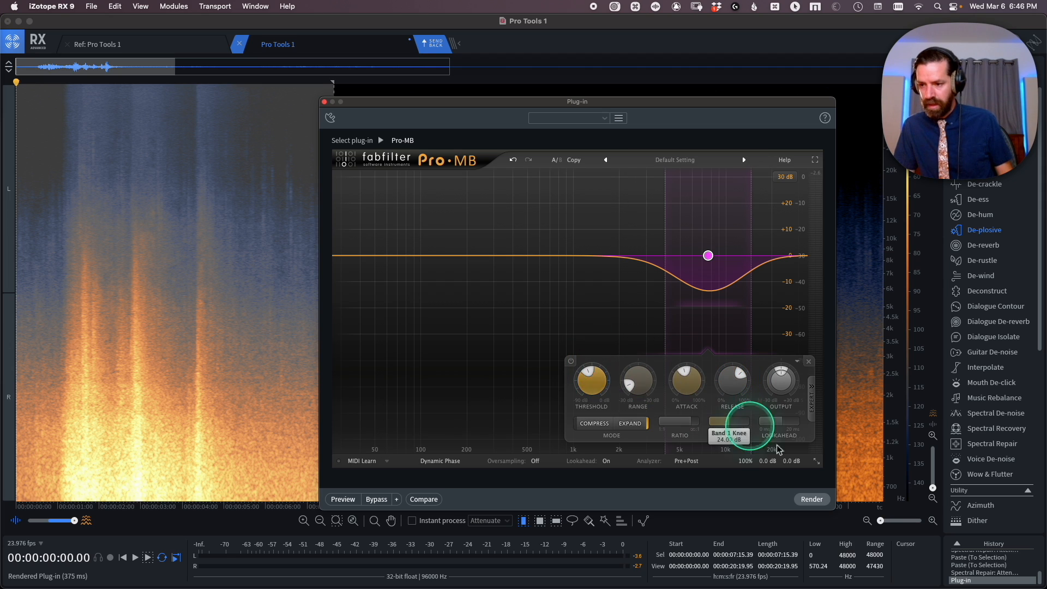
Step: Try rendering the narrowed Pro-MB band on the selection, compare before and after, and undo the render
click(815, 499)
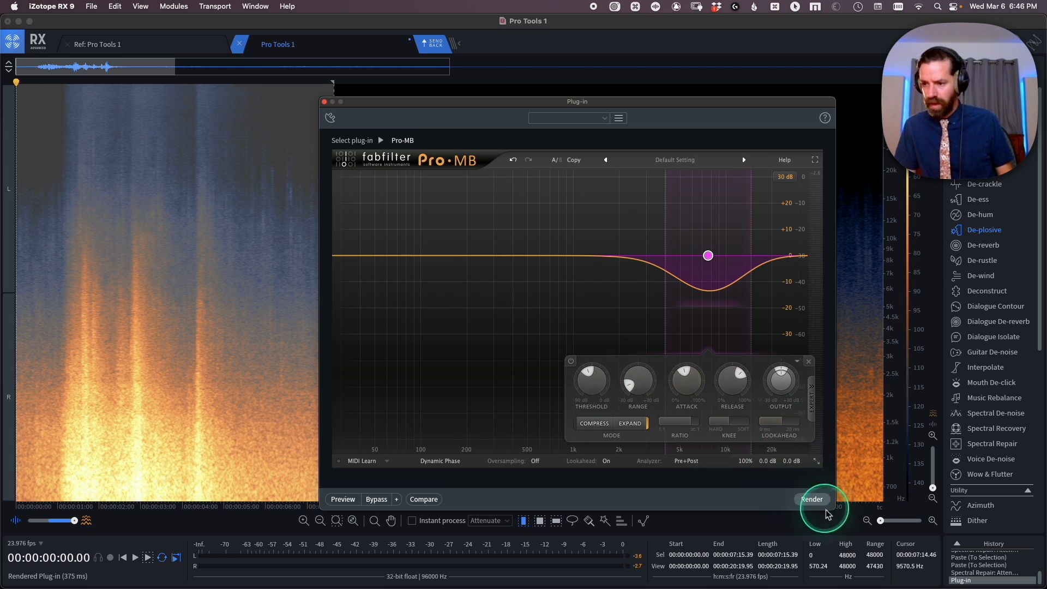
click(815, 499)
key(super+z)
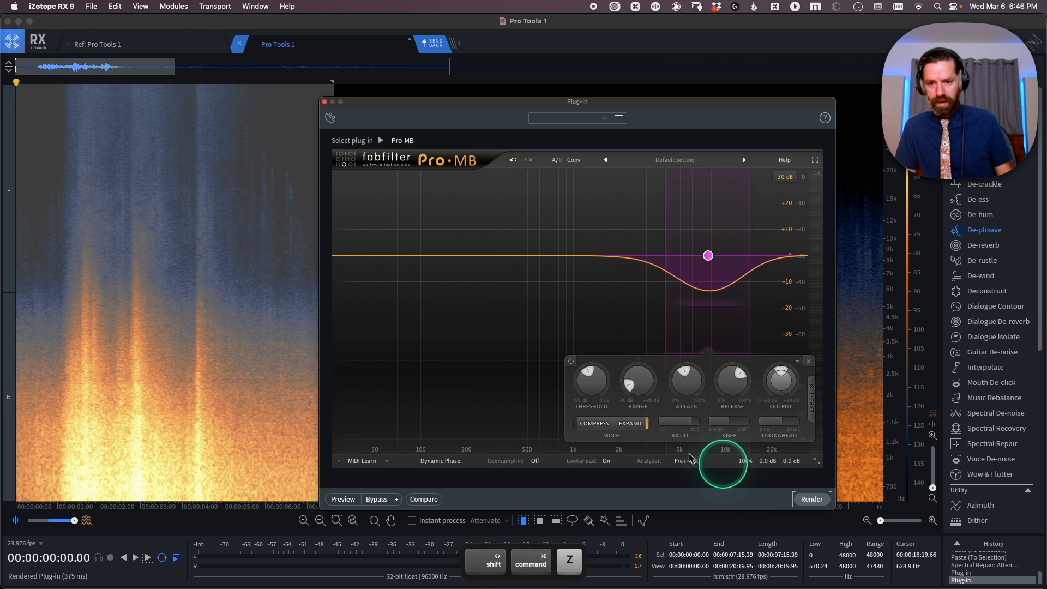
key(shift+super+z)
key(super+z)
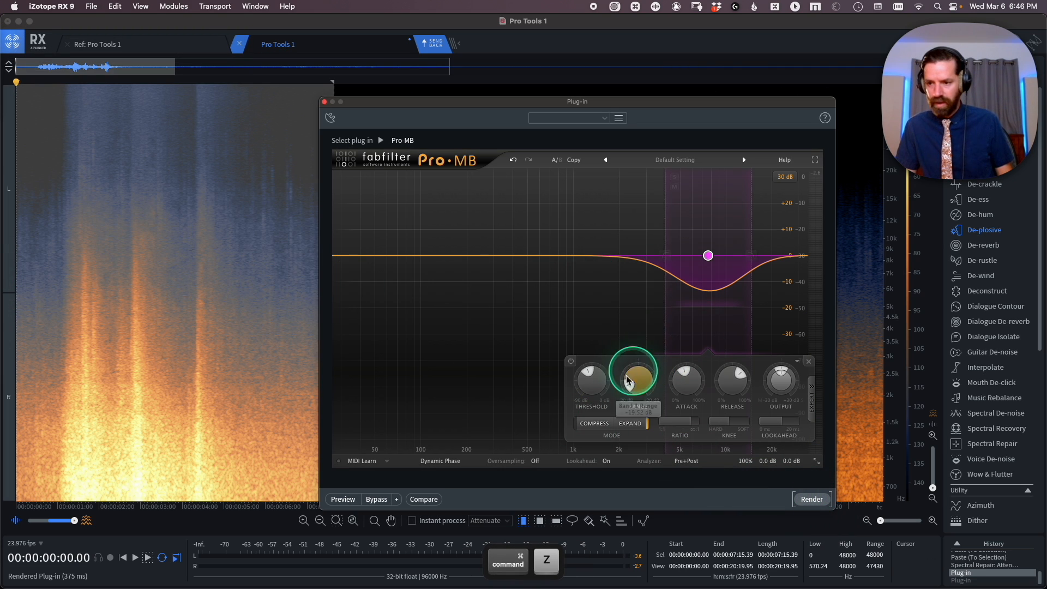
Step: Lower the band's threshold, try the render on the selection, compare it repeatedly against the previous state, and undo it
drag(594, 380, 583, 381)
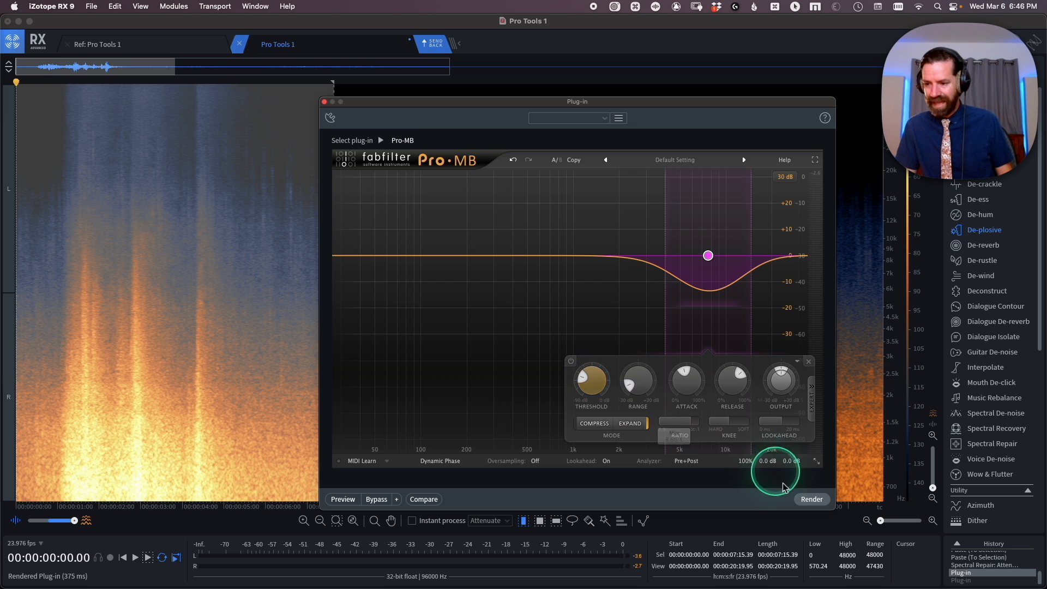
click(810, 499)
key(super+z)
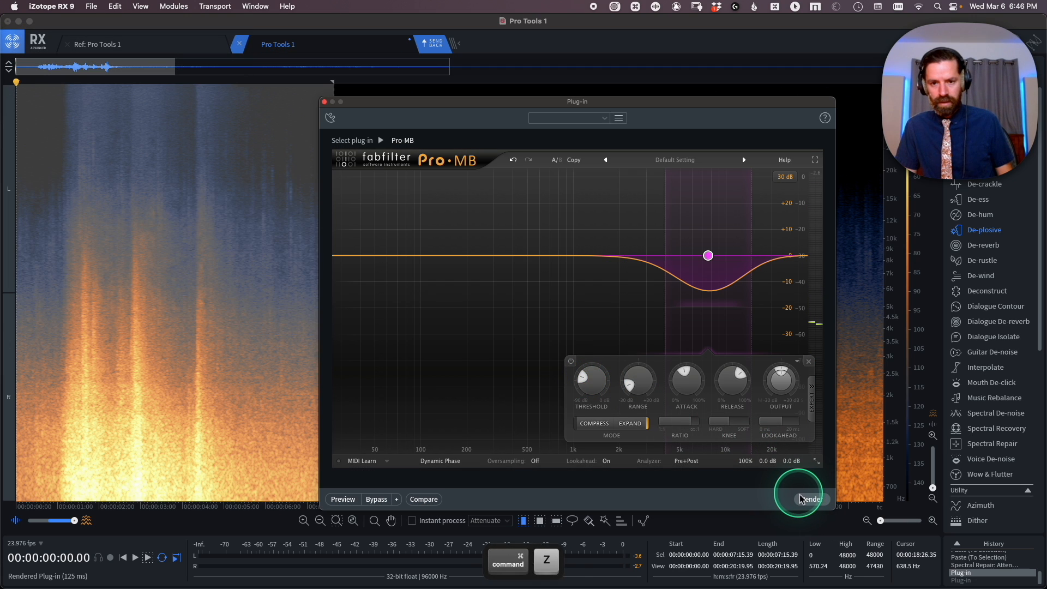
key(shift+super+z)
key(super+z)
key(shift+super+z)
key(super+z)
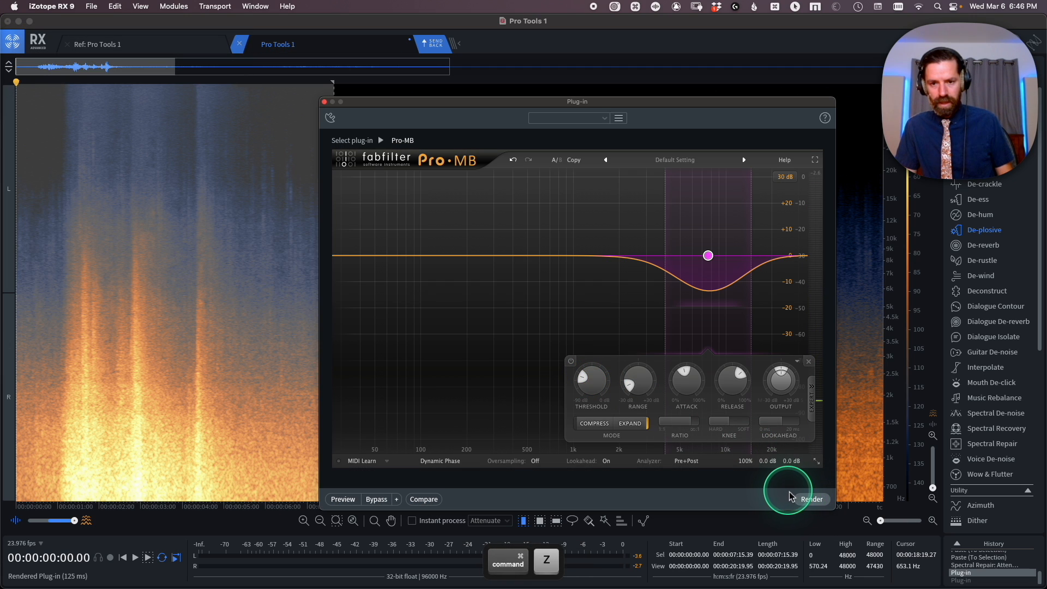
key(shift+super+z)
key(super+z)
key(shift+super+z)
key(super+z)
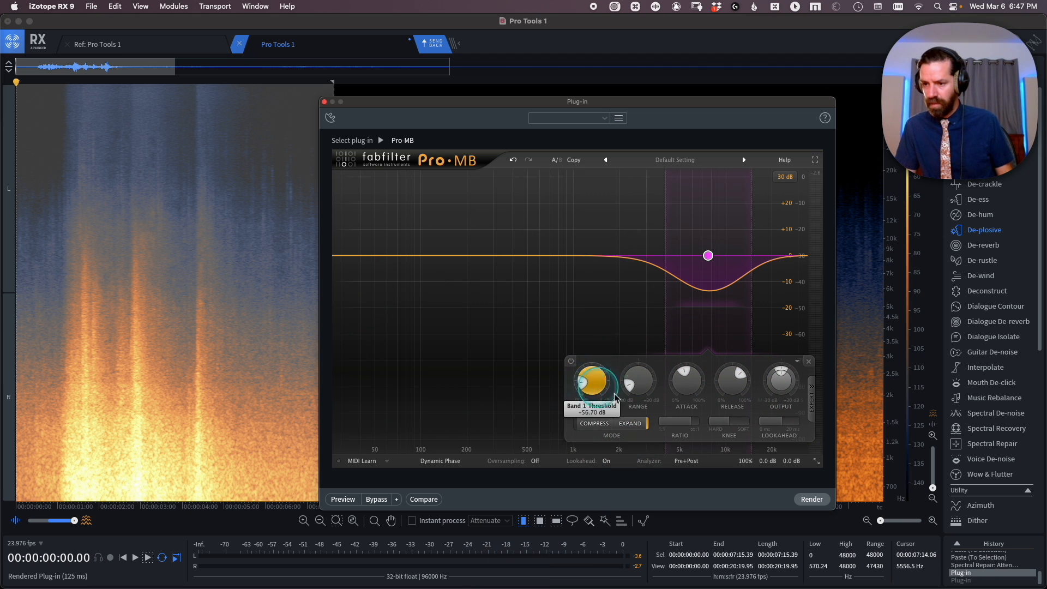
Step: Try rendering the selection with the band's threshold at -56.70 dB, compare before and after, and undo the render
click(810, 501)
key(super+z)
key(shift+super+z)
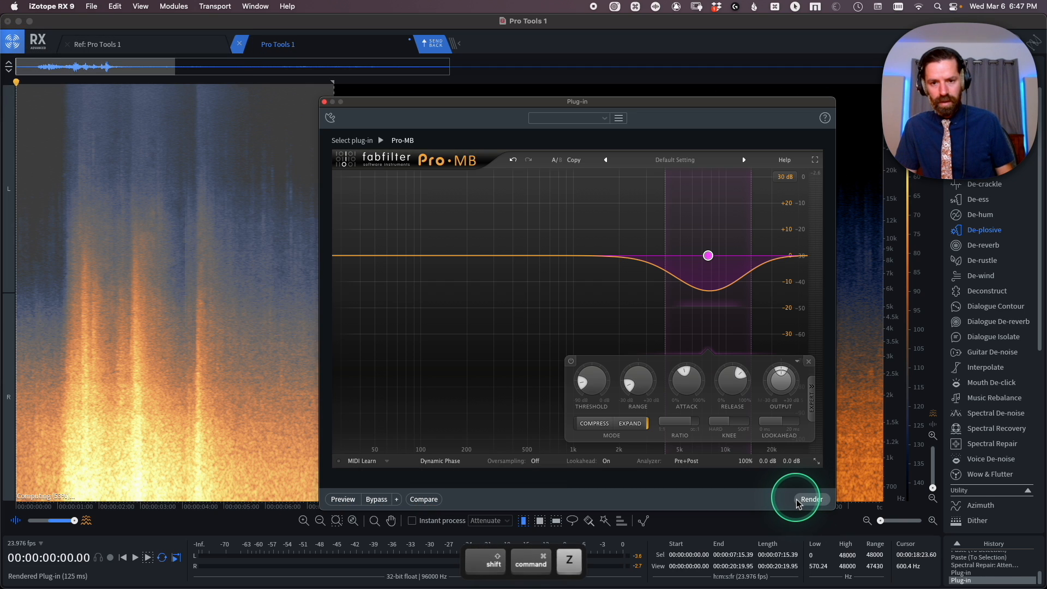
key(super+z)
key(shift+super+z)
key(super+z)
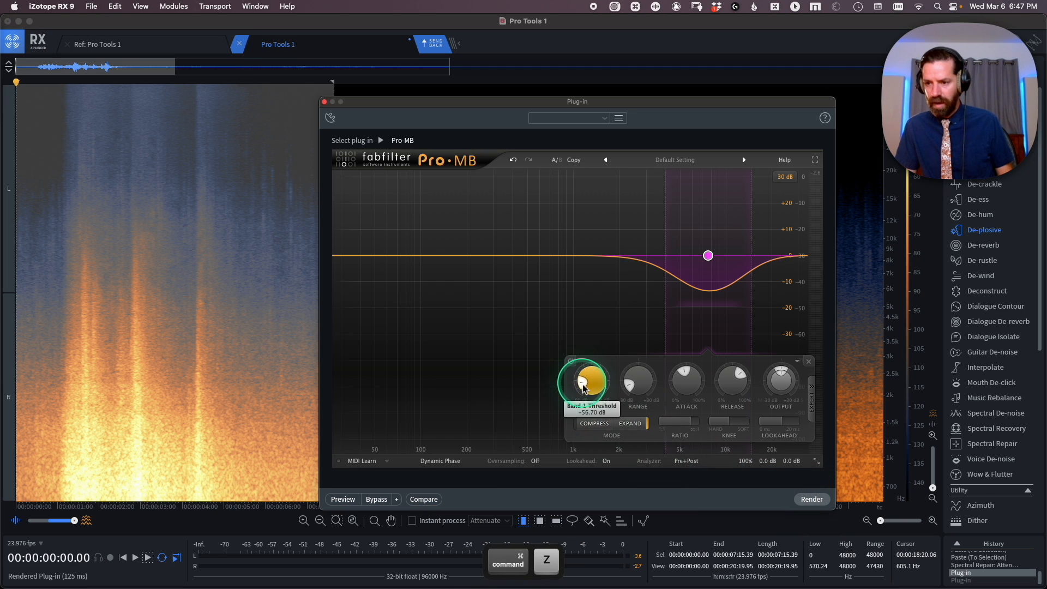
Step: Render Pro-MB on the selection once more, alternate between the processed and unprocessed spectrogram, and leave the render undone
click(797, 500)
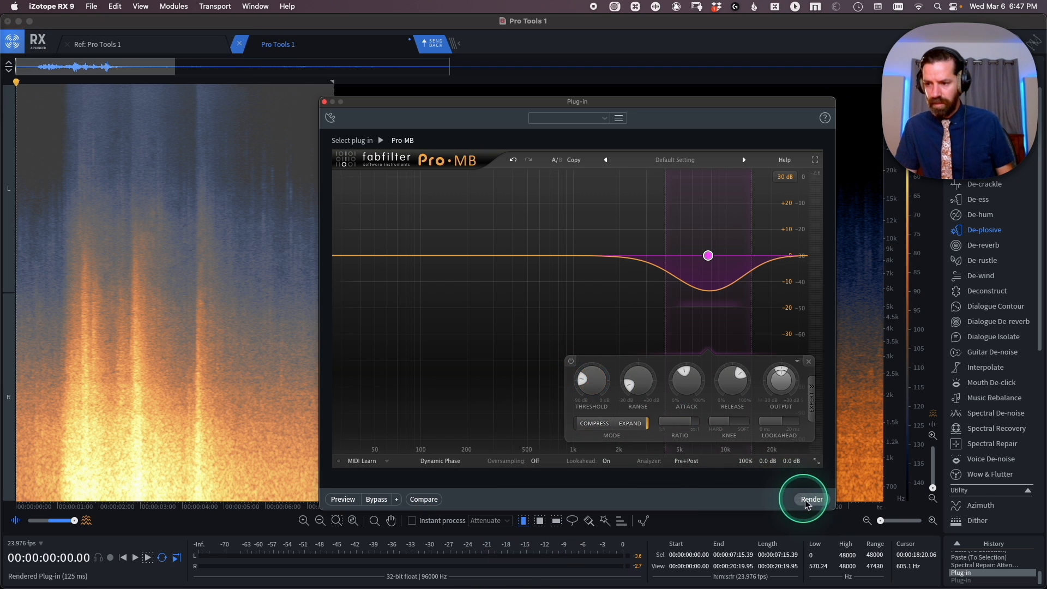
key(super+z)
key(shift+super+z)
key(super+z)
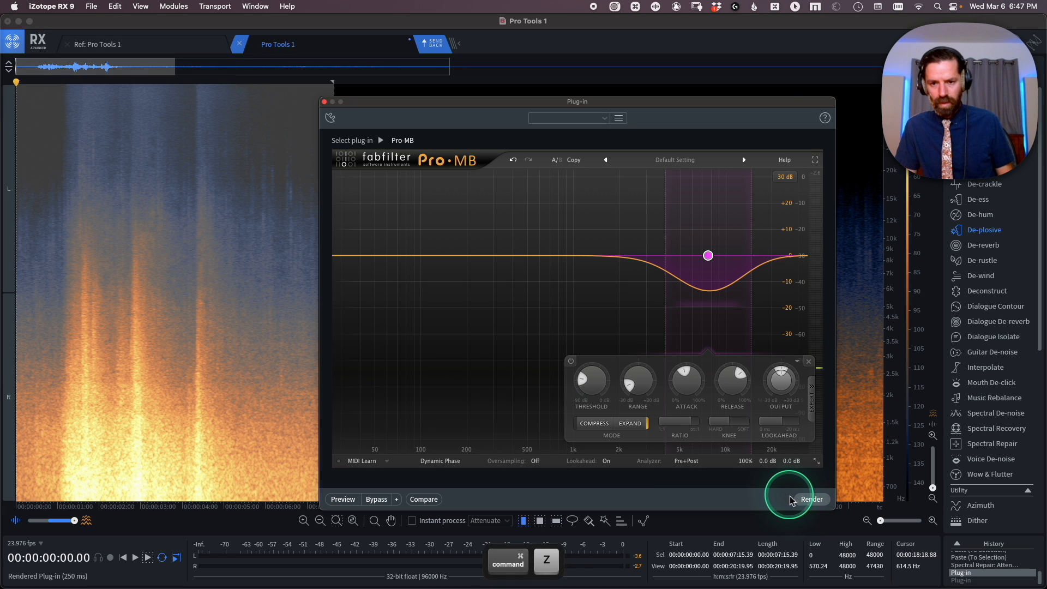
key(shift+super+z)
key(super+z)
key(shift+super+z)
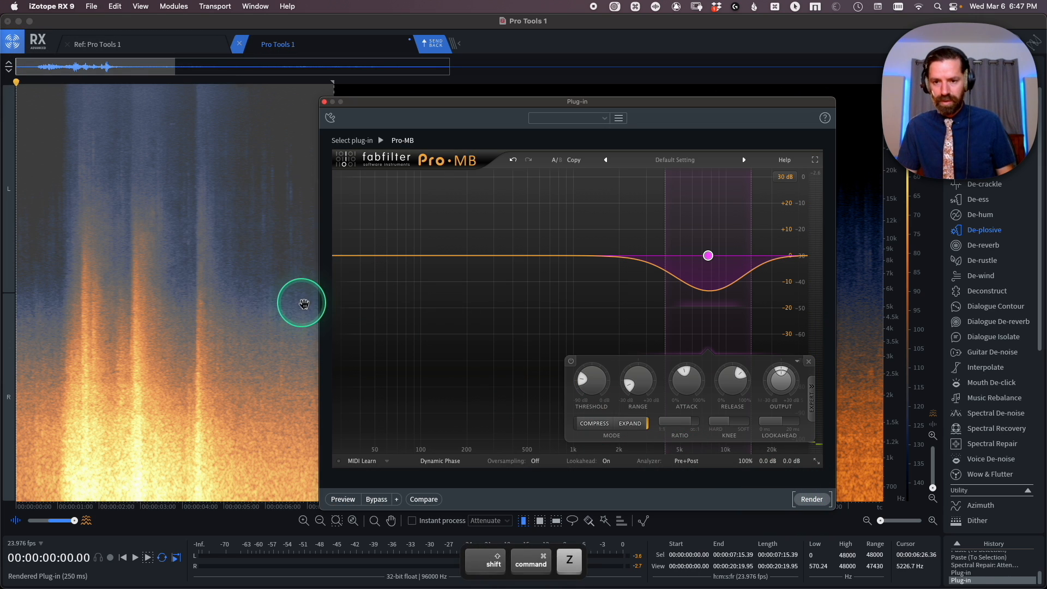
key(super+z)
key(shift+super+z)
key(super+z)
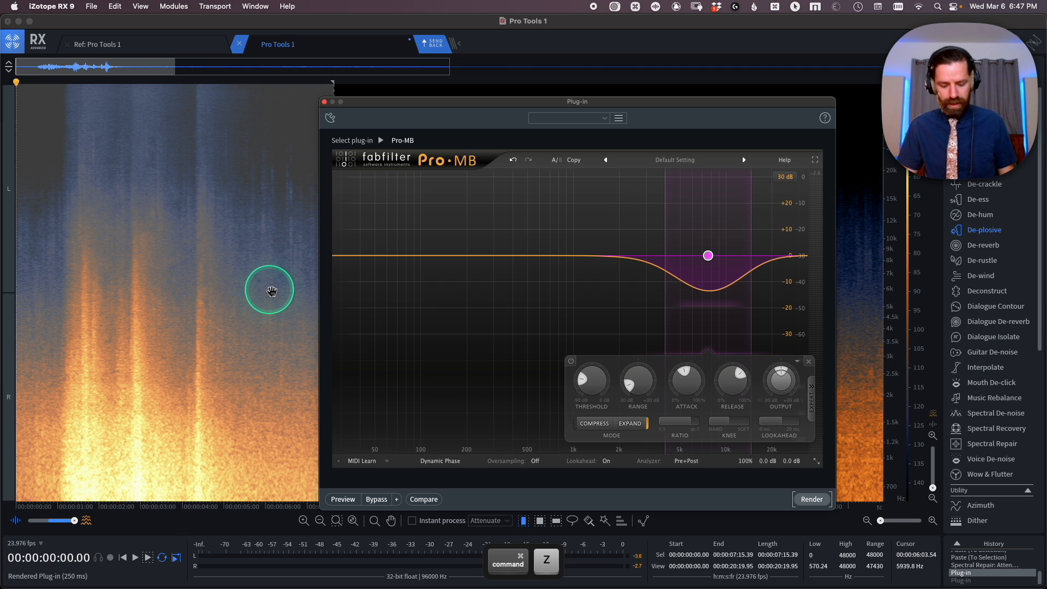
Step: Play the selection with and without the Pro-MB render to compare how the noise sounds
key(space)
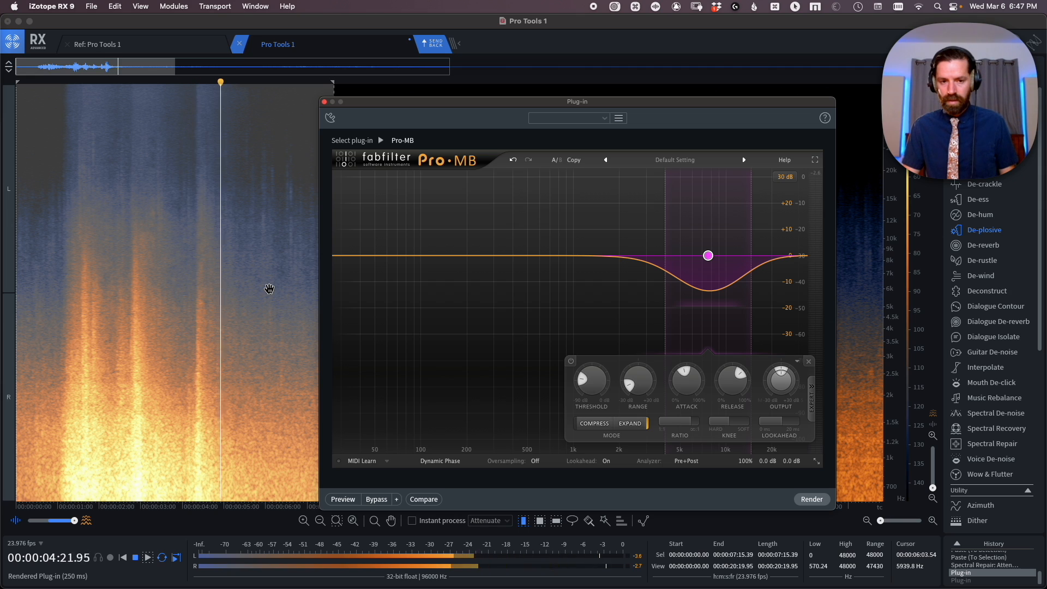
key(space)
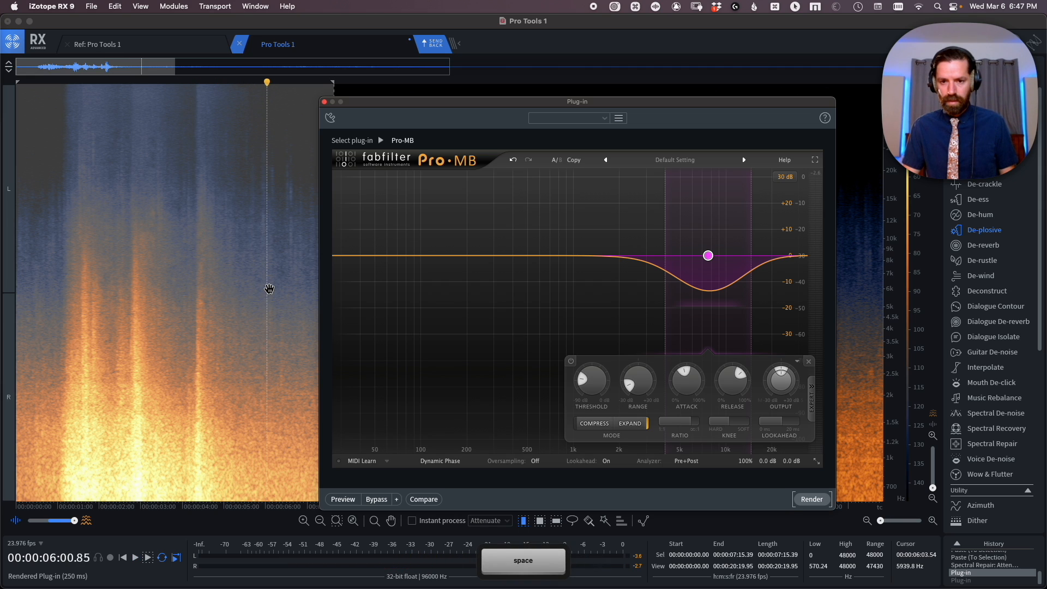
key(space)
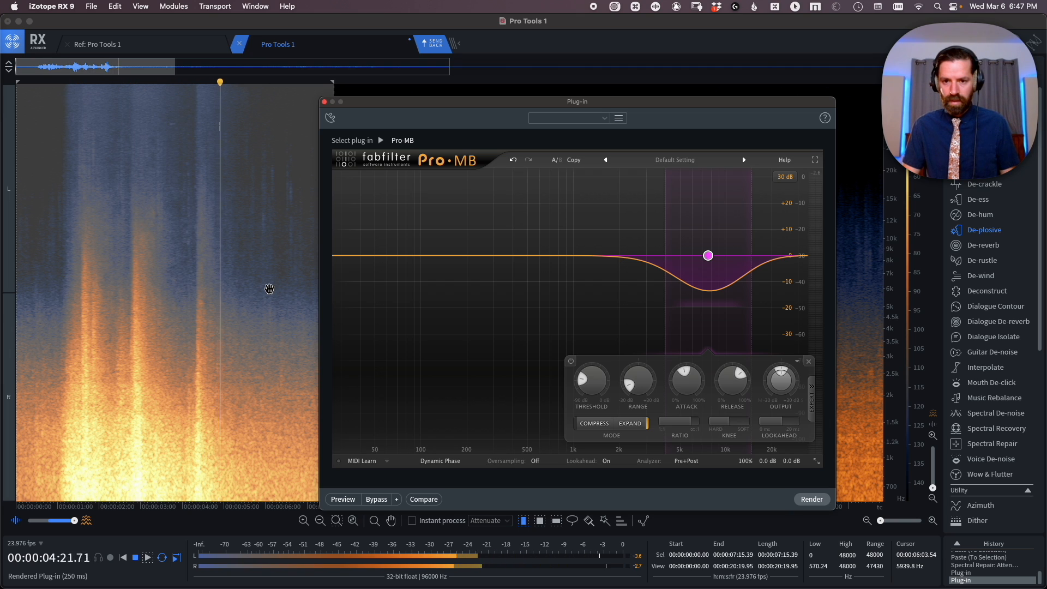
key(space)
key(super+z)
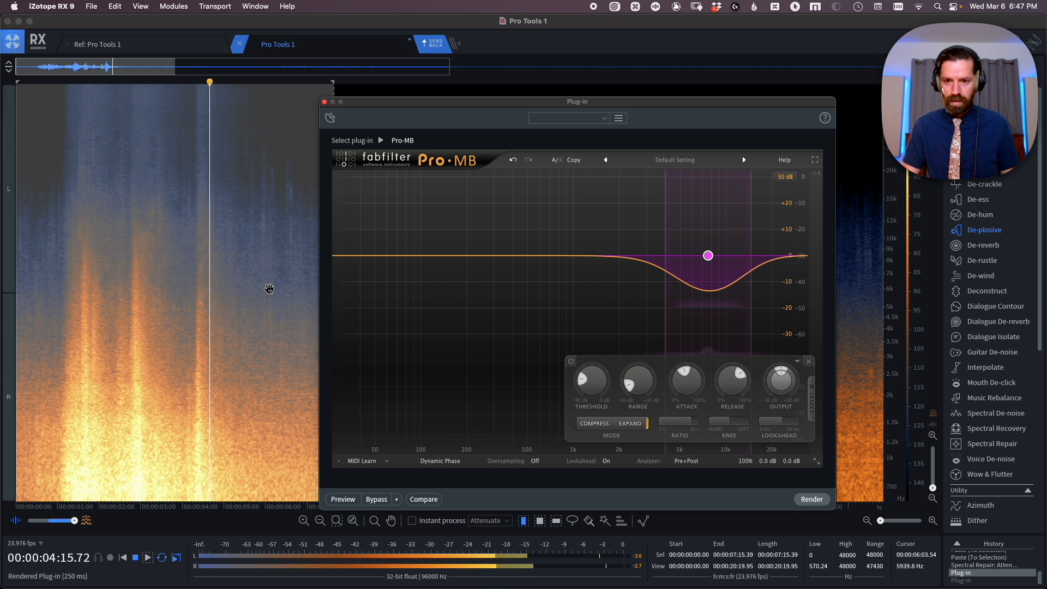
key(space)
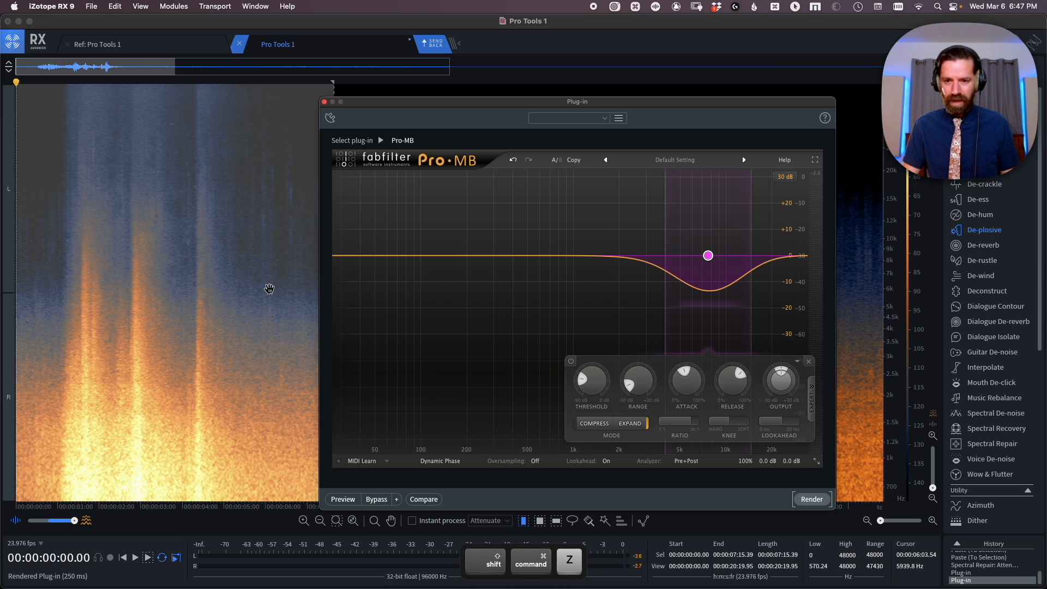
Step: Repeatedly undo and restore the Pro-MB render to compare the processed and unprocessed spectrograms
key(super+z)
key(super+shift+z)
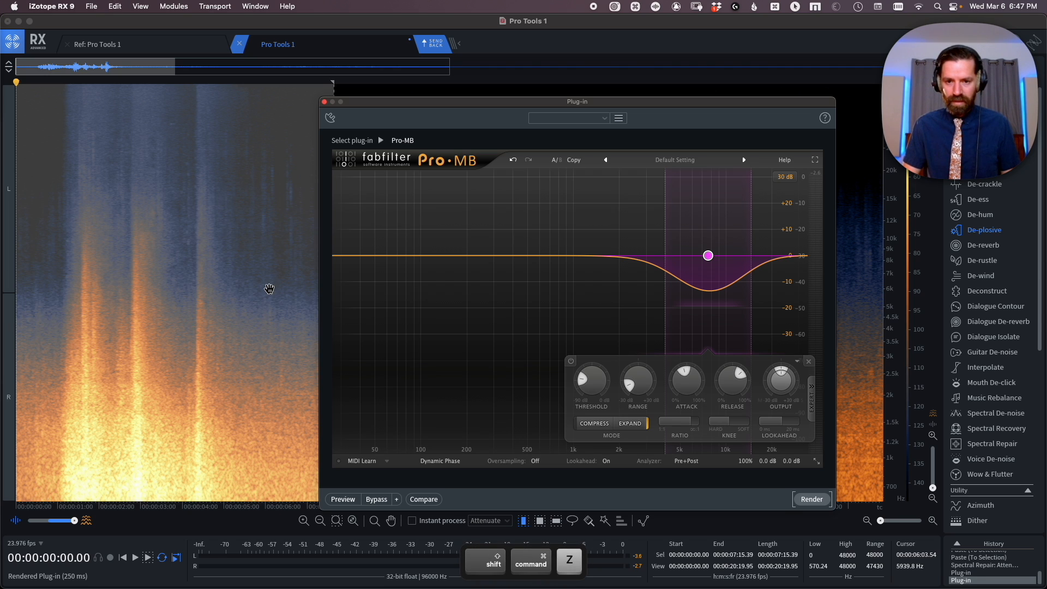
key(super+z)
key(super+shift+z)
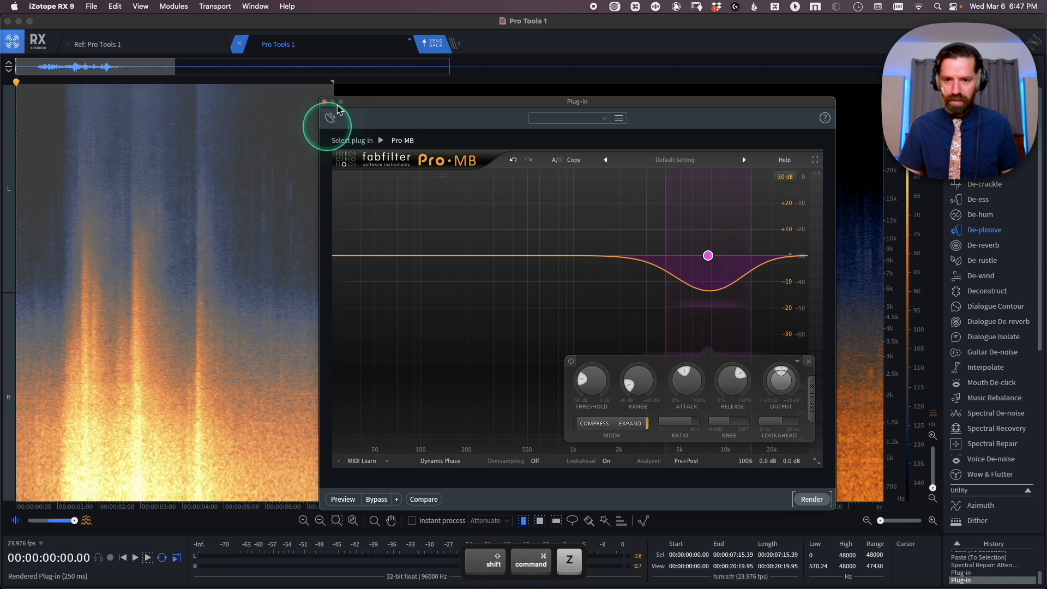
key(super+z)
key(super+shift+z)
key(super+z)
key(super+shift+z)
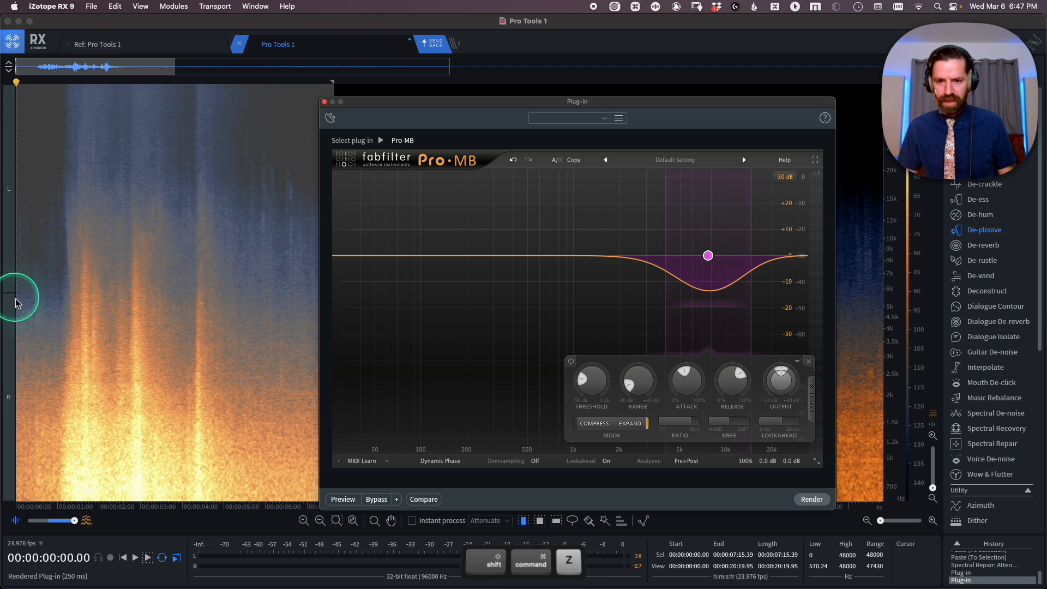
key(super+z)
key(super+shift+z)
key(super+z)
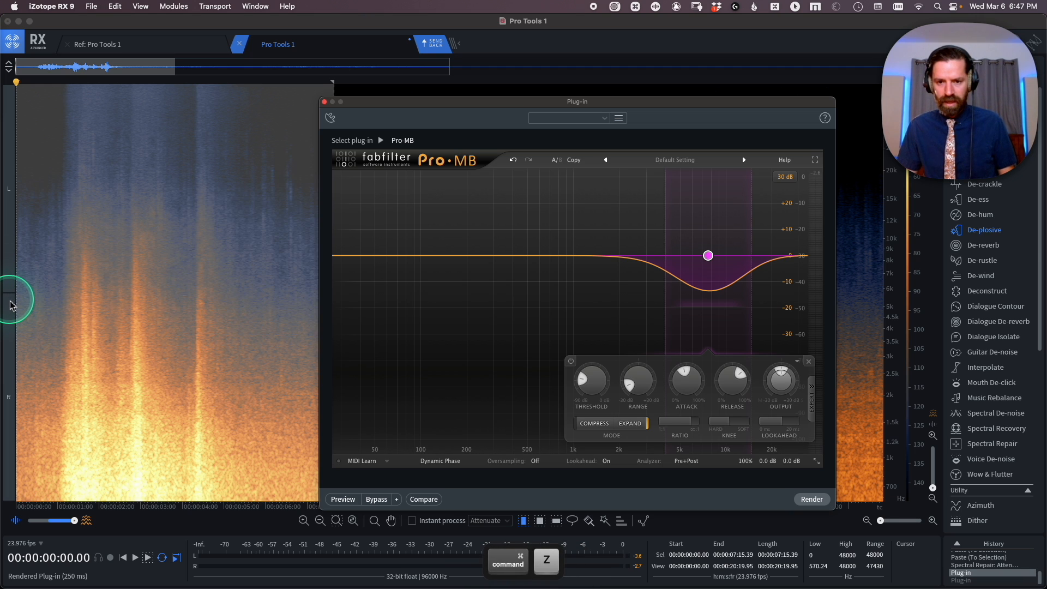
key(space)
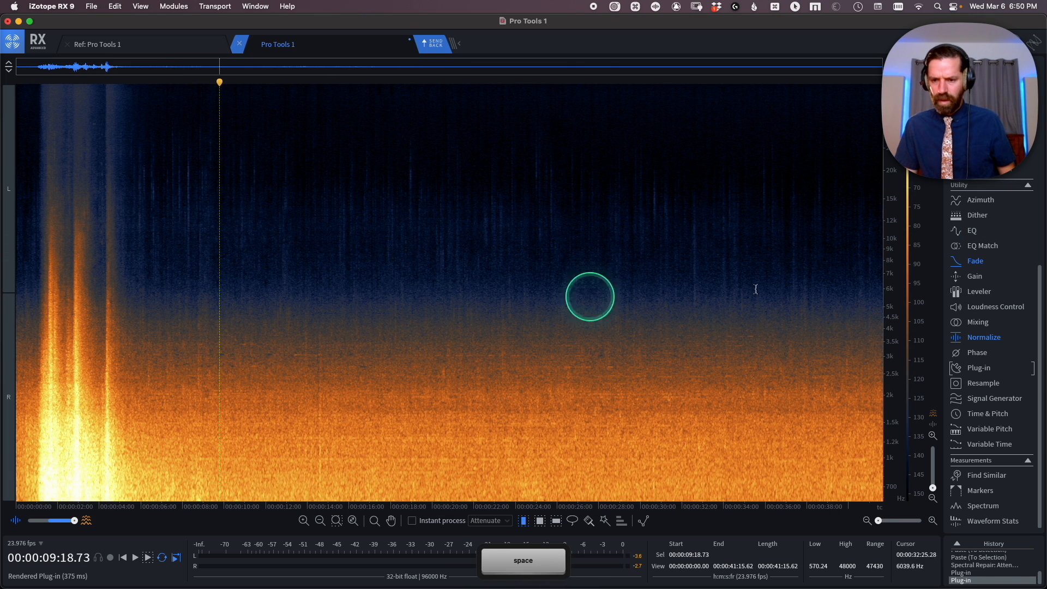
Step: Shift the spectrogram's amplitude range toward louder levels and play the background noise from about 28 seconds
drag(911, 283, 899, 378)
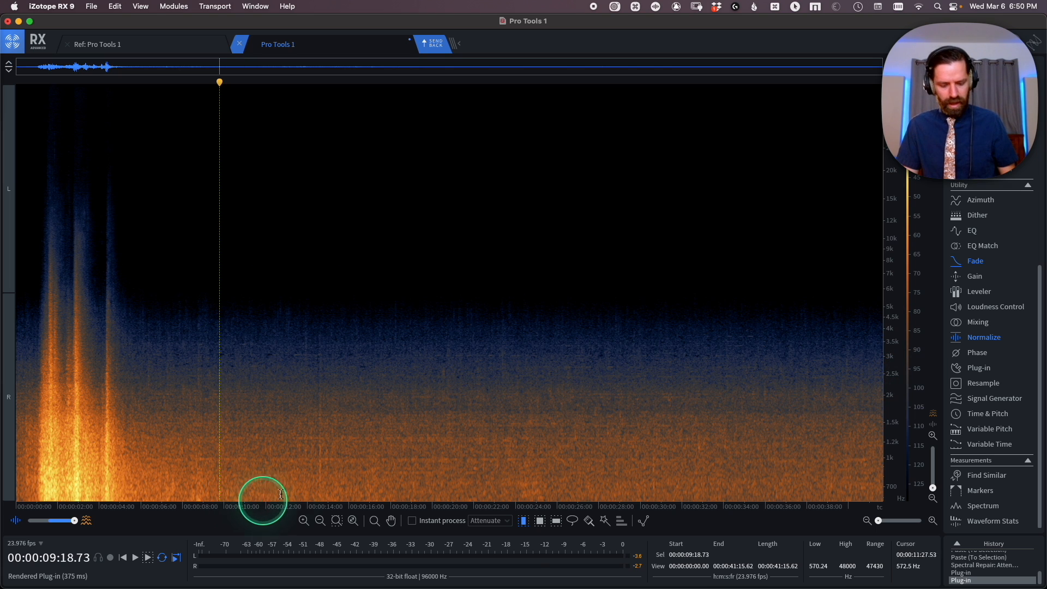
key(l)
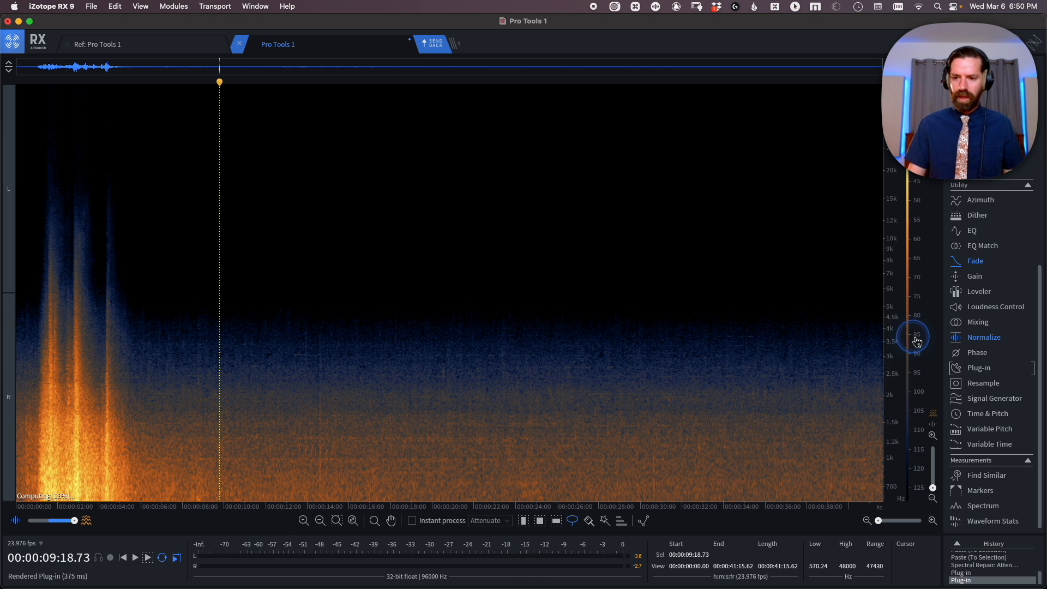
click(520, 409)
key(space)
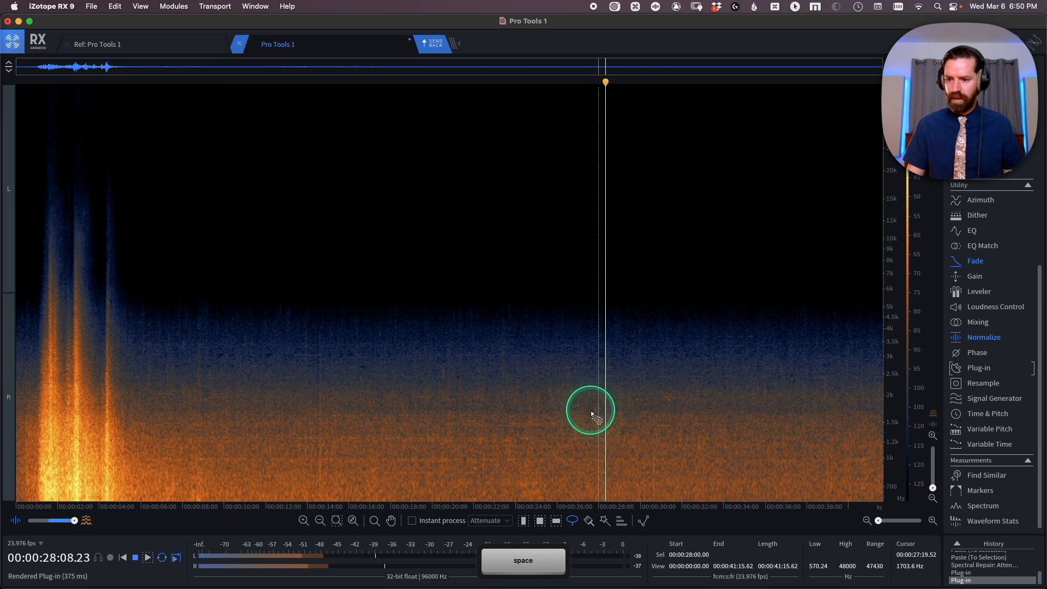
key(space)
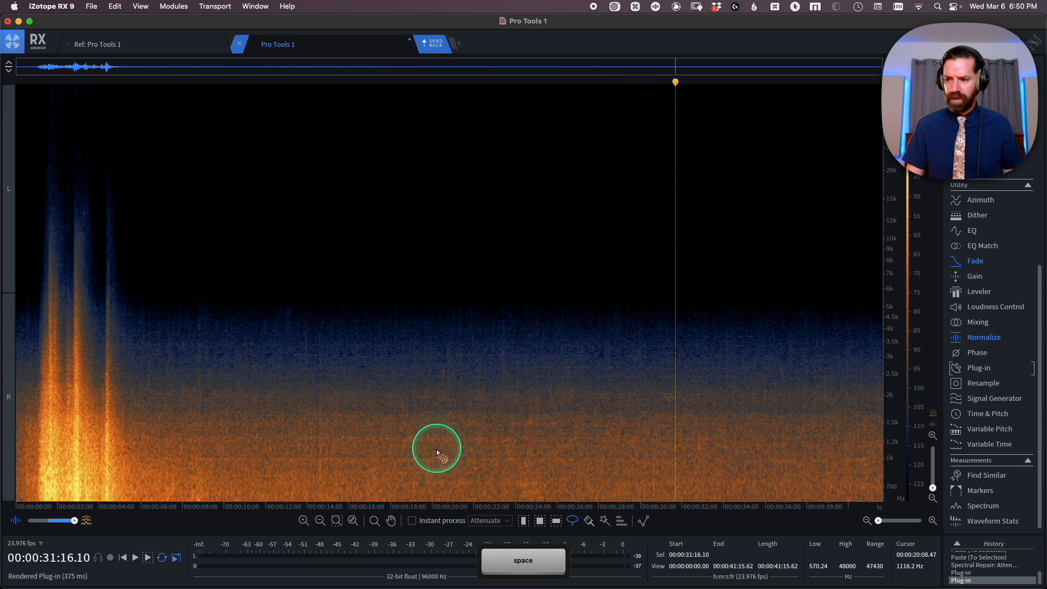
Step: Show frequencies down to 0 Hz, lasso the noise from about 8 seconds to the end between roughly 330 Hz and 9.4 kHz, audition it, and deselect
drag(898, 413, 815, 185)
drag(933, 488, 871, 537)
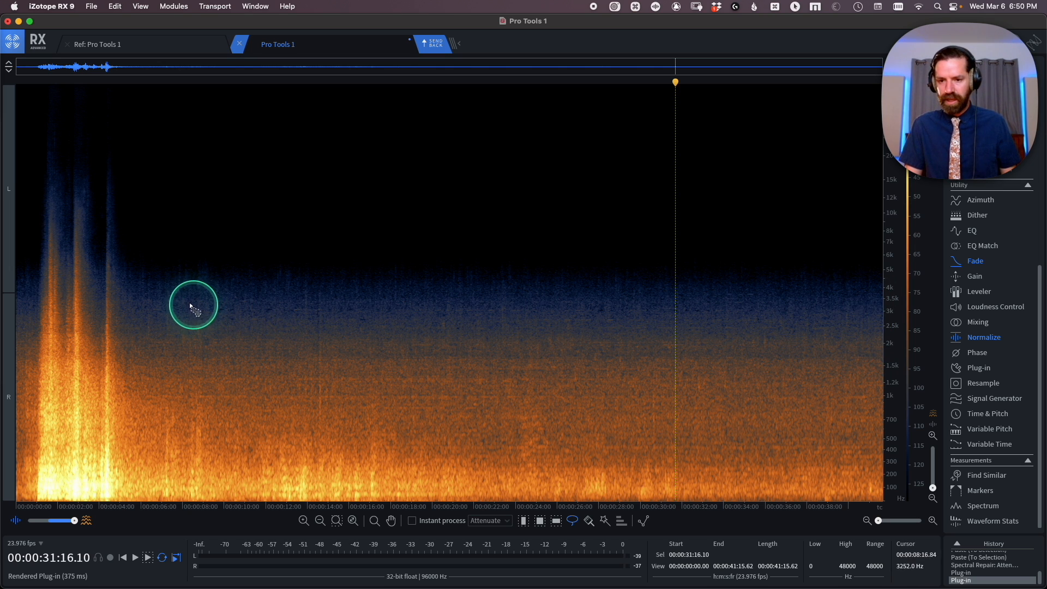
drag(190, 307, 238, 374)
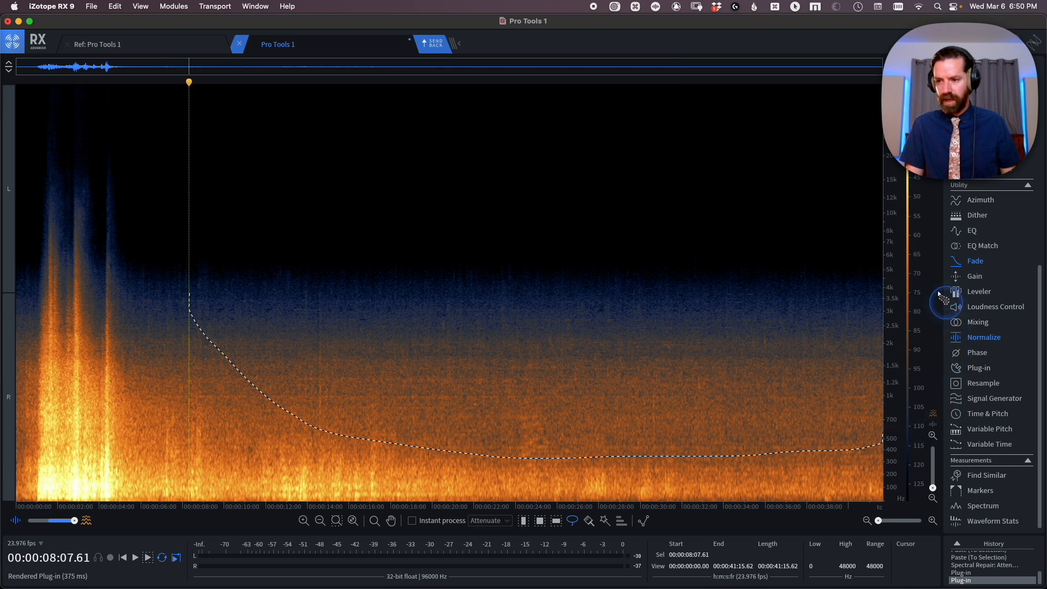
drag(244, 256, 183, 288)
key(space)
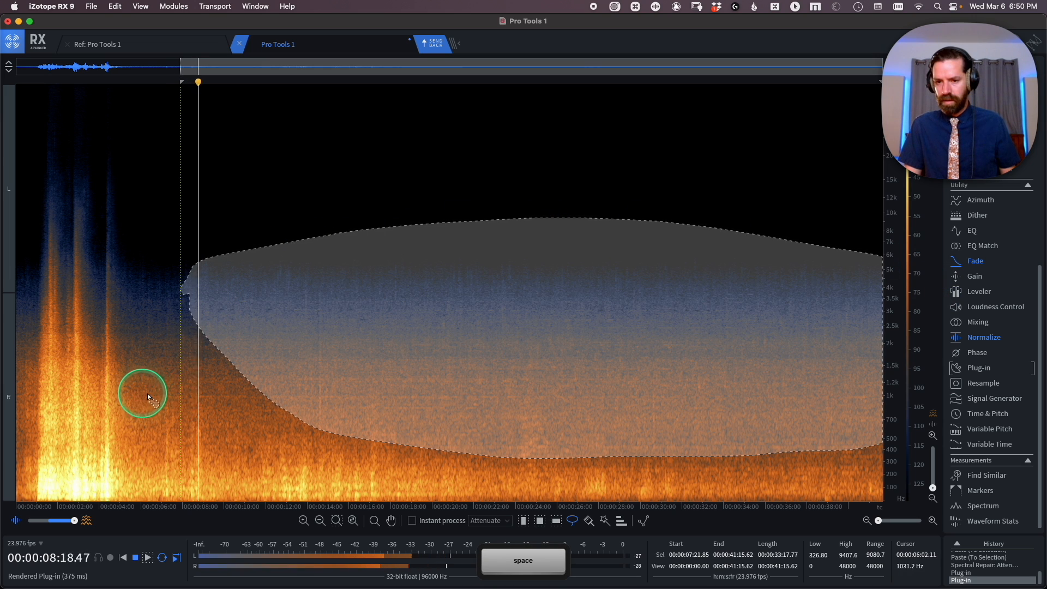
click(147, 560)
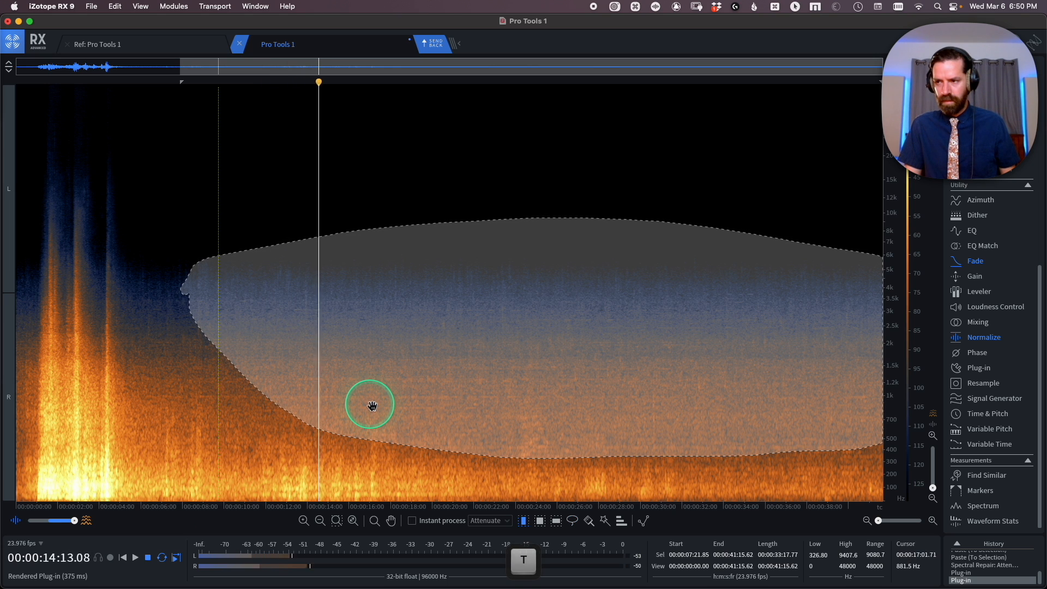
key(space)
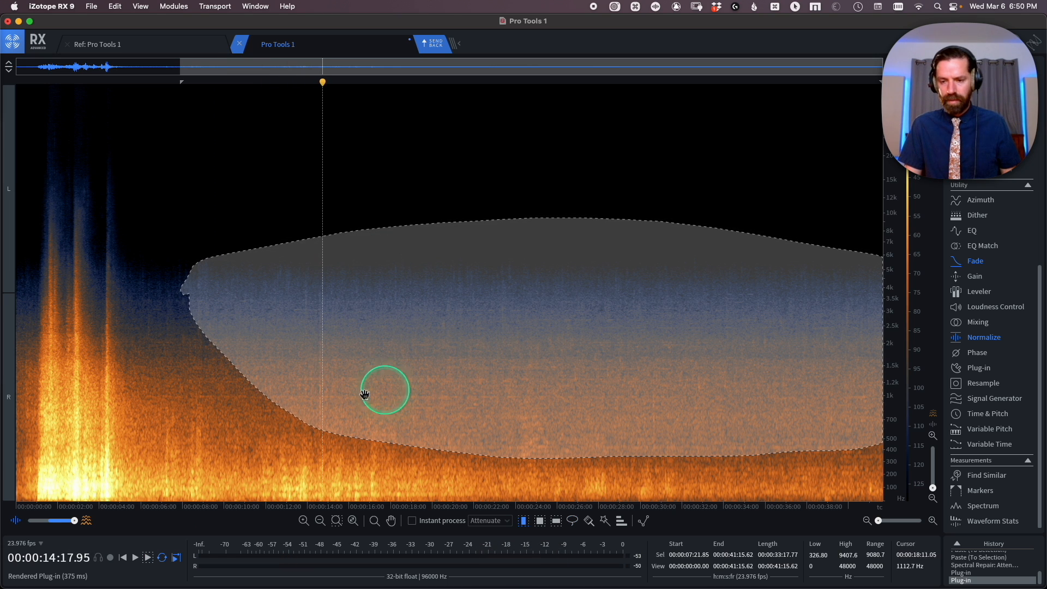
drag(424, 393, 361, 419)
click(298, 456)
Step: Open the Plug-in module and move the Pro-MB band's crossovers down to about 300 Hz and 6 kHz
click(979, 368)
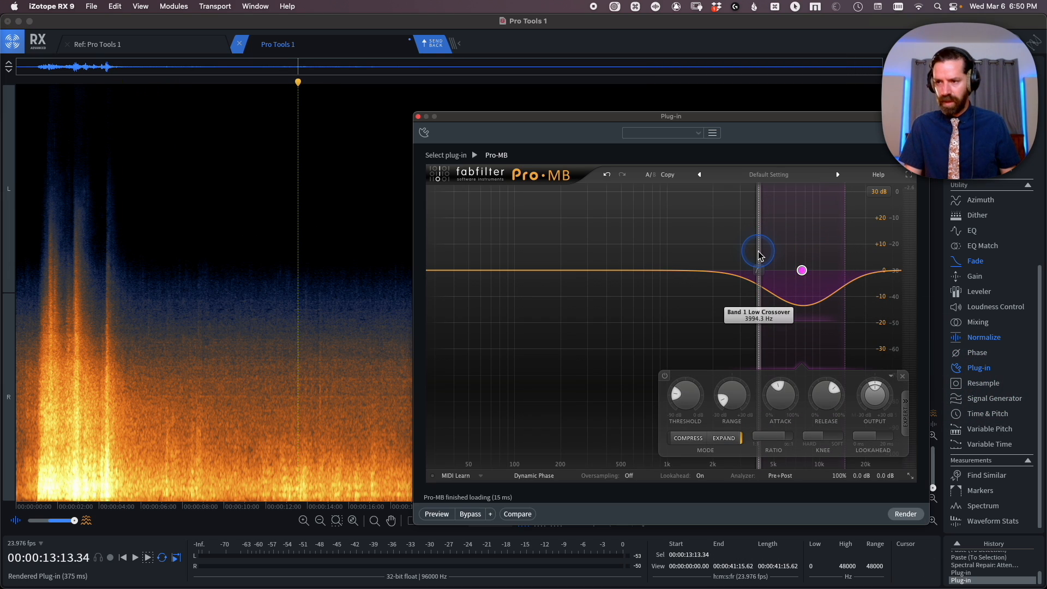
drag(741, 258, 672, 266)
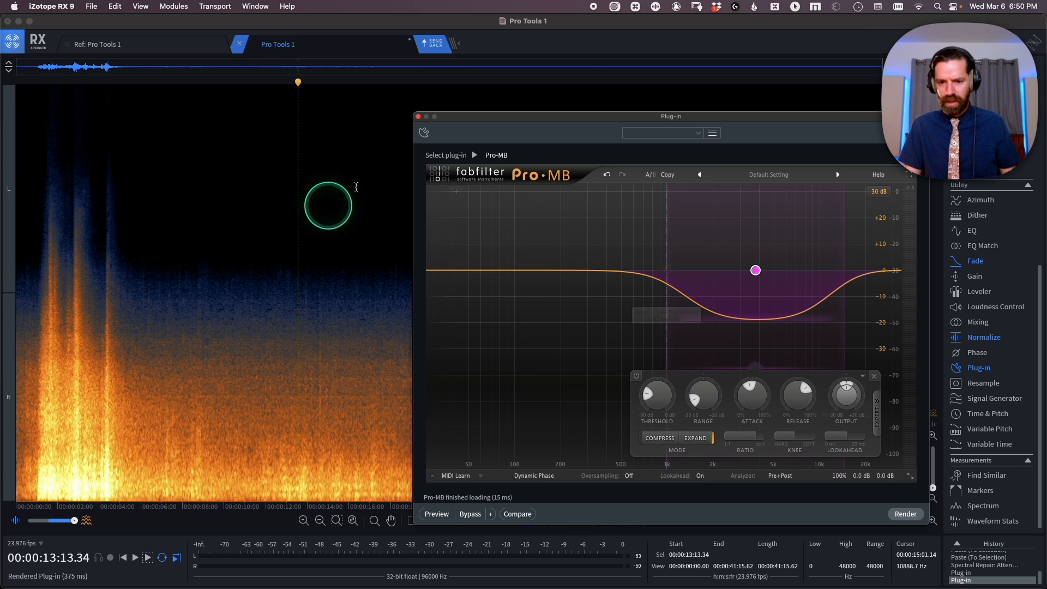
drag(564, 117, 434, 55)
drag(538, 156, 466, 185)
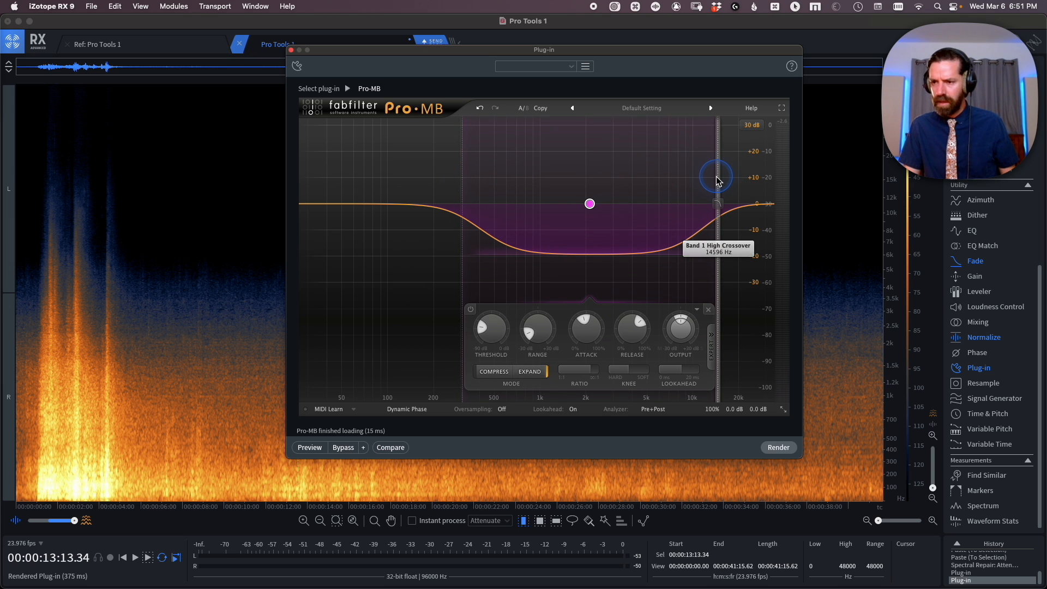
drag(716, 182, 685, 183)
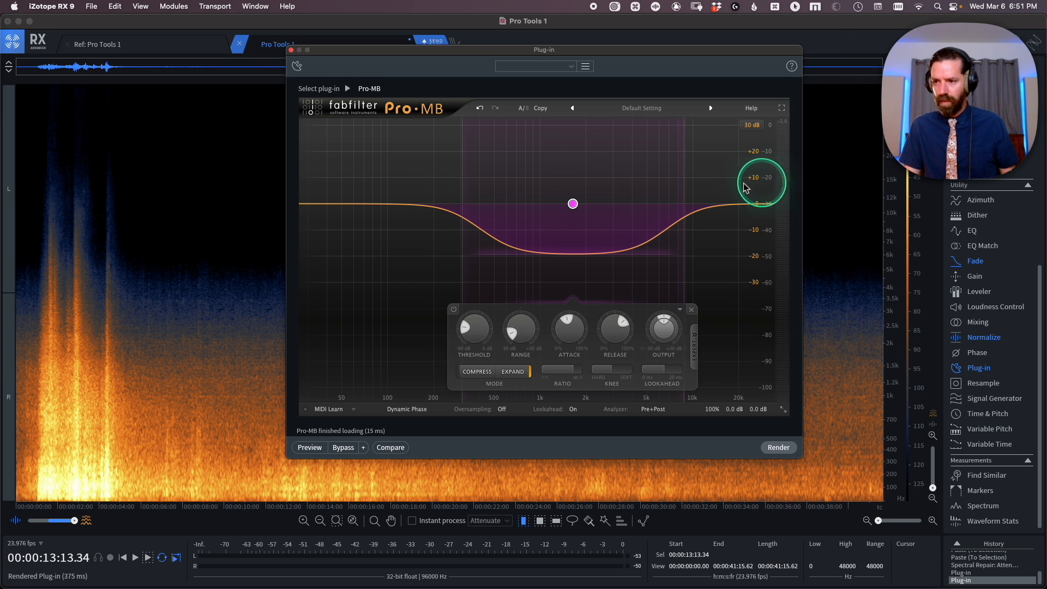
drag(682, 191, 656, 203)
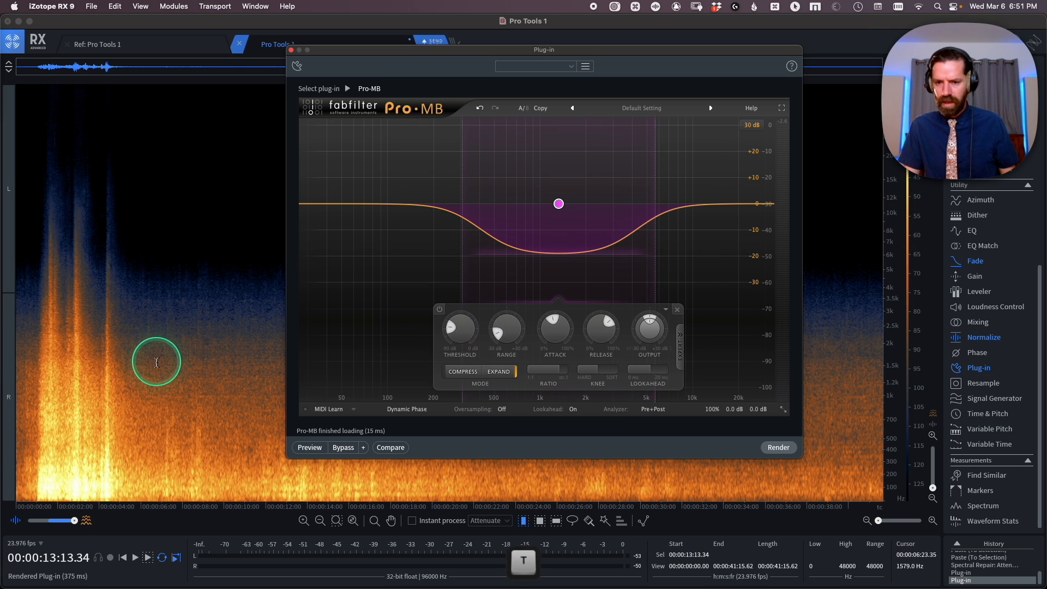
Step: Select the noise-only stretch from about 10 to 22 seconds and start previewing Pro-MB on it
drag(156, 362, 283, 357)
drag(480, 54, 717, 73)
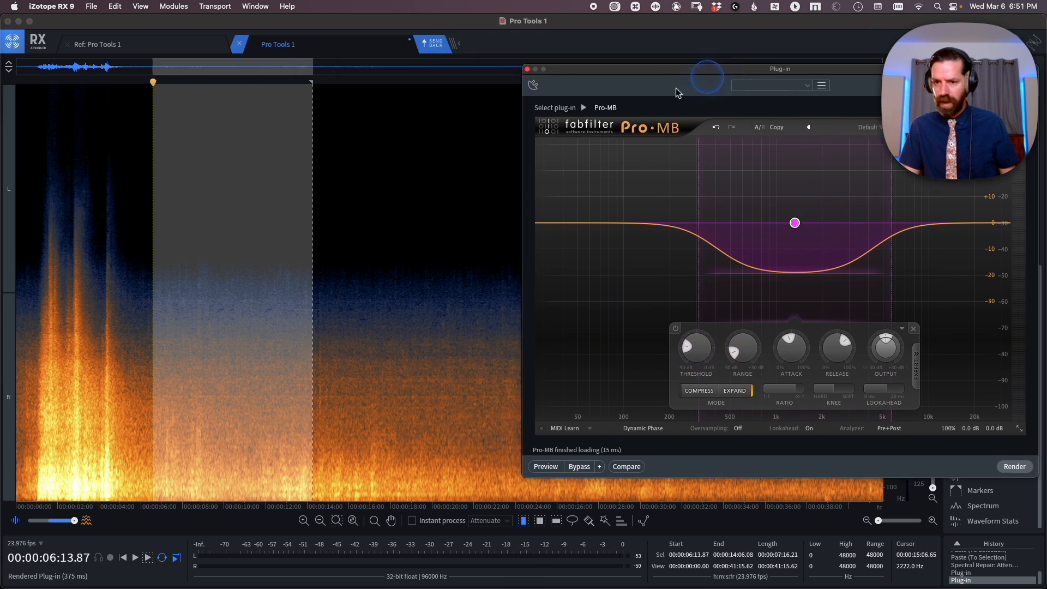
drag(488, 240, 233, 283)
click(546, 467)
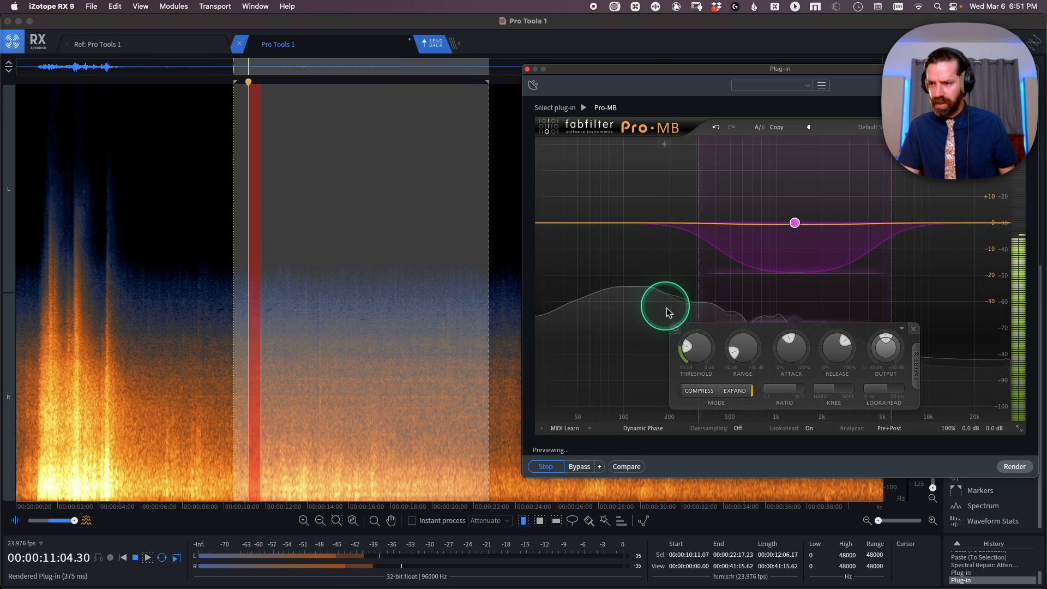
Step: Raise the Pro-MB band's threshold, release and ratio during the preview, and fine-tune its attack and lookahead
mouse_move(690, 349)
mouse_down()
mouse_move(708, 348)
mouse_move(696, 343)
mouse_up()
drag(848, 341, 823, 403)
drag(790, 345, 792, 344)
drag(874, 389, 888, 392)
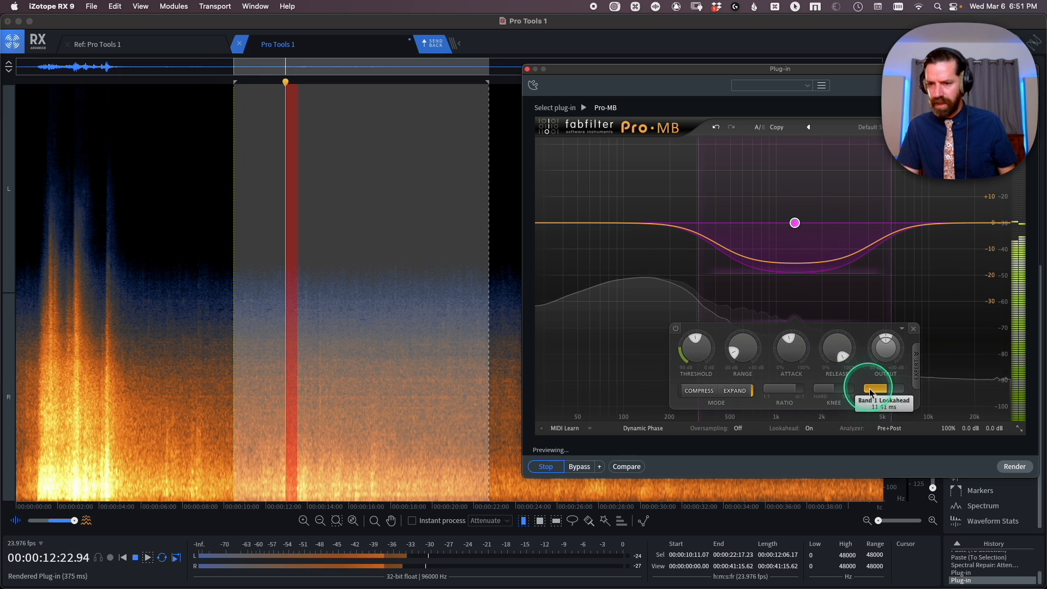
drag(783, 388, 832, 394)
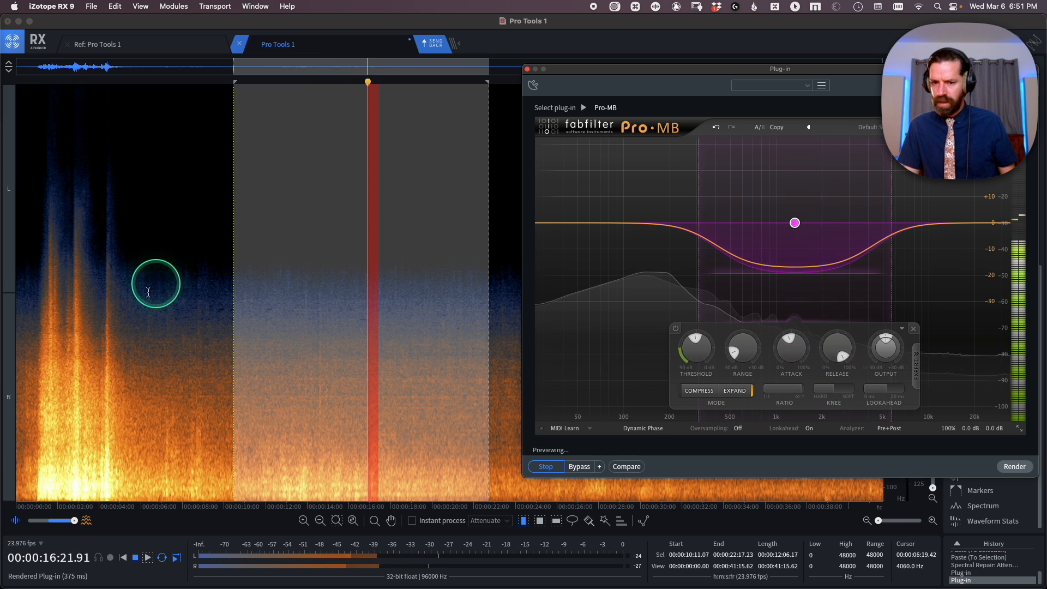
Step: Stop the preview, render Pro-MB on the first 8 seconds, and compare it with the previous state, keeping the render
key(space)
drag(188, 333, 6, 334)
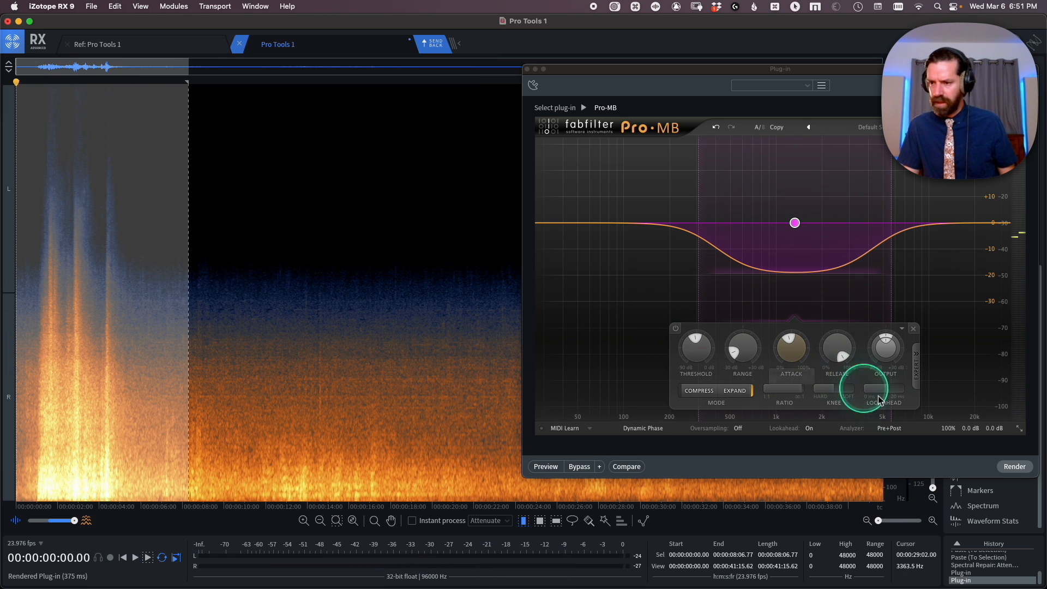
click(1012, 468)
key(super+z)
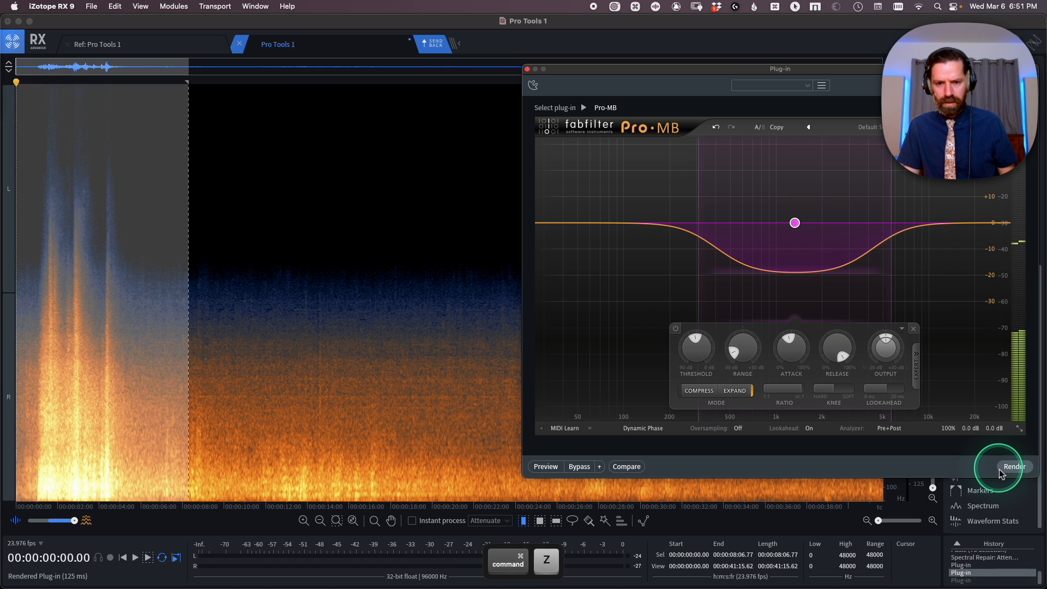
key(shift+super+z)
key(super+z)
key(shift+super+z)
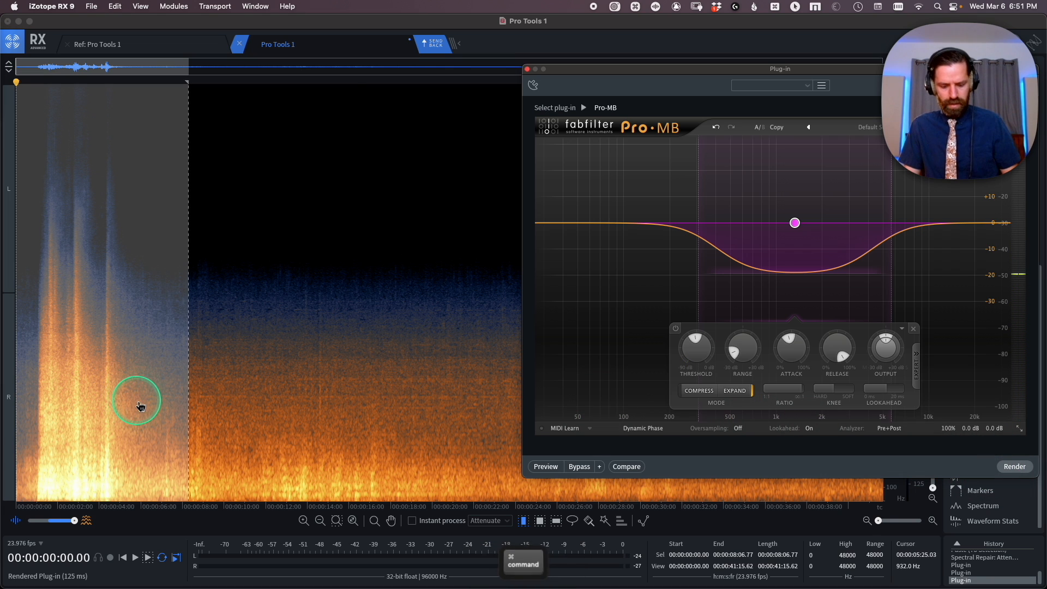
Step: Play the rendered opening section, alternate between its processed and unprocessed states, and leave the render applied
scroll(136, 409, up, 3)
key(space)
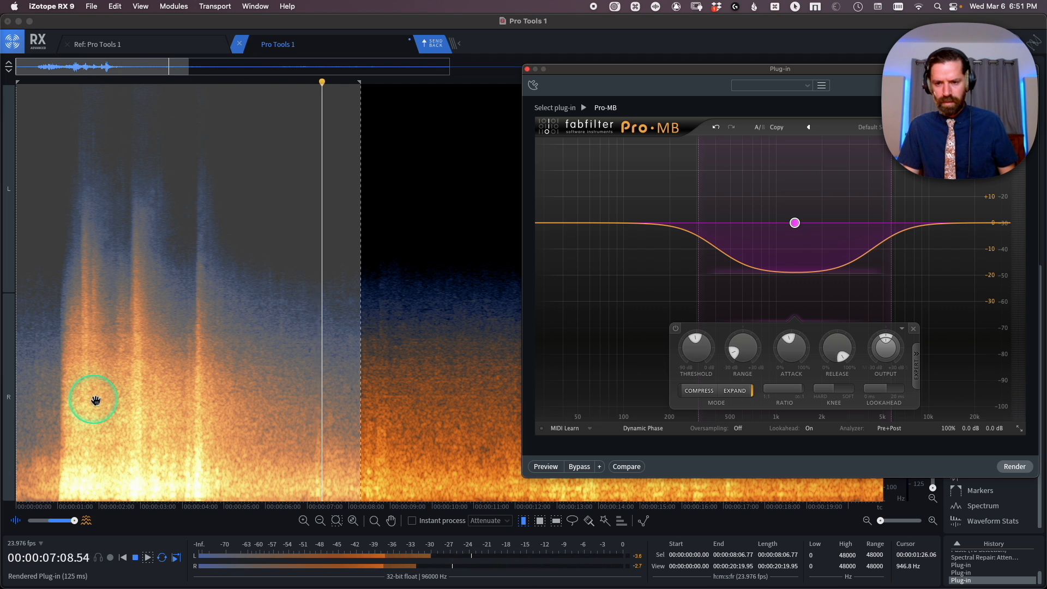
key(space)
key(super+z)
key(super+shift+z)
key(super+z)
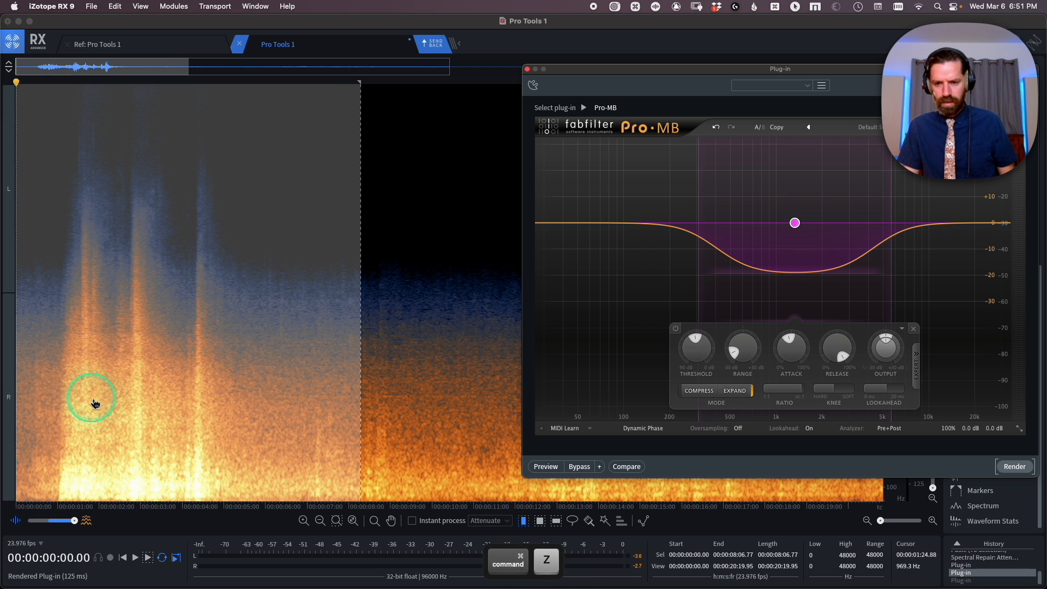
scroll(404, 338, down, 2)
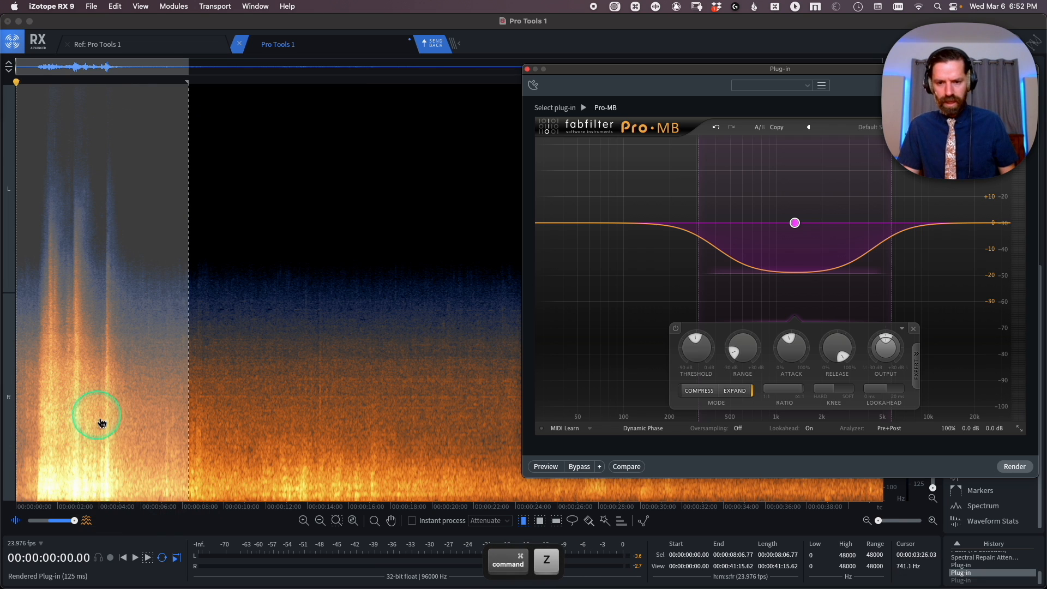
click(83, 437)
key(super+shift+z)
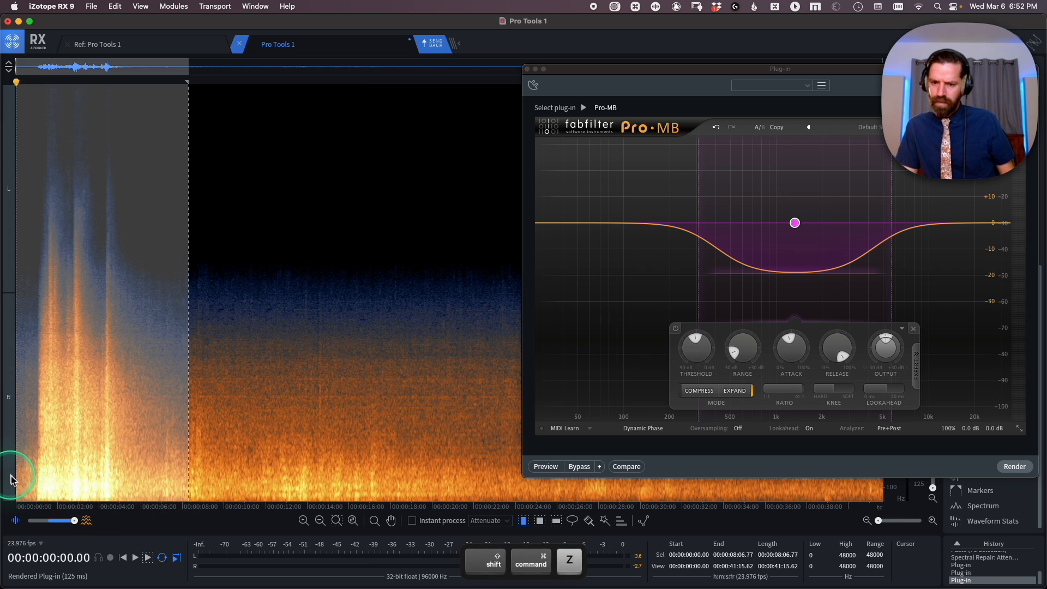
Step: Compare the processed and unprocessed opening section again, then undo the Pro-MB render of the first 8 seconds
key(super+z)
key(super+shift+z)
key(super+z)
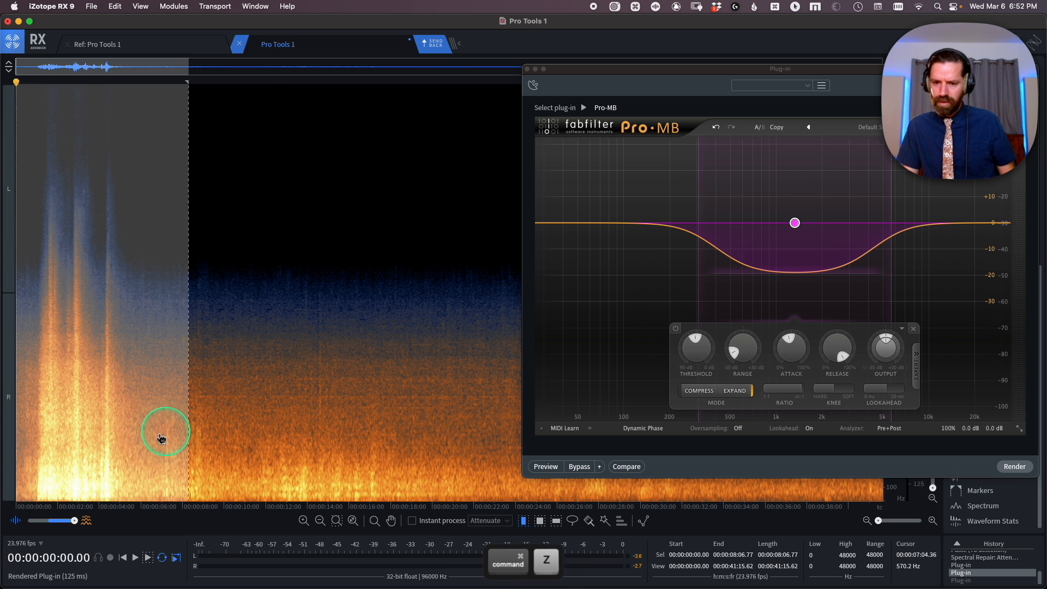
key(super+z)
Step: Play the recording without the render from about 3 seconds and again from about 14 seconds, then stop
click(94, 423)
key(space)
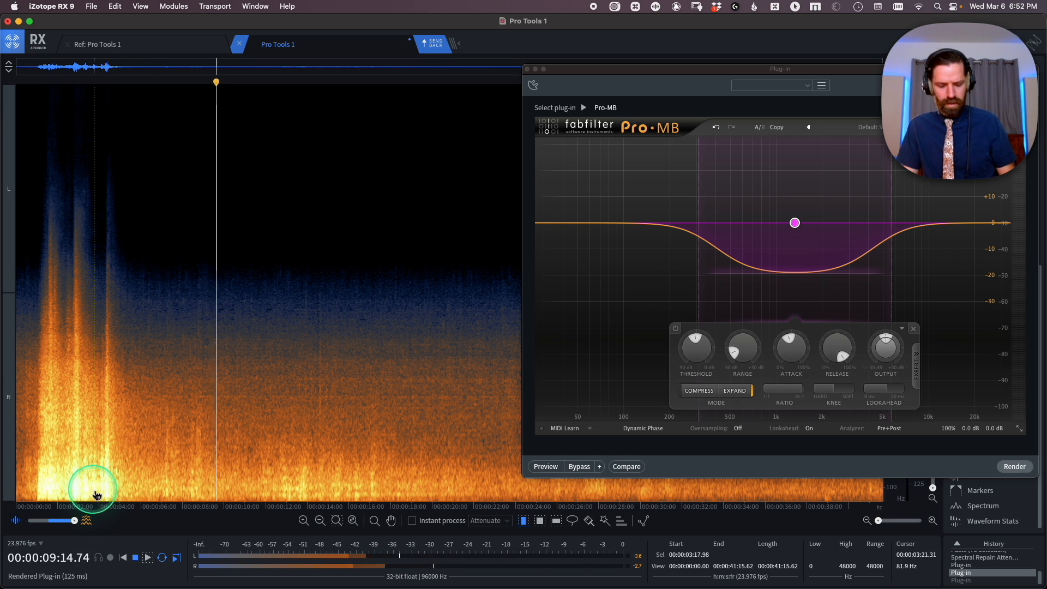
key(super+minus)
click(306, 401)
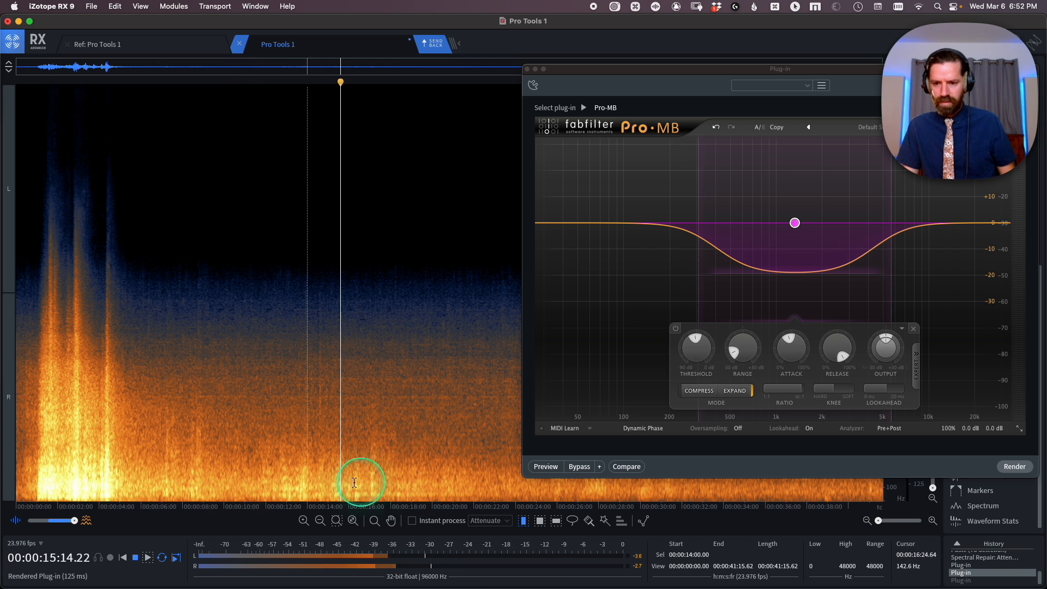
key(space)
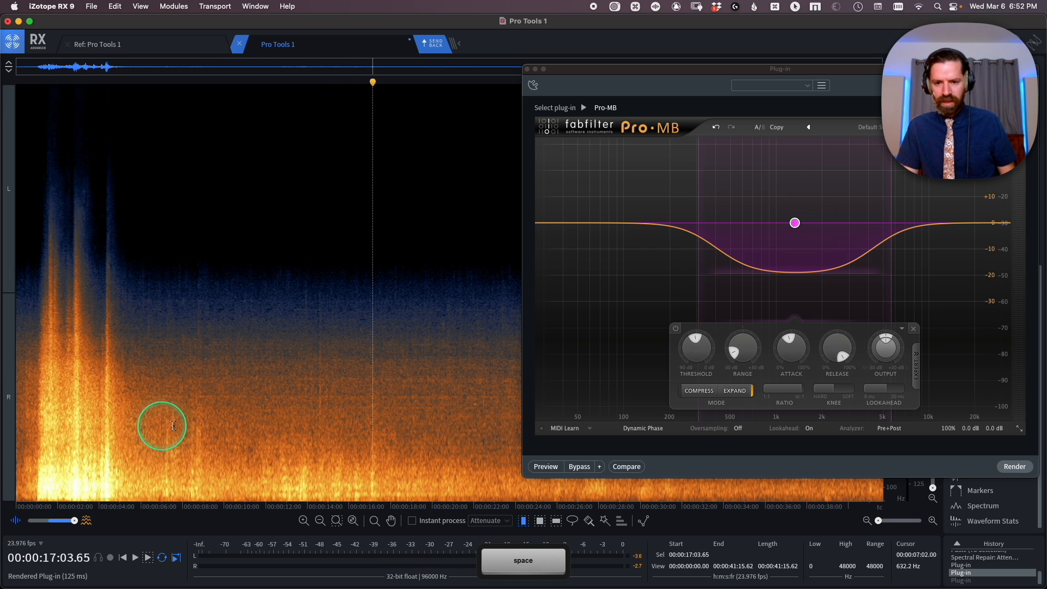
Step: Select the entire recording and render Pro-MB on it
key(super+a)
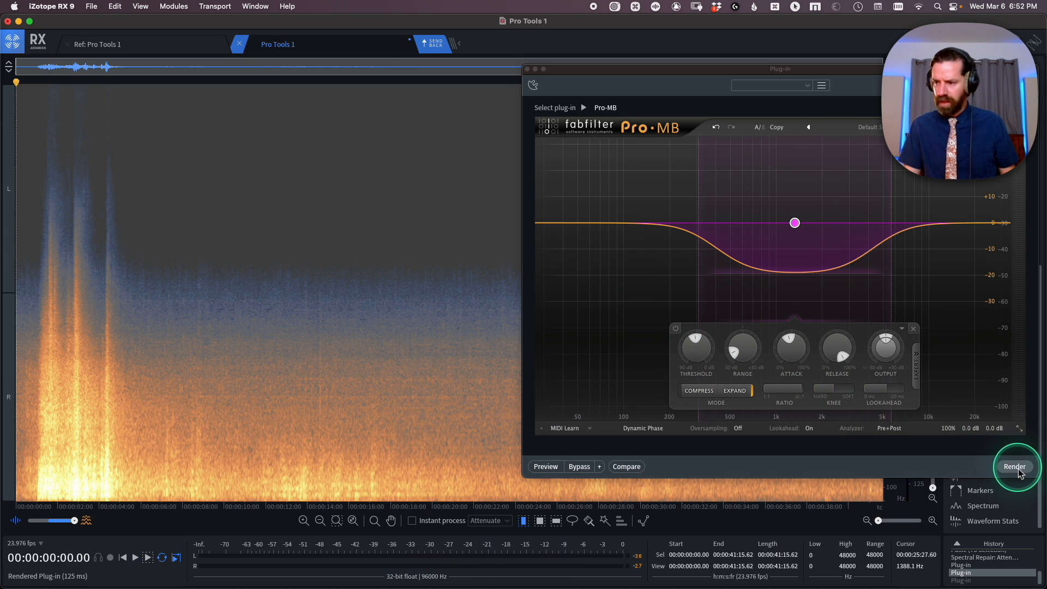
click(680, 342)
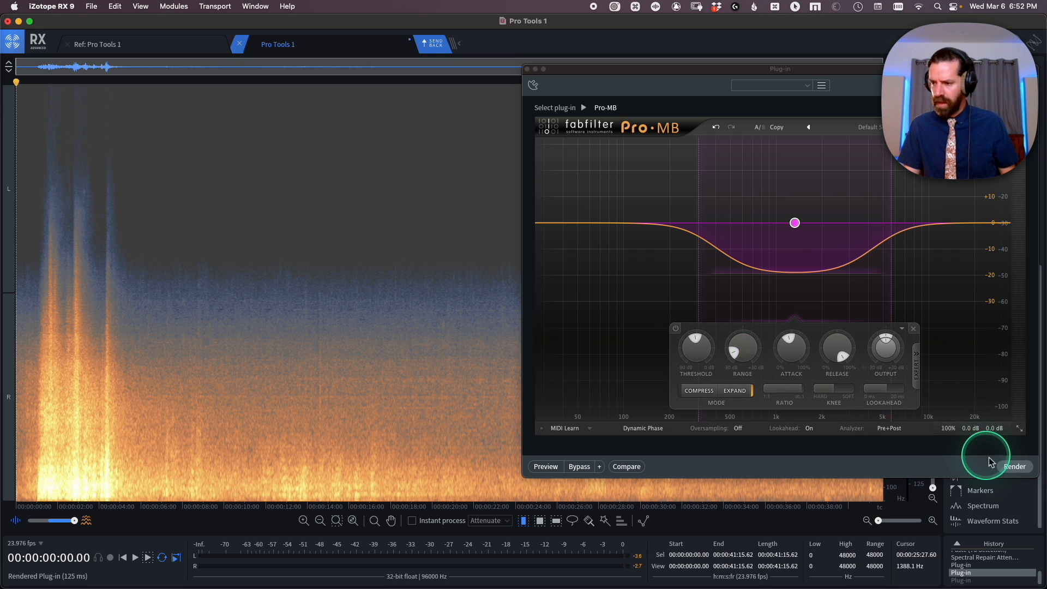
click(250, 371)
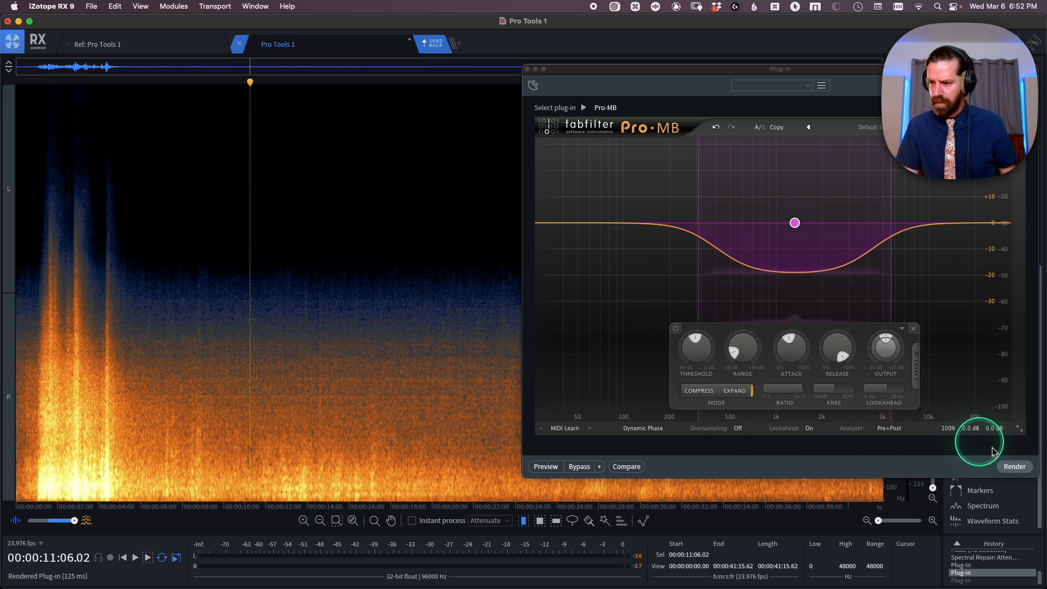
click(1014, 467)
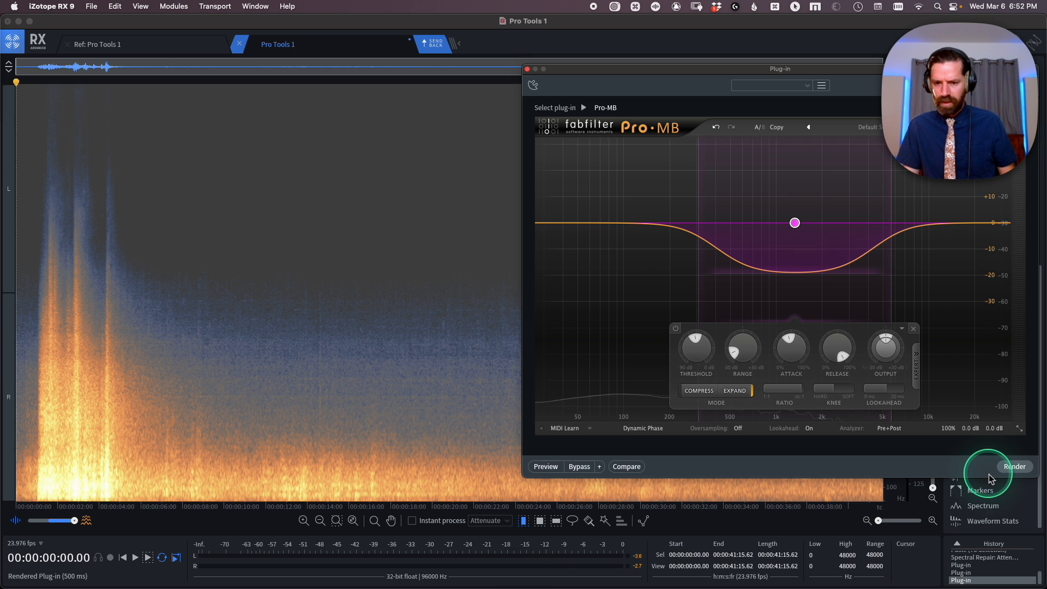
Step: Compare the full-length Pro-MB render with the previous state, close the plug-in window, and keep the render applied
click(684, 247)
key(super+shift+z)
key(super+z)
key(super+shift+z)
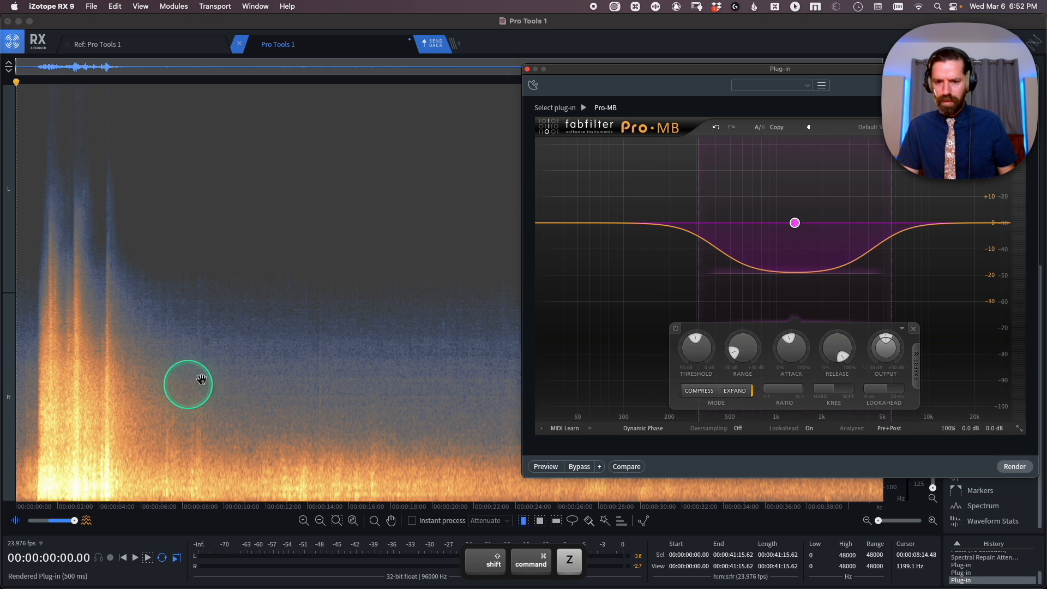
key(super+minus)
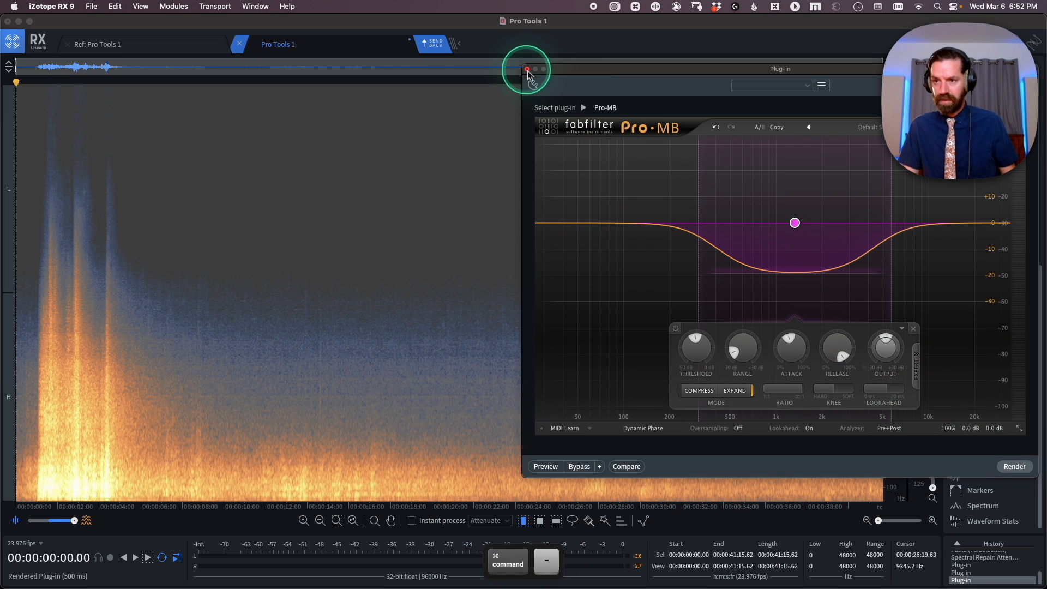
click(527, 71)
key(super+z)
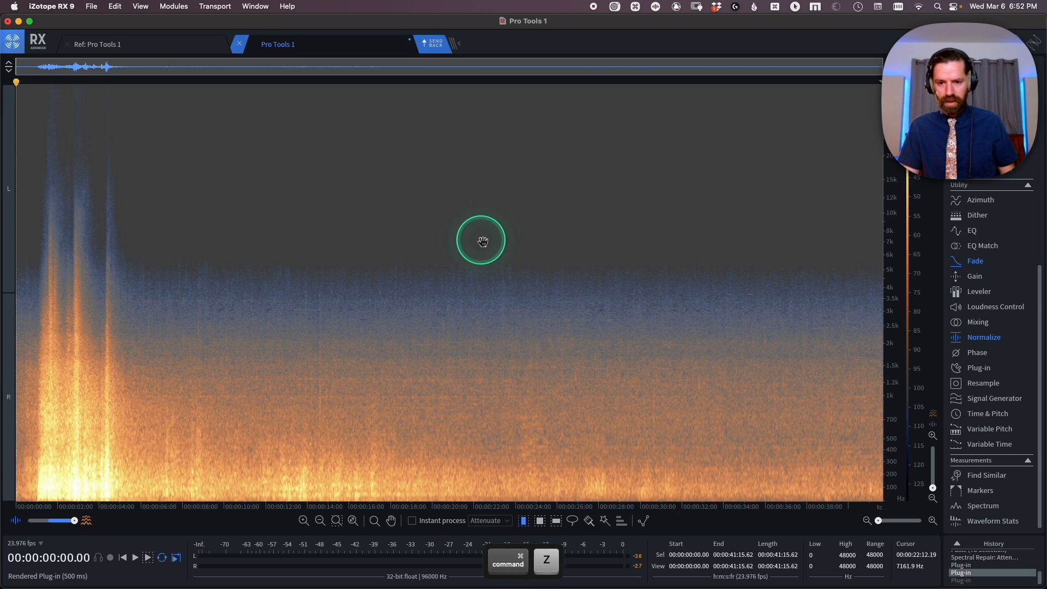
key(super+shift+z)
Step: Play the recording from the start, alternating between its unprocessed and processed states, and leave the full render applied
key(space)
key(space)
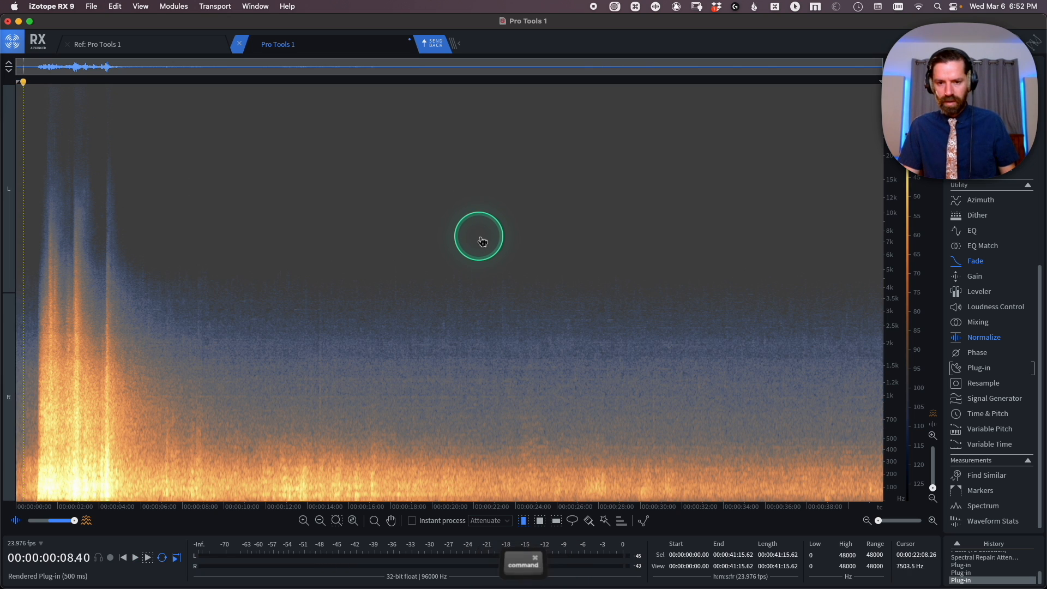
key(super+z)
key(space)
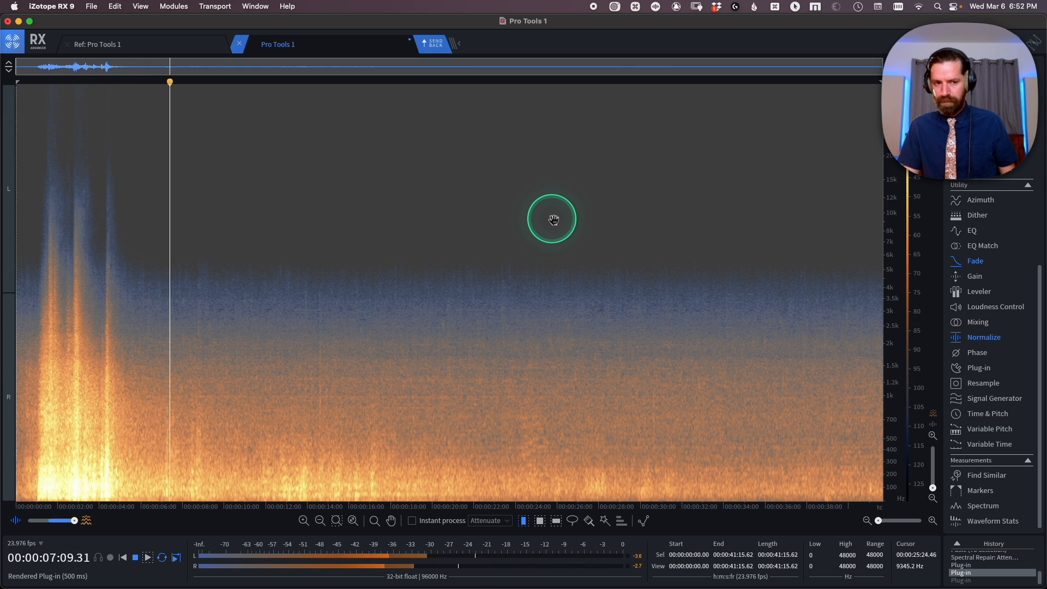
key(space)
key(space)
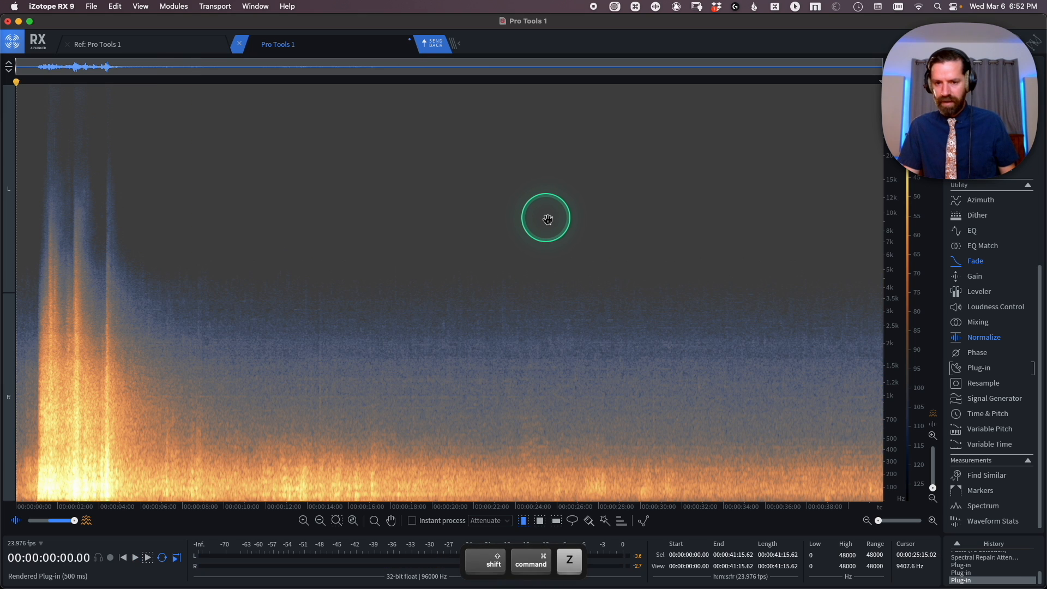
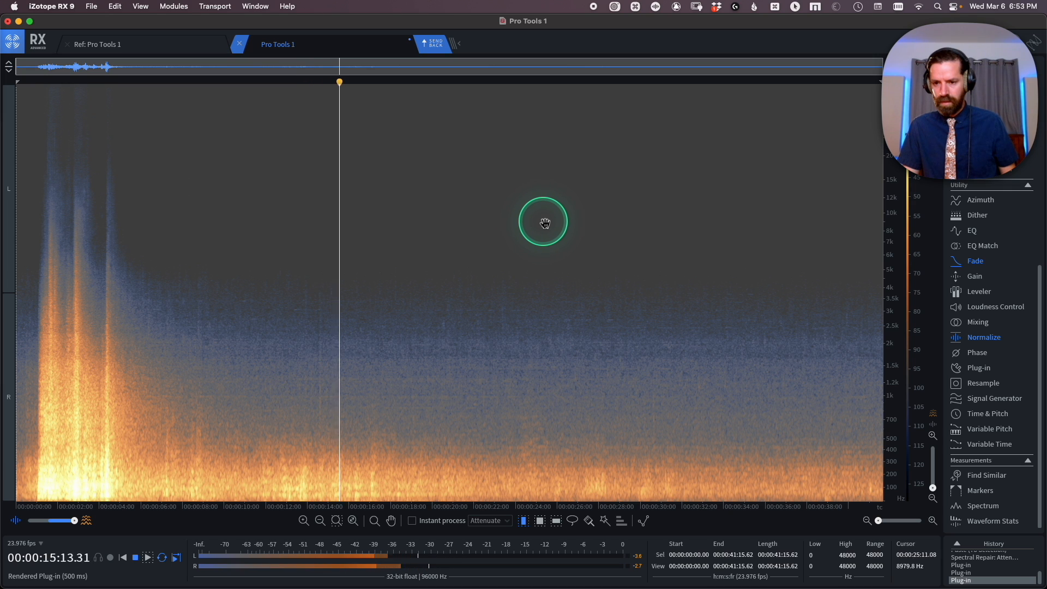
key(super+z)
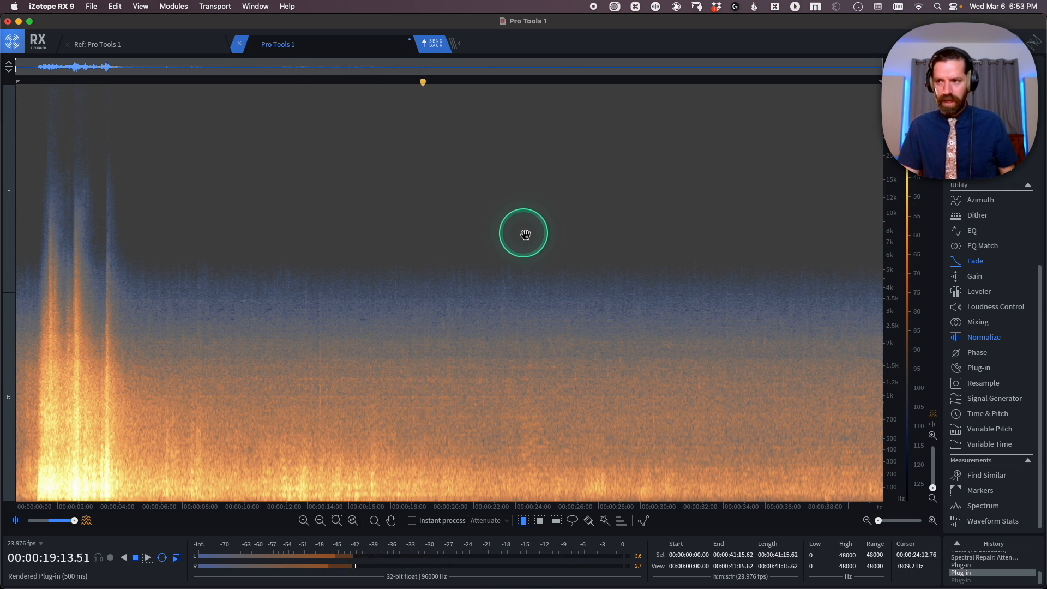
key(super+shift+z)
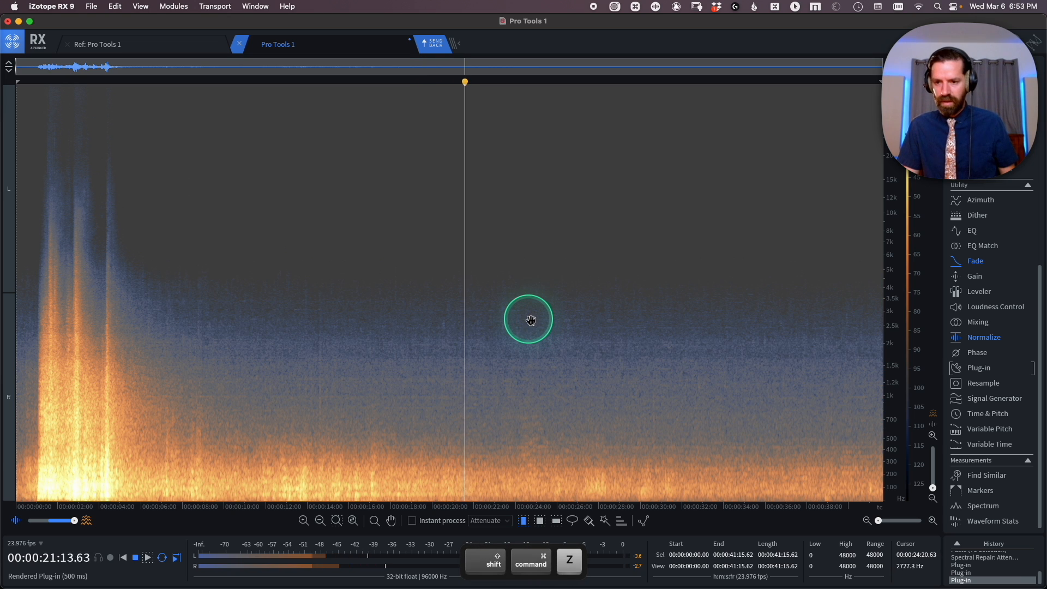
Step: Clear the full selection, adjust the spectrogram's colour range to inspect the noise floor, and play from about 12 seconds
key(t)
click(499, 360)
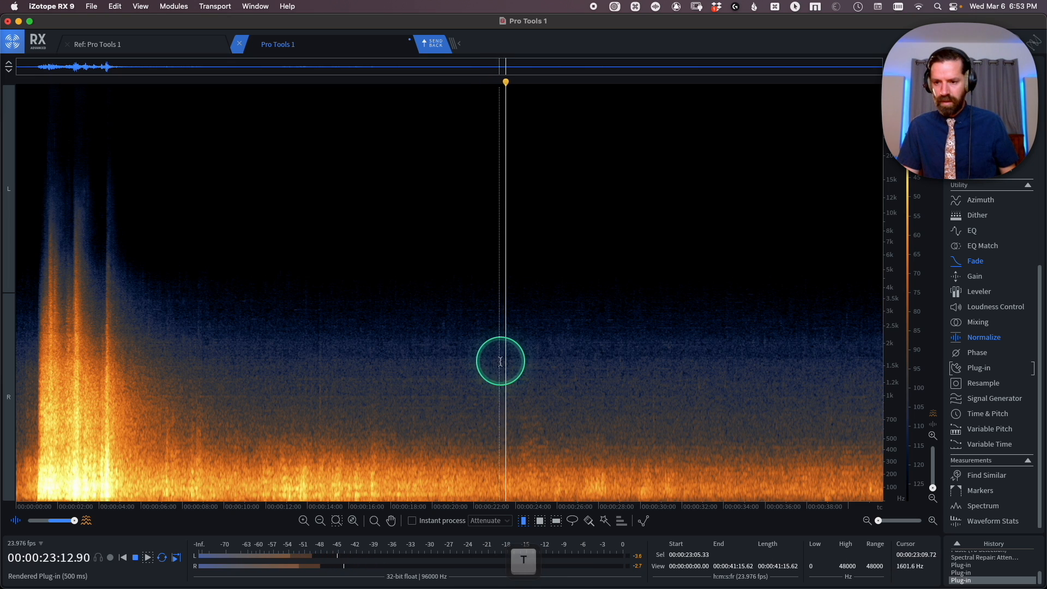
key(space)
scroll(918, 276, down, 5)
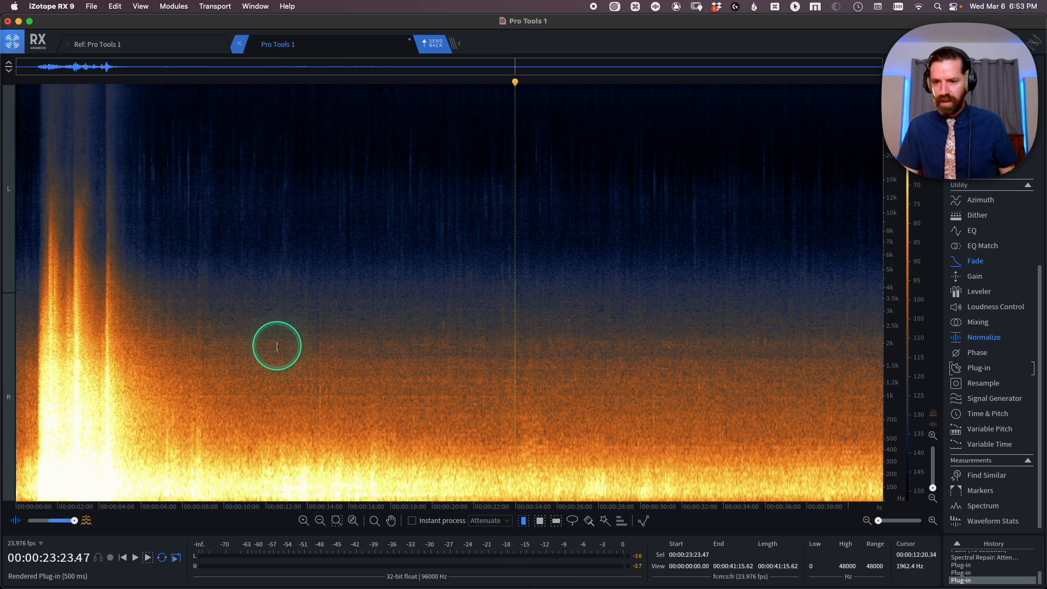
scroll(915, 318, up, 4)
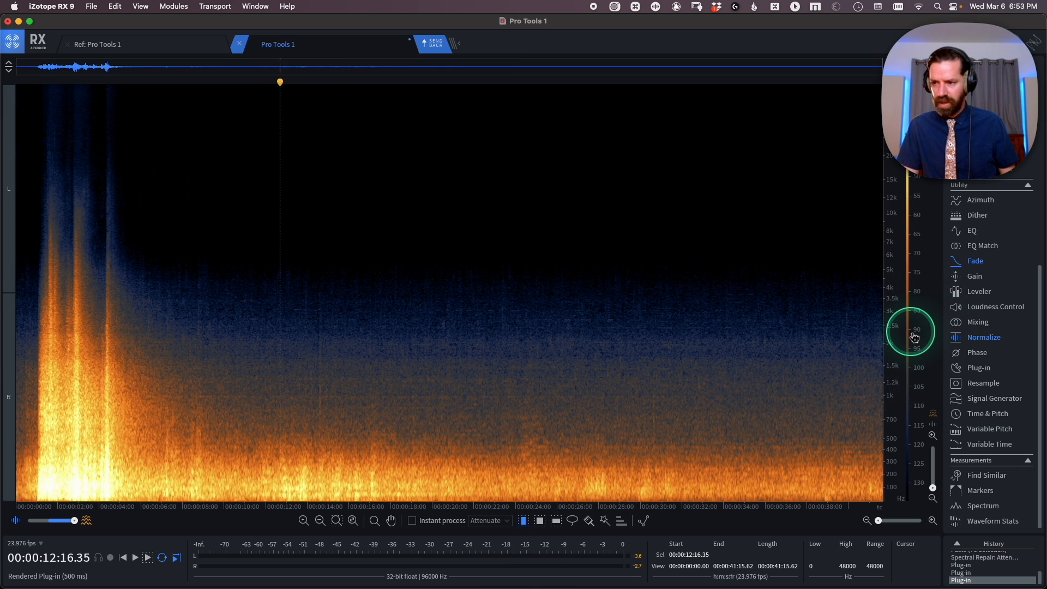
key(space)
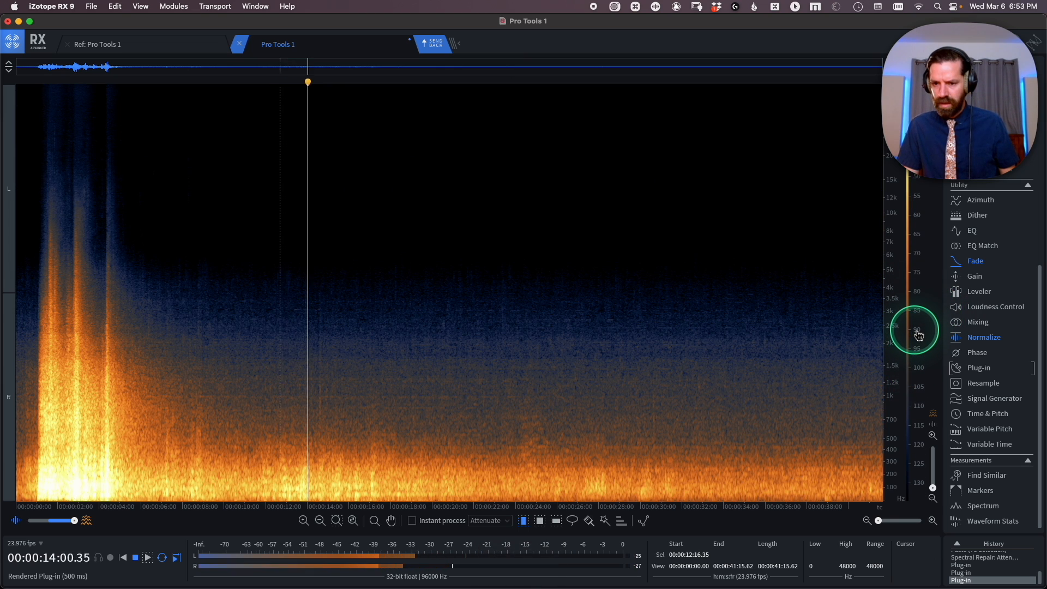
key(space)
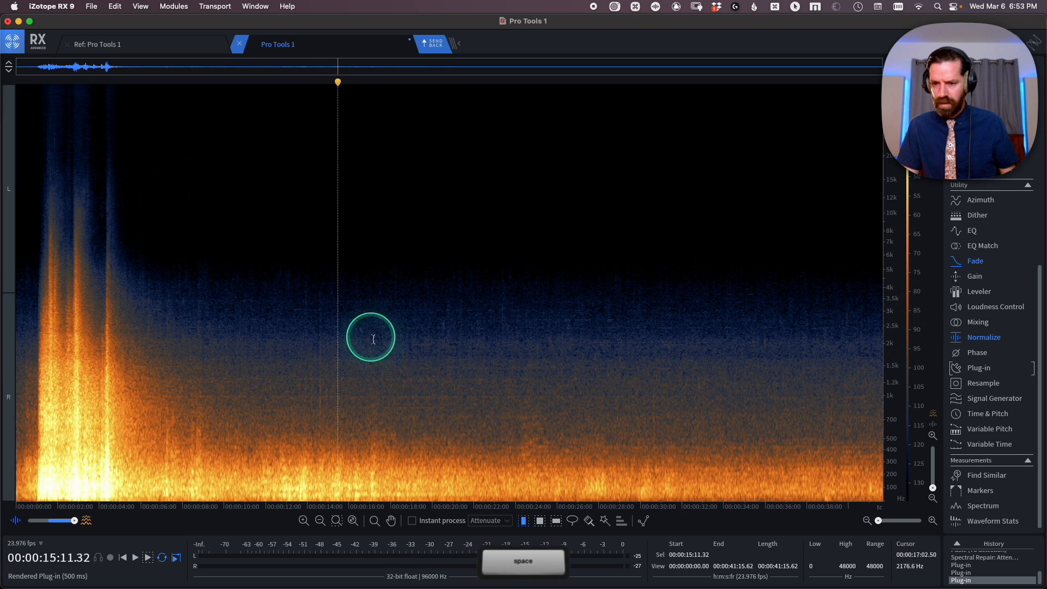
Step: Copy clean noise beside the faint spike near 14 seconds and paste it over the spike, about 500 Hz to 15.8 kHz
click(315, 361)
key(cmd+equal)
click(400, 359)
key(r)
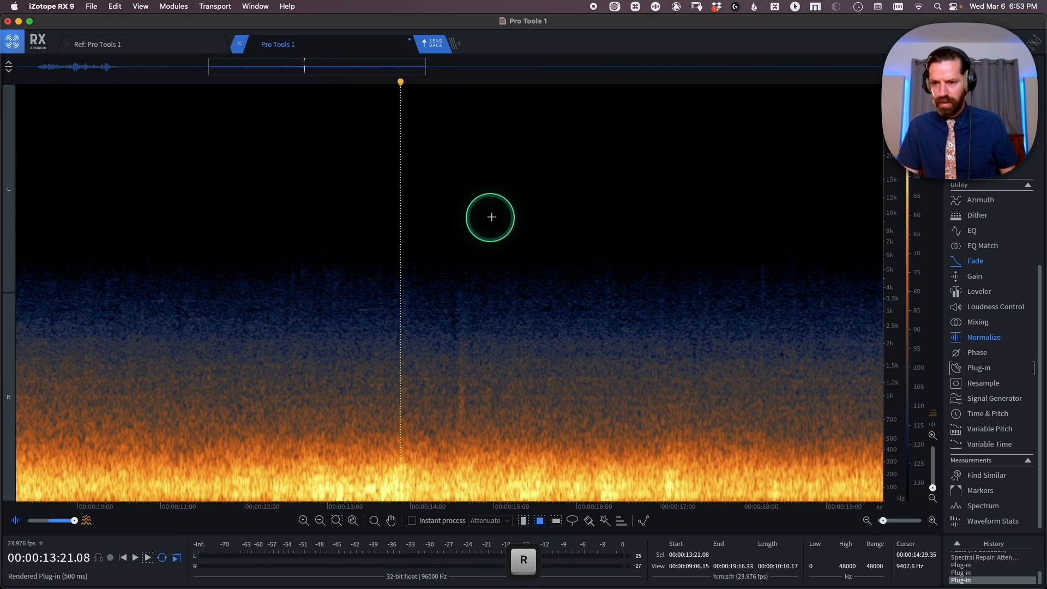
drag(489, 173, 468, 422)
key(super+c)
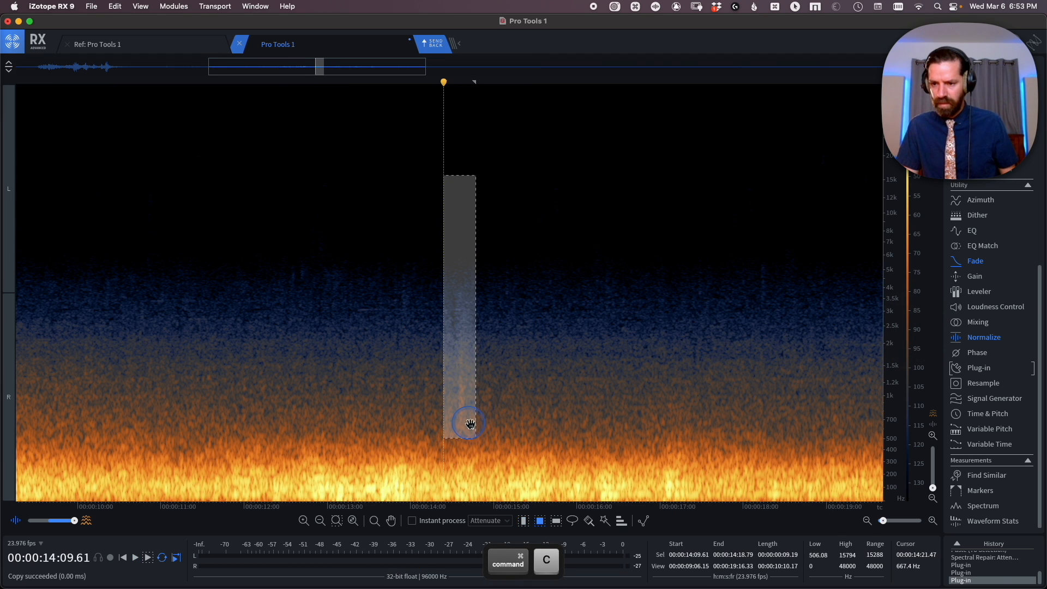
key(super+v)
Step: Play through the patched spot from about 12 seconds, then play the noise tail from about 6 seconds
click(314, 428)
key(space)
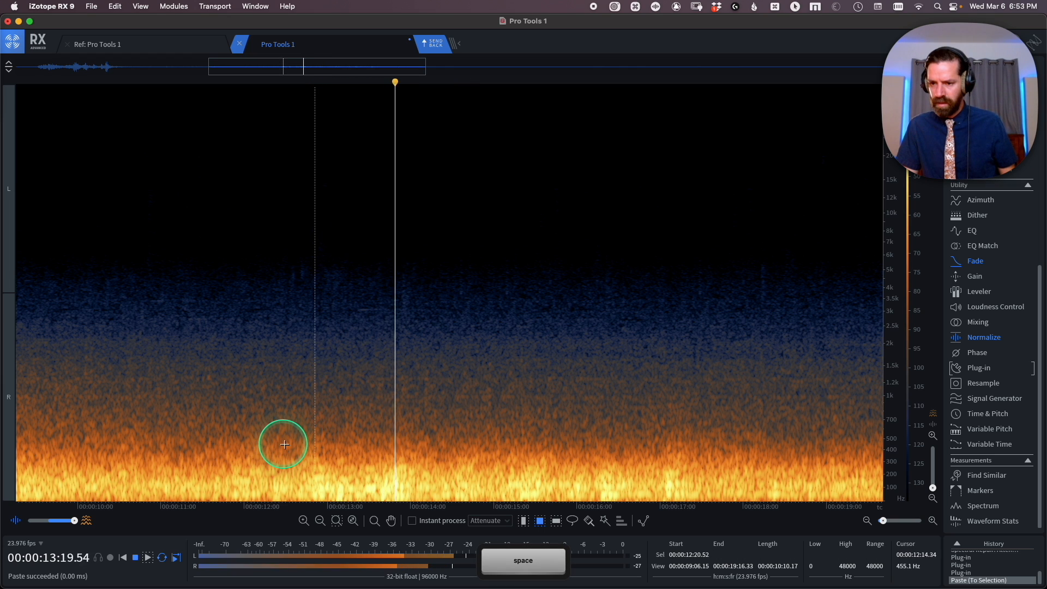
key(super+0)
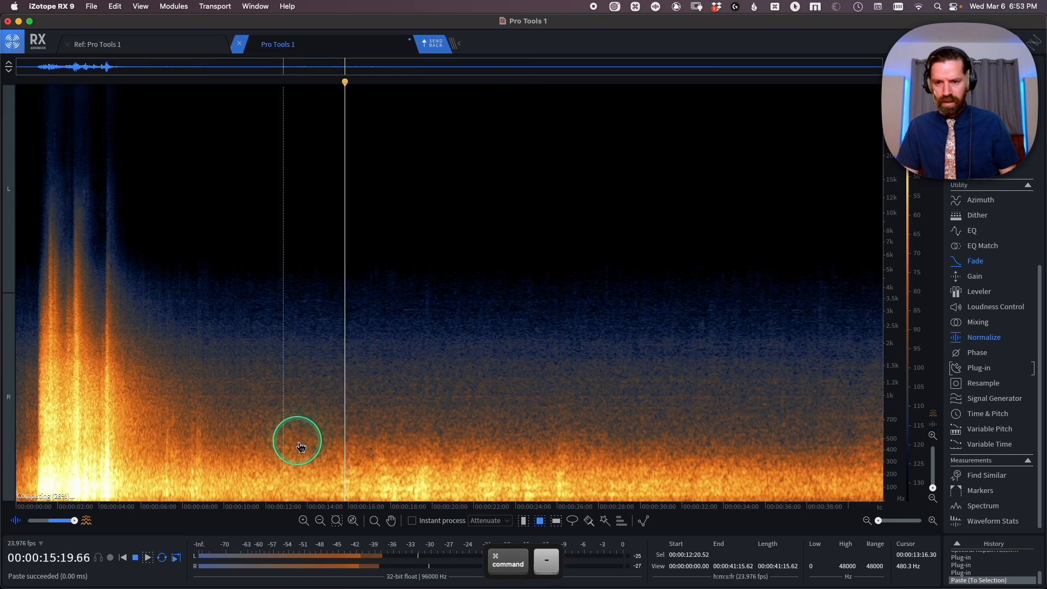
key(space)
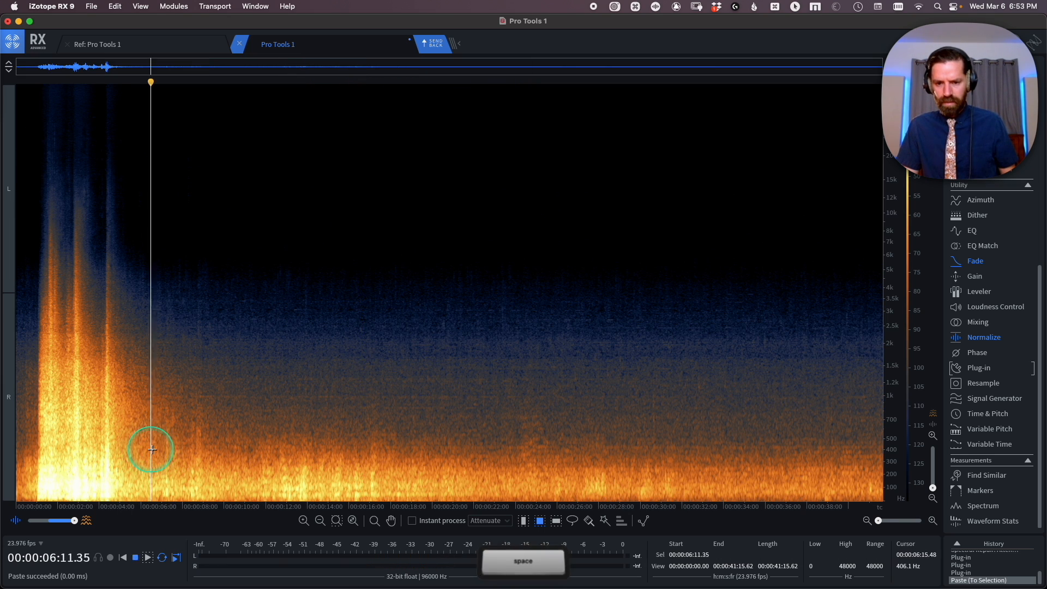
key(space)
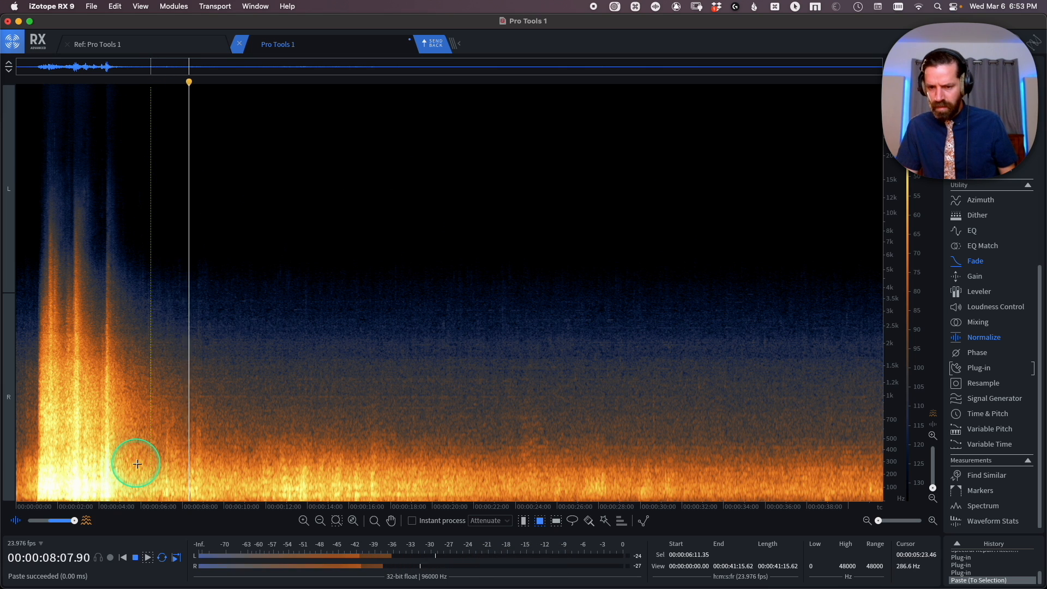
key(space)
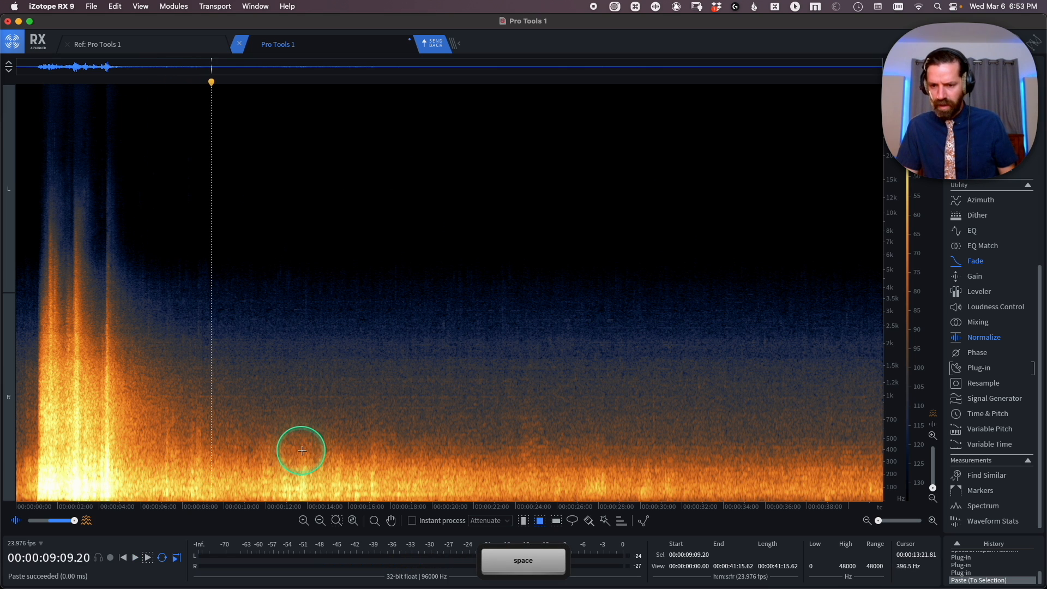
Step: Brighten the spectrogram's colour range, play the recording from the start, and look closely at the faint raindrop spikes near 8 seconds
click(404, 428)
key(Return)
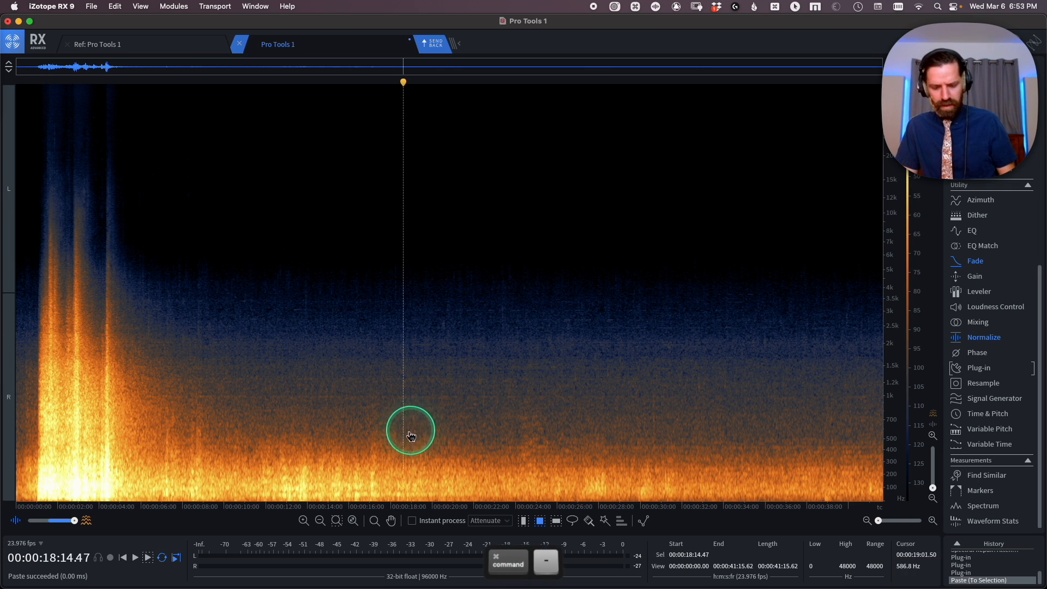
drag(906, 367, 912, 327)
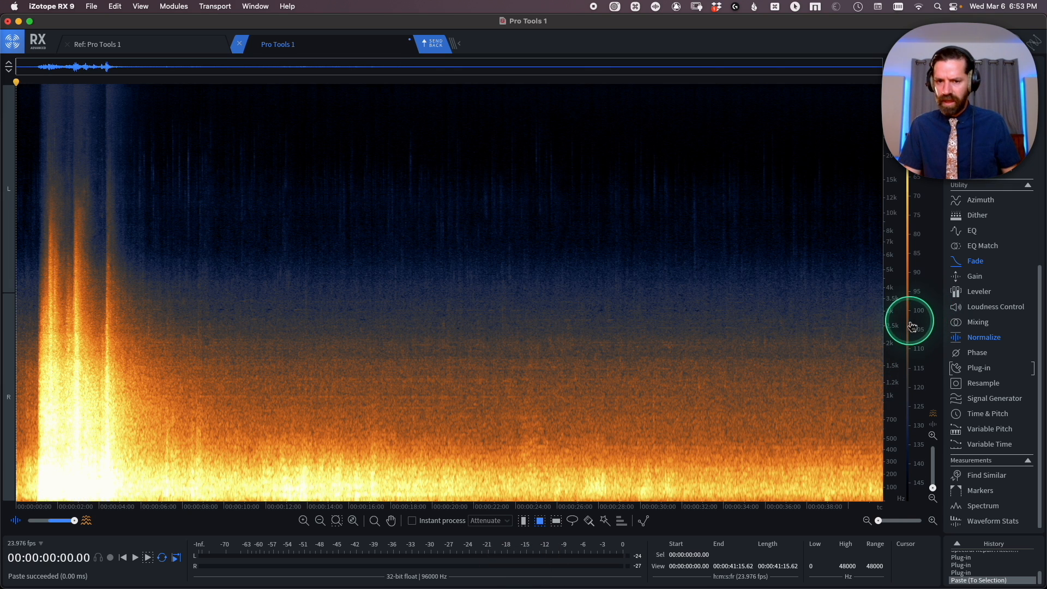
key(space)
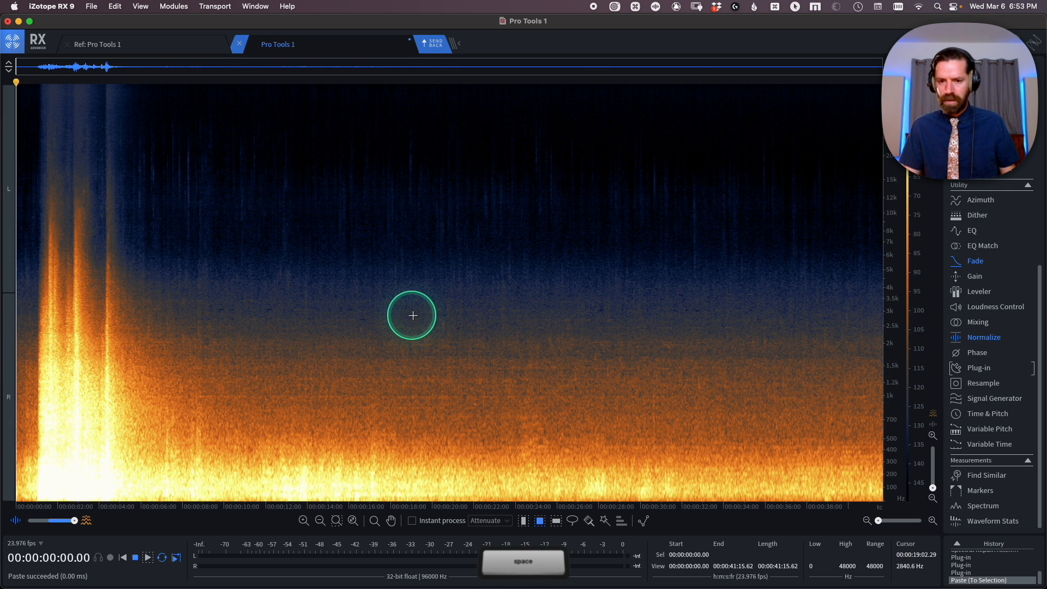
key(super+equal)
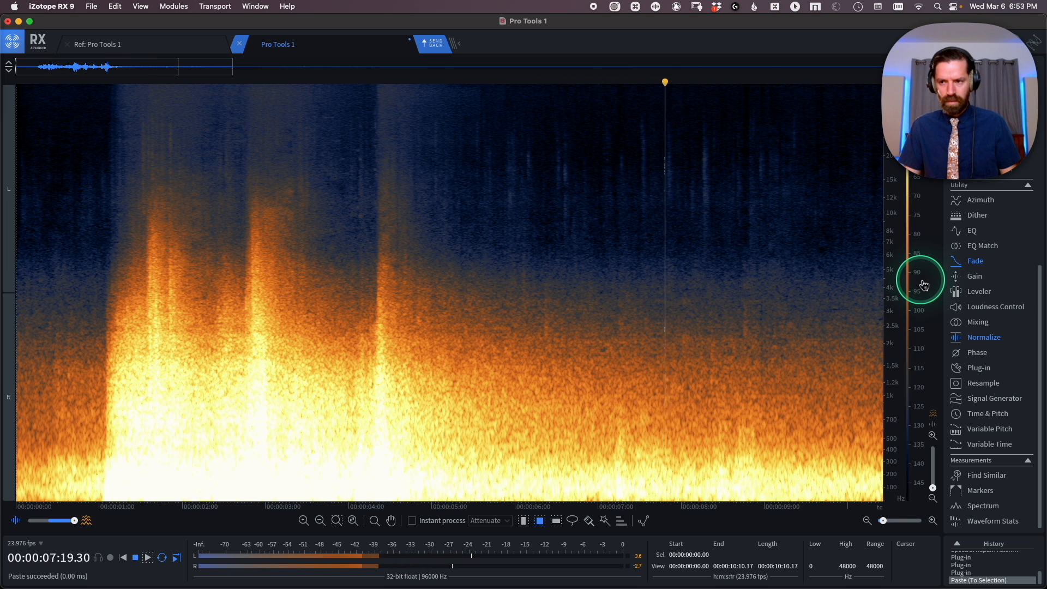
key(super+minus)
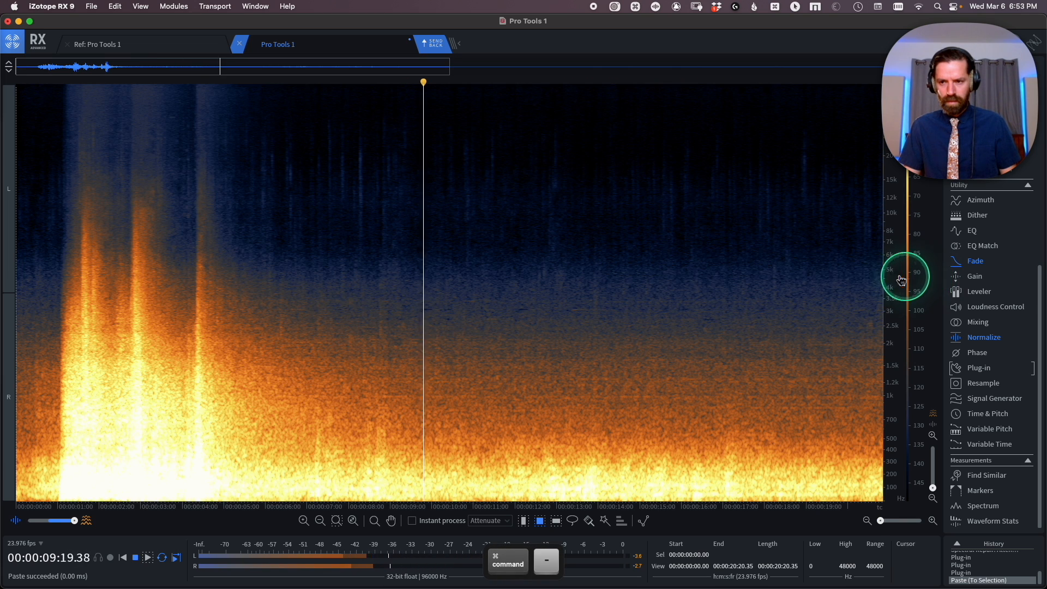
key(space)
key(super+equal)
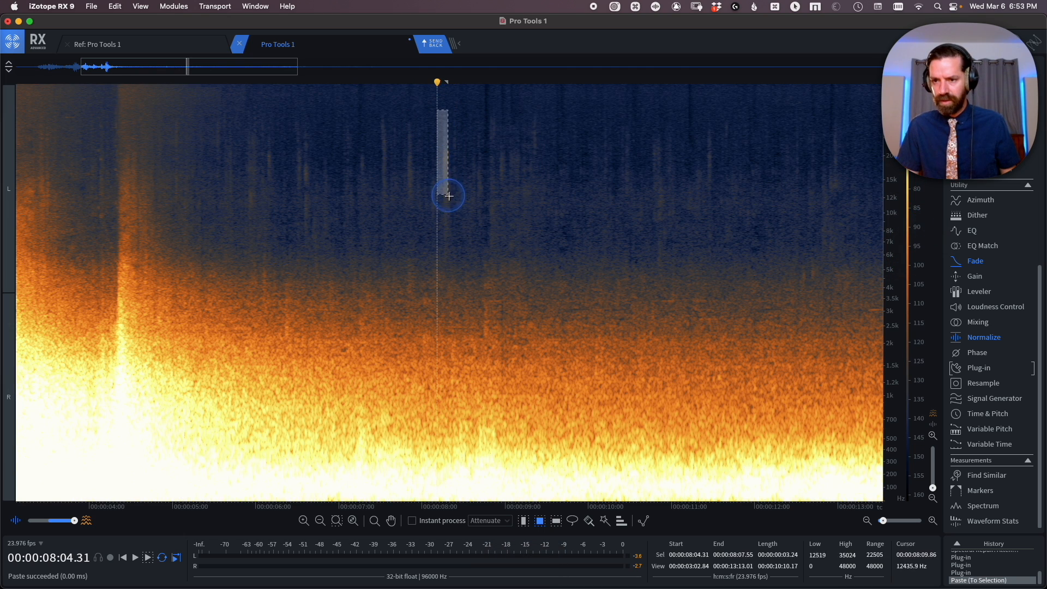
Step: Mark several faint high-frequency spikes between about 5 and 9 seconds with combined time-frequency selections, roughly 6.4 to 35 kHz
drag(378, 119, 384, 206)
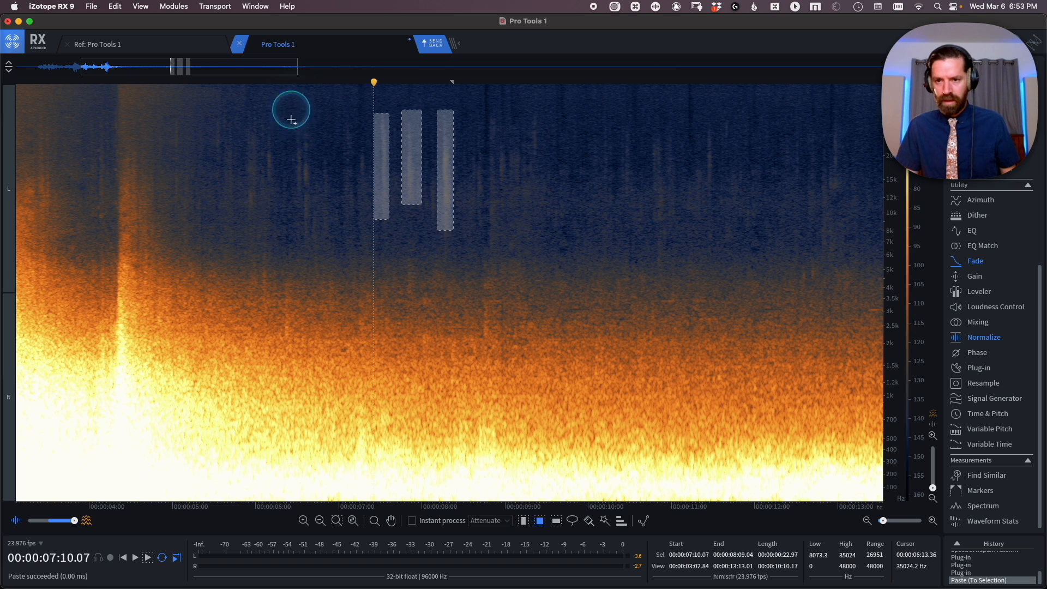
drag(291, 109, 318, 252)
drag(246, 120, 262, 217)
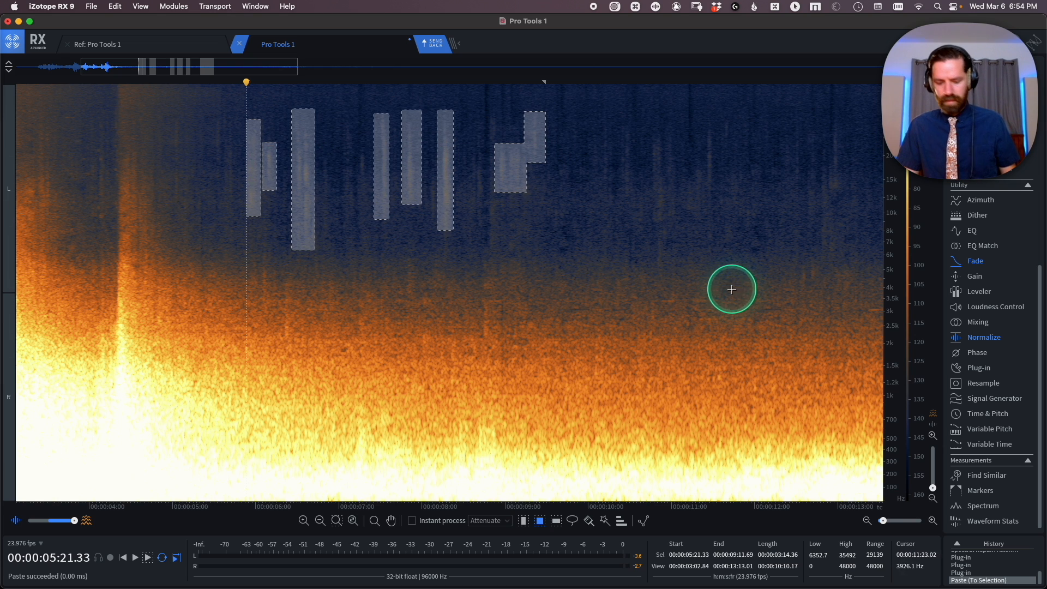
key(super+minus)
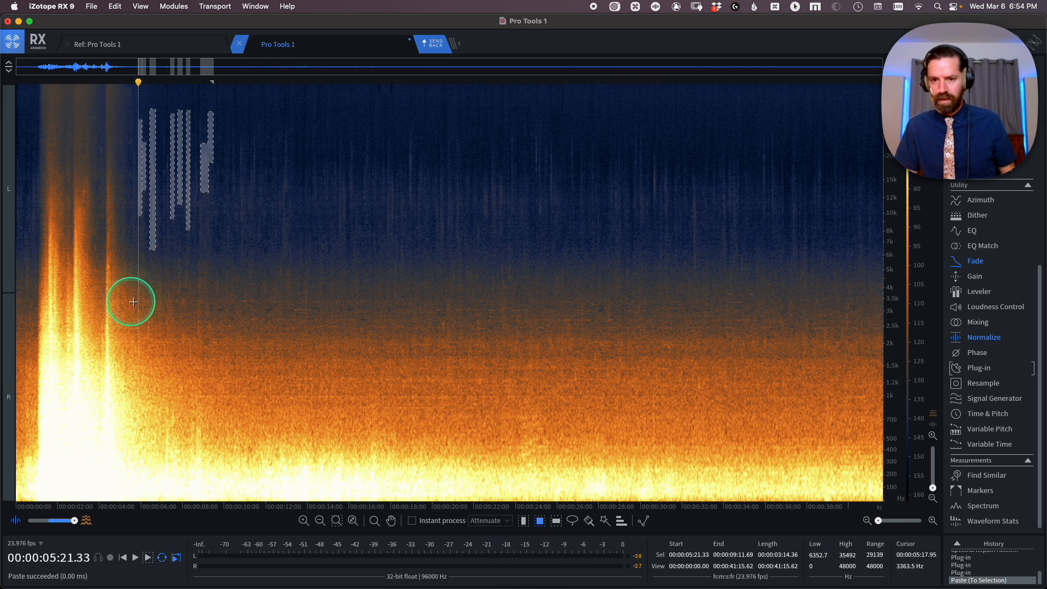
Step: Select the recording from about 5 seconds to the end and open the Pro-MB plug-in for it
click(134, 262)
key(t)
drag(123, 259, 1045, 360)
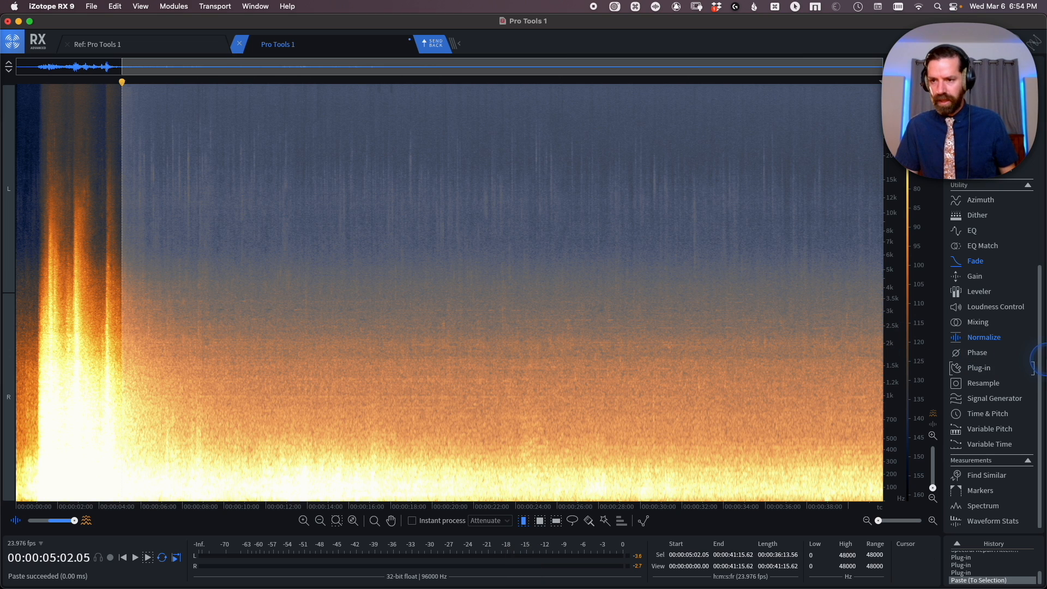
click(980, 368)
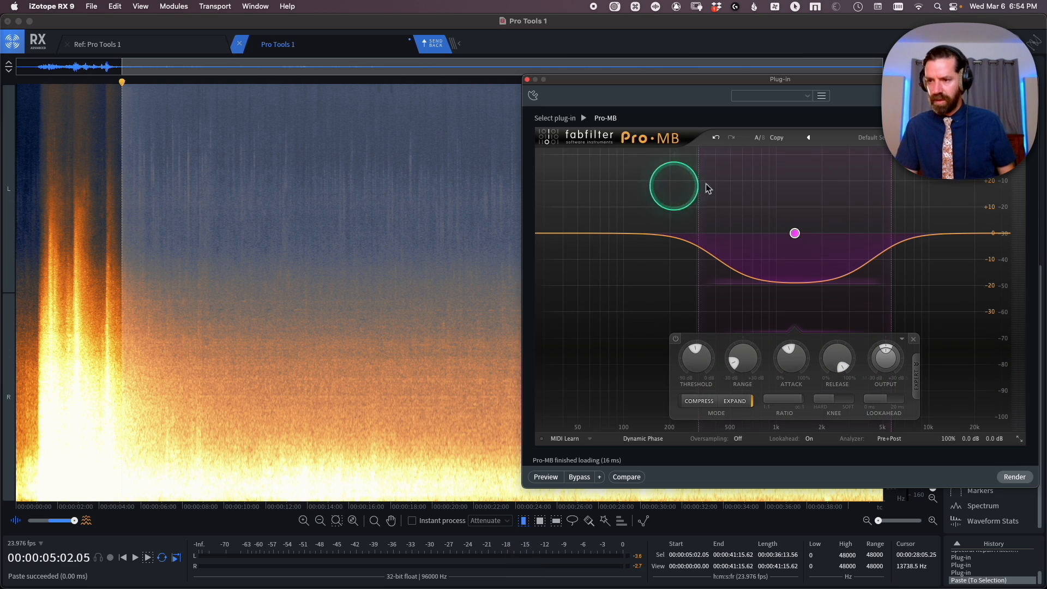
Step: Extend the Pro-MB band to the top of the spectrum with its lower edge slightly above 2 kHz, then test-render and undo the render
drag(888, 218, 1039, 220)
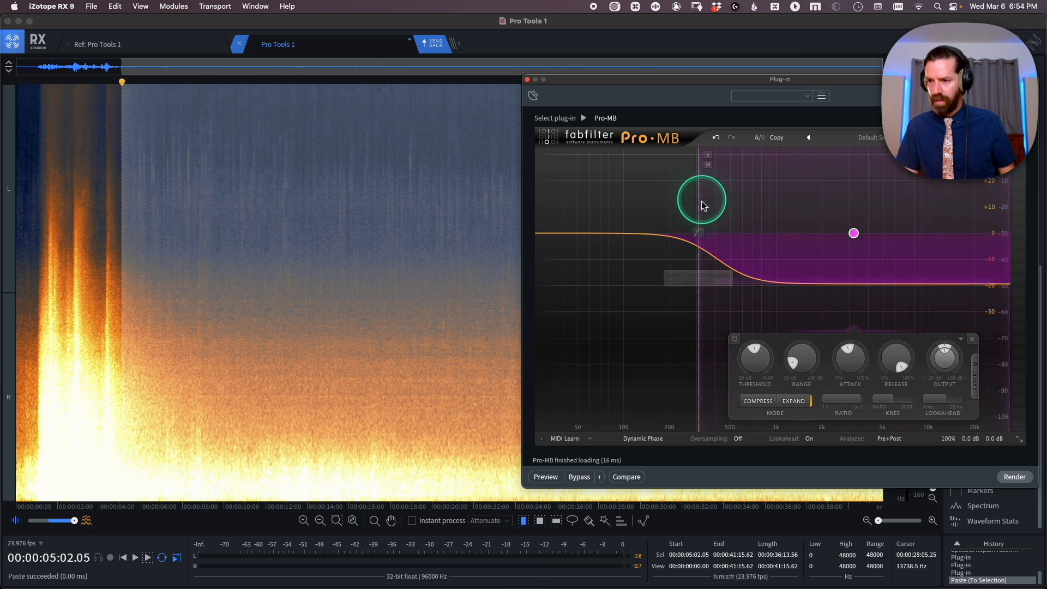
mouse_move(701, 198)
mouse_down()
mouse_move(729, 211)
mouse_move(838, 215)
mouse_move(825, 214)
mouse_up()
click(1013, 478)
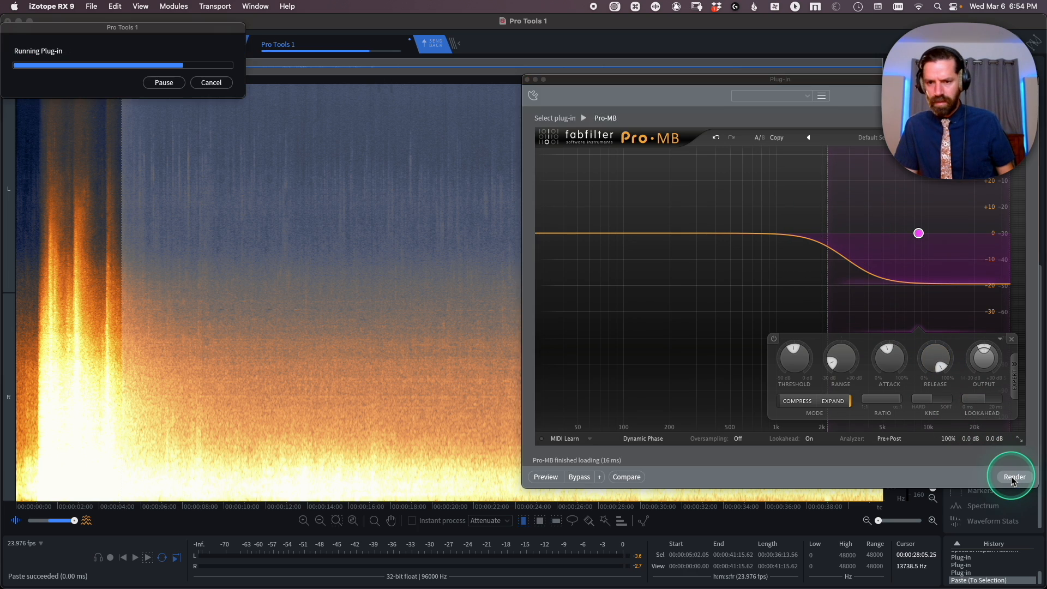
key(super+z)
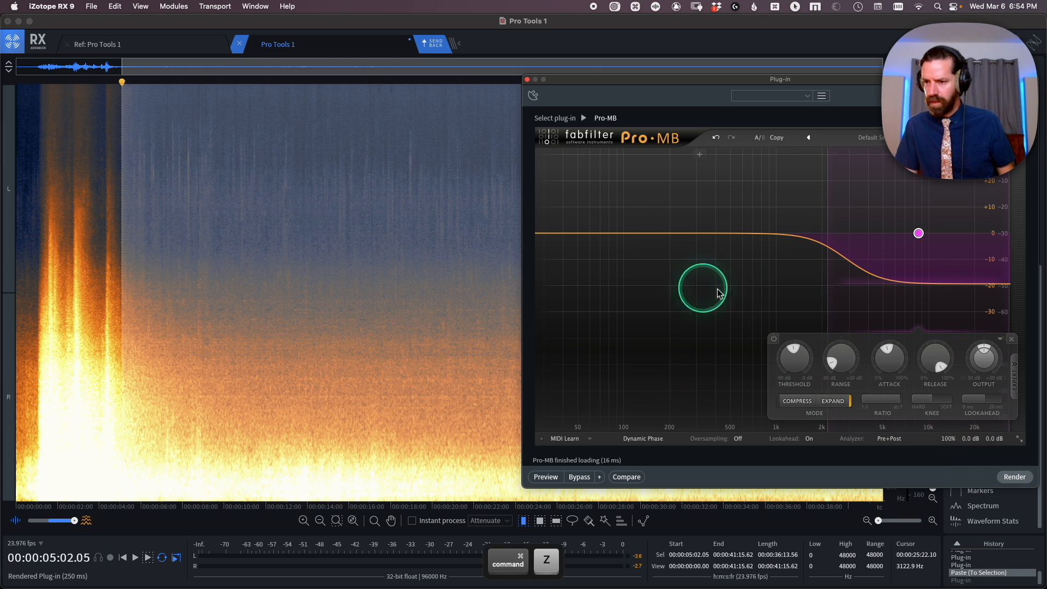
Step: Raise the band's lower edge to about 4 kHz and reduce its range to about -10 dB, test-rendering and undoing the render each time
drag(829, 277, 865, 276)
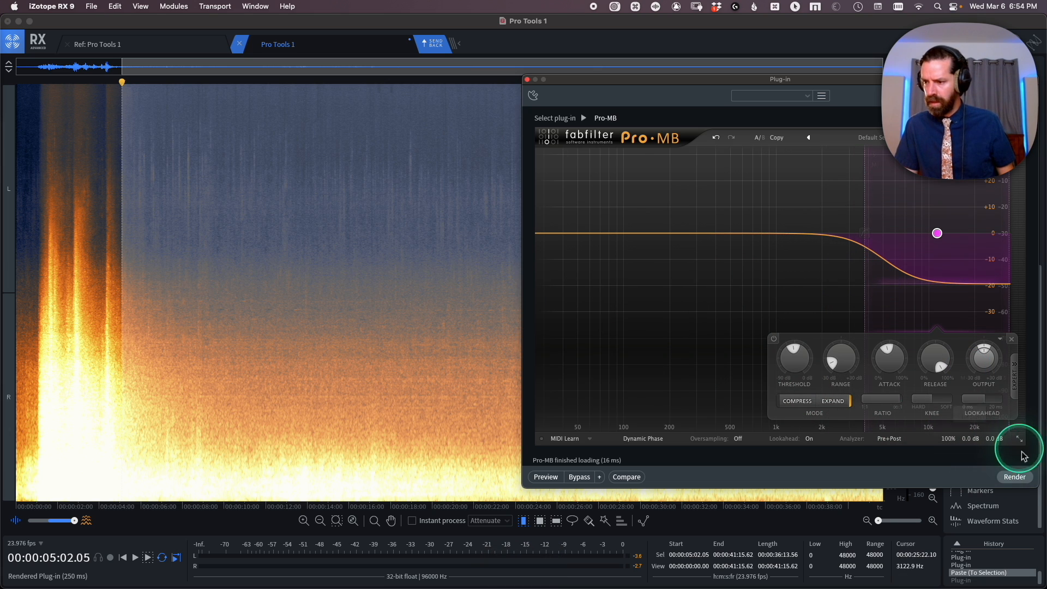
click(1013, 478)
key(super+z)
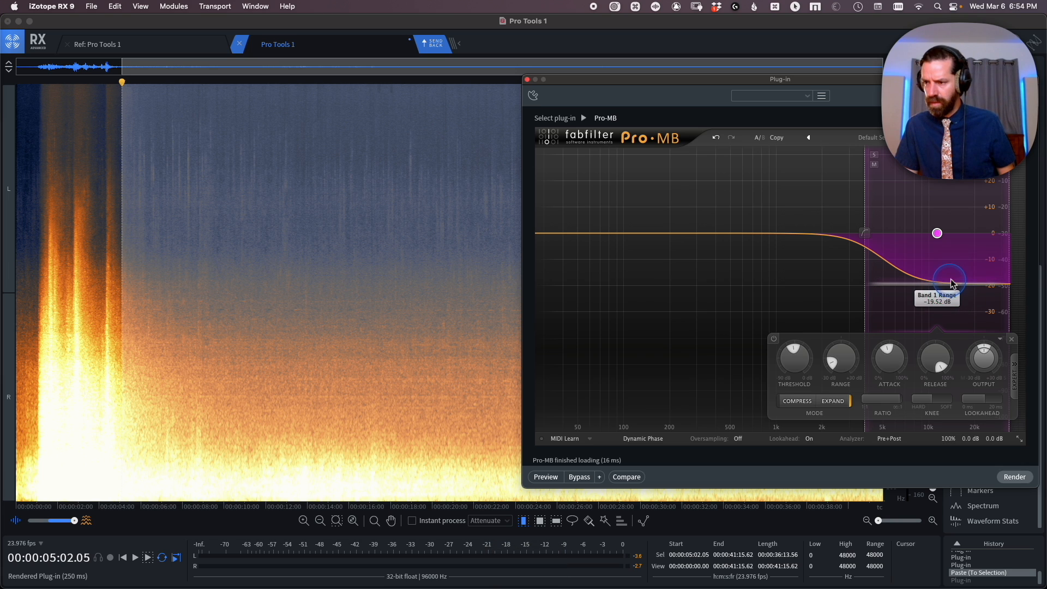
drag(951, 283, 952, 252)
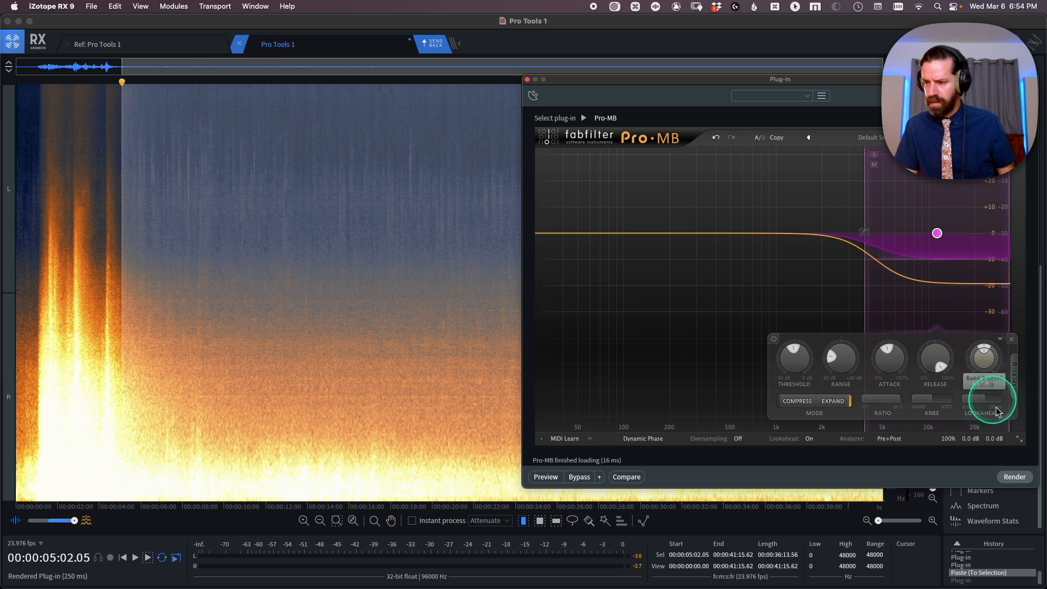
click(1013, 477)
key(super+z)
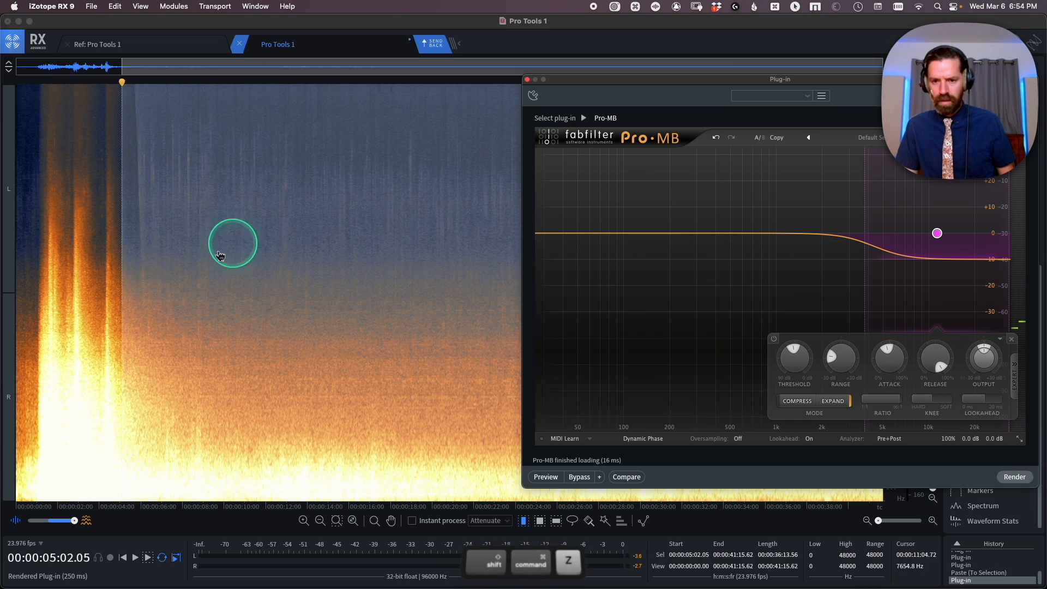
Step: Try the Pro-MB render on the entire recording, then undo it
click(70, 357)
key(super+a)
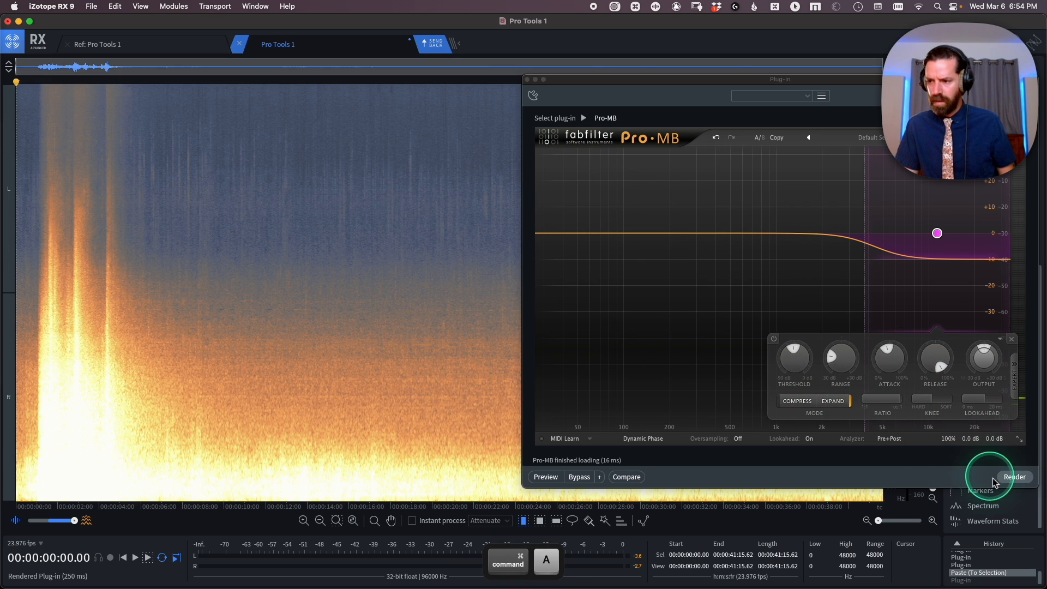
click(1006, 478)
key(super+z)
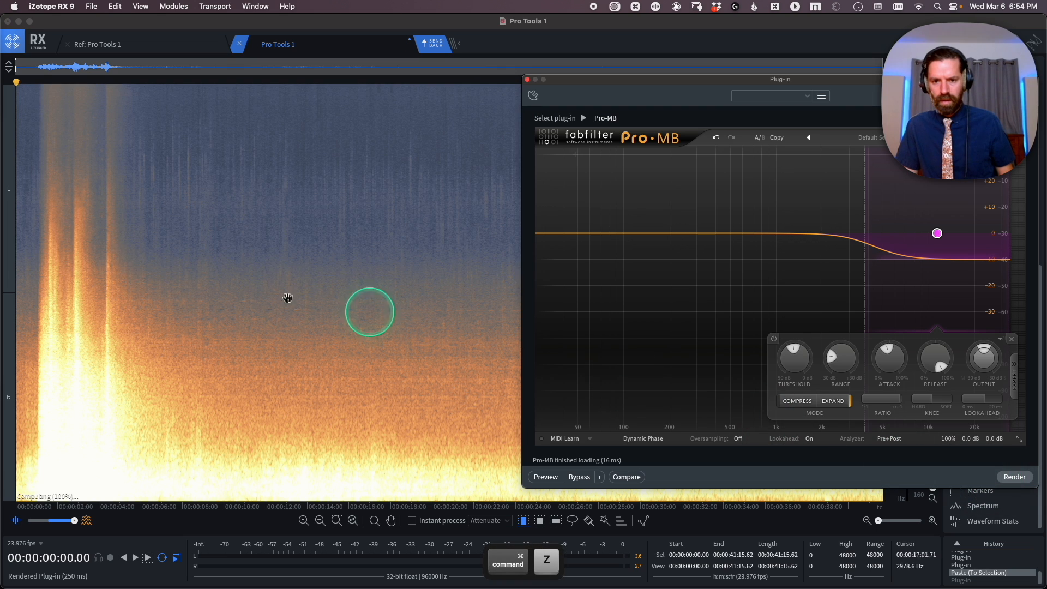
Step: Select about 4 to 16 seconds and preview the expansion while lowering the band threshold to about -45 dB
click(123, 233)
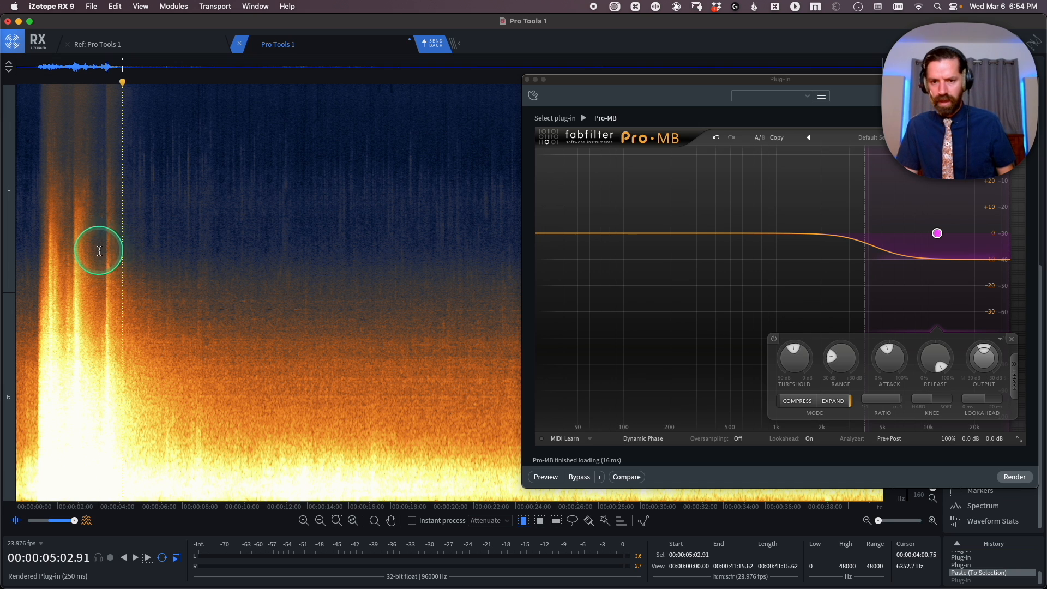
drag(100, 251, 501, 315)
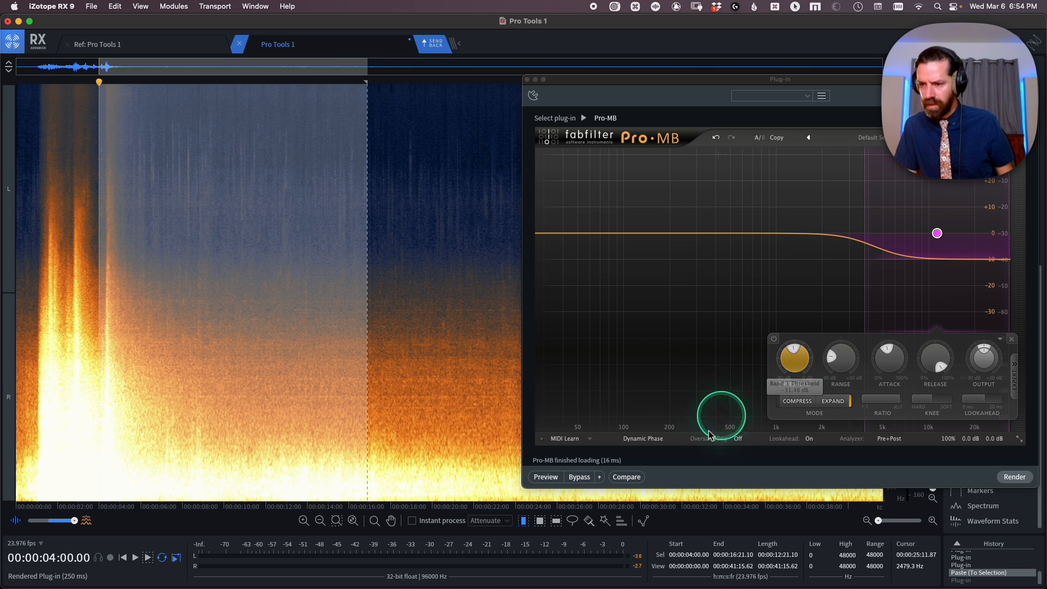
click(546, 477)
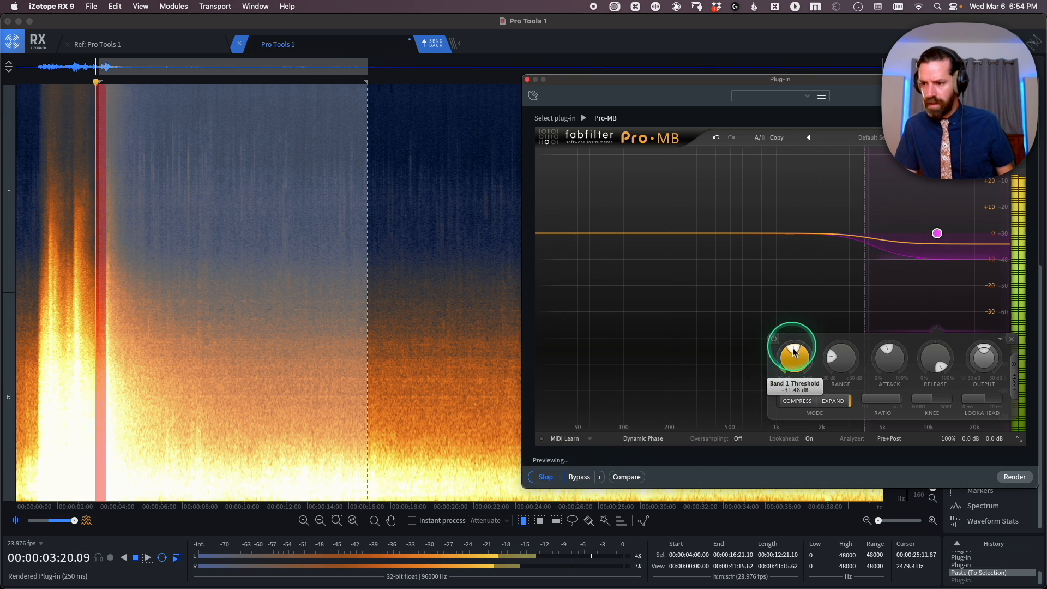
mouse_move(791, 349)
mouse_down()
mouse_move(749, 358)
mouse_move(778, 352)
mouse_up()
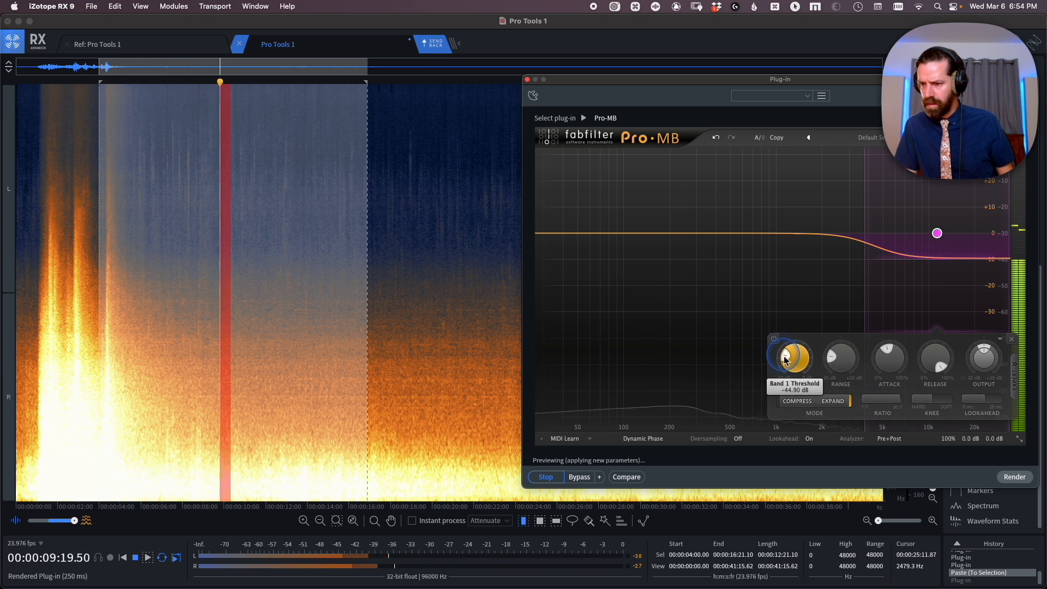
click(551, 488)
click(547, 484)
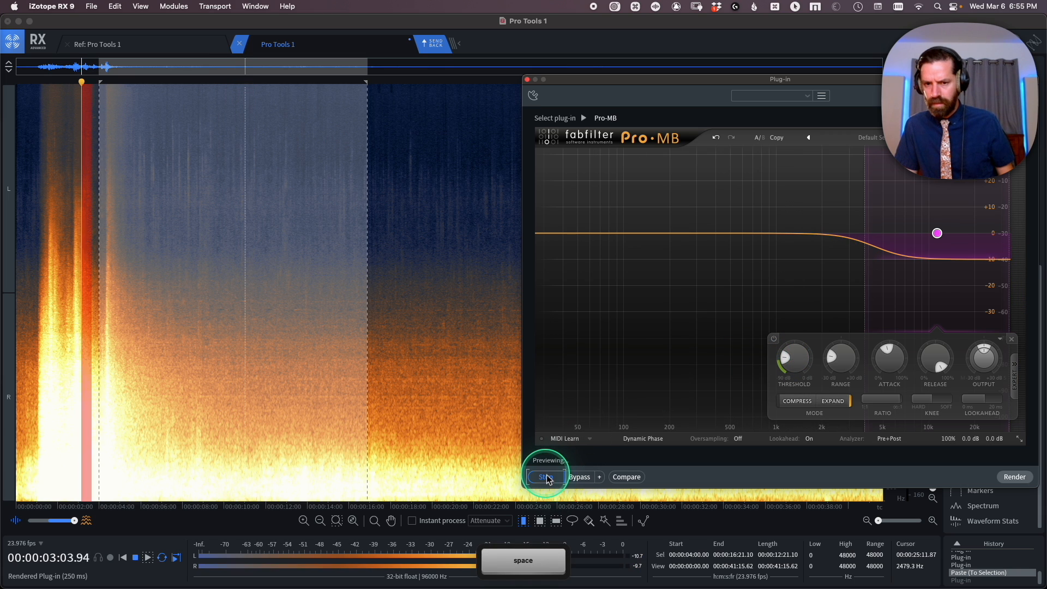
click(547, 480)
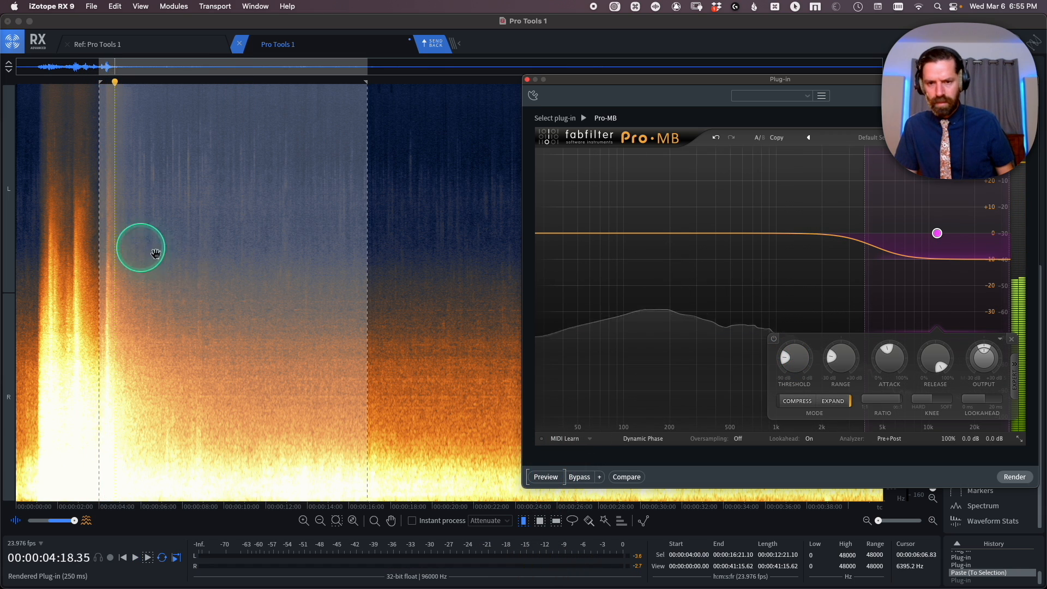
Step: Try rendering Pro-MB from about 4 seconds to the end, then undo the render
click(212, 260)
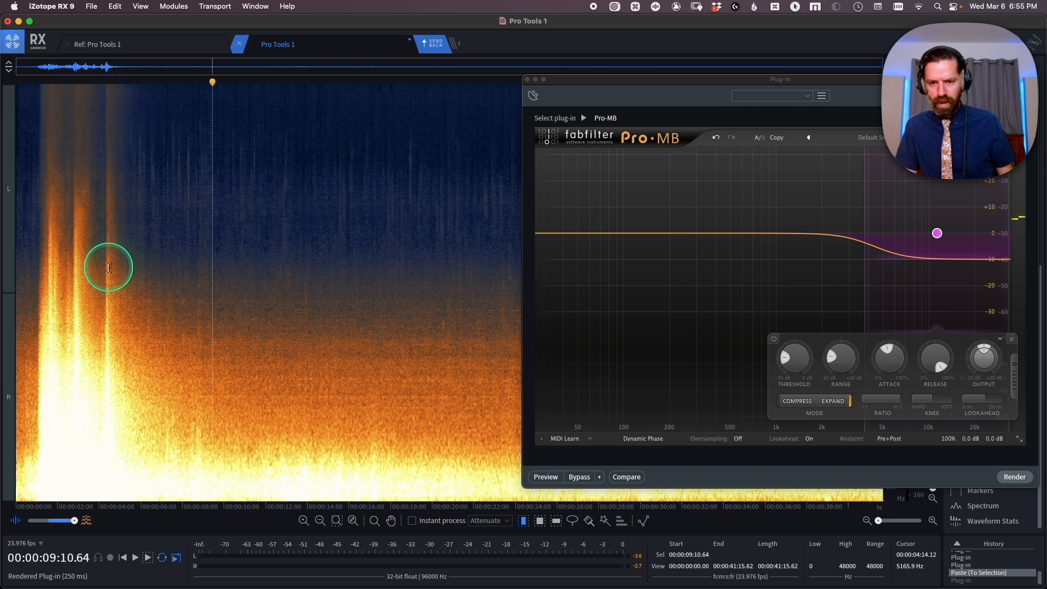
click(106, 268)
key(shift+End)
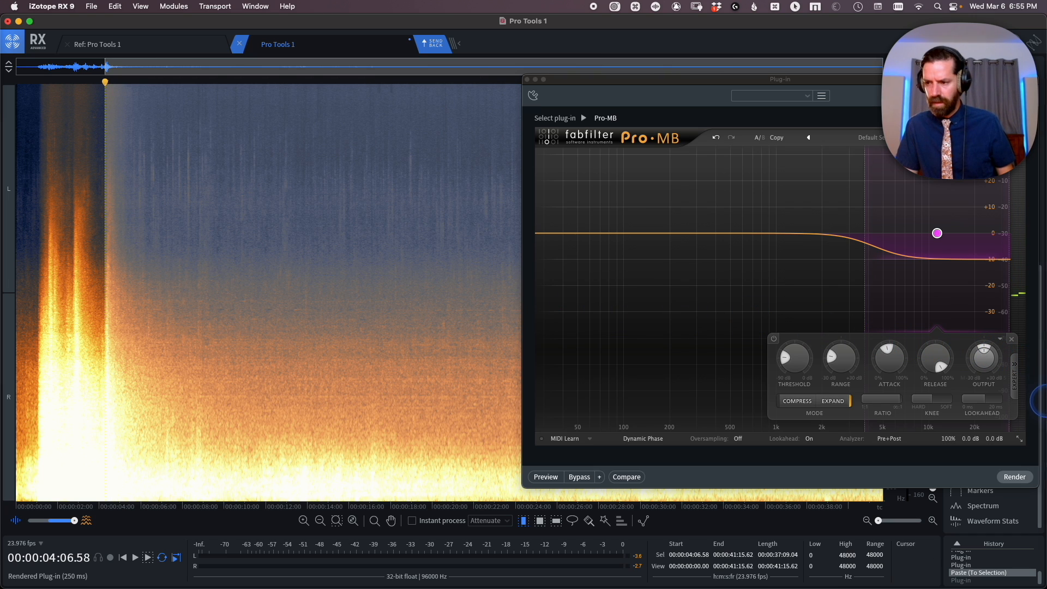
click(1006, 478)
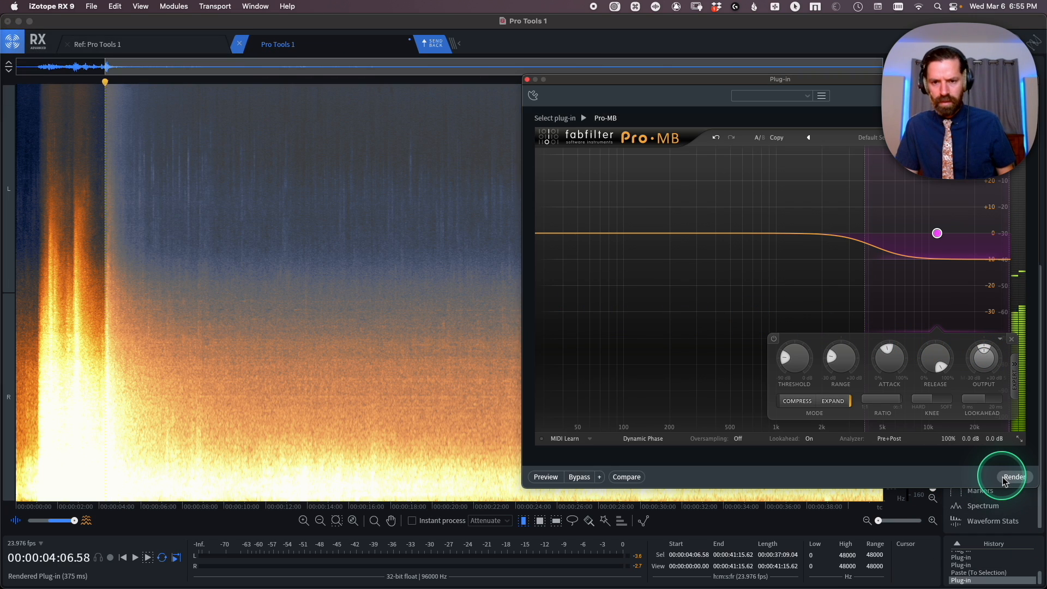
key(super+z)
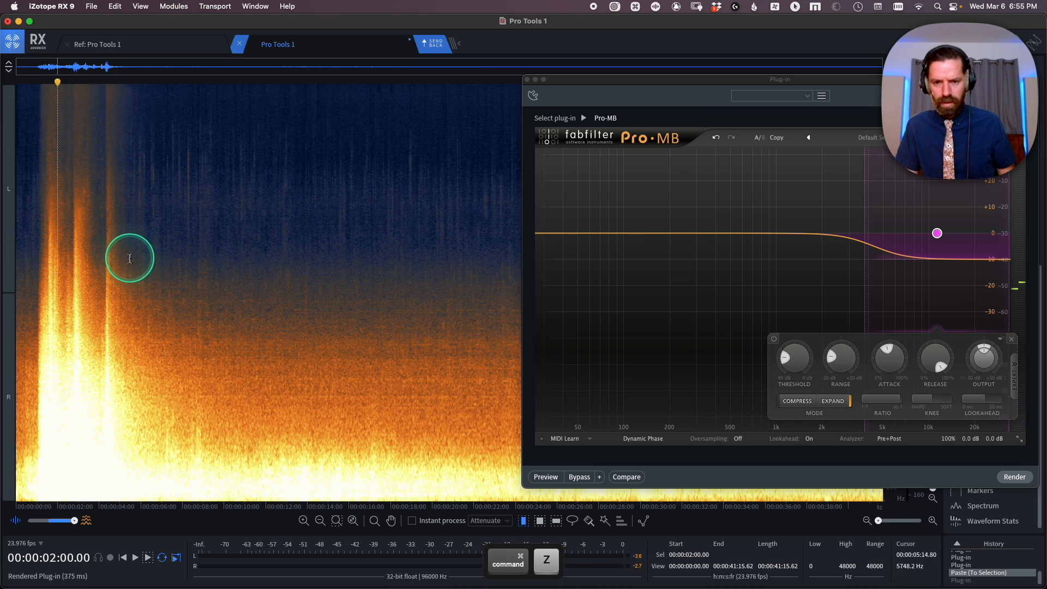
Step: Select the first 8 seconds or so, lower the band threshold further past about -51 dB, and test-render the selection
drag(194, 247, 16, 246)
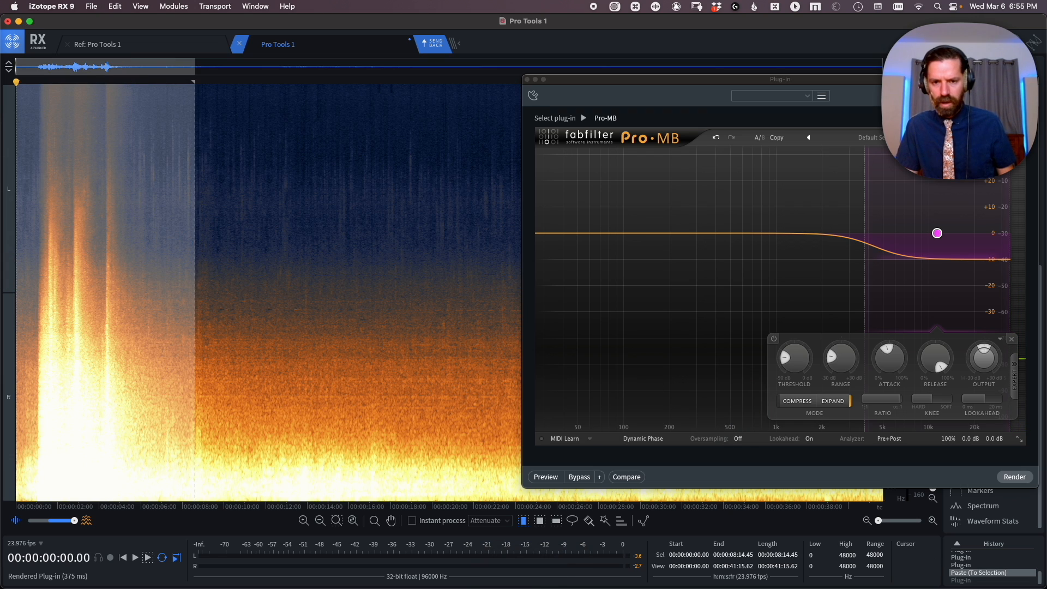
drag(786, 360, 786, 362)
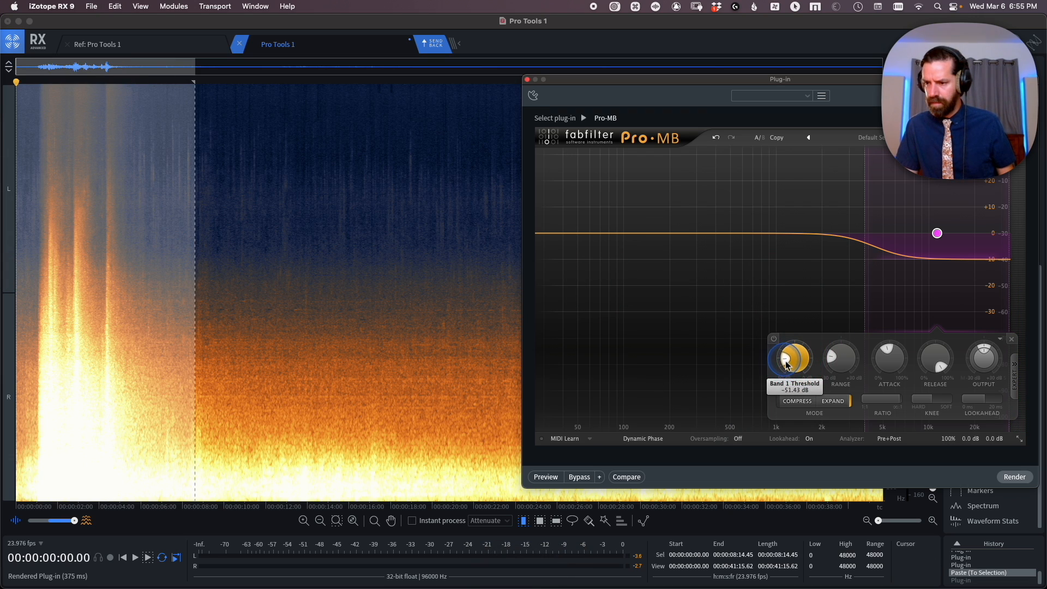
click(993, 476)
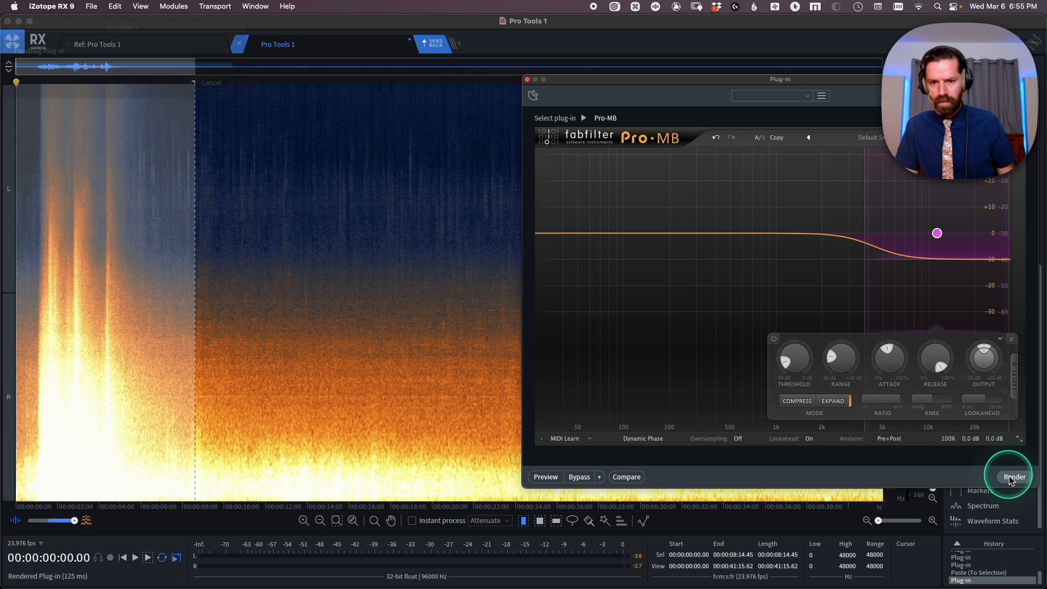
Step: Compare the opening seconds before and after the Pro-MB render by repeatedly undoing and redoing it, ending with the render undone
key(super+z)
key(shift+super+z)
key(super+z)
key(shift+super+z)
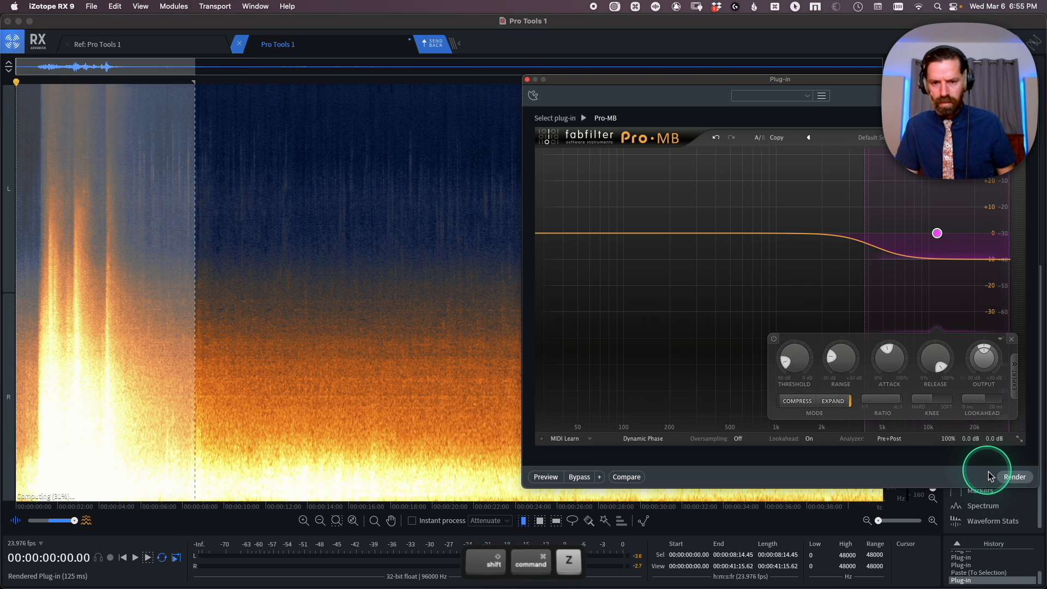
key(super+z)
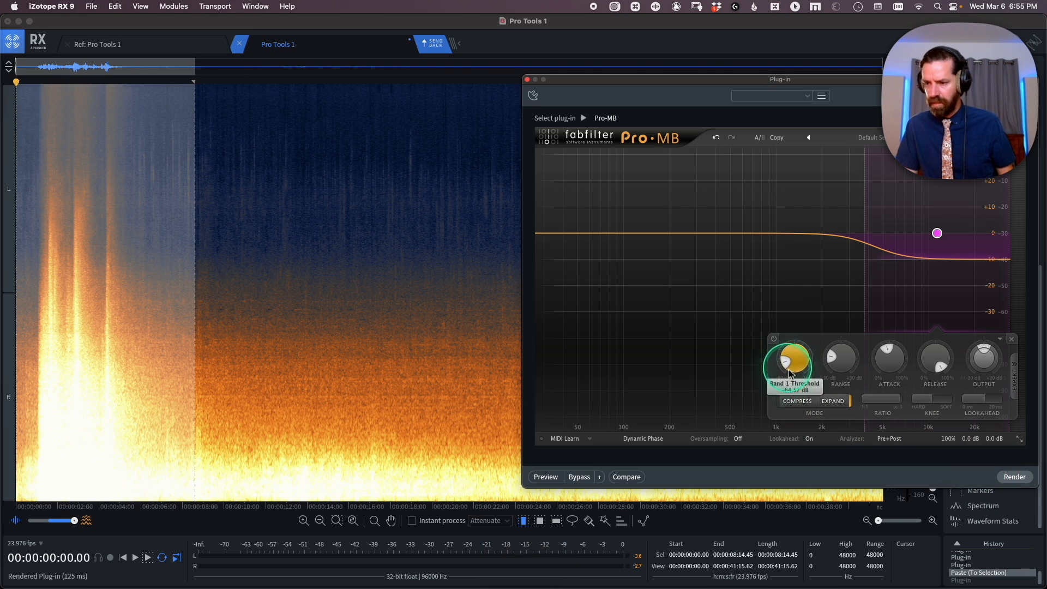
key(super+z)
key(shift+super+z)
key(shift+super+z)
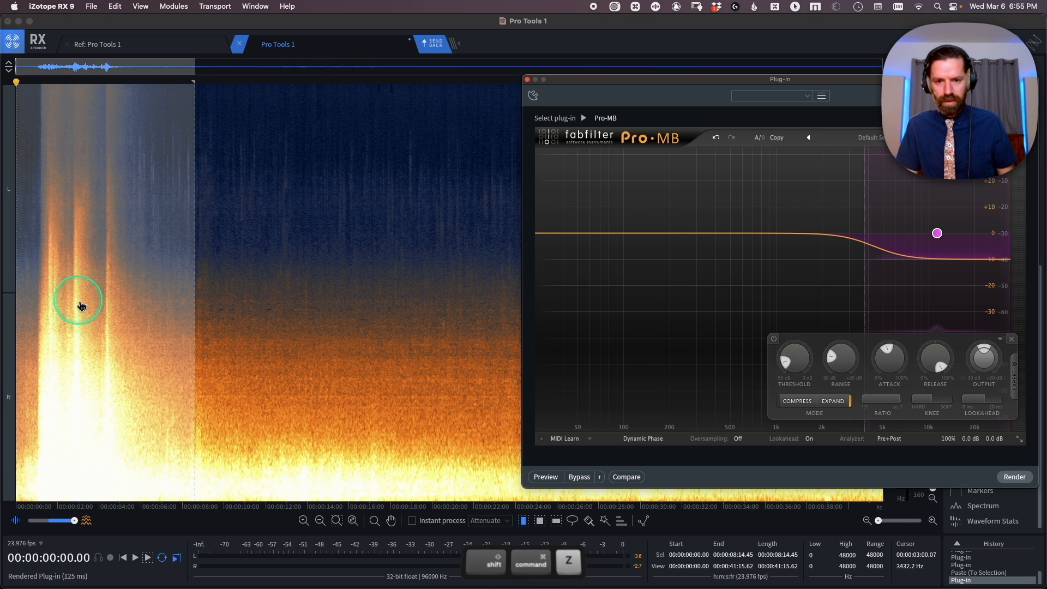
key(shift+super+z)
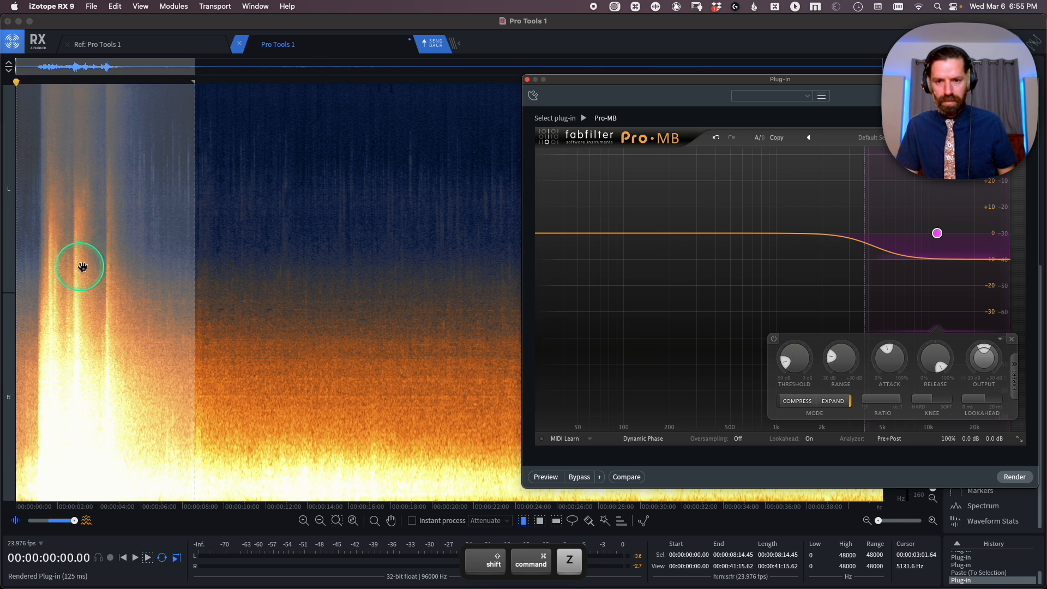
key(super+z)
key(shift+super+z)
key(super+z)
key(shift+super+z)
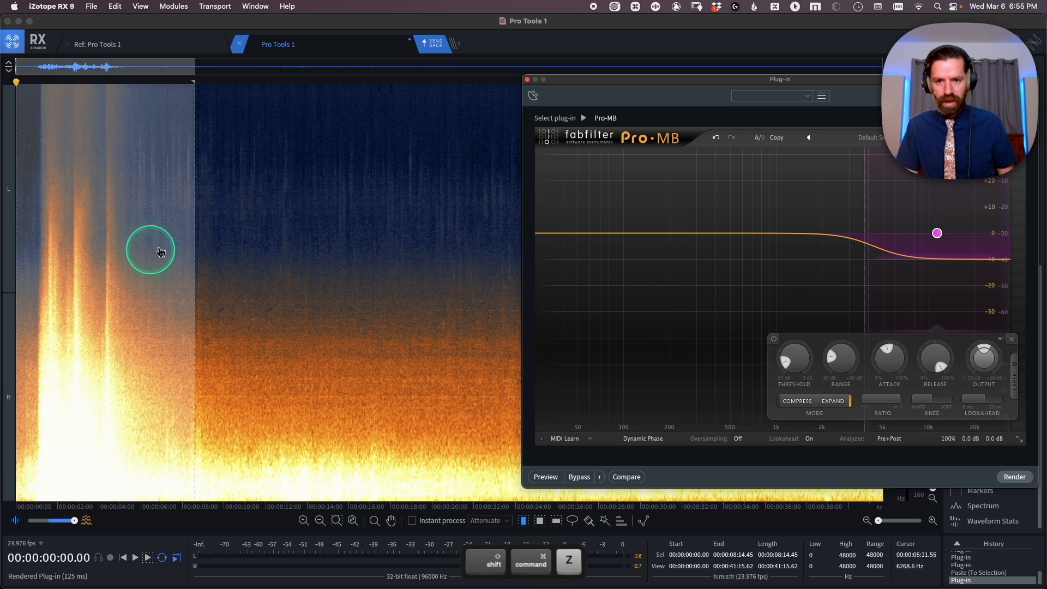
key(super+z)
key(shift+super+z)
key(super+z)
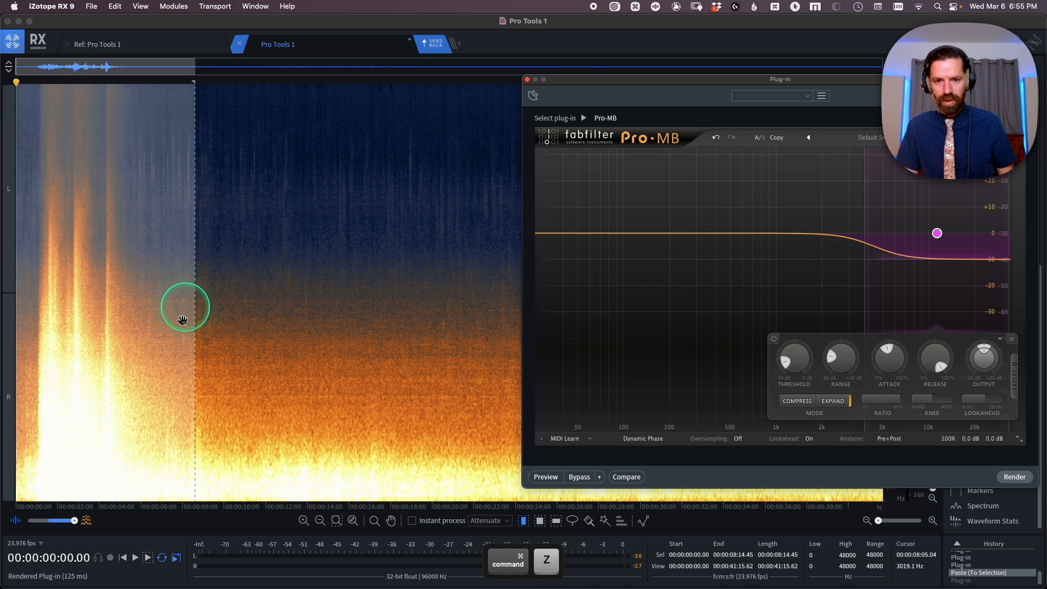
Step: Render the Pro-MB high-frequency expansion over the entire recording and clear the selection at about 8 seconds
key(super+a)
click(1017, 483)
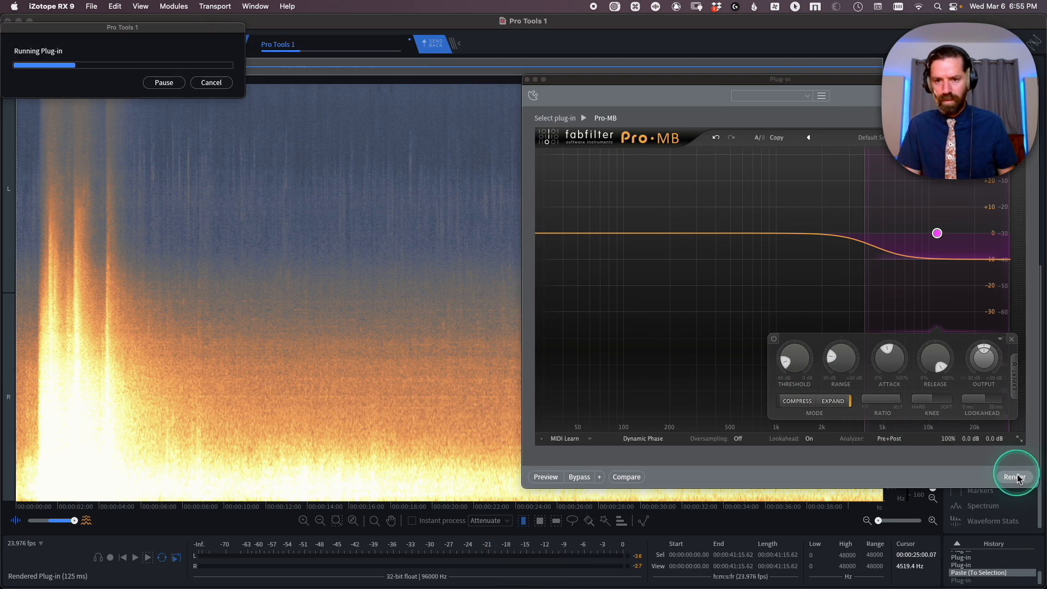
click(197, 251)
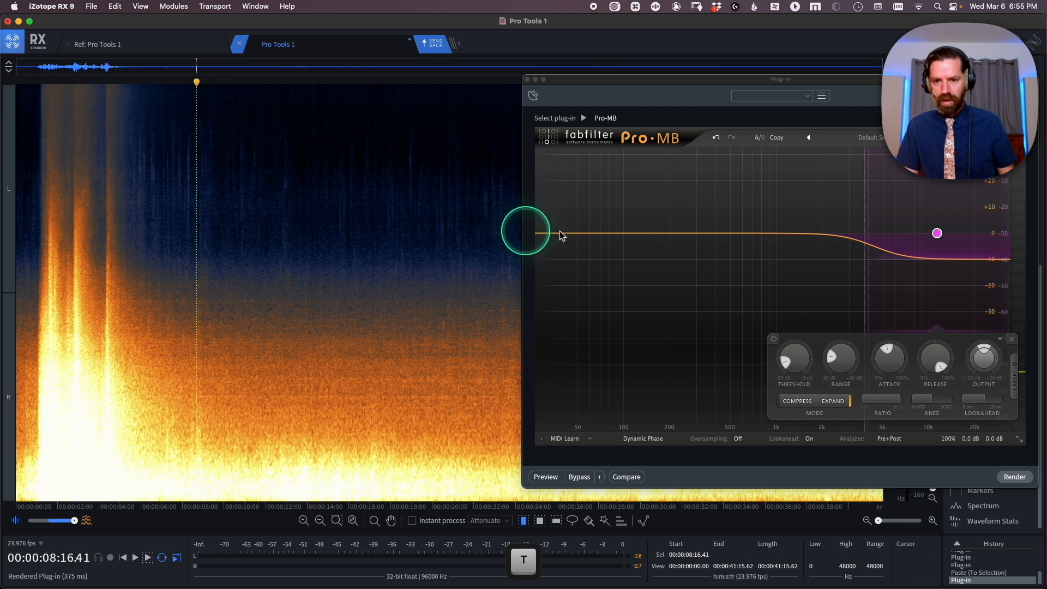
Step: Close the plug-in window, shift the spectrogram's color range to hide the quietest noise, and play the recording from the start
click(527, 80)
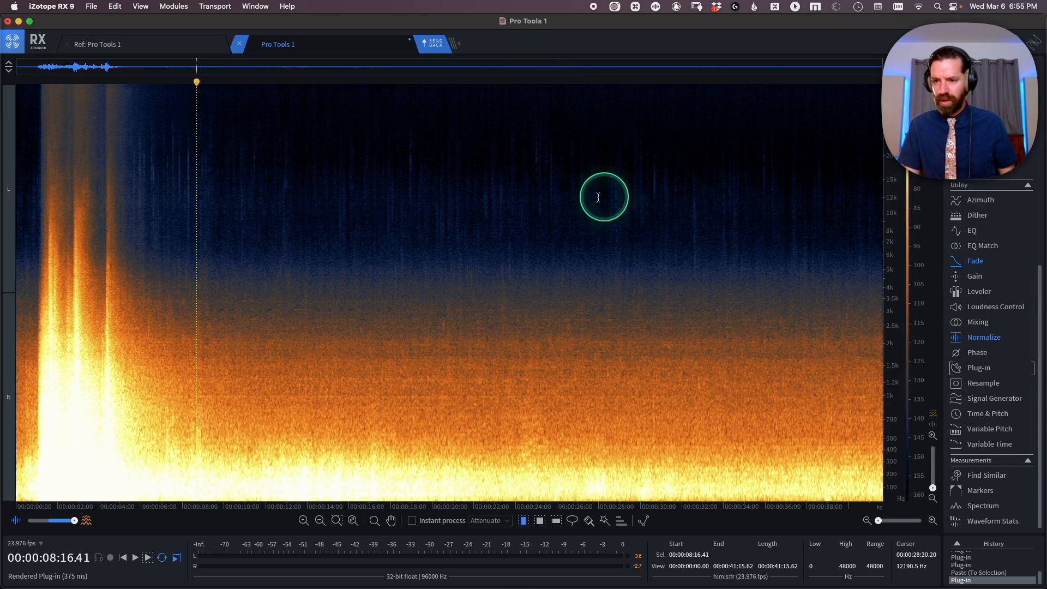
key(Return)
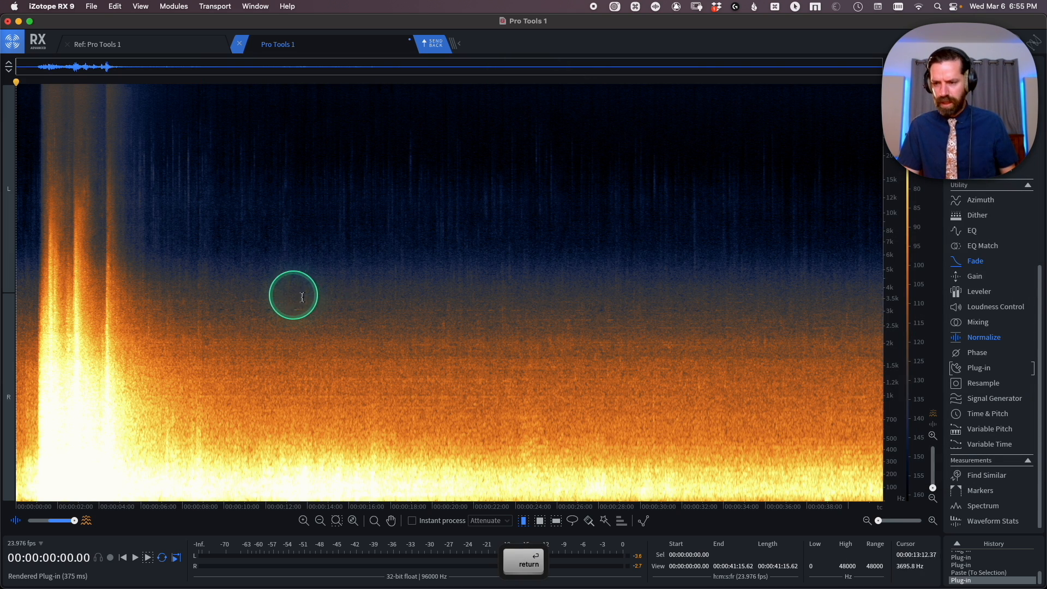
drag(928, 255, 917, 206)
drag(915, 247, 929, 266)
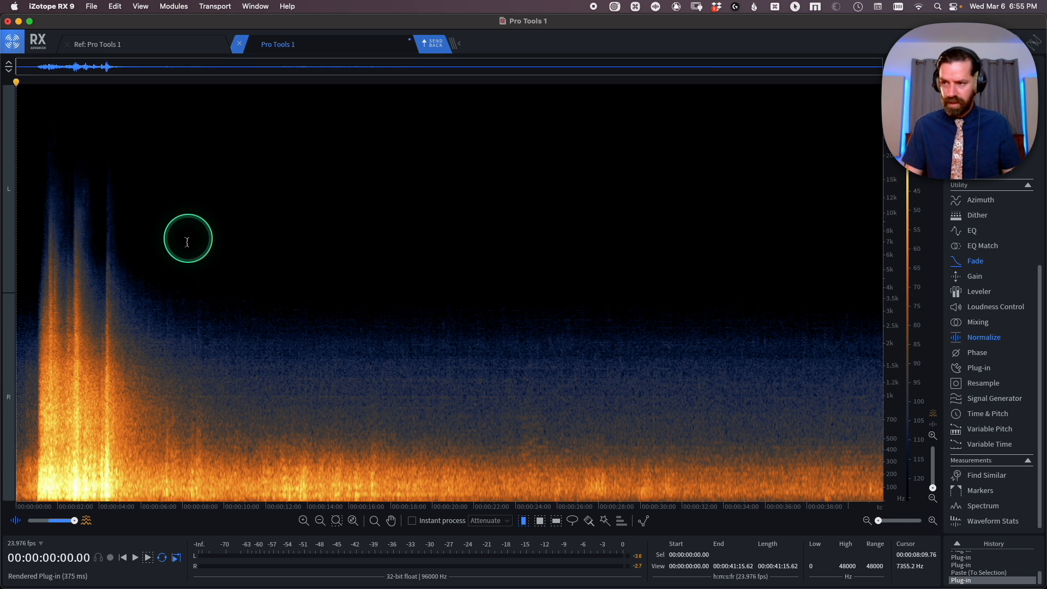
key(space)
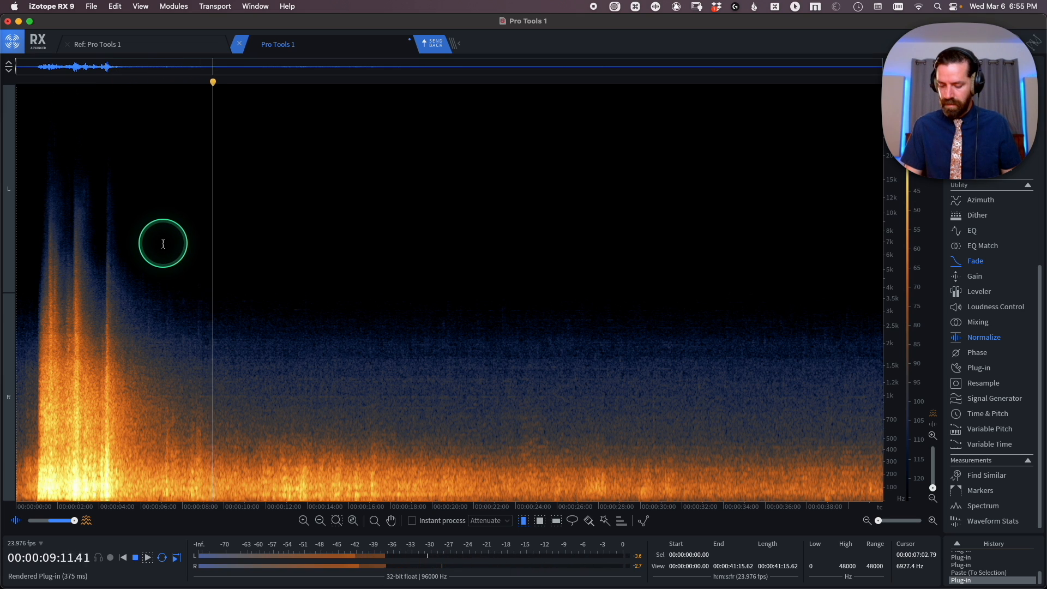
Step: Brighten the spectrogram's color range and replay the stretch between about 5 and 7 seconds up close to locate leftover noise
drag(919, 320, 923, 264)
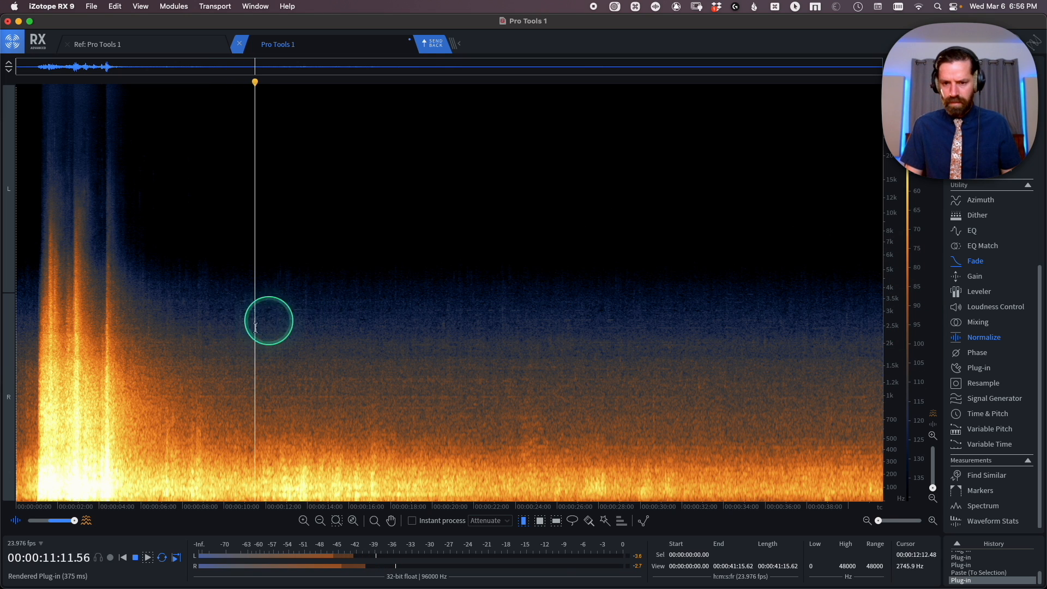
click(151, 378)
key(super+equal)
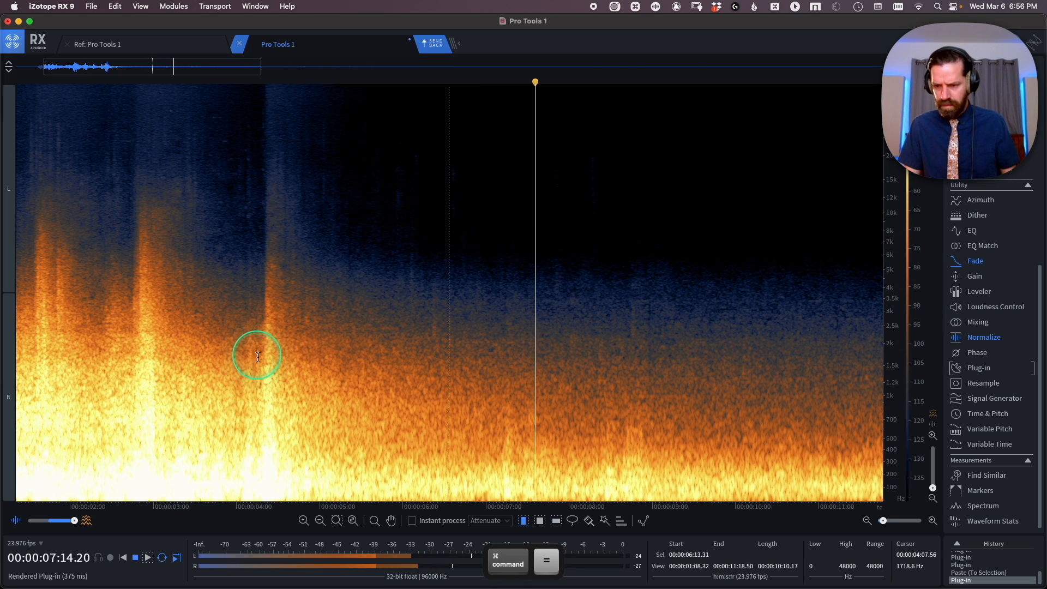
drag(935, 305, 927, 260)
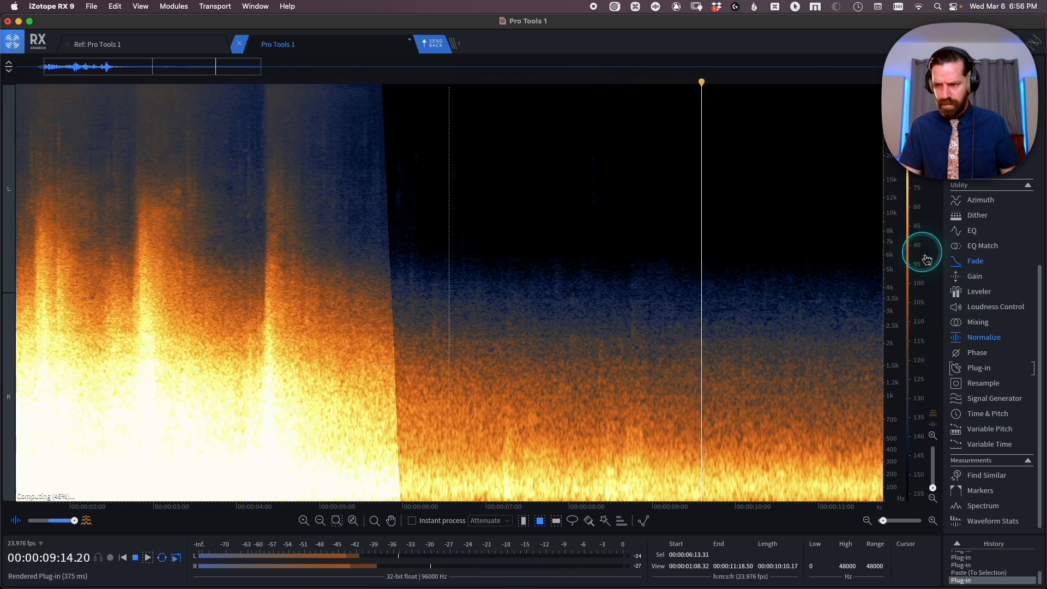
key(space)
click(333, 303)
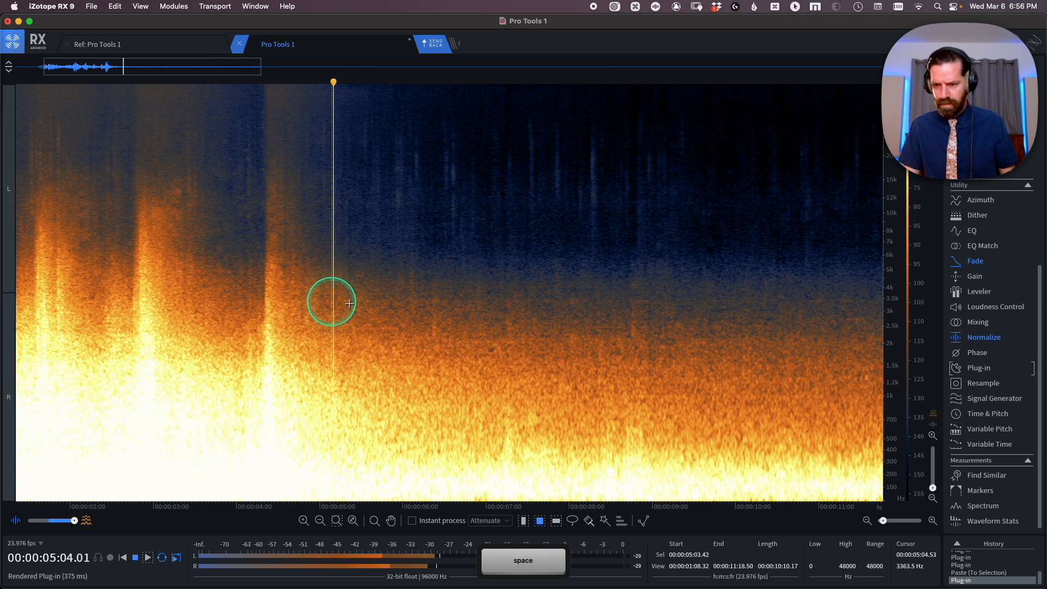
key(space)
click(485, 303)
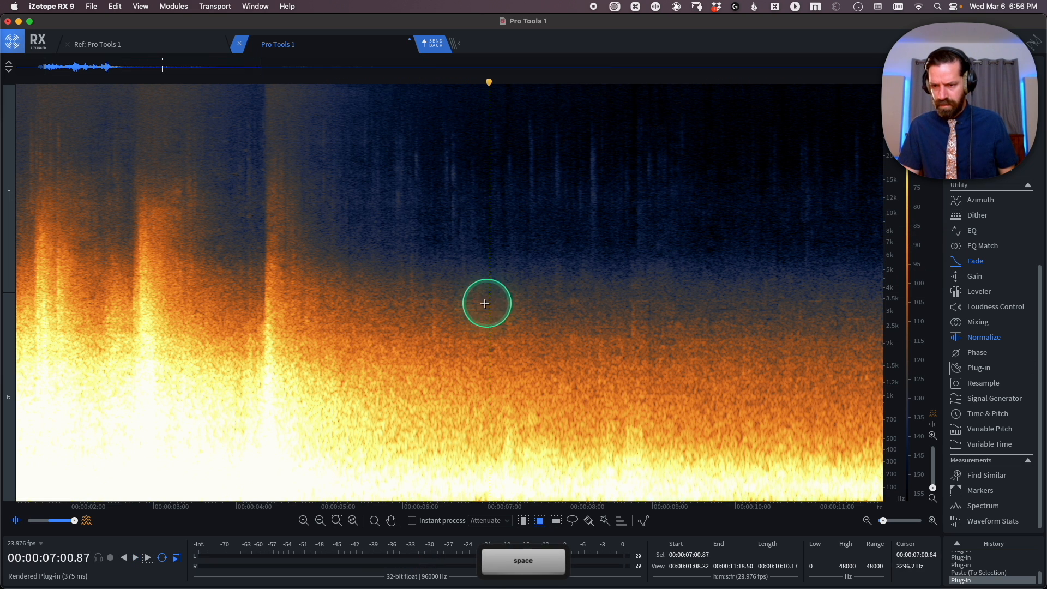
Step: Try pasting a copied patch of background over about 6.3 seconds between roughly 1.7 and 5 kHz, then undo the paste
click(473, 301)
key(super+equal)
drag(449, 263, 445, 335)
key(super+c)
drag(482, 265, 413, 344)
key(super+v)
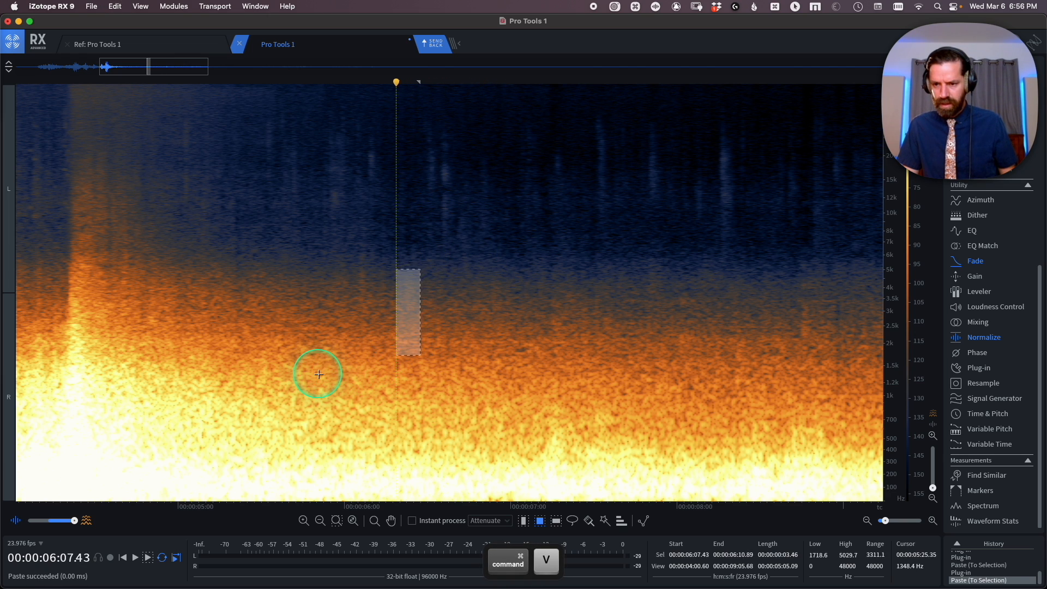
click(317, 369)
key(super+z)
Step: Copy a patch of nearby background and paste it over about 6.3 seconds between roughly 1.8 and 5.3 kHz
click(470, 326)
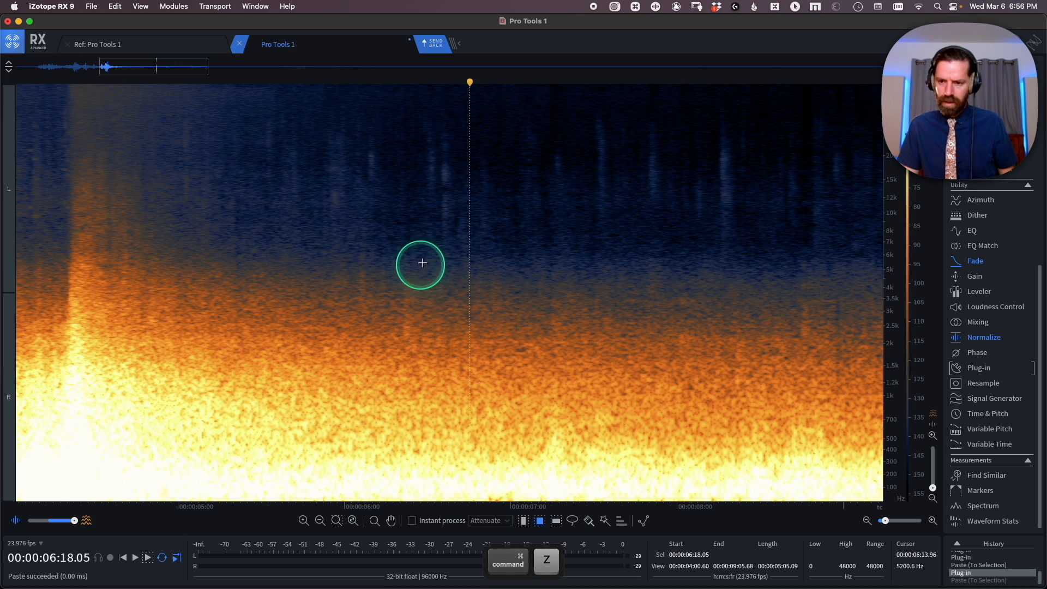
drag(422, 266, 420, 341)
key(super+c)
key(super+v)
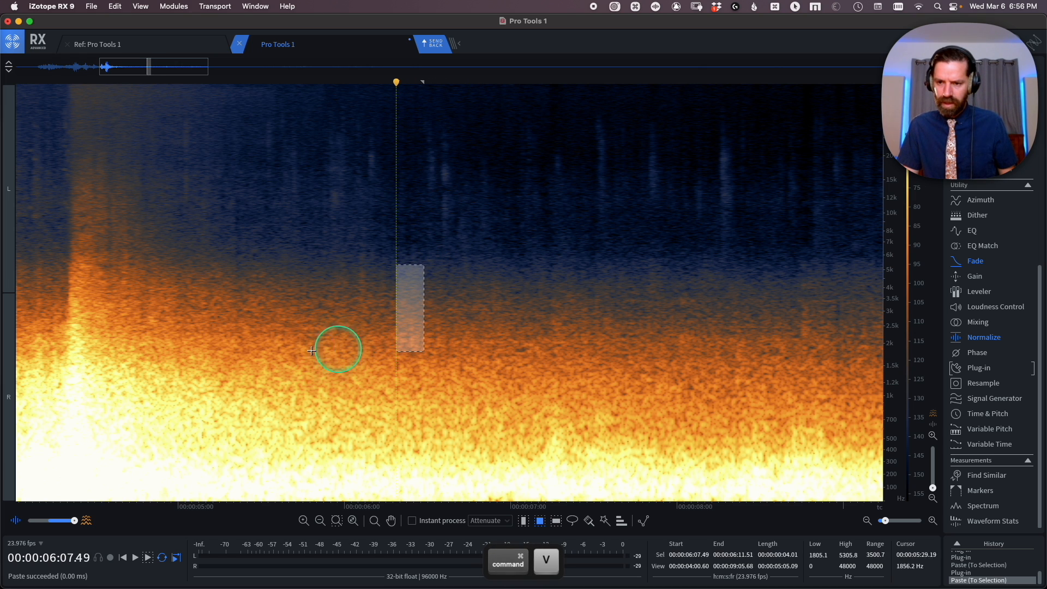
Step: Play from about 4 seconds to about 26 seconds, viewing the full recording with a darker spectrogram color range
click(141, 358)
key(space)
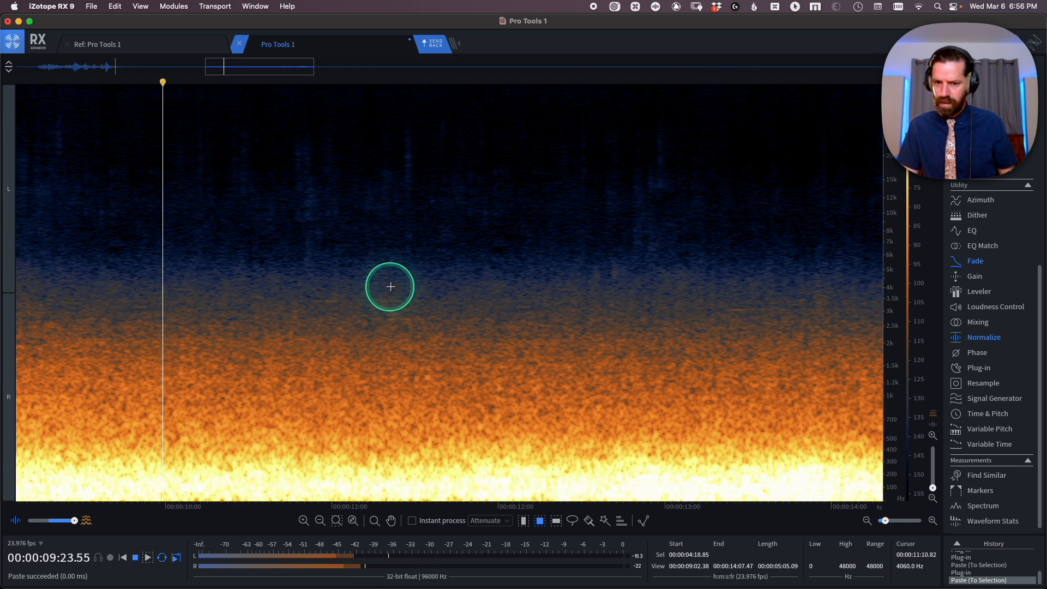
key(super+minus)
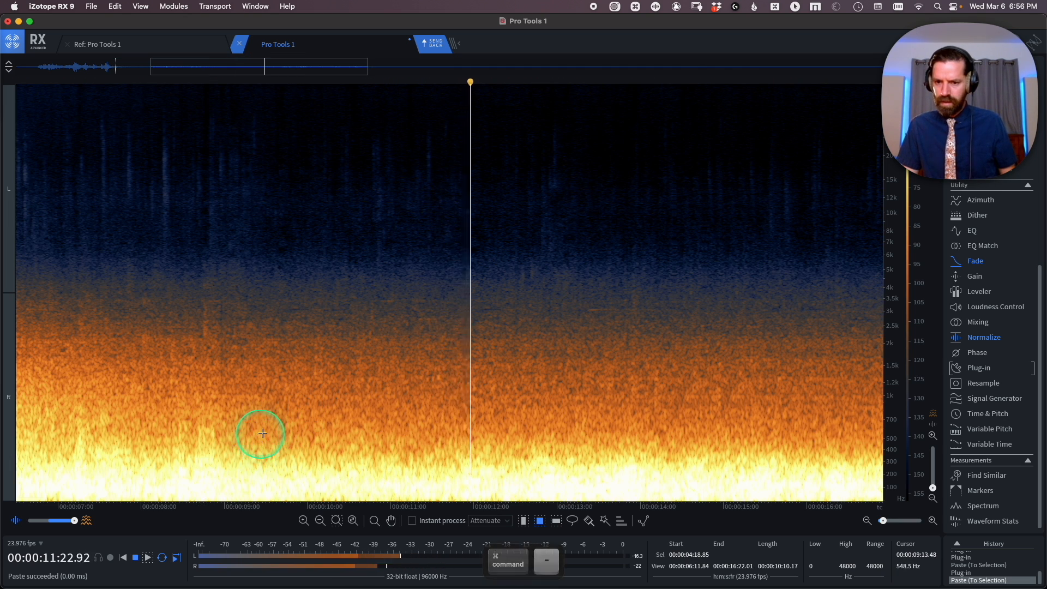
key(super+minus)
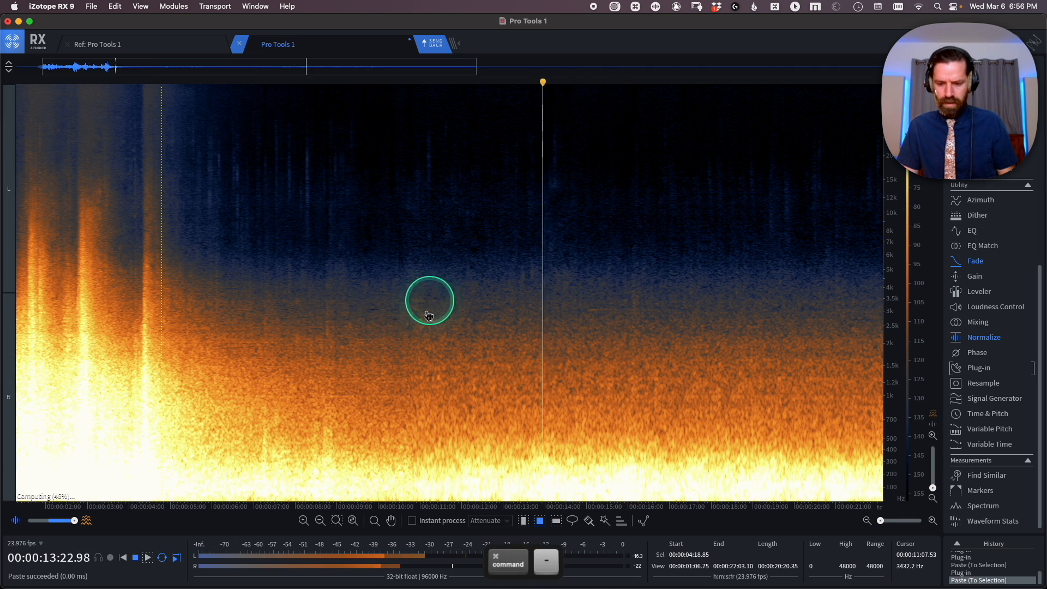
key(super+minus)
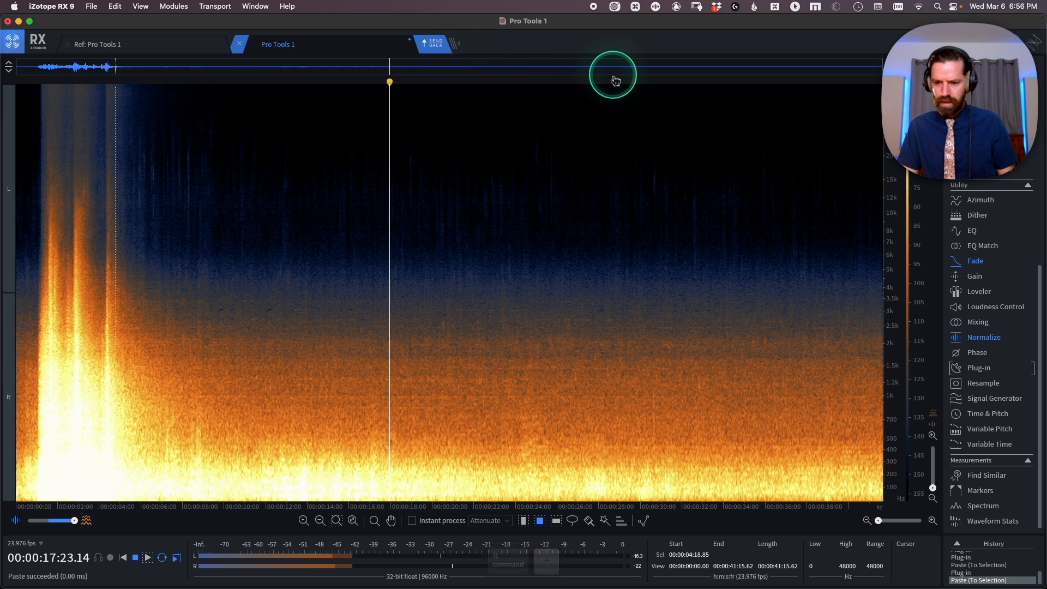
key(super+minus)
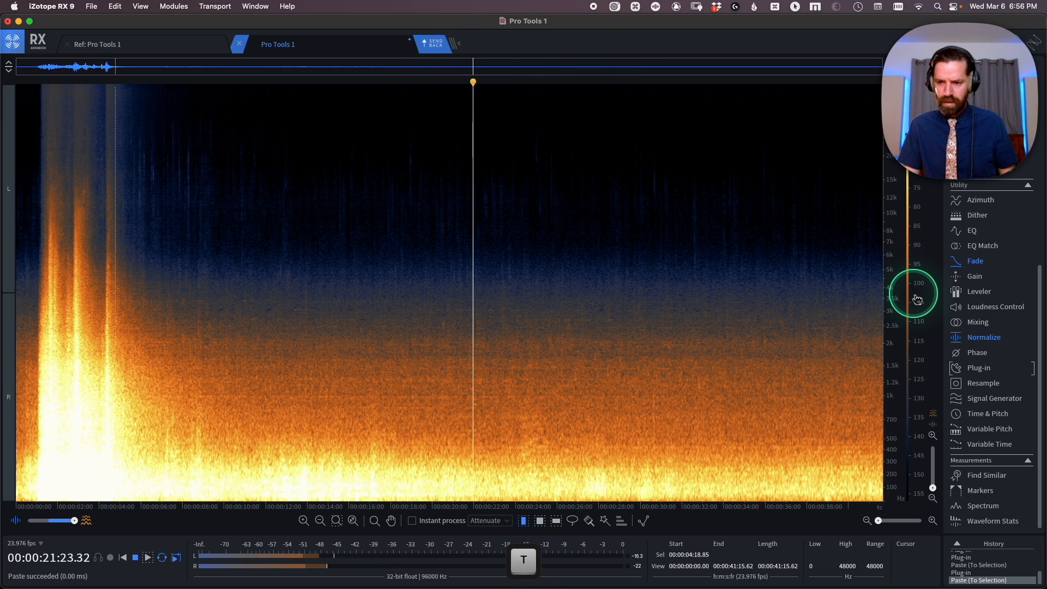
drag(918, 299, 931, 354)
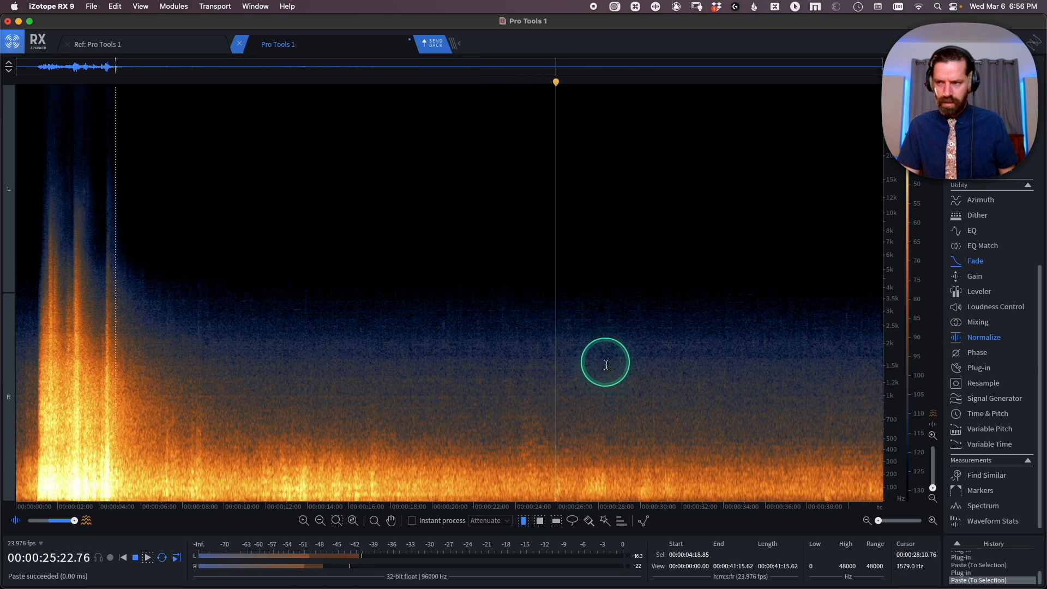
key(space)
Step: Examine the region around 23 to 27 seconds and play it from about 21 seconds to locate the low-frequency noise
key(super+equal)
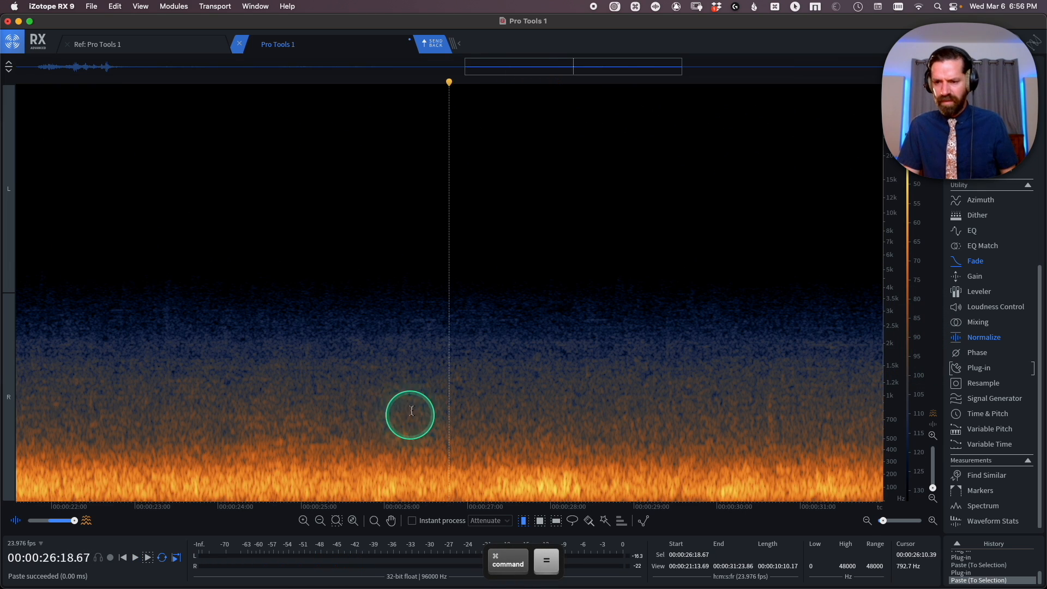
drag(138, 424, 505, 417)
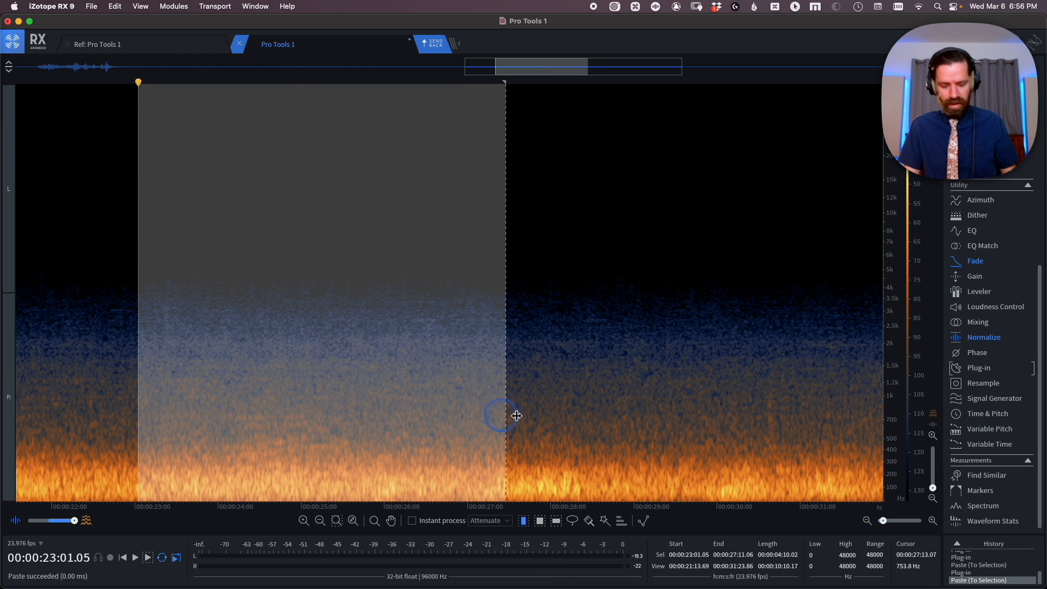
key(super+minus)
click(240, 431)
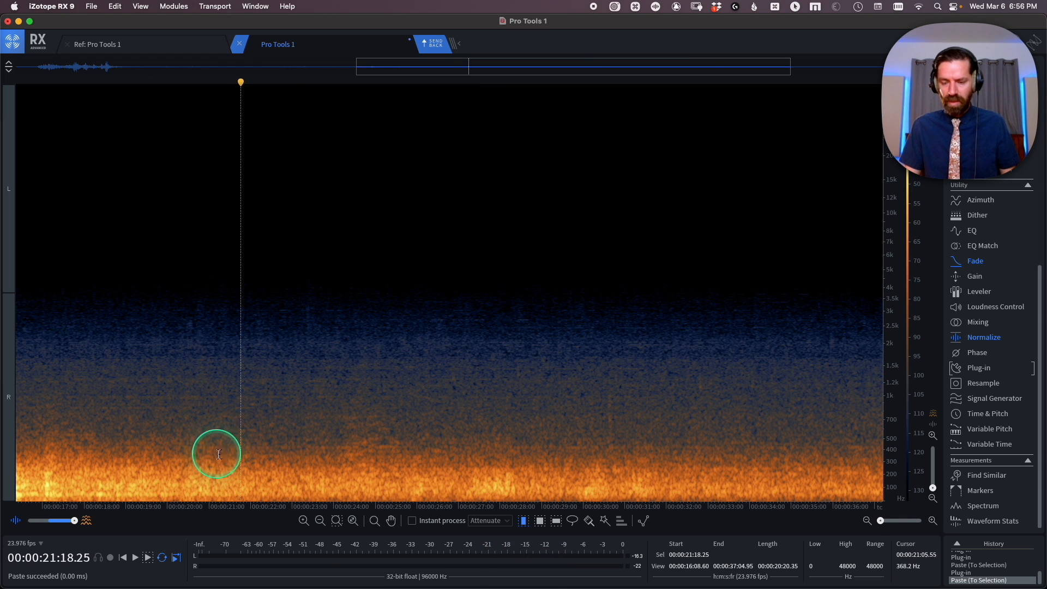
key(space)
key(r)
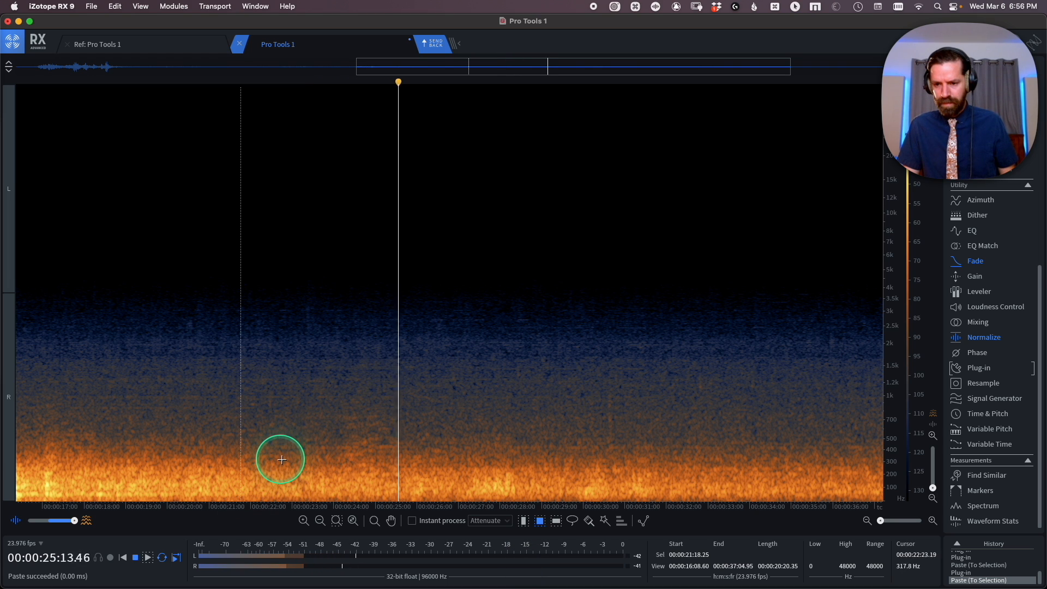
key(space)
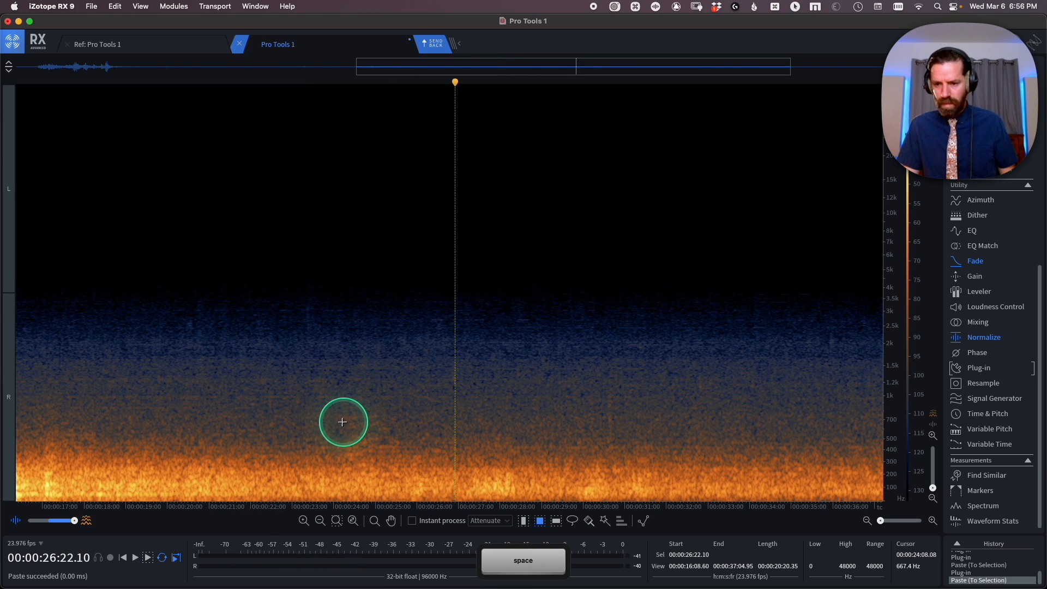
Step: Paste copied background over about 23.6 to 25.9 seconds between roughly 205 and 917 Hz, then clear the selection
drag(209, 396, 369, 460)
key(super+c)
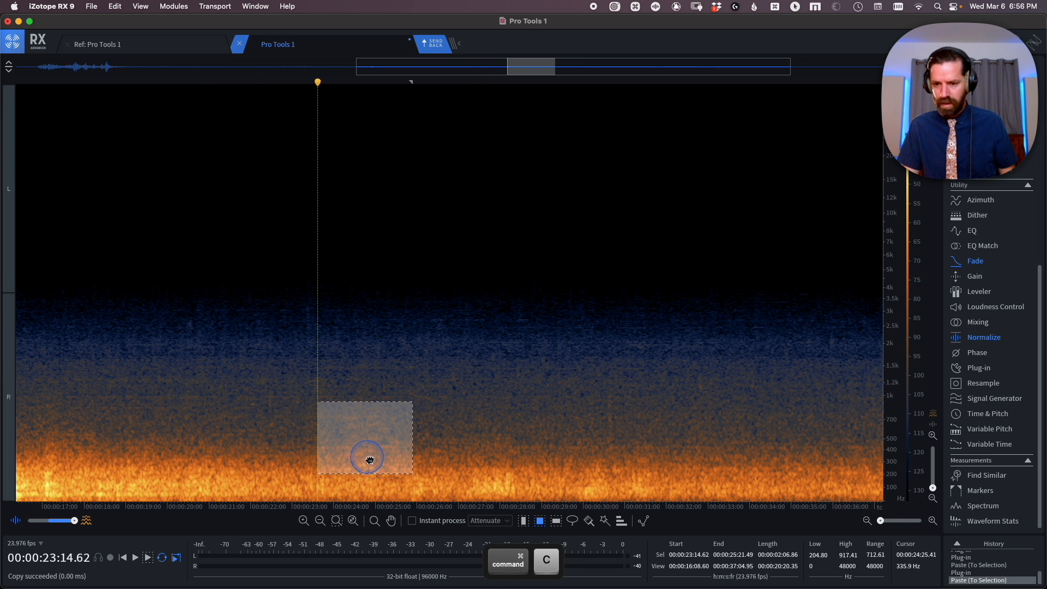
key(super+v)
click(217, 476)
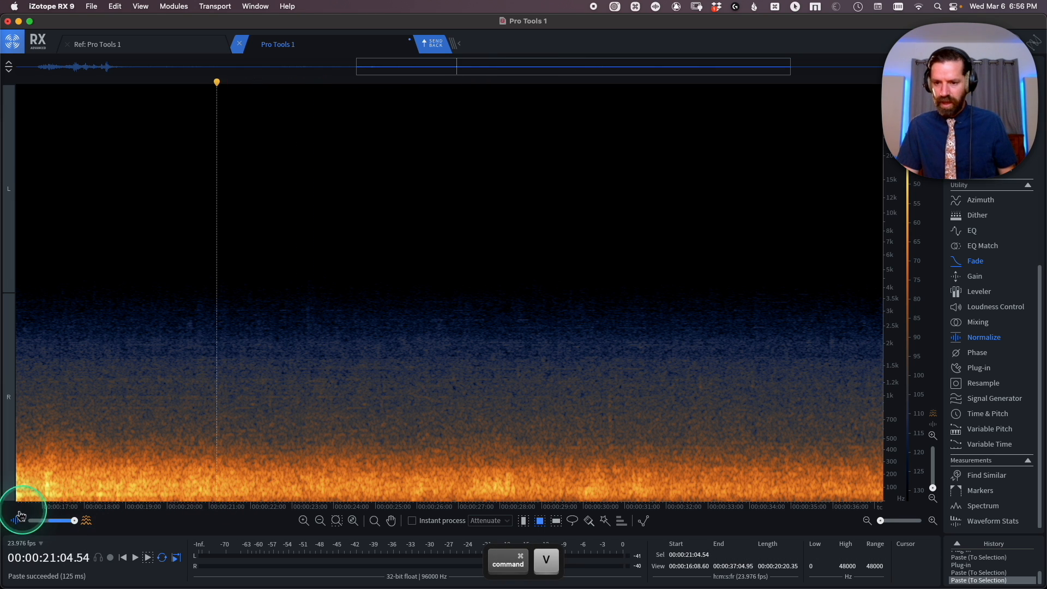
Step: Play the repaired stretch from about 18 seconds to about 30 seconds
click(134, 461)
key(space)
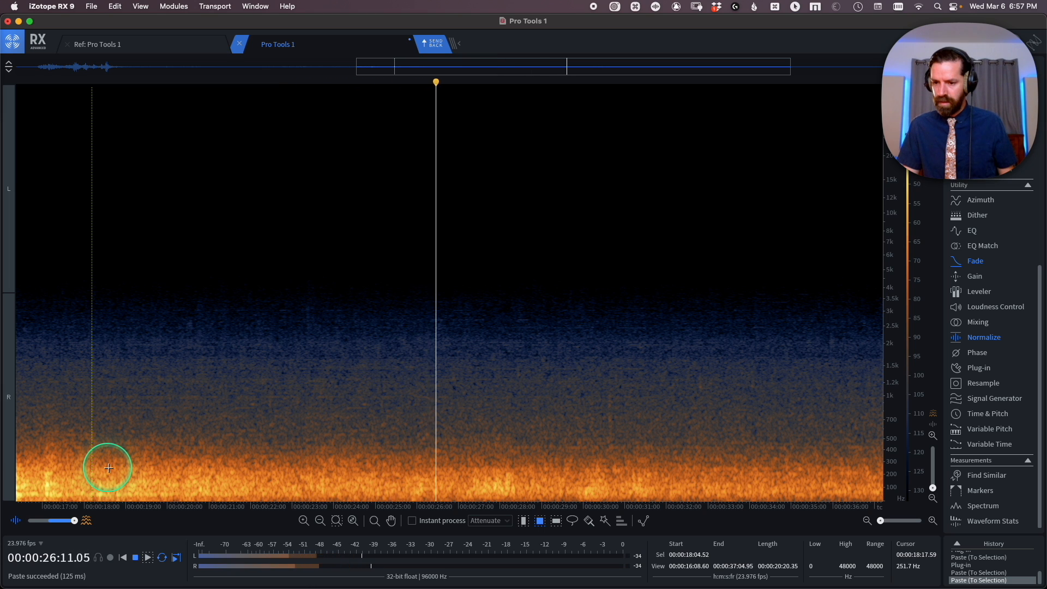
key(space)
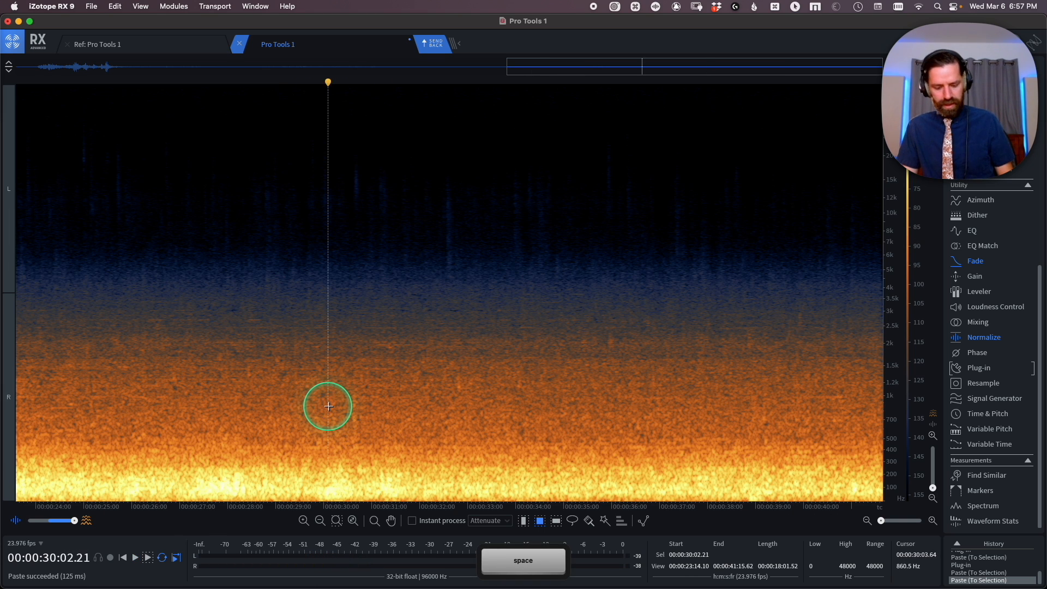
Step: Paste copied background over a narrow area at about 30.5 seconds between roughly 364 and 1719 Hz
scroll(329, 406, up, 3)
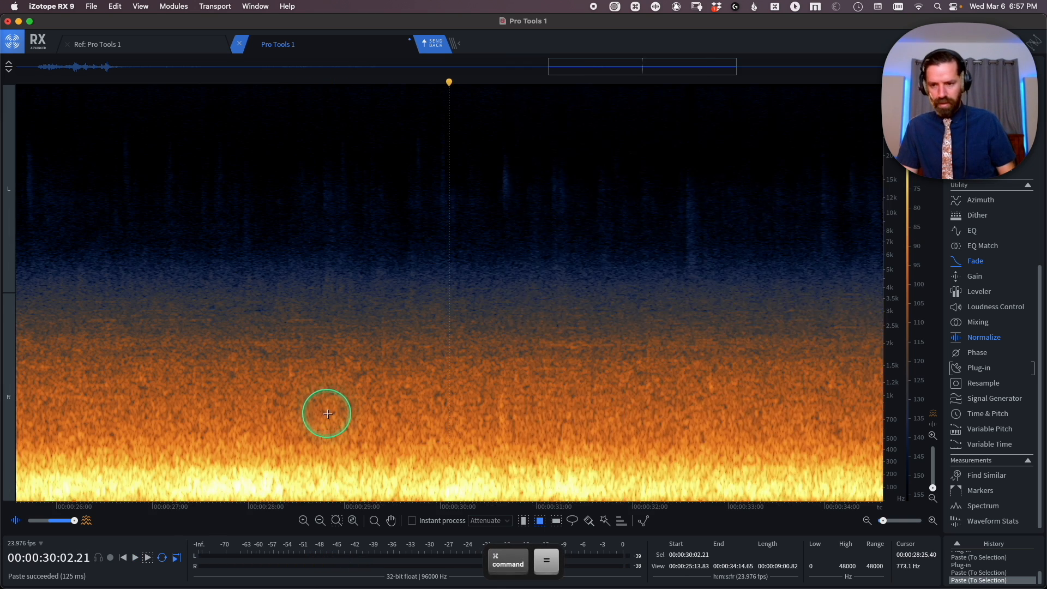
key(space)
drag(432, 354, 471, 460)
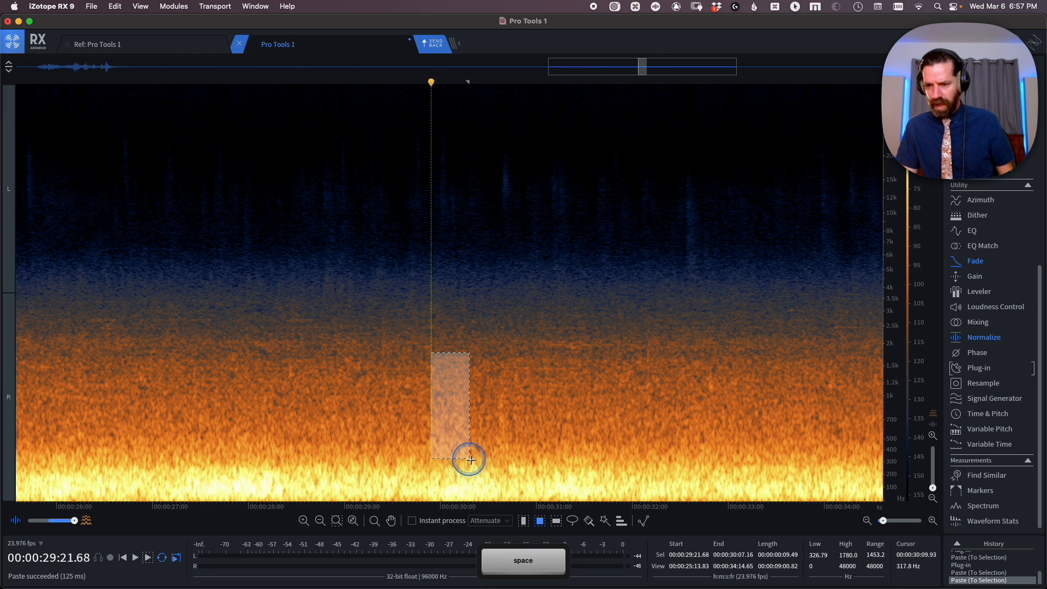
drag(411, 353, 429, 429)
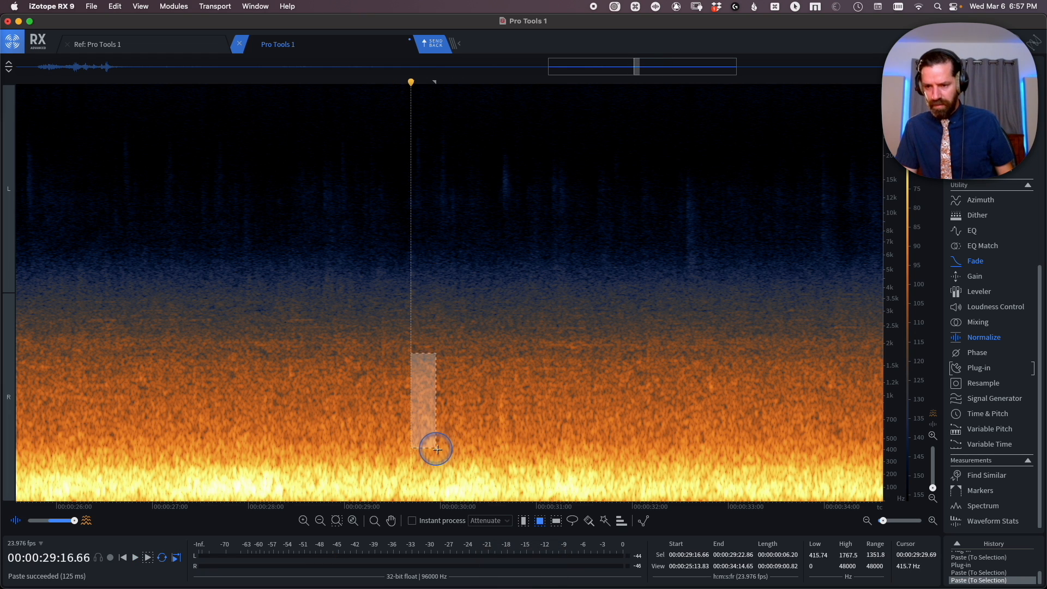
drag(490, 355, 513, 454)
key(super+v)
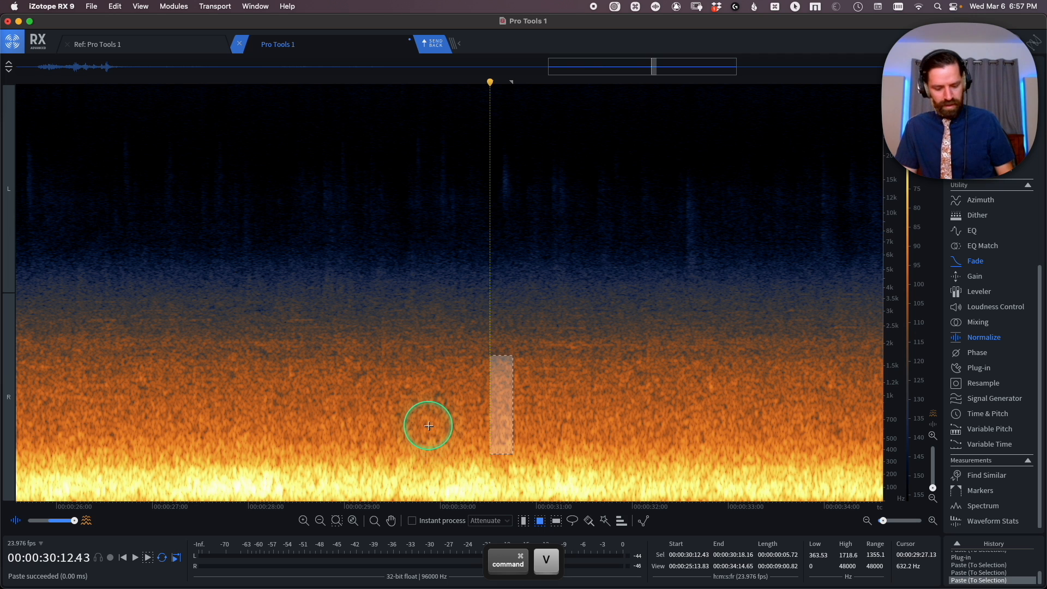
Step: Adjust the color range of the whole spectrogram, then expand the edit history and return the recording to its Initial State
key(Return)
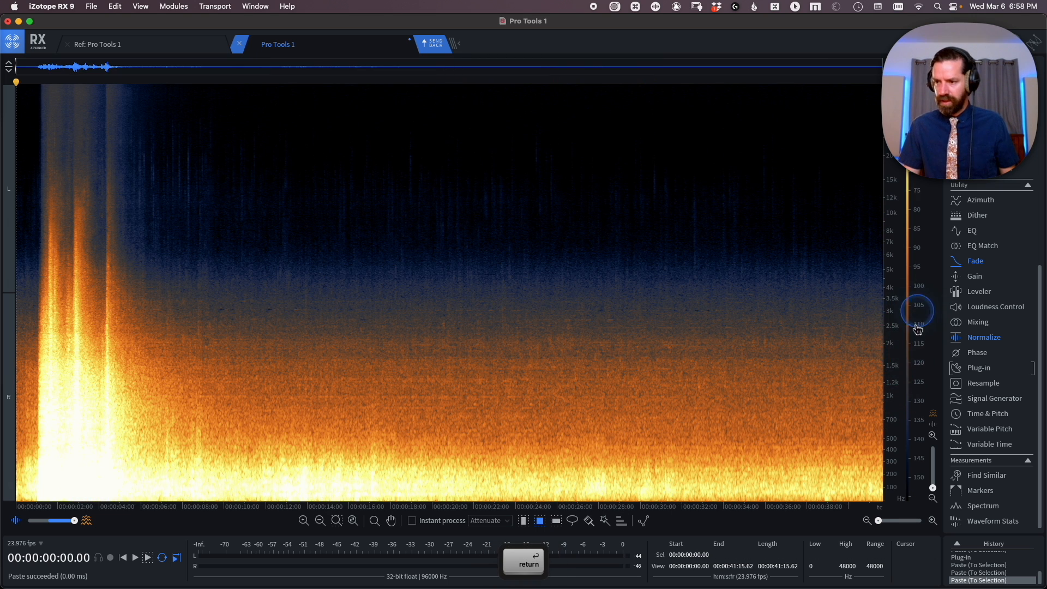
mouse_move(918, 329)
mouse_down()
mouse_move(918, 387)
mouse_move(917, 350)
mouse_up()
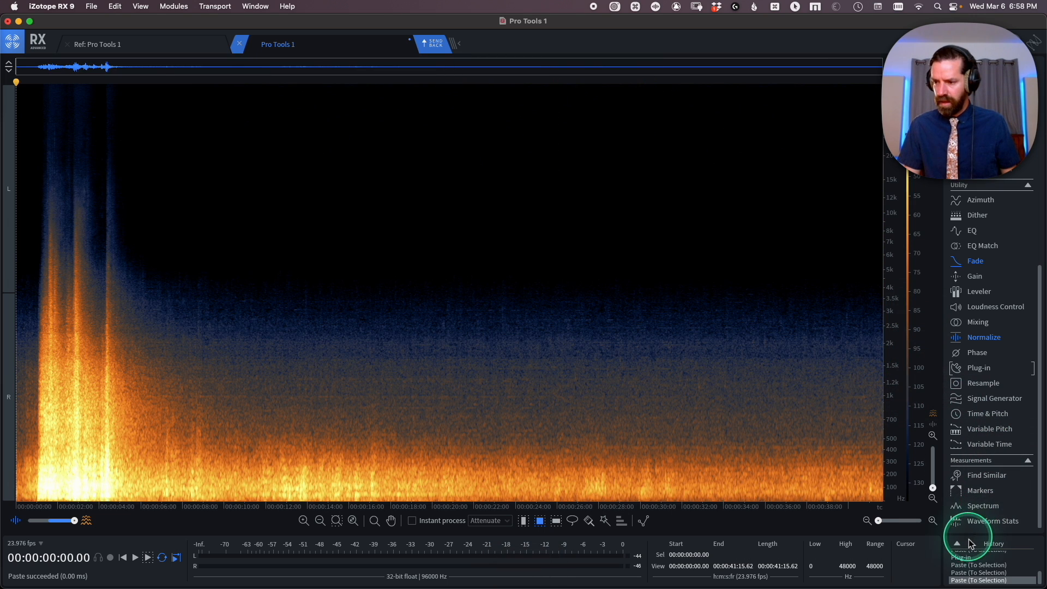
click(982, 544)
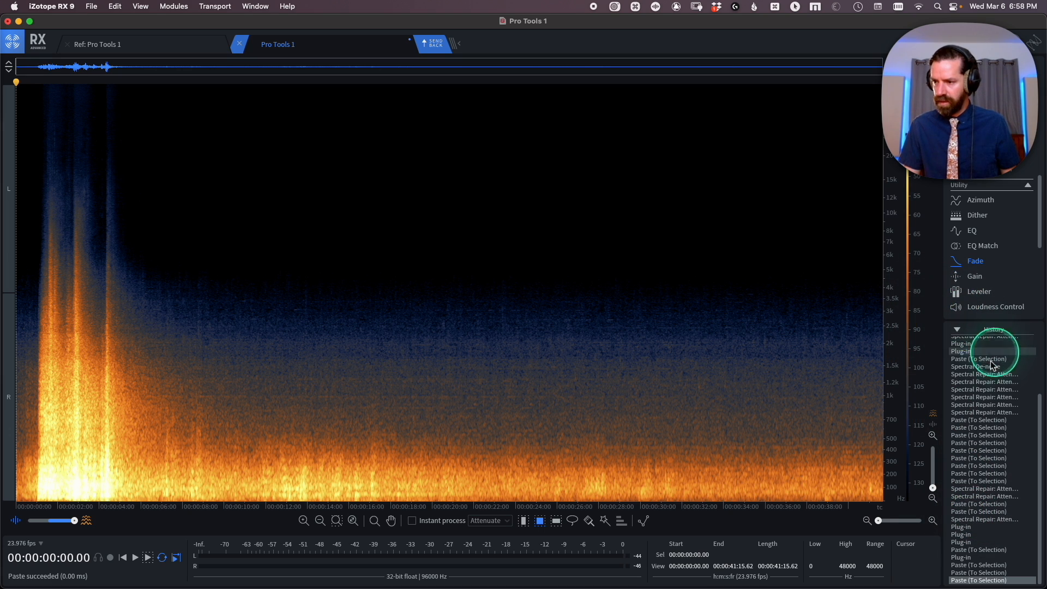
scroll(983, 389, up, 5)
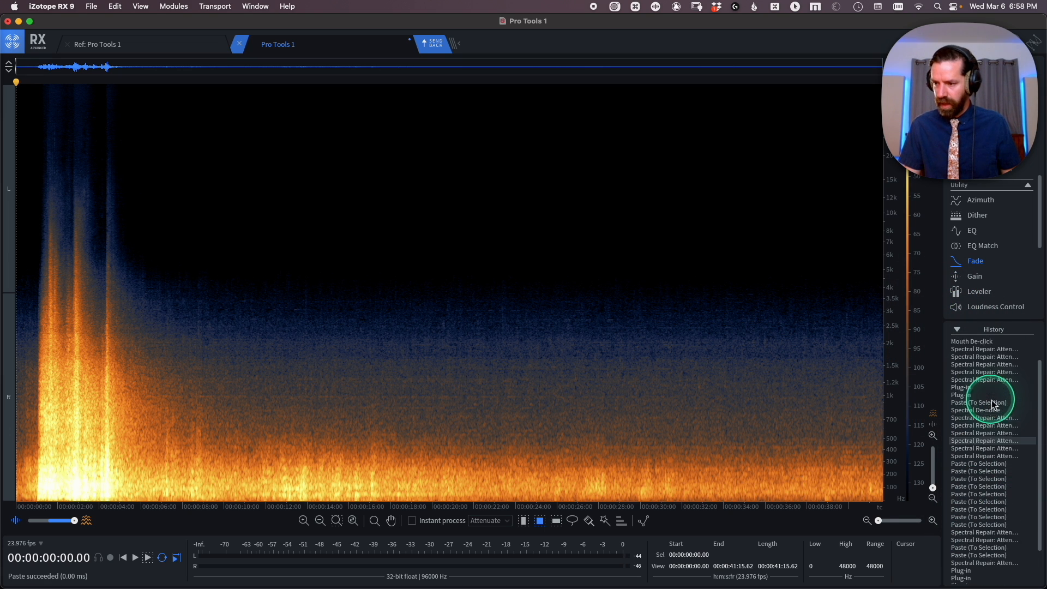
click(979, 342)
click(976, 342)
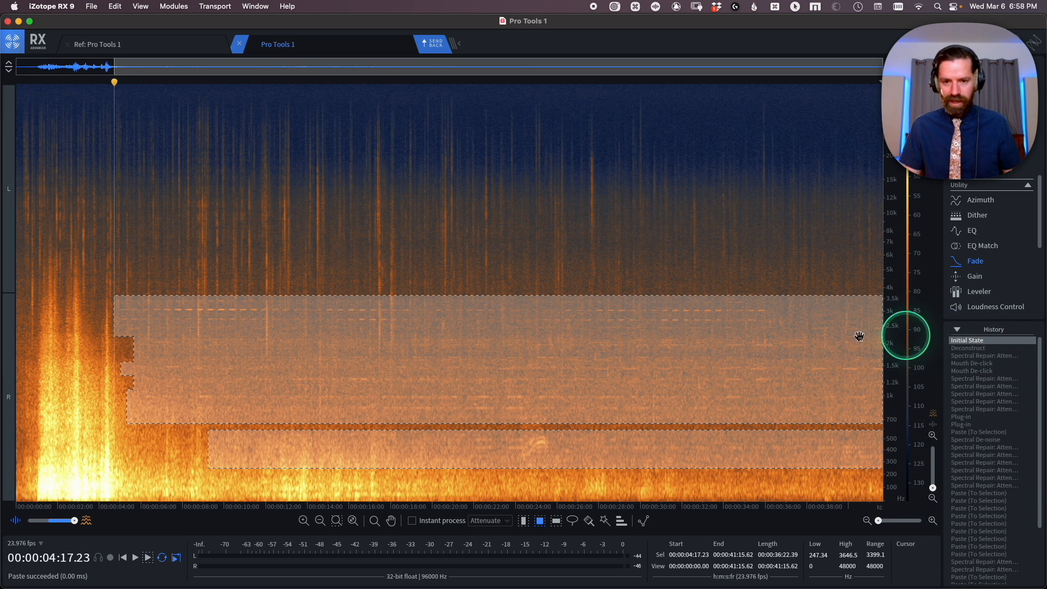
Step: Clear the selection and play the unprocessed recording from the start to about 8 seconds
click(310, 237)
key(space)
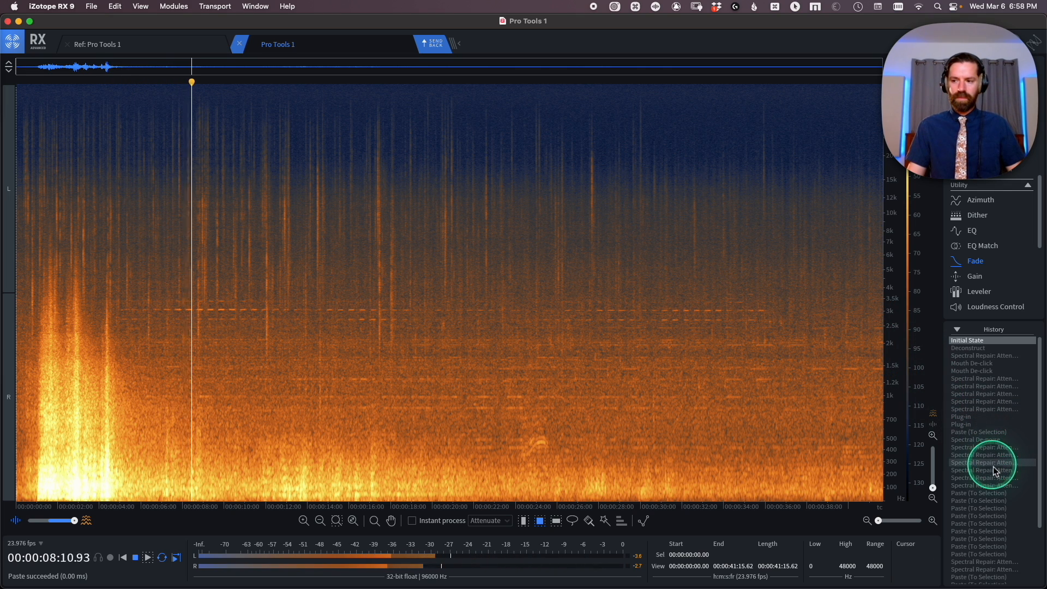
key(space)
Step: Restore the last Paste (To Selection) state in the history and play the cleaned recording until about 13 seconds for comparison
scroll(991, 497, down, 3)
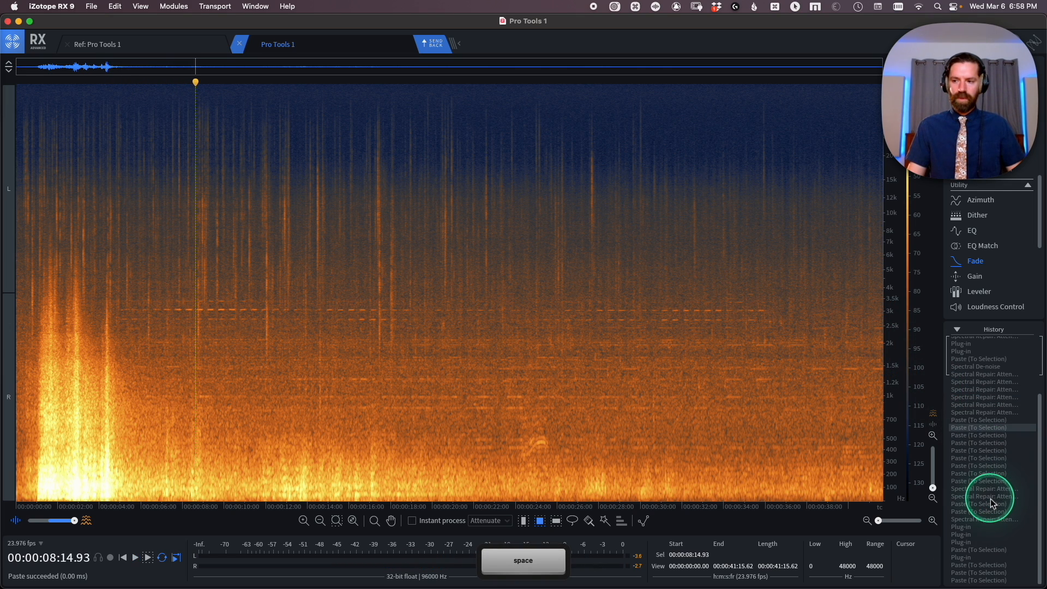
click(982, 581)
key(space)
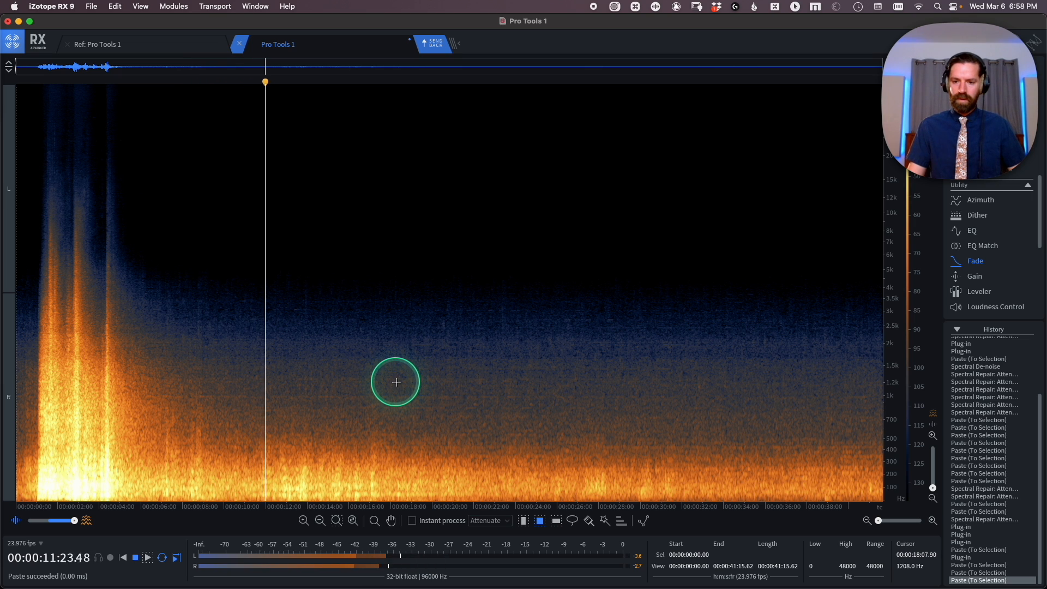
key(space)
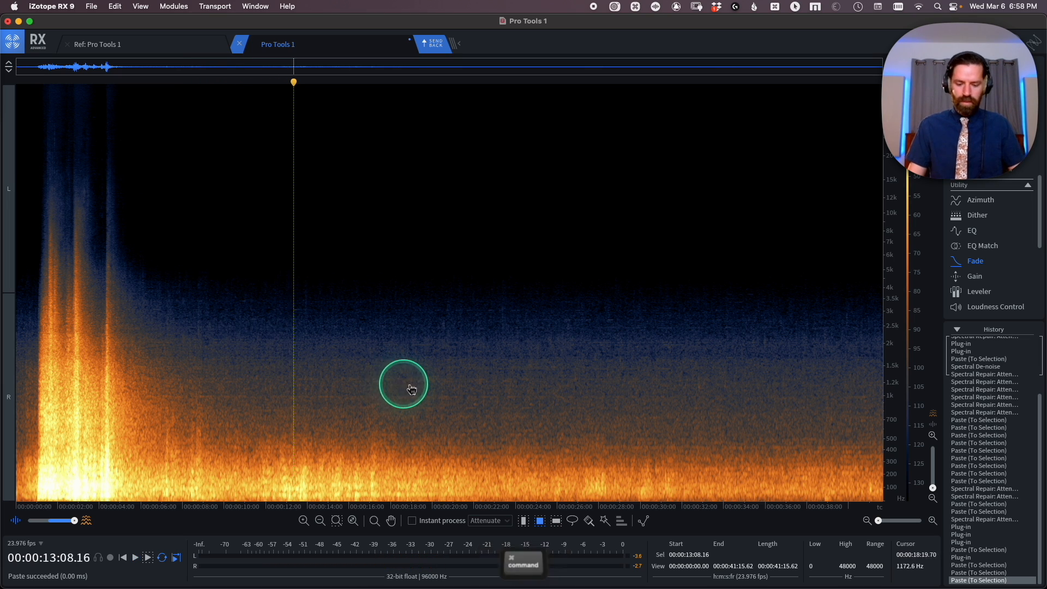
Step: Switch to time selection and readjust the spectrogram's color range to examine the remaining low-frequency noise
key(super+minus)
key(t)
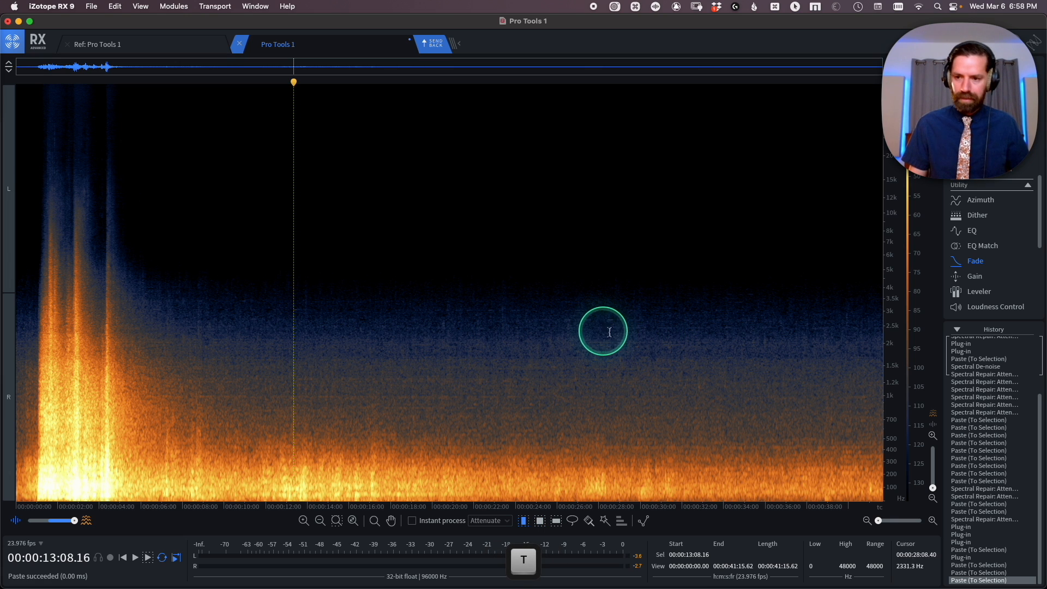
drag(921, 338, 900, 334)
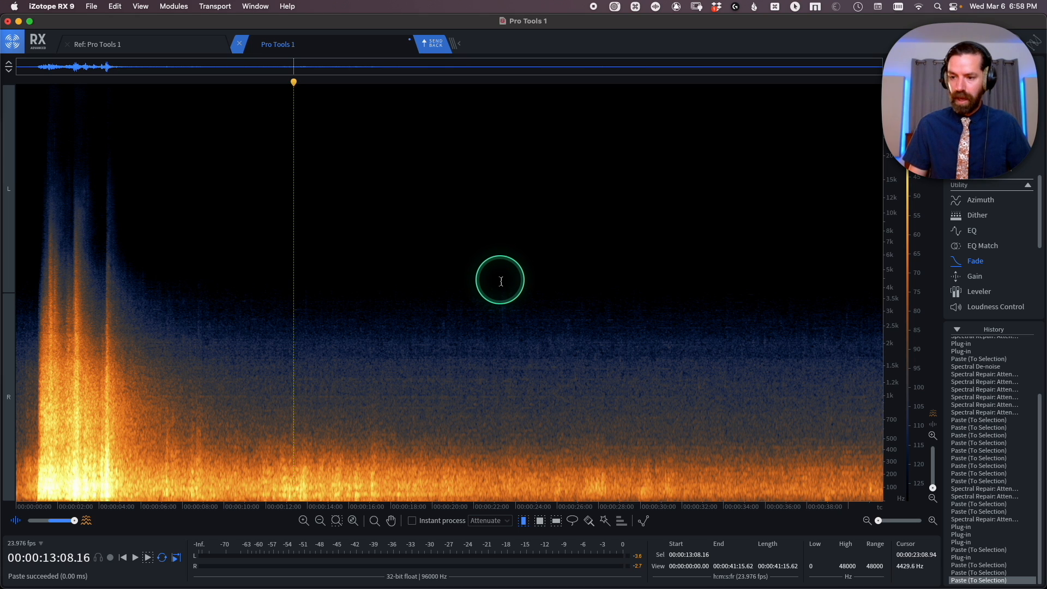
key(t)
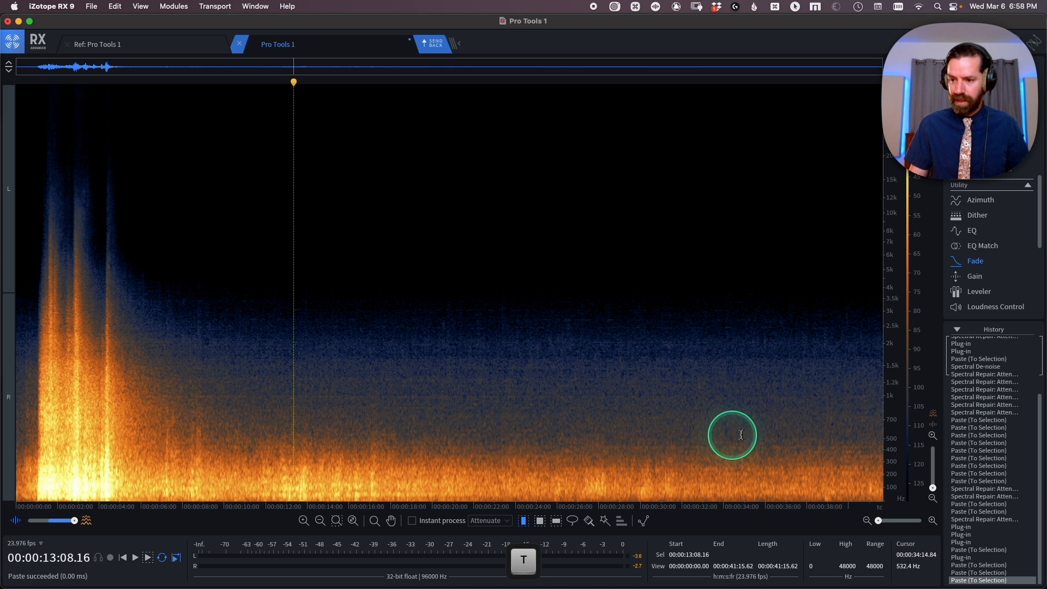
Step: Mark about 29 to 34 seconds to inspect the remaining noise, then clear the selection and collapse the edit history
click(759, 435)
drag(626, 461, 723, 480)
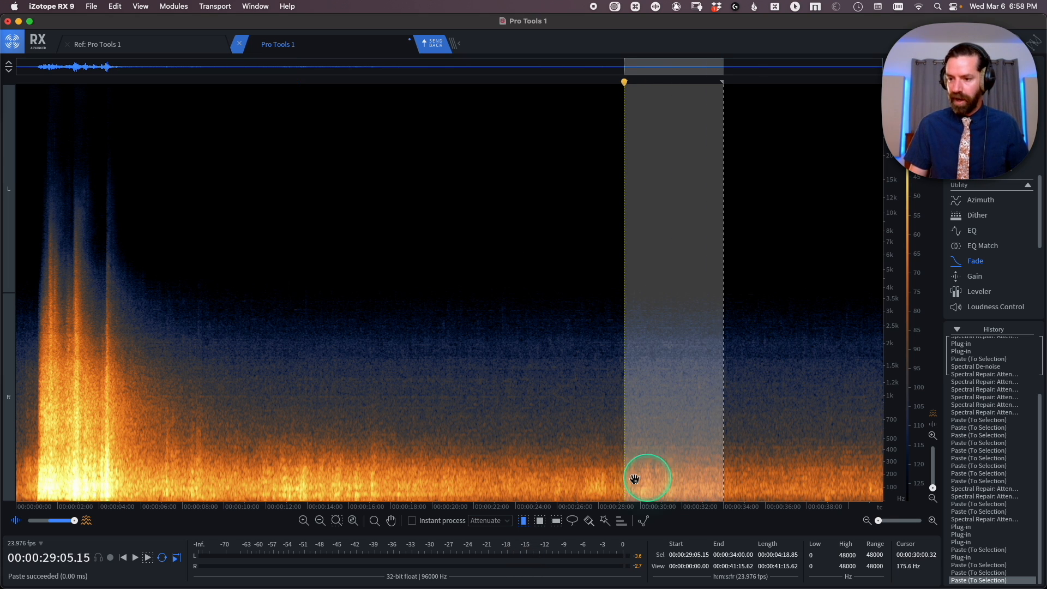
click(578, 474)
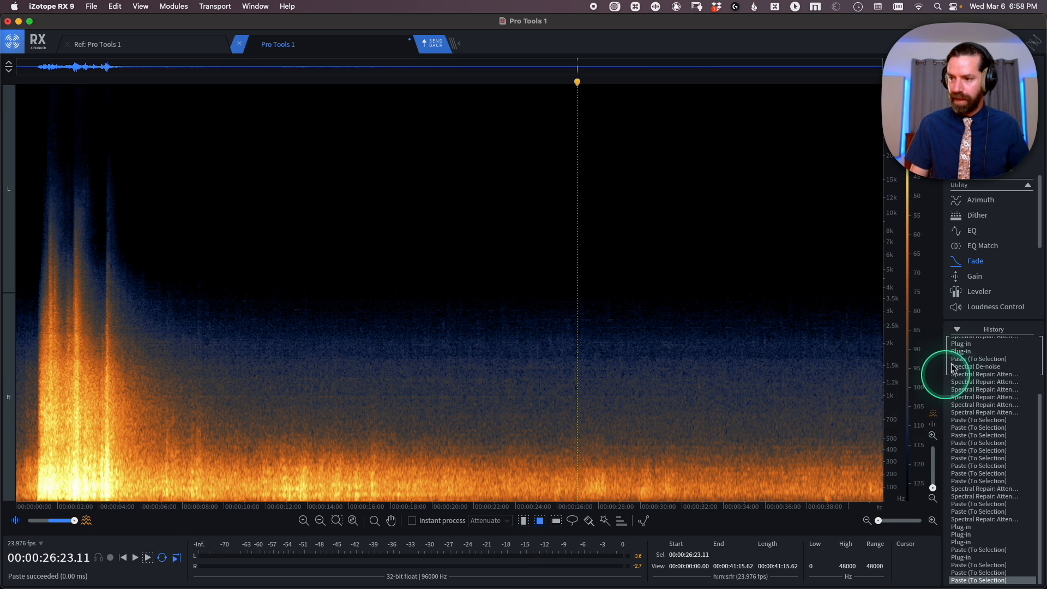
click(958, 330)
click(781, 427)
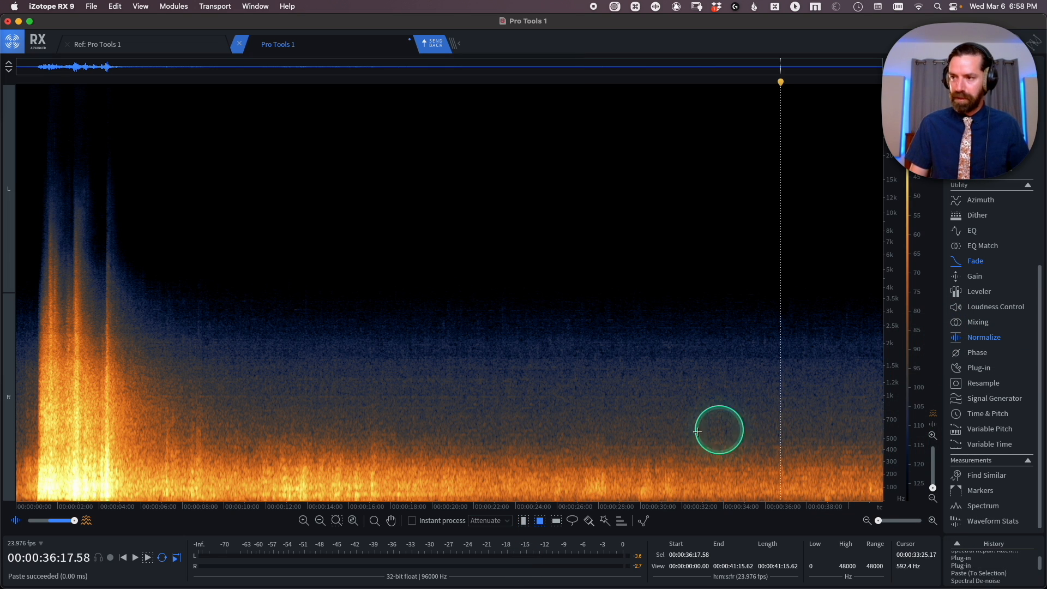
Step: Mark overlapping time ranges between about 26 and 36 seconds to compare the noise floor, then clear the selection
key(super+equal)
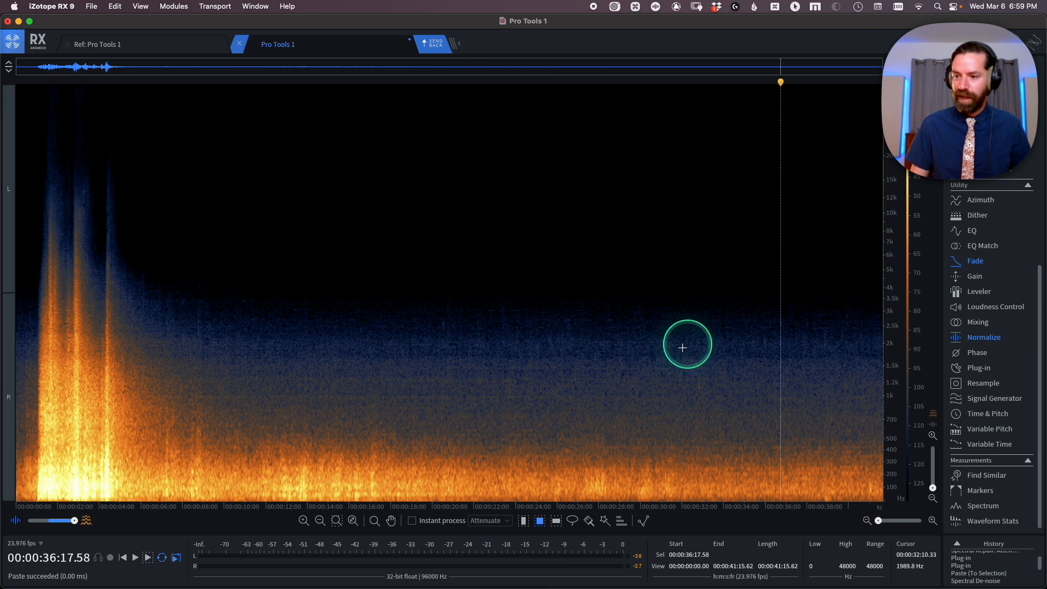
key(t)
drag(616, 443, 772, 452)
drag(552, 450, 753, 464)
click(815, 457)
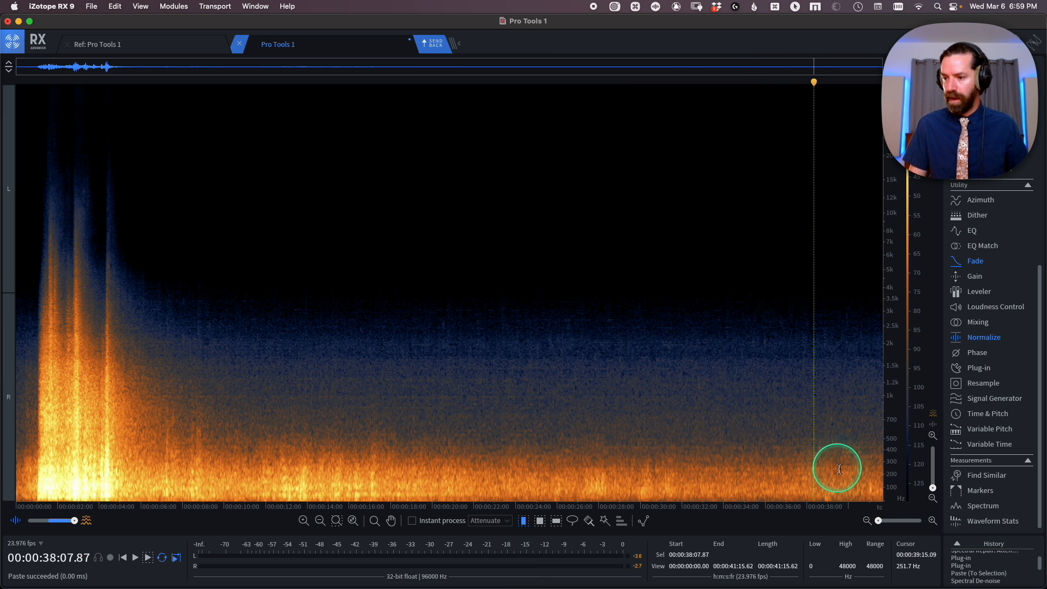
key(t)
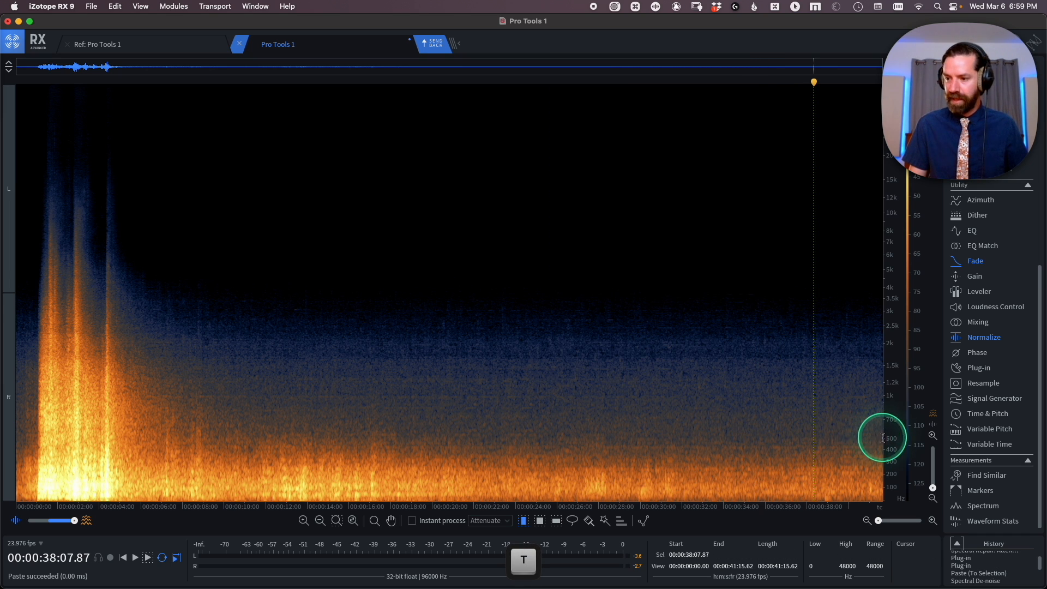